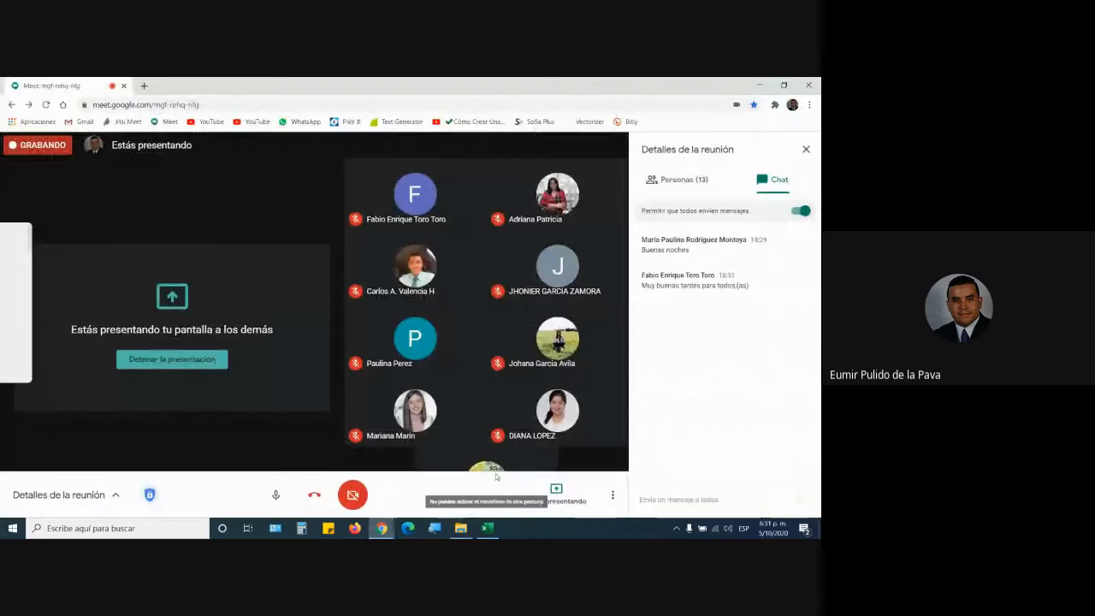
Bring Tabla.xlsx's EJER1 sheet forward, then switch to the SENA folder in File Explorer.
mouse_move(494, 529)
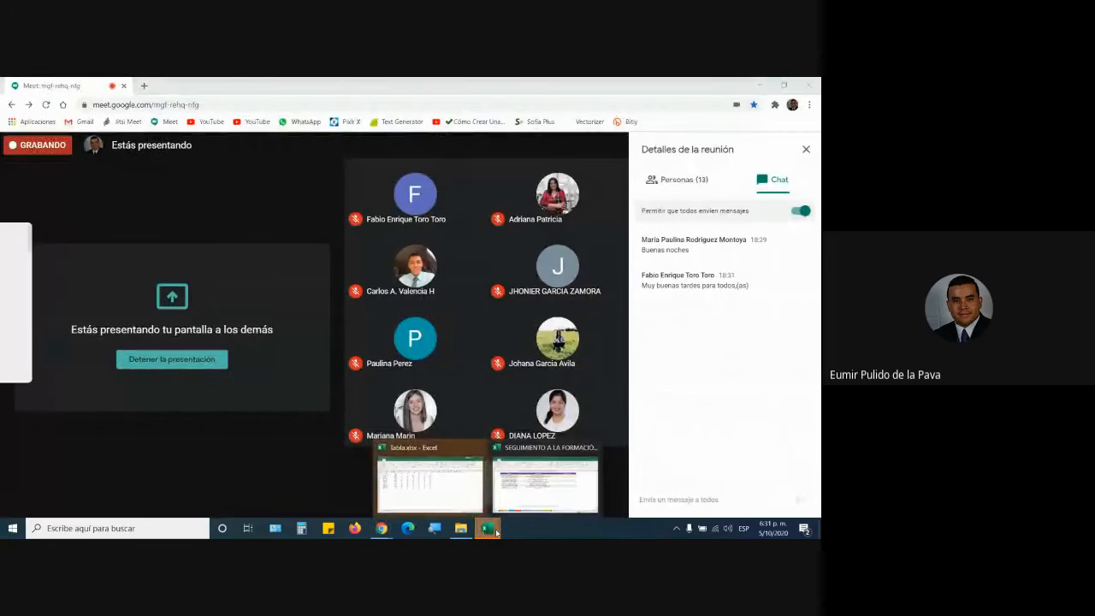
left_click(449, 491)
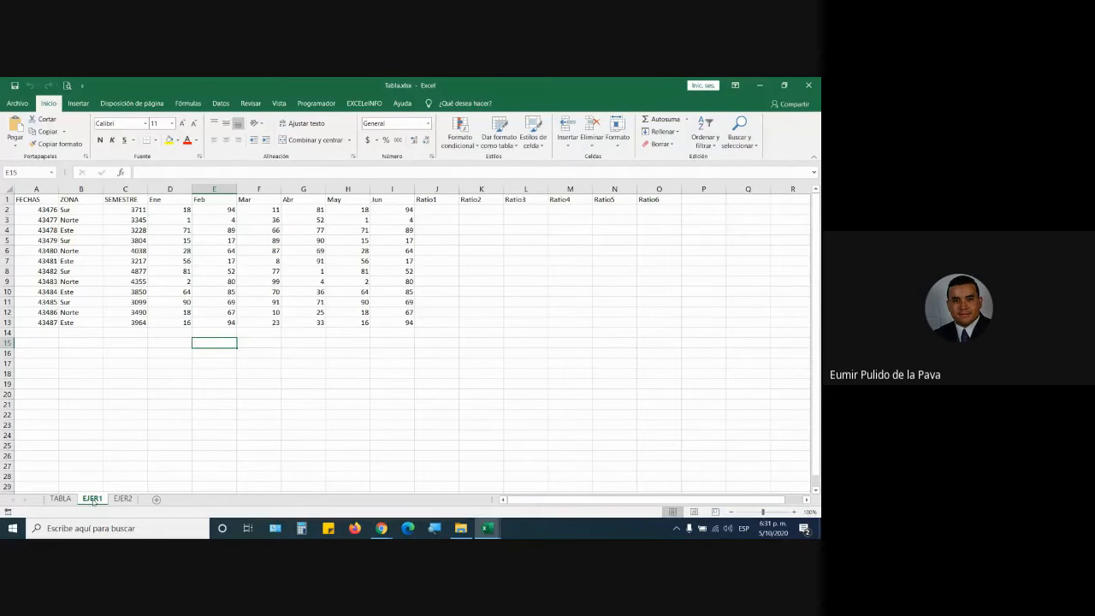
left_click(379, 529)
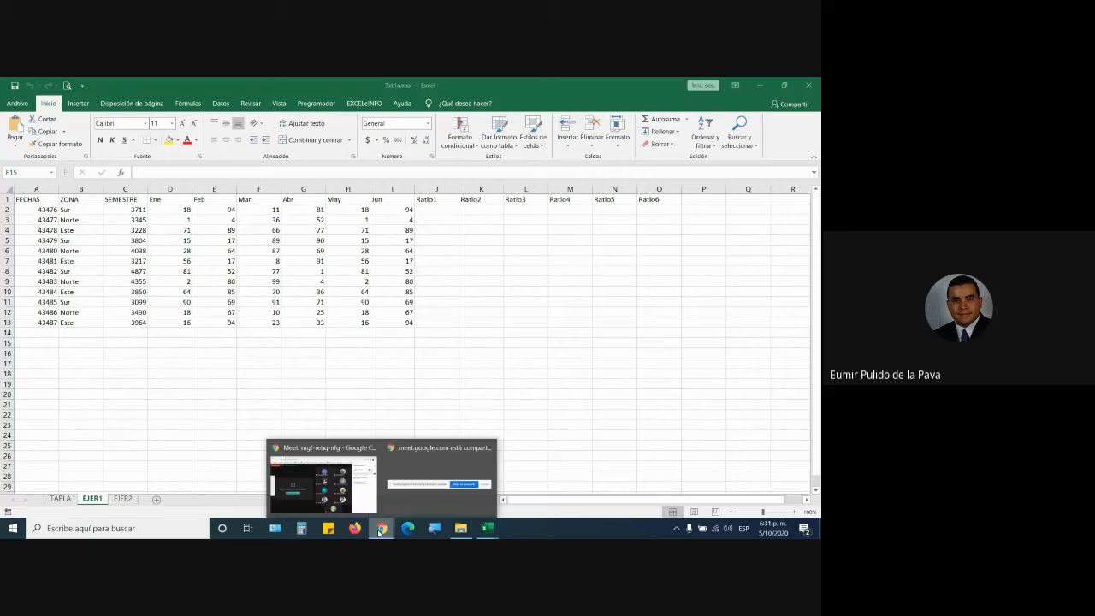
left_click(460, 528)
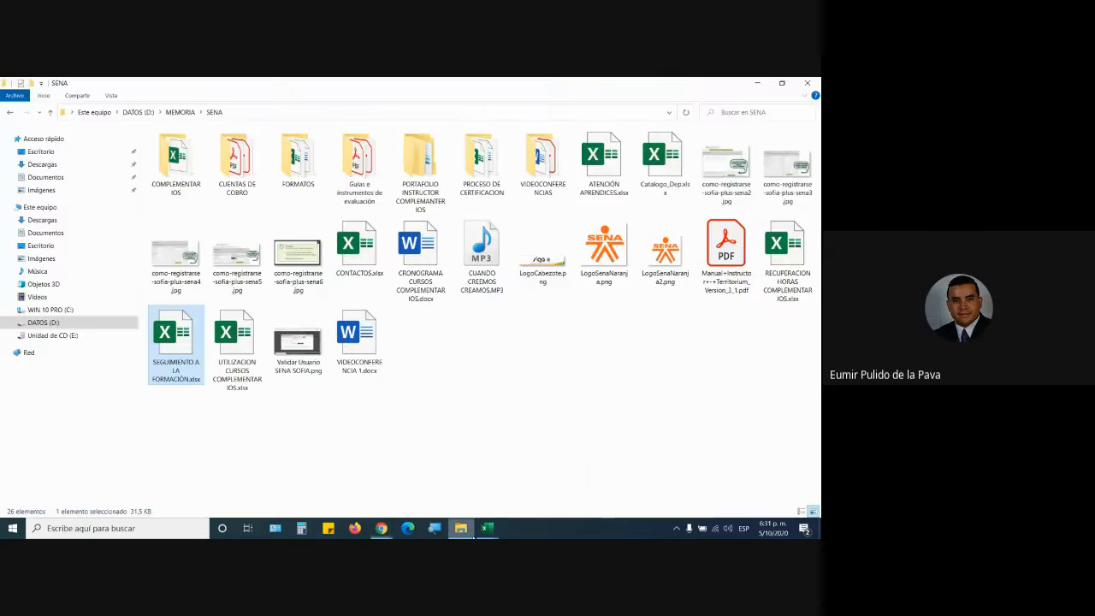
Open SEGUIMIENTO A LA FORMACIÓN, view sheet 2163053 and select row 10, then close the workbook.
mouse_move(487, 528)
left_click(526, 511)
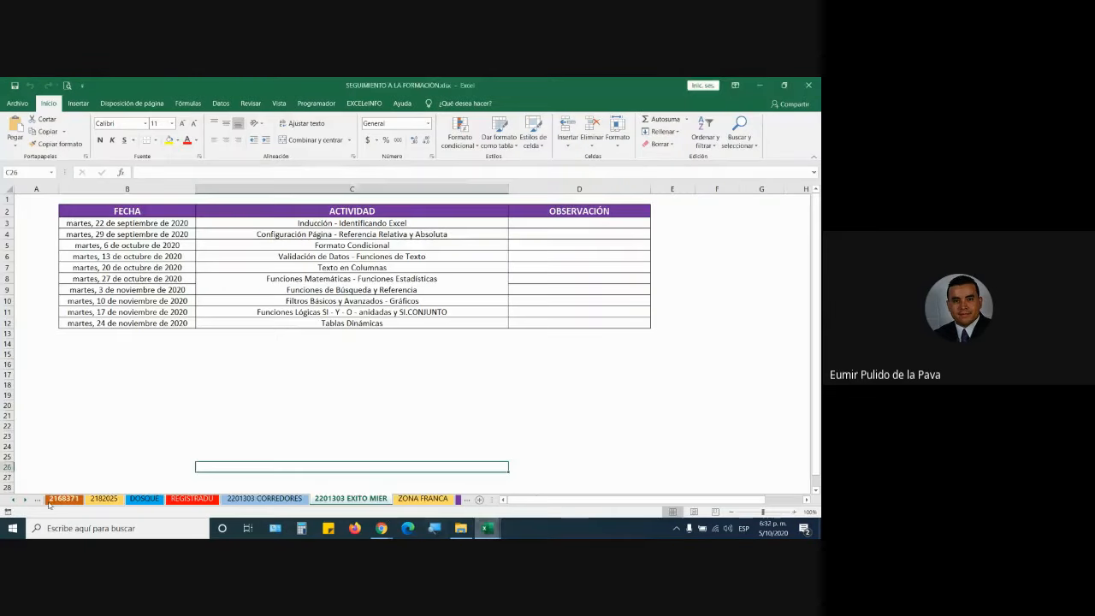
left_click(15, 500)
left_click(16, 499)
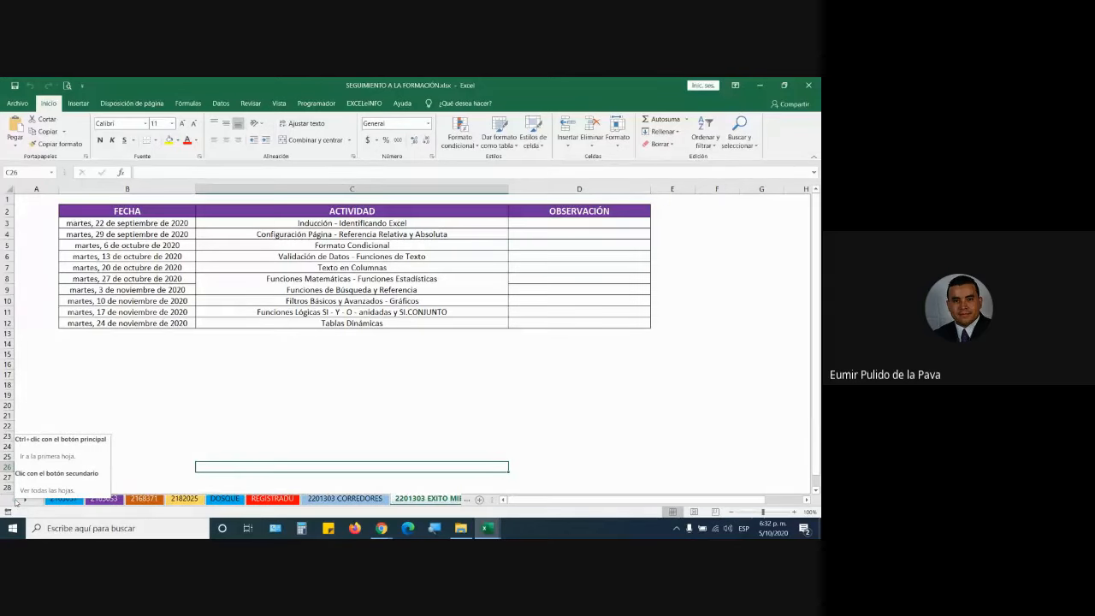
left_click(104, 498)
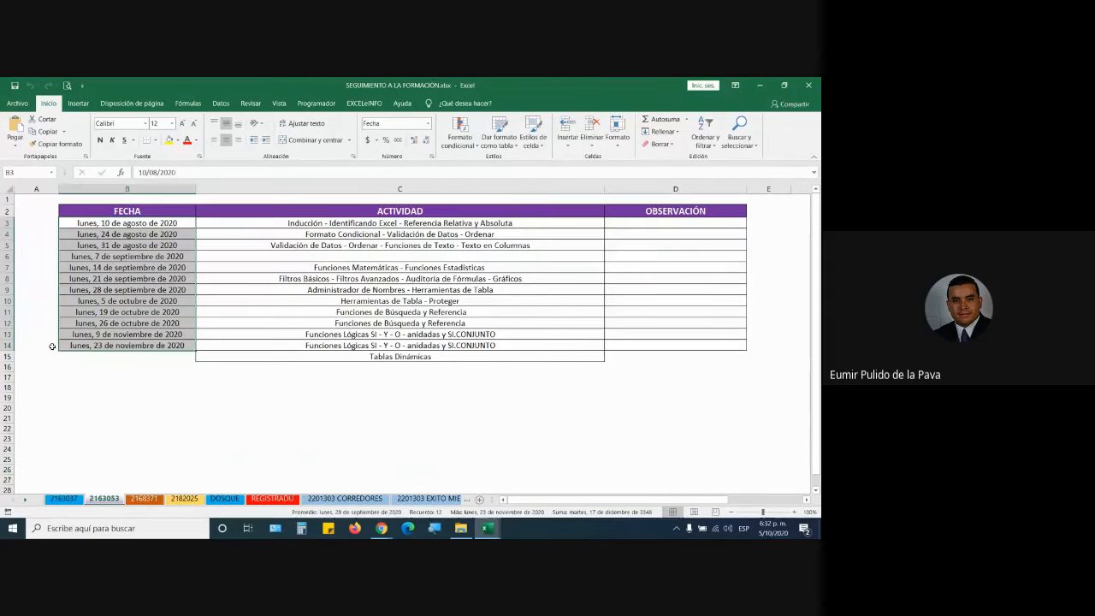
left_click(9, 300)
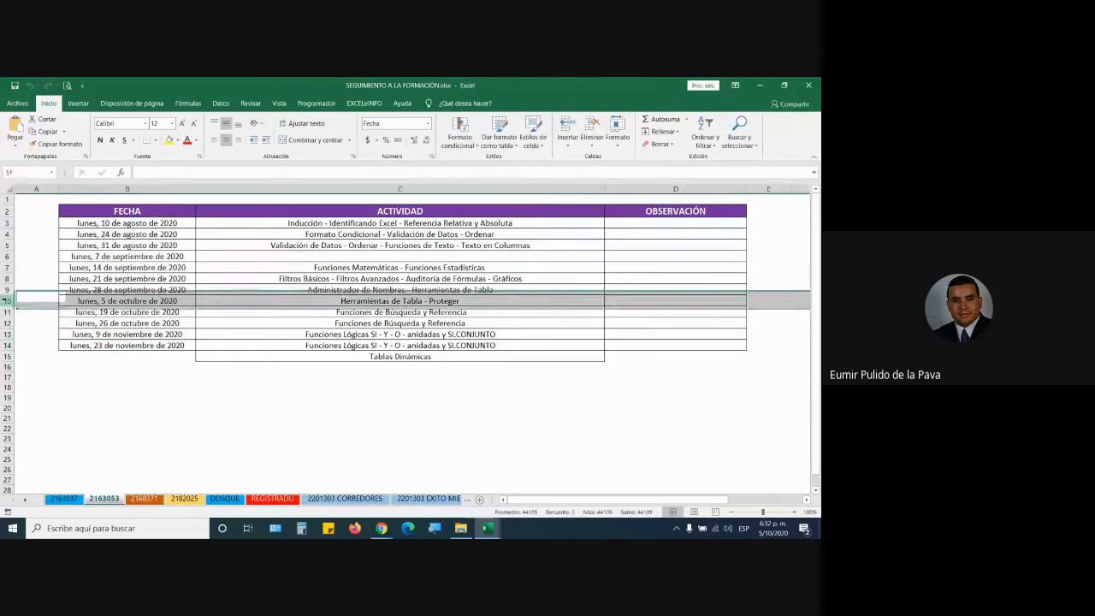
left_click(817, 84)
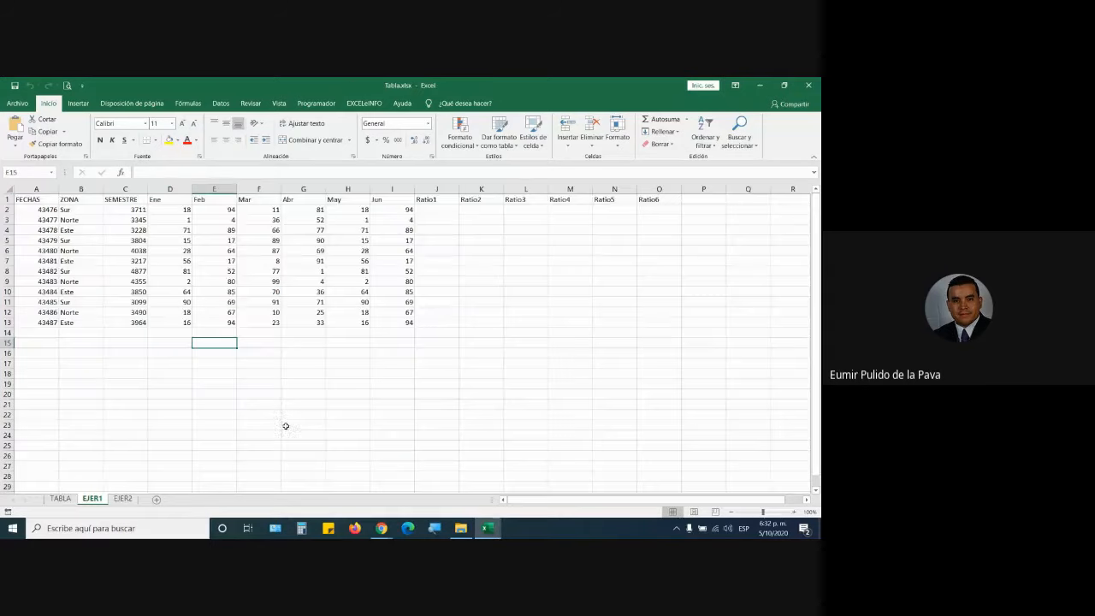
Admit the person asking to join the Google Meet call, then return to Tabla.xlsx.
left_click(382, 528)
left_click(341, 483)
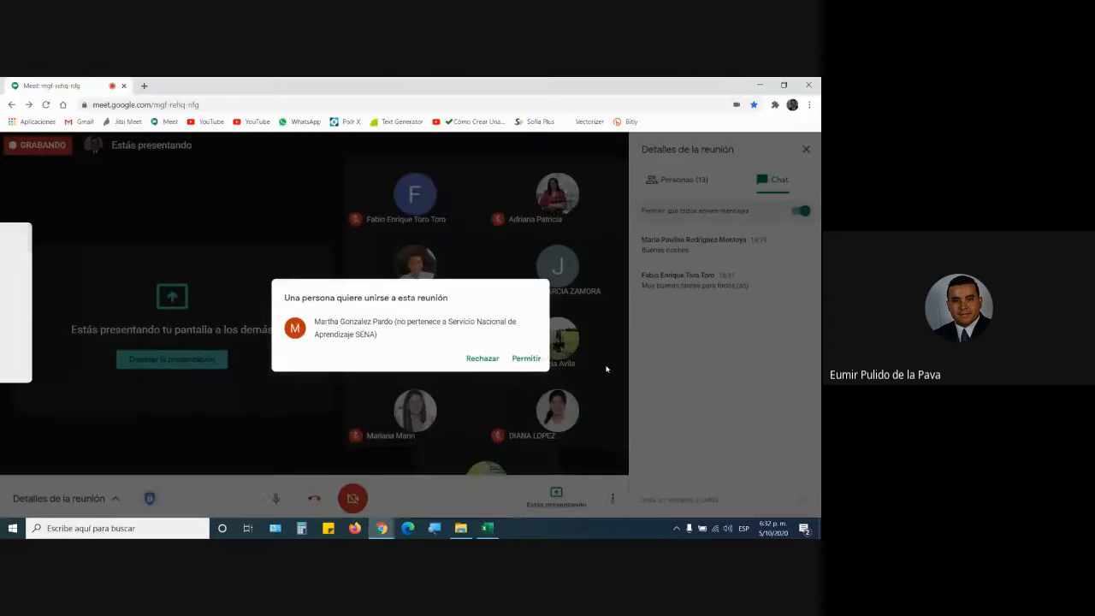
left_click(522, 358)
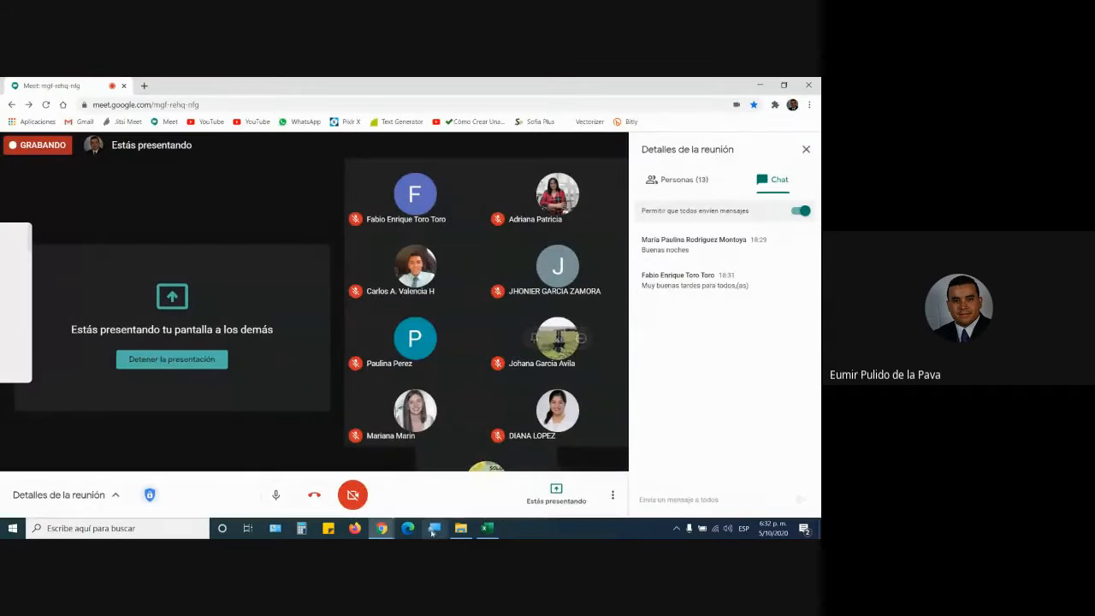
left_click(500, 532)
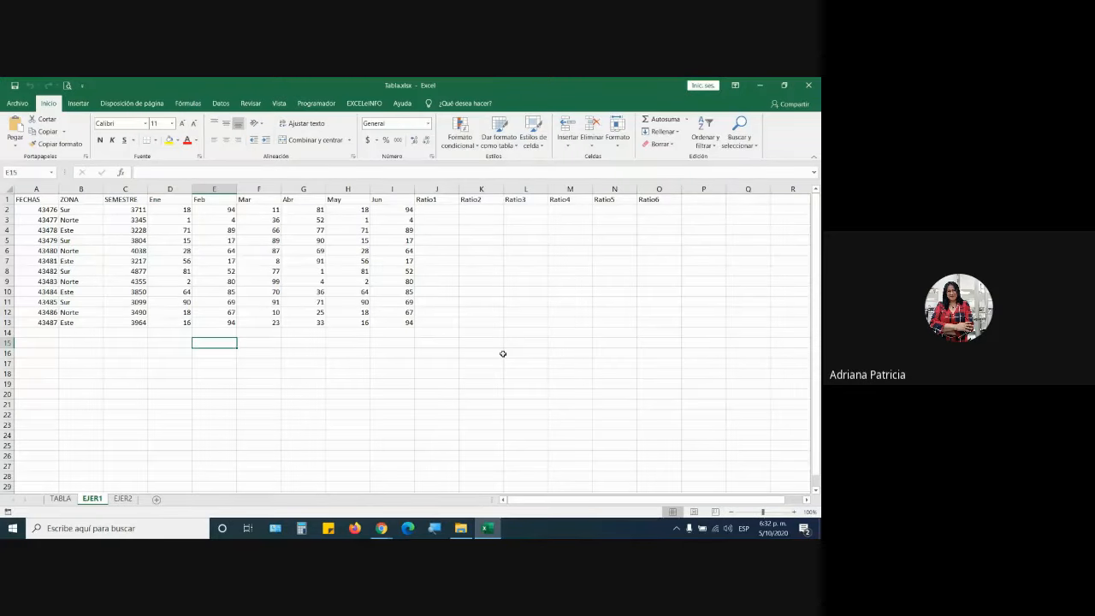
Browse the SENA folder's PROCESO DE CERTIFICACION and instructor portfolio folders, then return to Tabla.
mouse_move(382, 530)
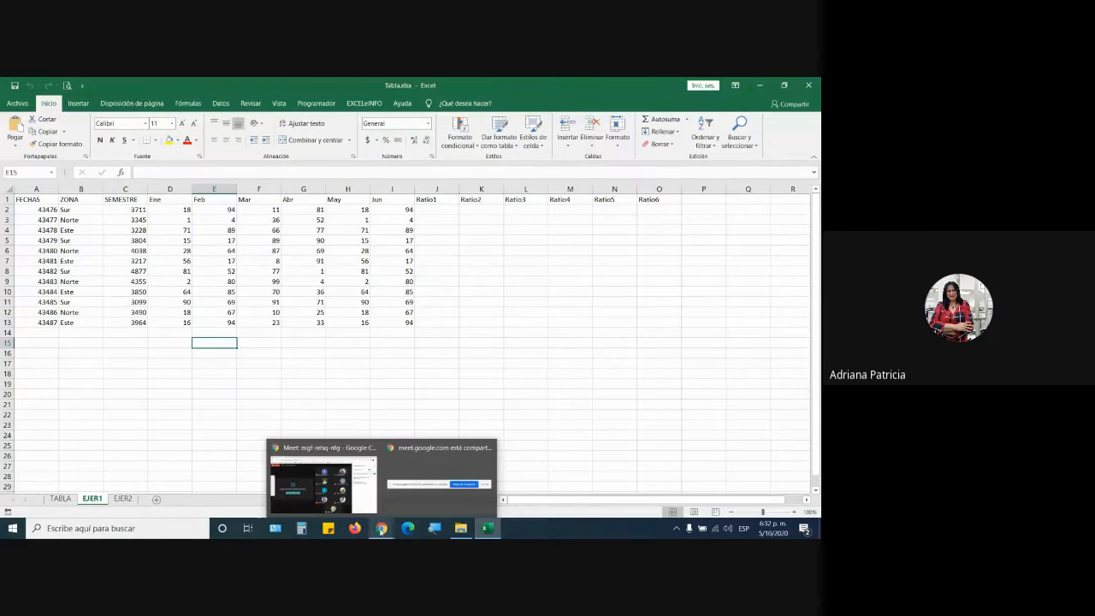
left_click(376, 511)
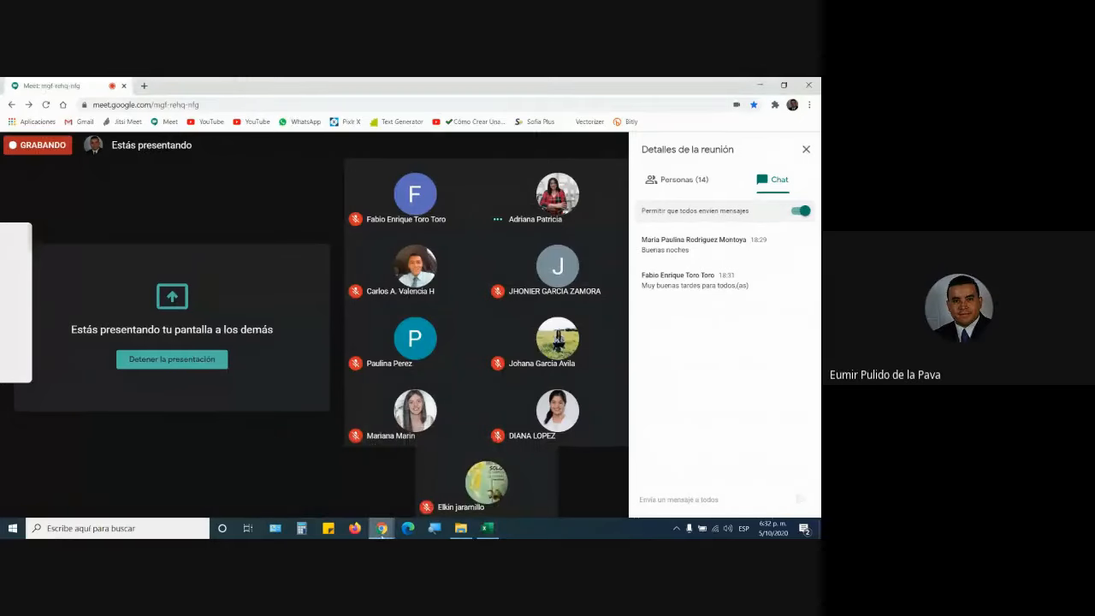
left_click(486, 528)
left_click(461, 528)
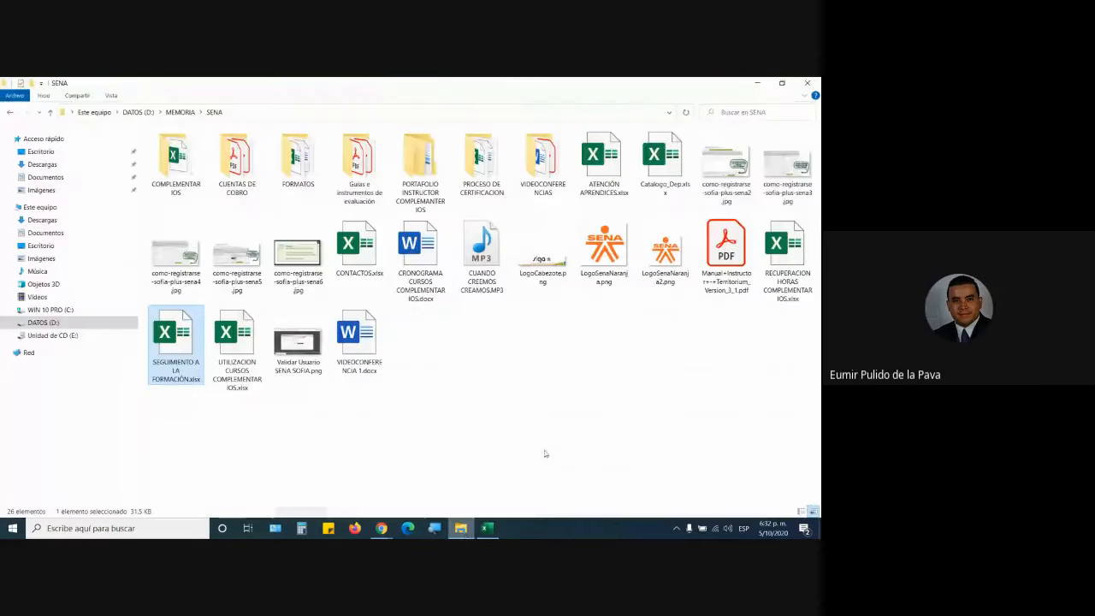
double_click(482, 158)
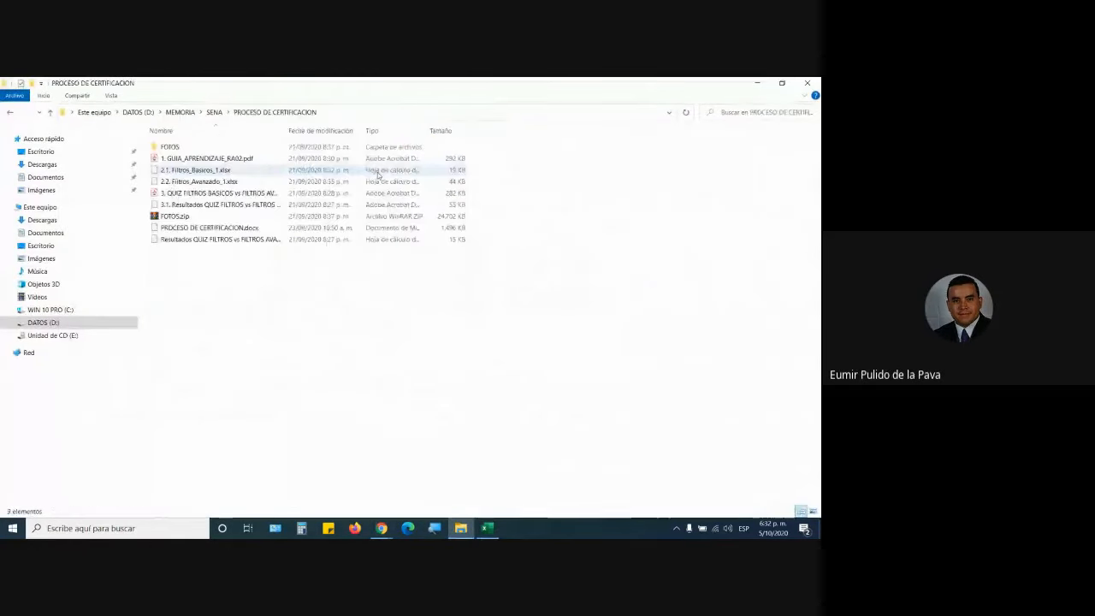
left_click(10, 112)
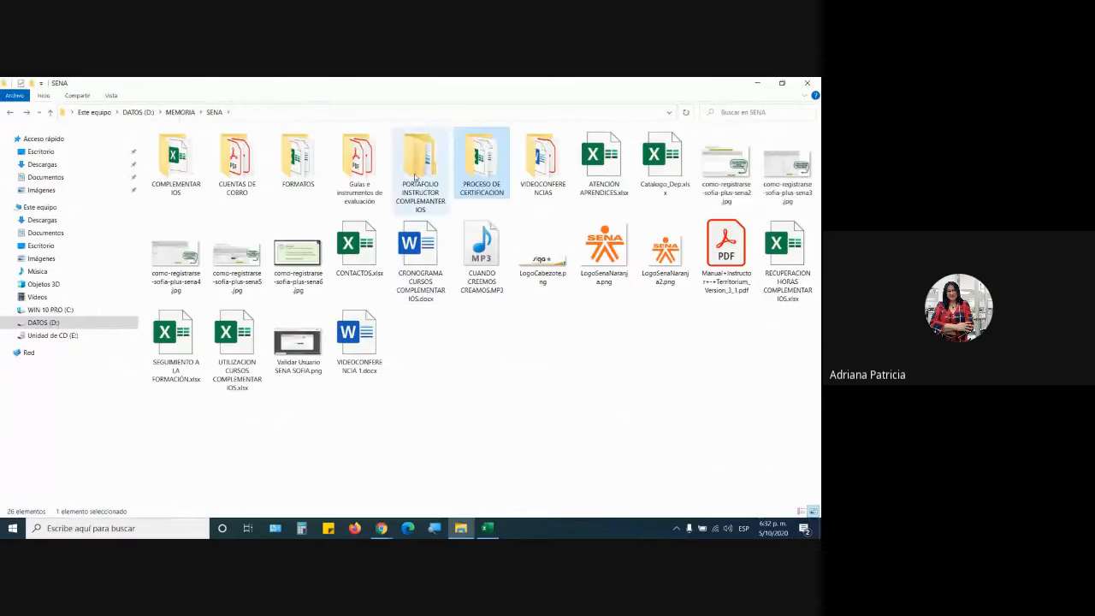
left_click(416, 177)
left_click(486, 529)
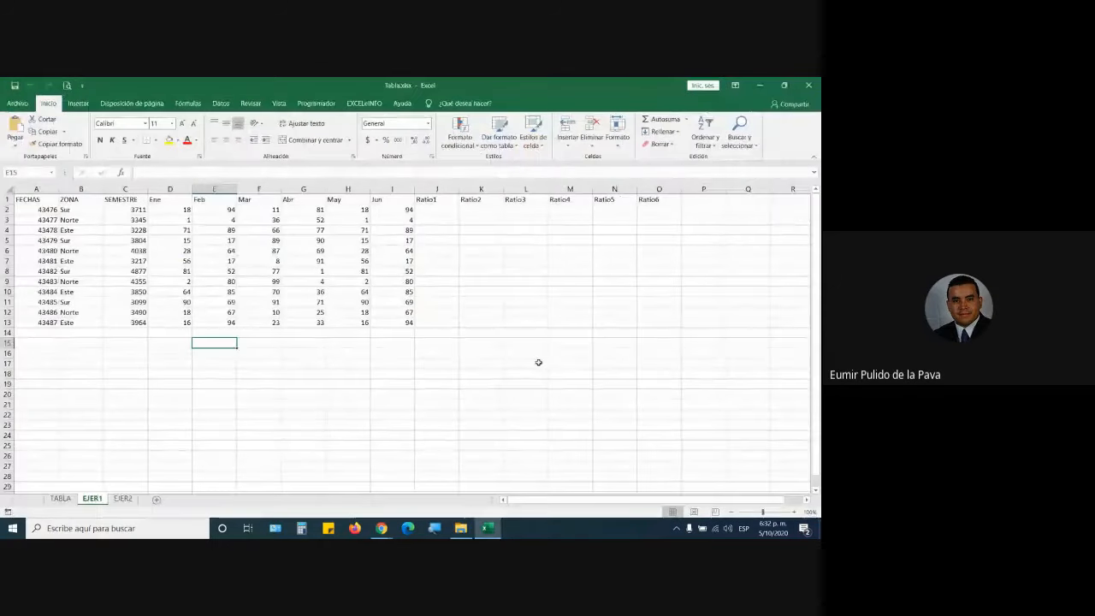
Admit the next two people waiting in Google Meet, then go back to Tabla.
mouse_move(382, 528)
left_click(325, 469)
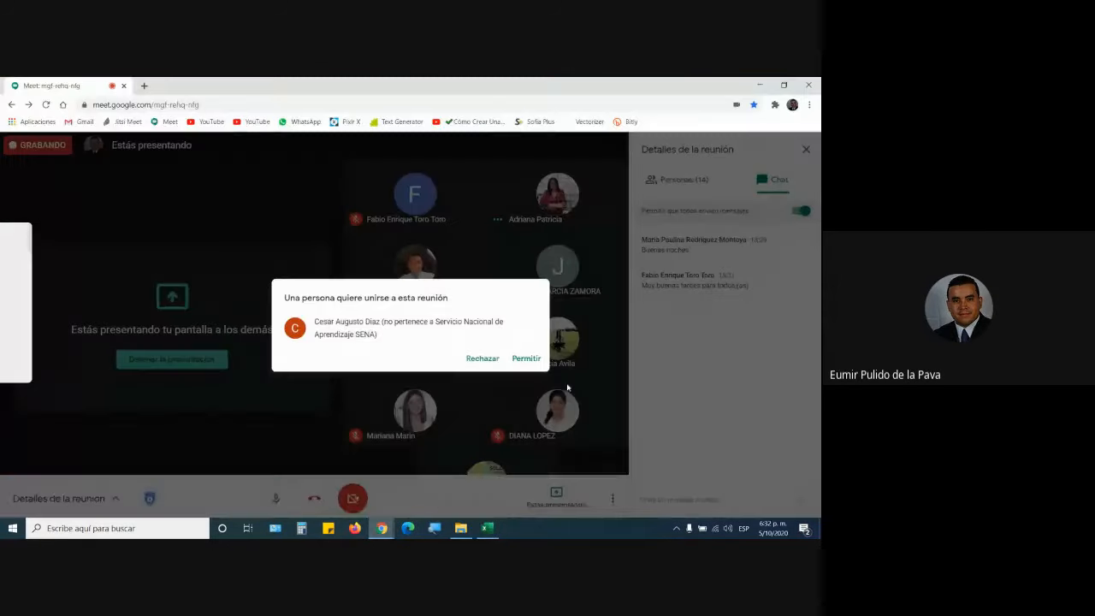
left_click(526, 359)
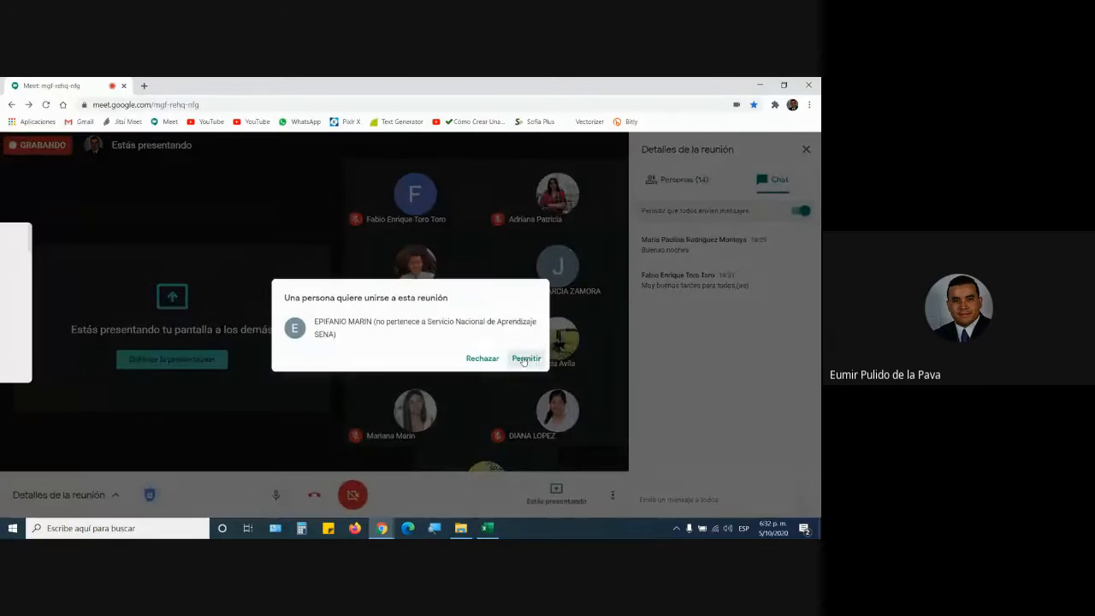
left_click(524, 359)
left_click(494, 529)
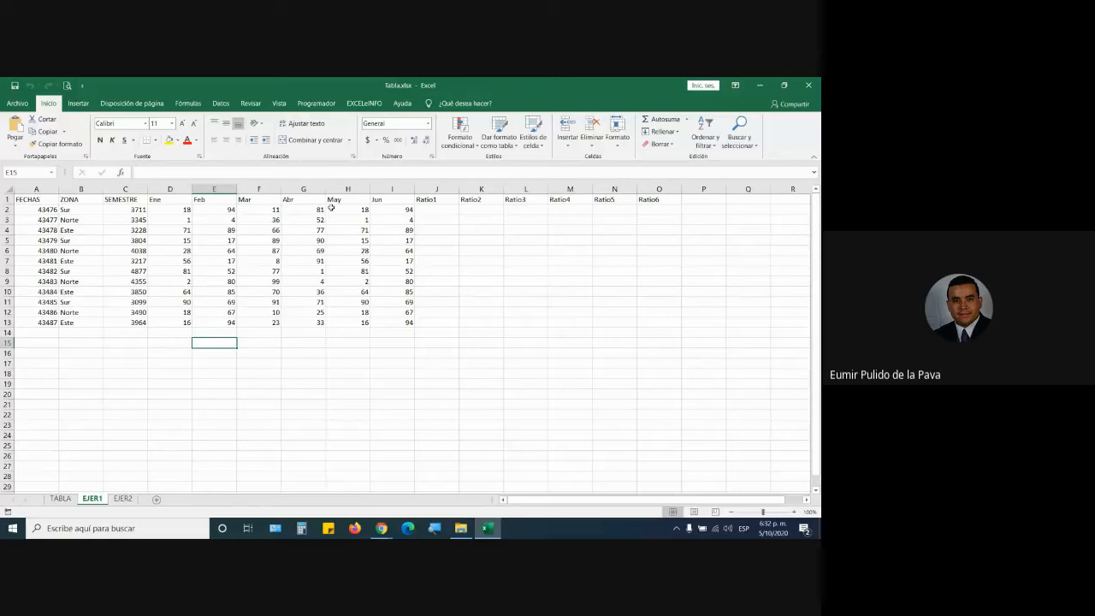
Copy the block C1:O13 and paste it starting at cell C17.
left_click_drag(136, 198, 642, 323)
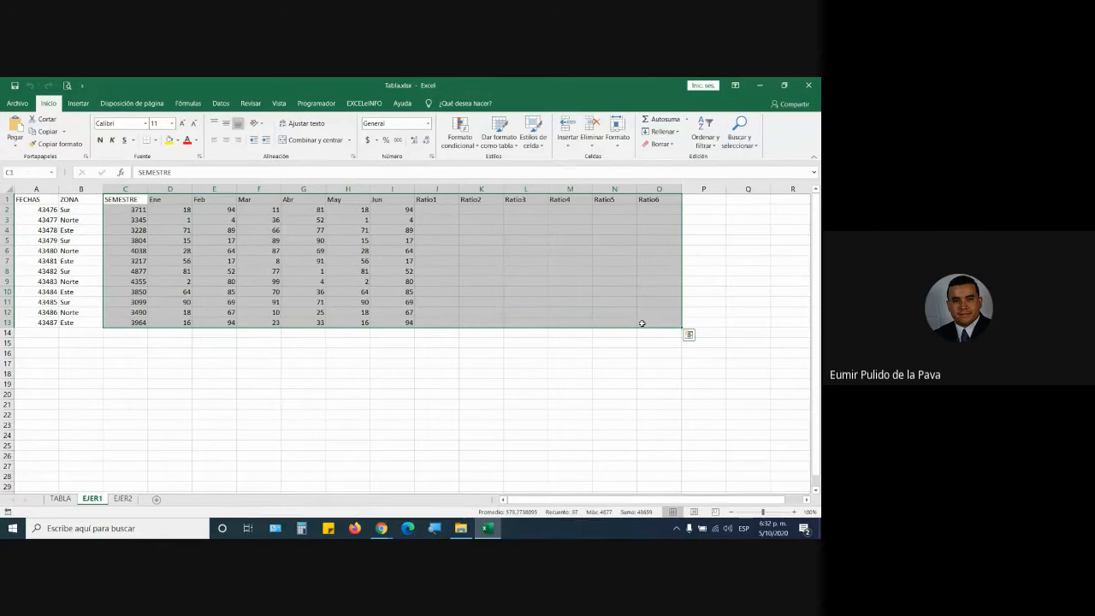
key("ctrl+c")
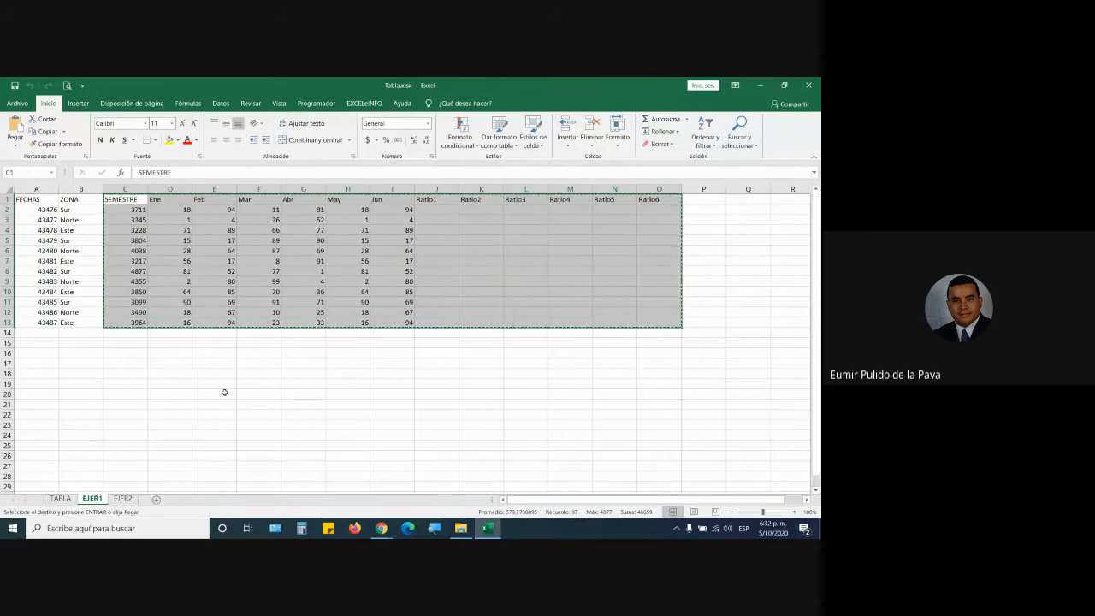
left_click(124, 366)
key("ctrl+v")
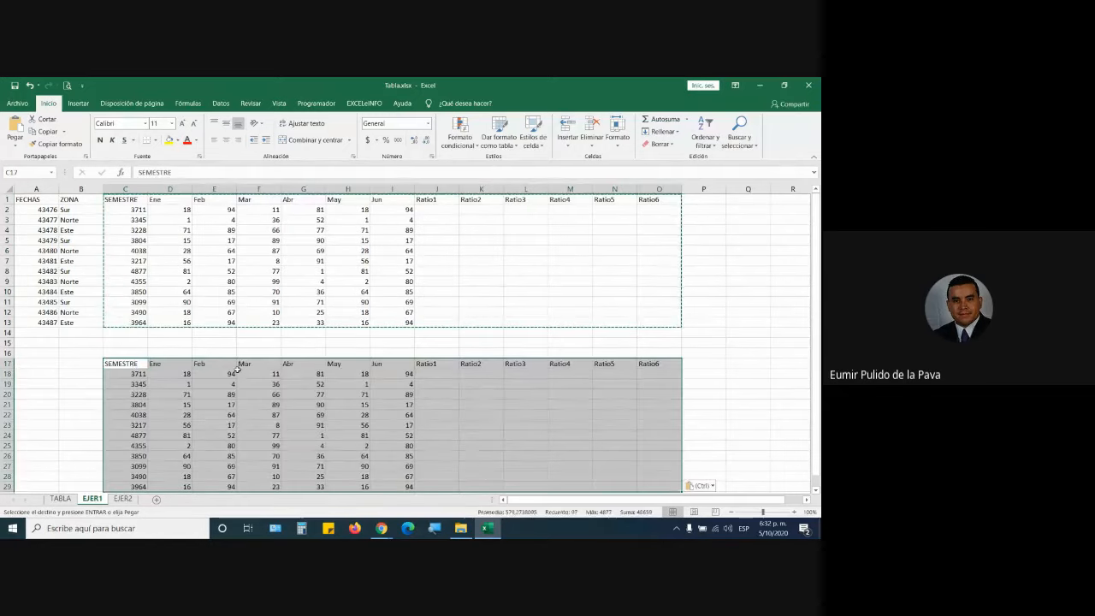
left_click(322, 323)
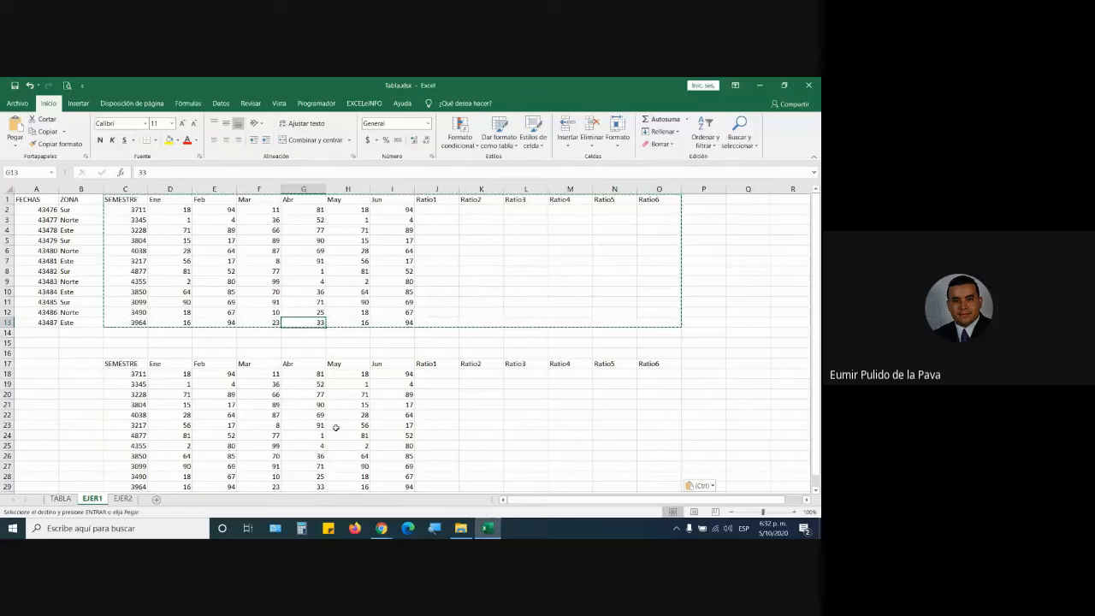
Admit the waiting guest in Google Meet, bringing the count to 17, and return to Tabla.xlsx.
mouse_move(381, 527)
left_click(416, 480)
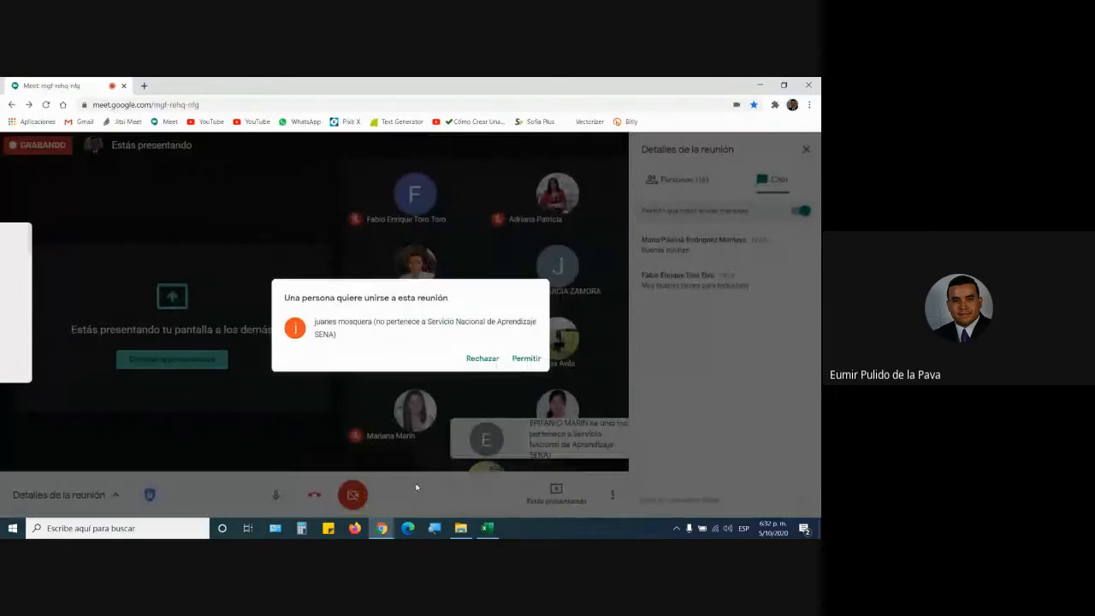
left_click(516, 364)
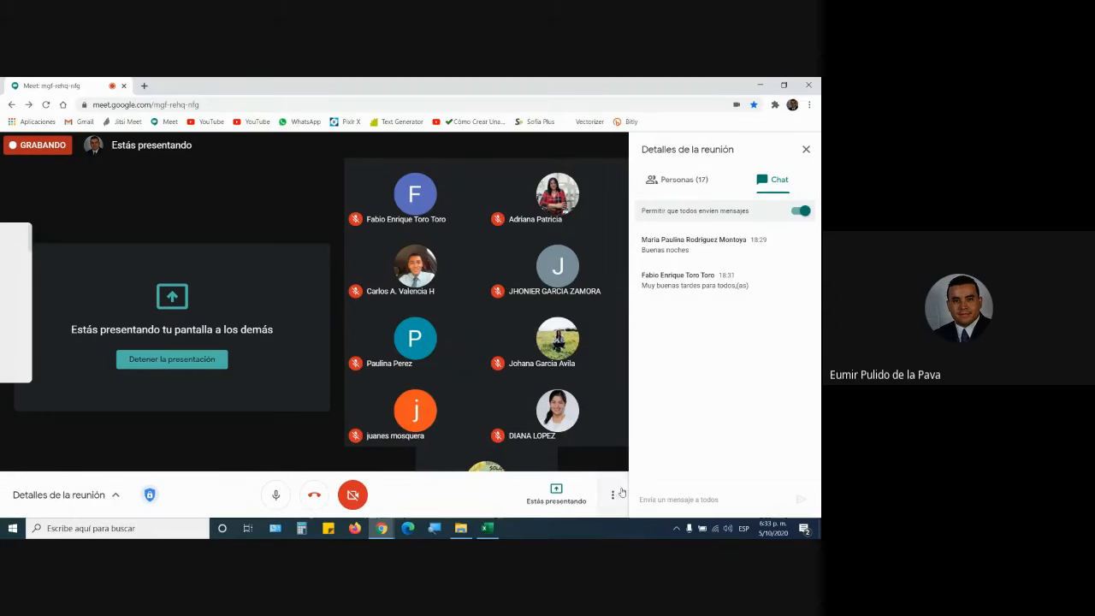
left_click(486, 528)
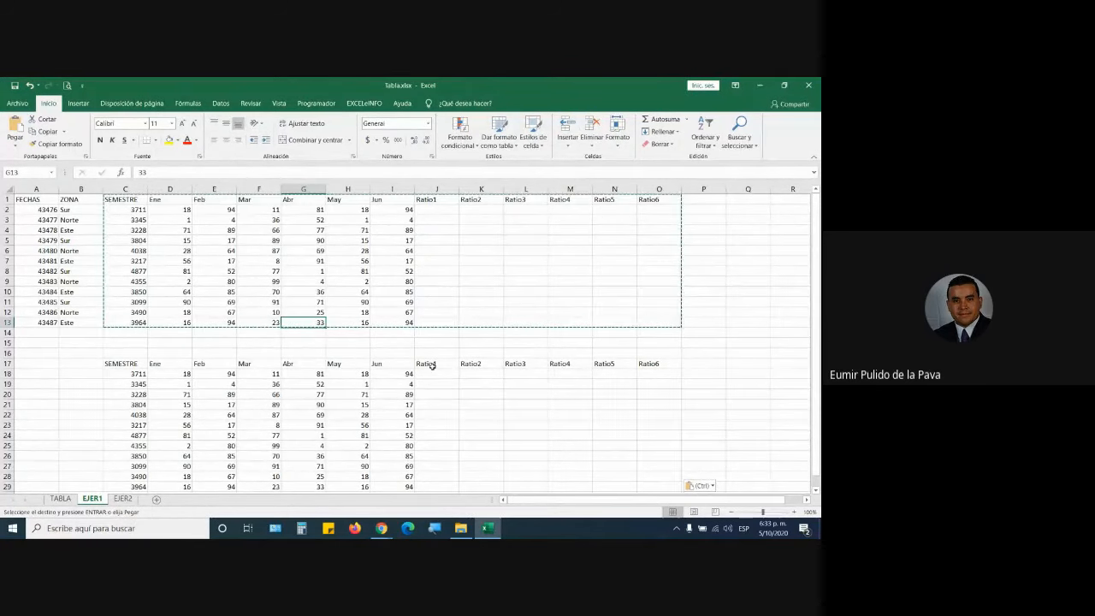
Set the first Ratio1 cell J18 to font size 22 and widen column J.
key("Escape")
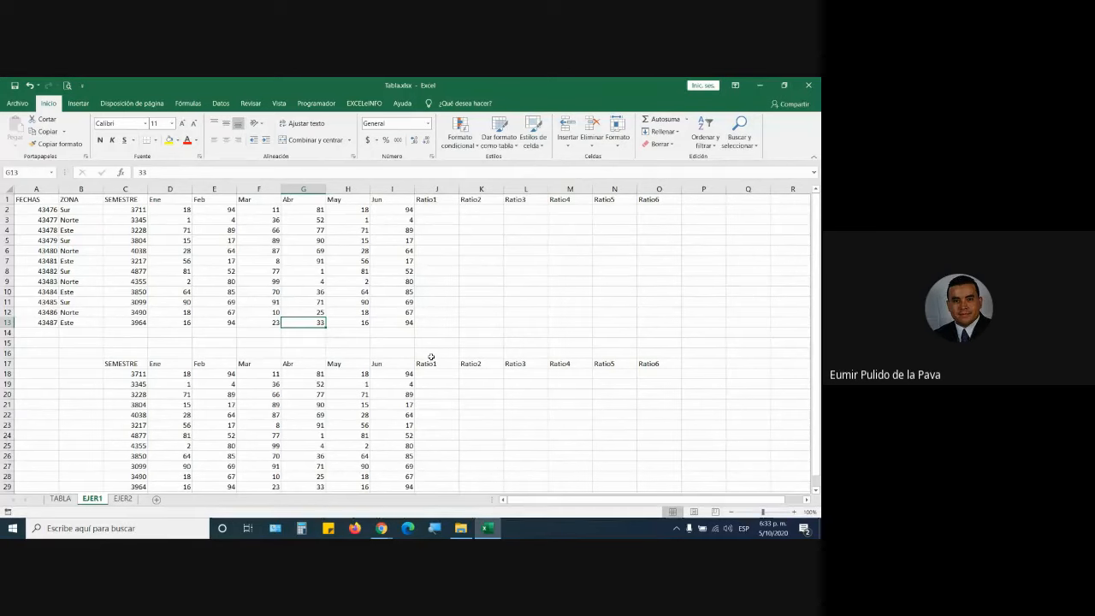
left_click(268, 240)
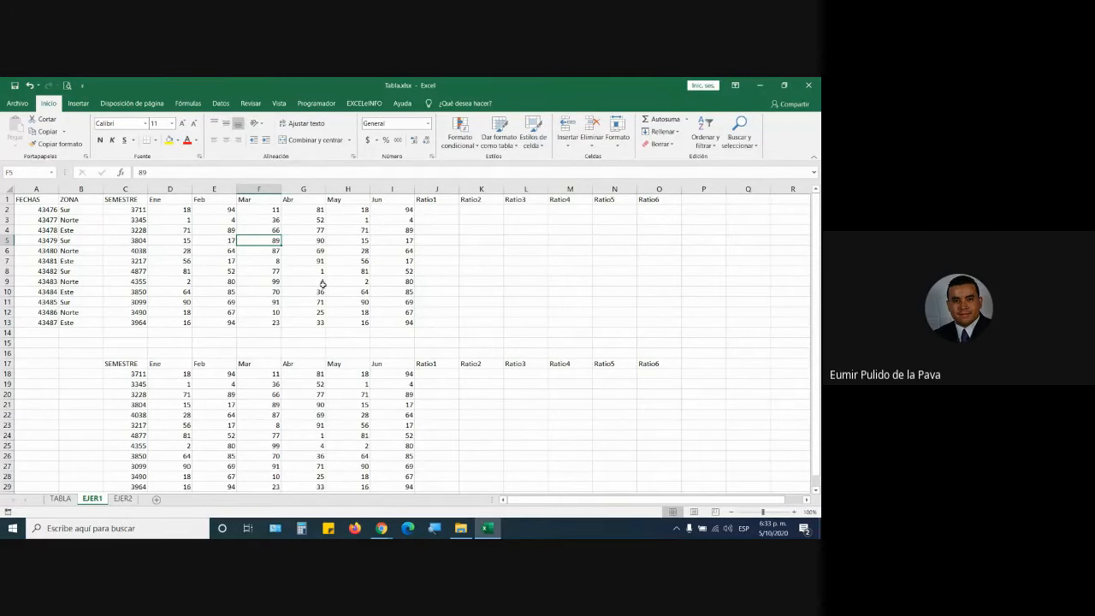
left_click(434, 375)
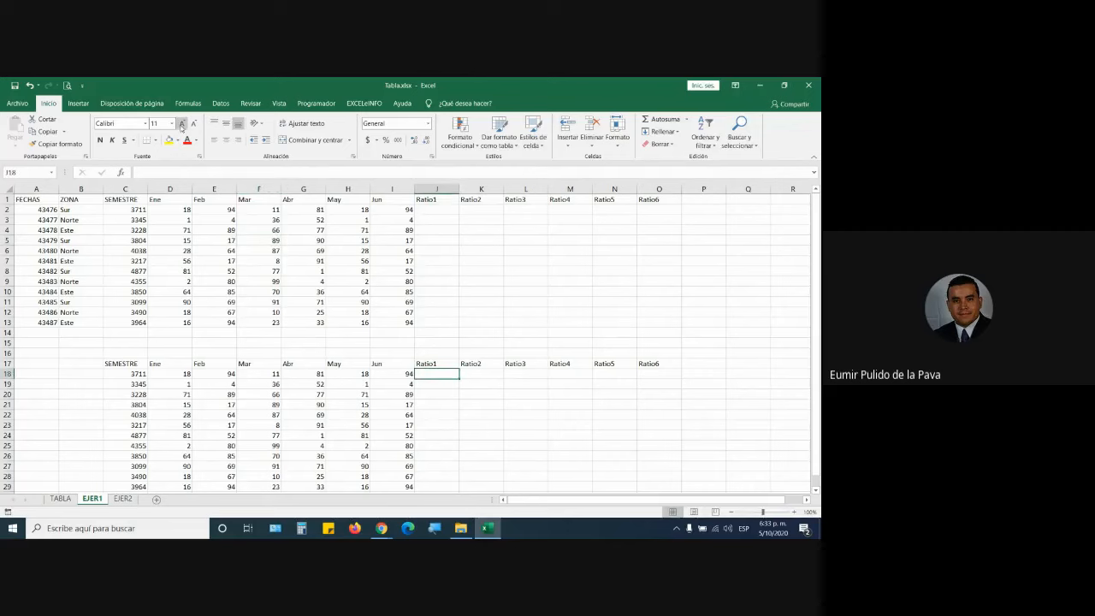
left_click(183, 124)
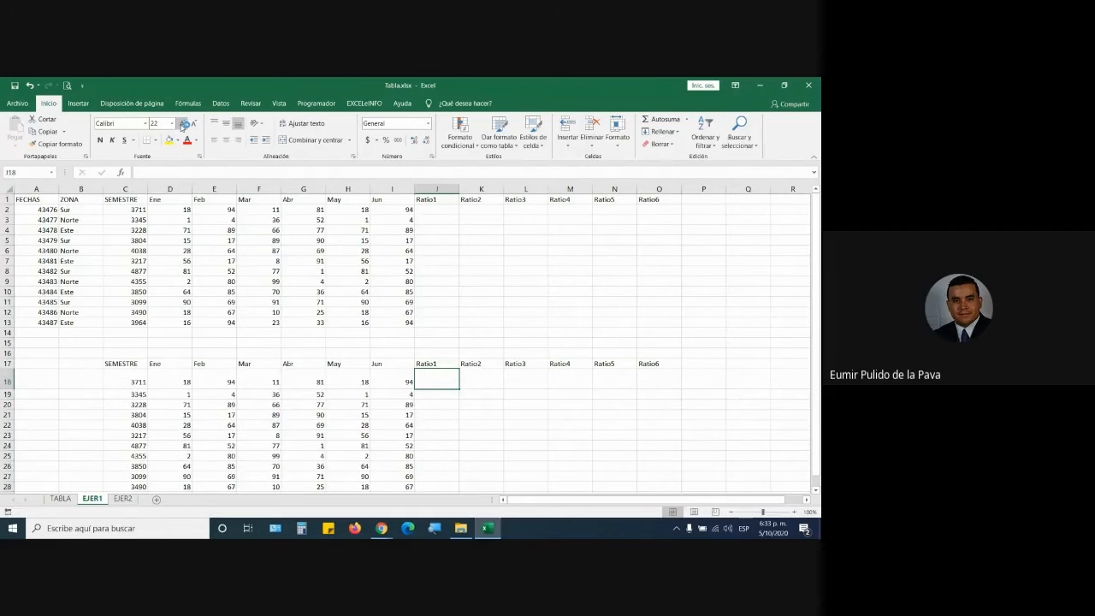
left_click_drag(461, 190, 538, 190)
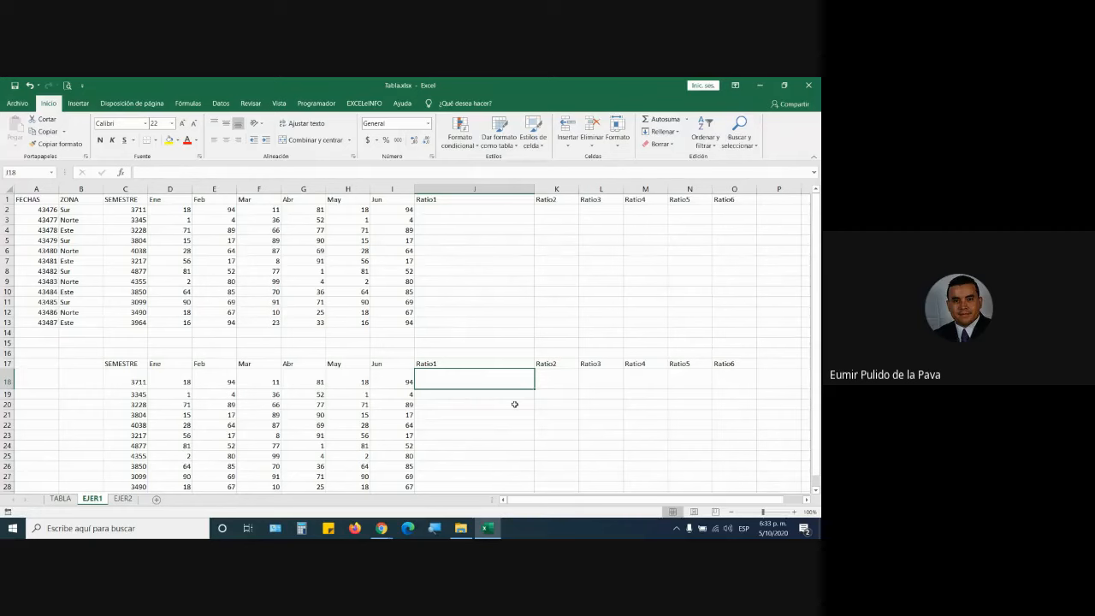
Format the FECHAS values in A2:A13 as short dates (Fecha corta).
left_click(82, 240)
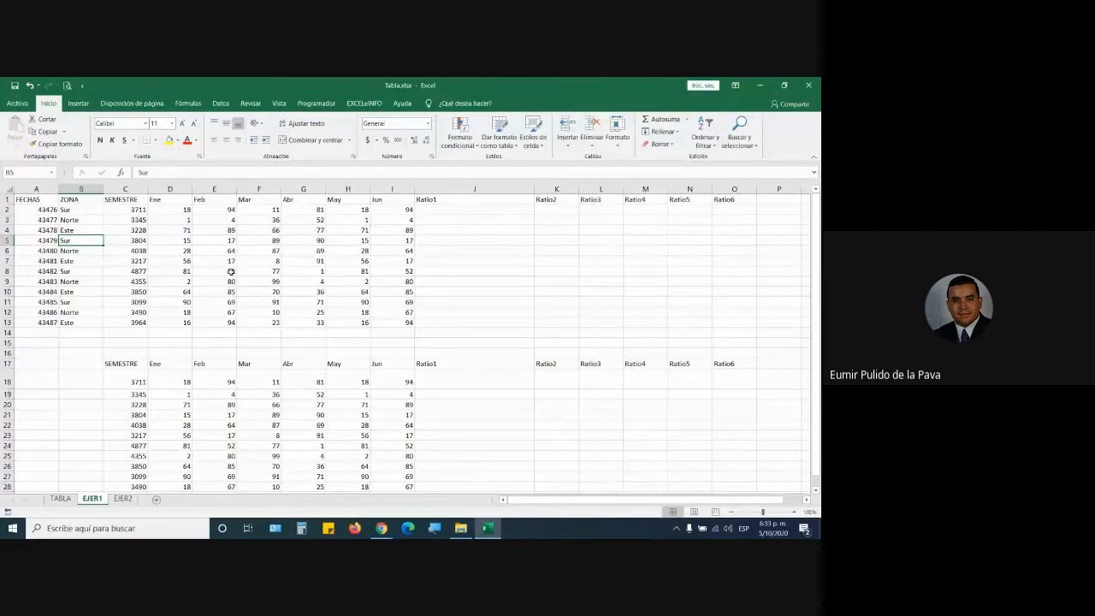
left_click_drag(39, 210, 51, 312)
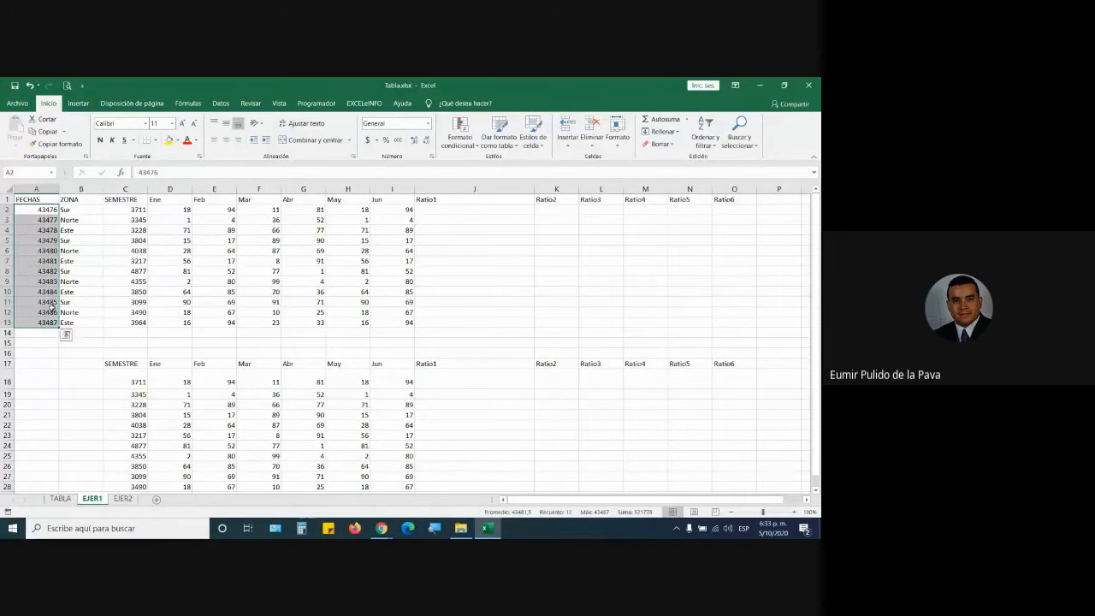
left_click(427, 124)
left_click(428, 233)
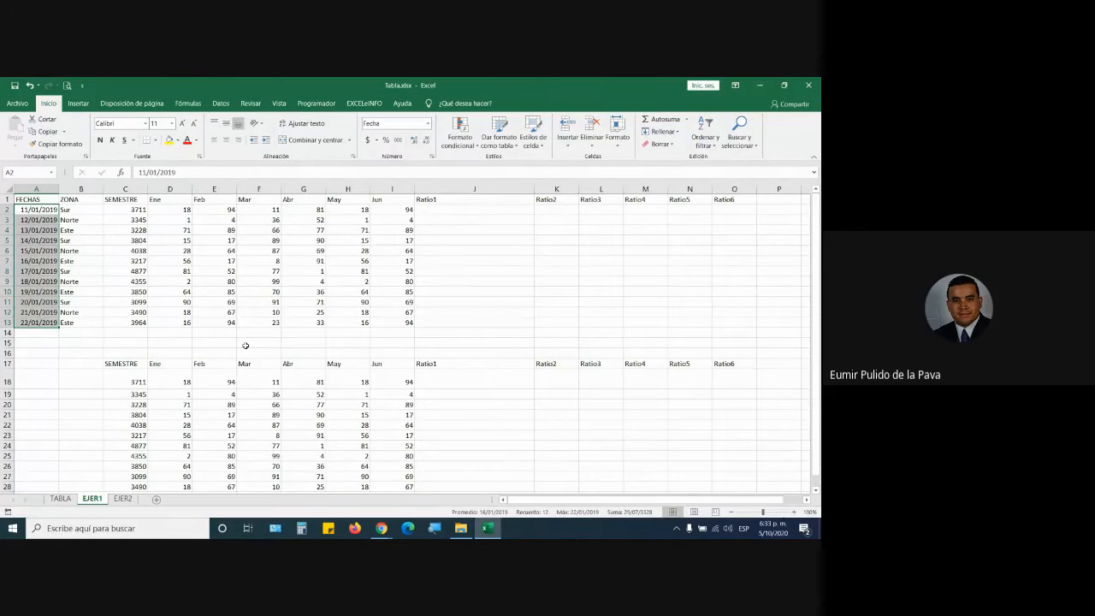
left_click(506, 374)
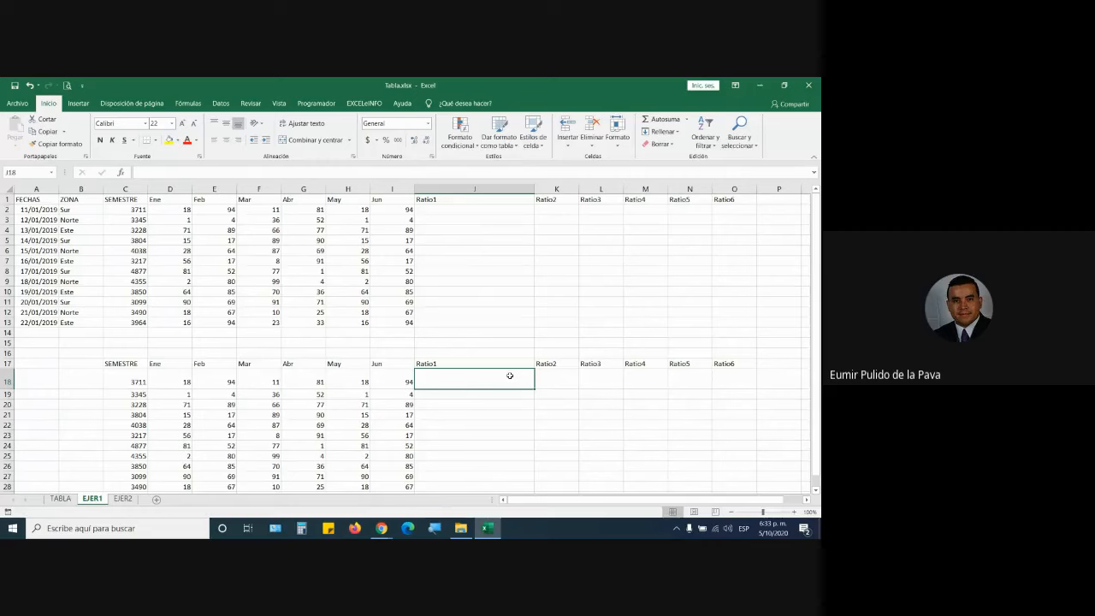
left_click_drag(26, 200, 749, 332)
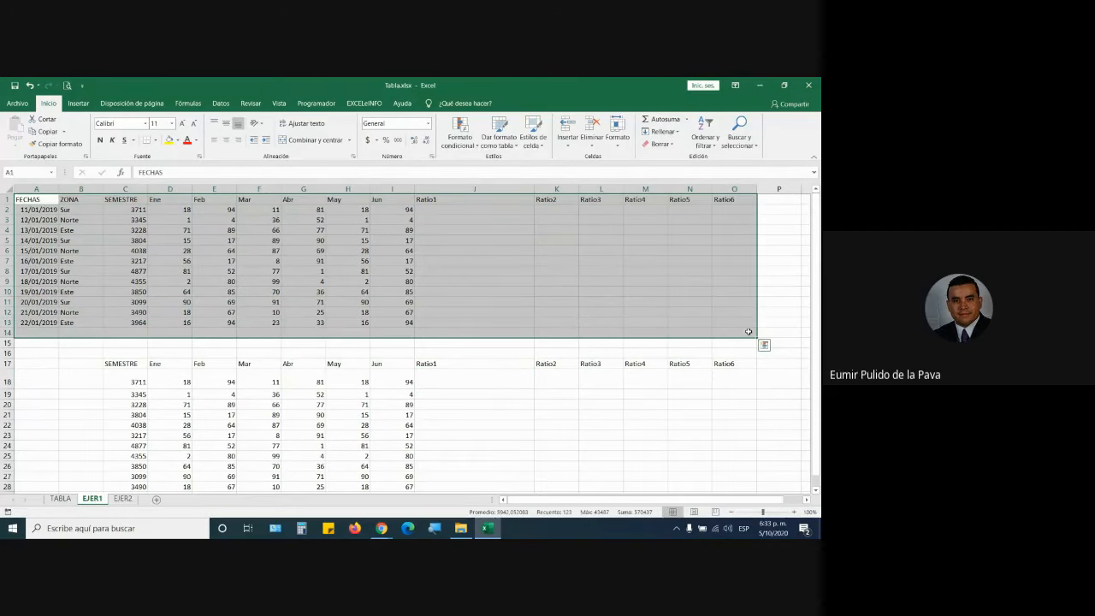
left_click(479, 380)
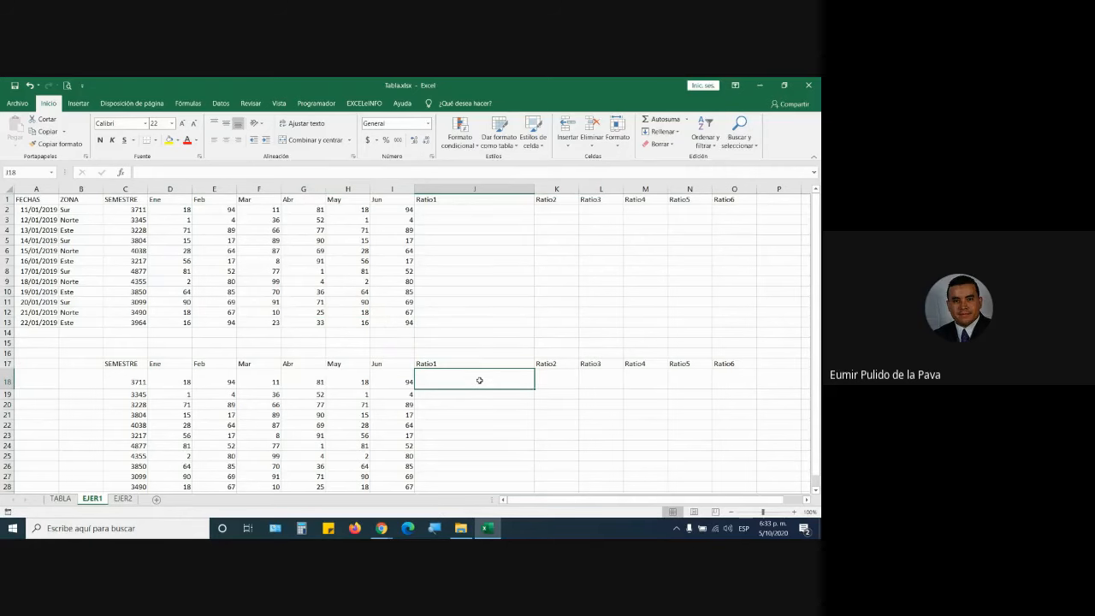
left_click(435, 531)
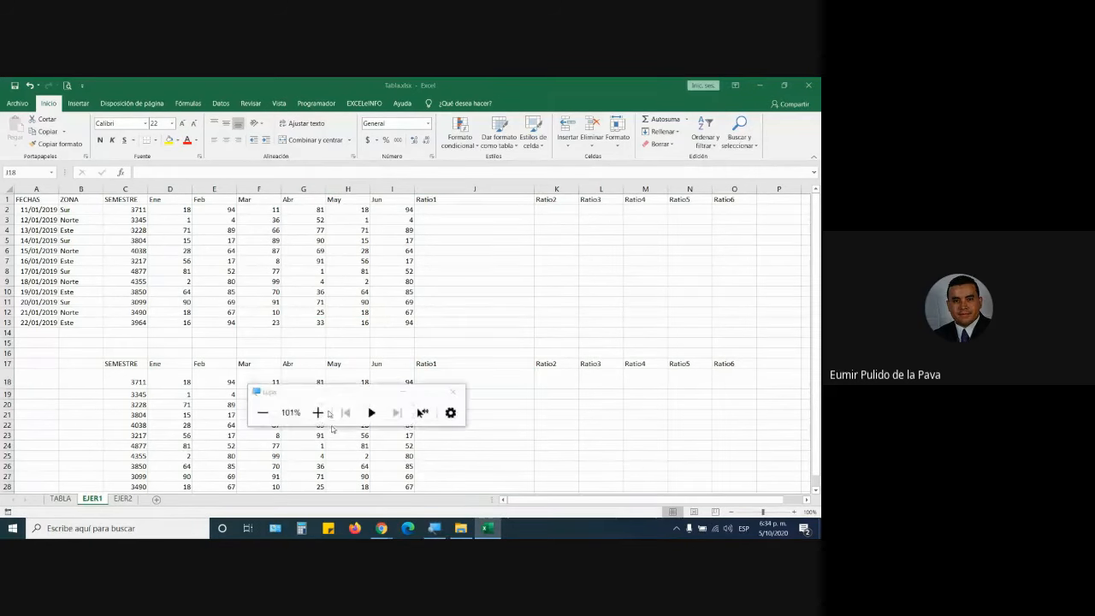
left_click(318, 413)
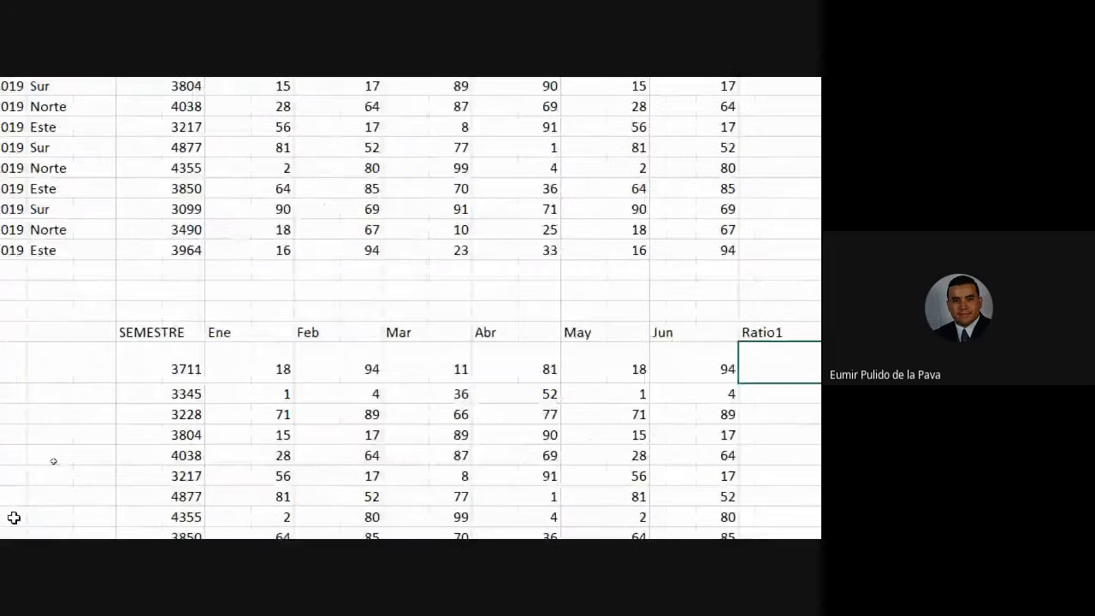
left_click(183, 296)
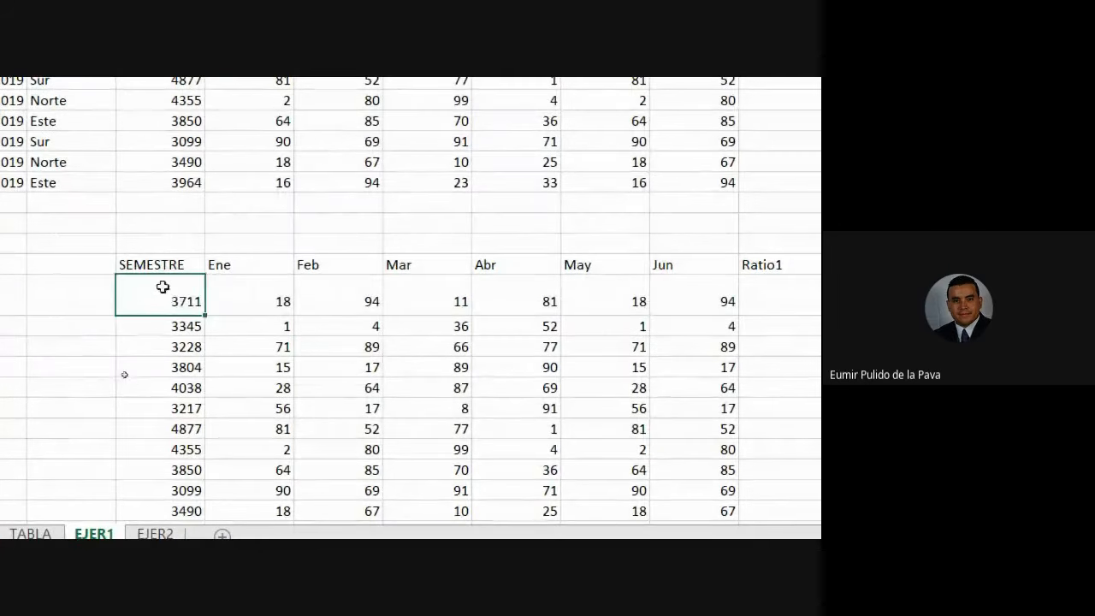
left_click(288, 295)
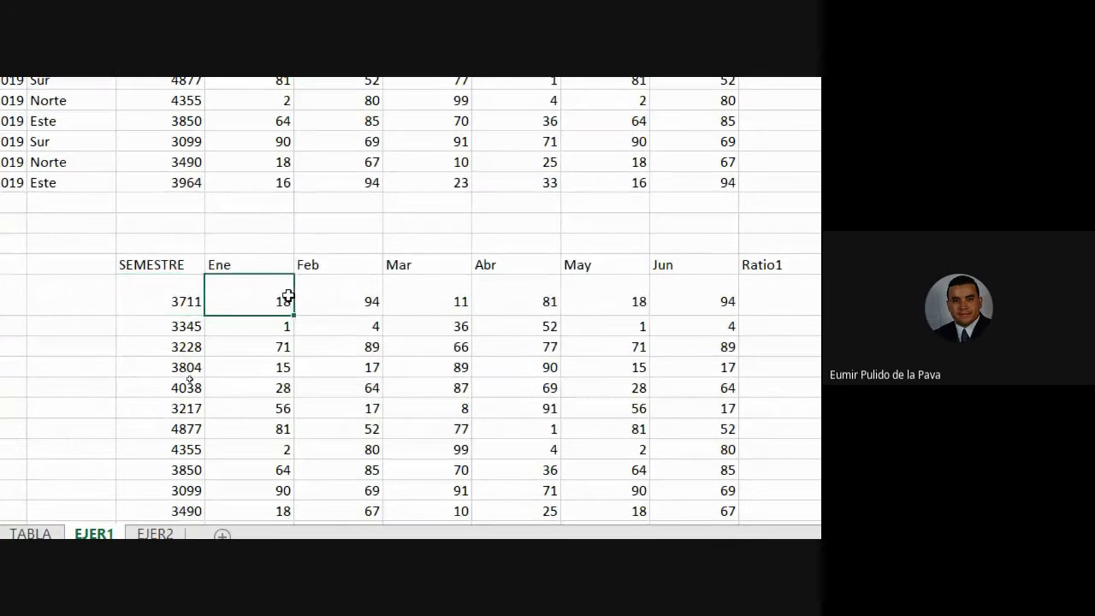
left_click(161, 296)
left_click(377, 266)
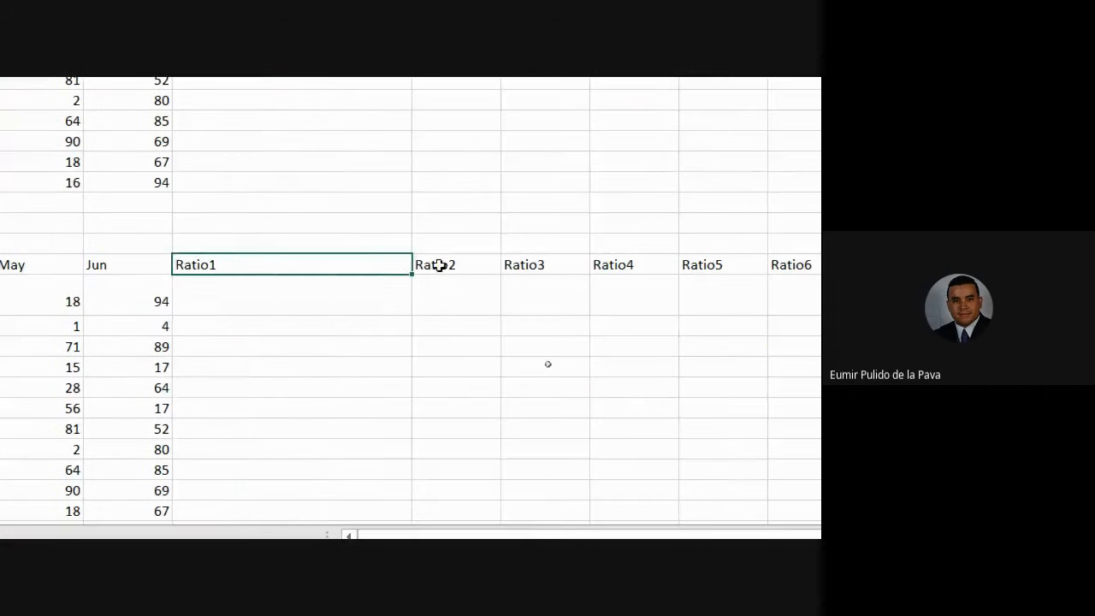
left_click(446, 266)
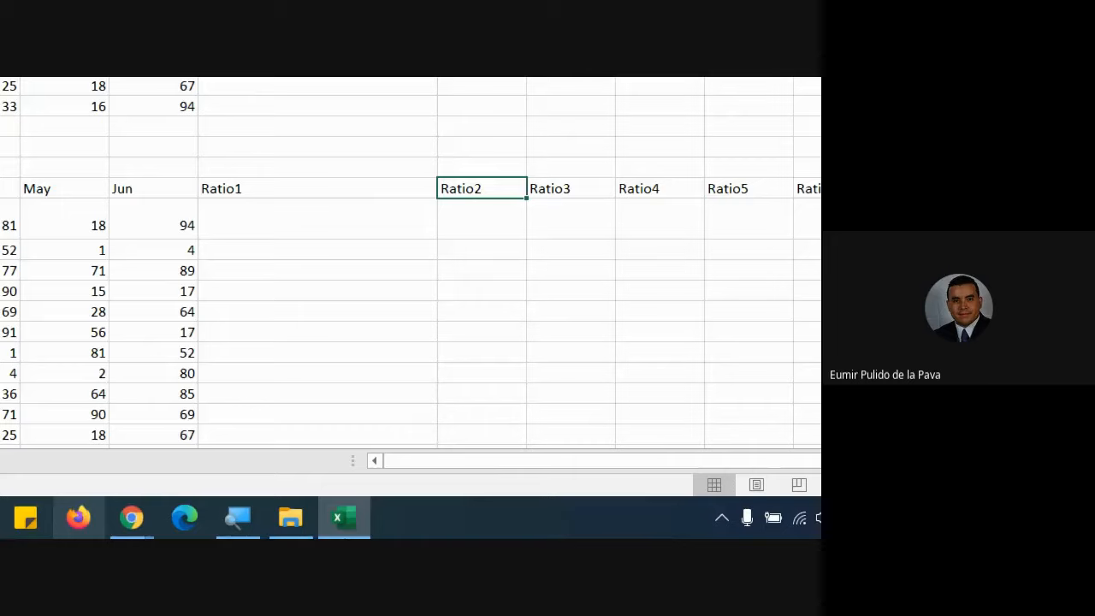
mouse_move(137, 526)
left_click(103, 393)
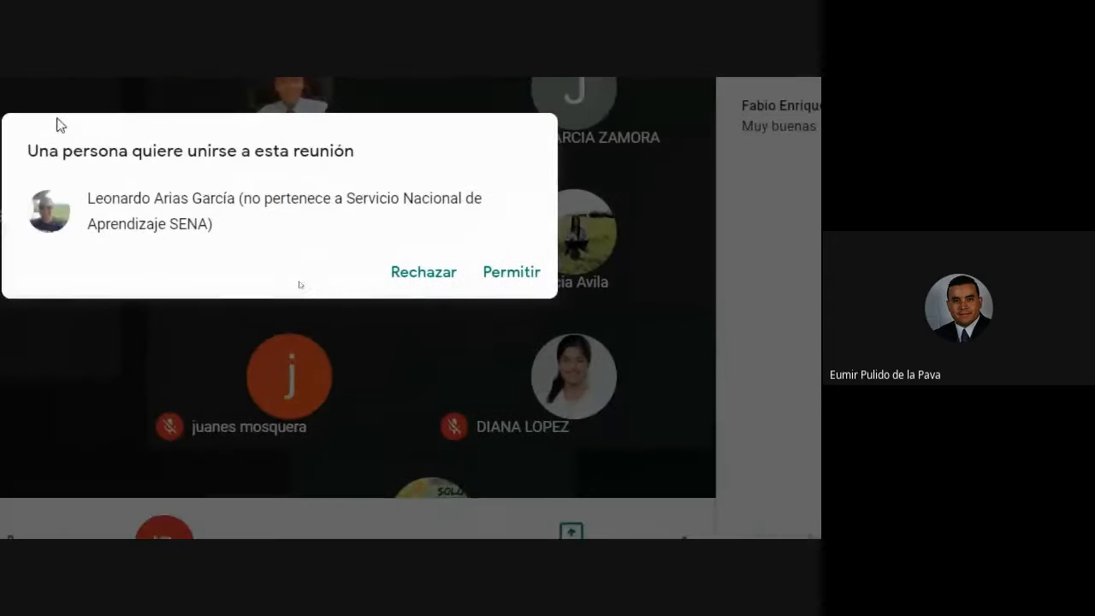
left_click(527, 283)
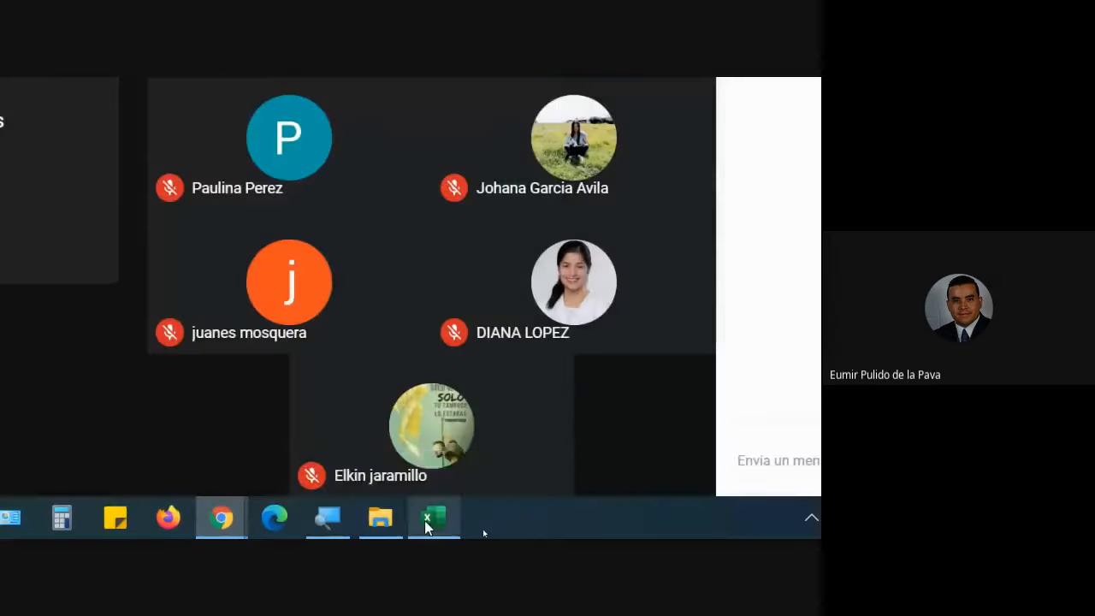
left_click(436, 519)
left_click(734, 239)
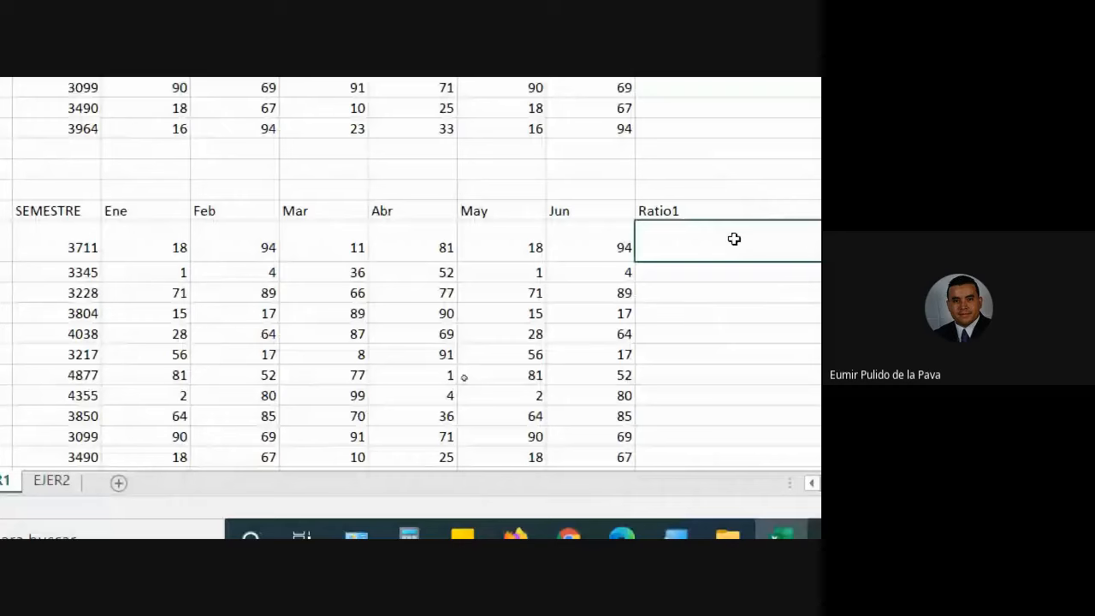
Enter =C18/D18 in the first Ratio1 cell and reduce it to two decimals.
type("=")
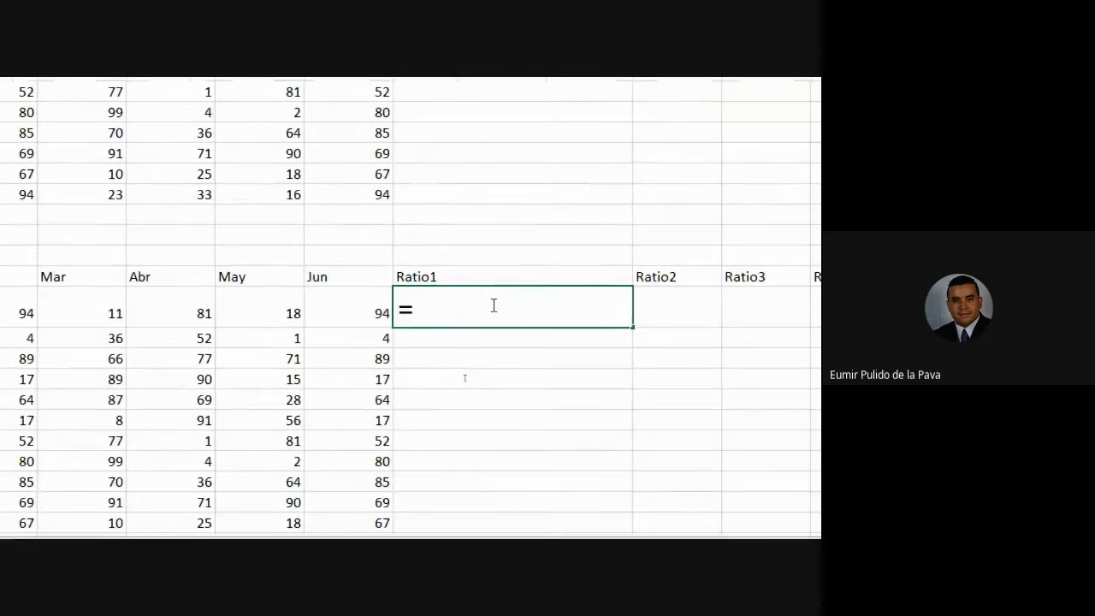
left_click(232, 291)
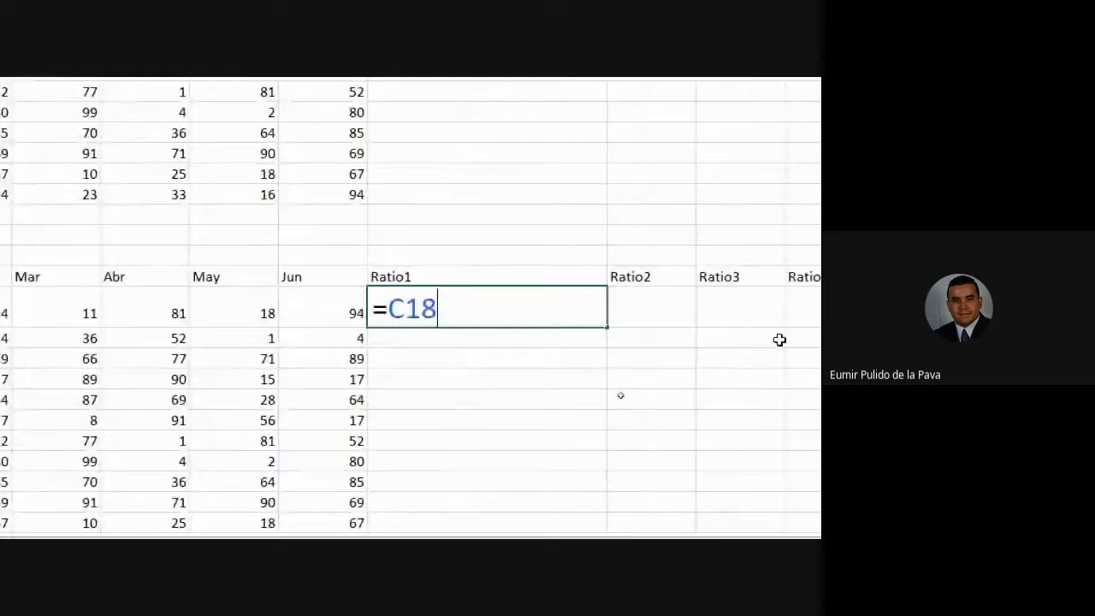
type("/")
left_click(128, 299)
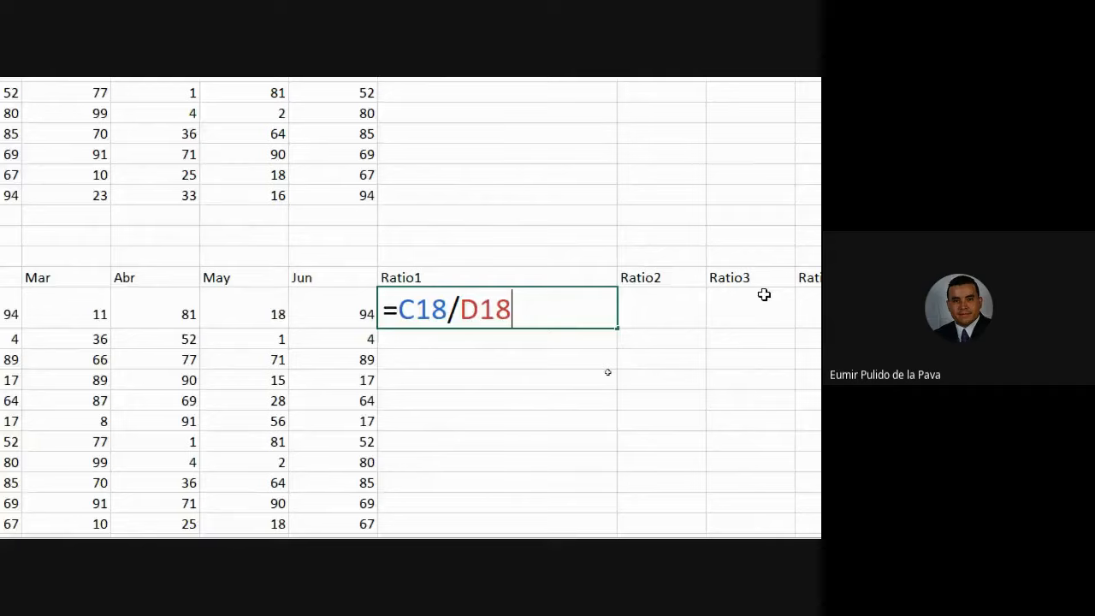
key("Return")
left_click(432, 261)
left_click(299, 159)
left_click(300, 160)
left_click(300, 159)
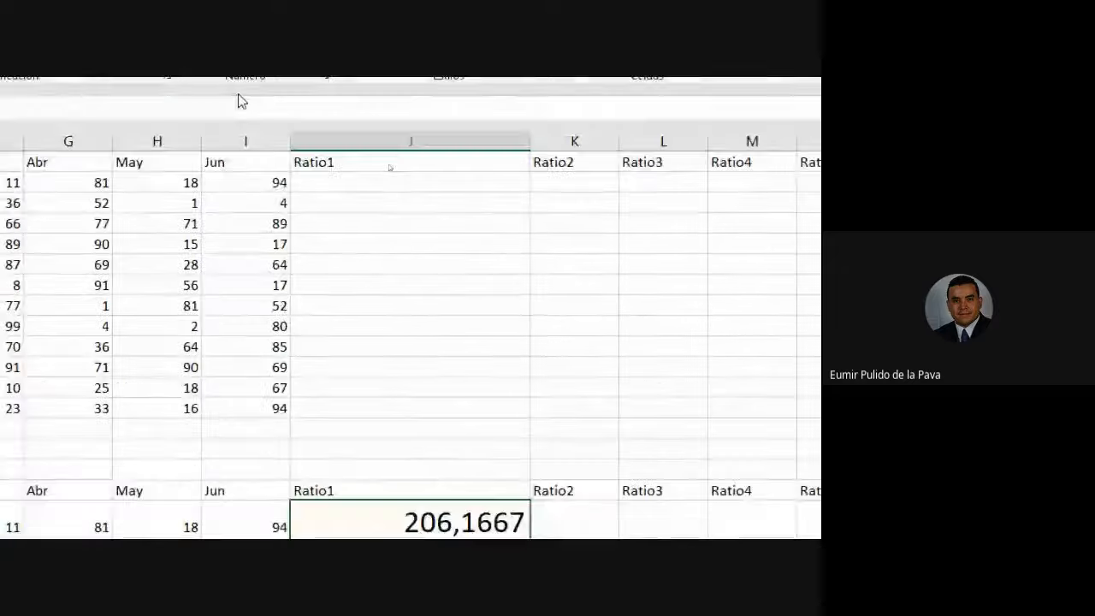
left_click(315, 105)
left_click(315, 105)
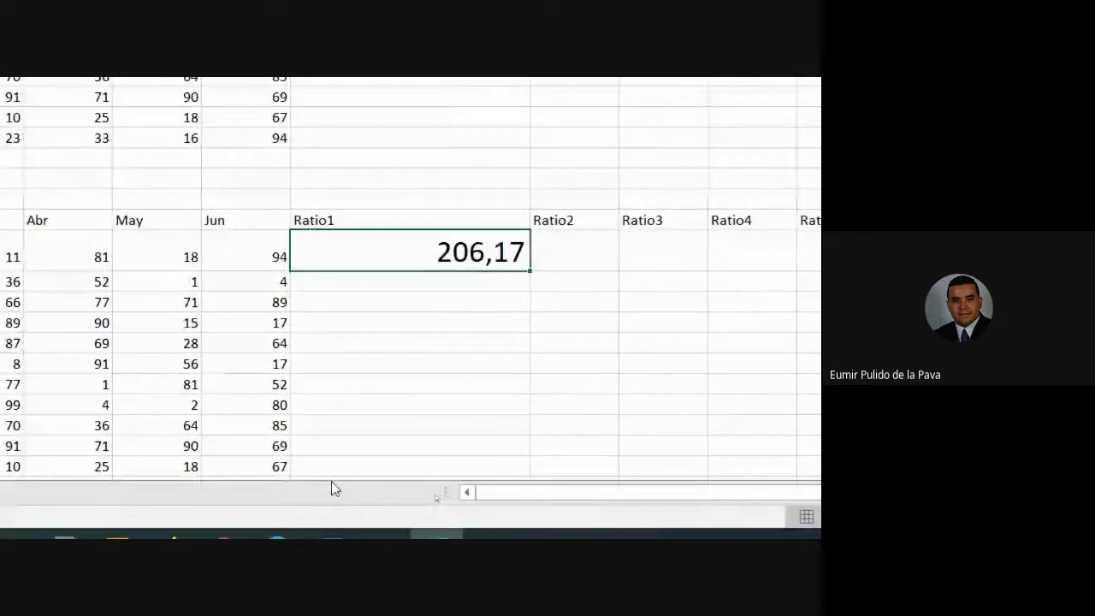
Admit a new person to the Meet call, then reopen the Ratio1 formula in Excel.
left_click(244, 518)
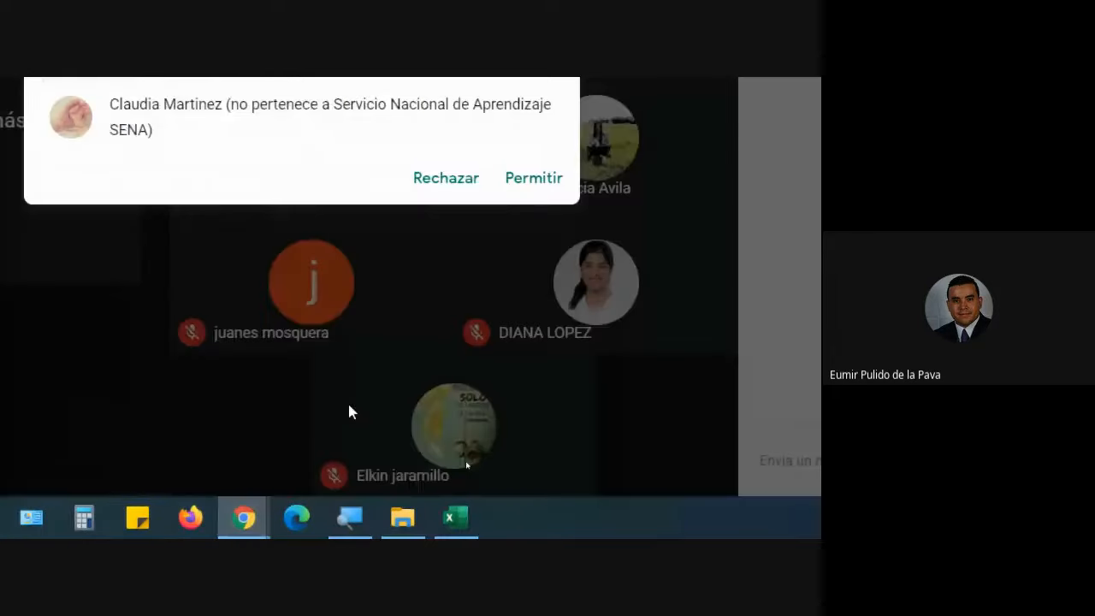
left_click(523, 180)
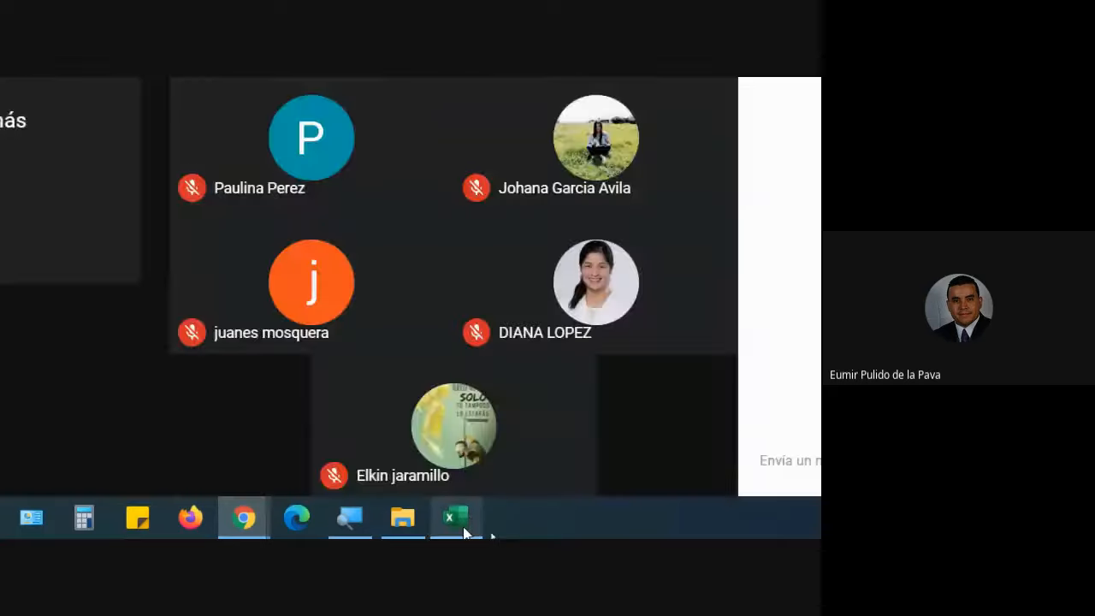
left_click(460, 529)
double_click(427, 202)
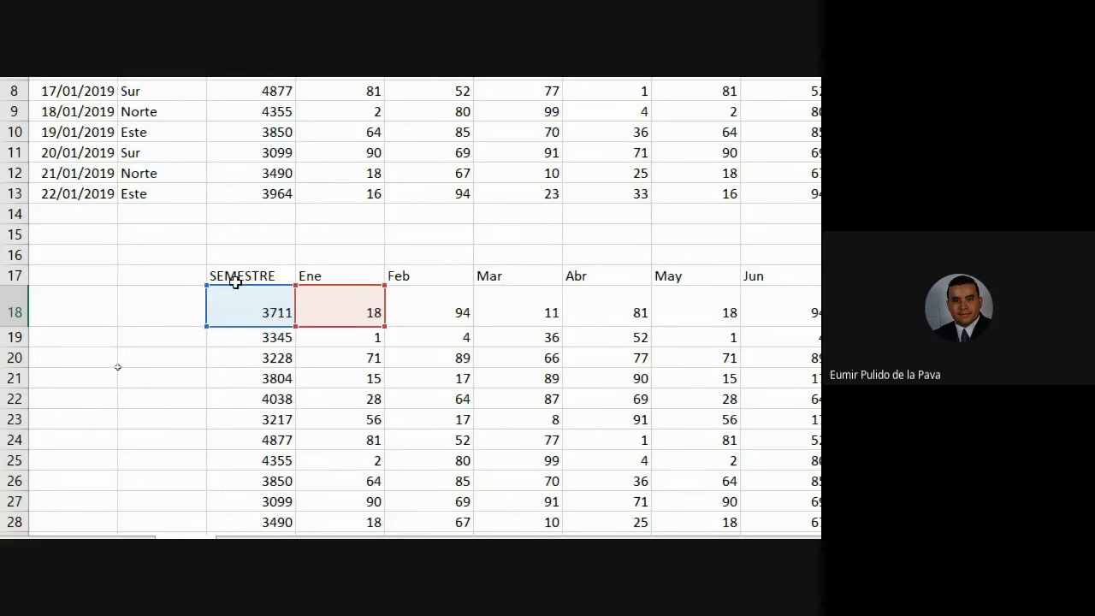
Autofit column J and confirm the =C18/D18 formula so the cell shows 206,17.
scroll(772, 362, "right", 6)
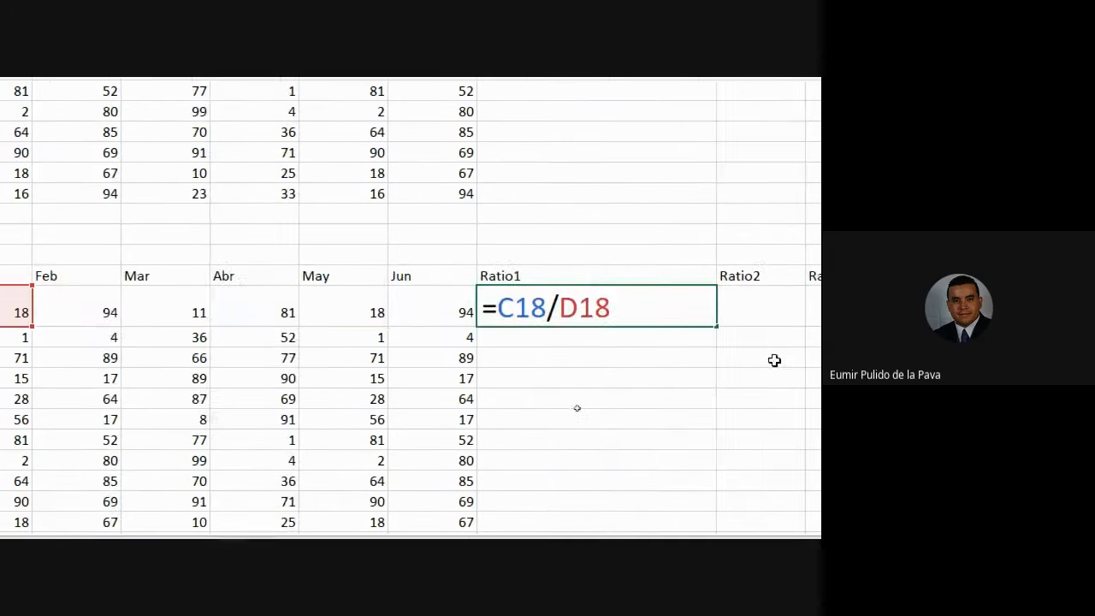
key("Return")
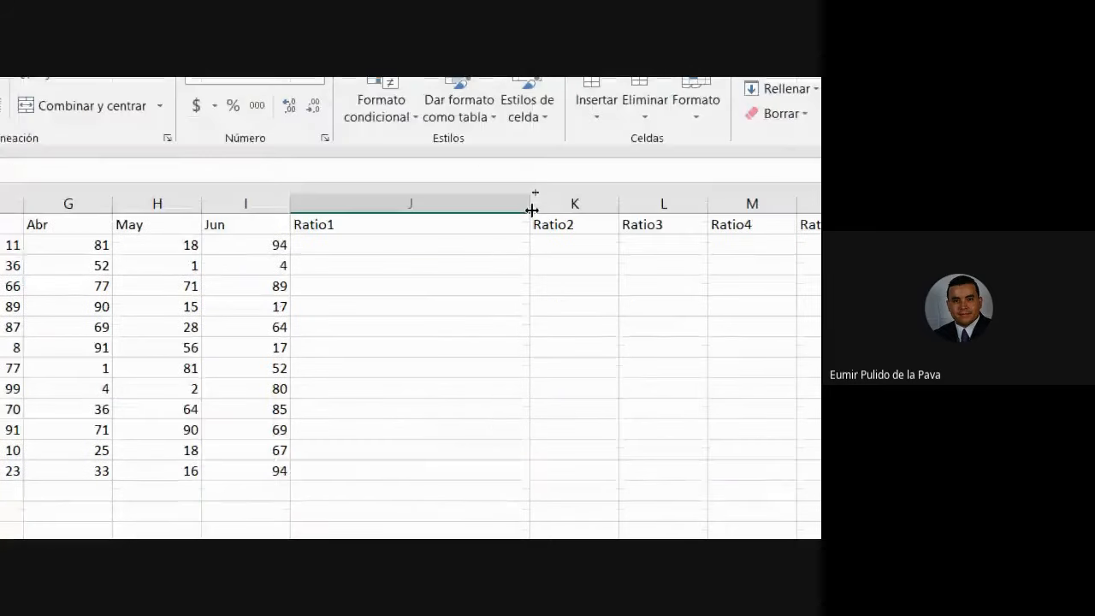
double_click(531, 211)
left_click(349, 301)
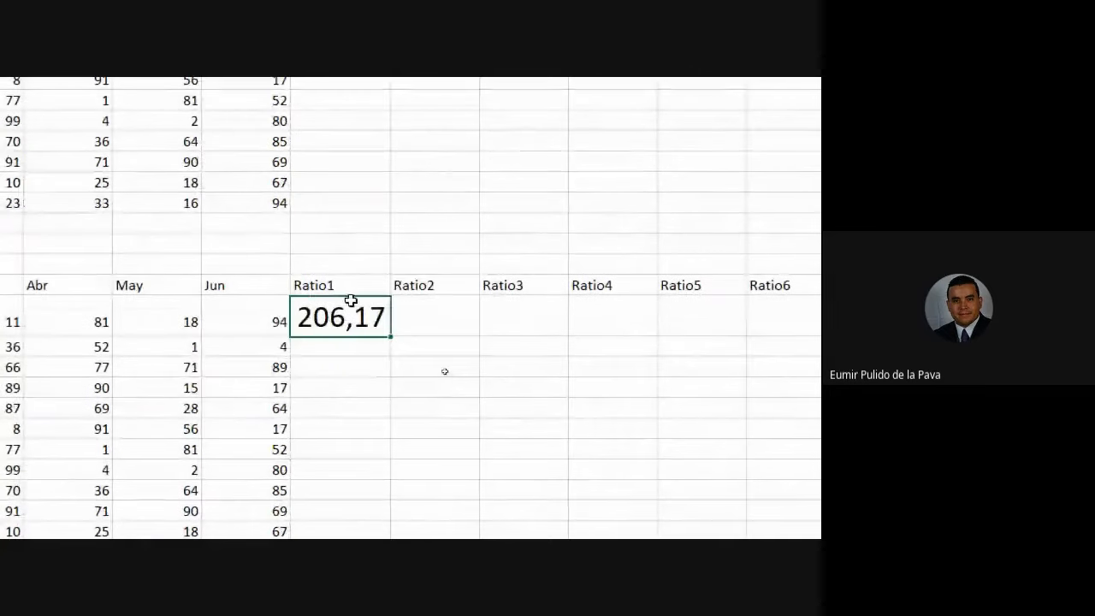
double_click(349, 303)
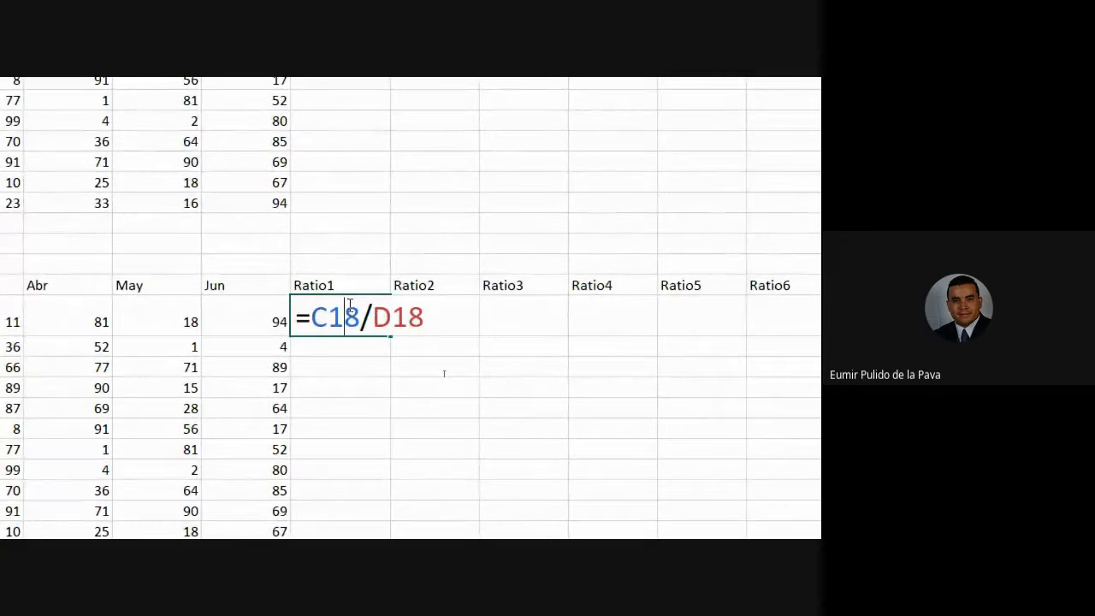
key("Return")
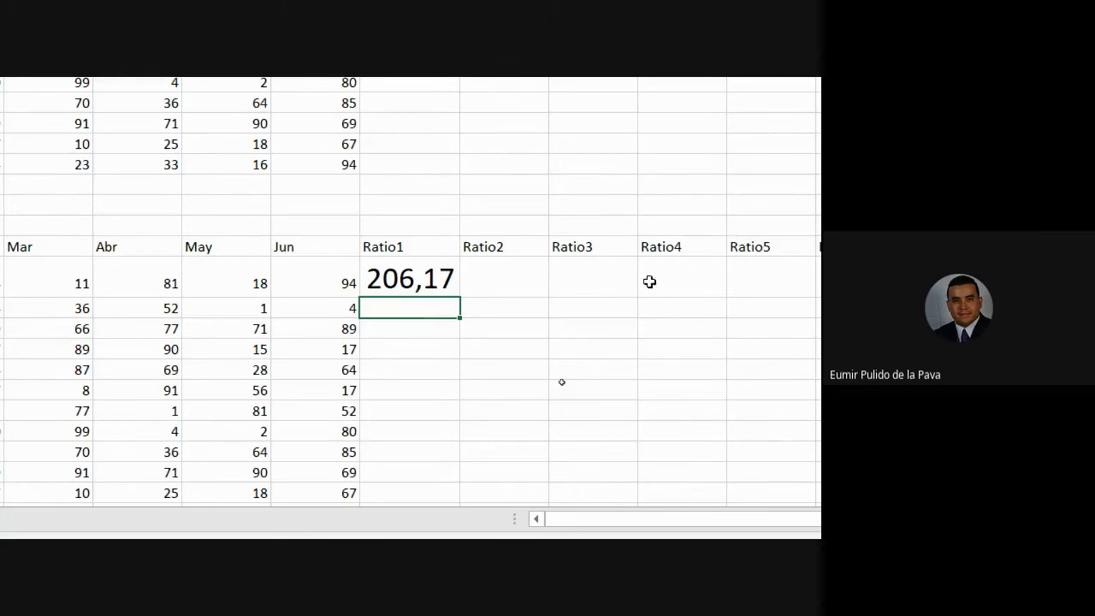
scroll(684, 295, "right", 3)
scroll(129, 440, "left", 4)
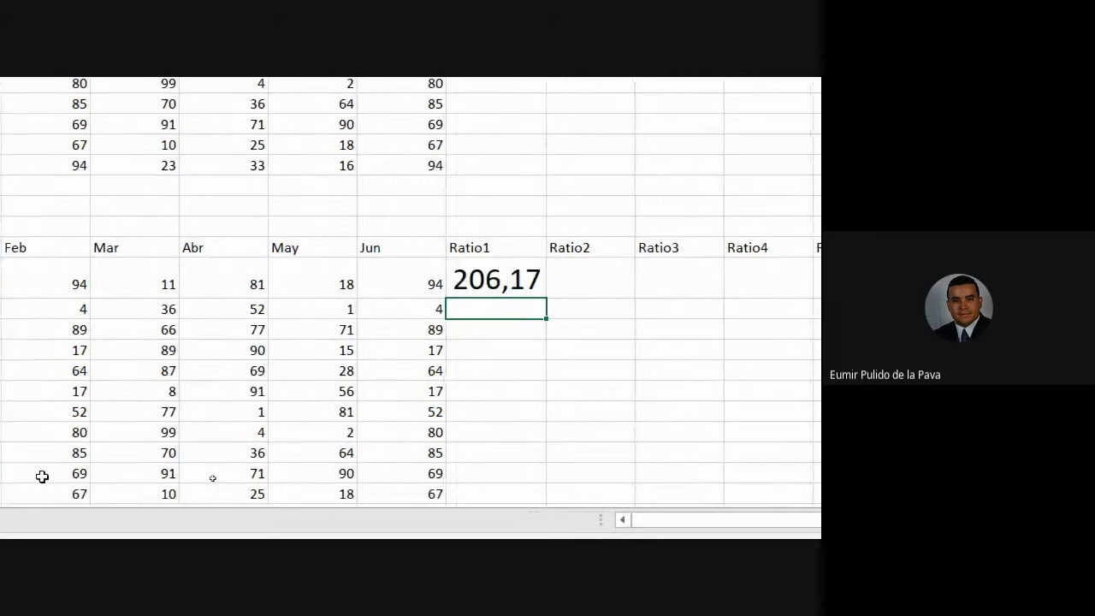
scroll(38, 481, "left", 2)
left_click(629, 274)
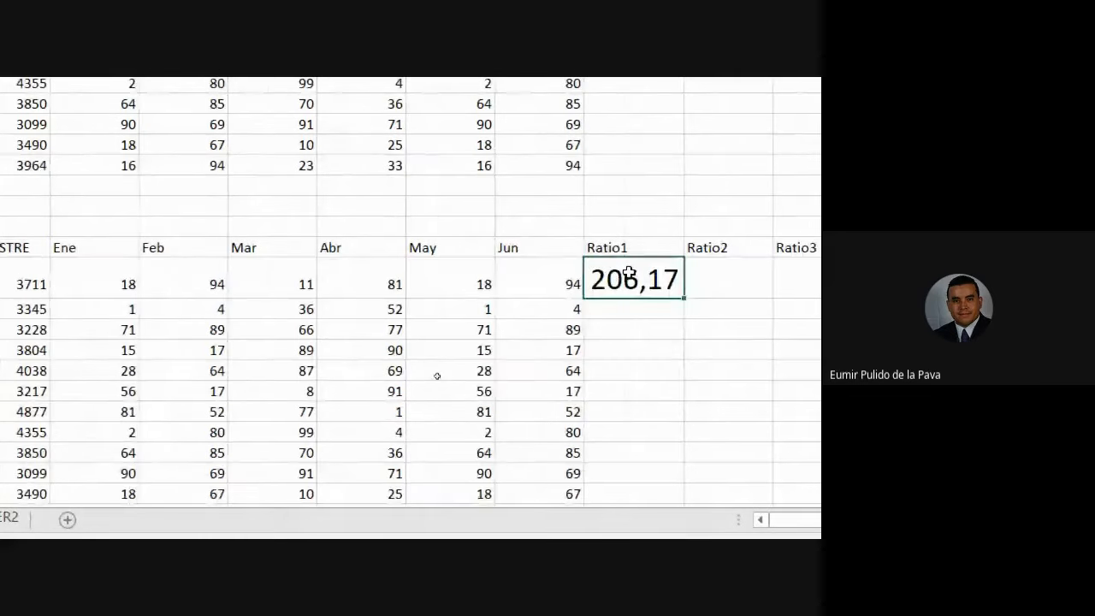
scroll(629, 274, "right", 3)
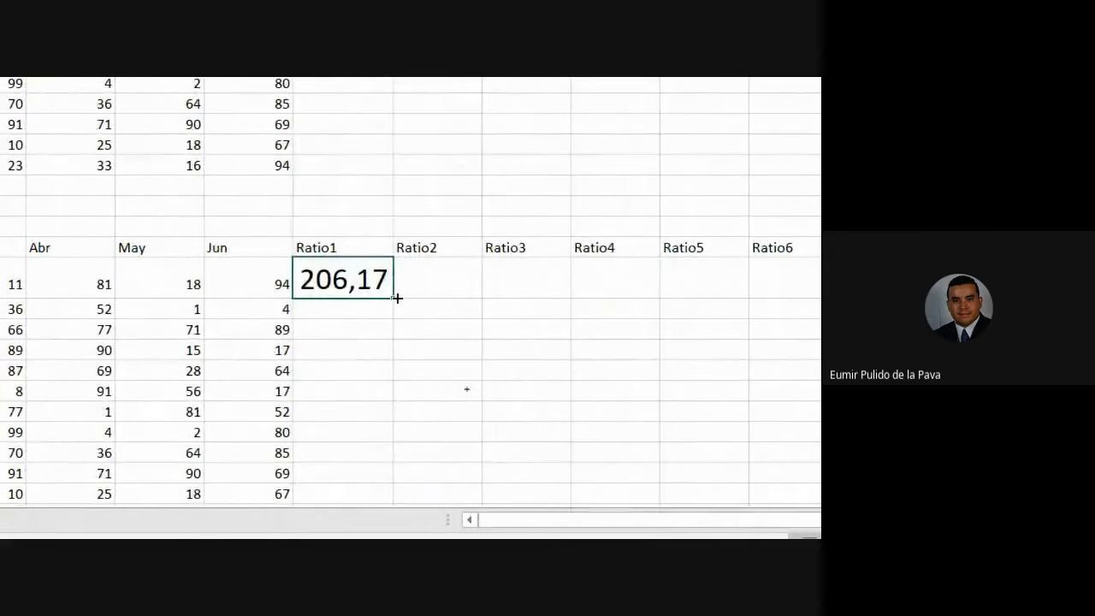
Fill the Ratio1 formula down from J18, widen column J, and check the row 19–21 formulas.
left_click_drag(397, 297, 362, 423)
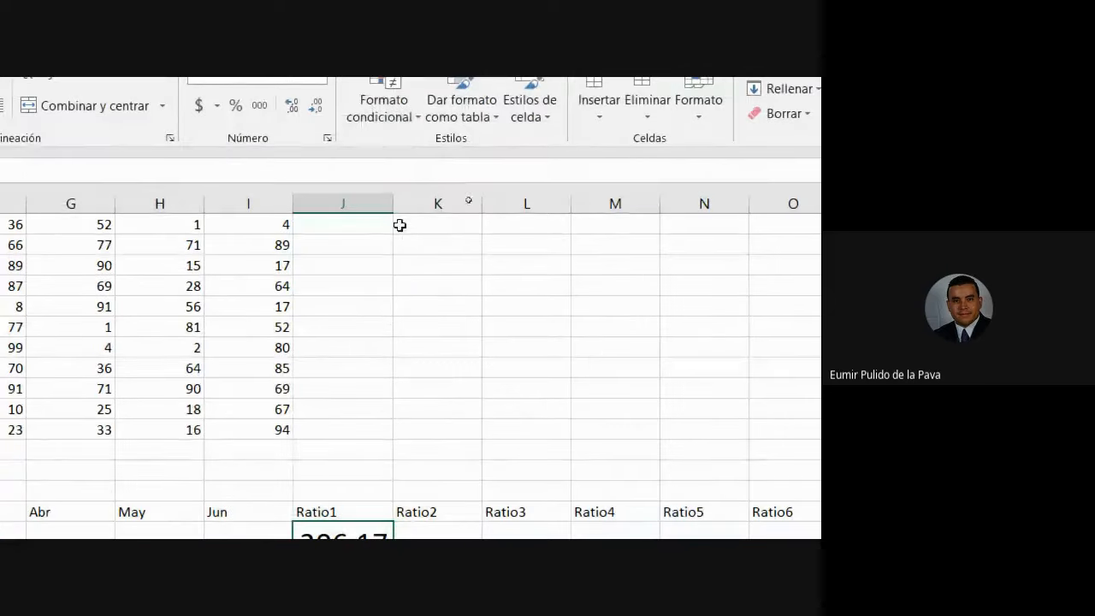
left_click_drag(393, 202, 409, 205)
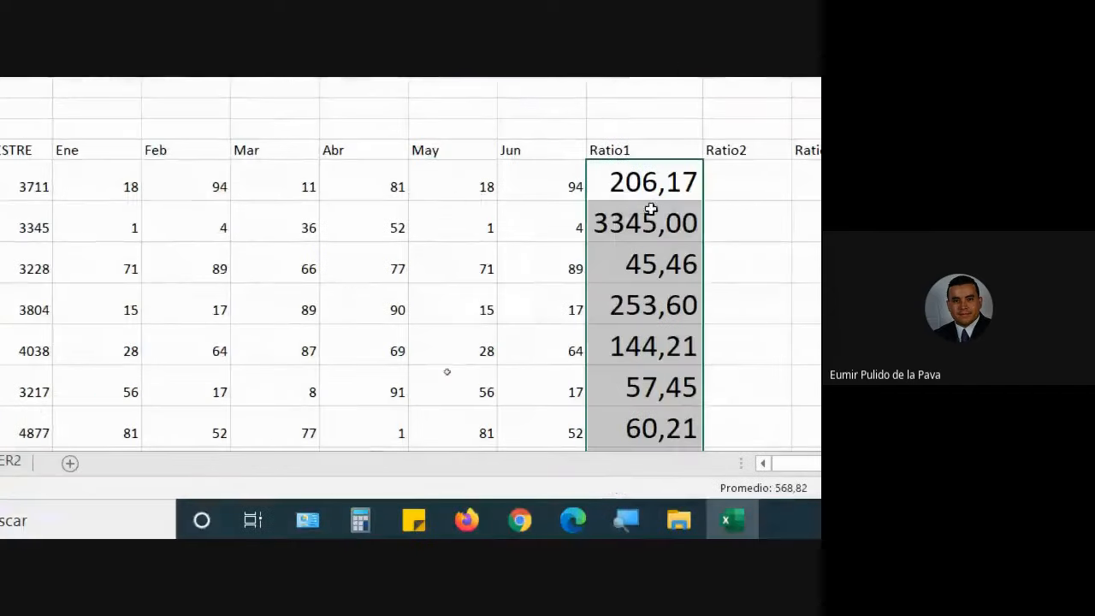
double_click(648, 219)
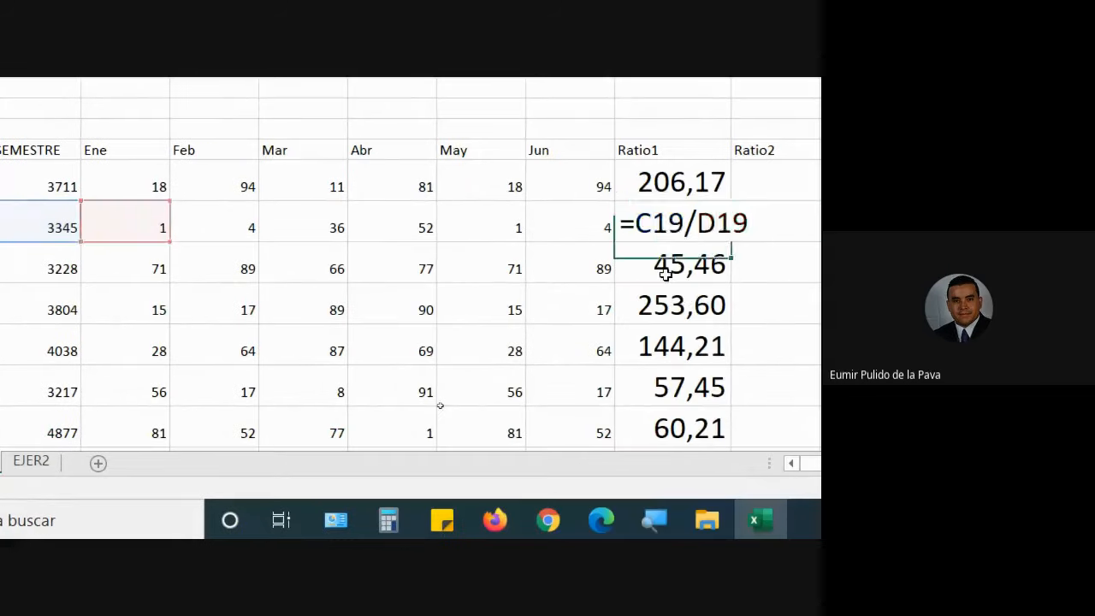
double_click(665, 273)
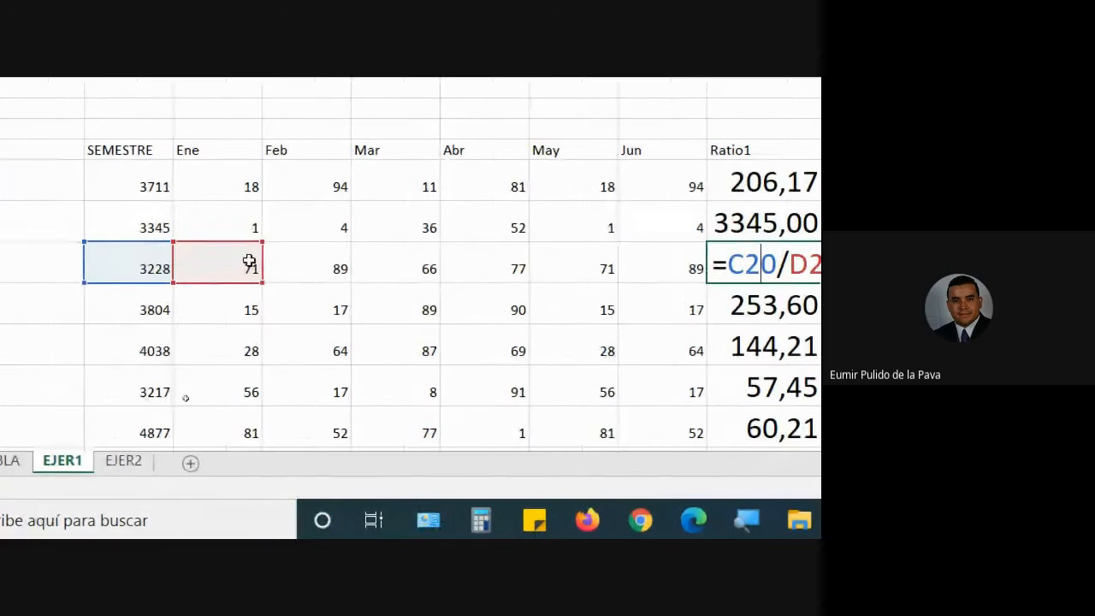
double_click(789, 296)
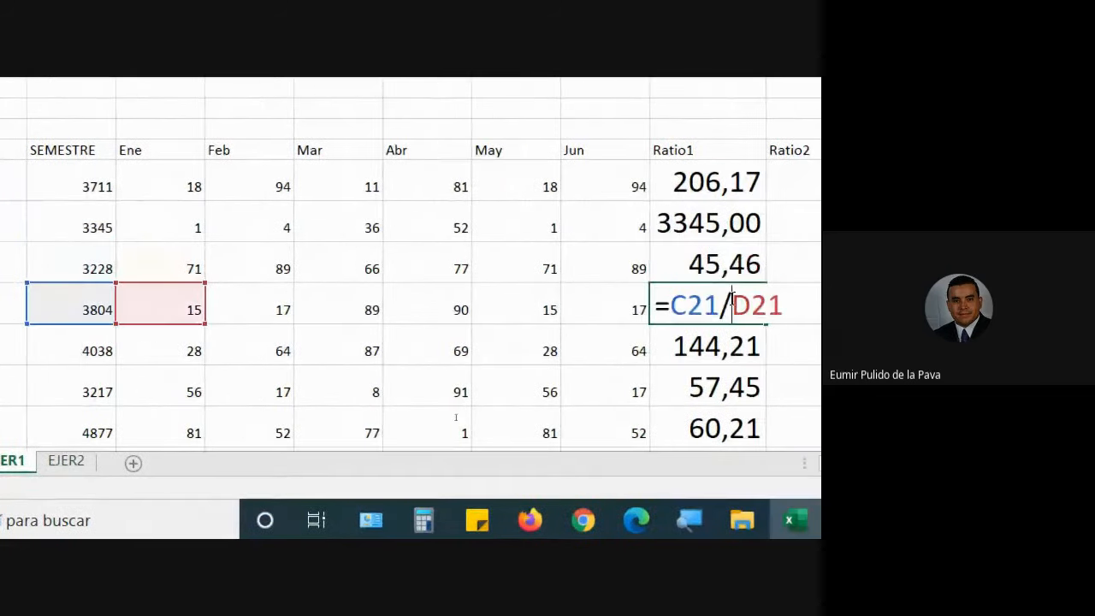
key("Return")
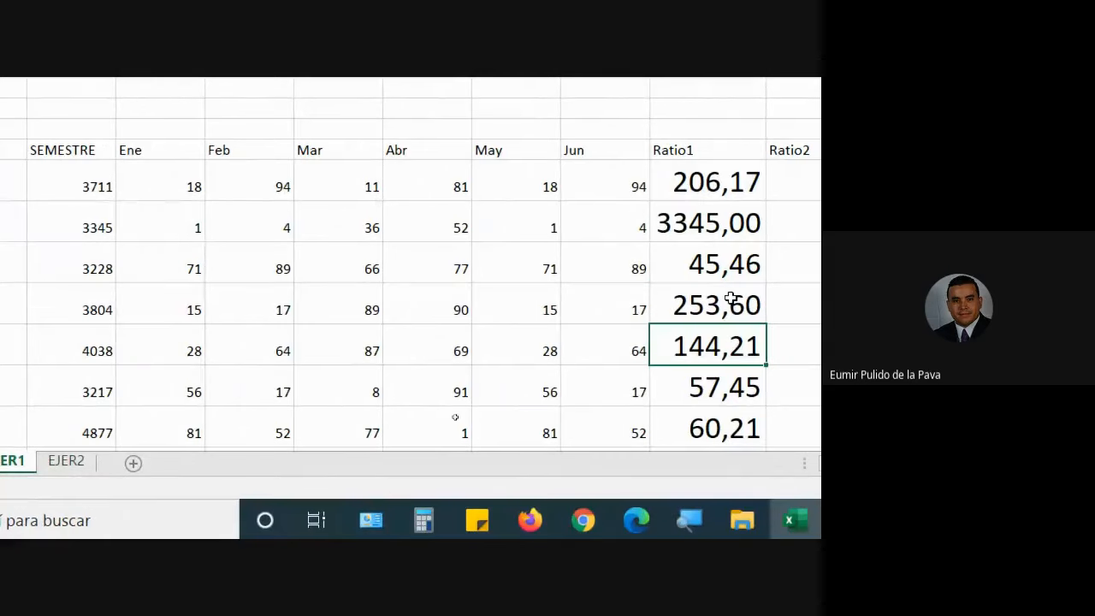
left_click(696, 188)
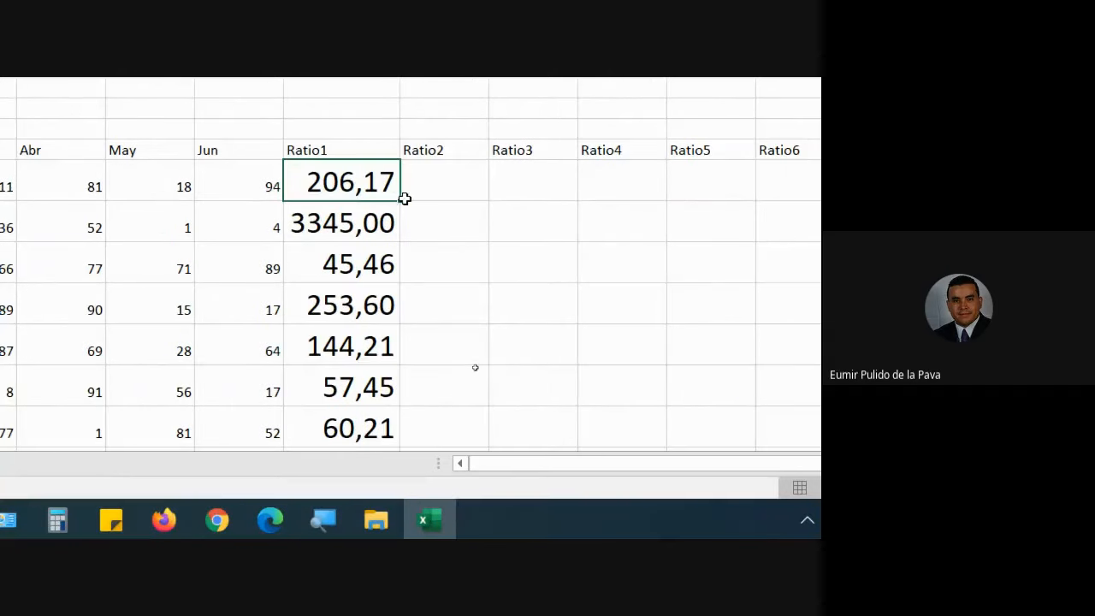
Fill the first ratio right through Ratio6 and check the Ratio2 formula =D18/E18.
left_click_drag(401, 202, 727, 197)
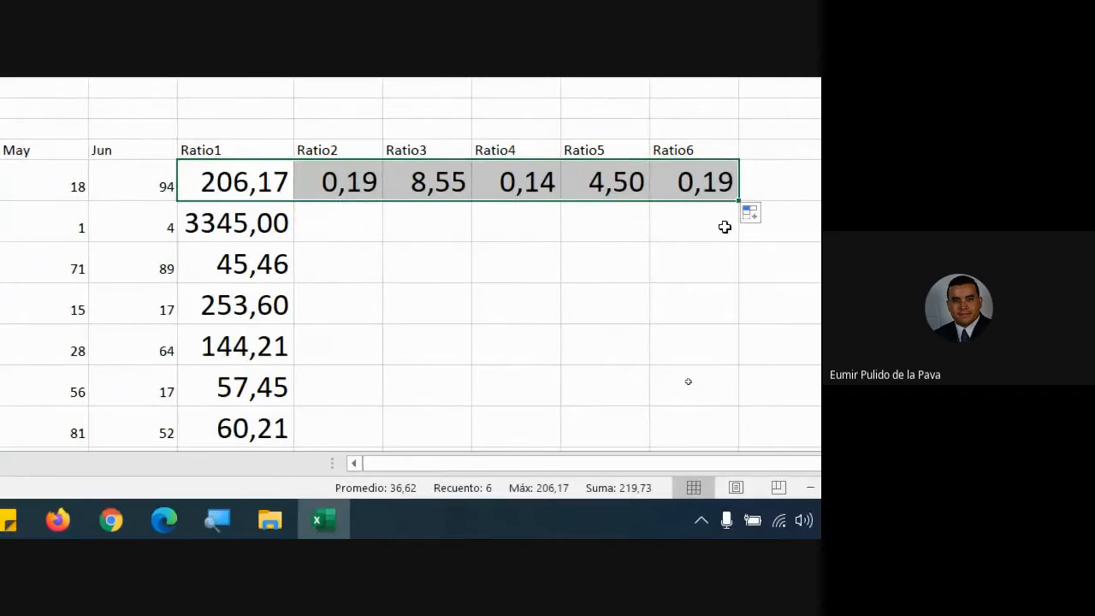
left_click(335, 191)
double_click(335, 190)
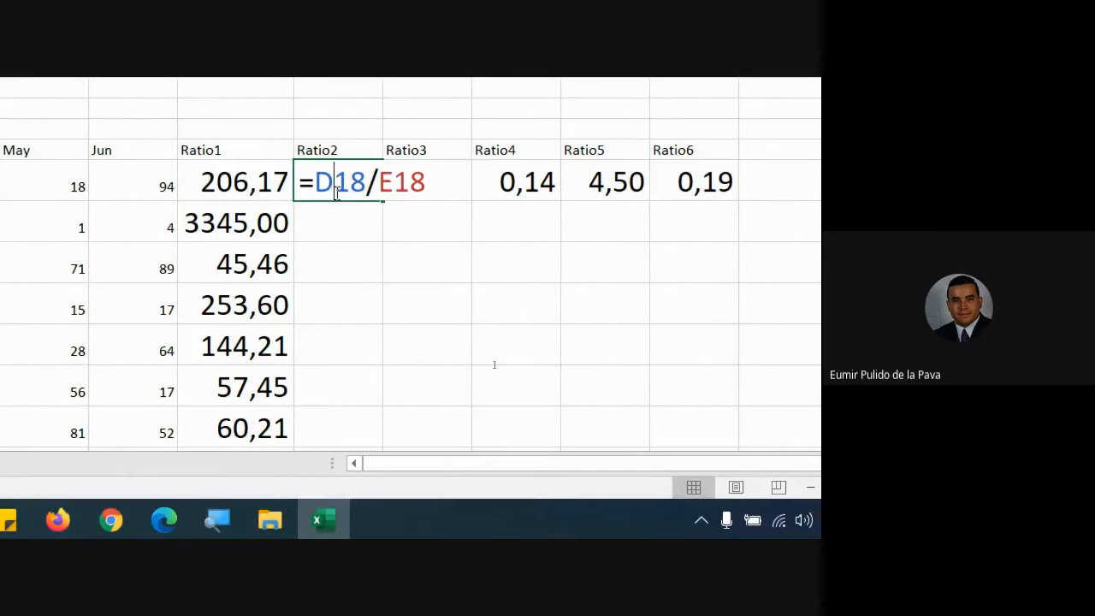
double_click(320, 190)
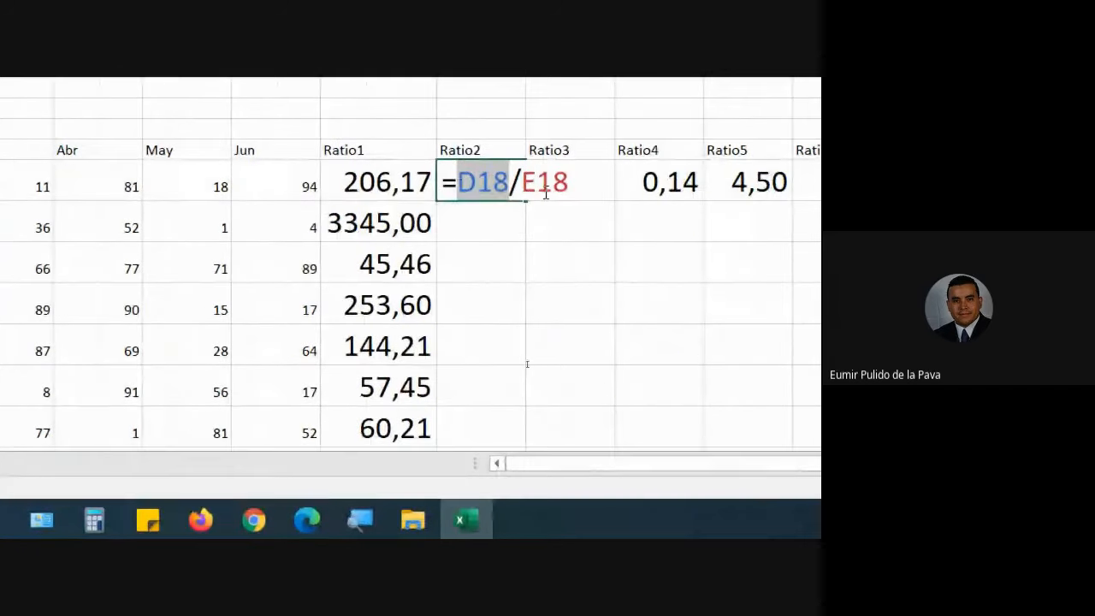
left_click(543, 193)
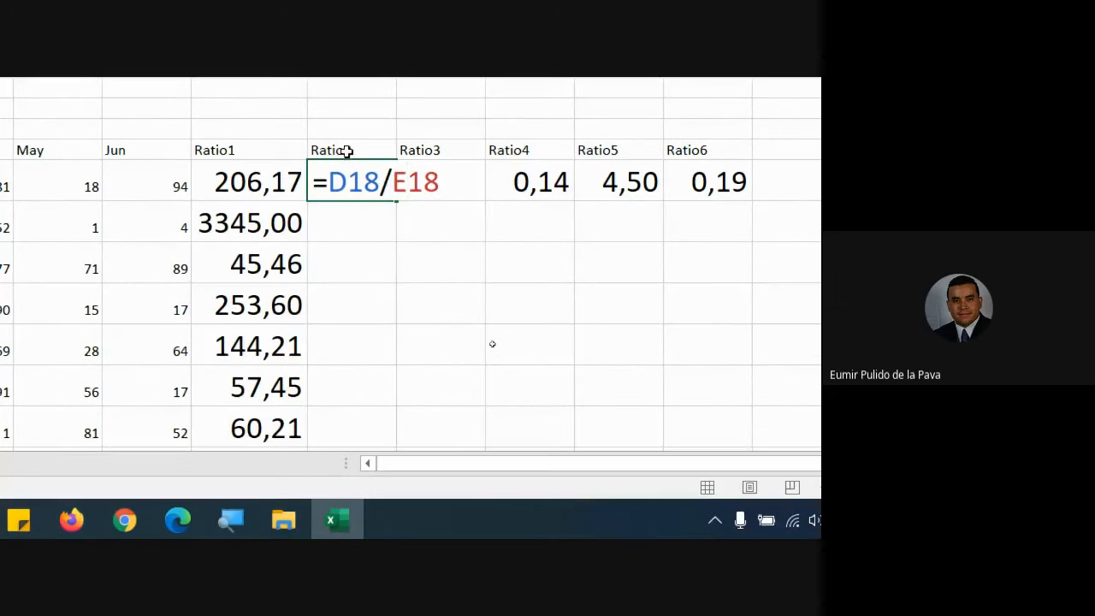
left_click(251, 188)
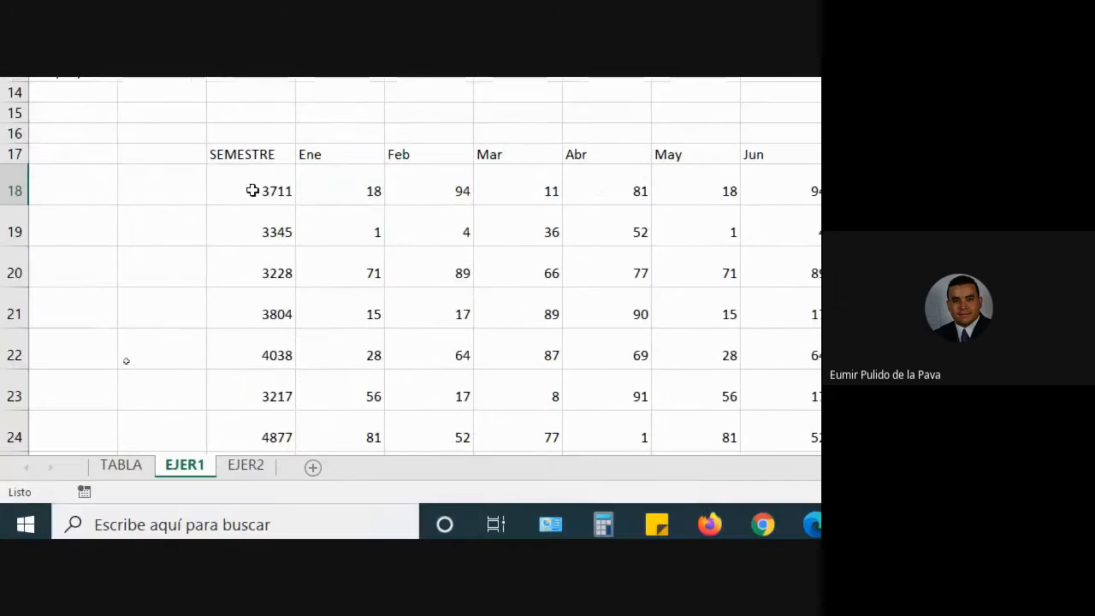
left_click(404, 180)
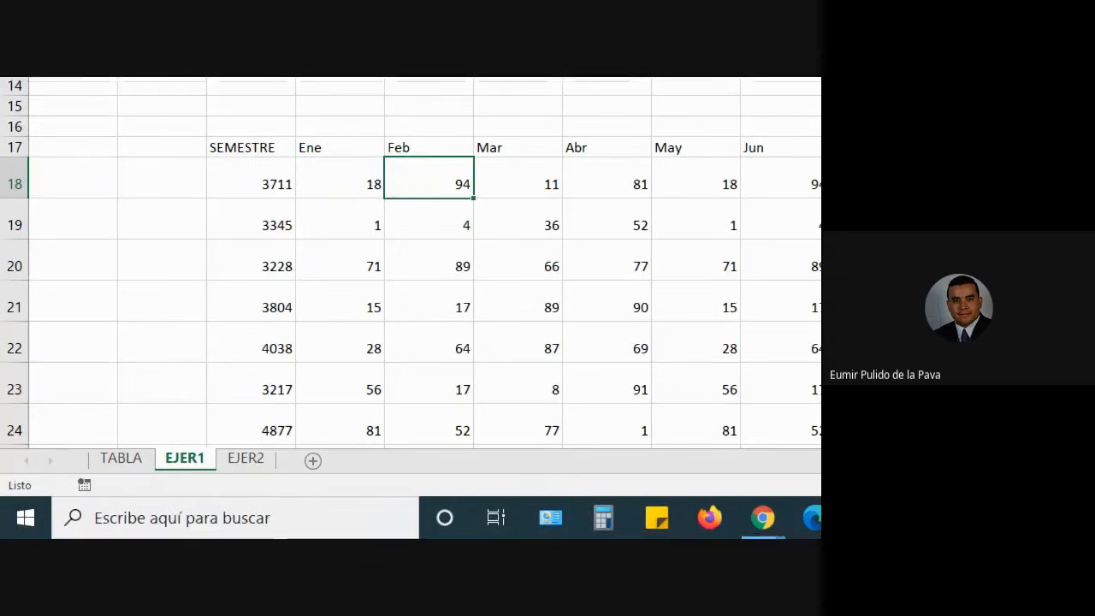
Admit a person waiting in the Meet call, then return to the Excel workbook.
mouse_move(459, 516)
left_click(356, 453)
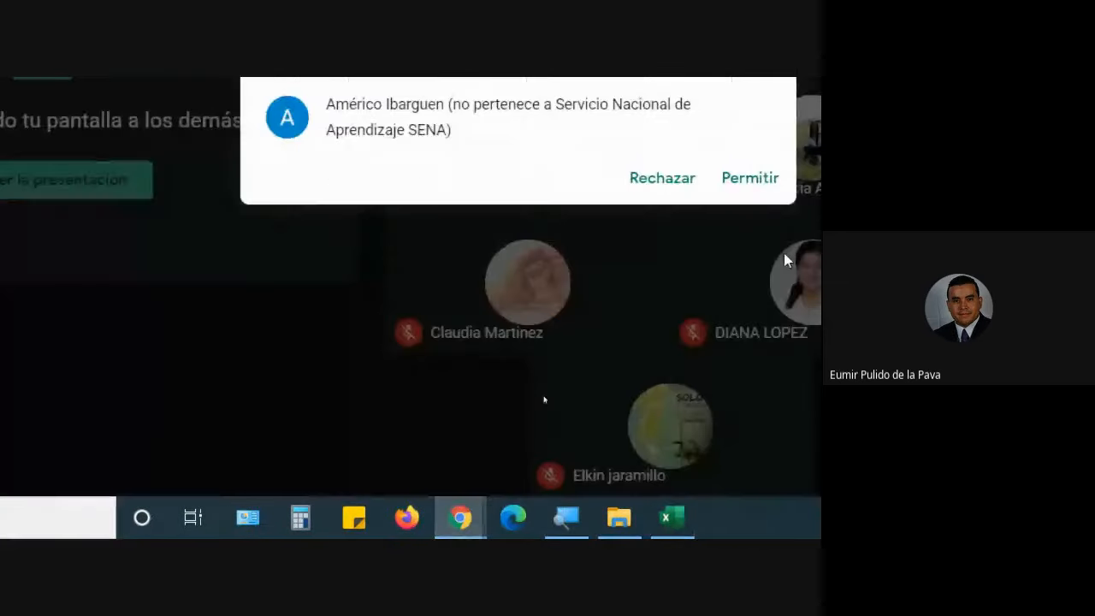
left_click(561, 289)
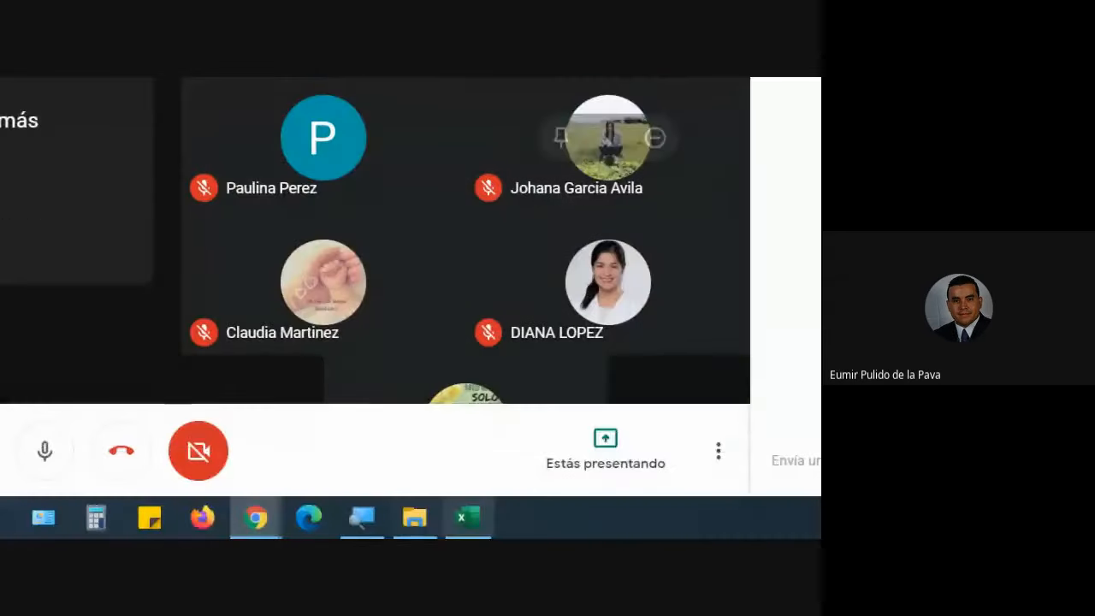
left_click(464, 518)
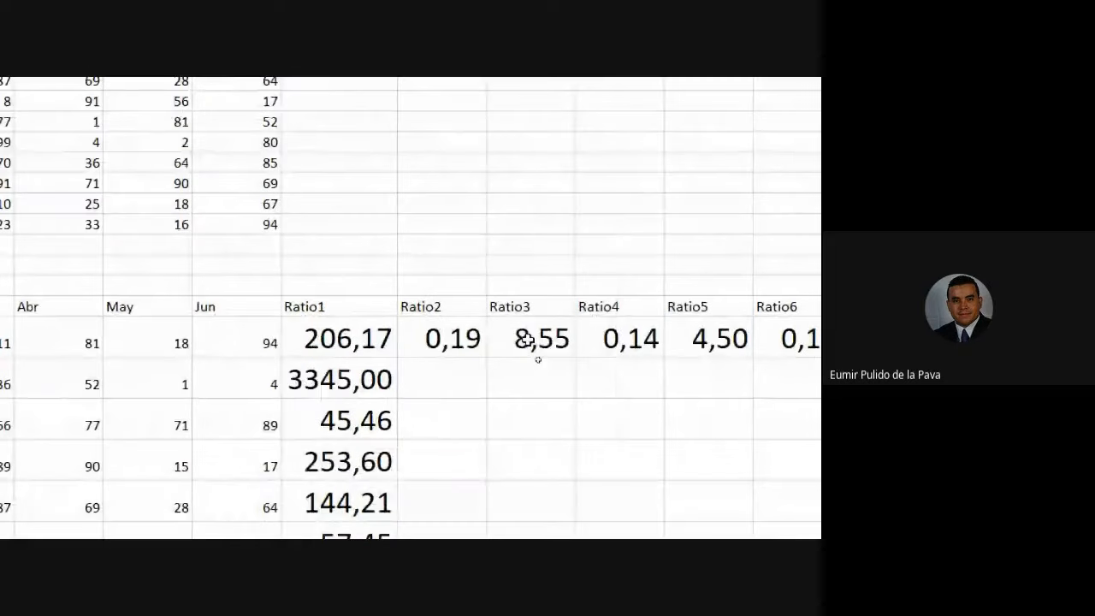
double_click(568, 253)
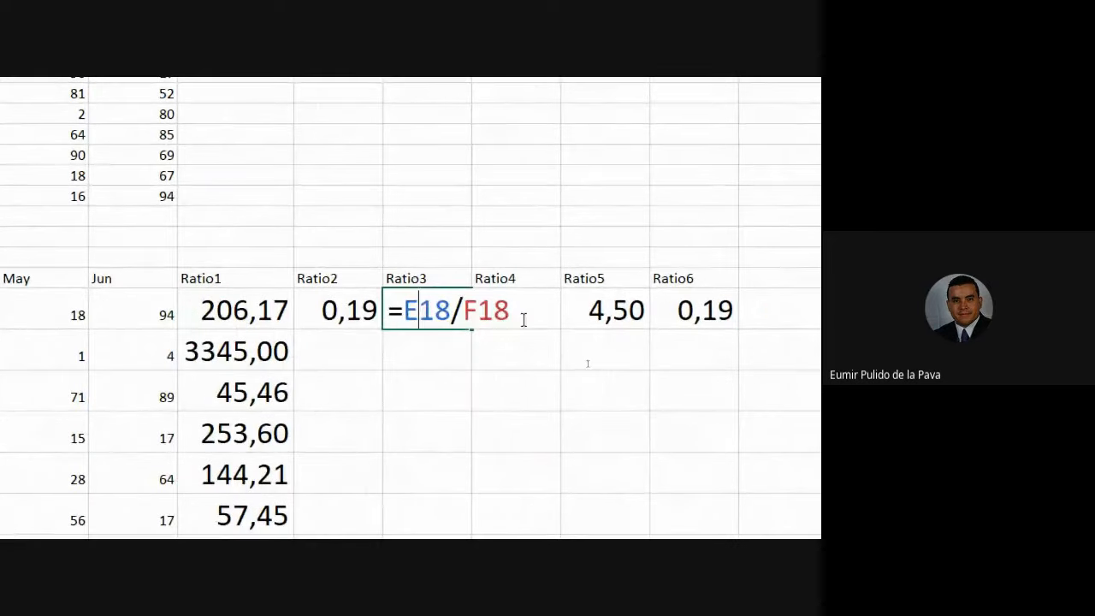
key("Escape")
double_click(529, 311)
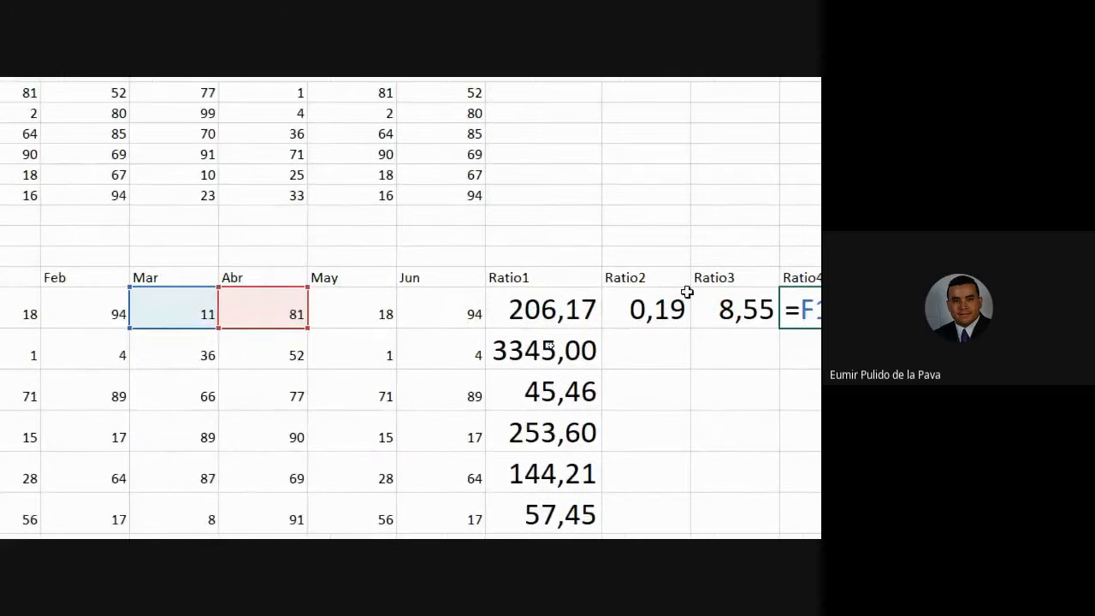
key("Escape")
left_click(772, 314)
double_click(449, 314)
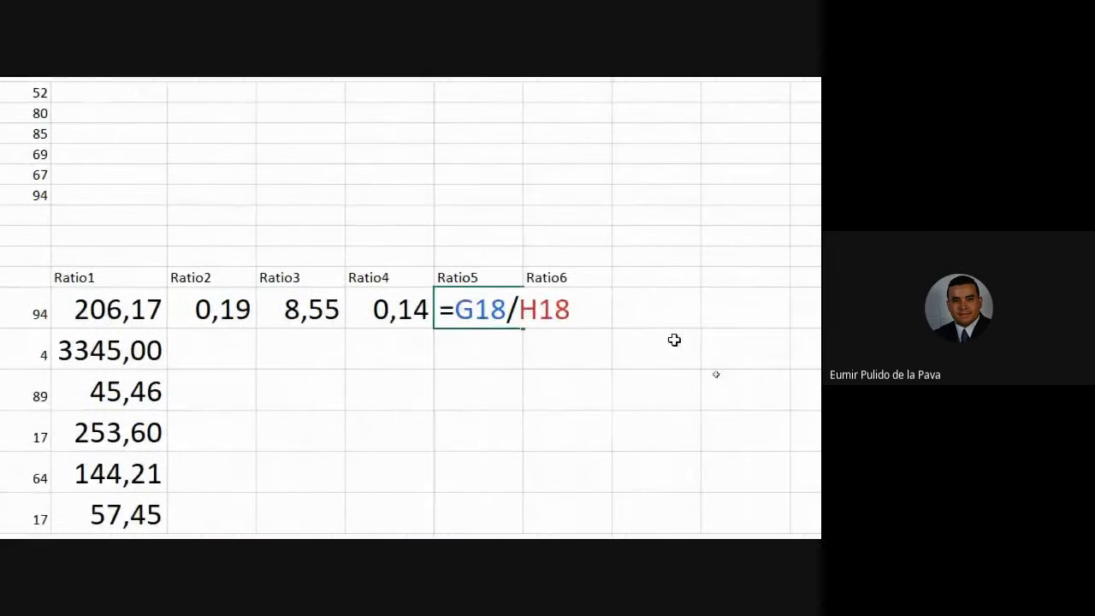
key("Escape")
left_click(581, 311)
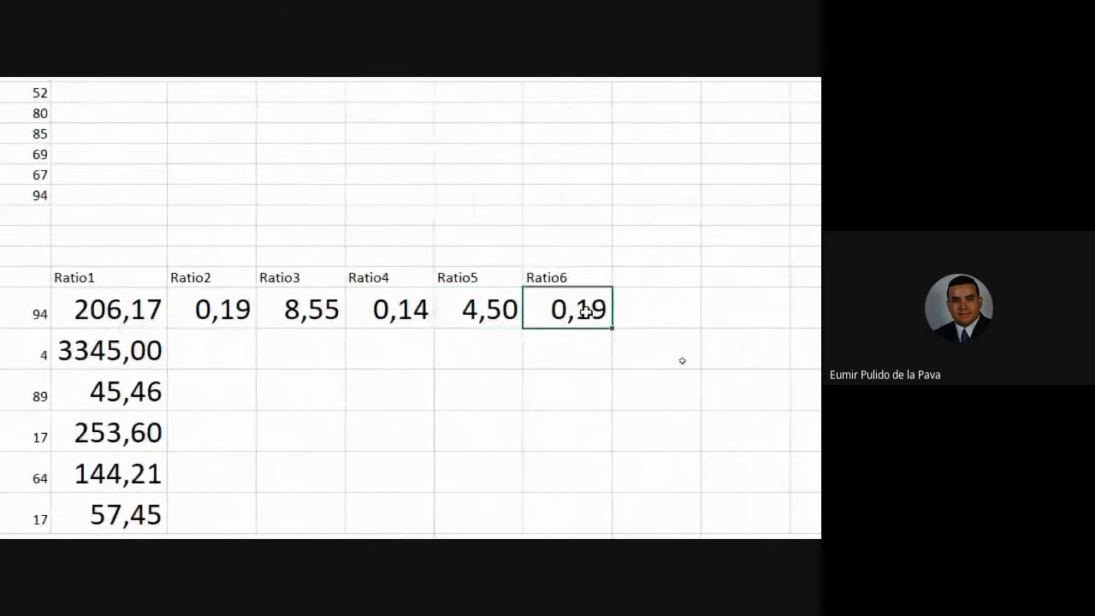
double_click(582, 311)
key("Escape")
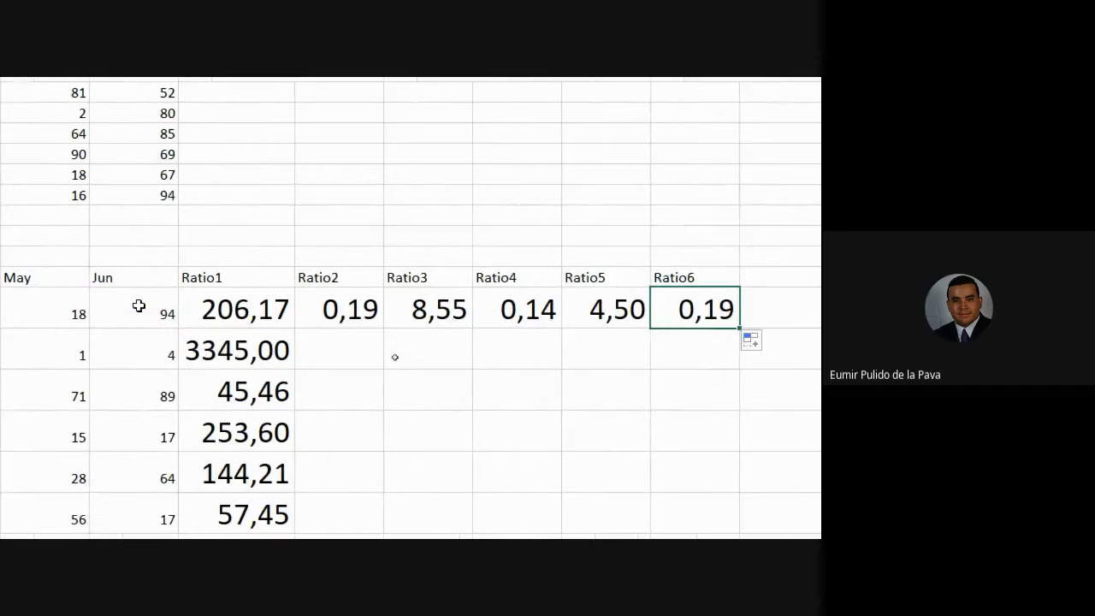
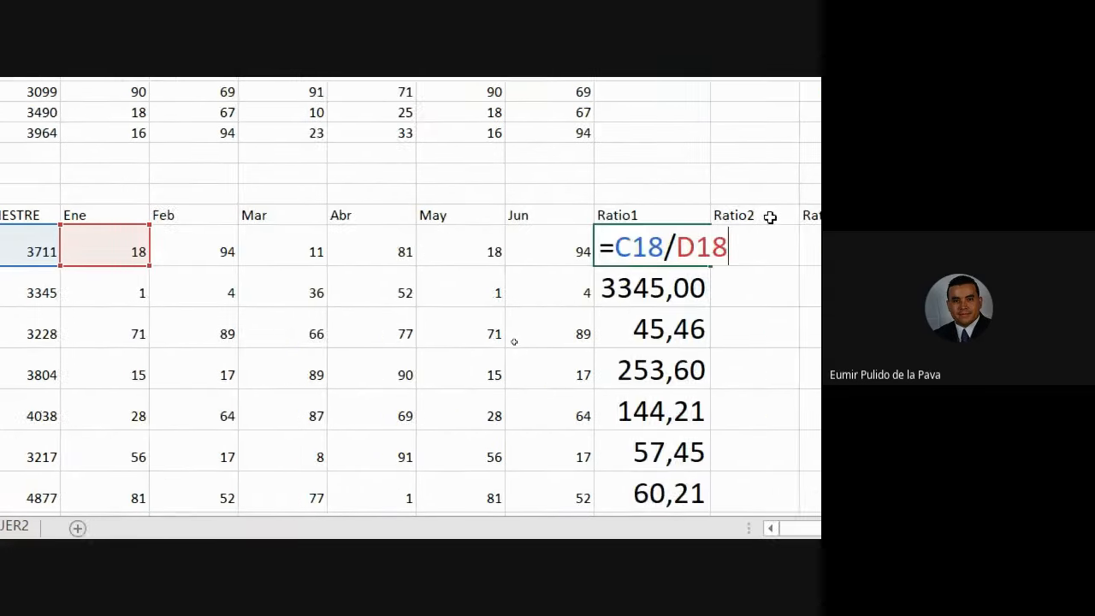
Leave the Ratio1 formula and look at the Ratio2 formula.
key("Escape")
double_click(563, 247)
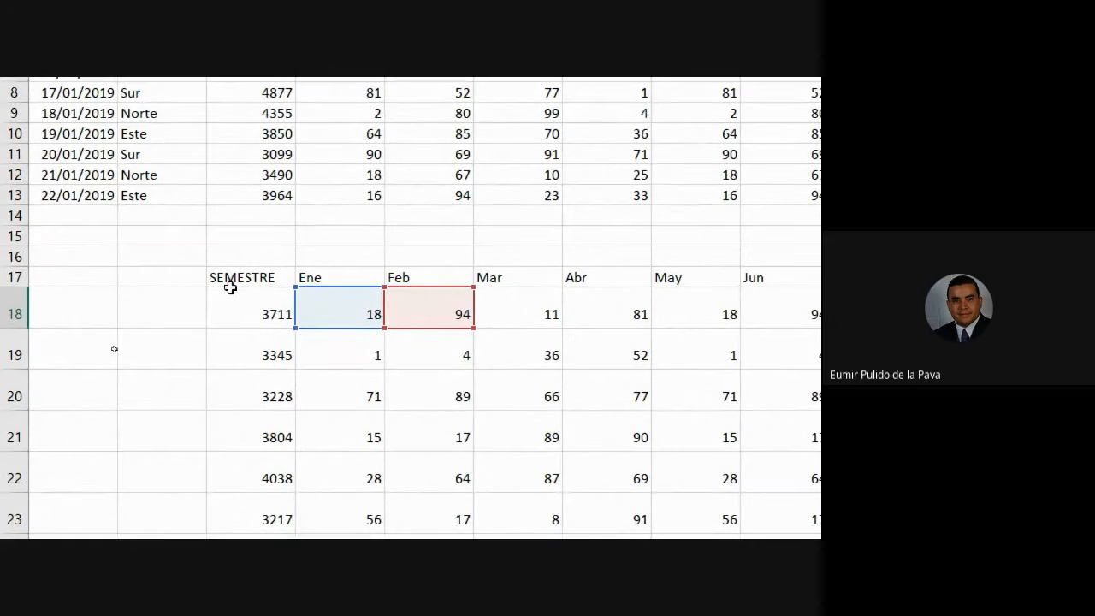
key("Escape")
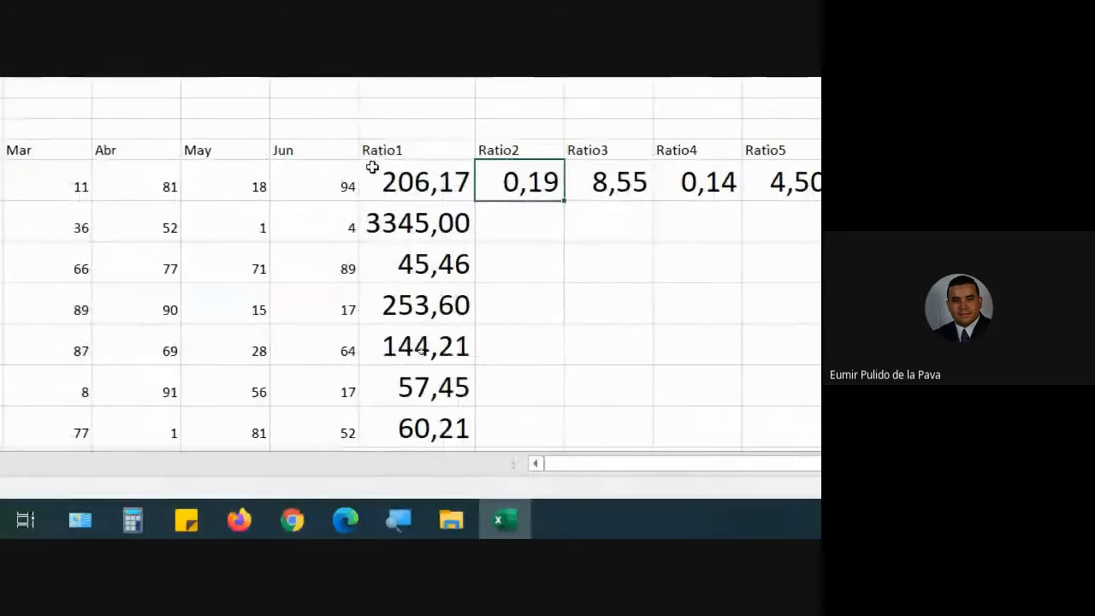
Change the first Ratio1 formula to =$C18/D18 with F4, still returning 206,17.
double_click(393, 180)
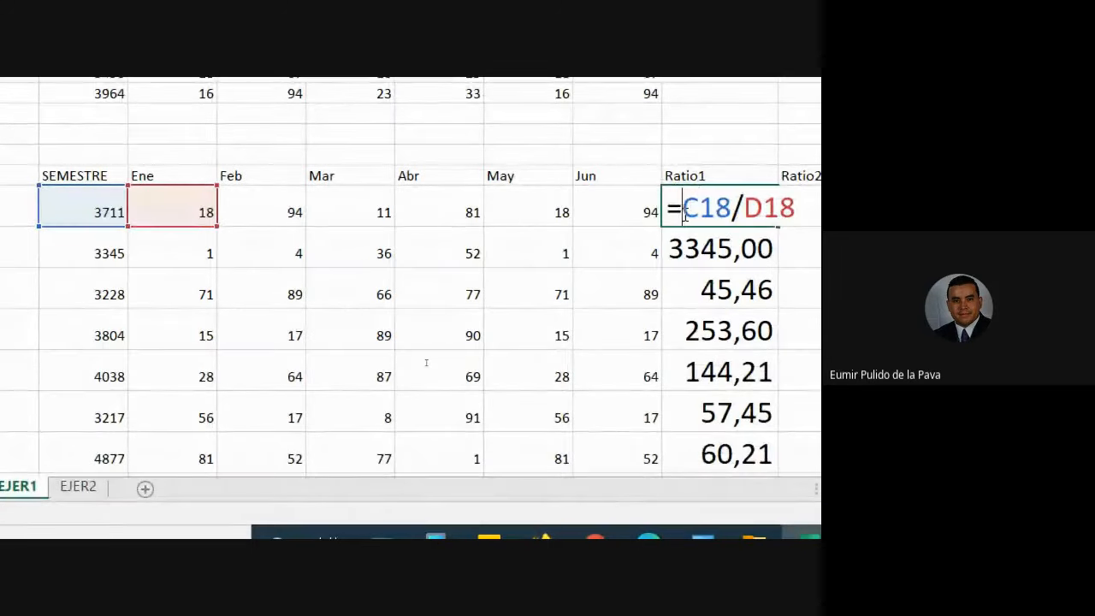
key("F4")
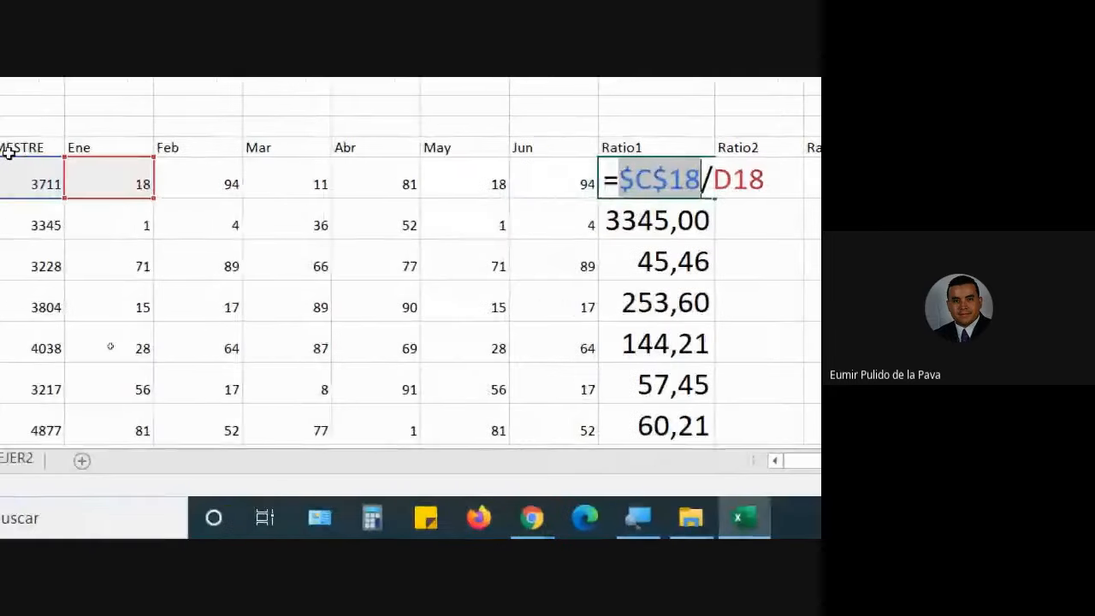
key("F4")
key("F4")
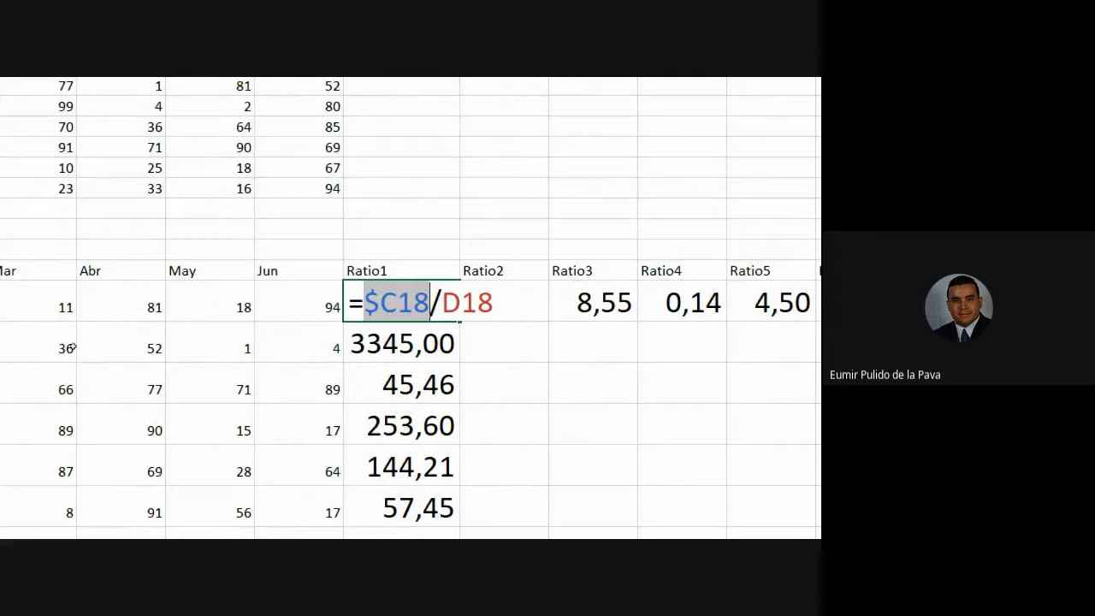
key("Return")
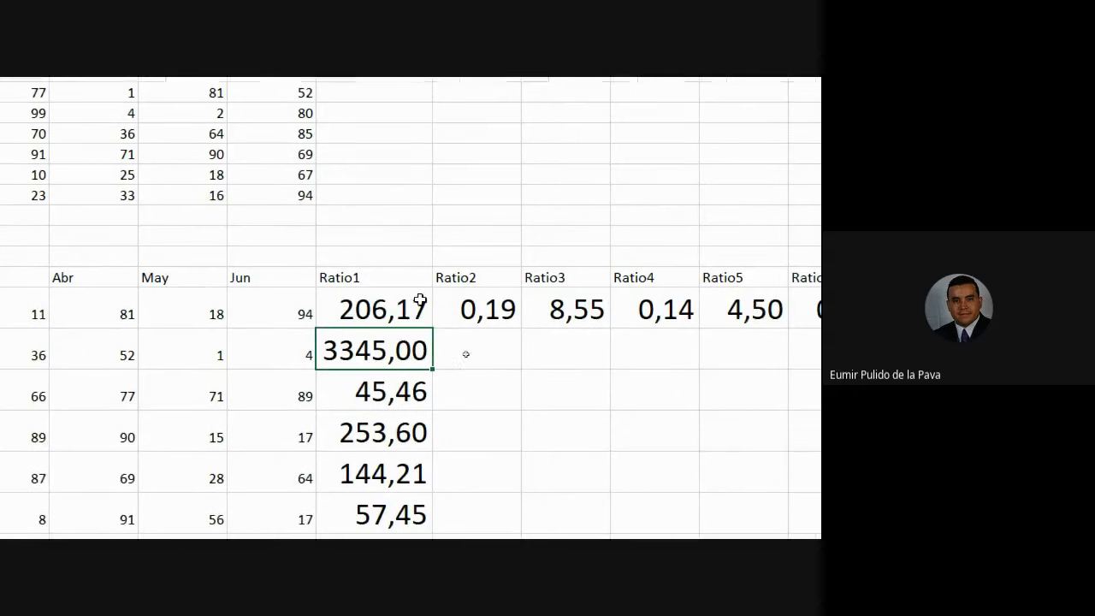
Fill the row 18 Ratio1 formula across to Ratio6 and autofit those columns.
left_click(418, 302)
left_click_drag(433, 328, 699, 306)
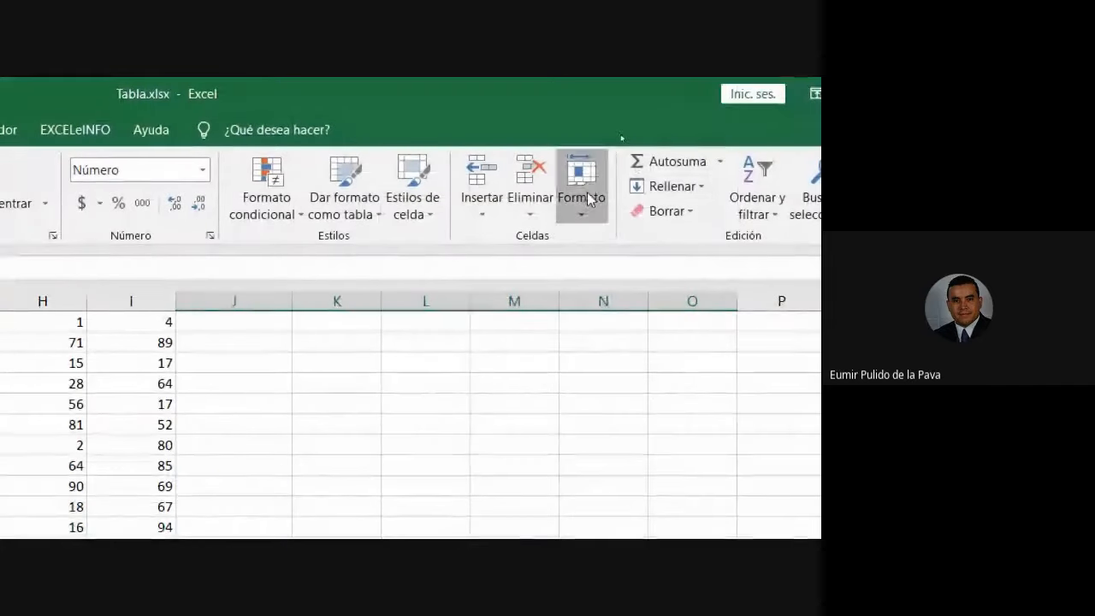
left_click(582, 184)
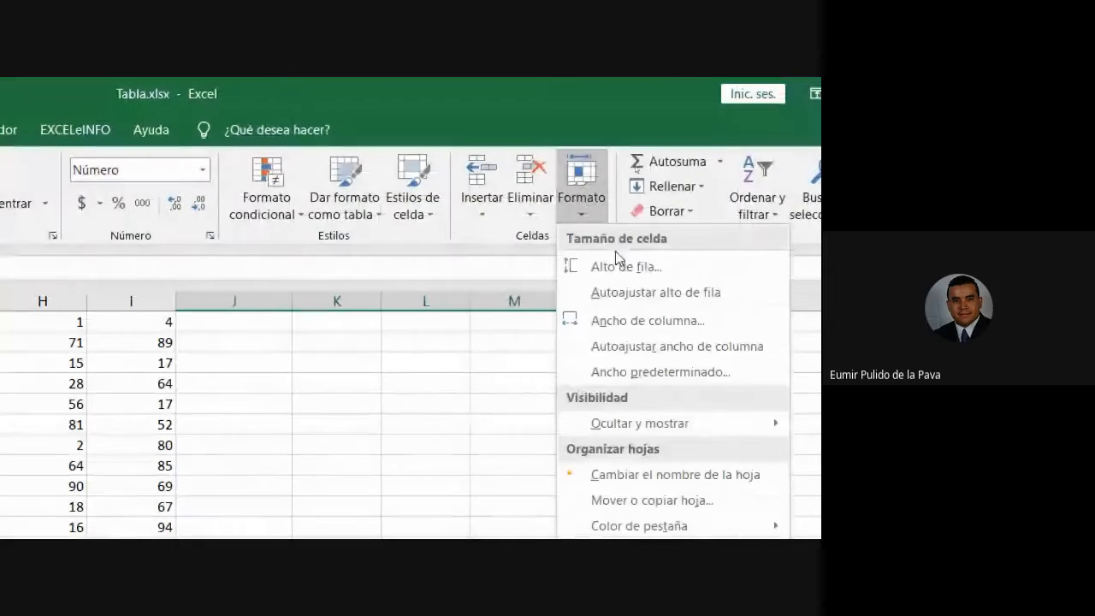
left_click(625, 347)
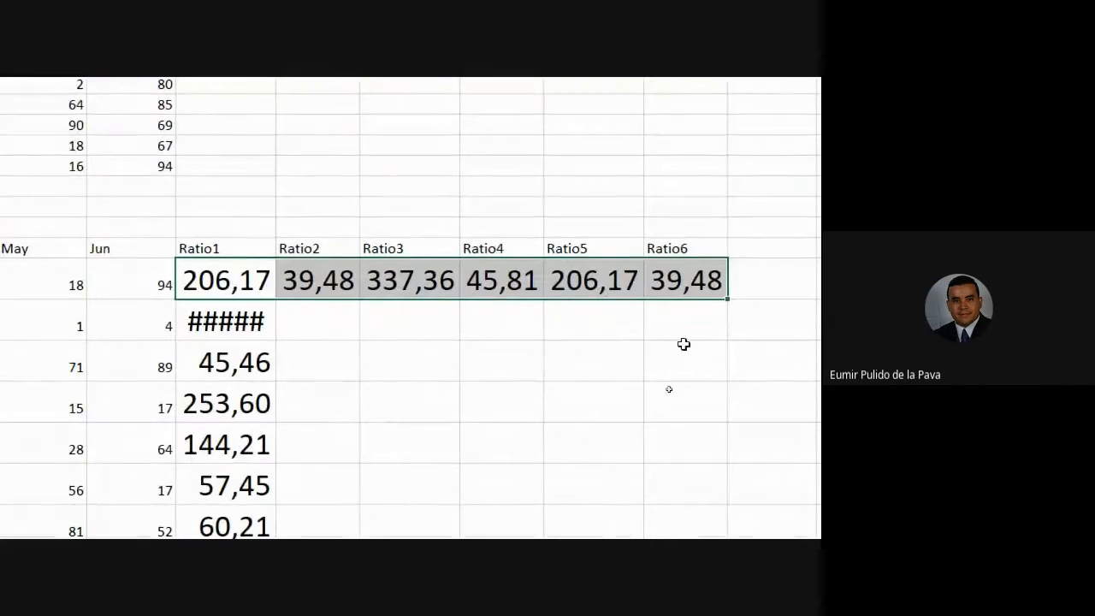
Fill the Ratio formulas down the data rows and clear the surplus rows below.
left_click_drag(727, 336, 706, 469)
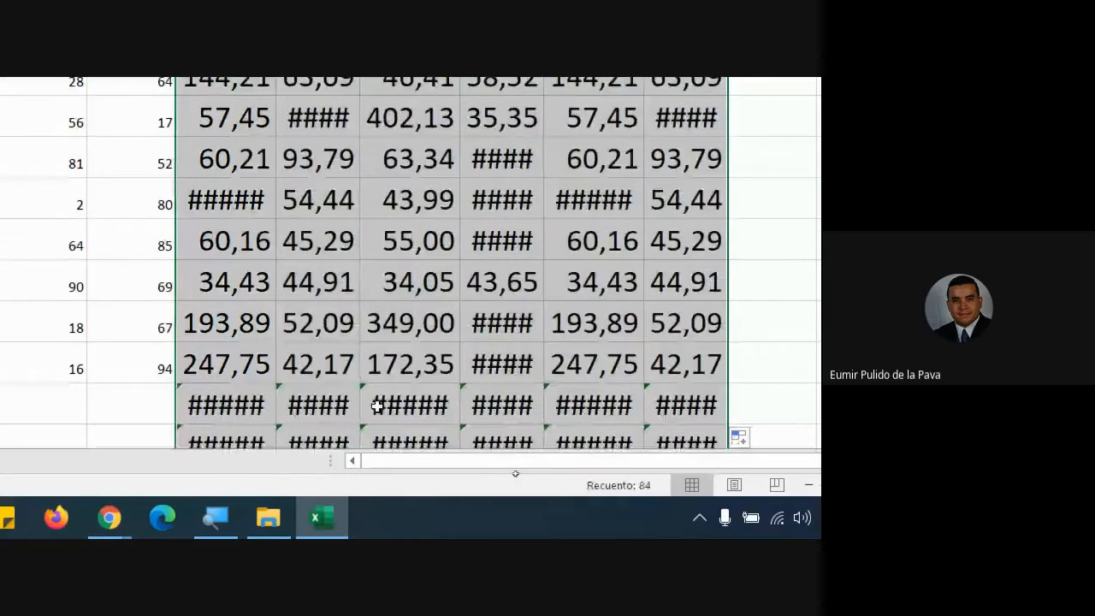
scroll(367, 411, "down", 1)
left_click_drag(219, 322, 684, 385)
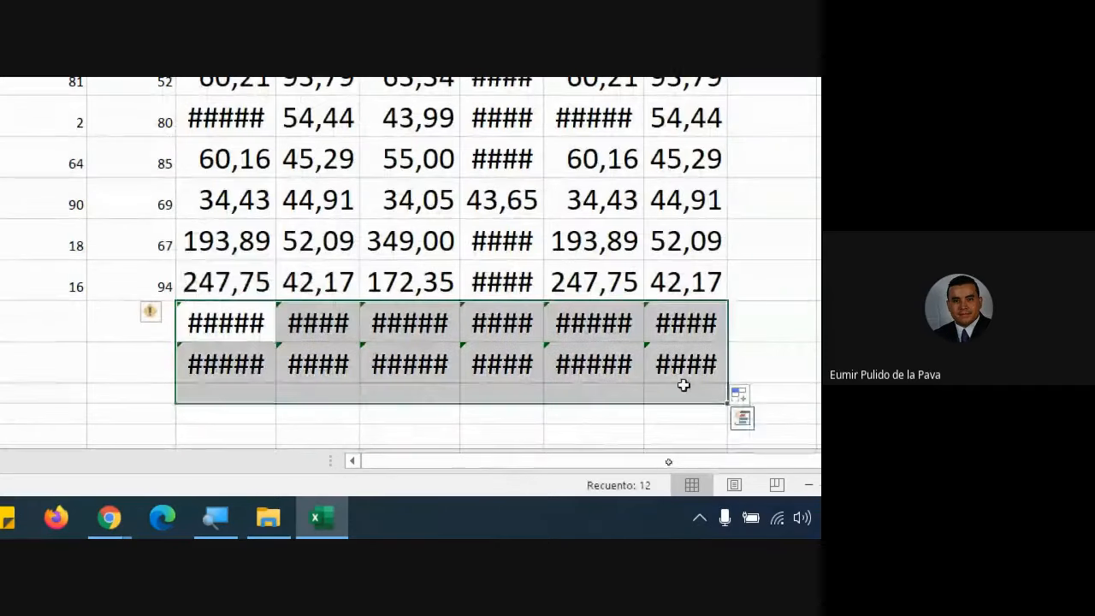
key("Delete")
Select the Ratio1–Ratio6 results to the last data row and autofit columns J–O.
scroll(384, 252, "up", 1)
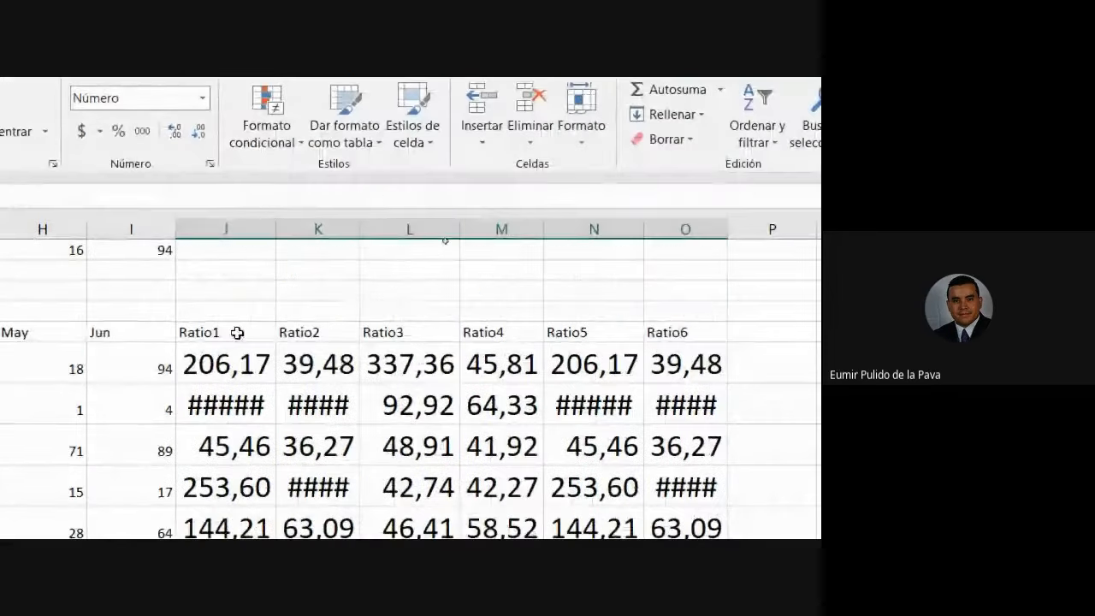
left_click_drag(230, 365, 698, 615)
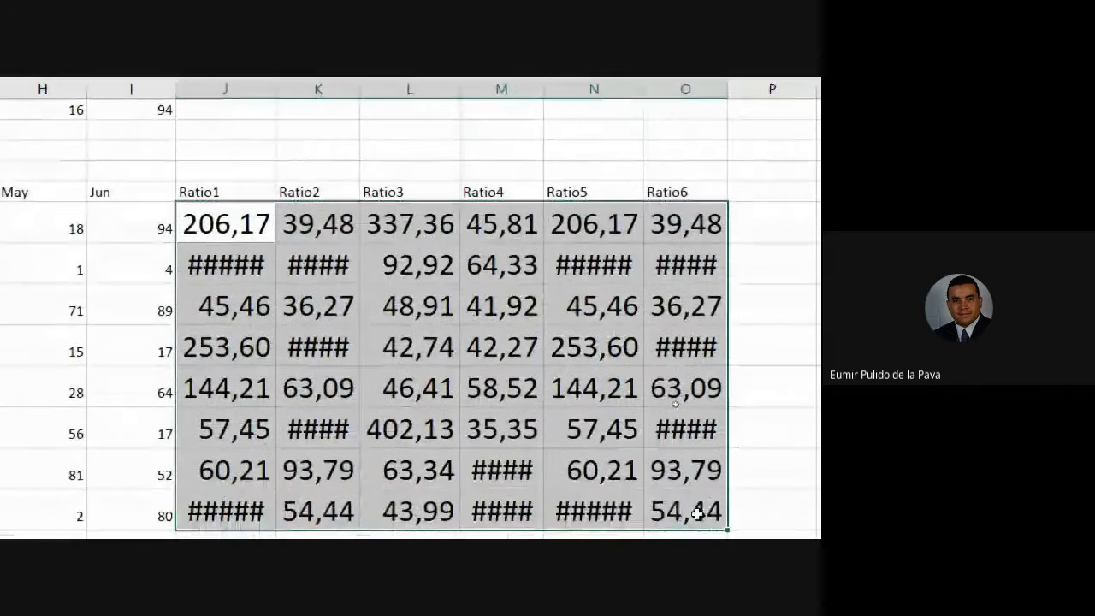
left_click_drag(698, 513, 696, 377)
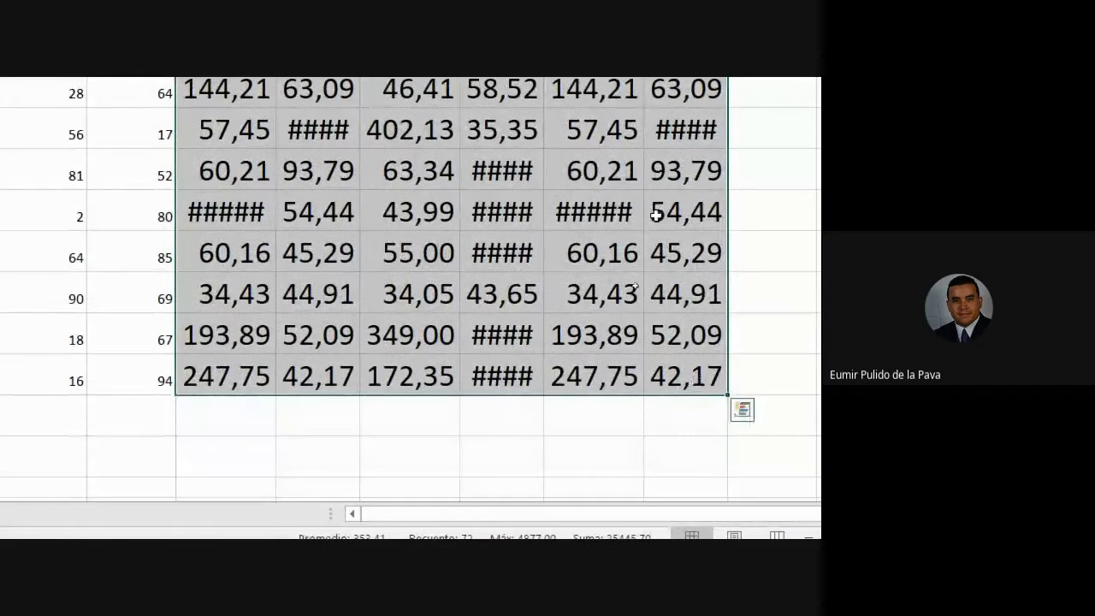
left_click(586, 214)
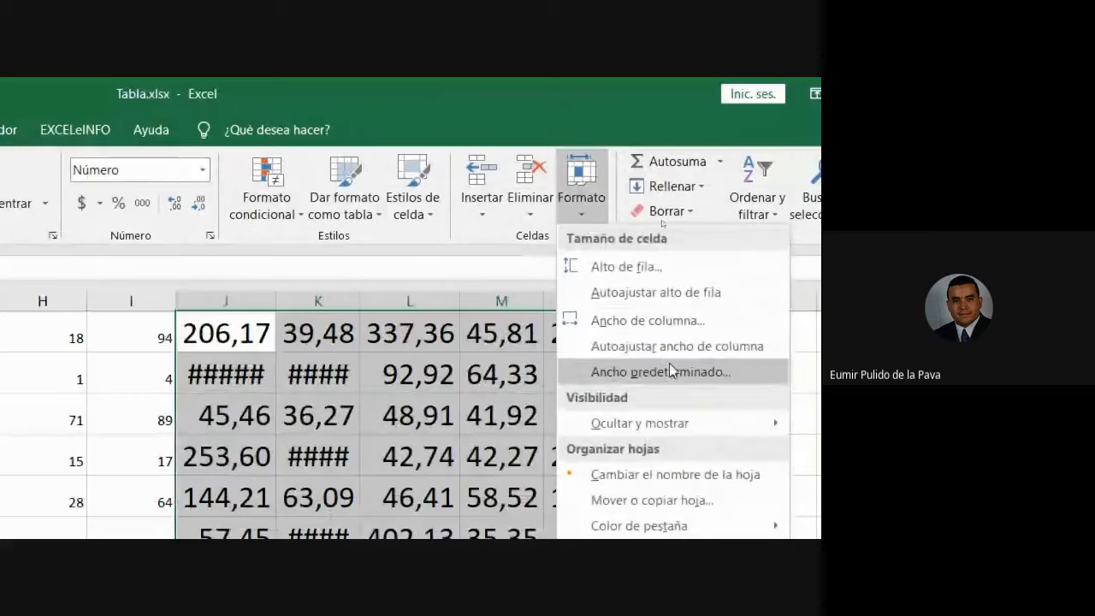
left_click(671, 347)
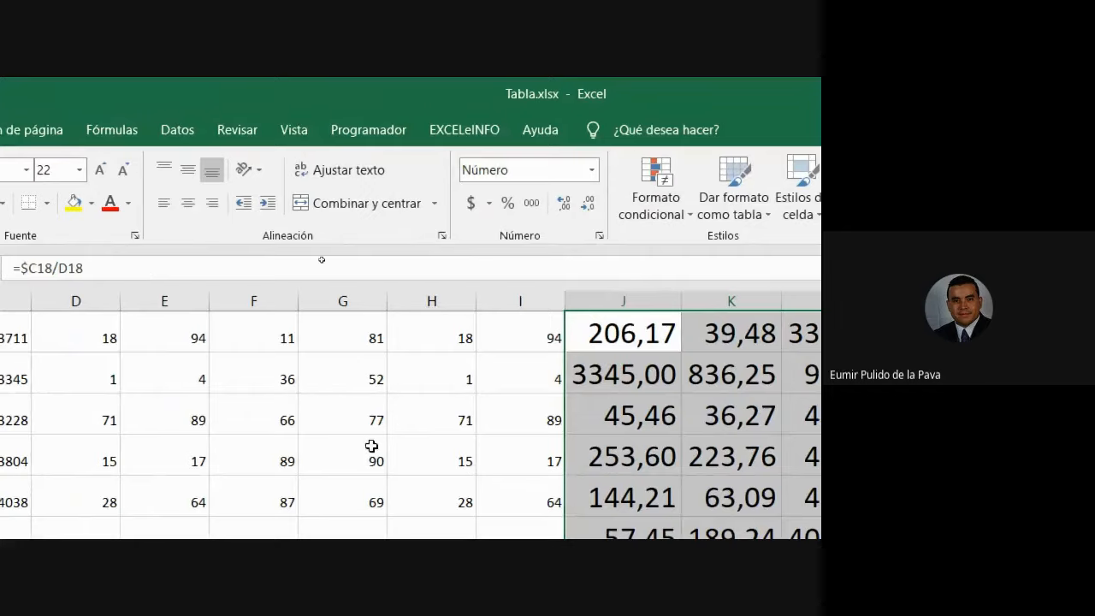
Review the Ratio1 and Ratio2 formulas, highlighting their locked $C18 reference.
double_click(622, 333)
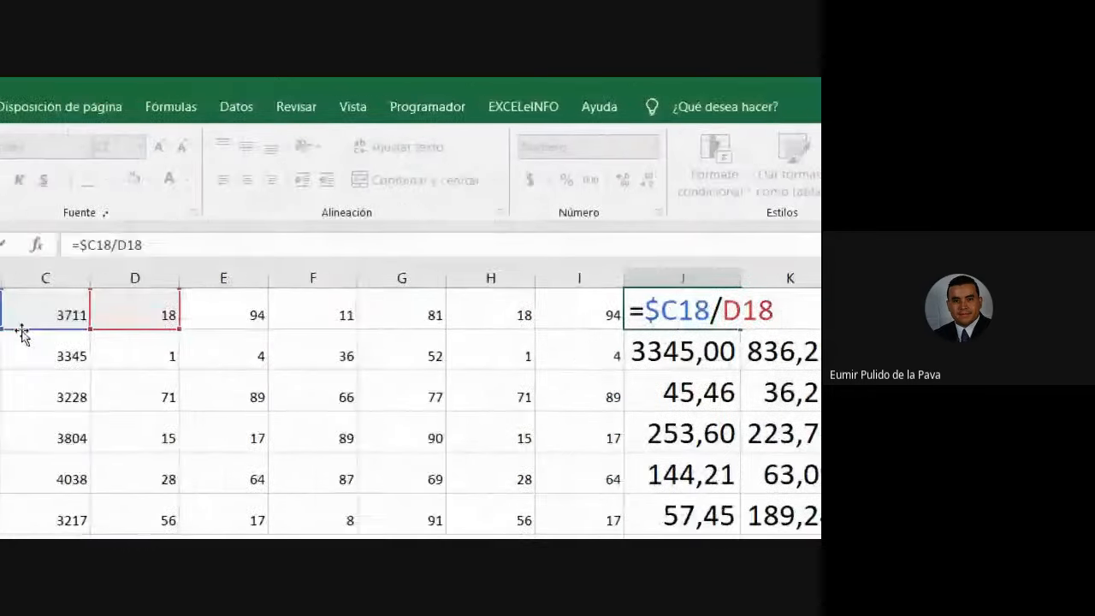
scroll(197, 333, "up", 1)
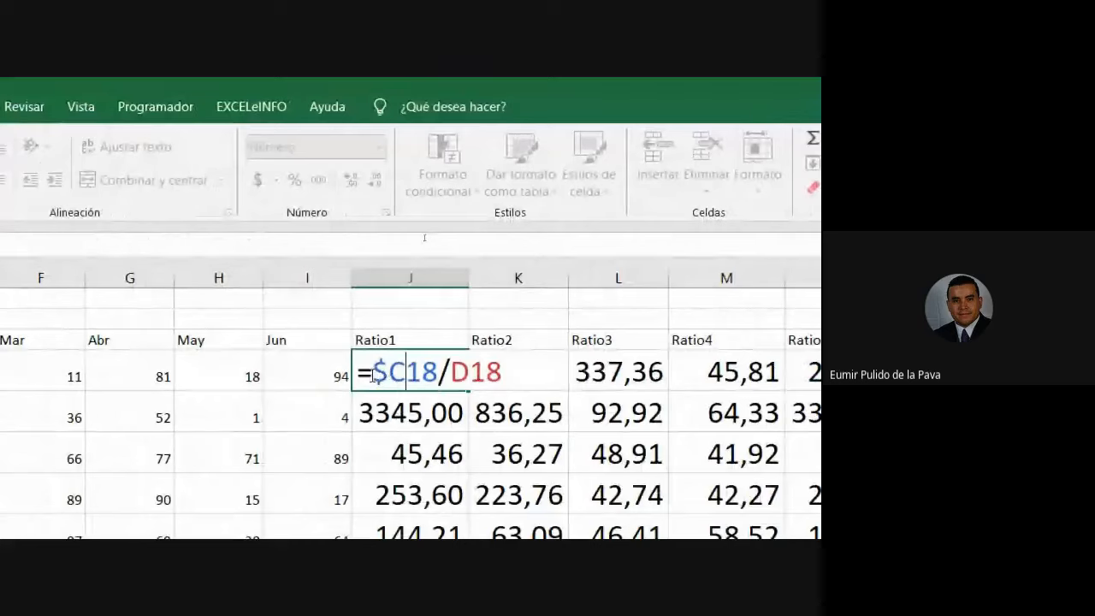
left_click_drag(371, 375, 404, 373)
key("Escape")
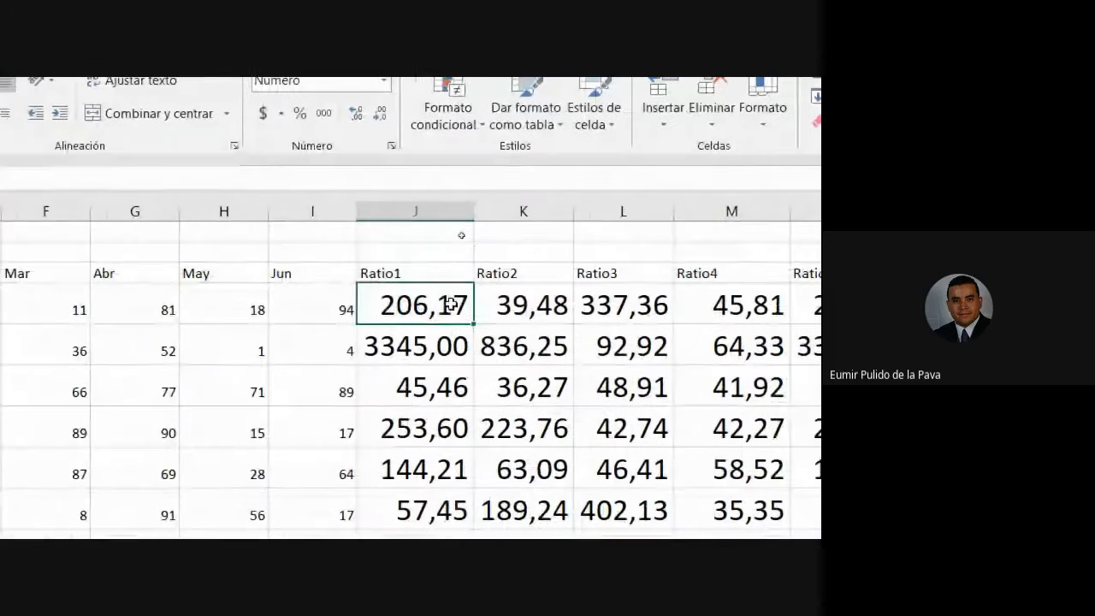
double_click(536, 317)
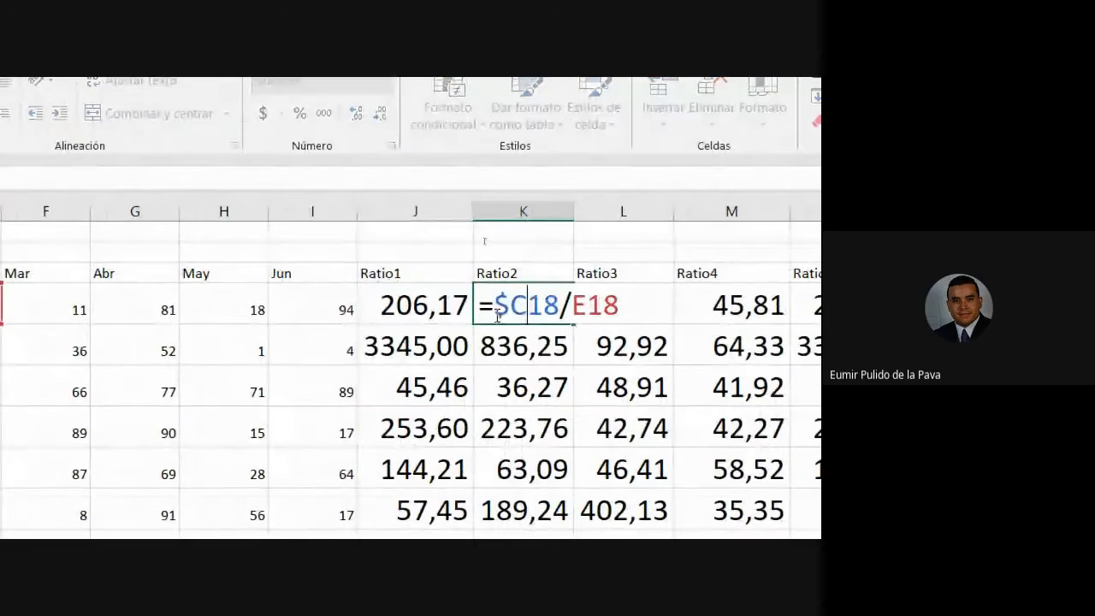
left_click_drag(495, 310, 561, 312)
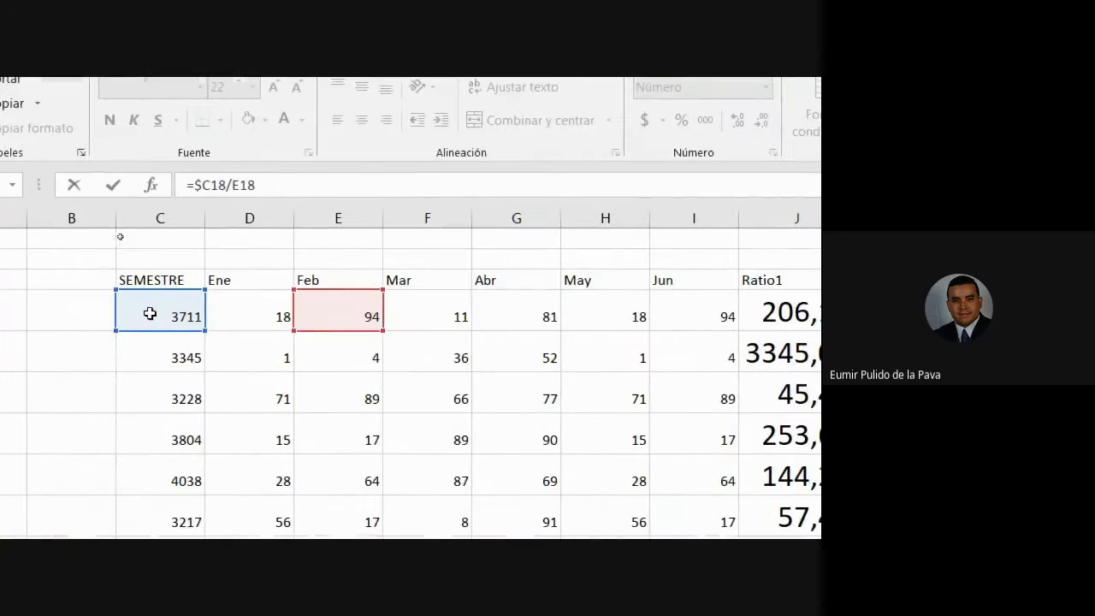
key("Escape")
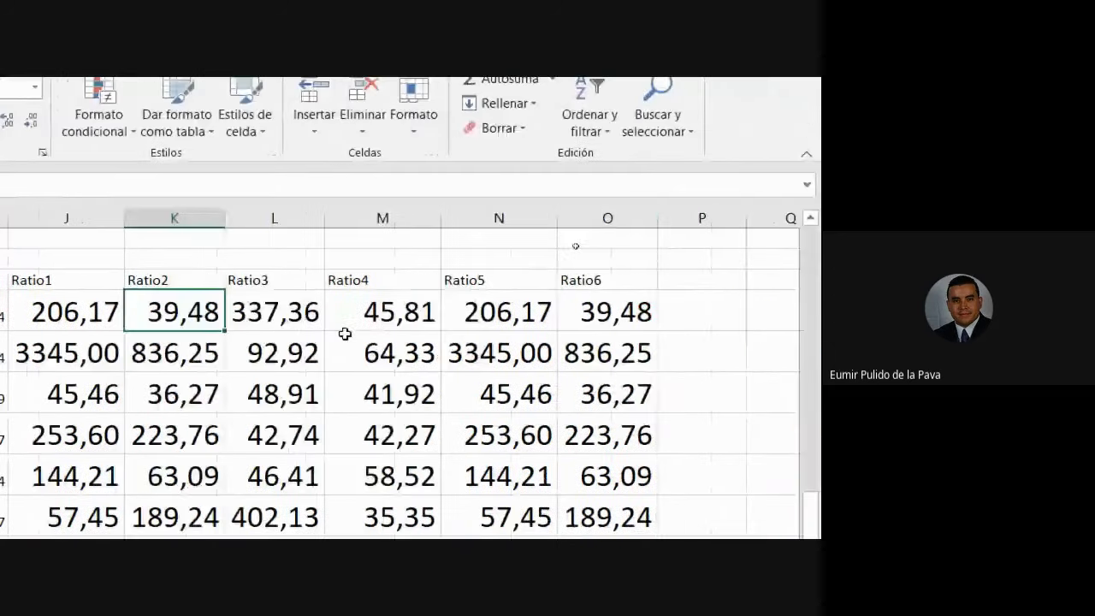
Check the Ratio3 through Ratio6 formulas without changing them.
double_click(281, 319)
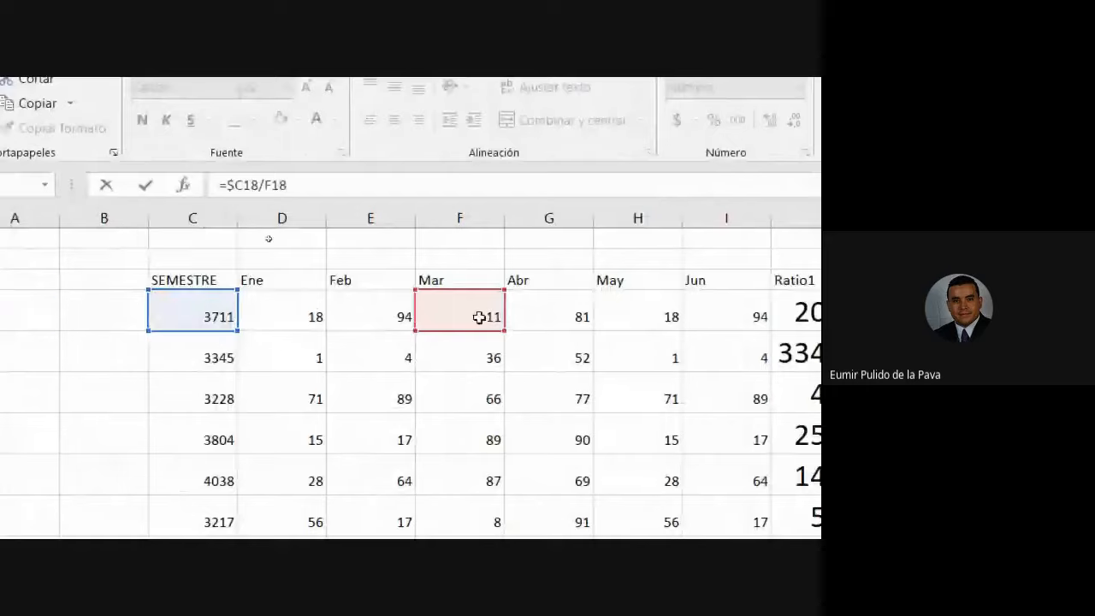
key("Escape")
double_click(652, 312)
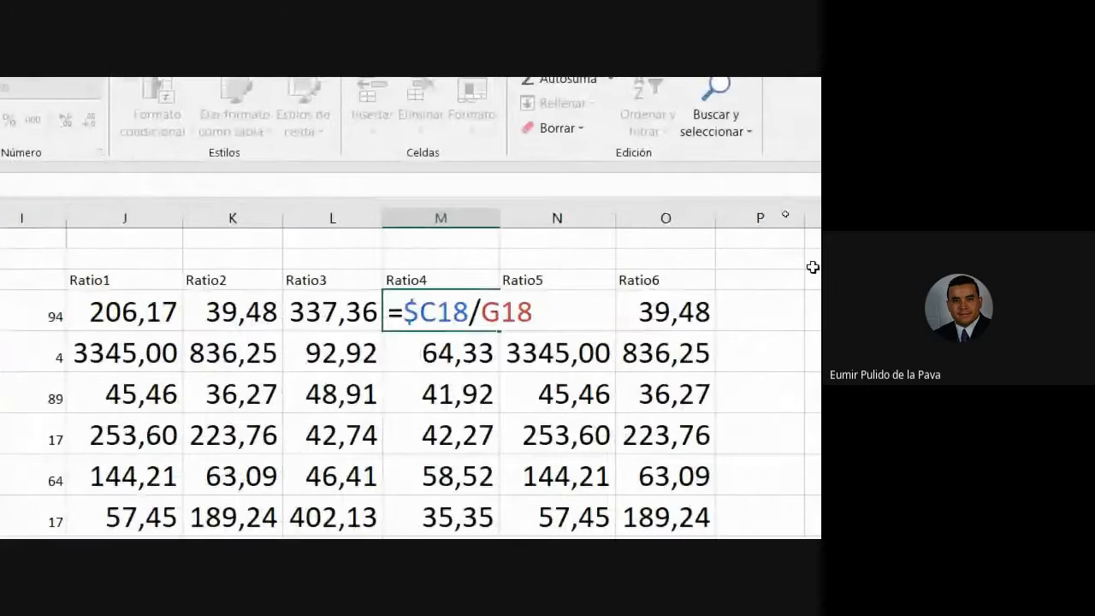
key("Escape")
double_click(570, 314)
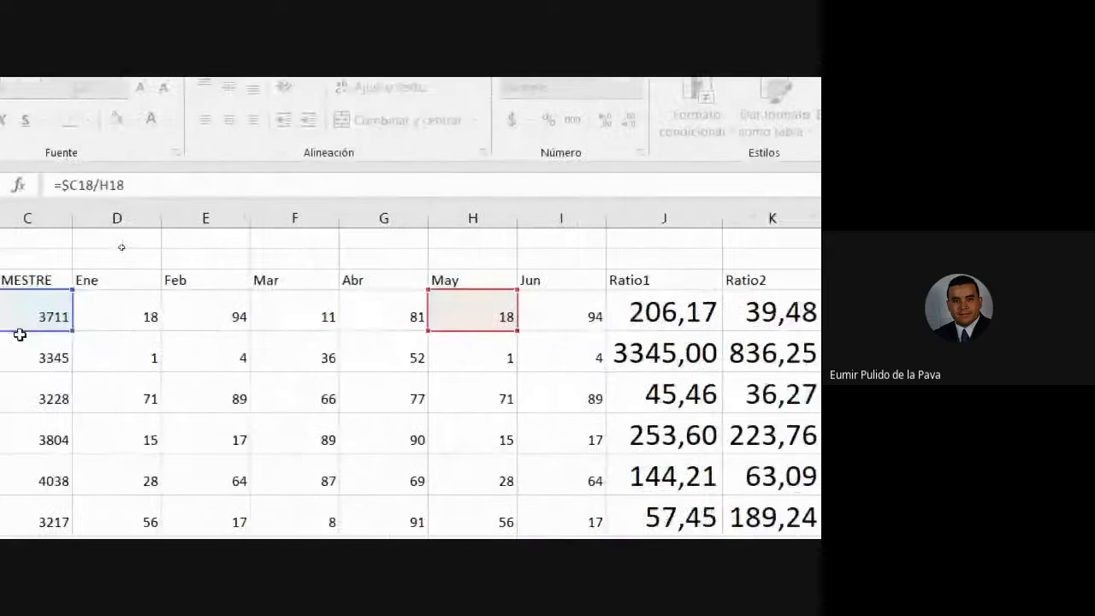
key("Escape")
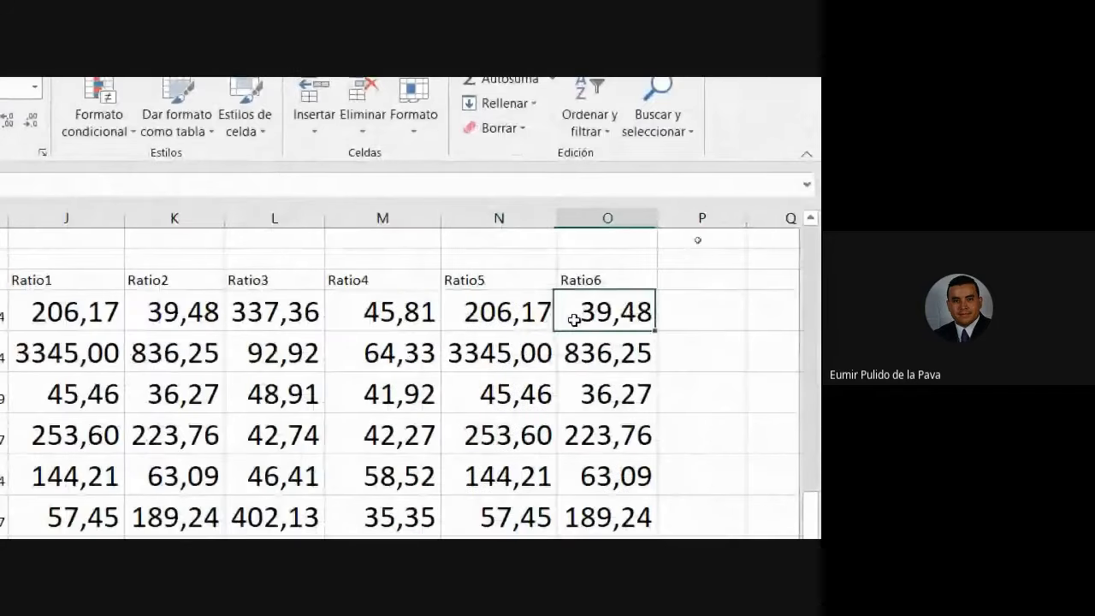
double_click(570, 317)
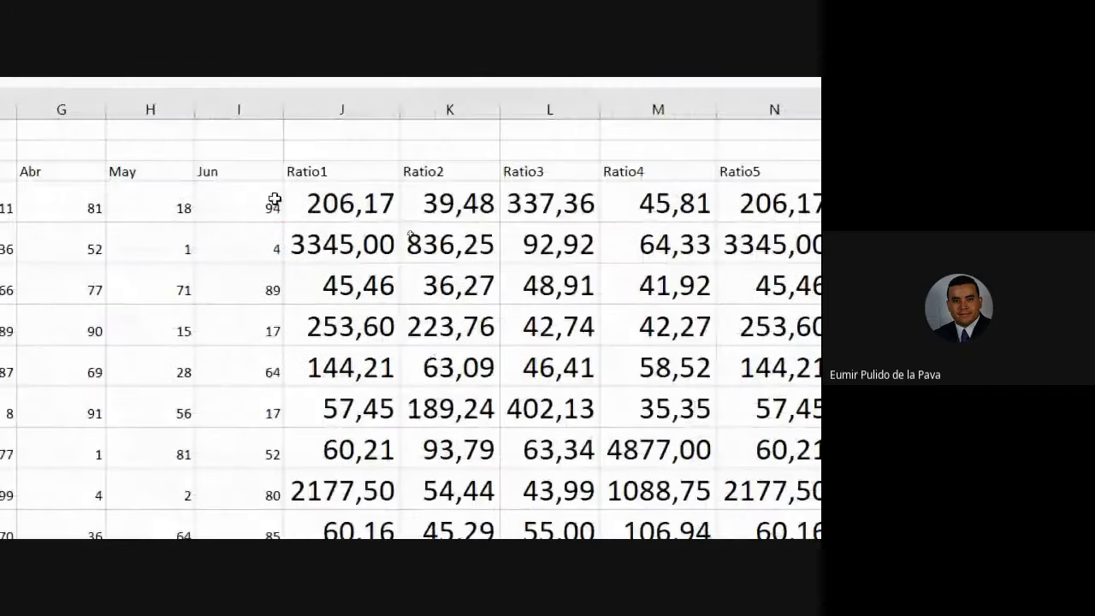
key("Escape")
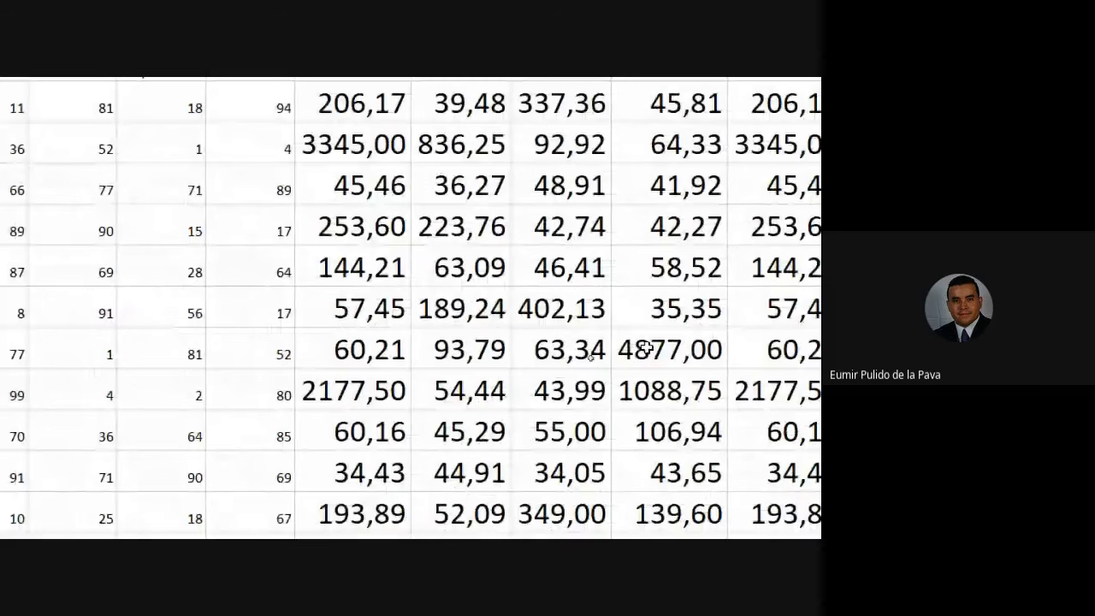
Check the row 24 Ratio4 formula, then reopen and close J18's Ratio1 formula.
double_click(647, 394)
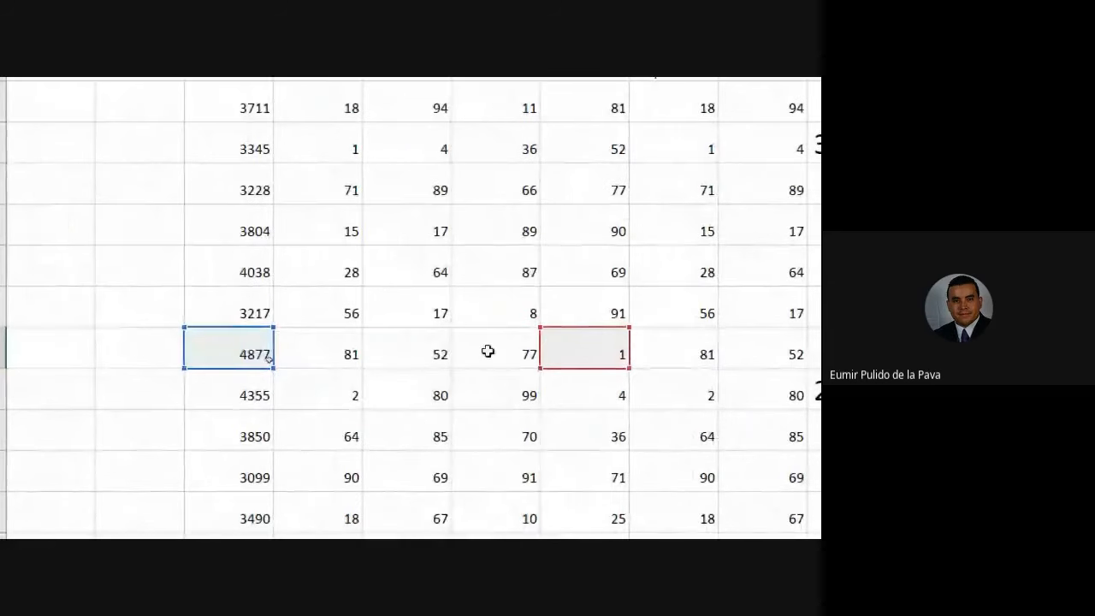
scroll(604, 376, "up", 1)
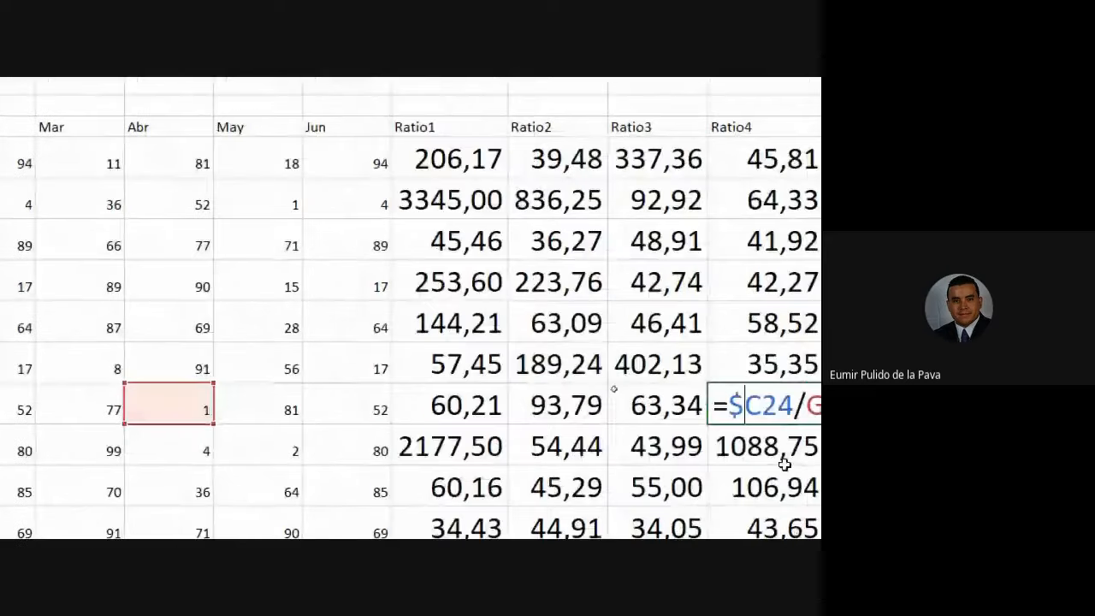
key("Return")
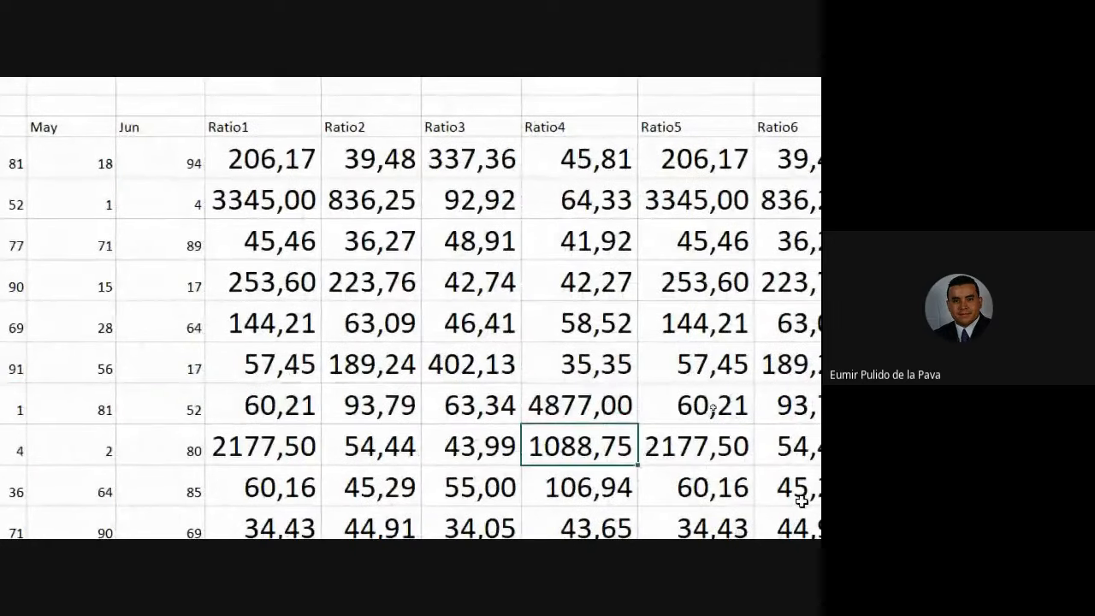
left_click(279, 160)
key("F2")
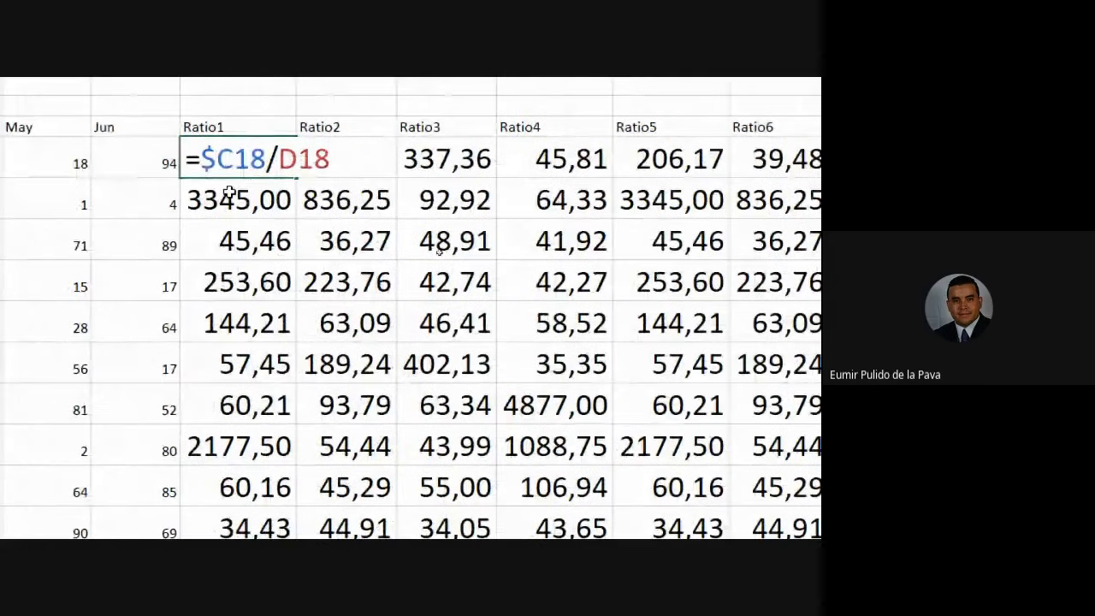
key("Escape")
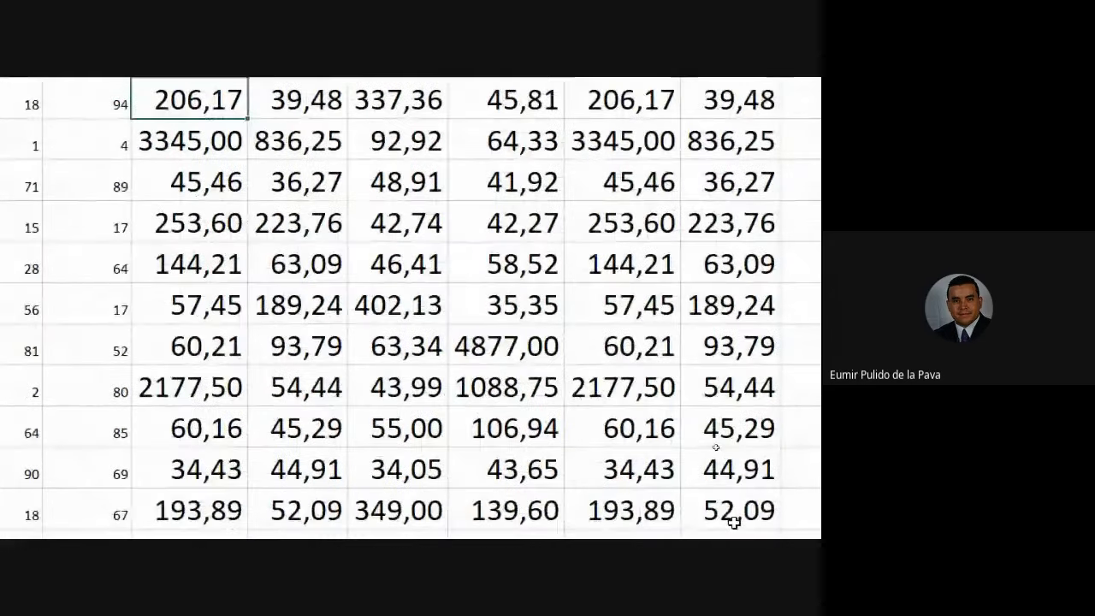
Select the ratio block, then open J18's =$C18/D18 and highlight the $C18 reference.
left_click_drag(190, 100, 721, 387)
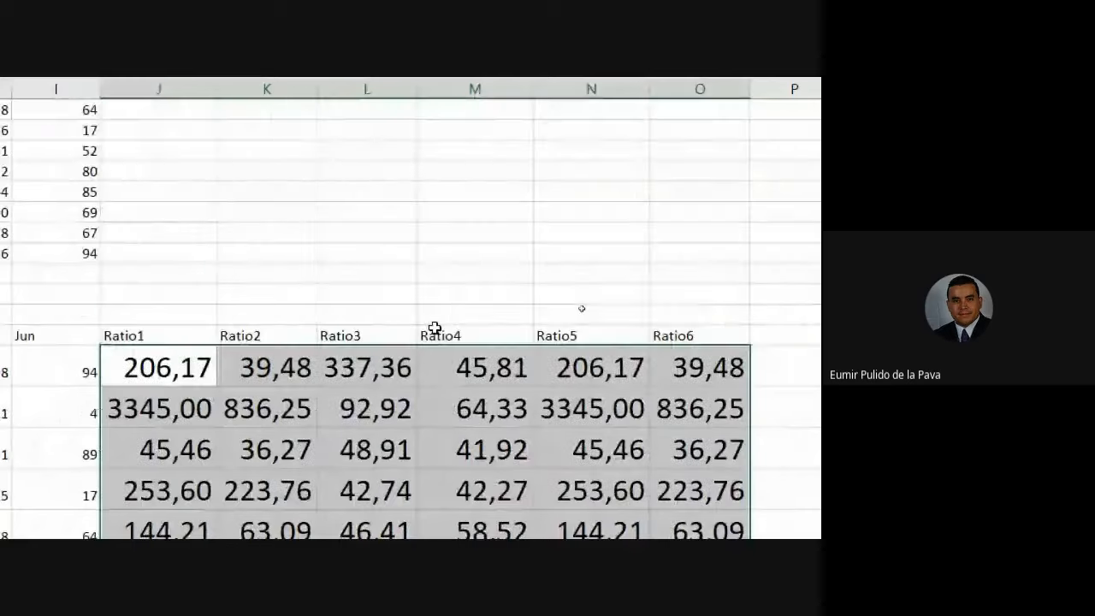
scroll(434, 326, "down", 1)
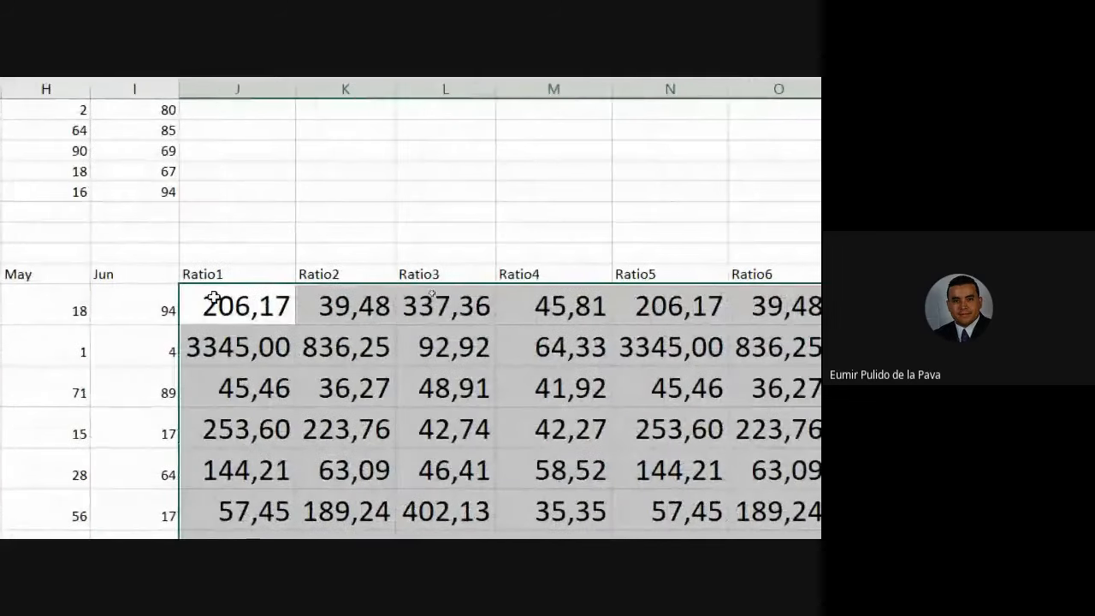
double_click(281, 306)
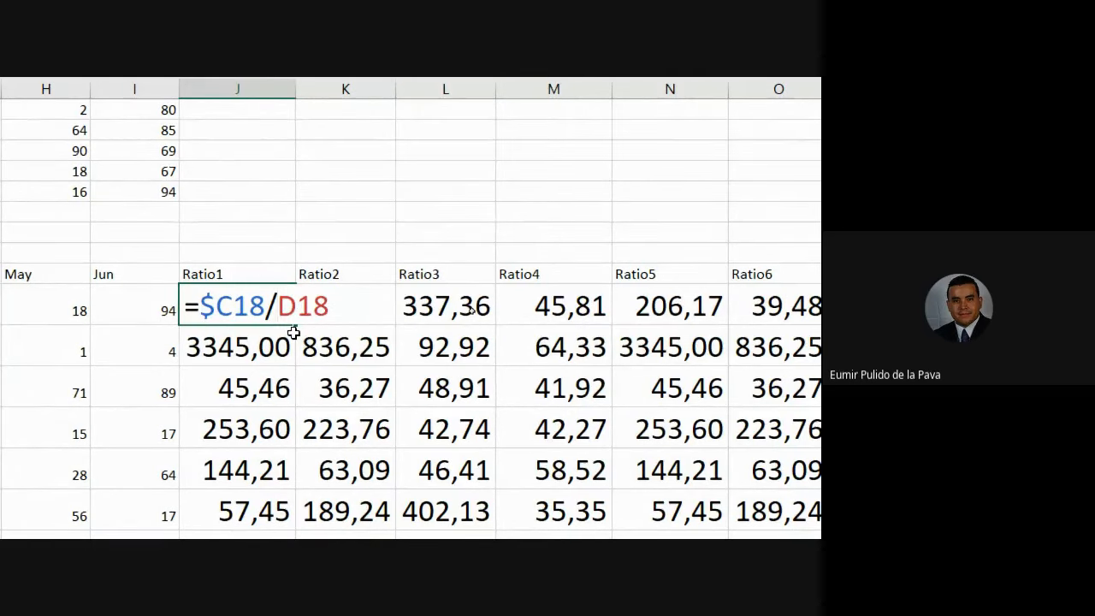
left_click_drag(208, 297, 265, 301)
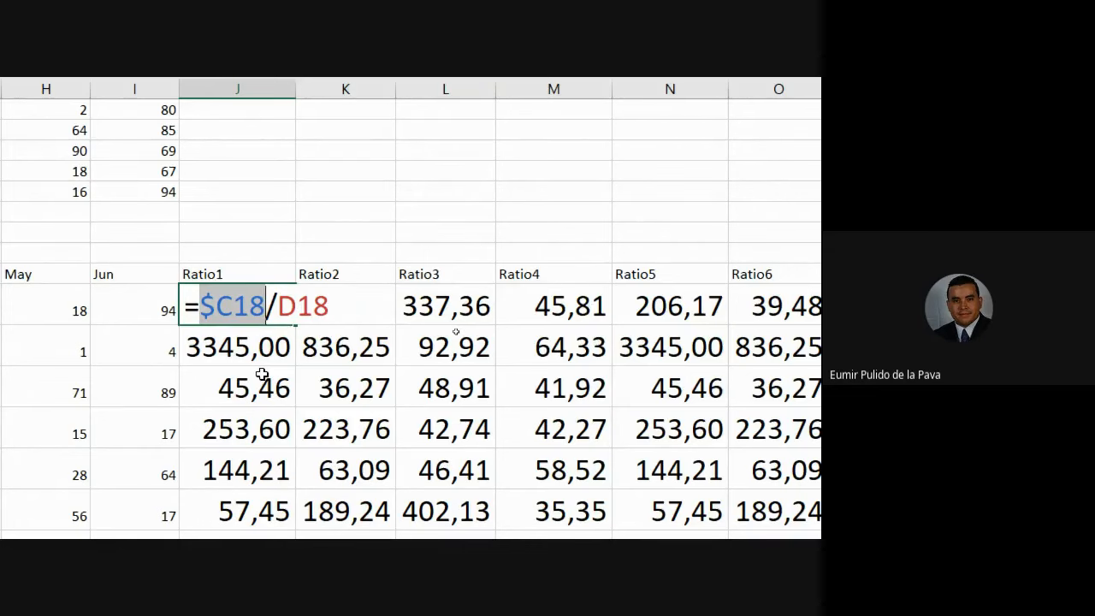
Change J18's reference to $C$18 with F4 and commit the formula.
key("F4")
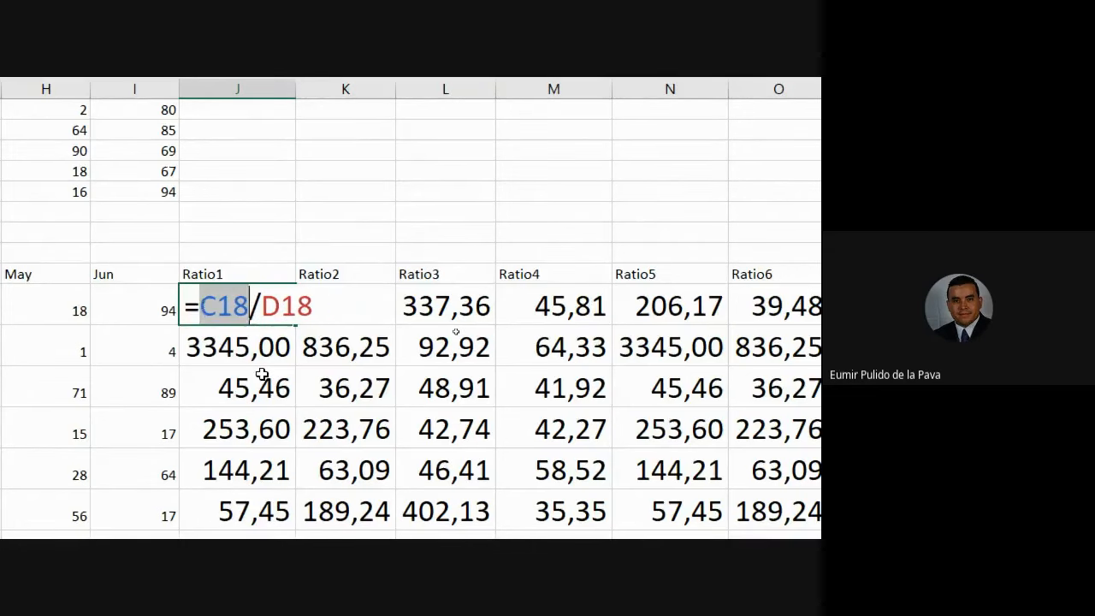
key("F4")
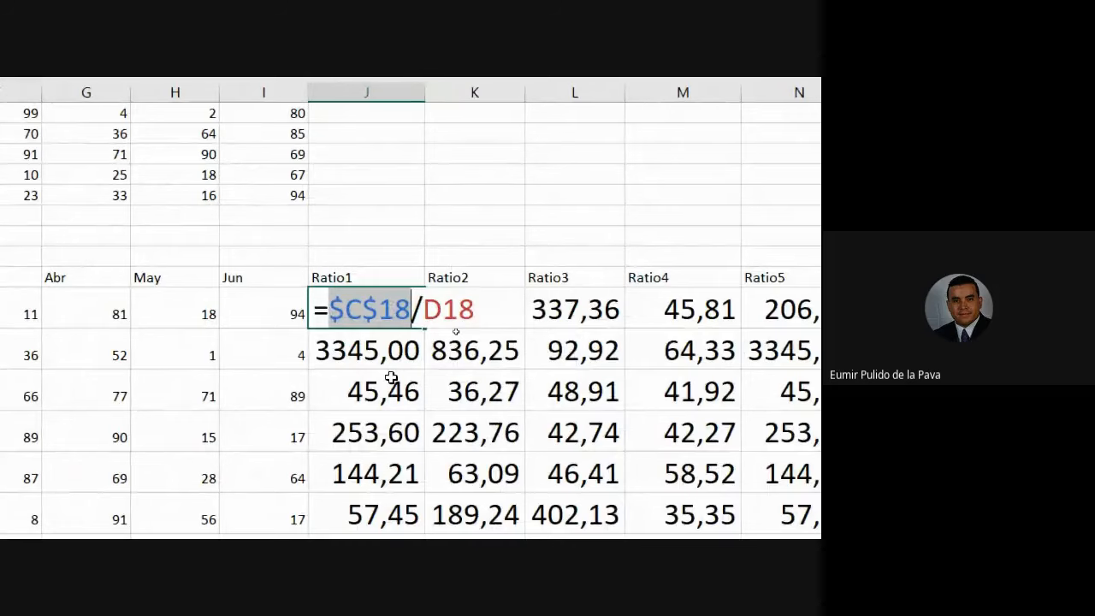
key("Return")
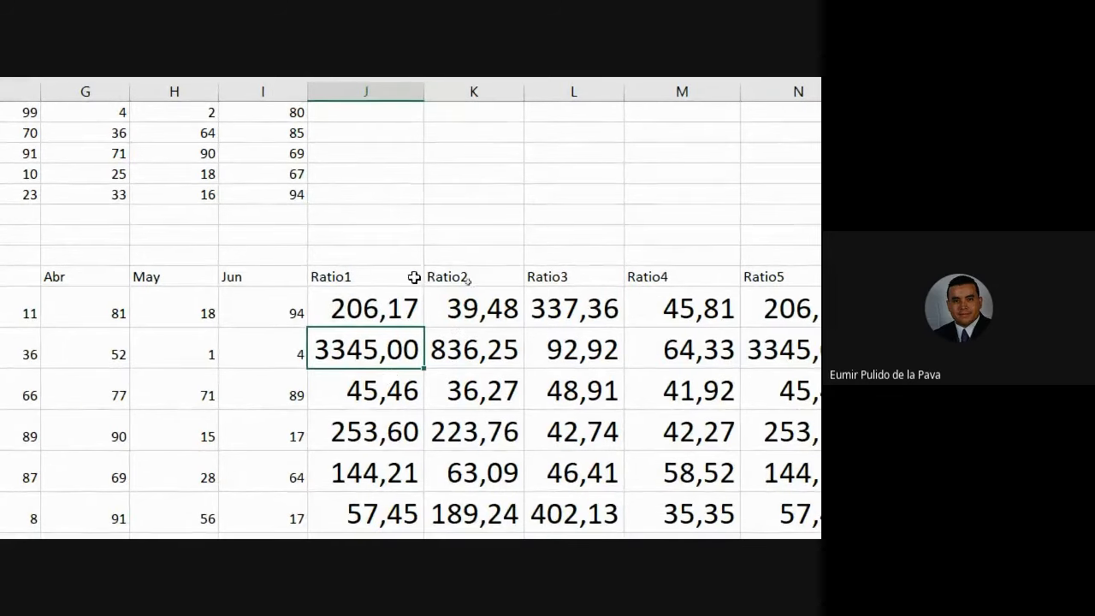
Copy J18's $C$18 formula across the ratio block and inspect J19's copy.
left_click(414, 314)
left_click_drag(424, 328, 712, 453)
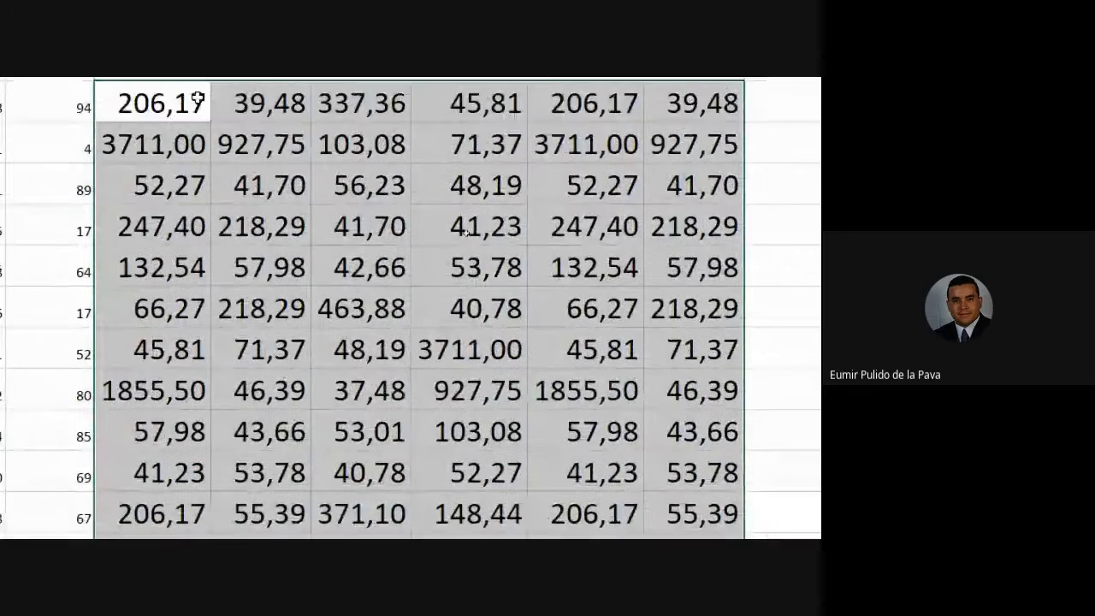
double_click(176, 184)
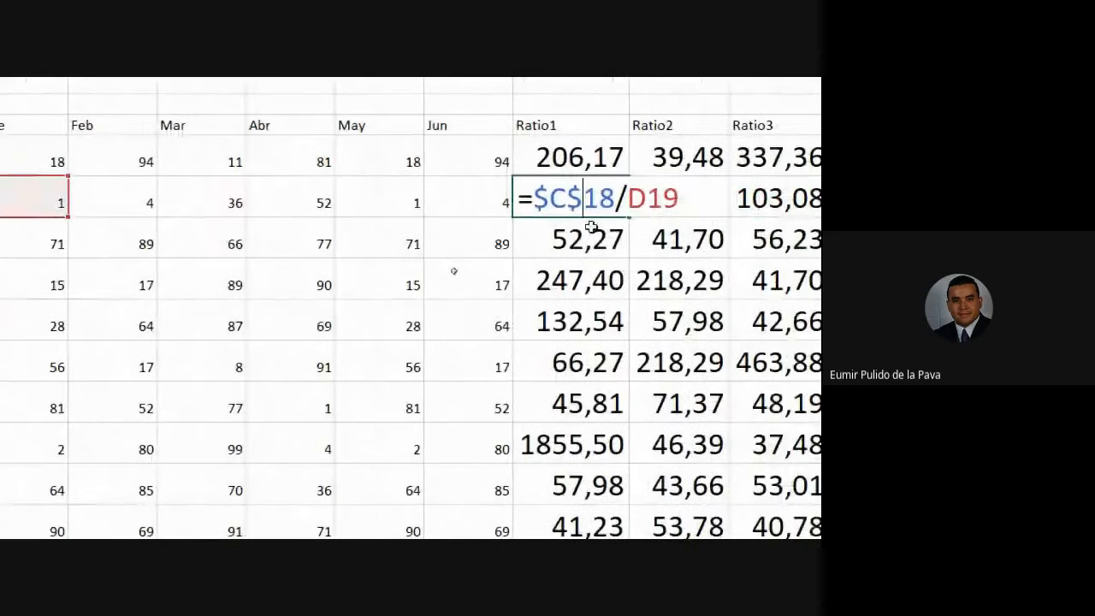
Leave J19 unchanged and switch J18's reference back to $C18 with F4.
left_click_drag(566, 197, 616, 198)
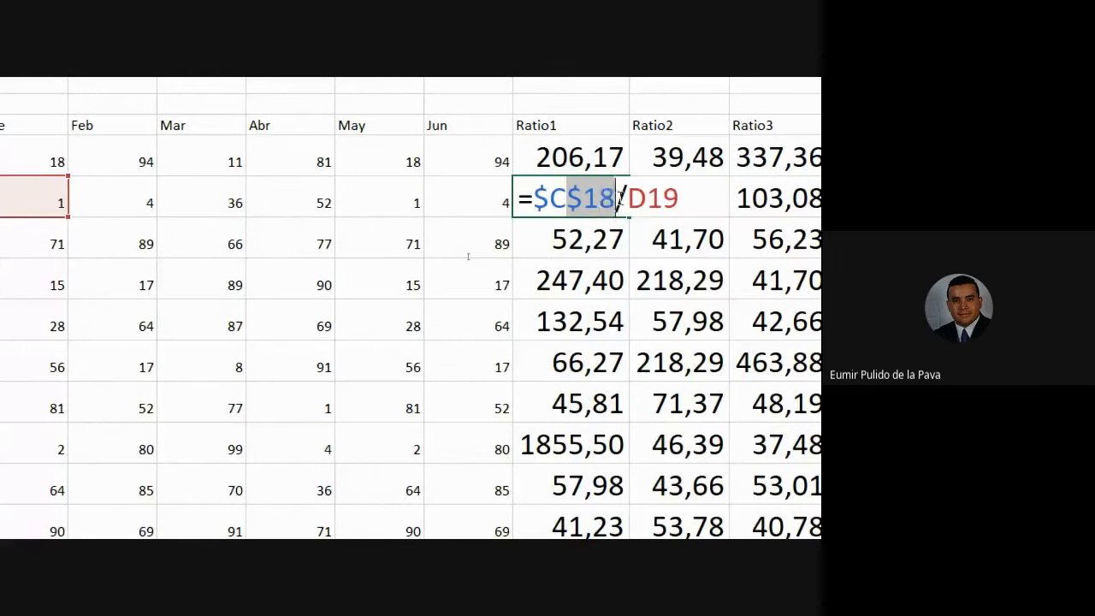
key("Escape")
double_click(605, 469)
left_click(571, 467)
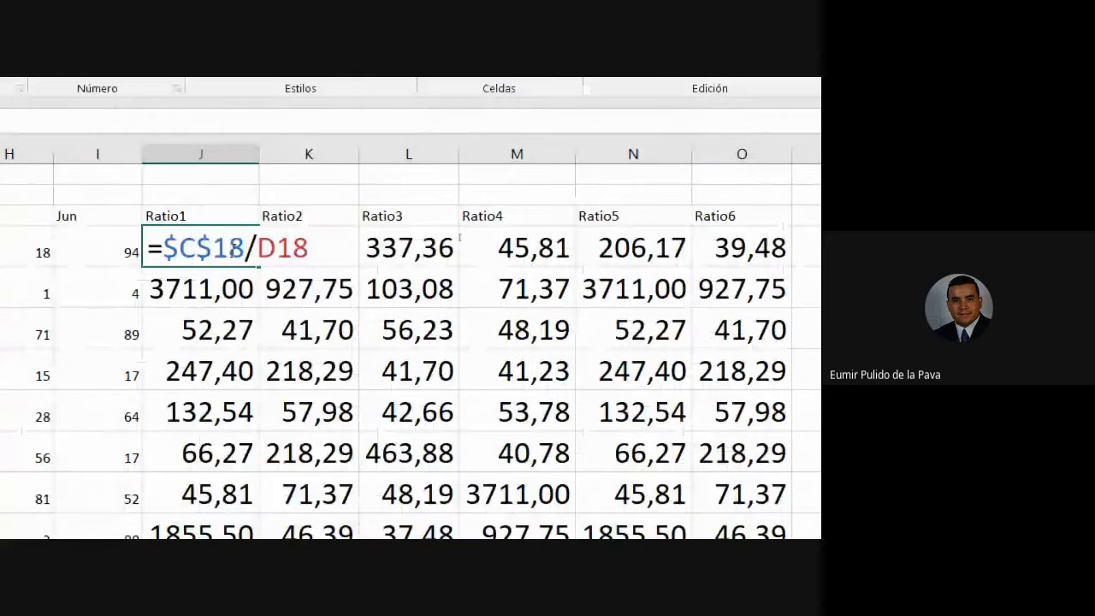
key("F4")
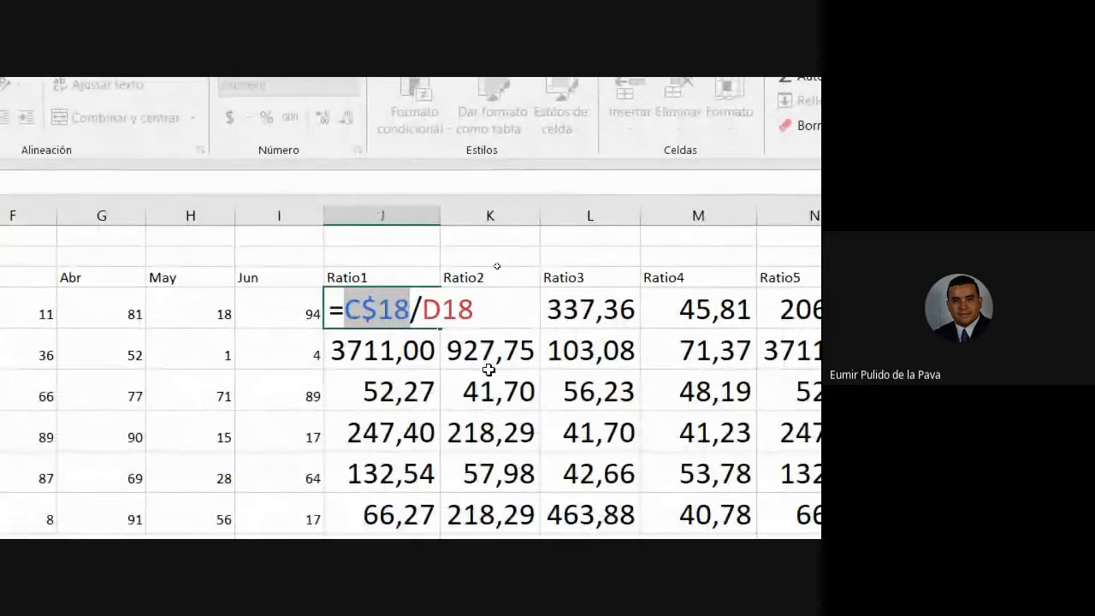
key("F4")
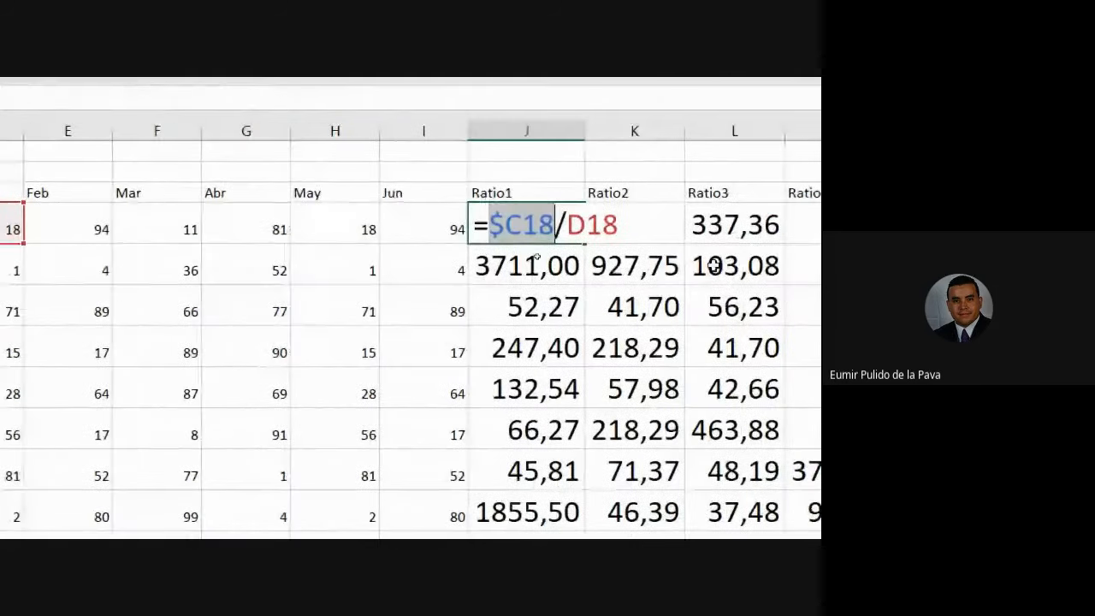
key("Return")
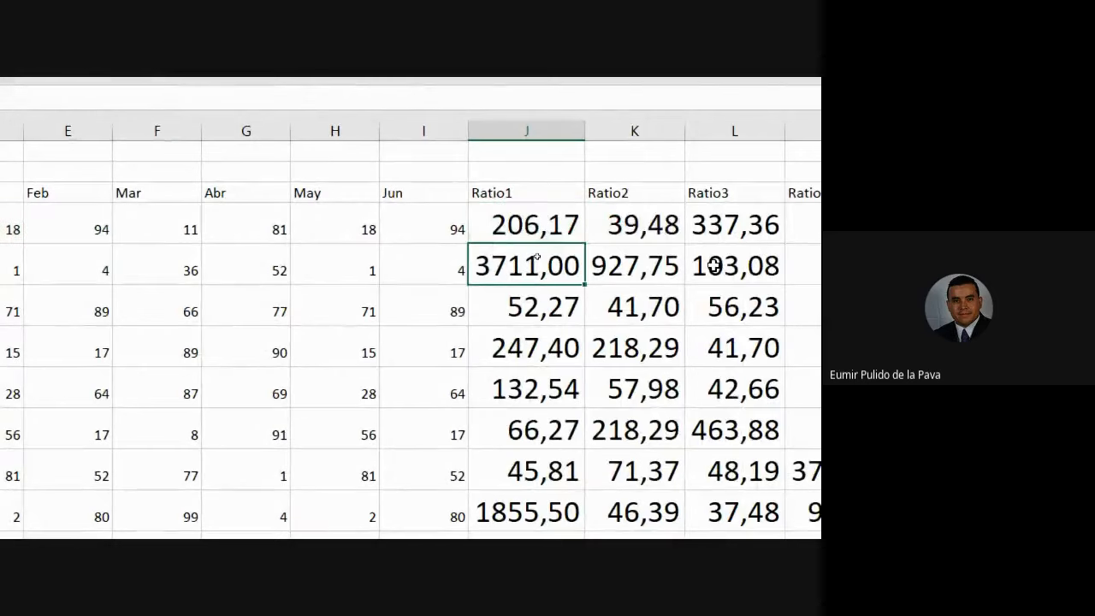
Refill the ratio block from J18 and highlight its =$C18/D18 formula.
left_click(580, 228)
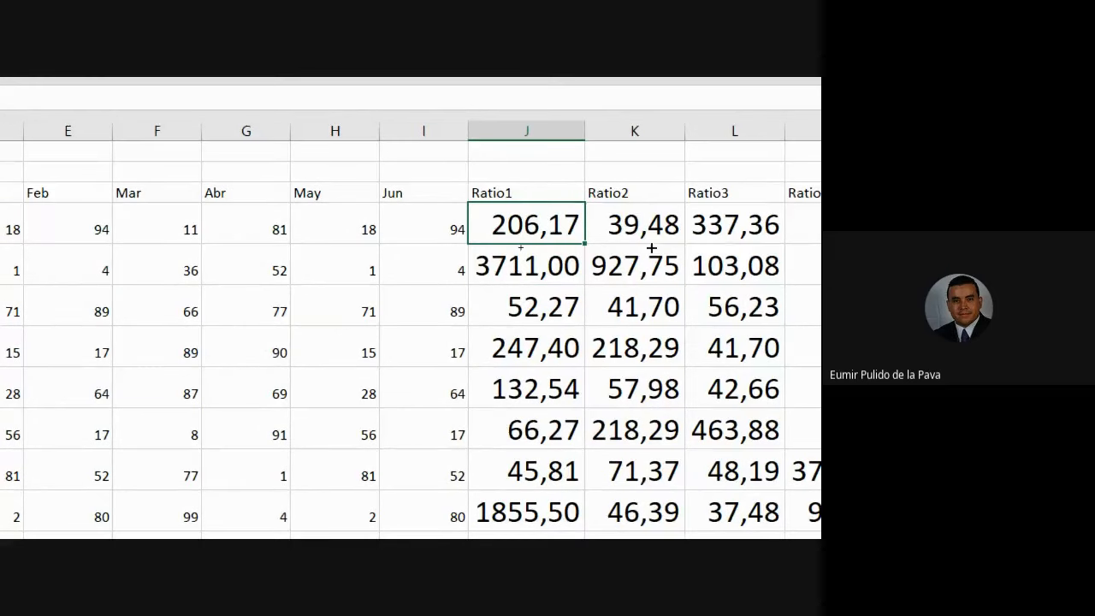
left_click_drag(652, 248, 643, 406)
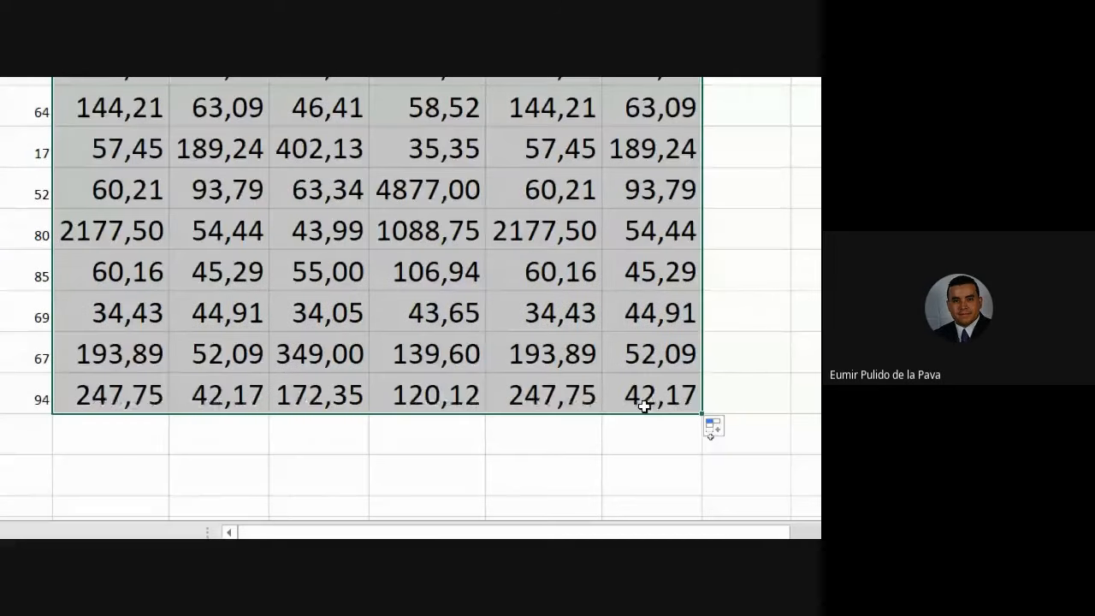
scroll(402, 342, "up", 1)
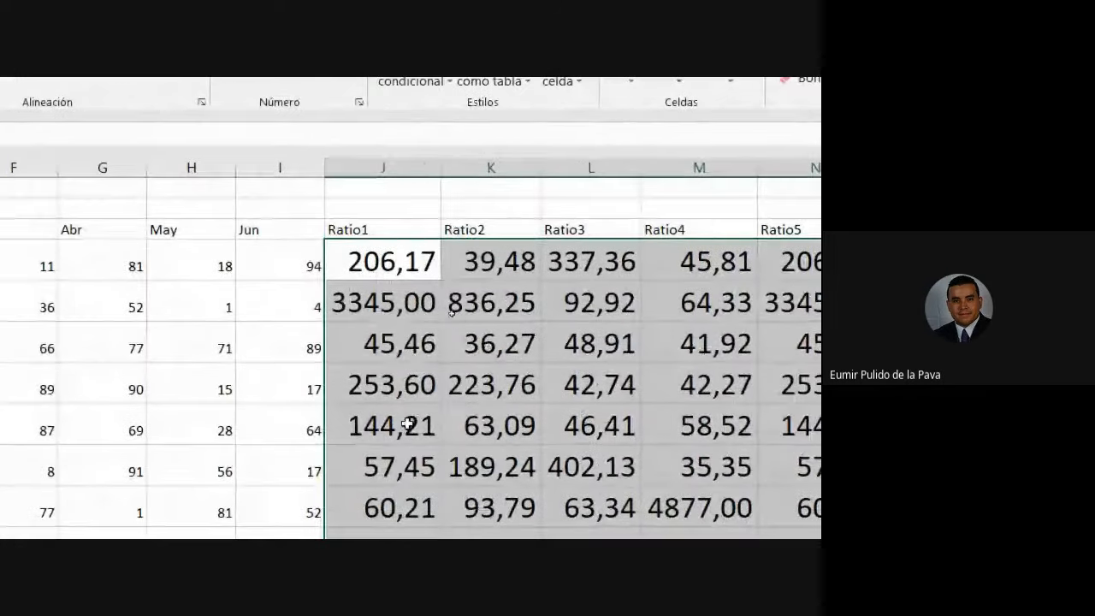
double_click(409, 256)
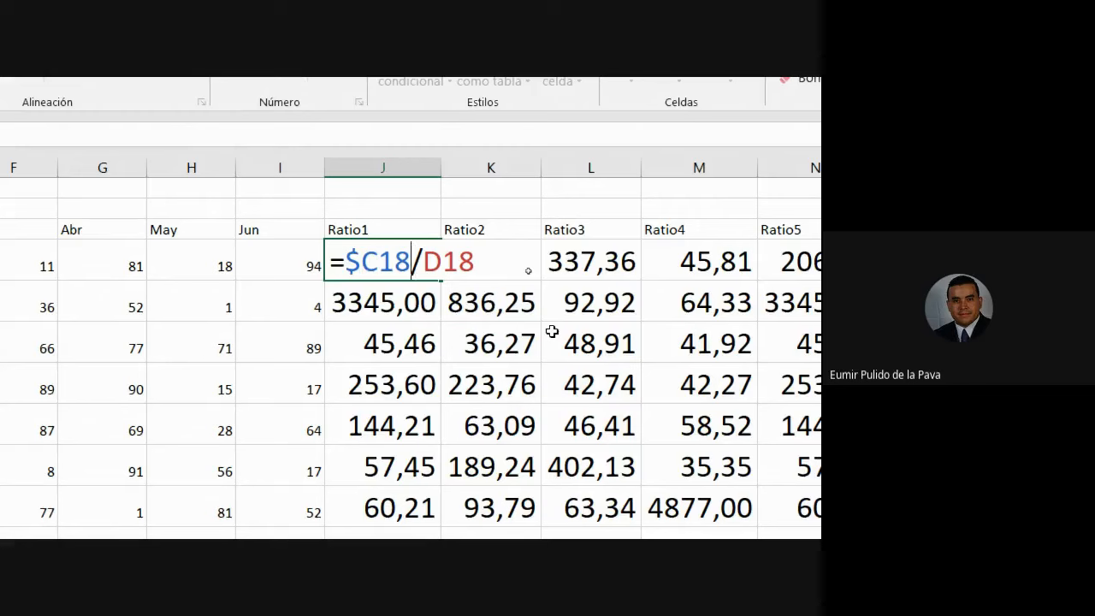
left_click_drag(346, 248, 488, 252)
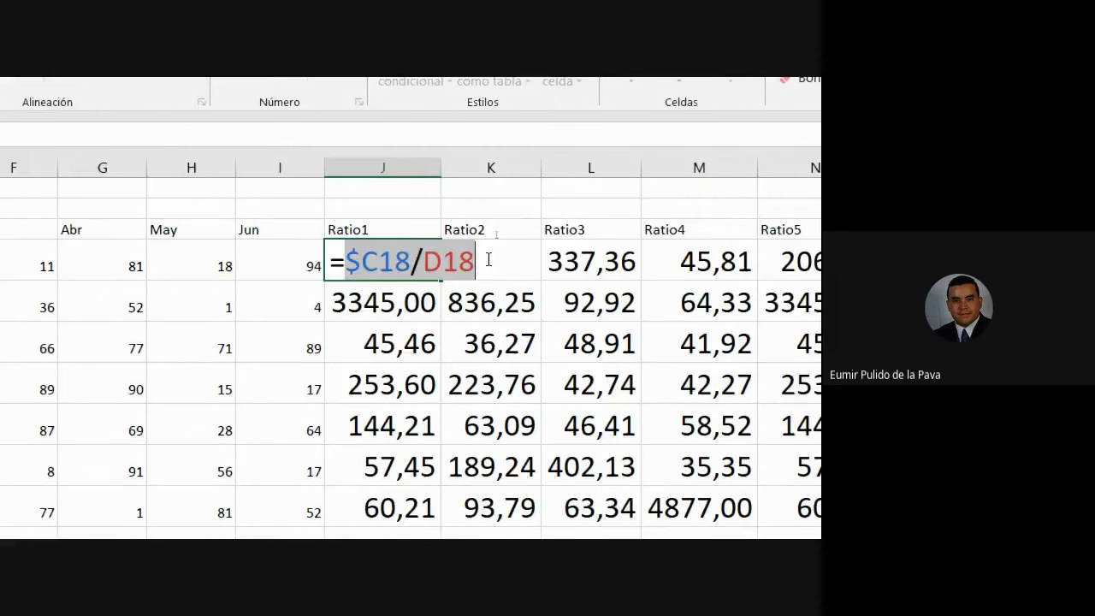
mouse_move(248, 507)
left_click(218, 486)
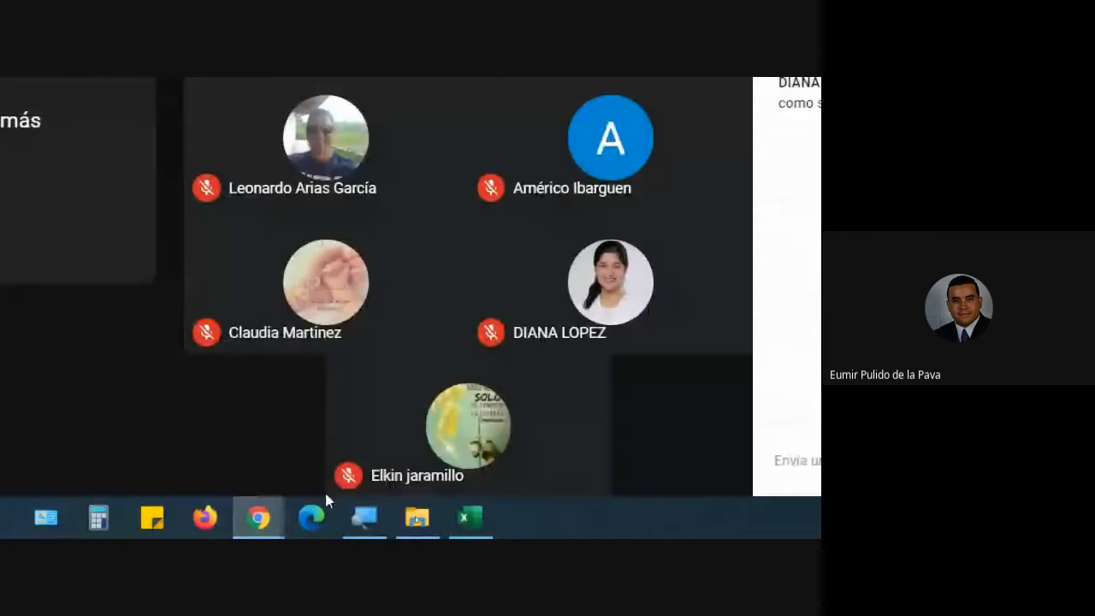
left_click(364, 517)
left_click(23, 286)
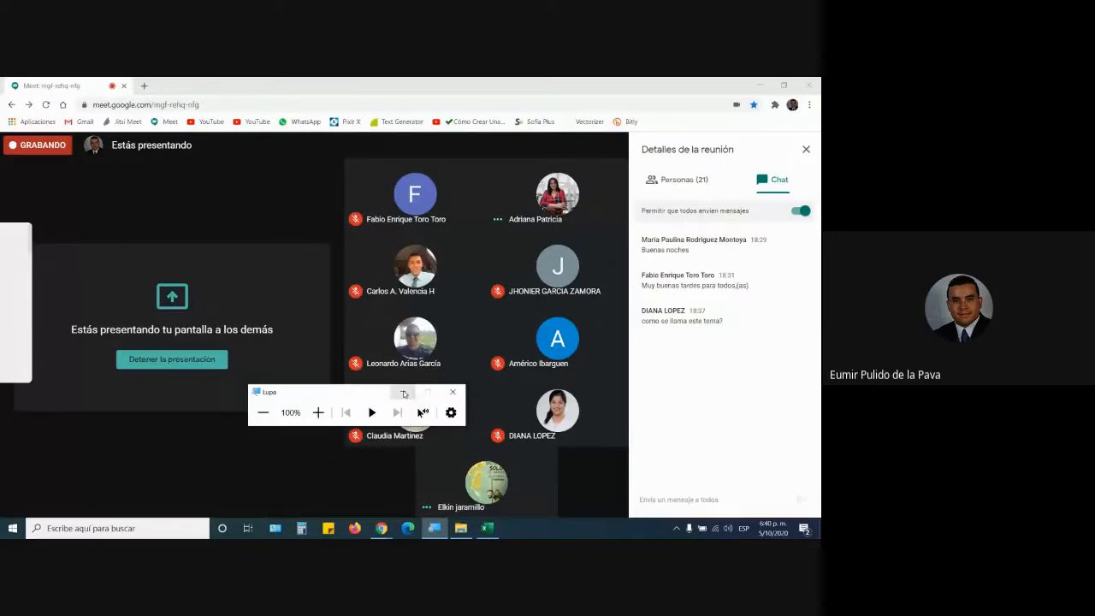
left_click(403, 392)
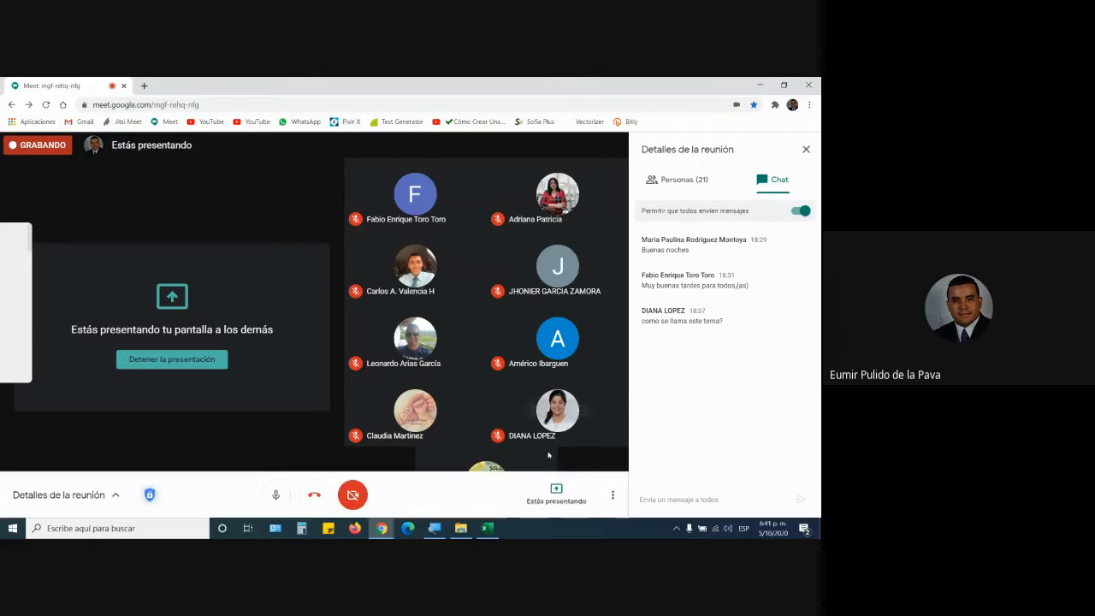
left_click(492, 534)
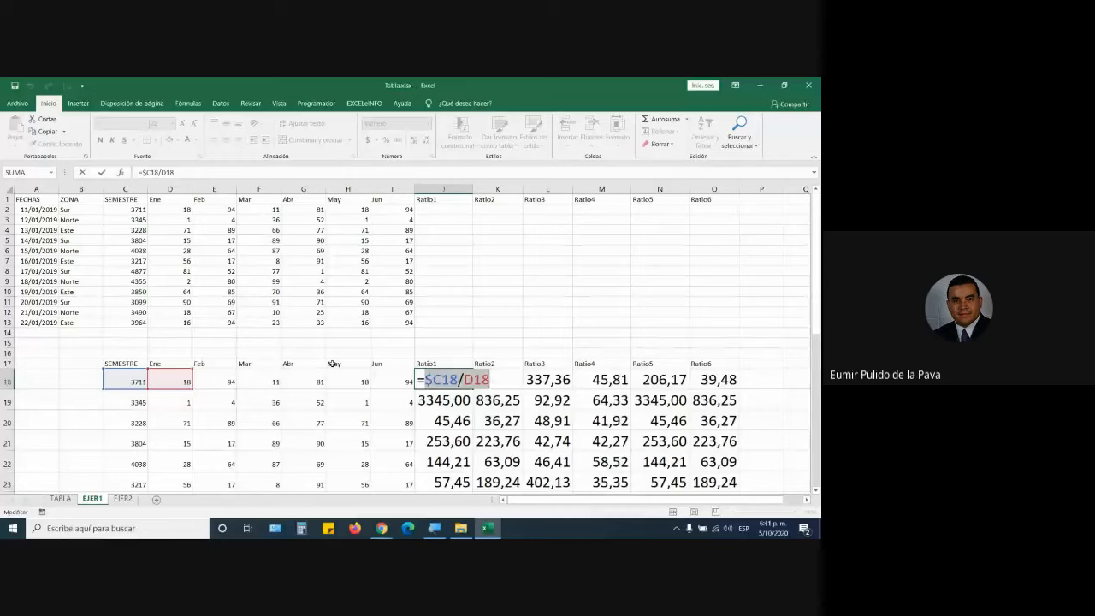
Commit J18 unchanged and convert the top range A1:O13 into a table with Ctrl+T.
key("Return")
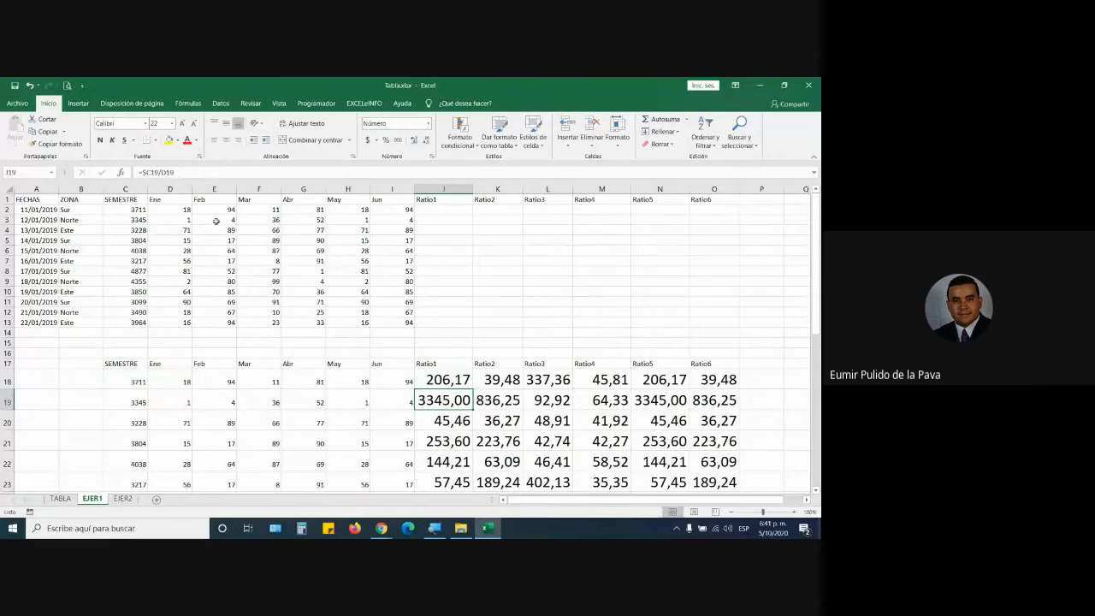
left_click(216, 221)
key("ctrl+t")
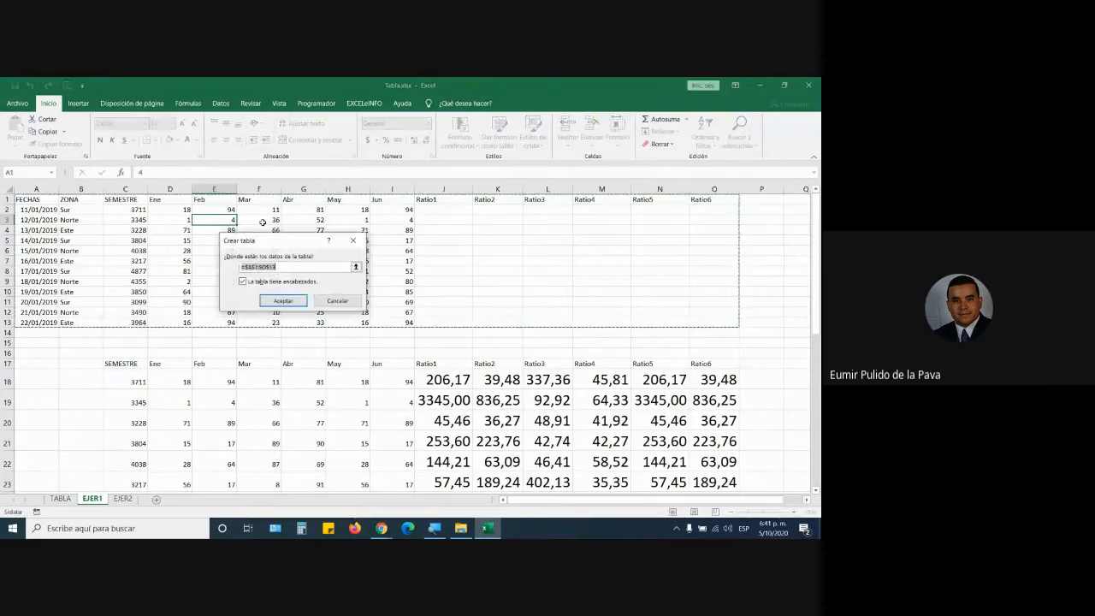
key("Return")
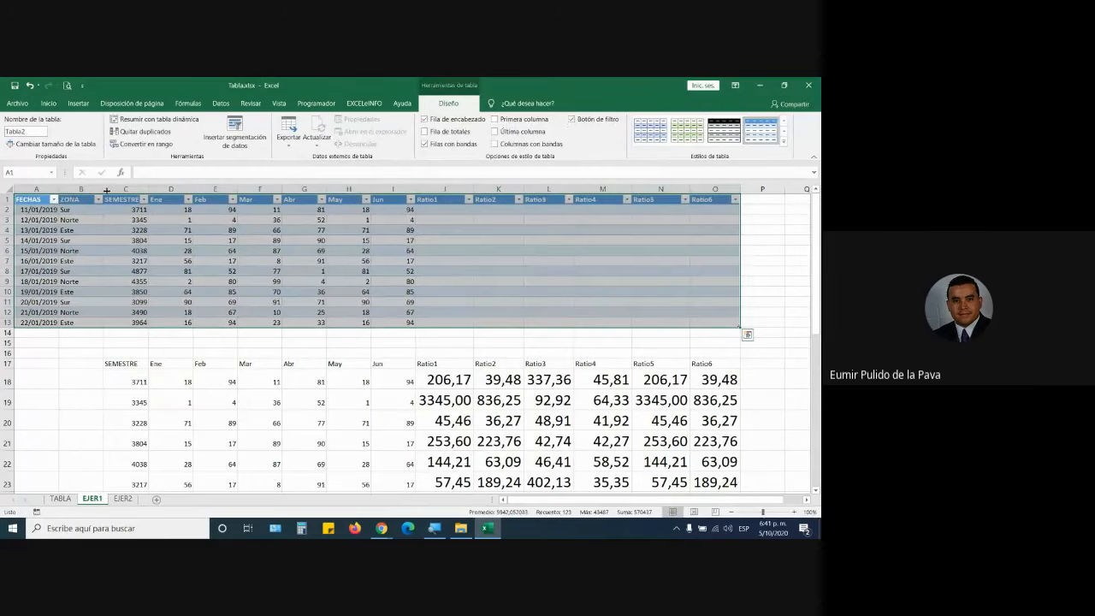
Raise the font of the empty Ratio cells J2:O13 to size 16.
left_click_drag(416, 210, 718, 325)
left_click(48, 103)
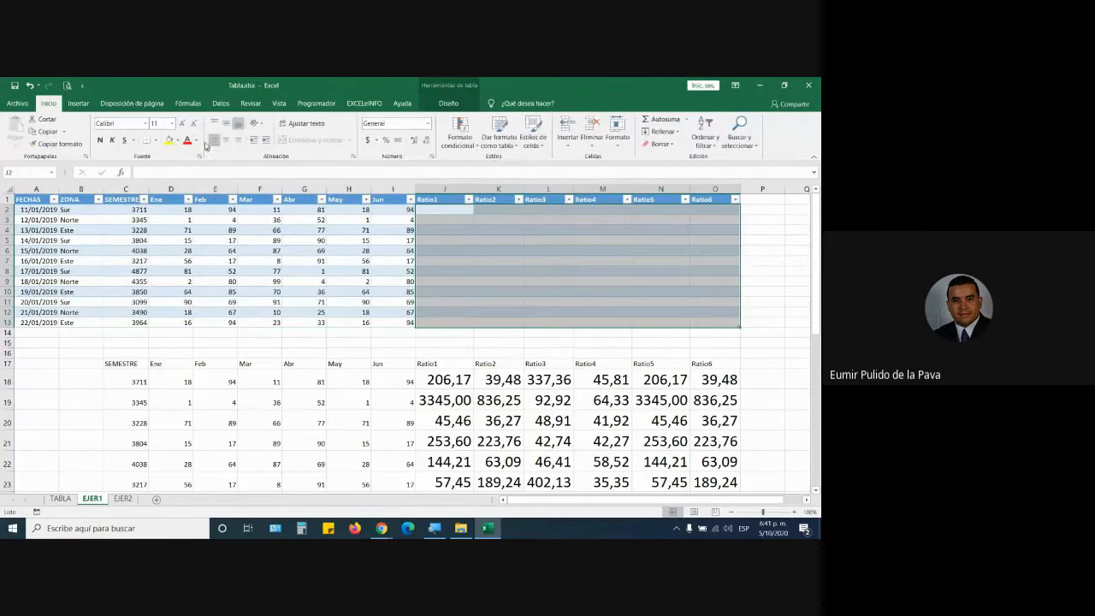
left_click(182, 124)
left_click(182, 124)
left_click(182, 124)
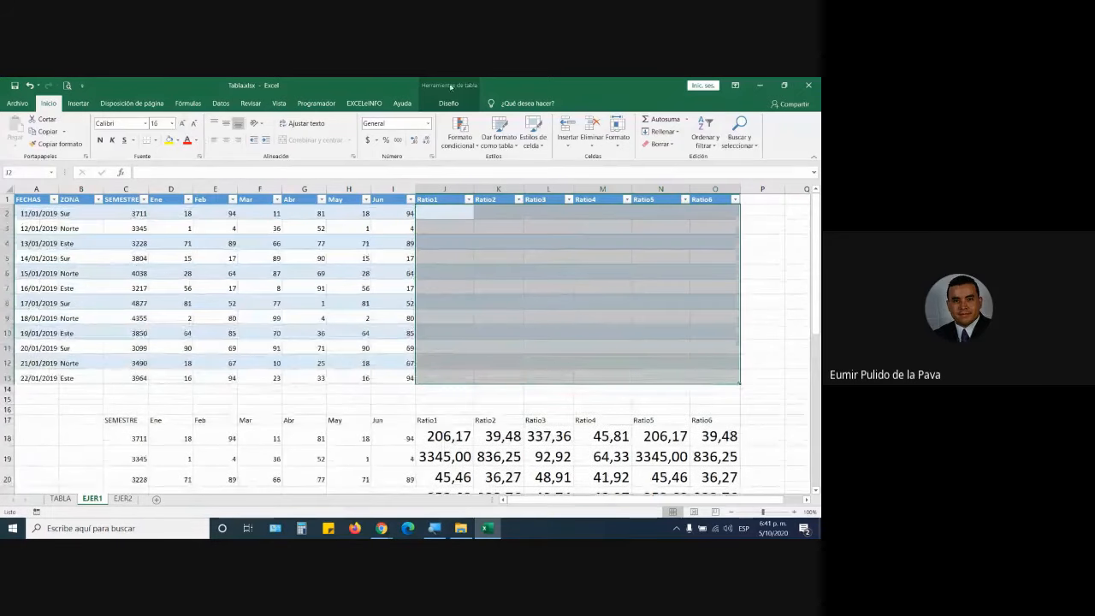
left_click(456, 213)
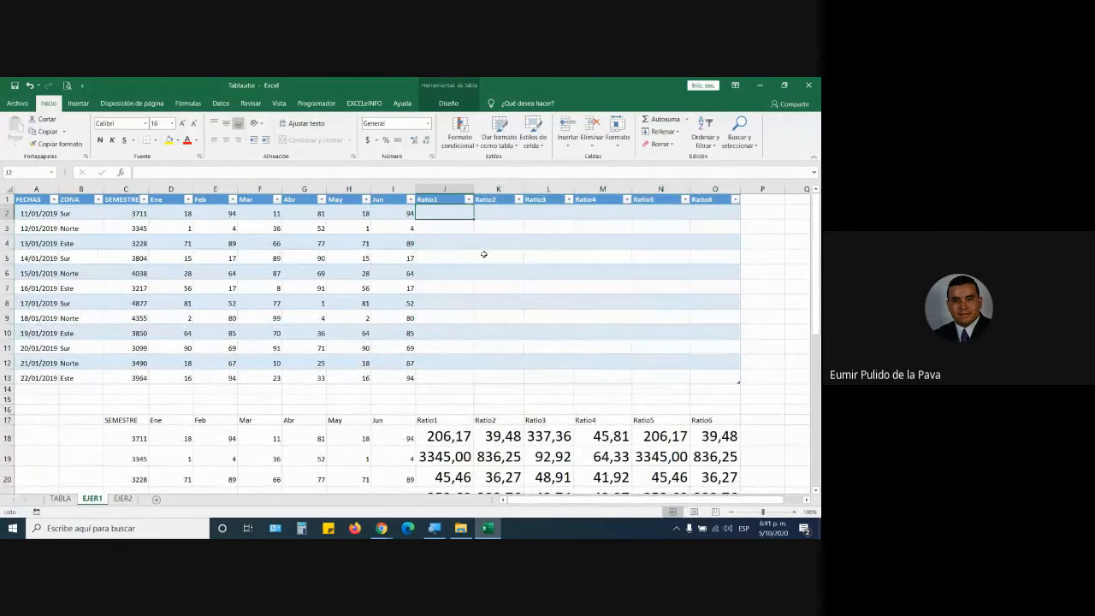
type("=")
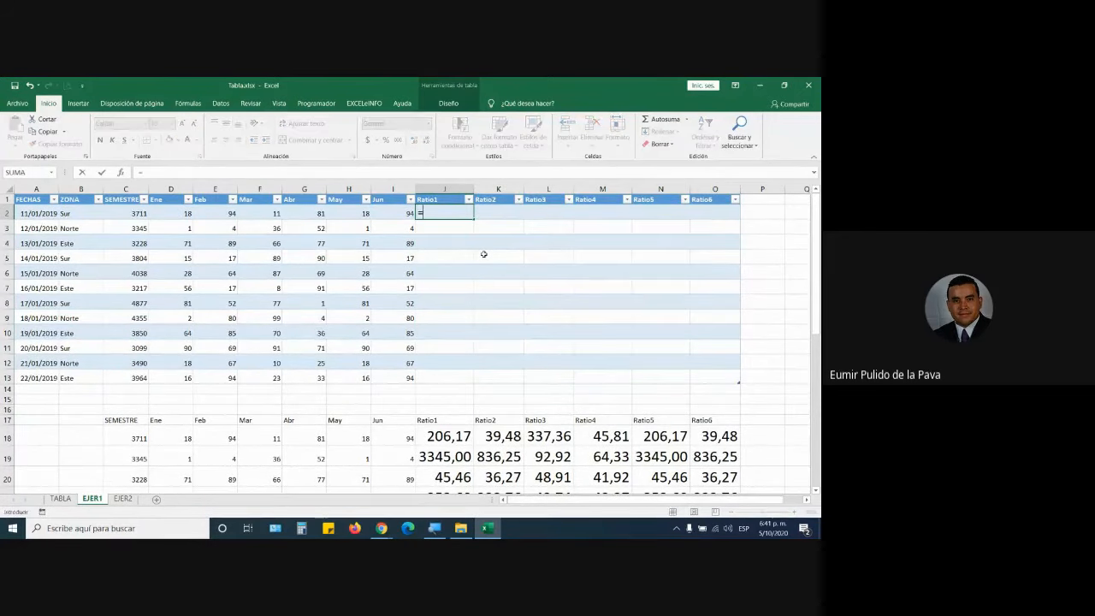
left_click(131, 214)
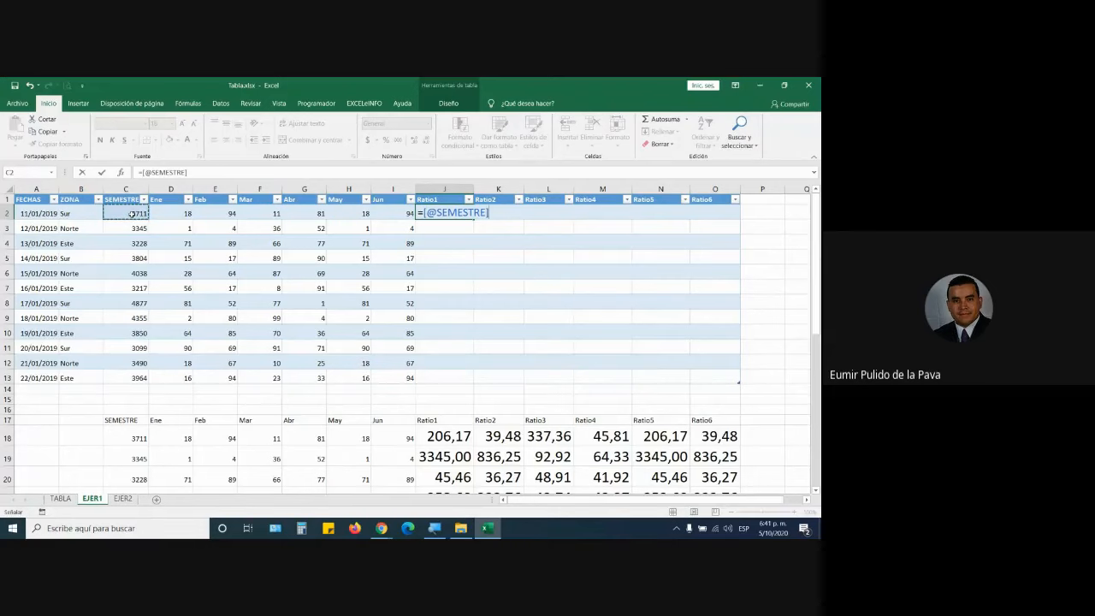
type("/")
left_click(176, 211)
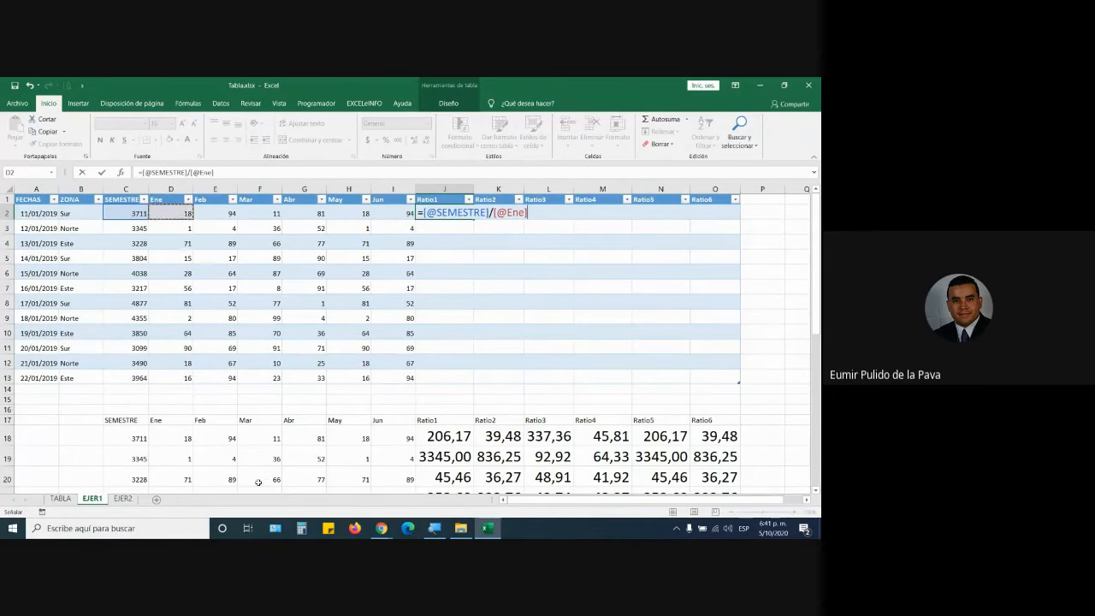
left_click(435, 528)
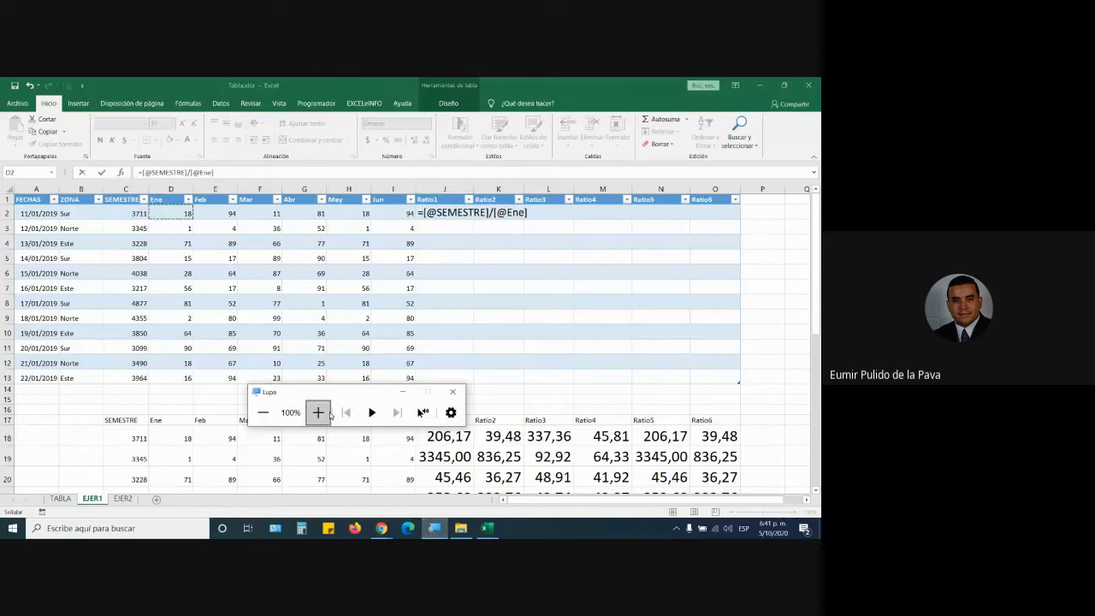
left_click(329, 414)
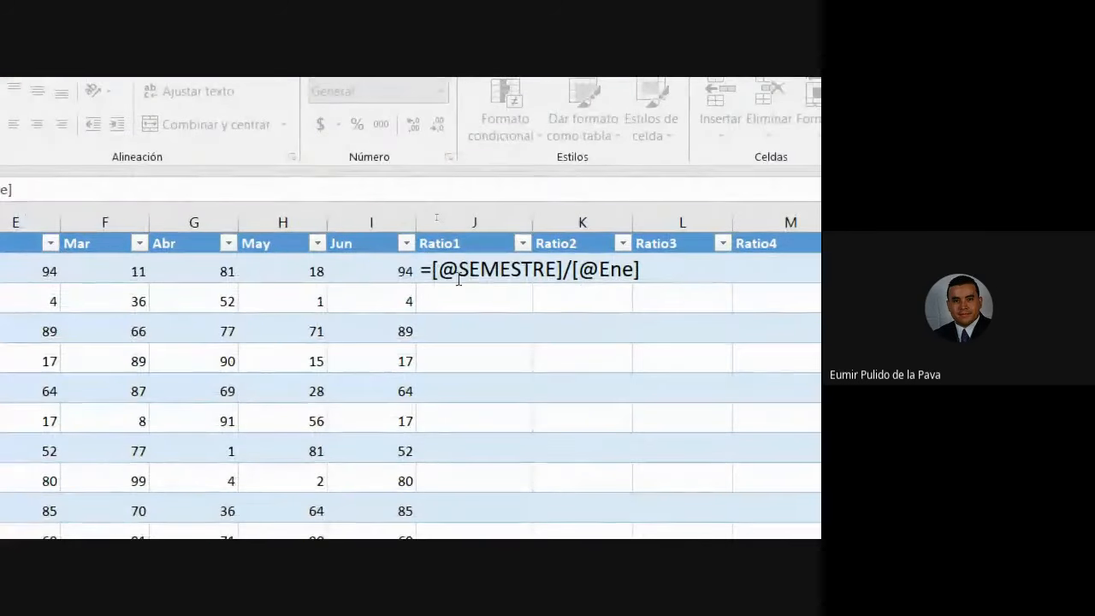
left_click(436, 271)
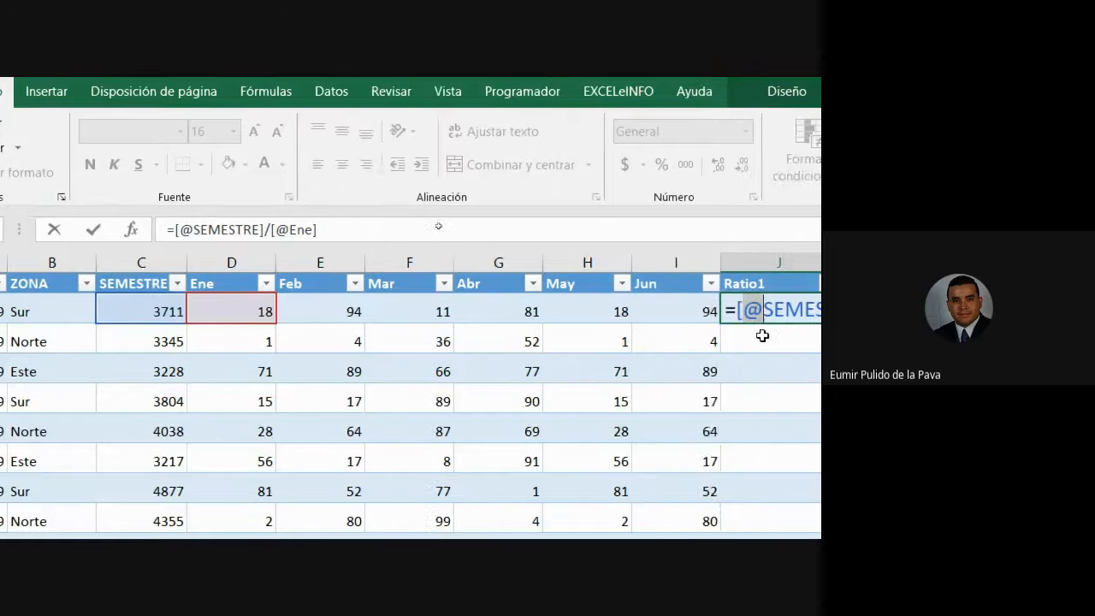
left_click_drag(564, 309, 582, 310)
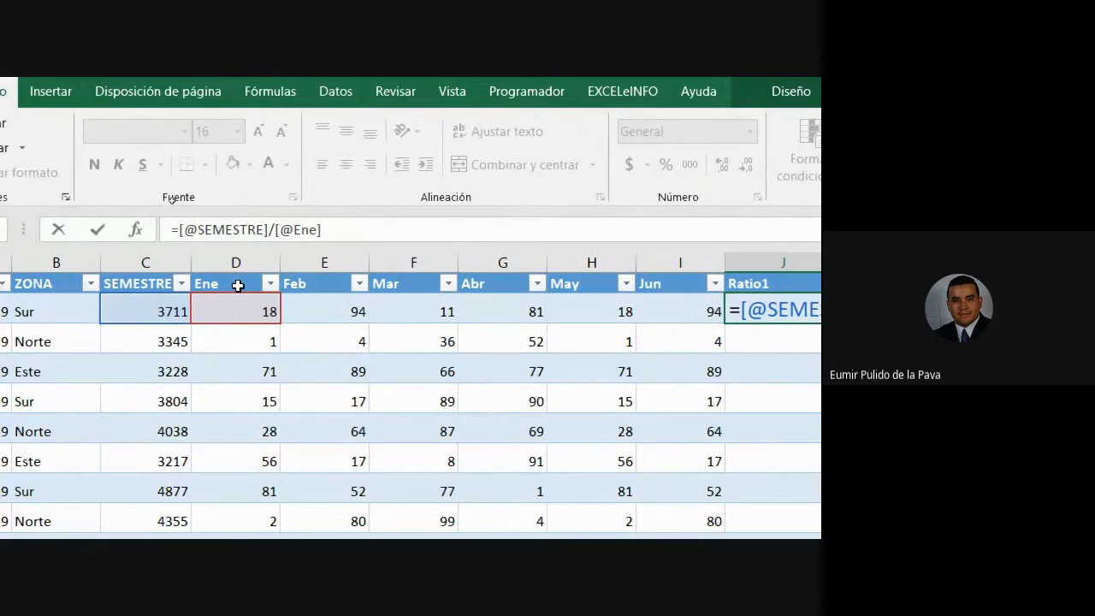
key("Return")
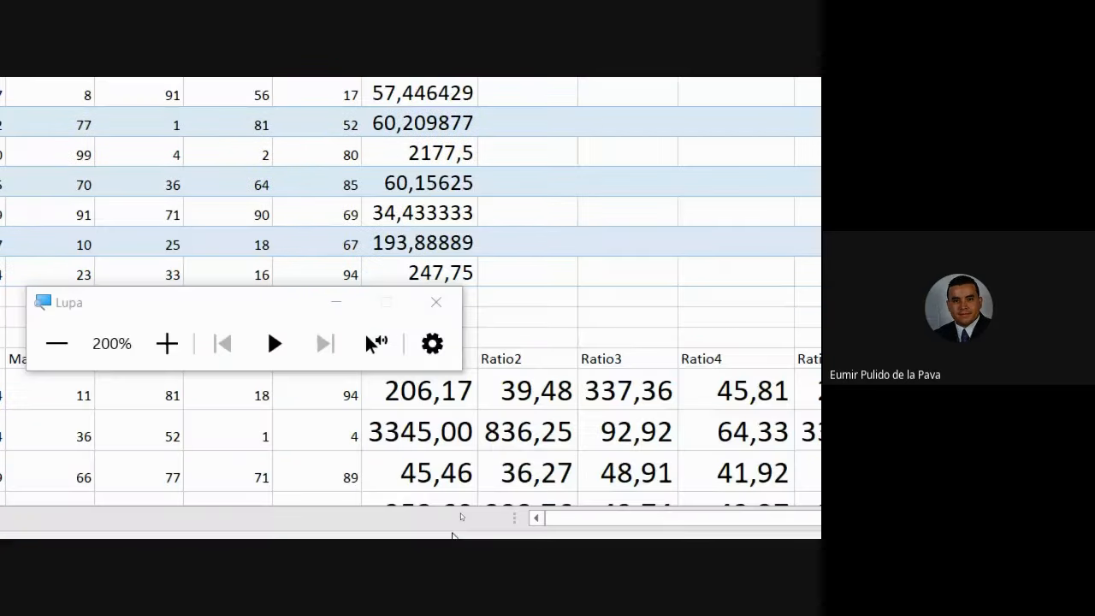
Reduce the table's Ratio1 results J2:J13 to two decimals.
left_click(345, 293)
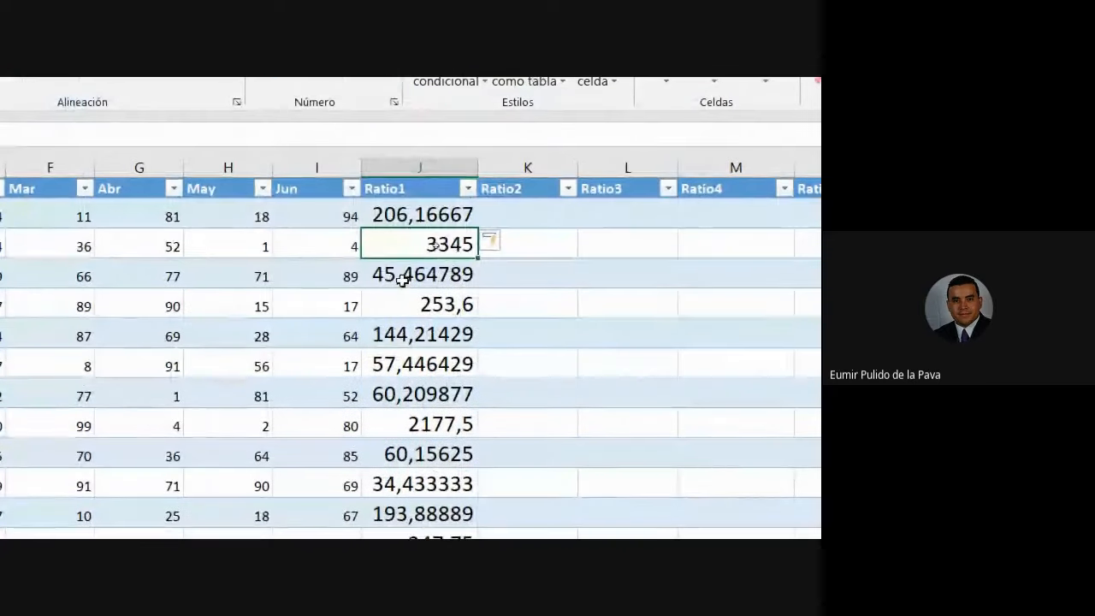
left_click_drag(436, 215, 424, 444)
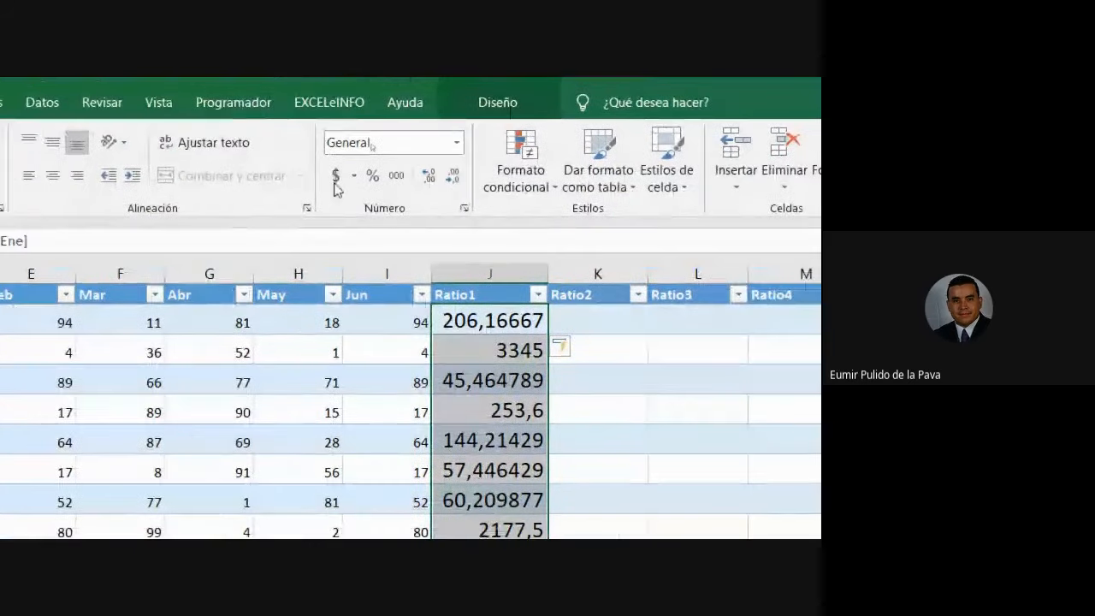
left_click(452, 178)
left_click(452, 178)
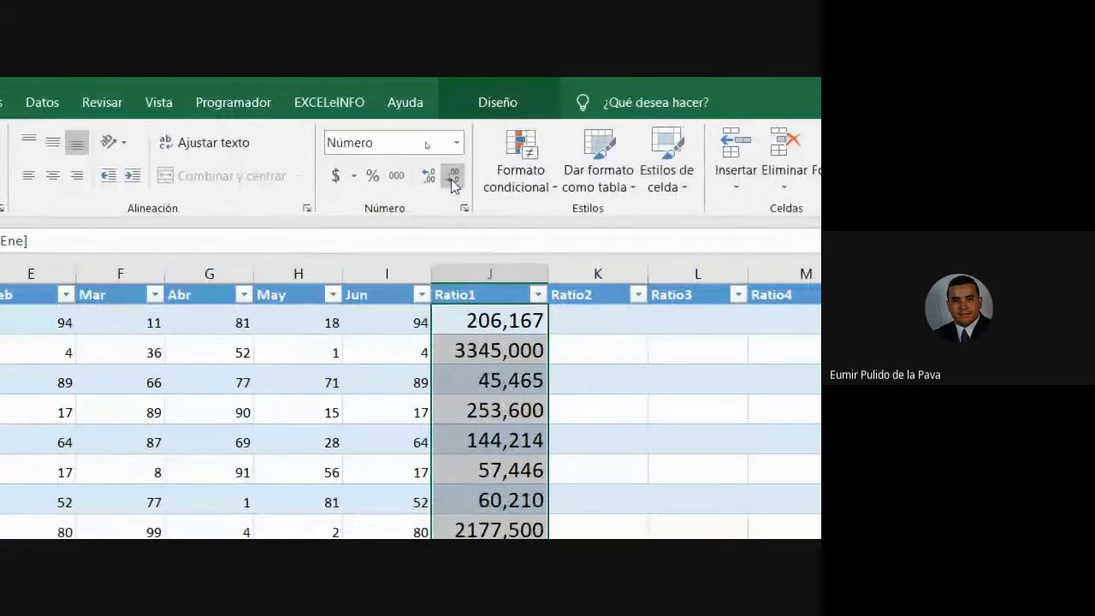
left_click(452, 178)
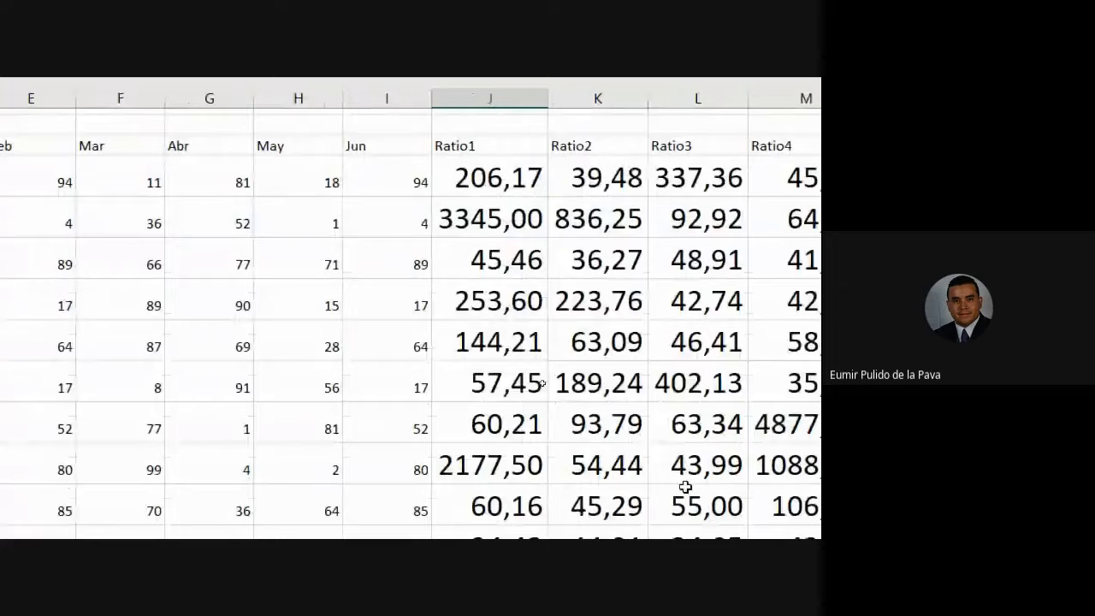
Open the lower range's Ratio1 formula =$C18/D18 for comparison.
scroll(685, 486, "down", 2)
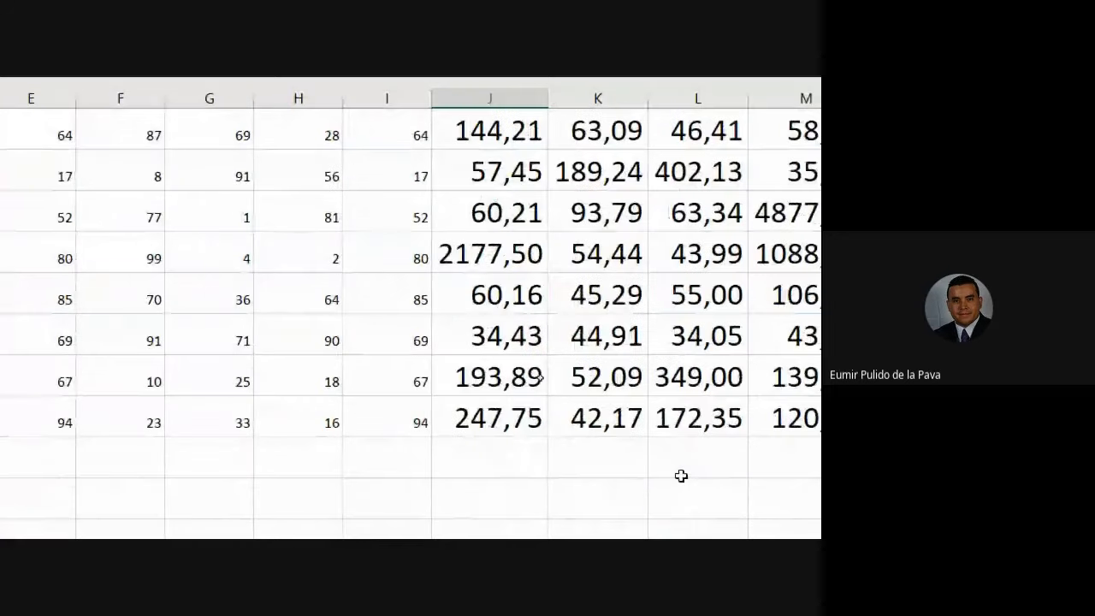
scroll(681, 478, "up", 5)
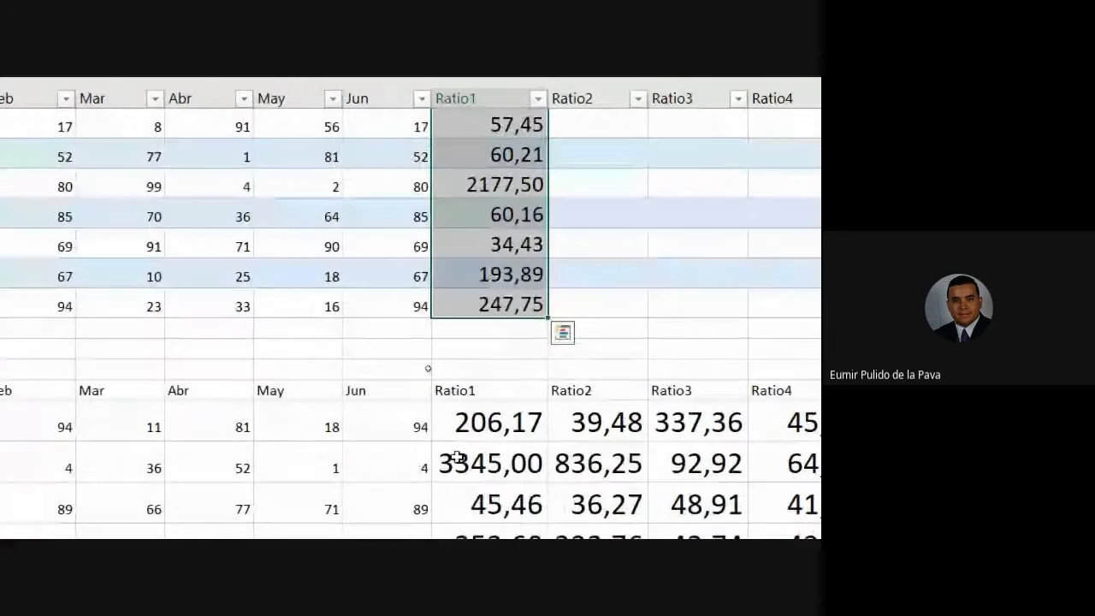
double_click(501, 432)
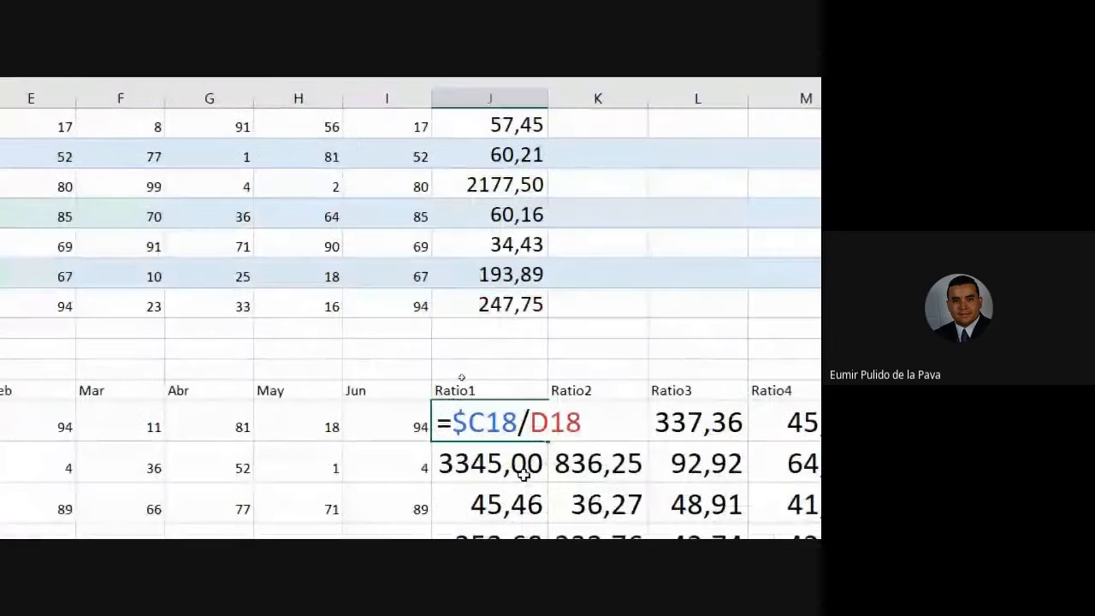
Compare with the table's structured Ratio1 formula and fill it across to Ratio6.
left_click_drag(441, 430, 591, 429)
scroll(376, 242, "up", 2)
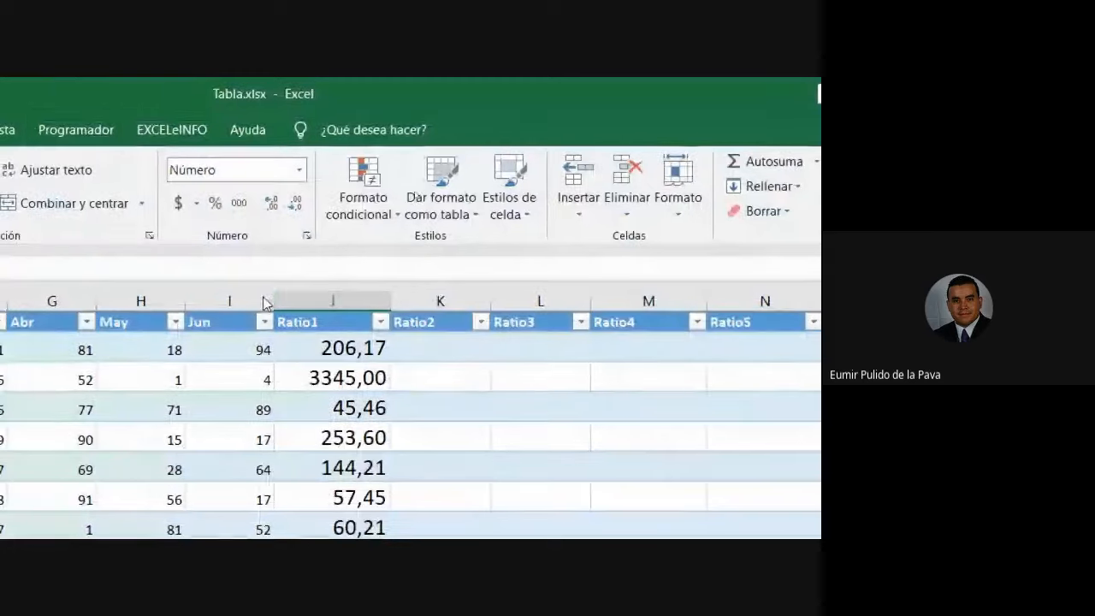
double_click(352, 351)
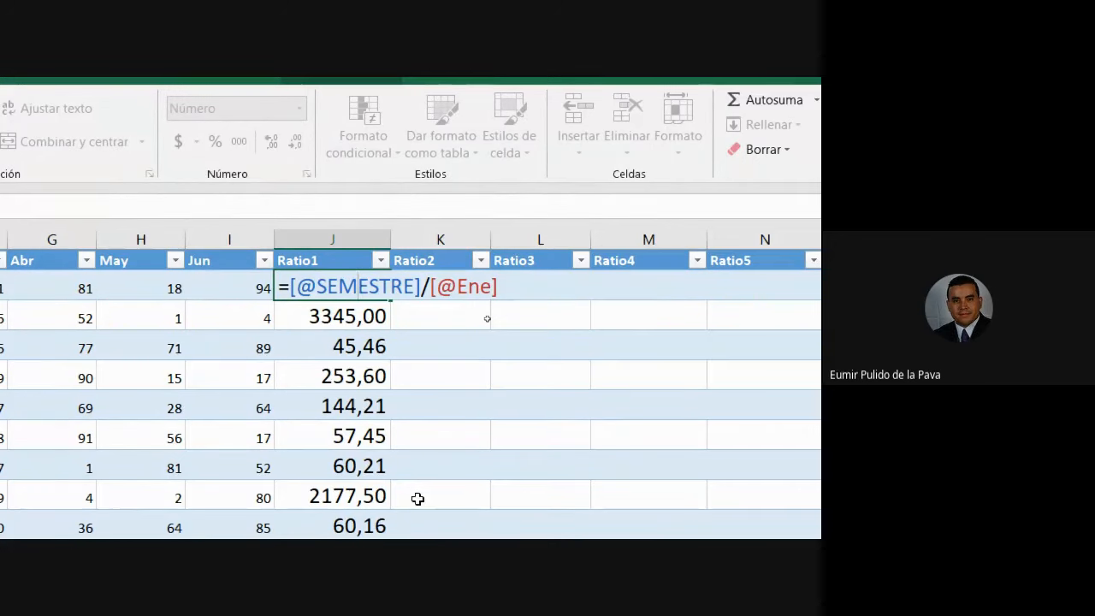
key("Return")
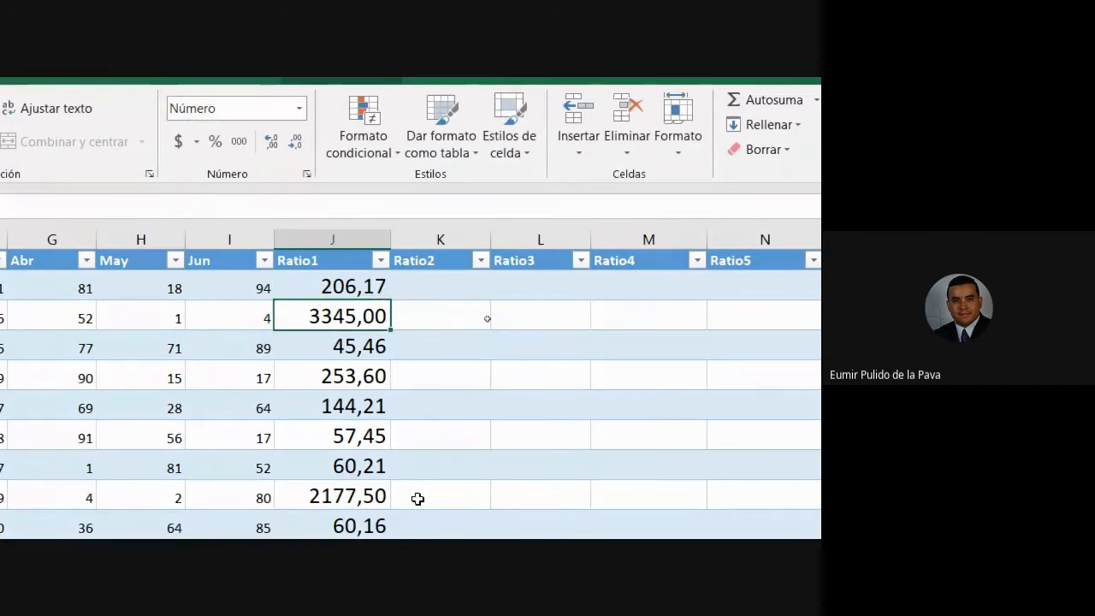
left_click(368, 288)
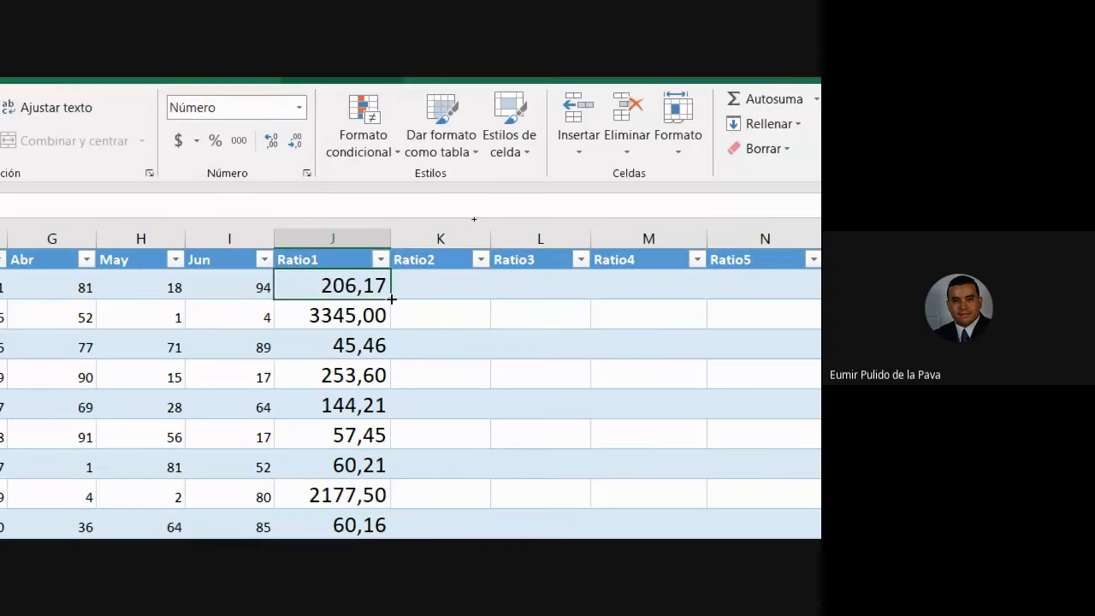
left_click_drag(391, 298, 809, 296)
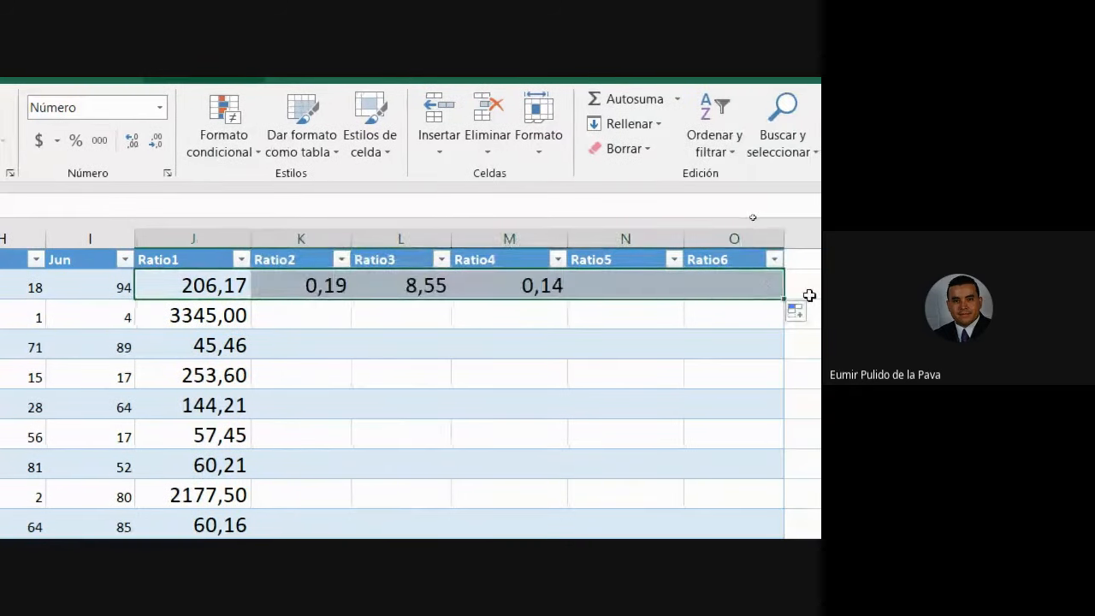
left_click(323, 290)
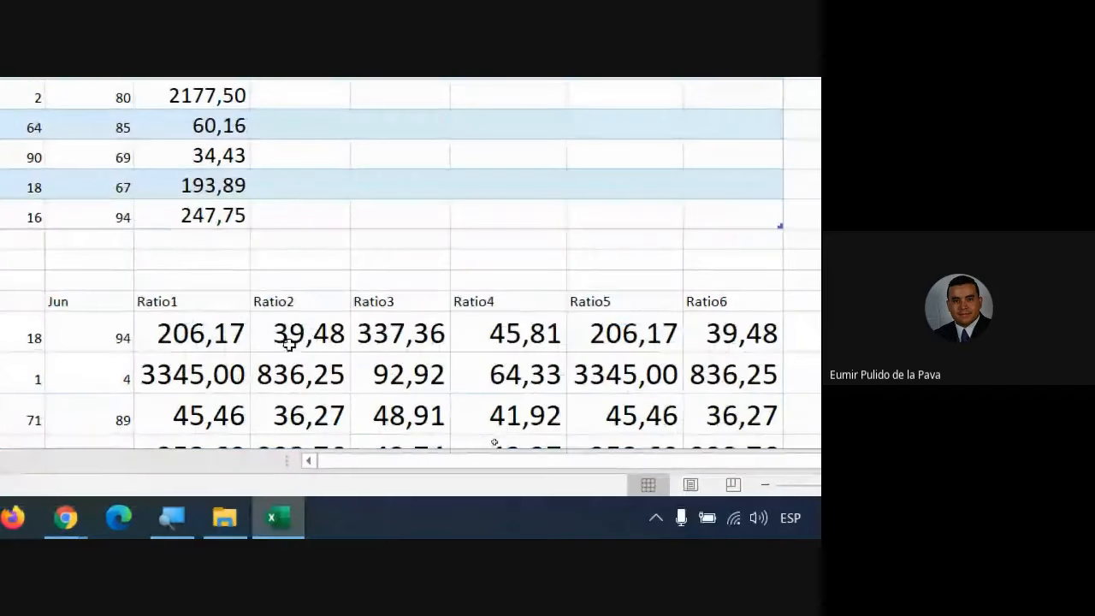
Fill the lower range's =$C18/D18 Ratio1 formula across Ratio2–Ratio6.
double_click(171, 335)
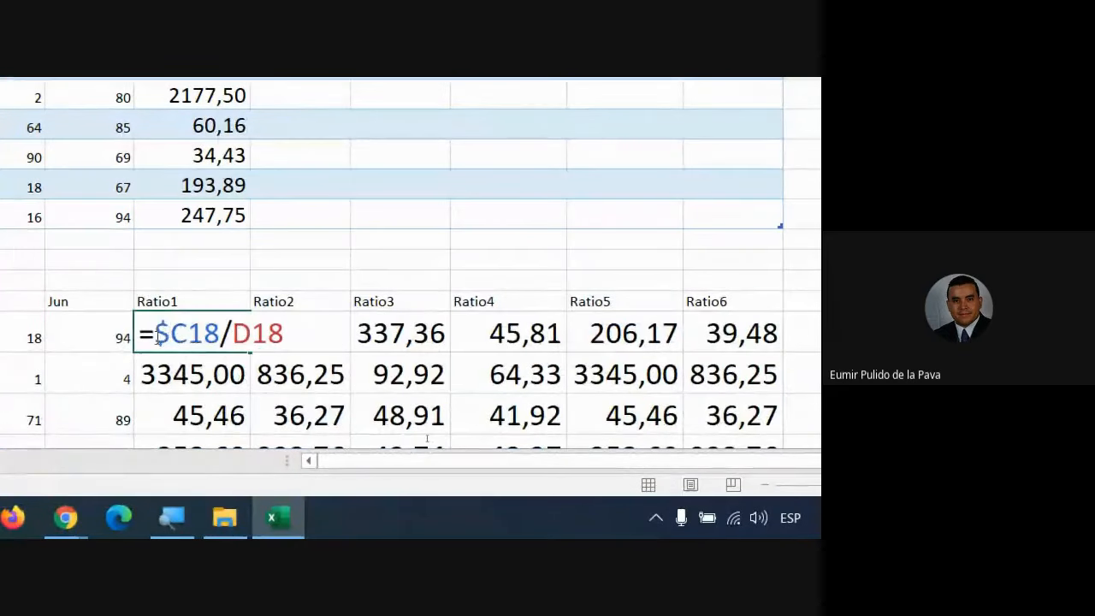
left_click_drag(156, 334, 219, 334)
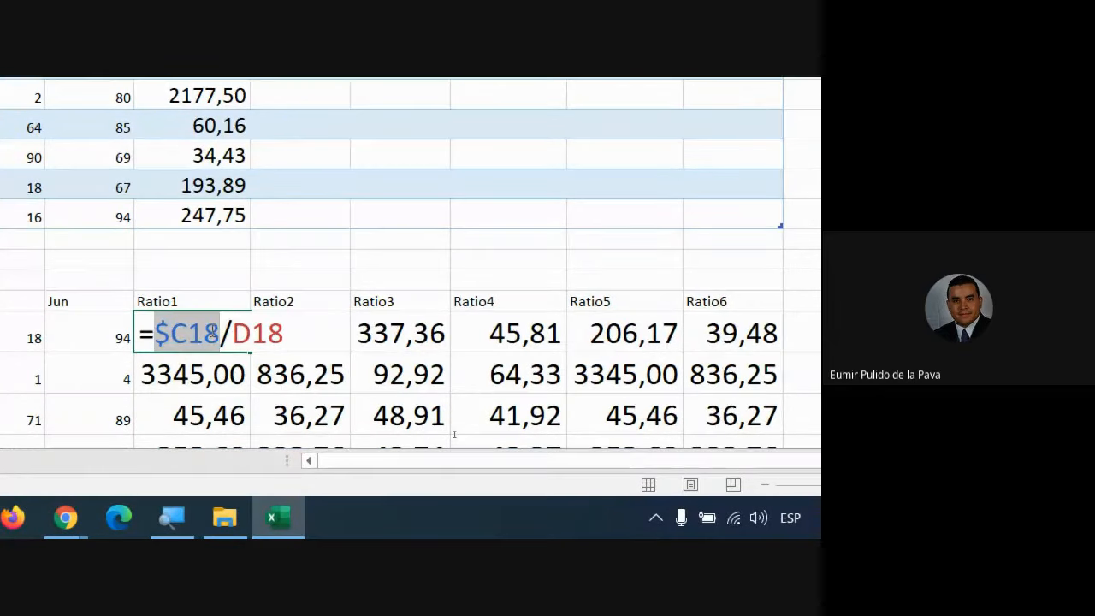
left_click(171, 333)
key("Return")
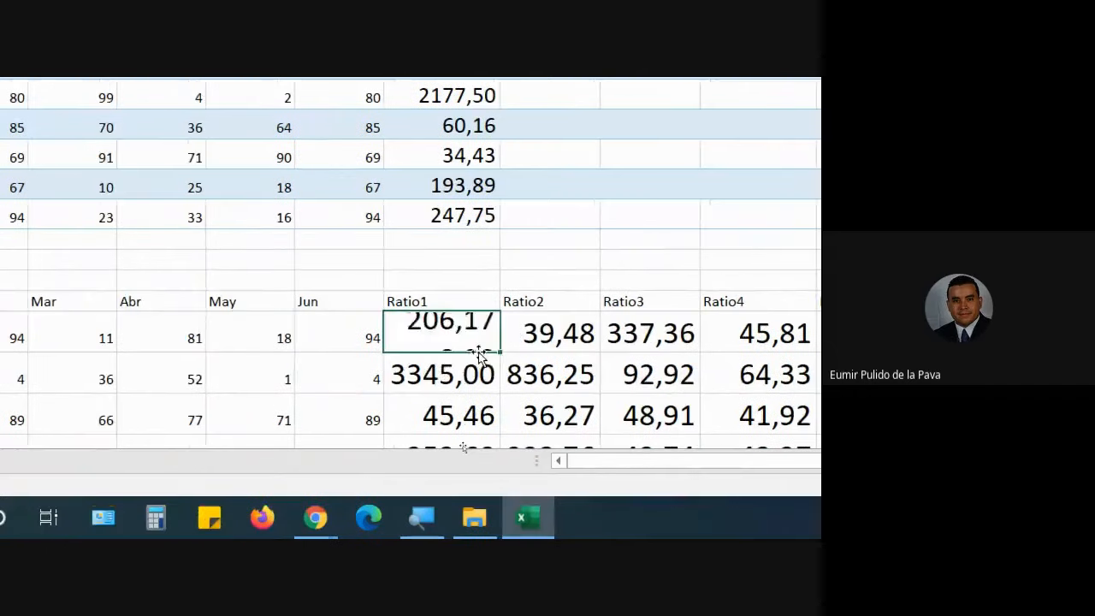
left_click(454, 337)
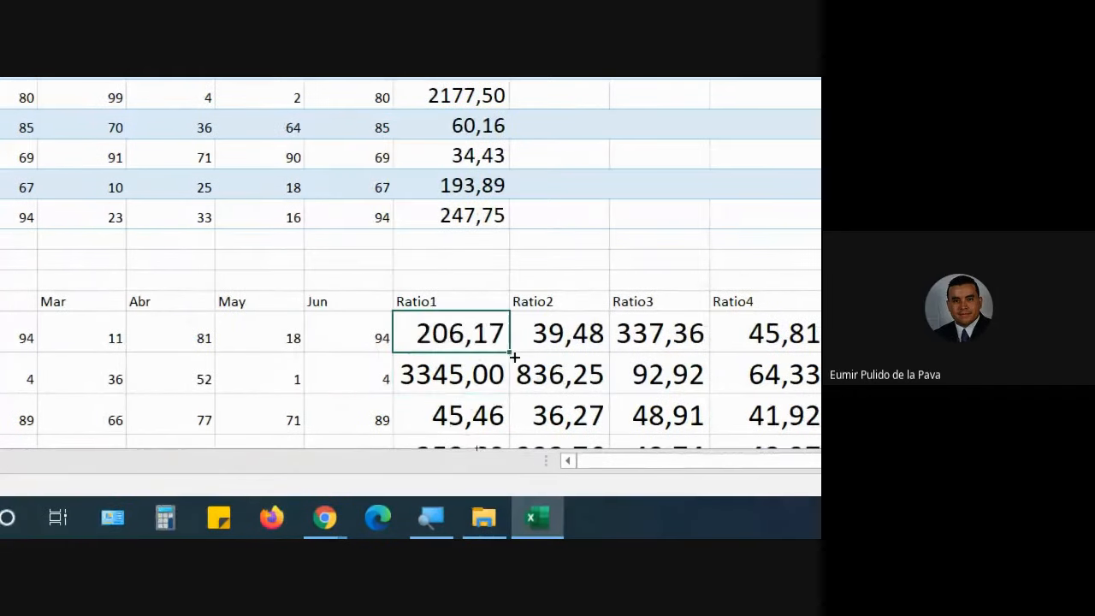
left_click_drag(510, 350, 1055, 352)
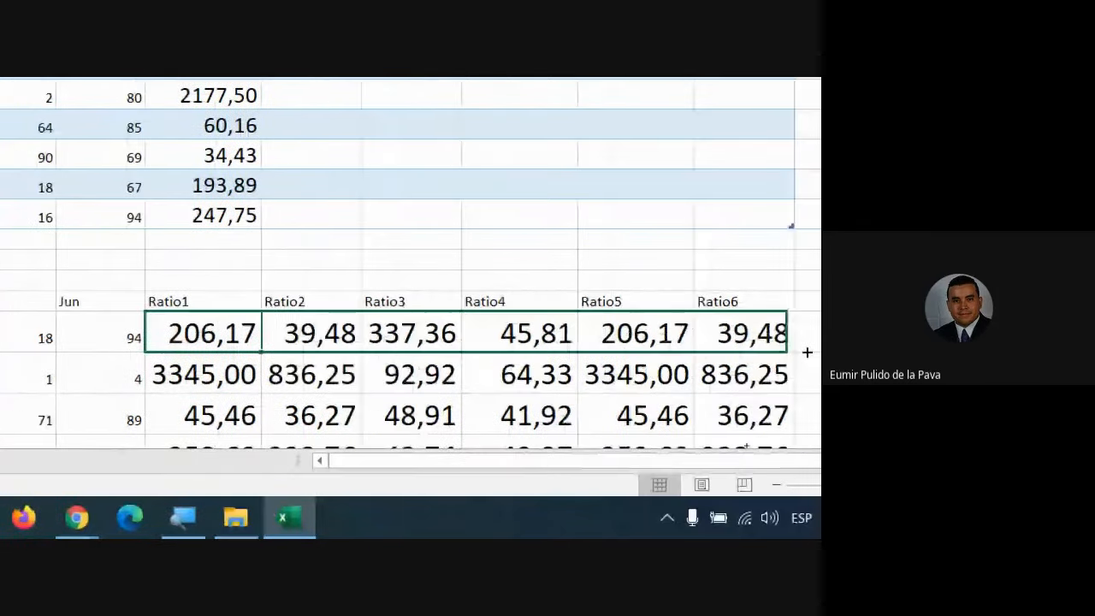
left_click_drag(807, 353, 813, 353)
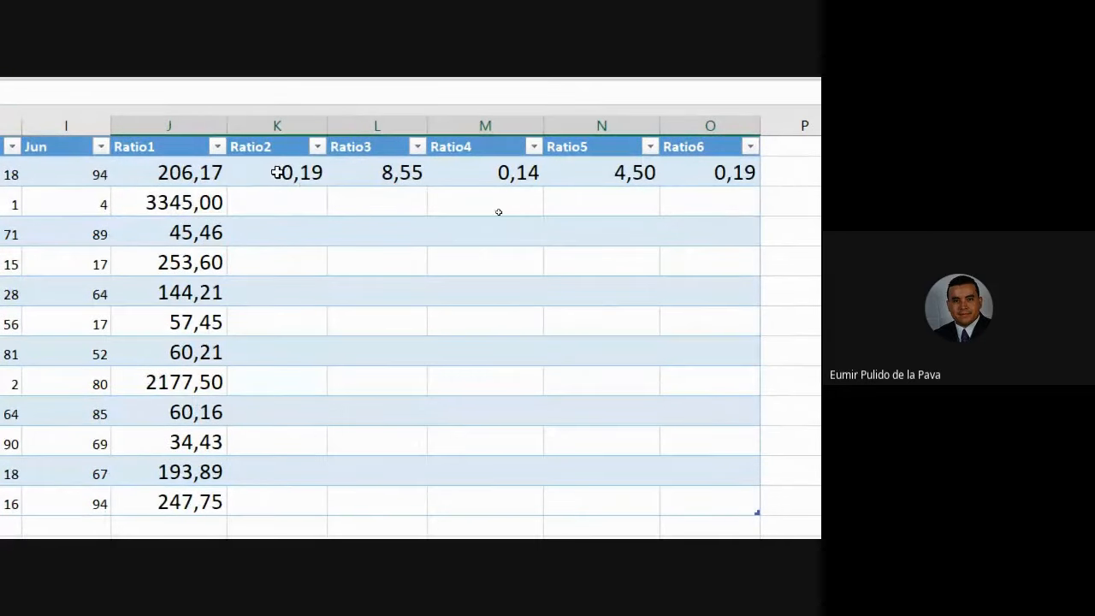
double_click(277, 173)
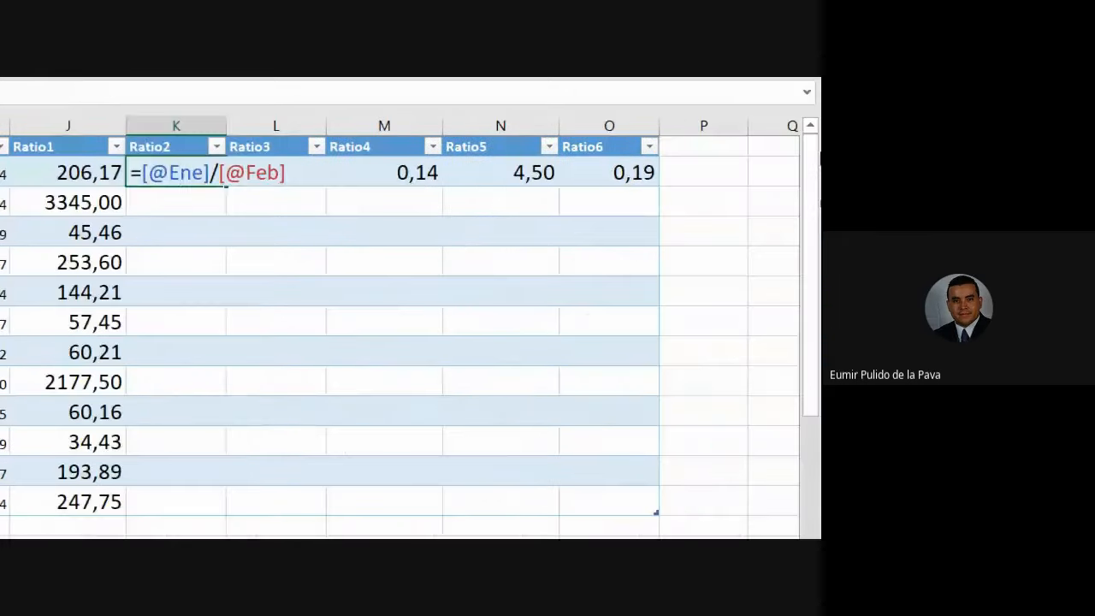
key("ctrl+Return")
double_click(624, 173)
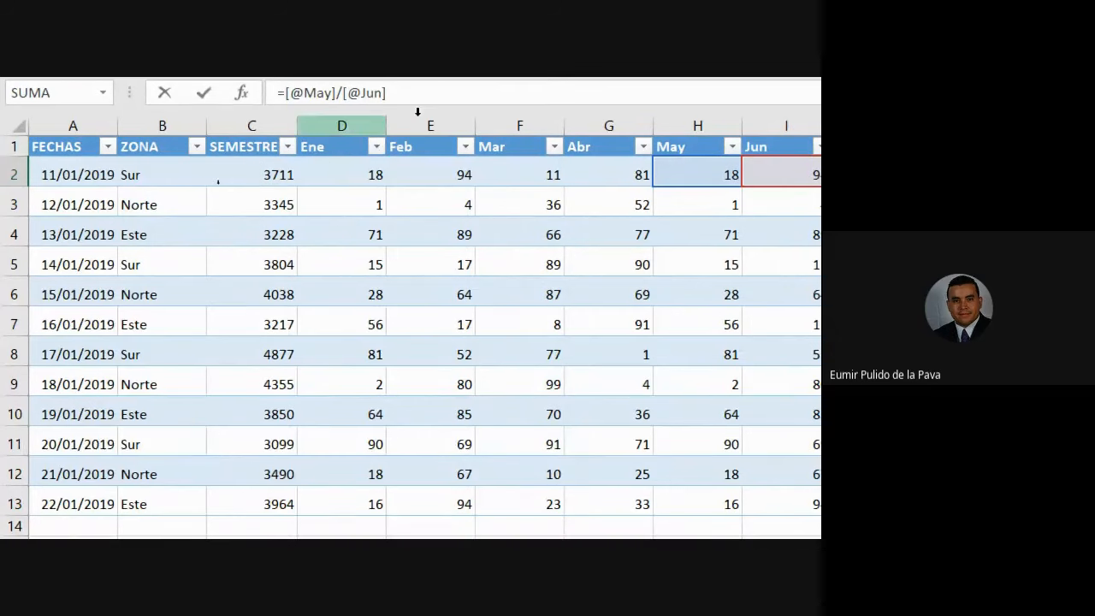
key("Return")
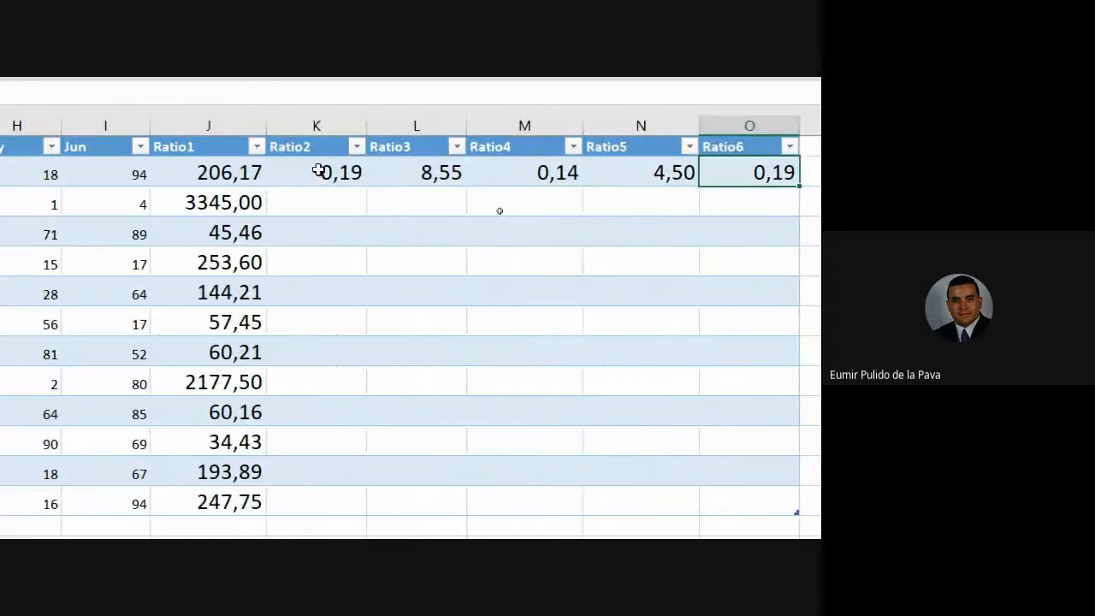
left_click_drag(318, 172, 756, 171)
Clear the copied results, anchor the lower Ratio1 formula as =$C18/D18 and fill it across Ratio2–Ratio6.
key("Delete")
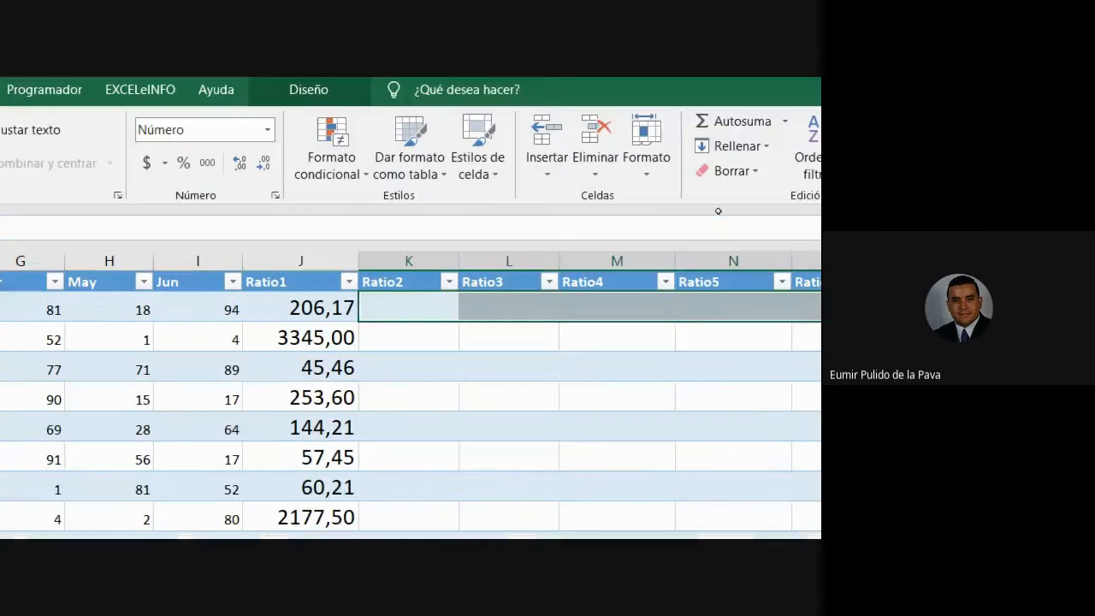
left_click(218, 171)
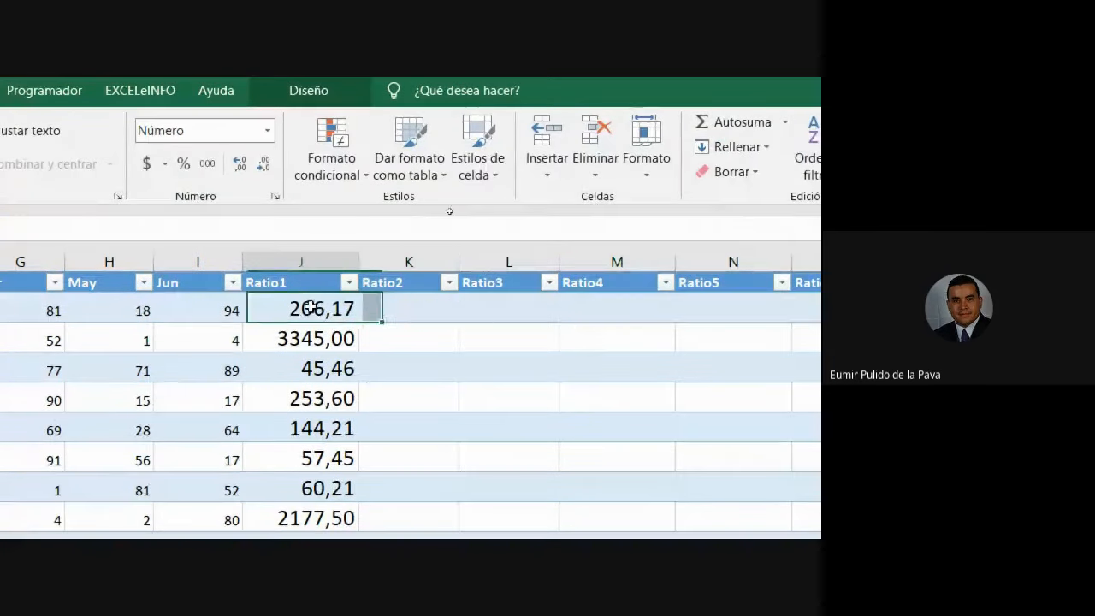
double_click(310, 308)
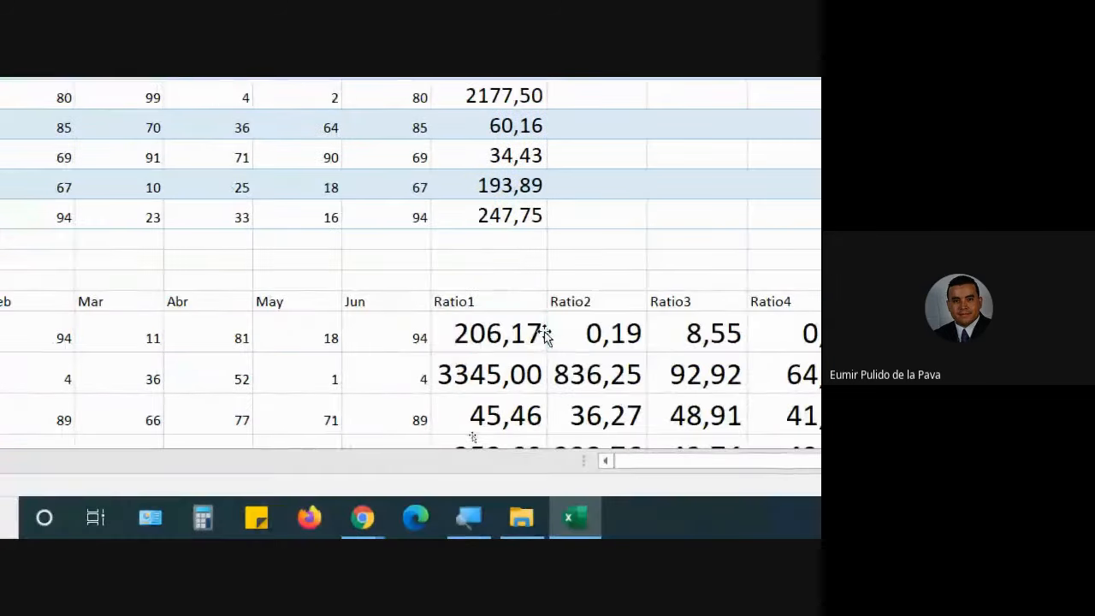
double_click(496, 334)
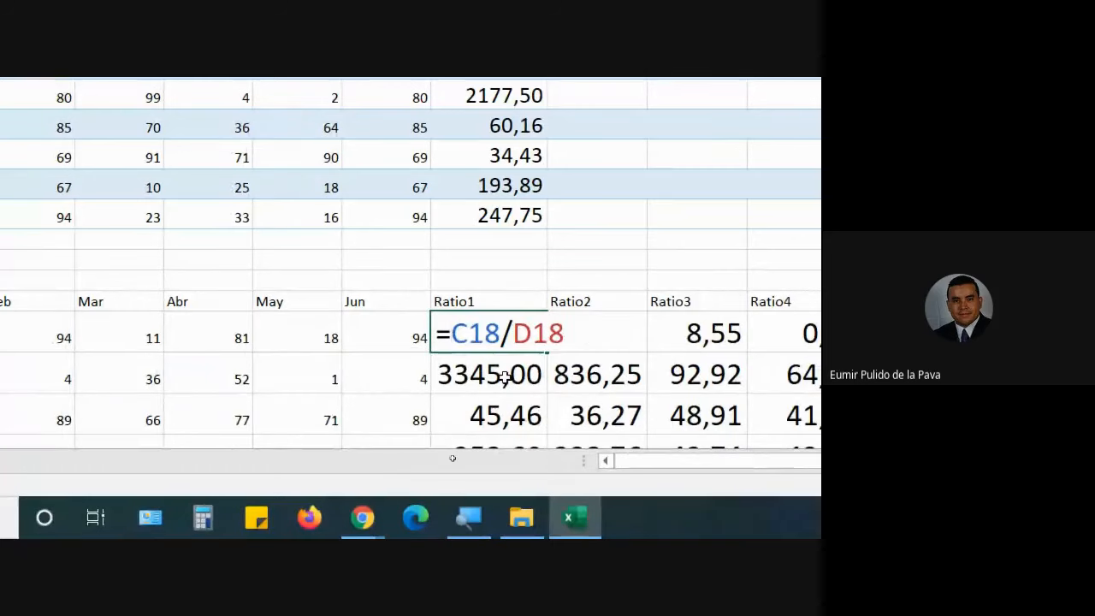
key("F4")
key("F4")
key("F4")
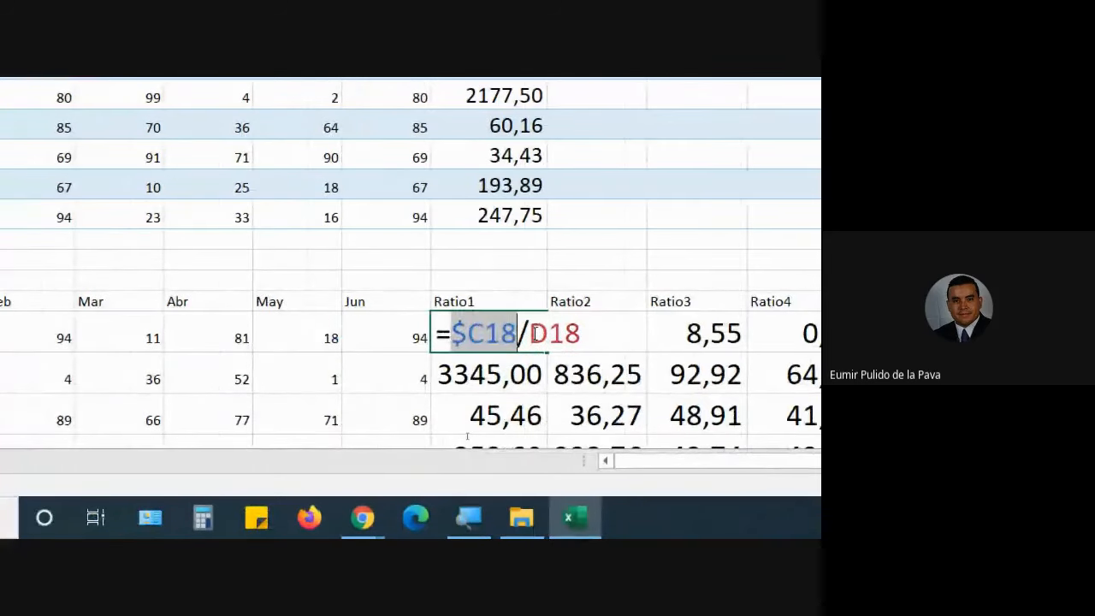
key("Return")
key("Up")
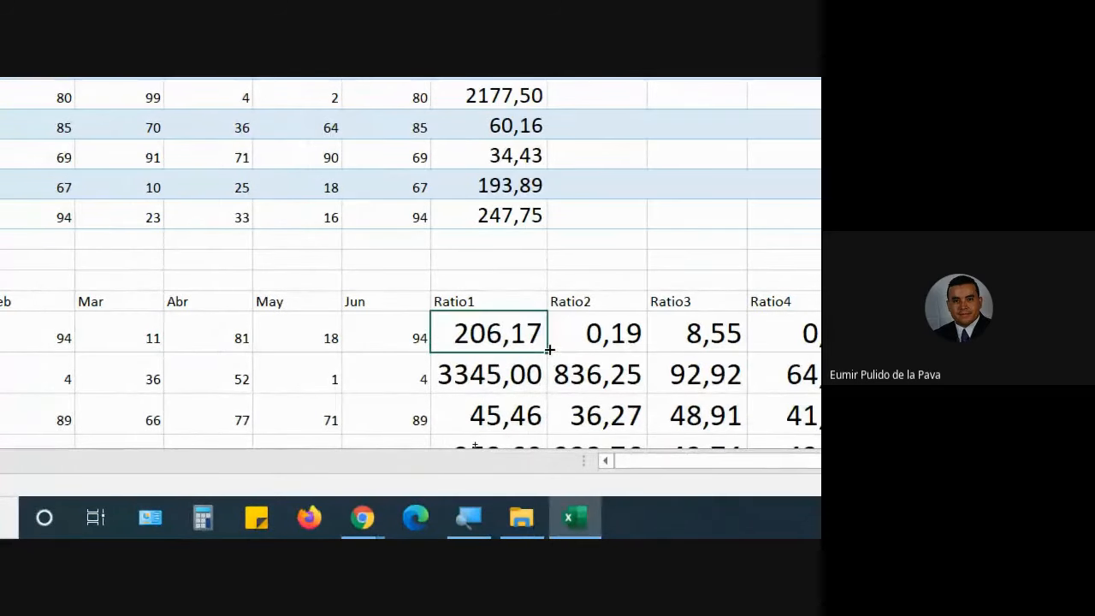
left_click_drag(549, 349, 1079, 351)
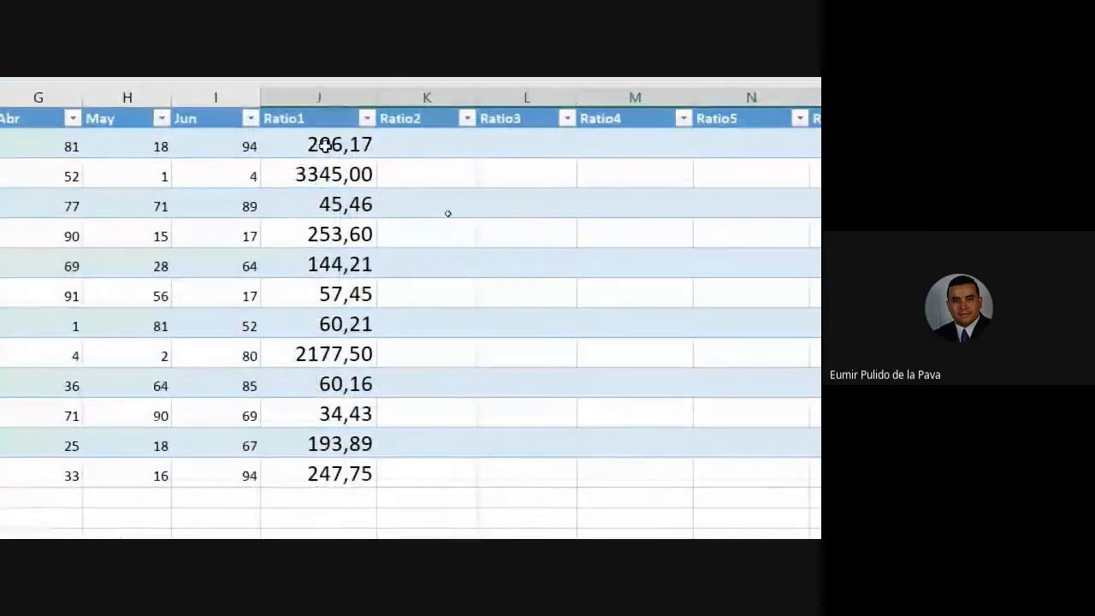
double_click(323, 145)
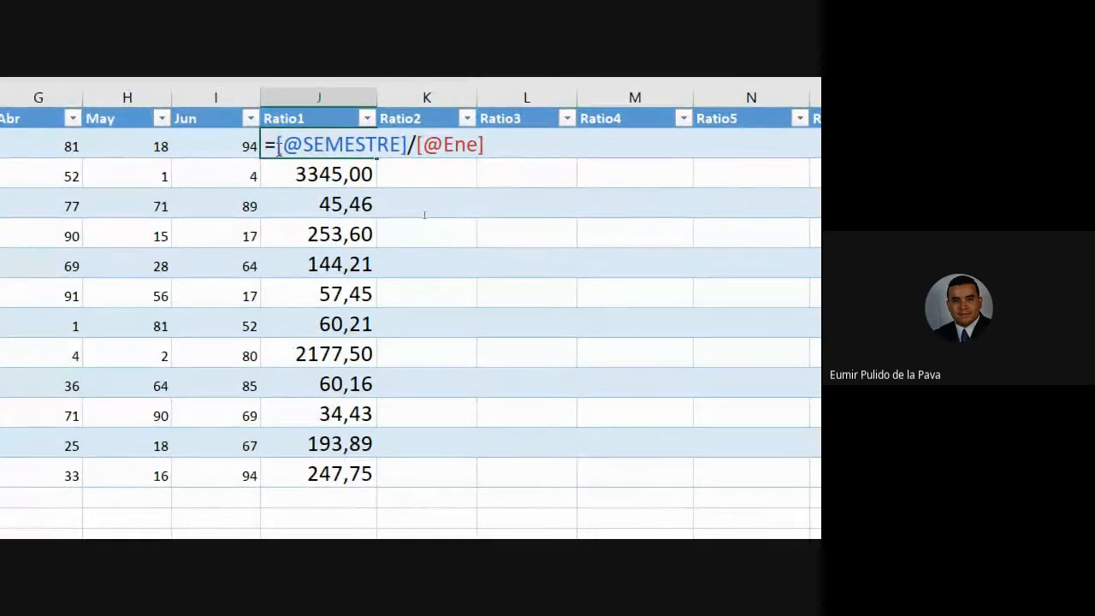
left_click(277, 148)
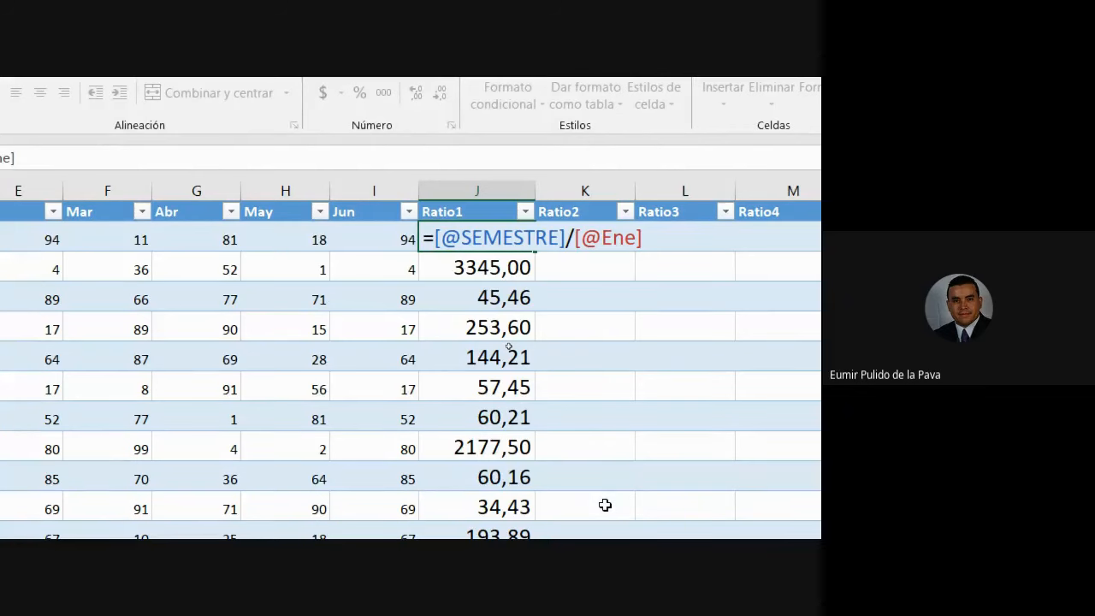
left_click_drag(434, 238, 576, 238)
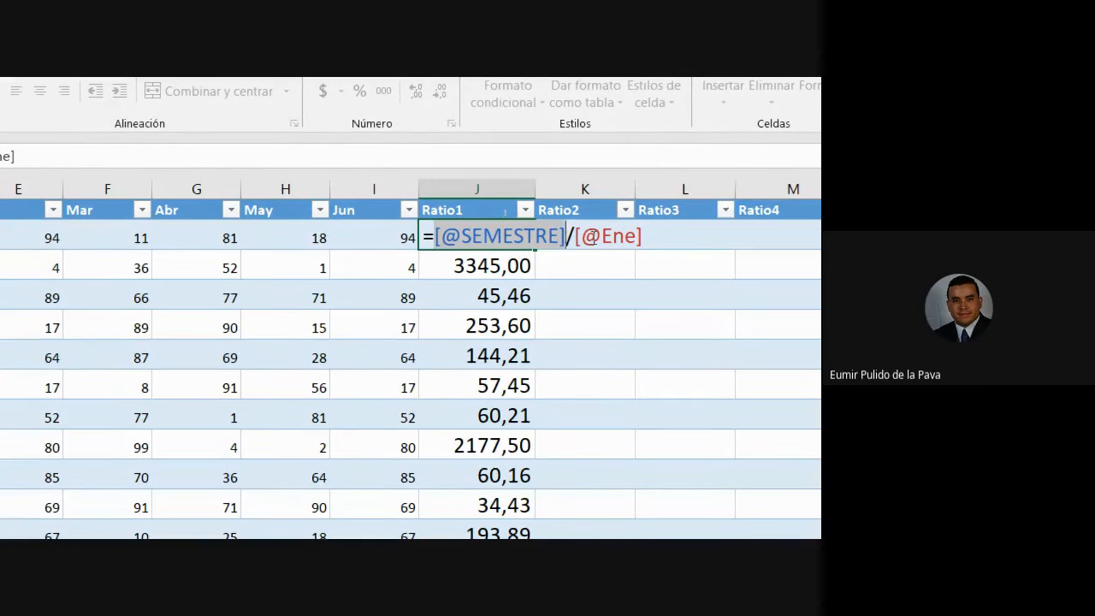
key("Return")
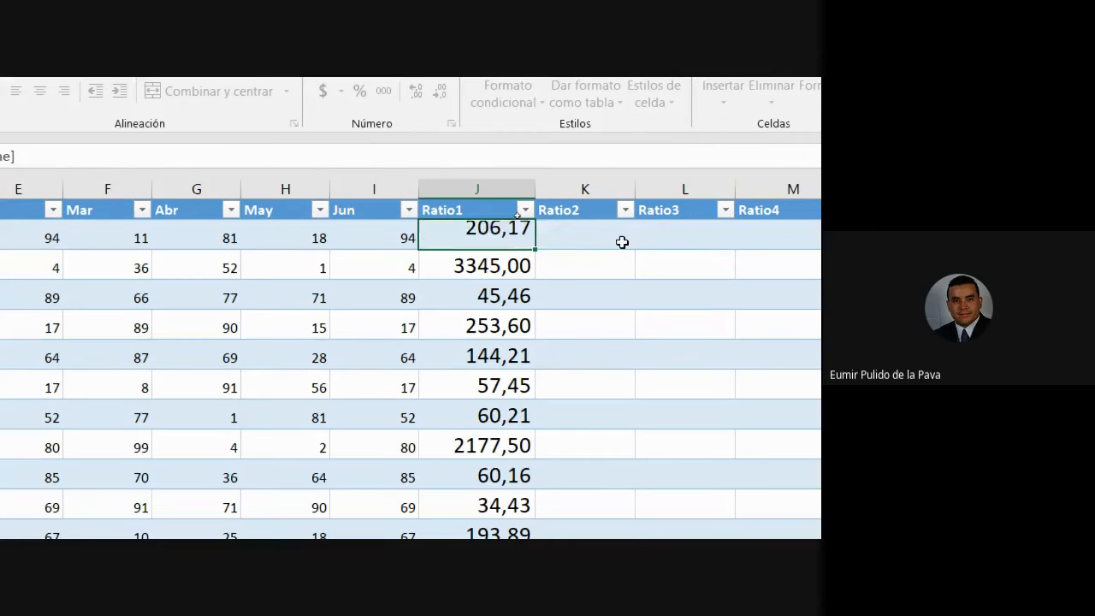
left_click(469, 228)
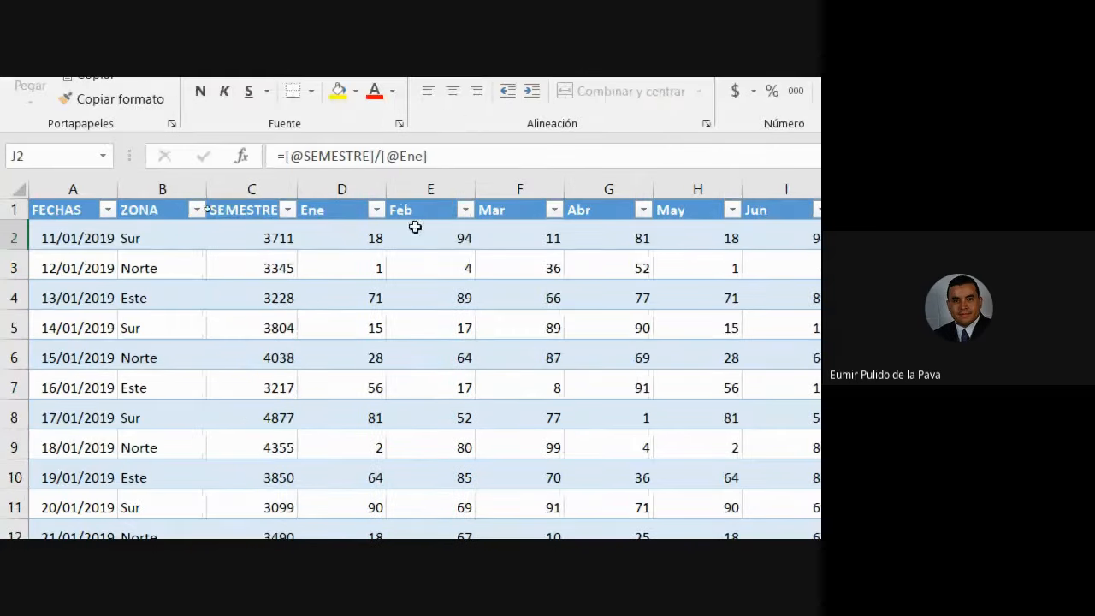
left_click(416, 236)
left_click(516, 229)
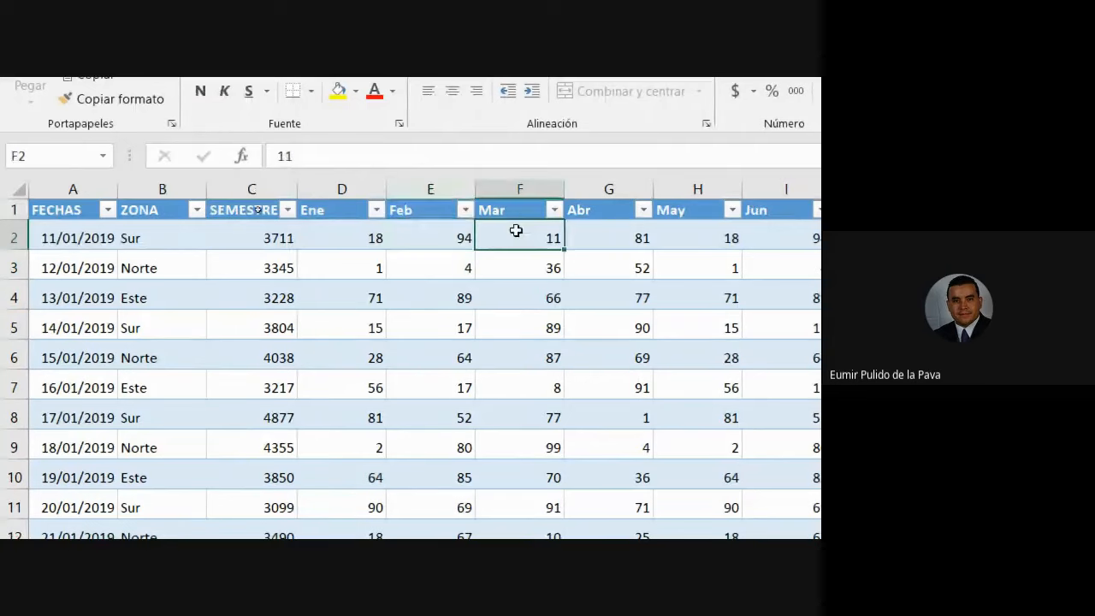
left_click(591, 230)
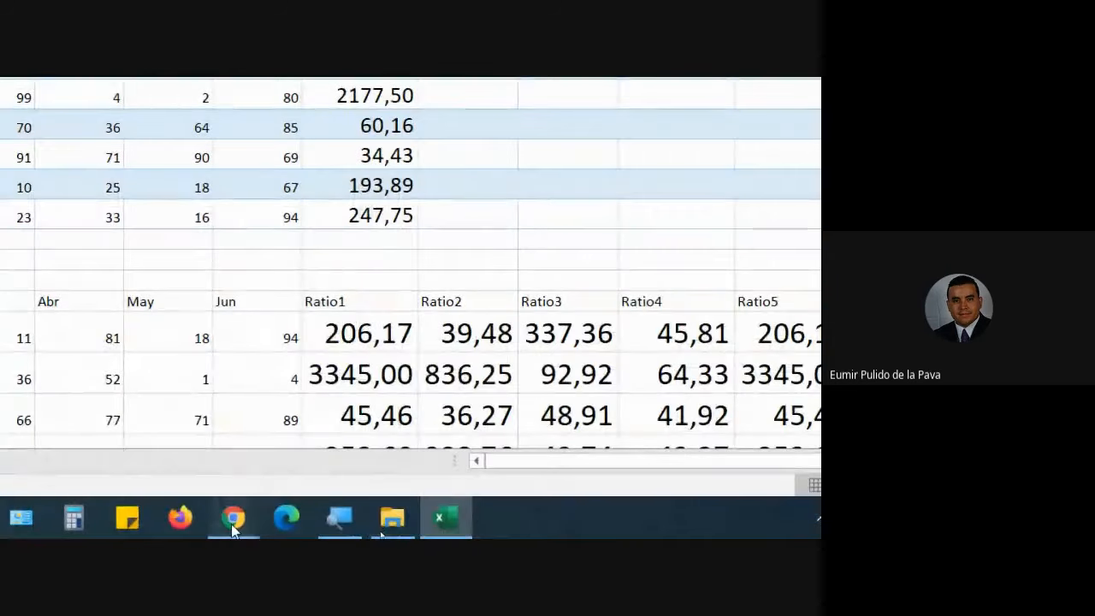
Admit the participant waiting in the Meet call and return to the workbook.
left_click(233, 517)
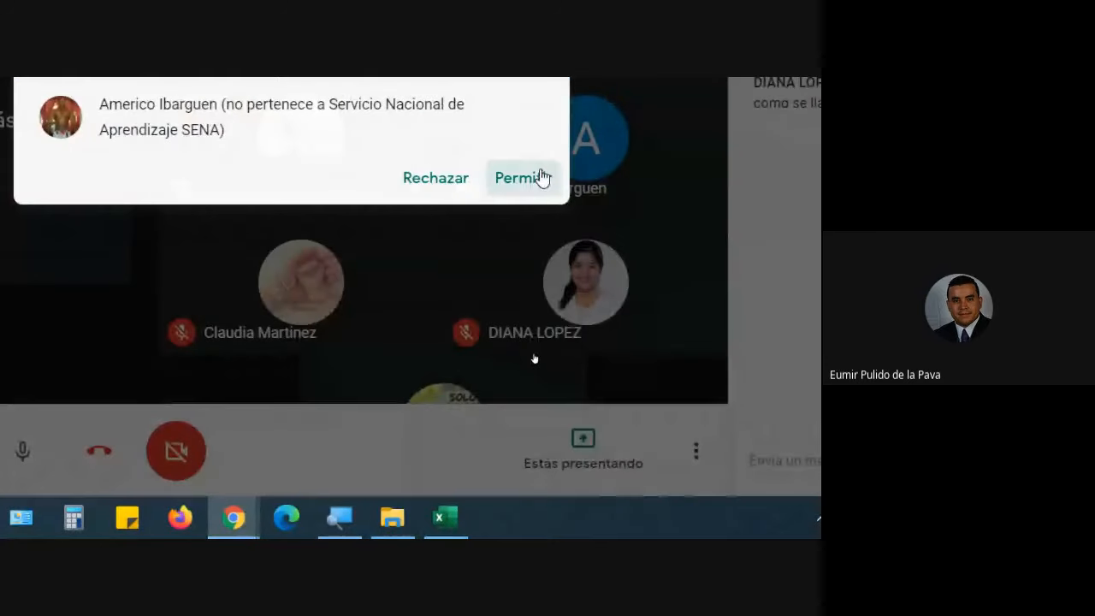
left_click(537, 176)
left_click(445, 517)
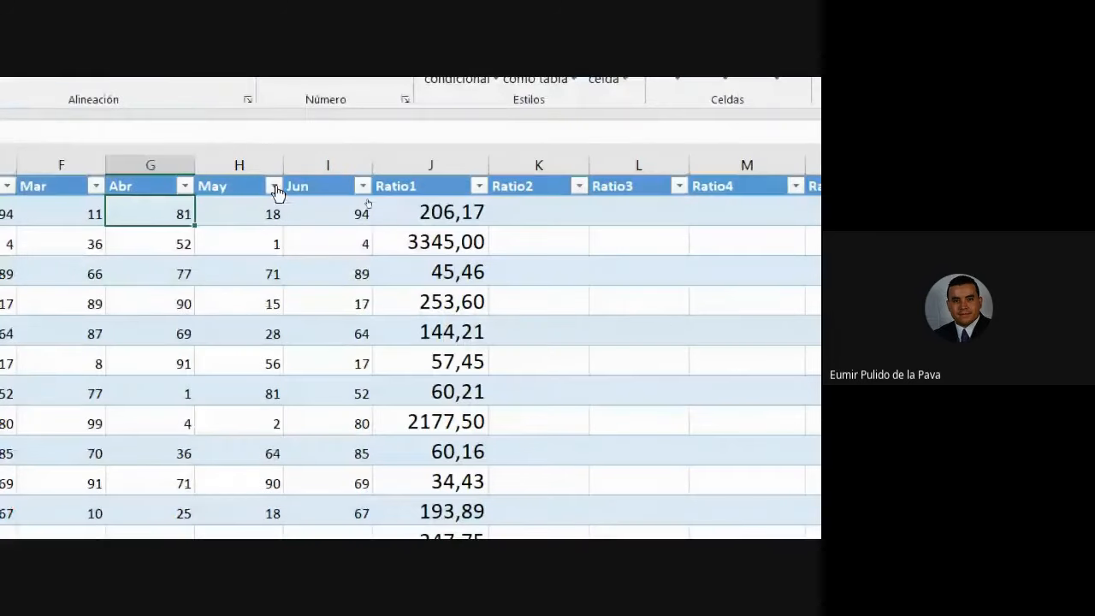
Examine the $C18 reference in the lower range's Ratio1 formula, copying the cell then cancelling.
double_click(435, 213)
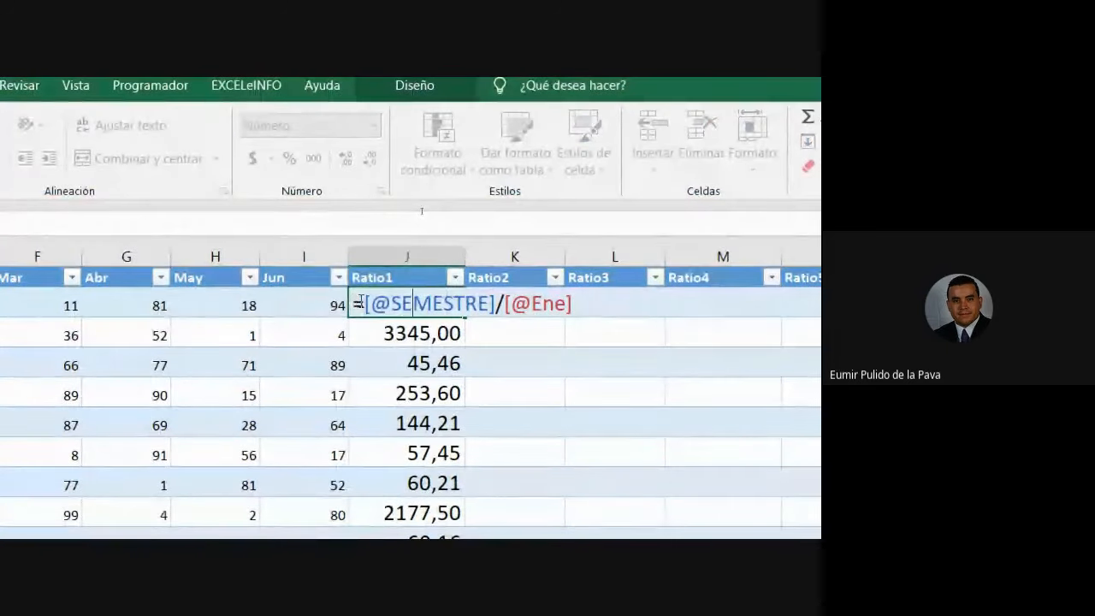
left_click_drag(366, 304, 495, 303)
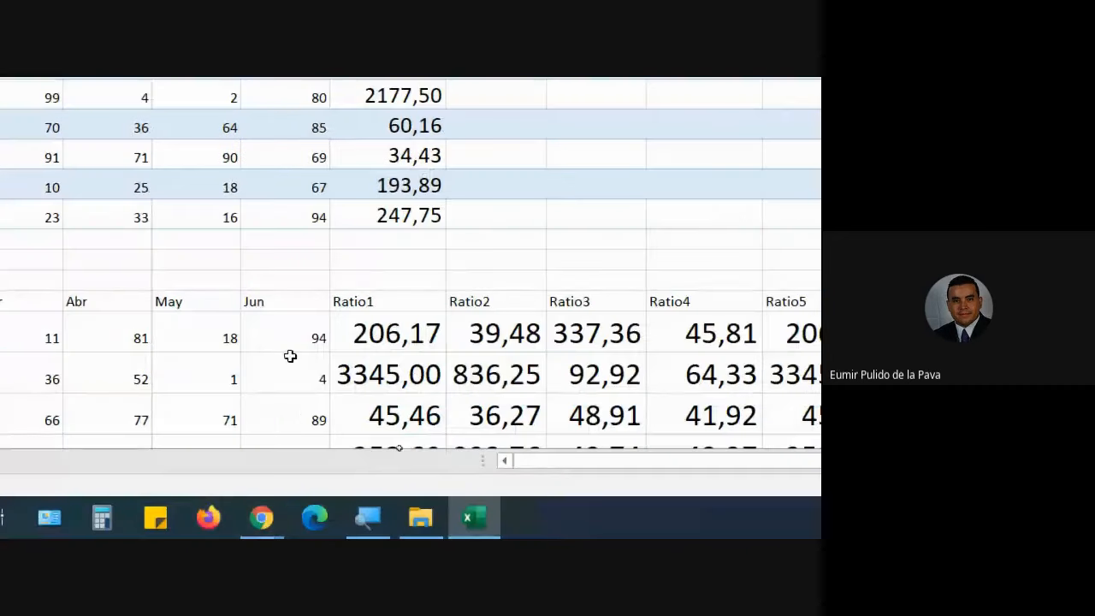
left_click(421, 334)
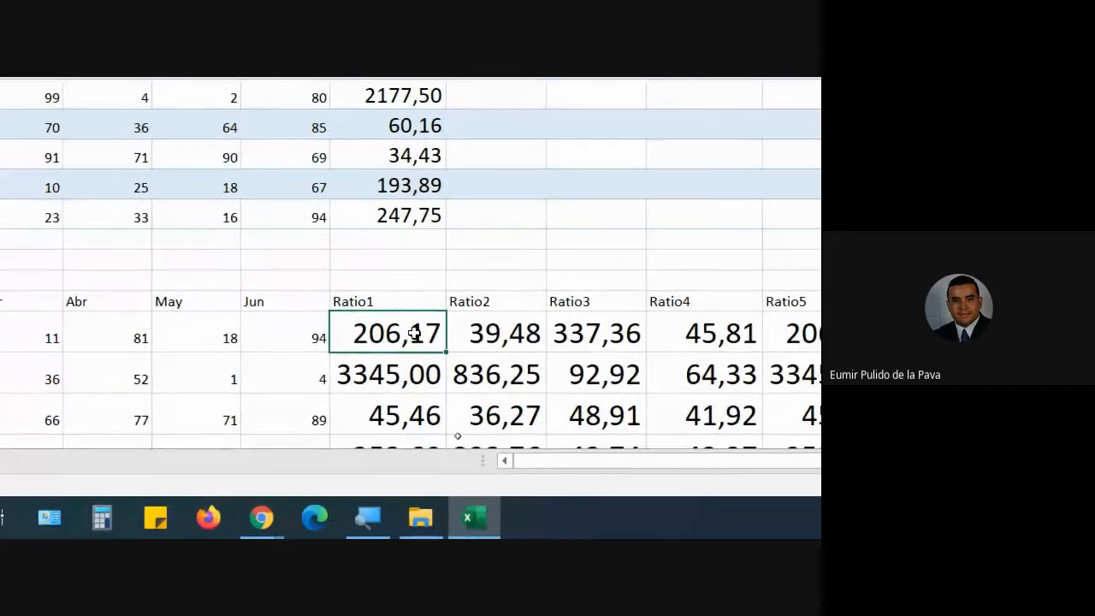
double_click(421, 333)
left_click_drag(352, 334, 415, 334)
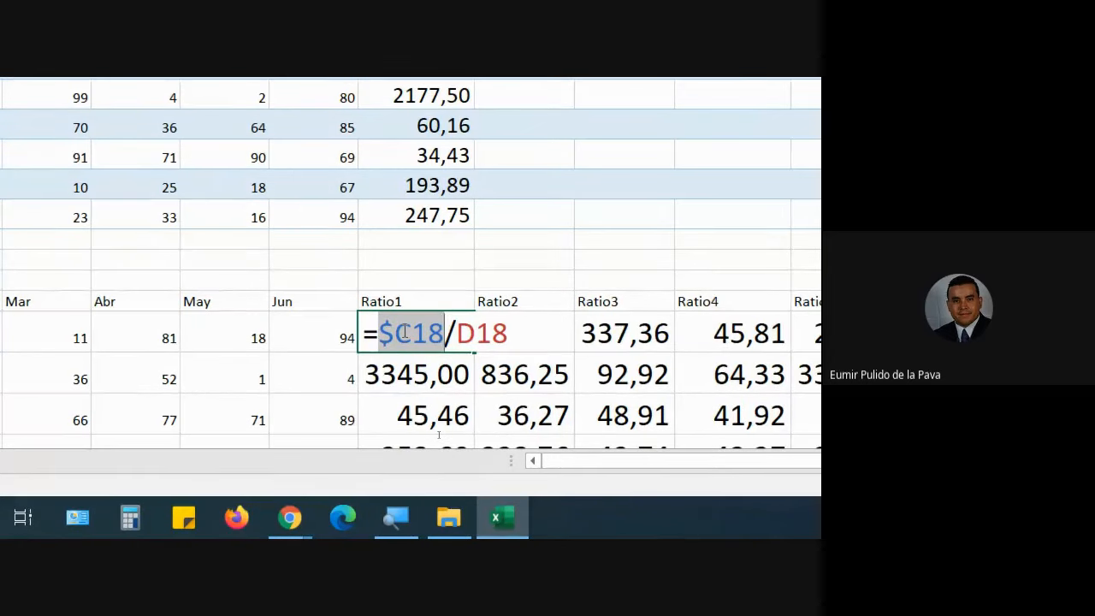
key("Escape")
key("ctrl+c")
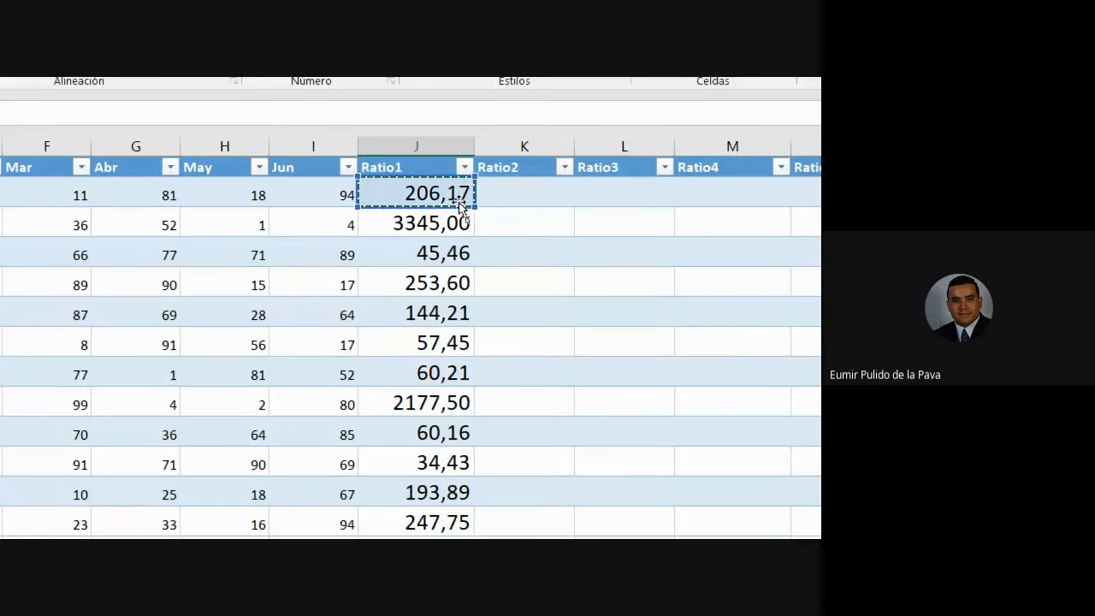
key("Escape")
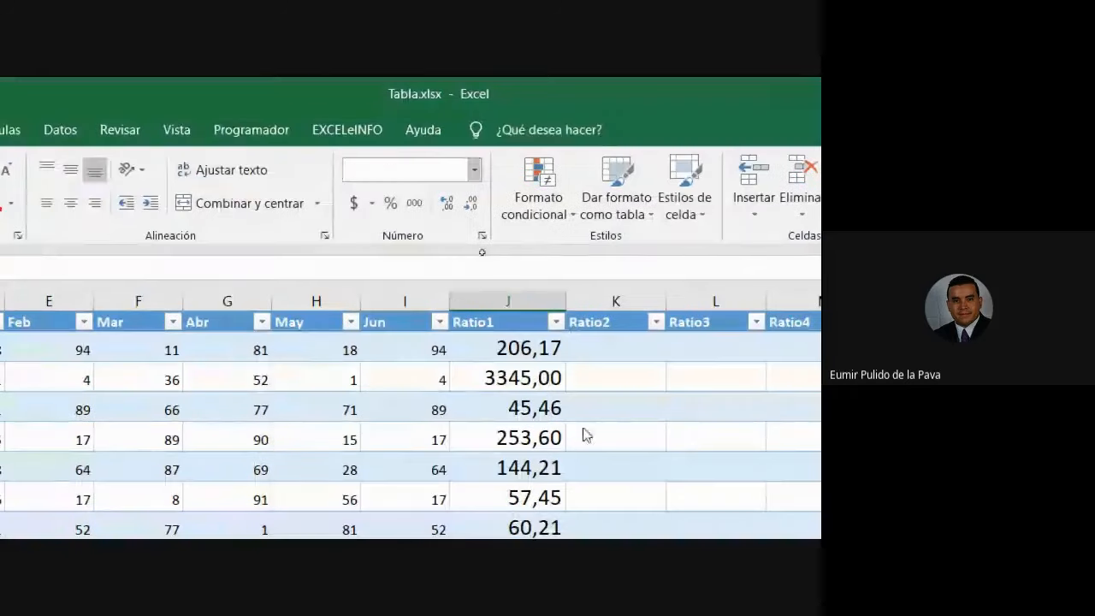
left_click(542, 352)
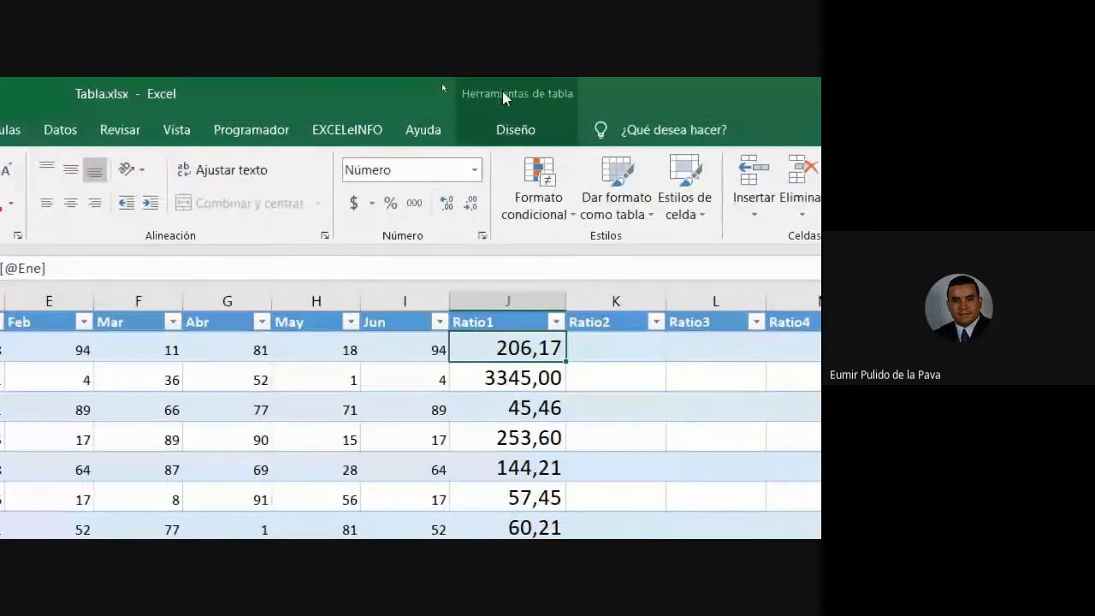
double_click(503, 349)
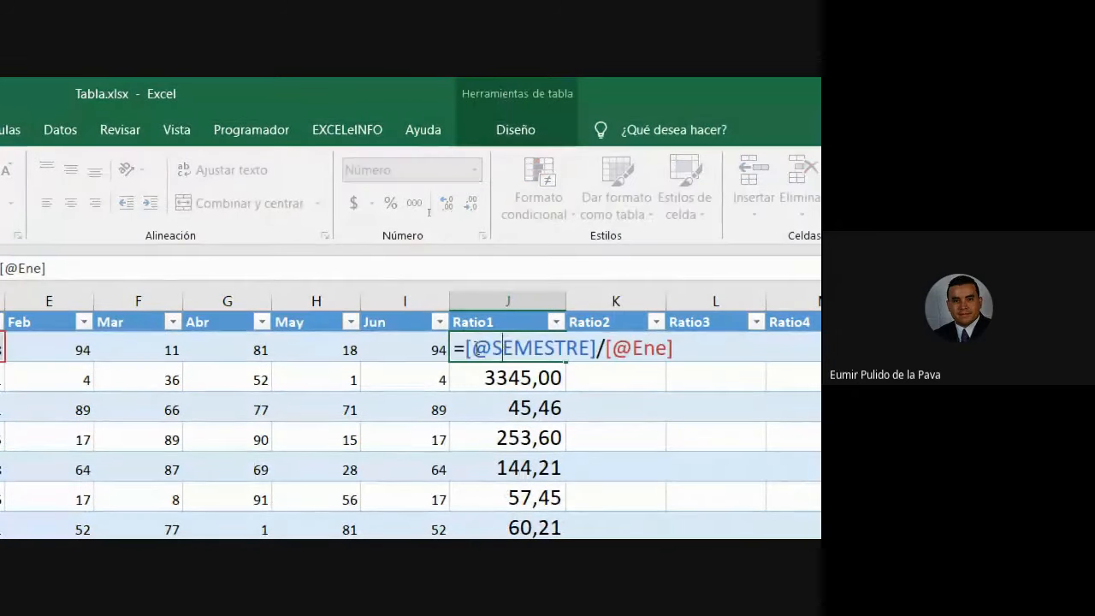
left_click_drag(465, 348, 601, 349)
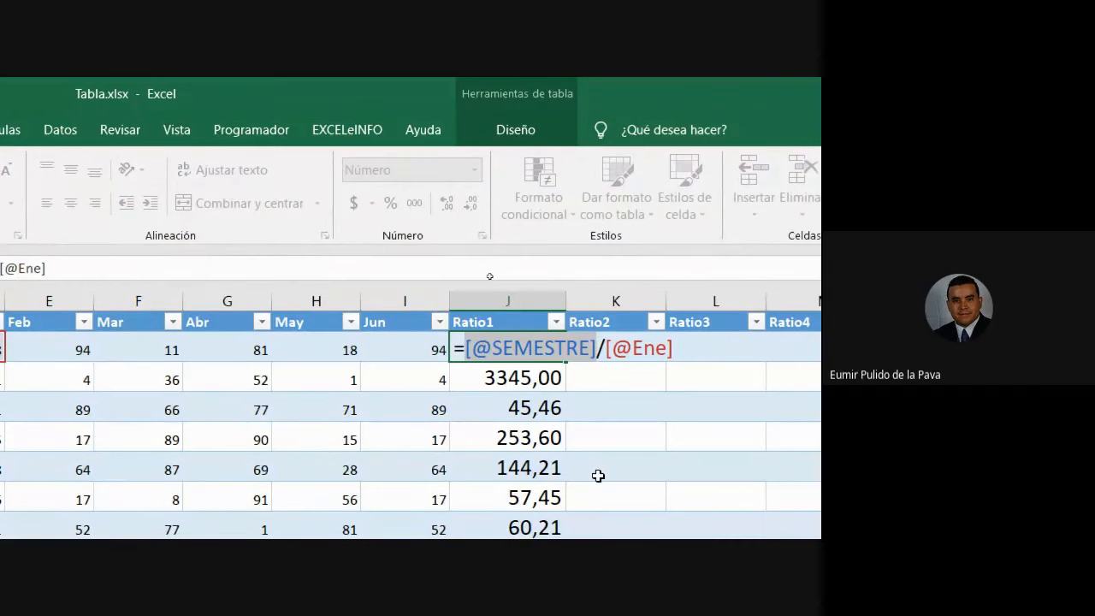
key("Delete")
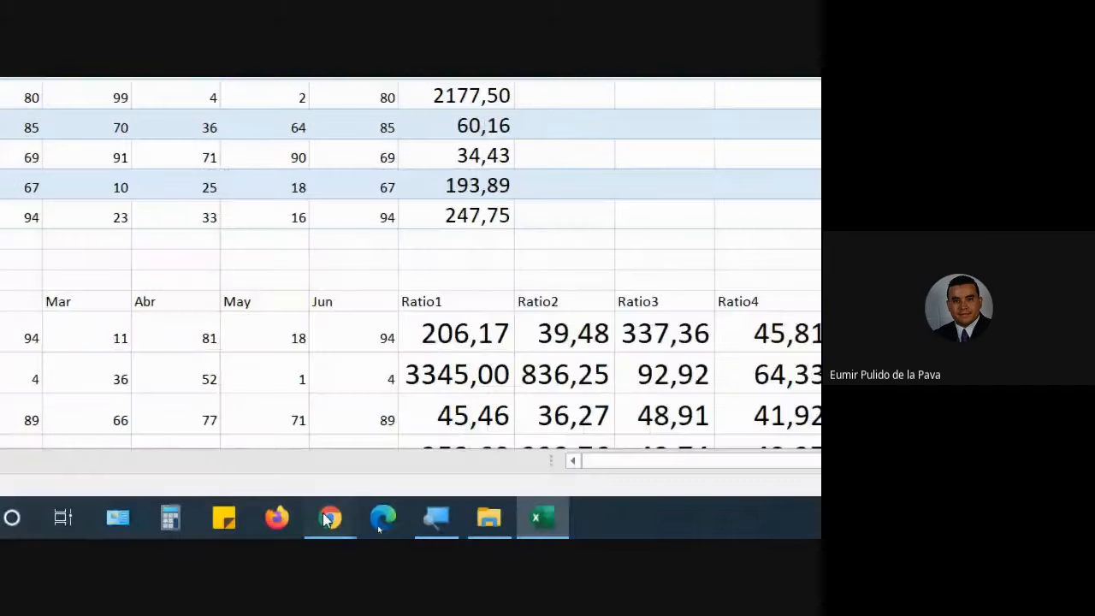
Admit the waiting participant in Meet and bring Excel back.
left_click(327, 517)
left_click(607, 376)
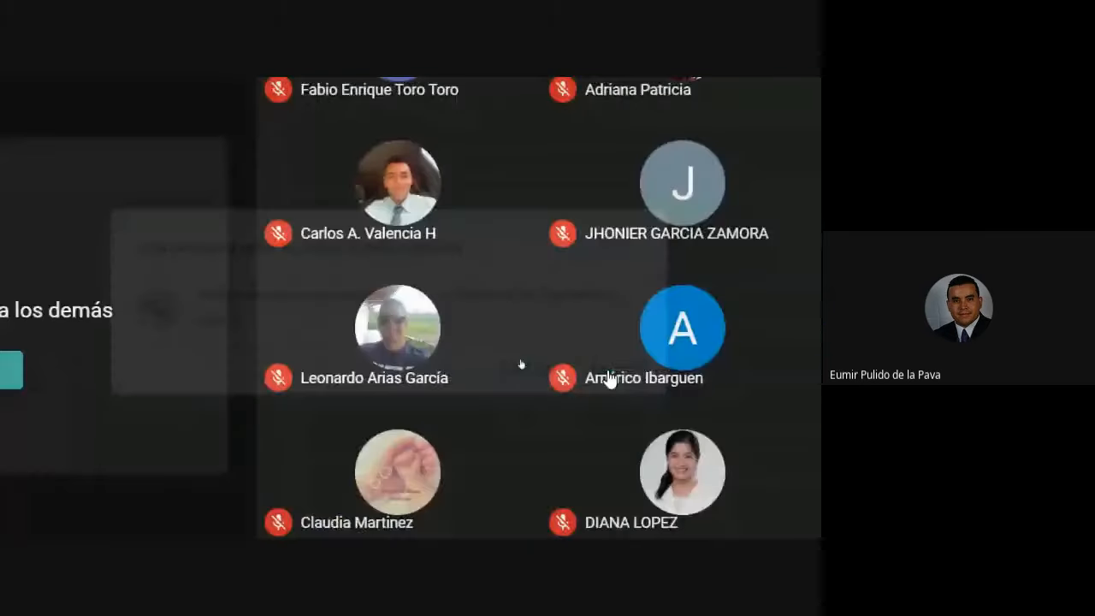
left_click(560, 522)
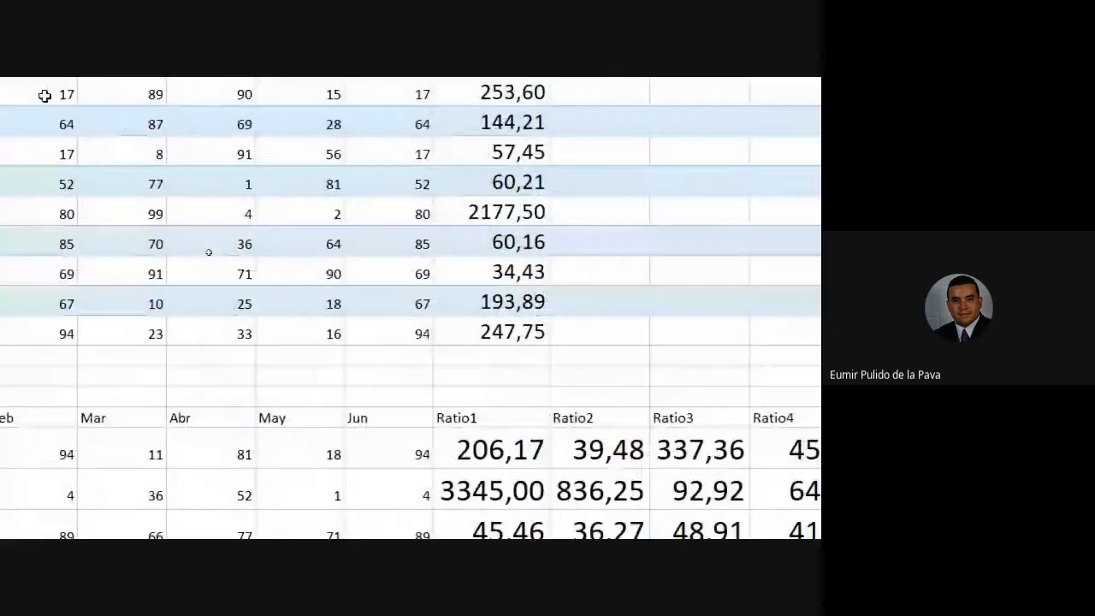
key("Escape")
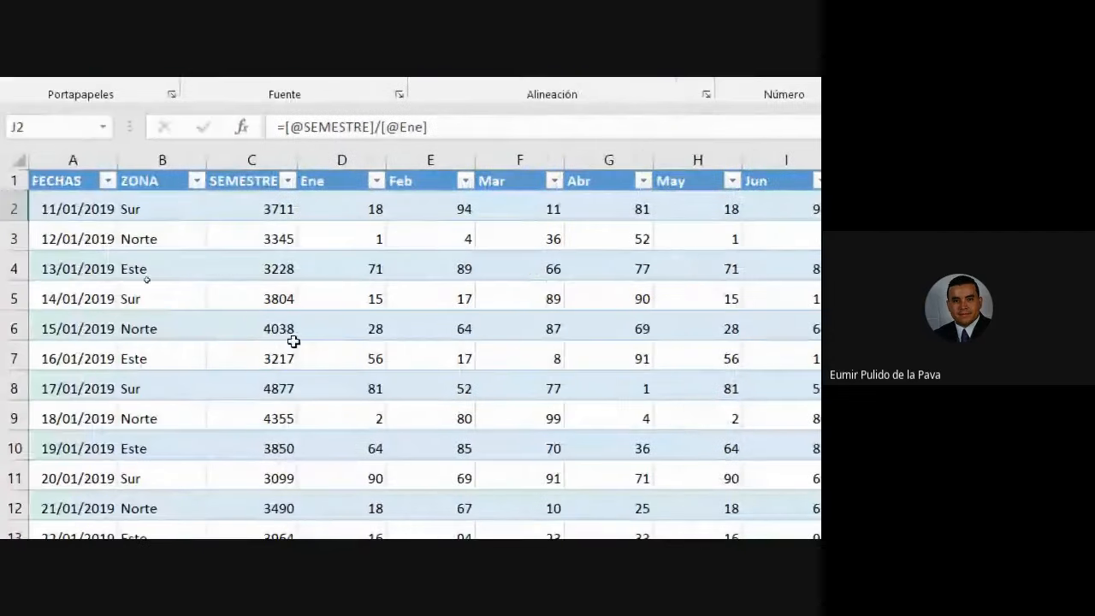
left_click(259, 274)
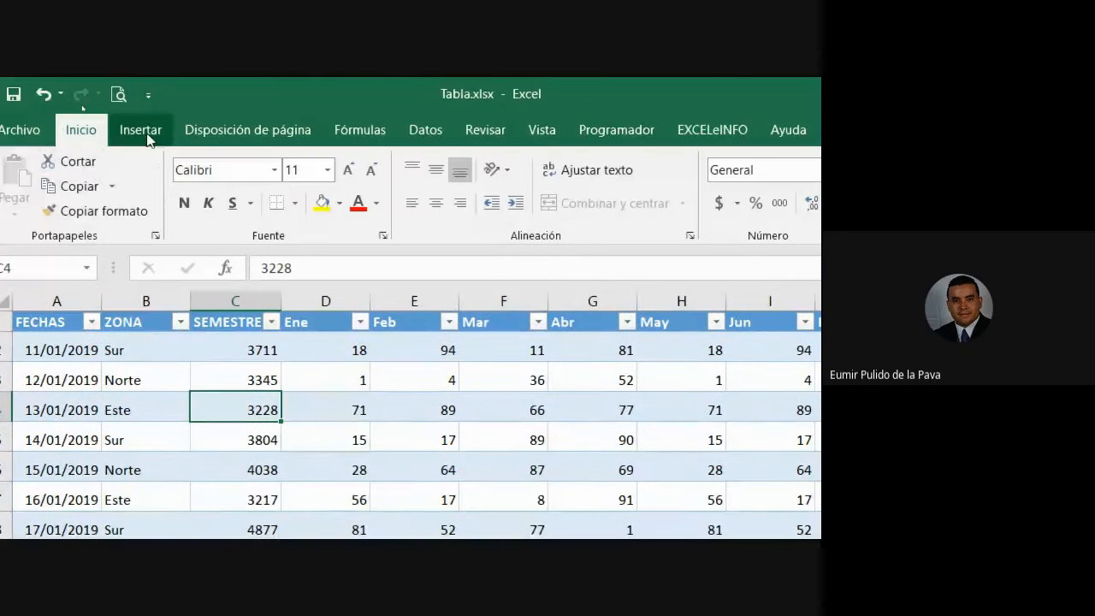
left_click(147, 134)
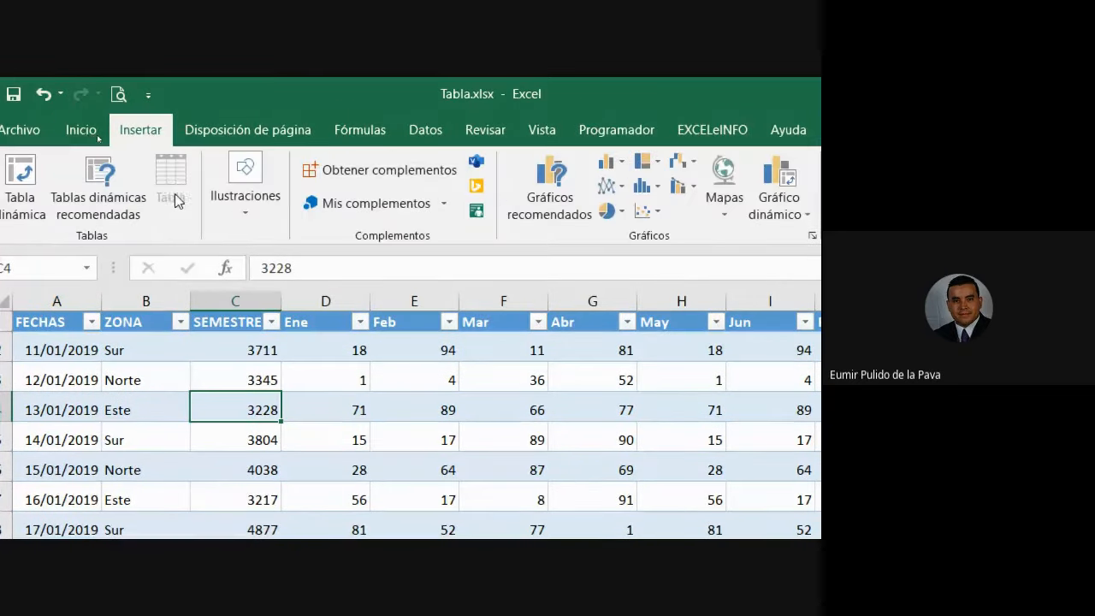
left_click(276, 459)
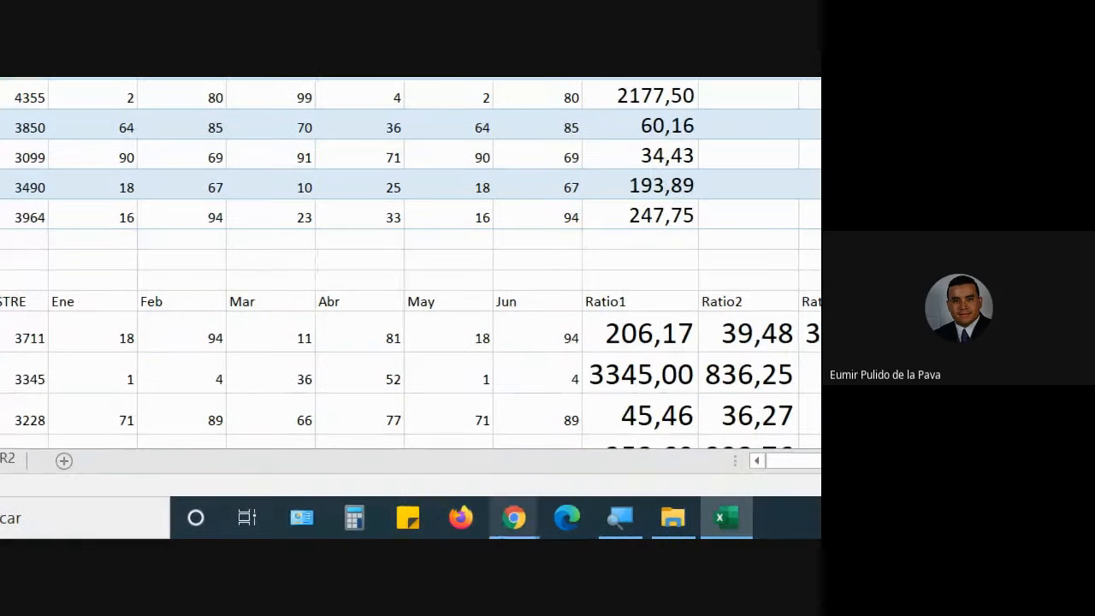
mouse_move(514, 517)
left_click(443, 470)
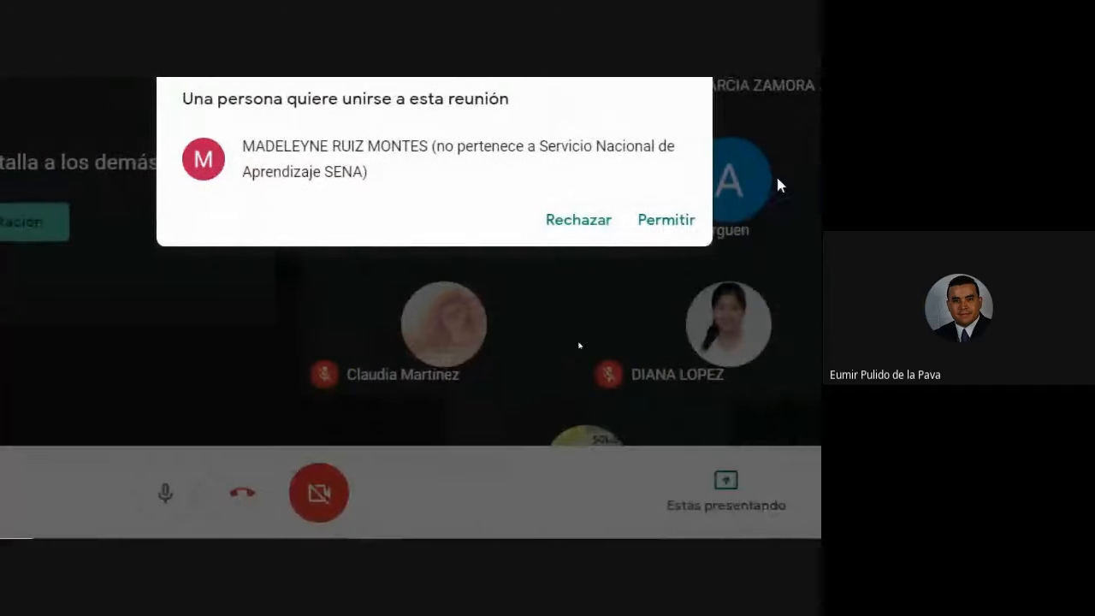
Permit the new join request in the Meet call and go back to the Excel workbook.
left_click(676, 224)
left_click(598, 532)
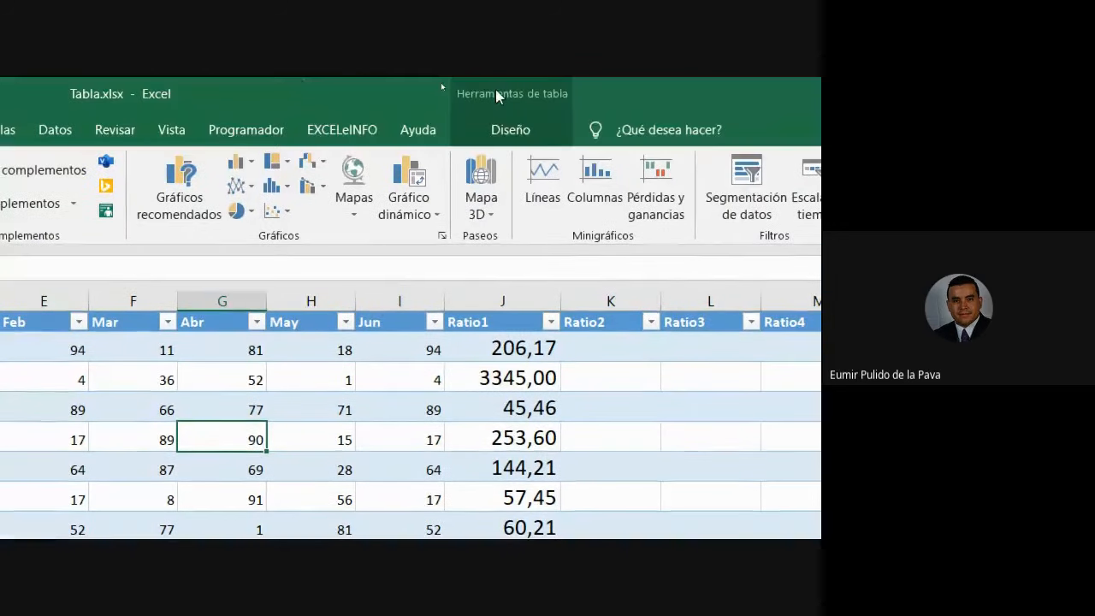
Look over the Diseño and Insertar ribbons, then open the EJER2 sheet with the VENTAS table.
left_click(550, 141)
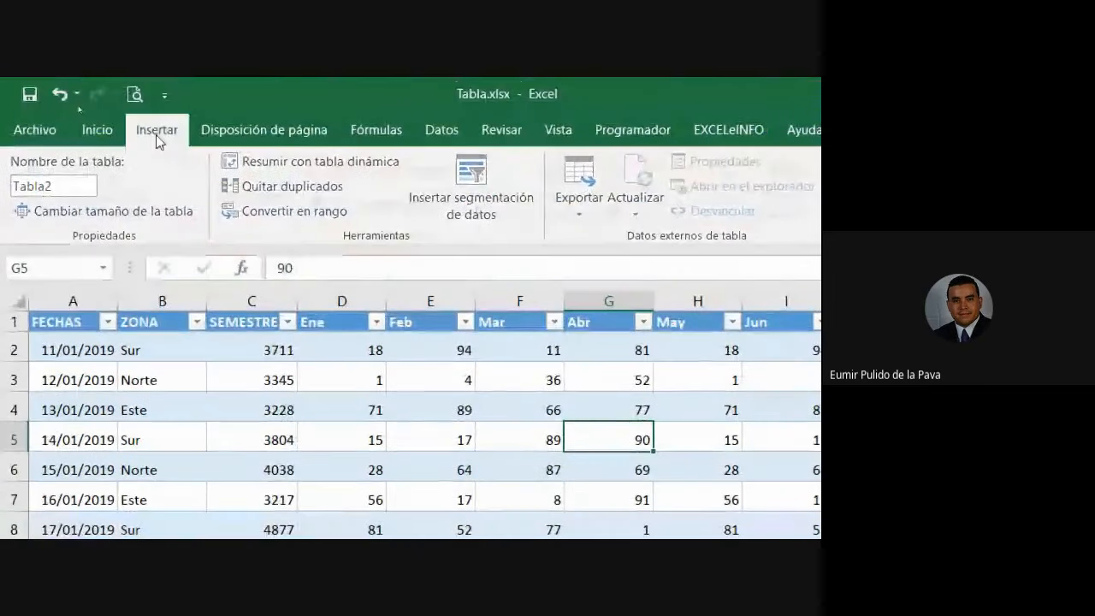
left_click(157, 133)
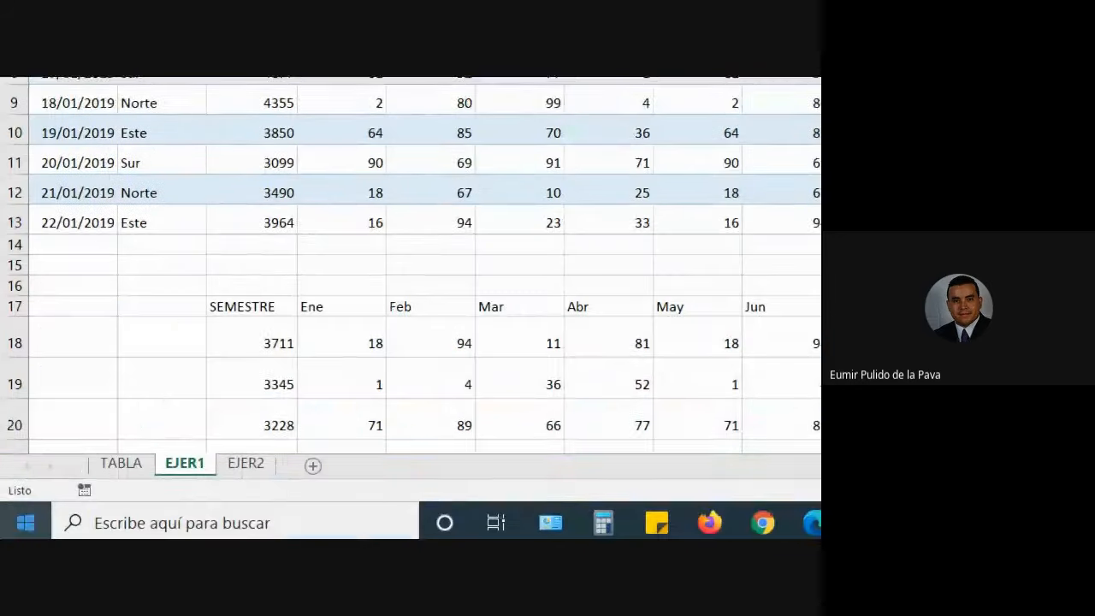
left_click(244, 462)
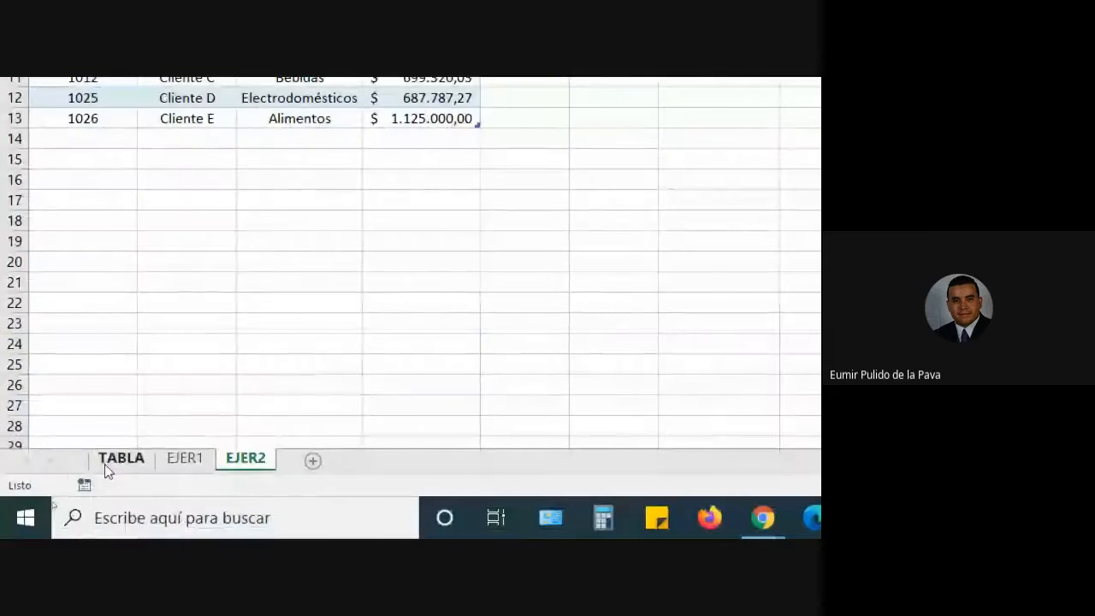
Make the TABLA sheet's employee range a table via Insertar > Tabla, then return to EJER1's Tabla2.
left_click(106, 466)
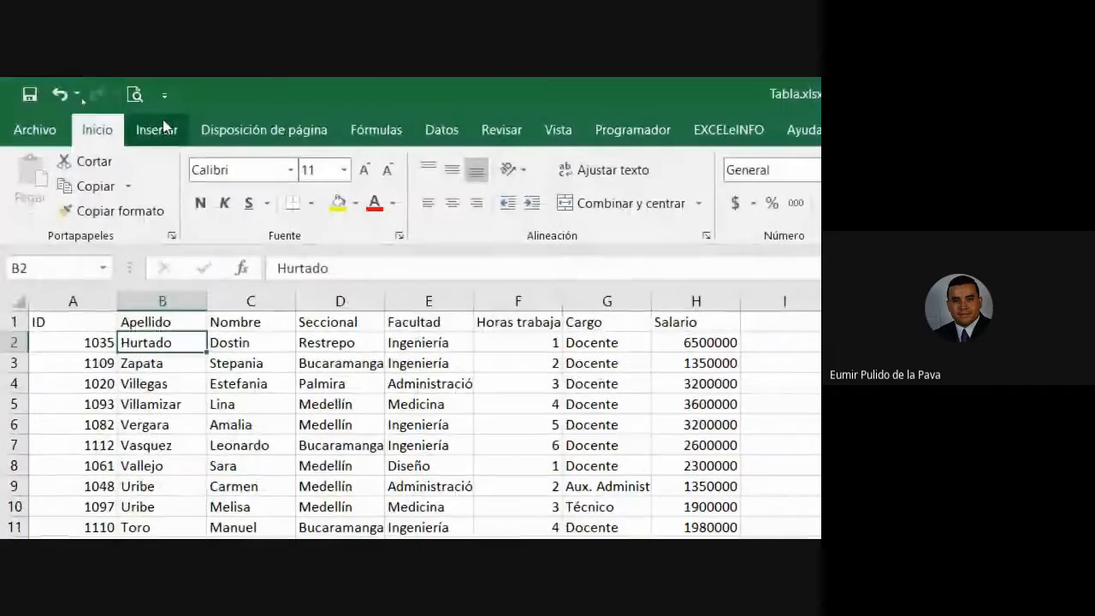
left_click(158, 129)
left_click(187, 132)
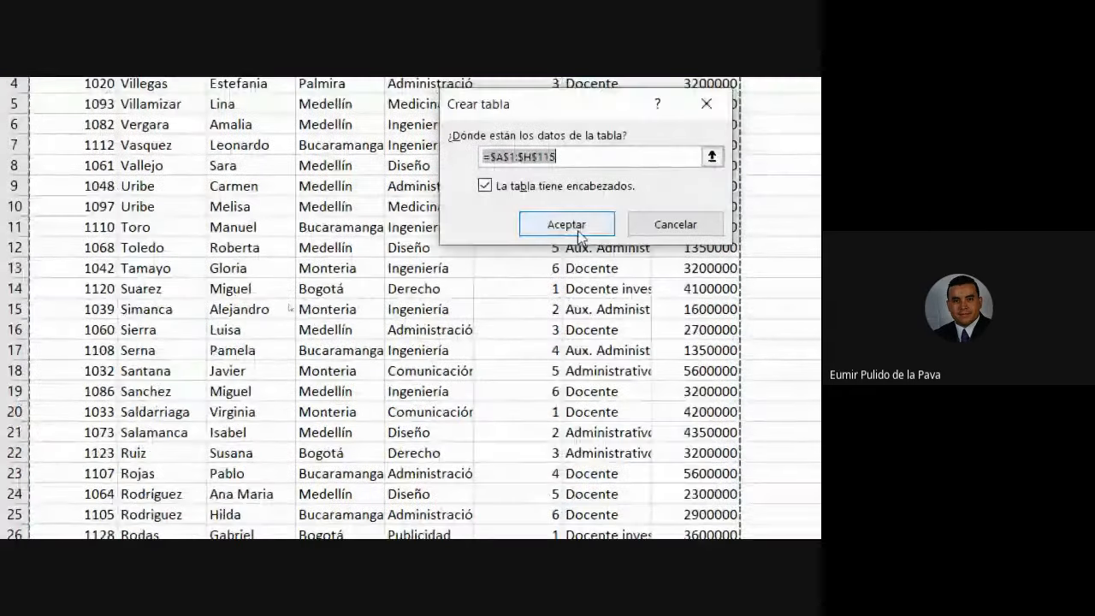
left_click(564, 522)
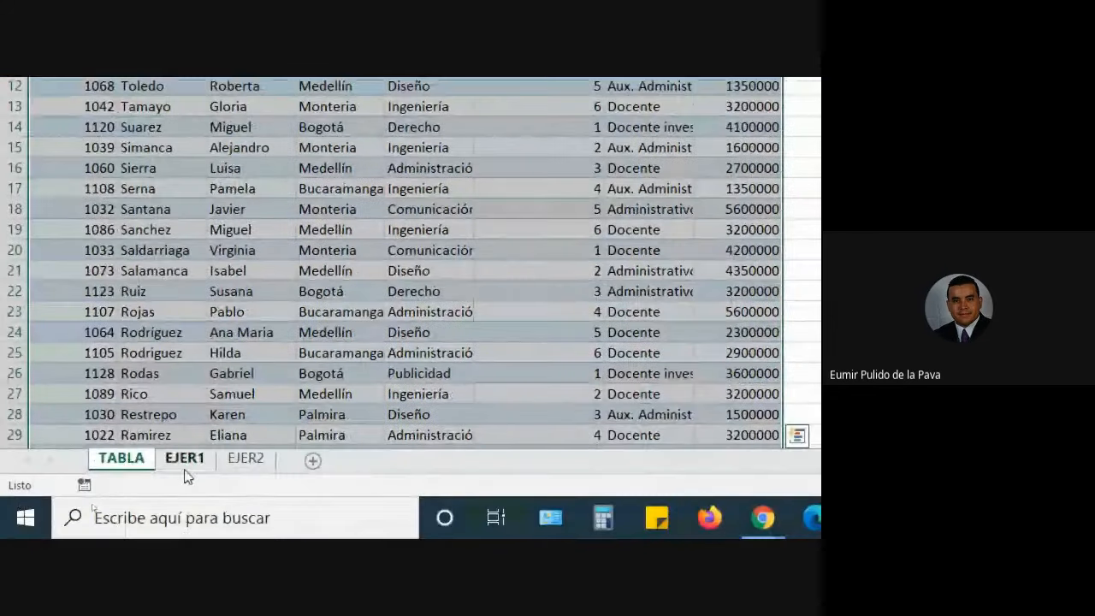
left_click(184, 467)
left_click(254, 346)
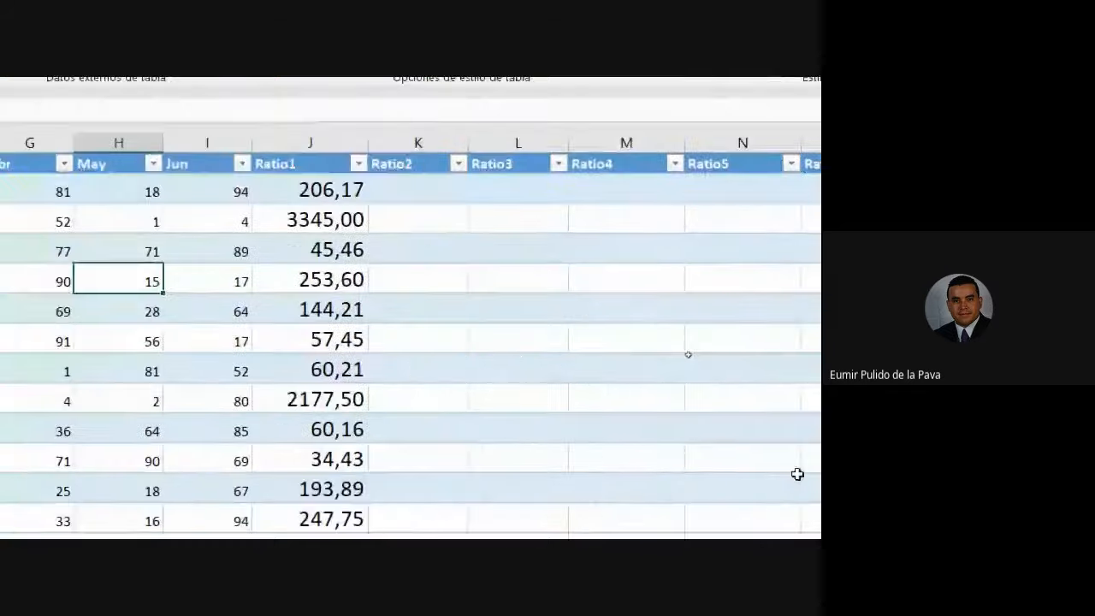
left_click(696, 405)
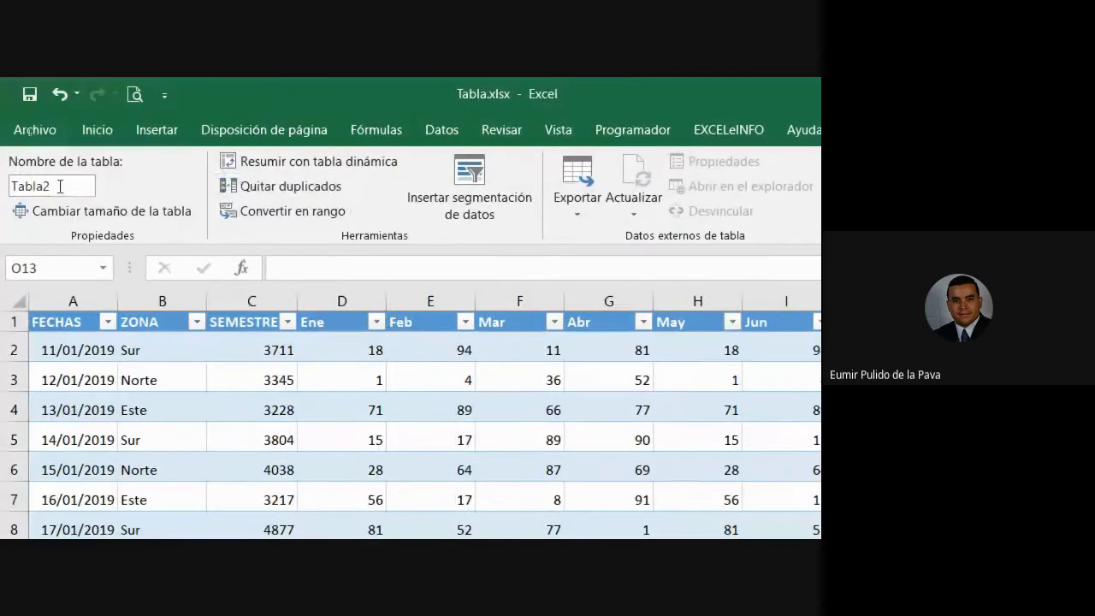
Replace Tabla2 with UNIV in the Nombre de la tabla box and confirm the new name.
double_click(56, 190)
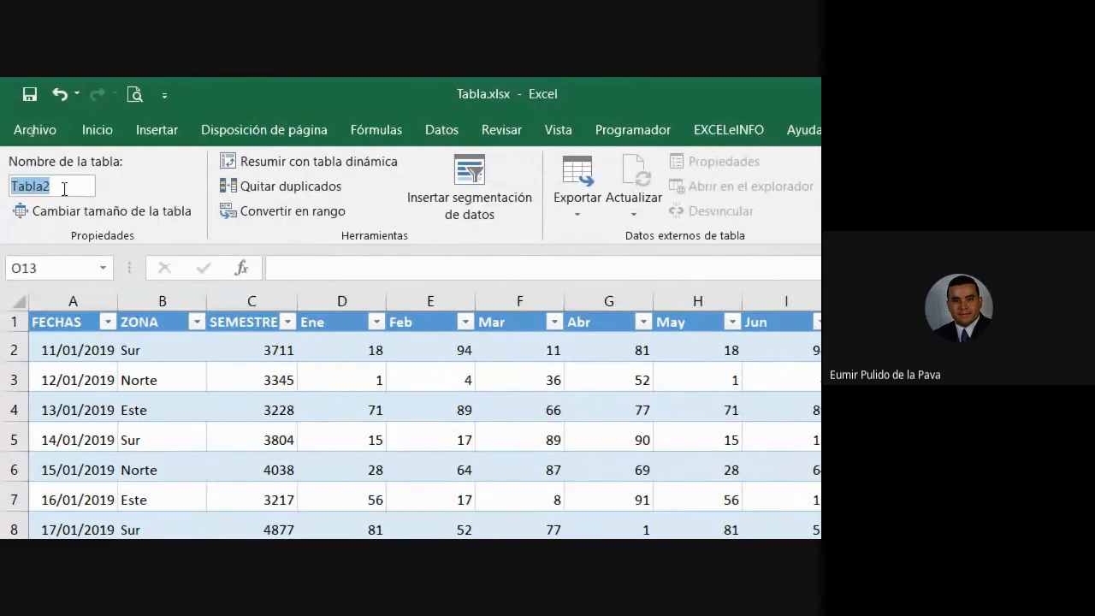
type("UNIV")
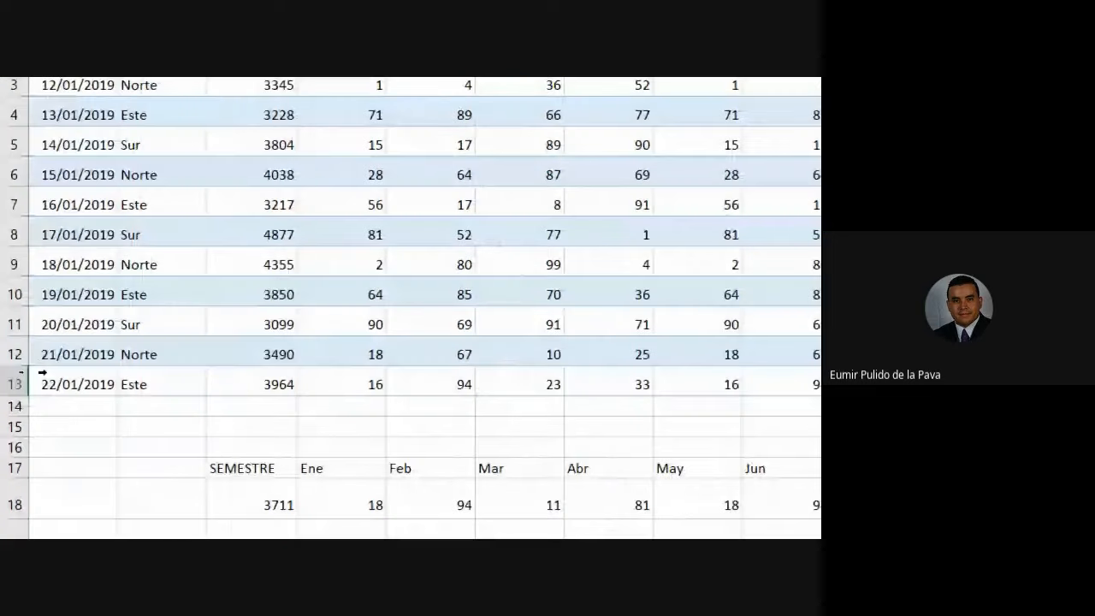
left_click(159, 385)
left_click(148, 267)
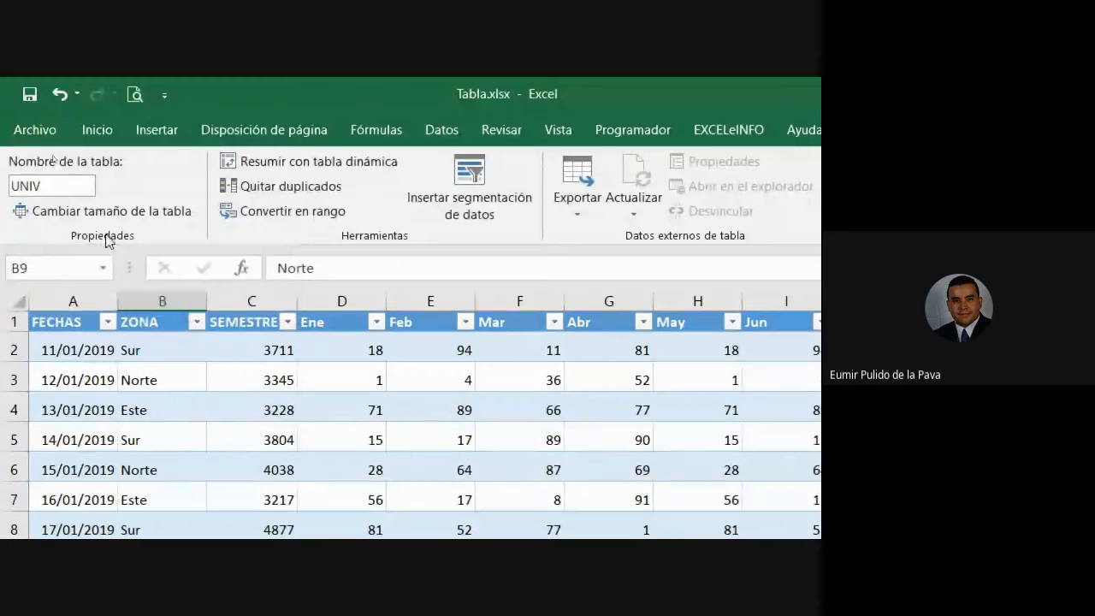
left_click(48, 180)
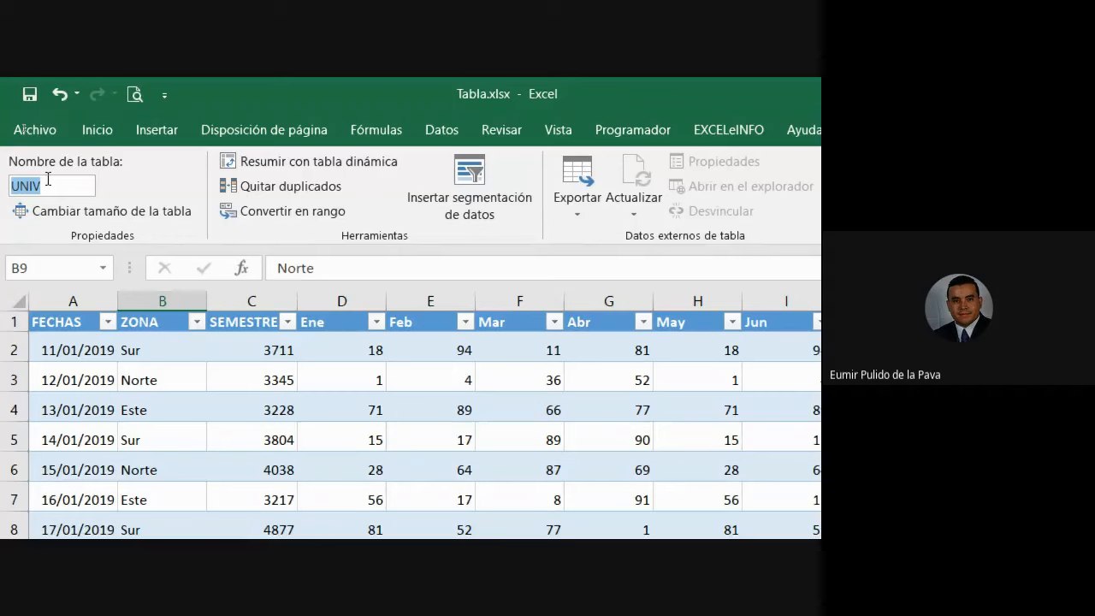
left_click(47, 178)
left_click(596, 352)
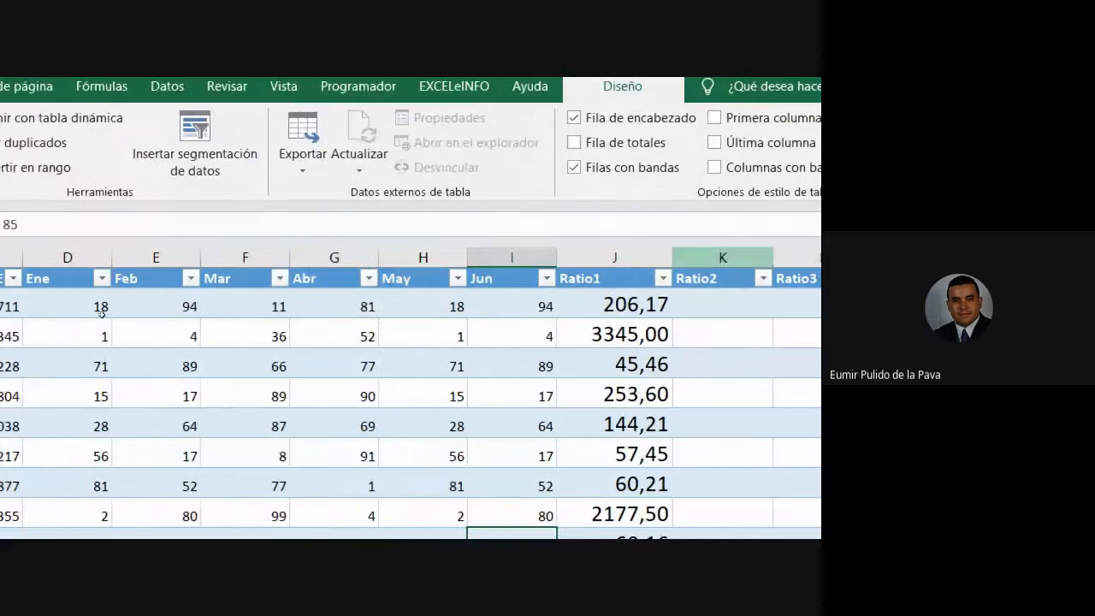
left_click(256, 250)
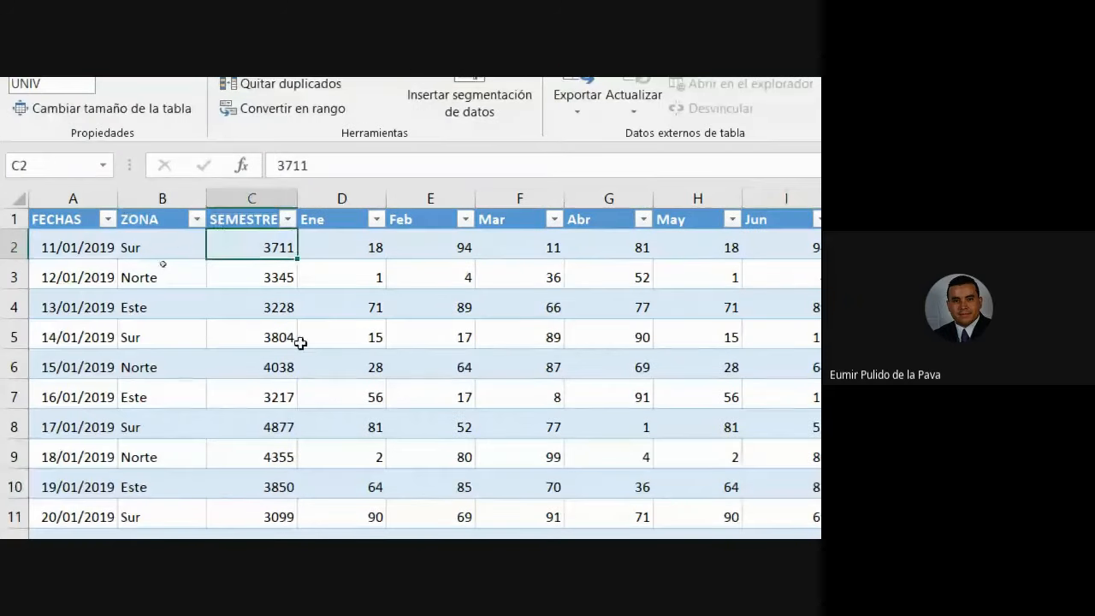
left_click(248, 188)
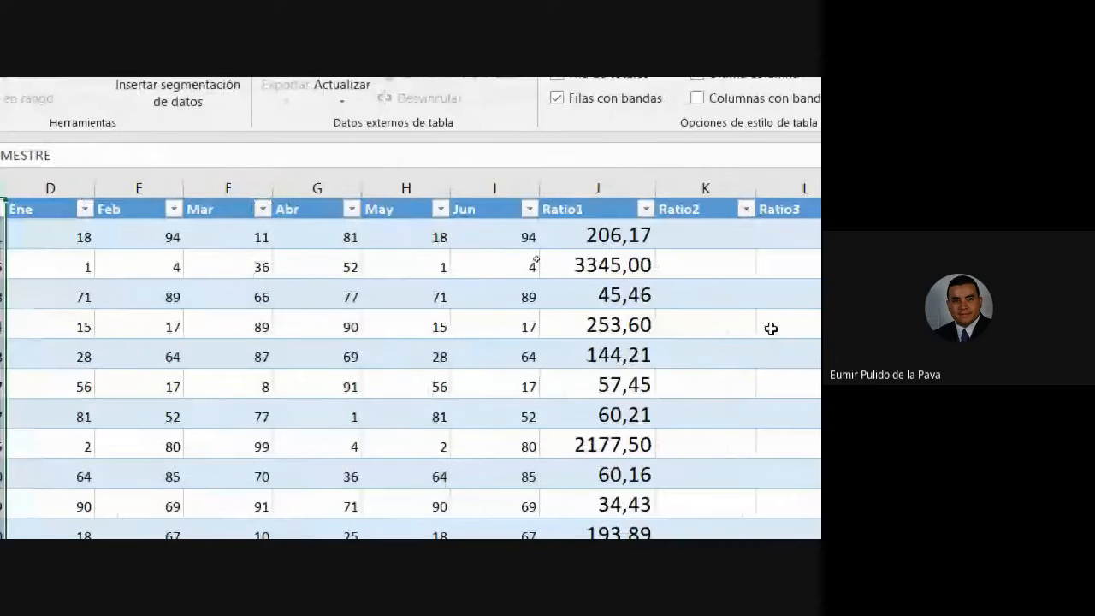
left_click(699, 238)
double_click(452, 240)
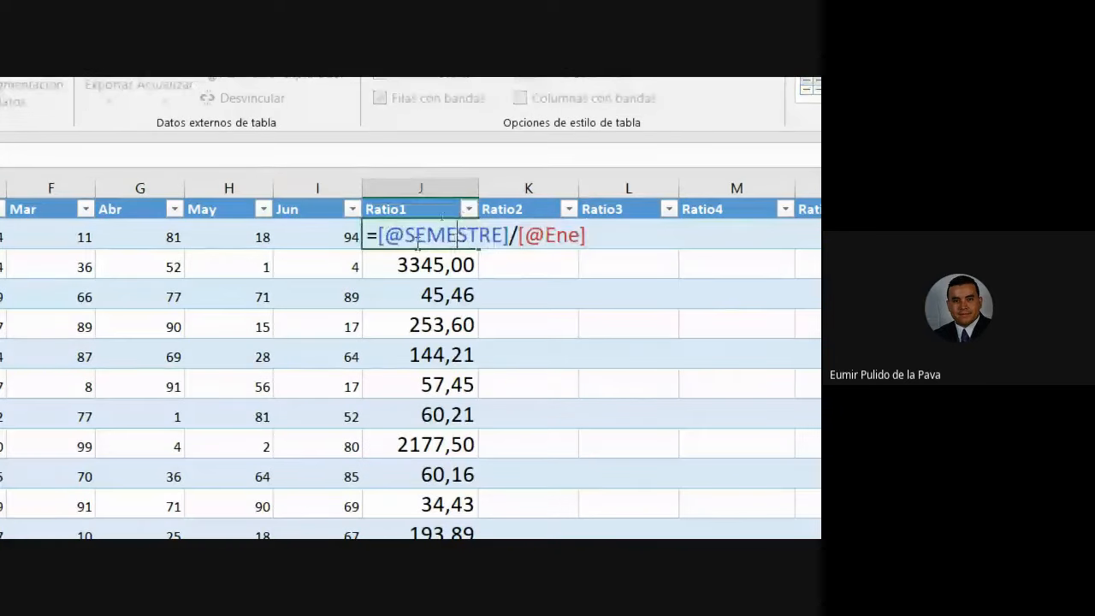
left_click_drag(395, 242, 510, 237)
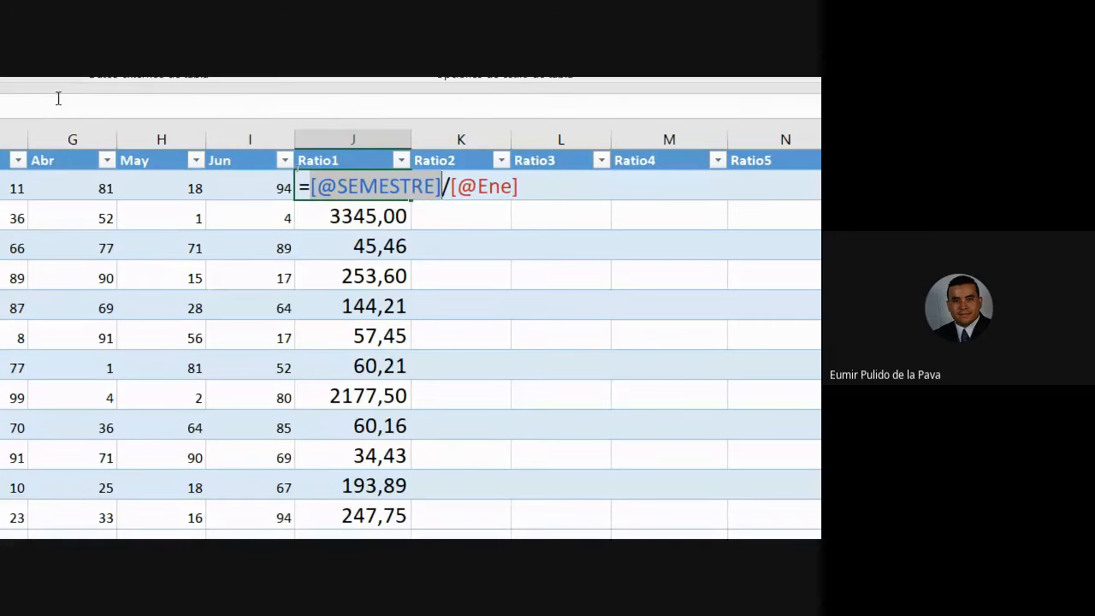
key("BackSpace")
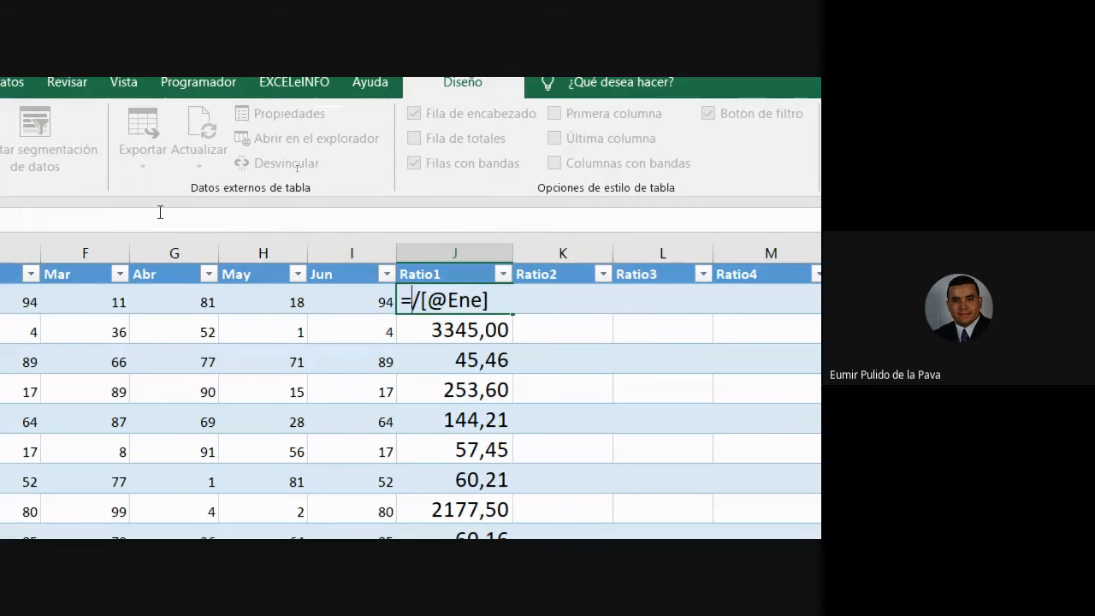
type("UN")
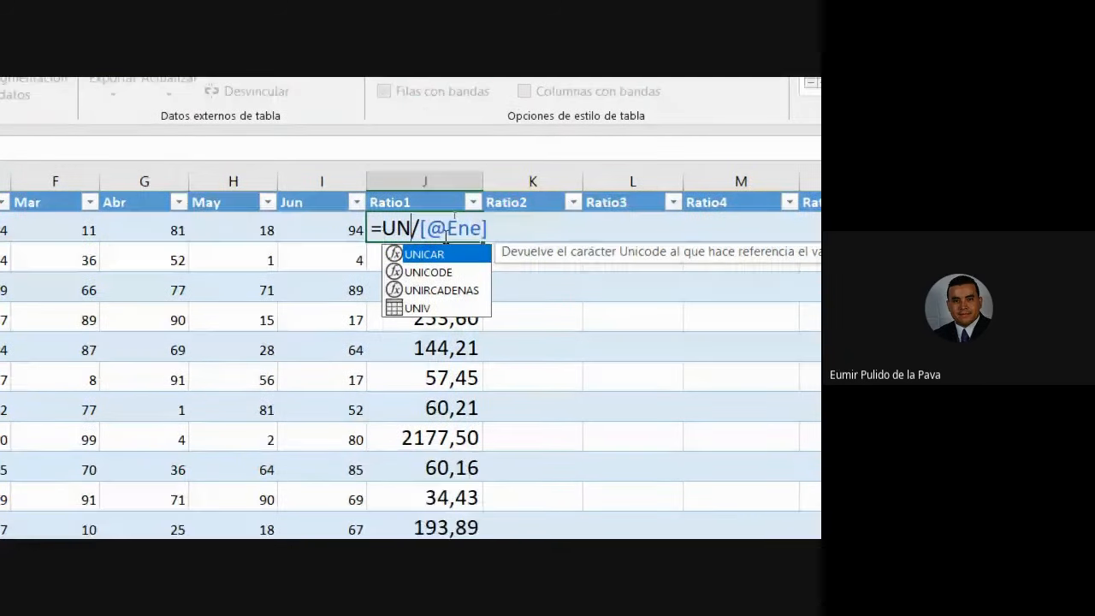
double_click(426, 311)
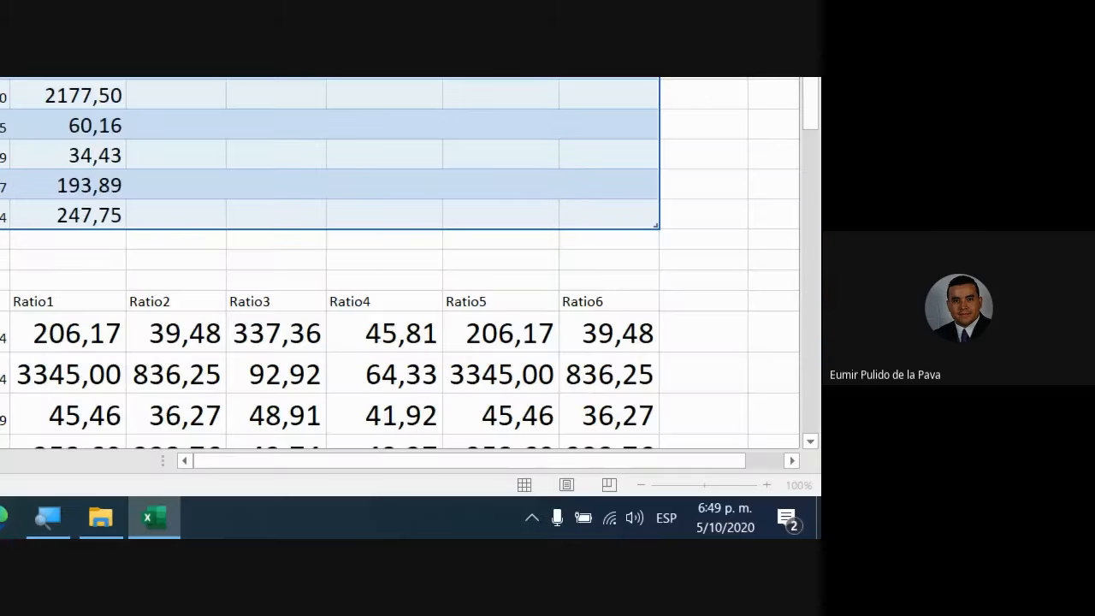
Change the input language from the ESP indicator to Español (España) with Teclado Español.
left_click(661, 520)
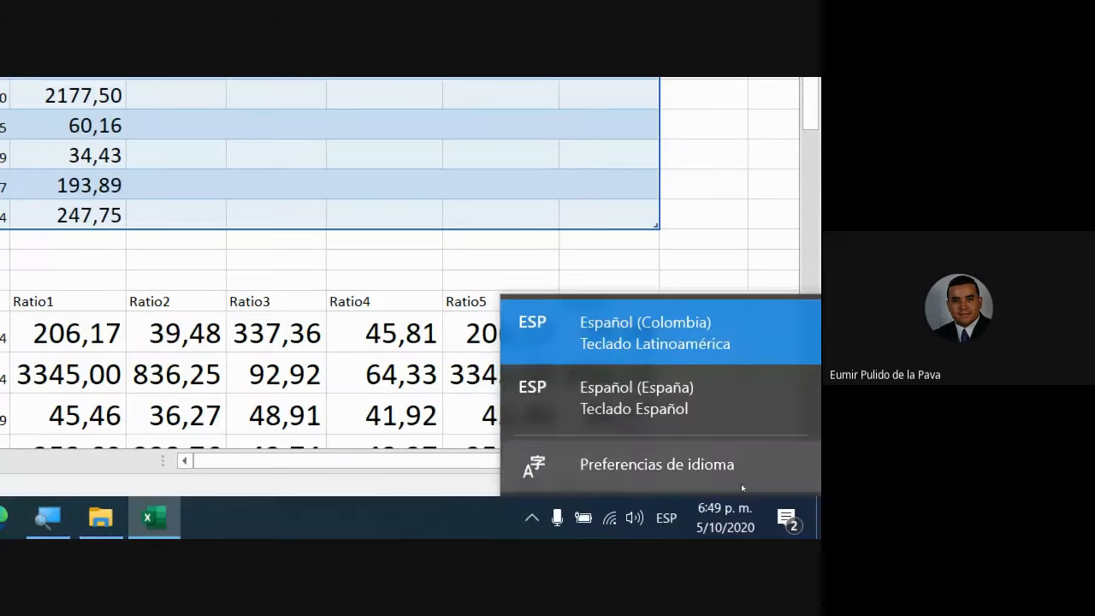
left_click(657, 388)
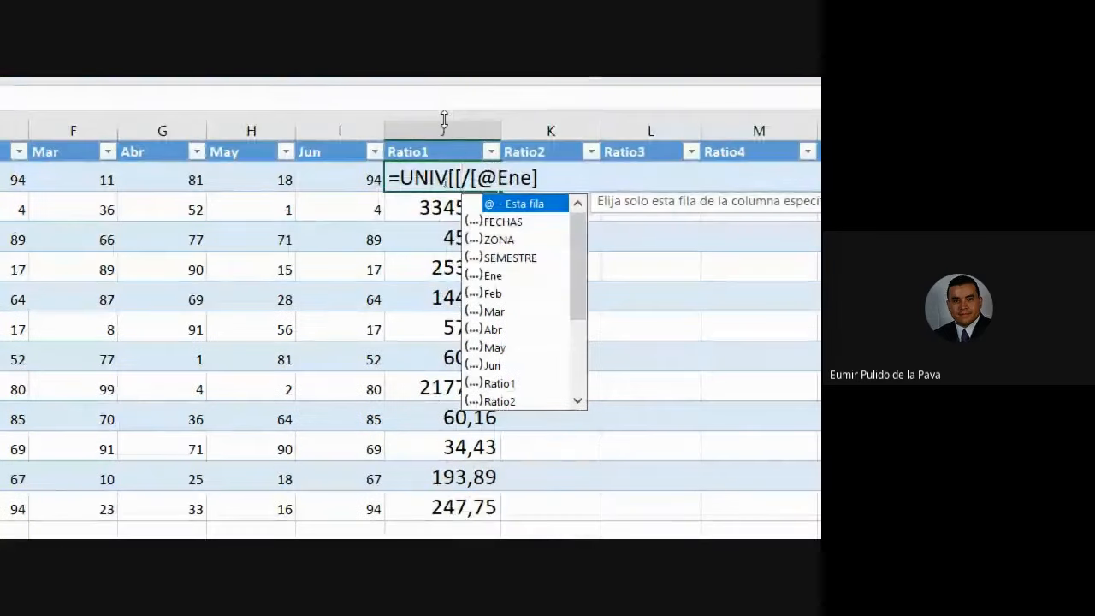
In J2, retype the opening brackets and insert [SEMESTRE]: as the range's start column.
left_click_drag(450, 176, 461, 176)
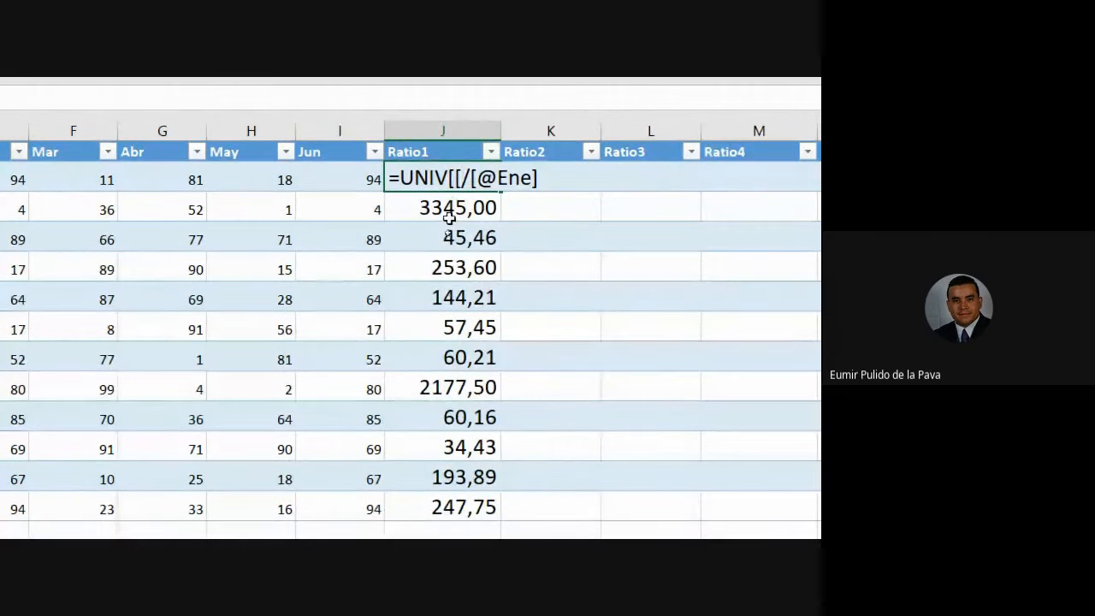
type("[[")
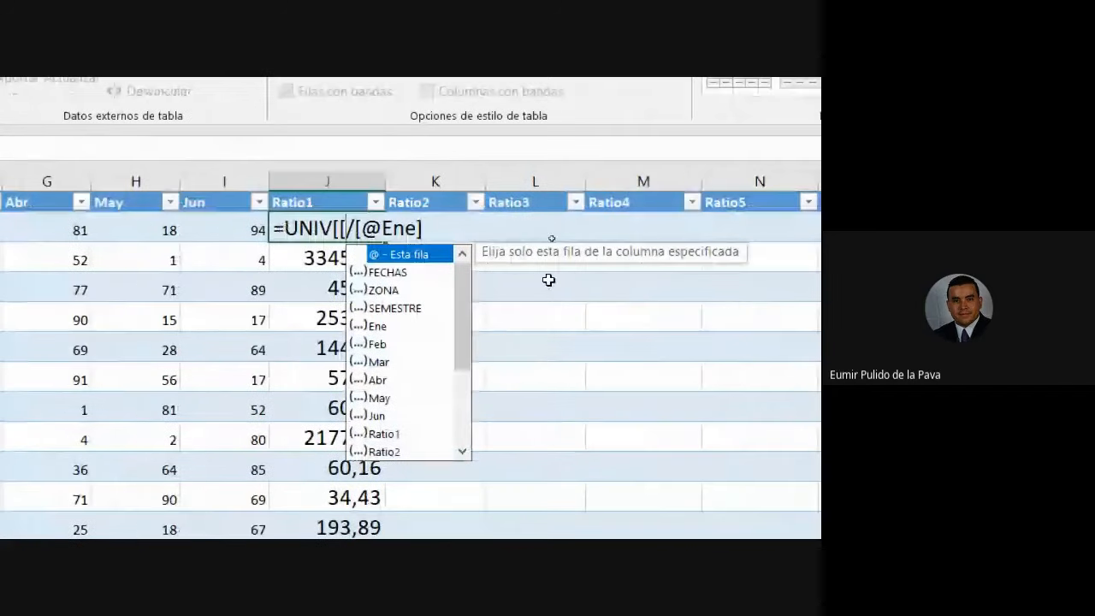
double_click(386, 309)
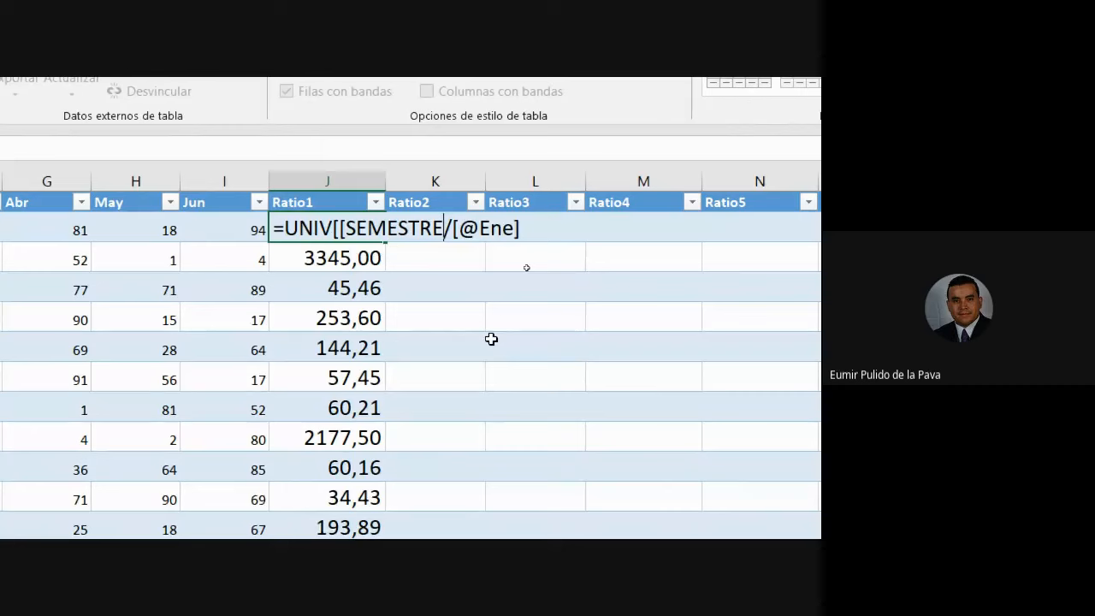
type("]")
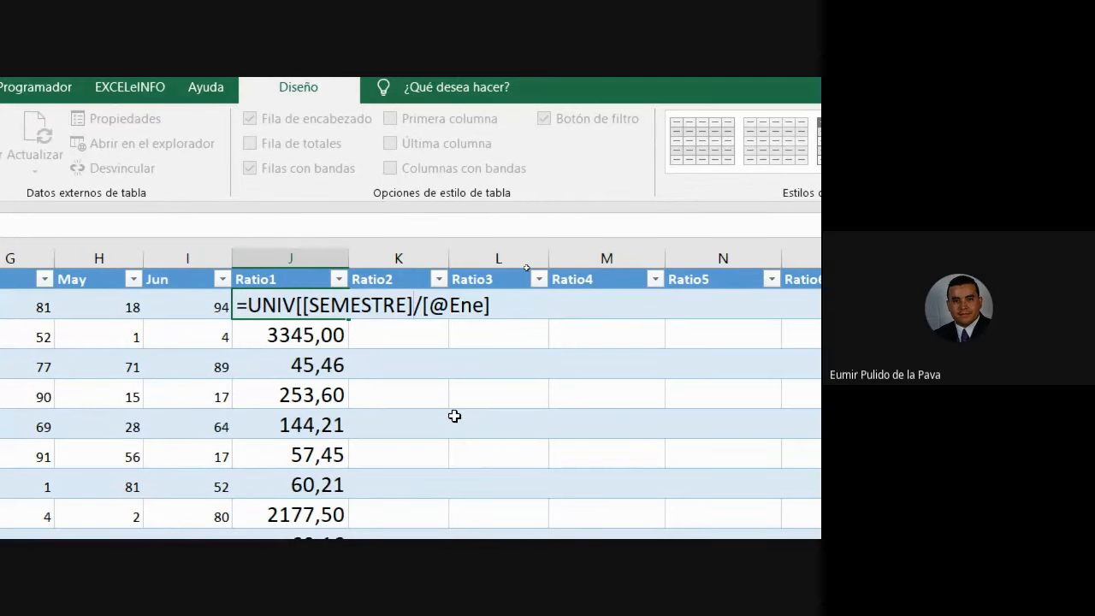
type(":")
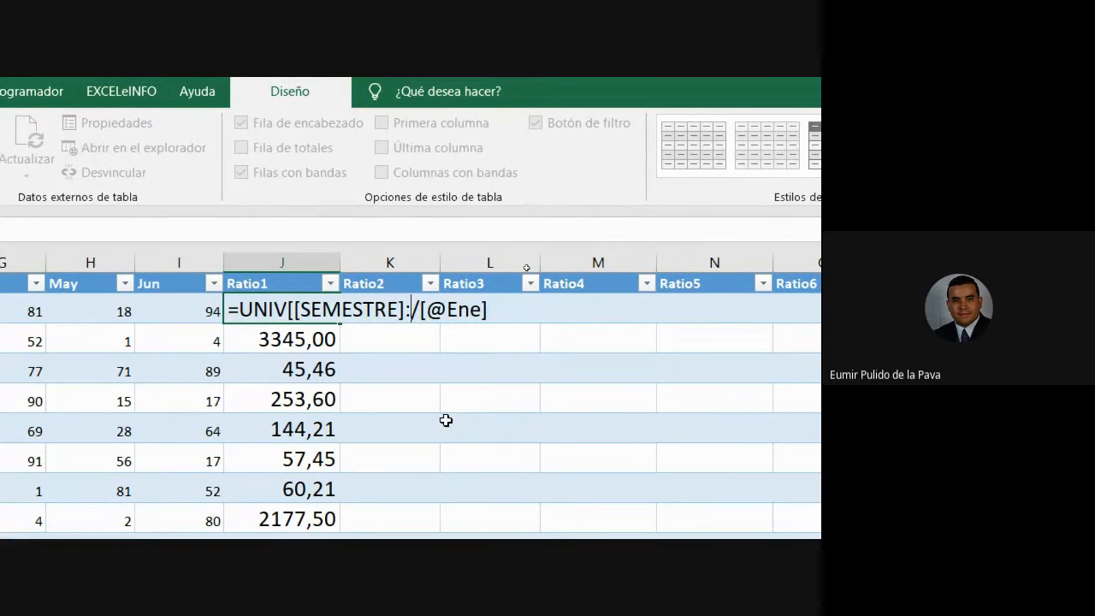
Remove the stray bracket after the colon and insert SEMESTRE as the range's end column.
key("Right")
type("[")
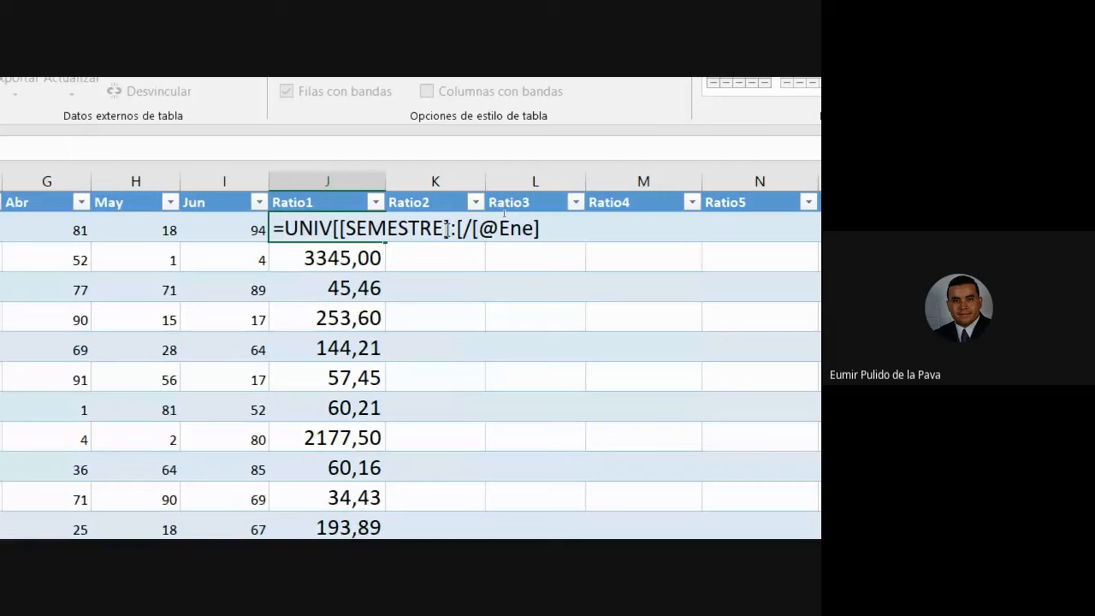
left_click(401, 309)
left_click_drag(456, 228, 462, 228)
left_click(463, 229)
key("BackSpace")
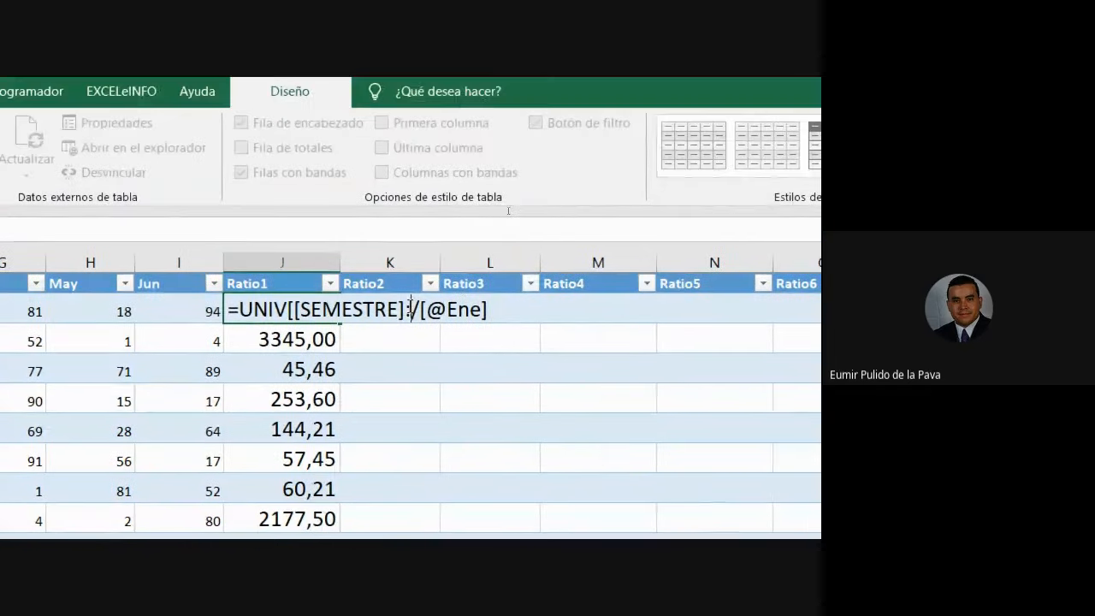
type("[")
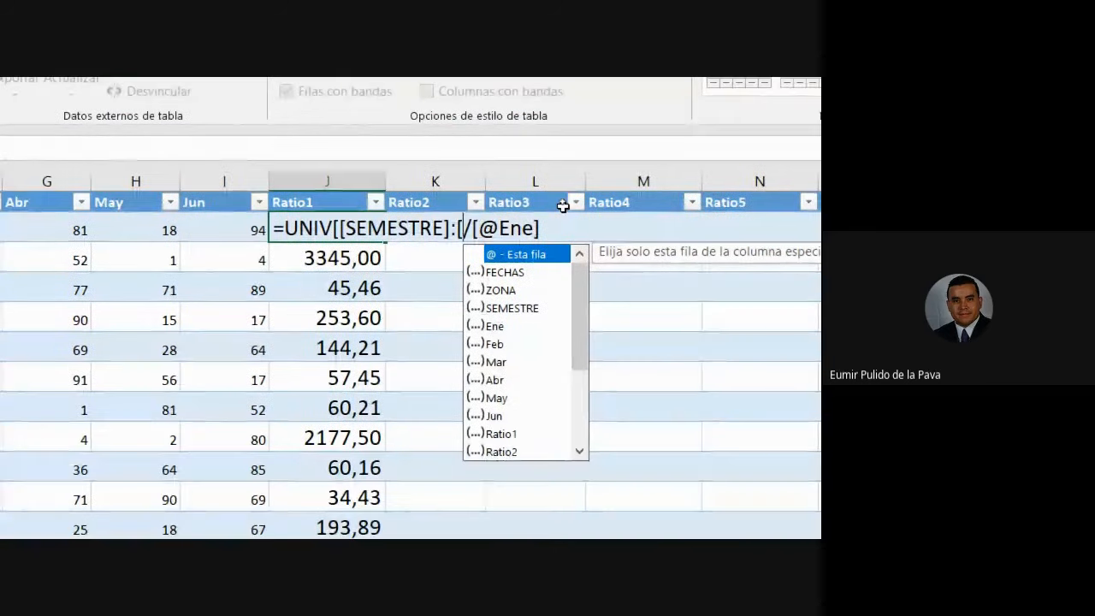
double_click(524, 309)
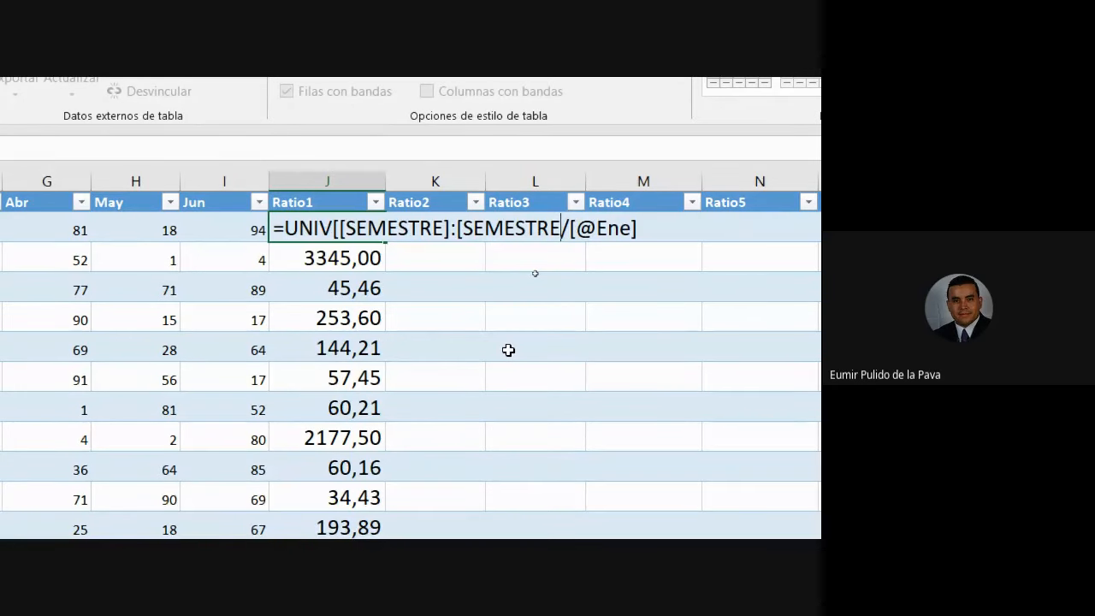
Add the closing ] after SEMESTRE, then highlight UNIV and the [[ brackets to explain them.
type("]")
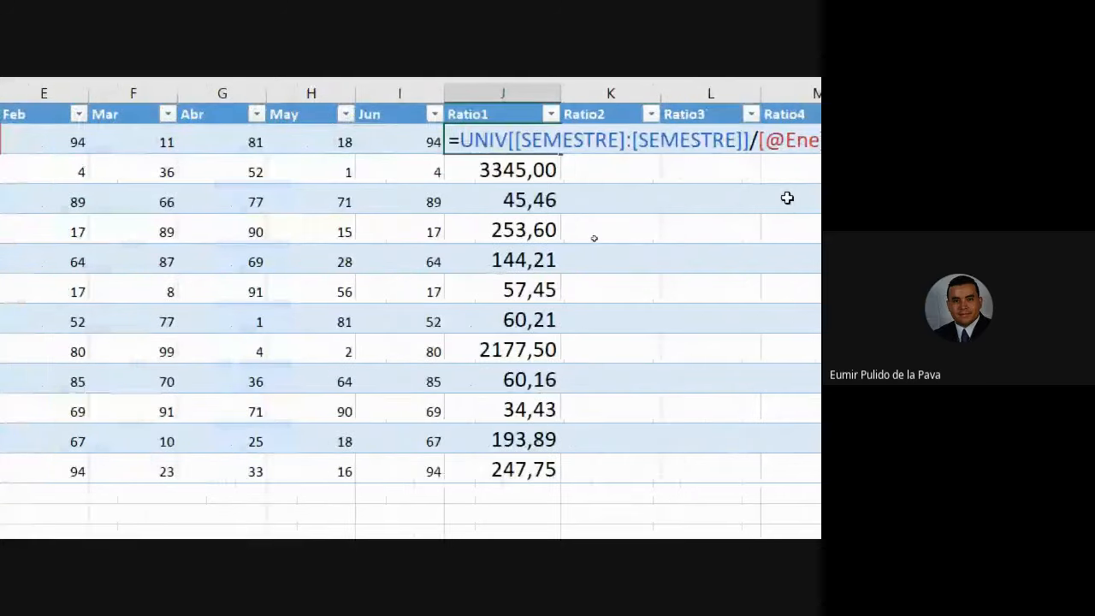
left_click_drag(321, 152, 373, 157)
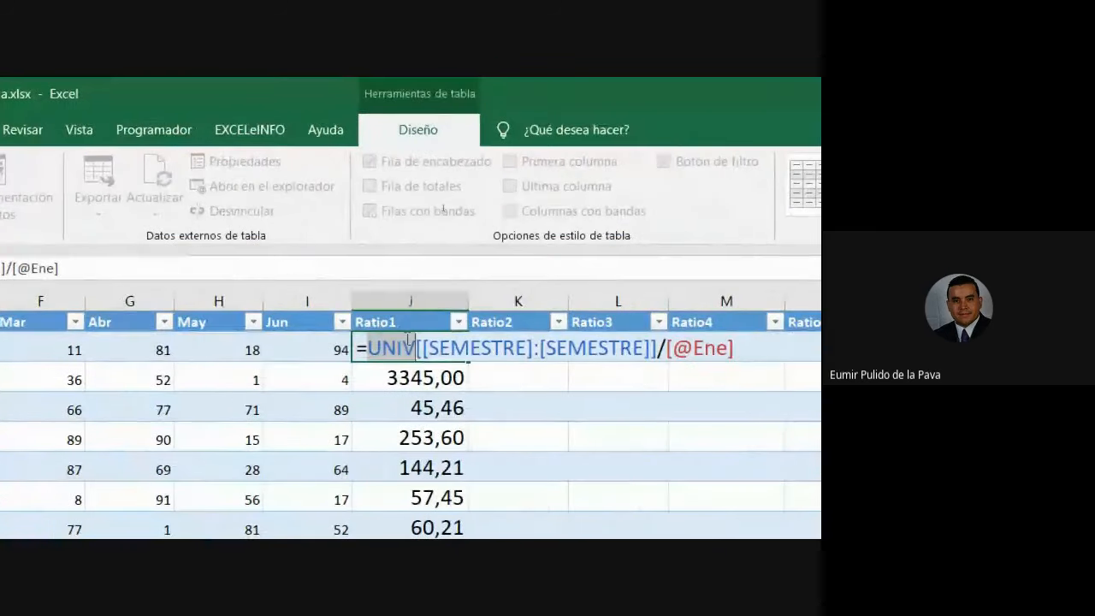
left_click_drag(415, 350, 429, 349)
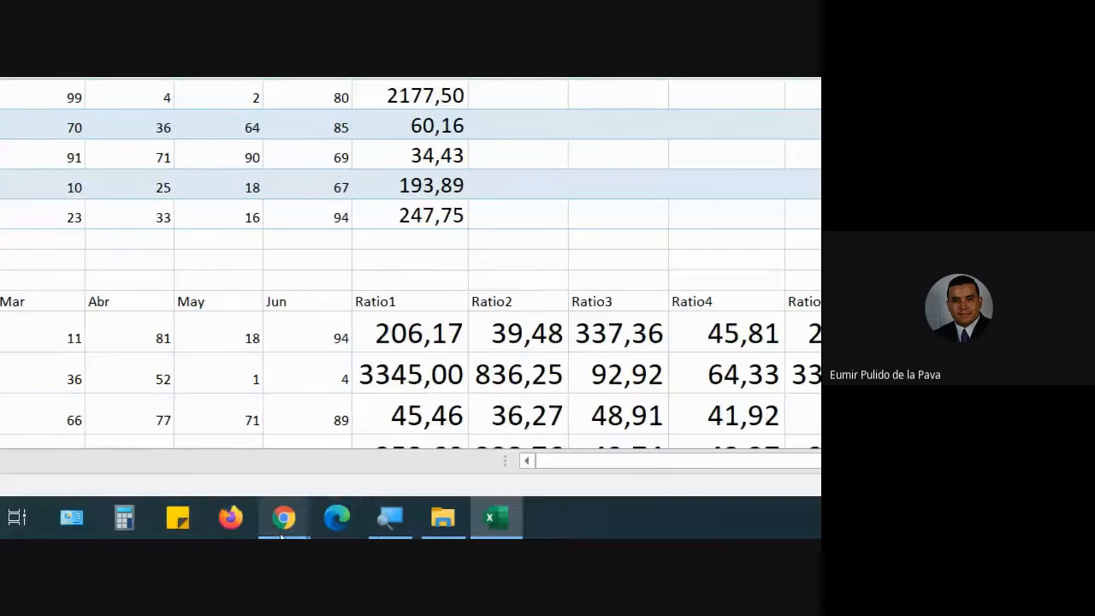
Search ASCII in a new Chrome tab, view the elcodigoascii.com.ar bracket table, then return to Excel.
mouse_move(281, 536)
left_click(167, 415)
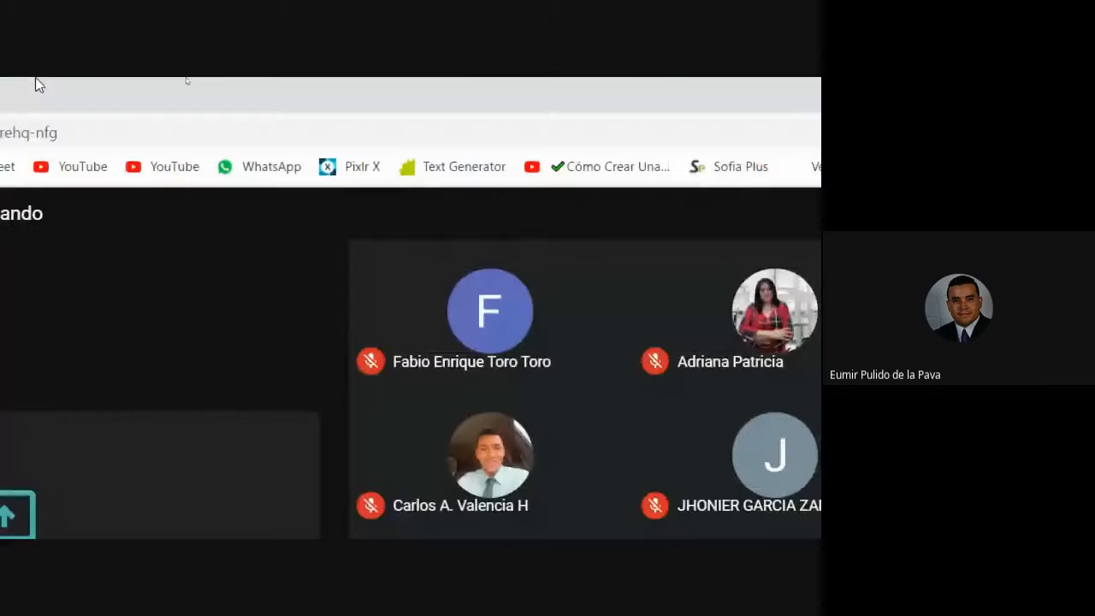
left_click(142, 94)
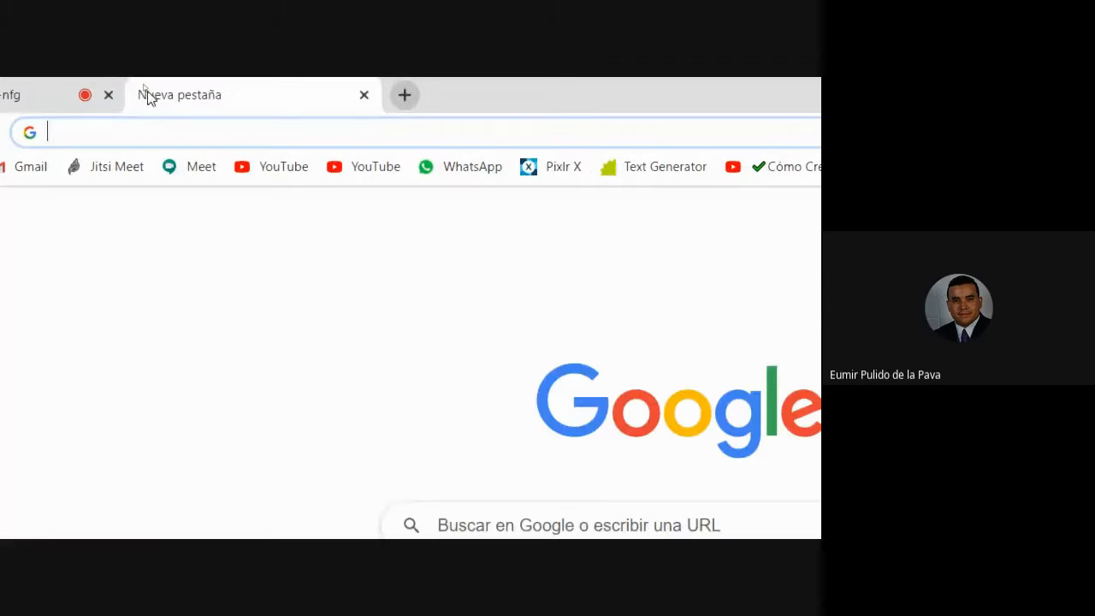
type("ASCII")
key("Return")
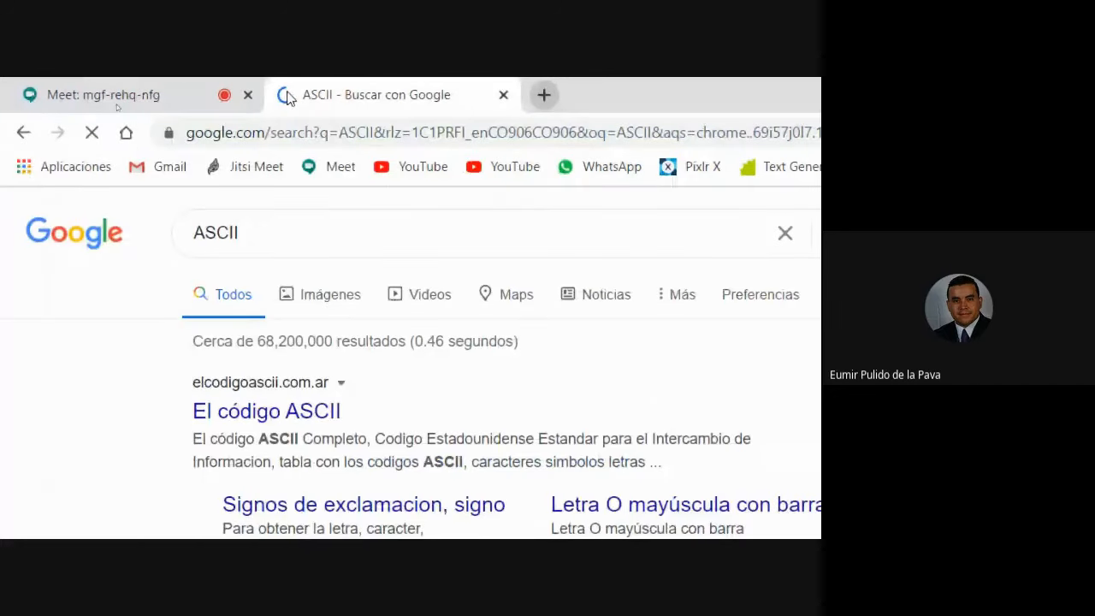
left_click(244, 412)
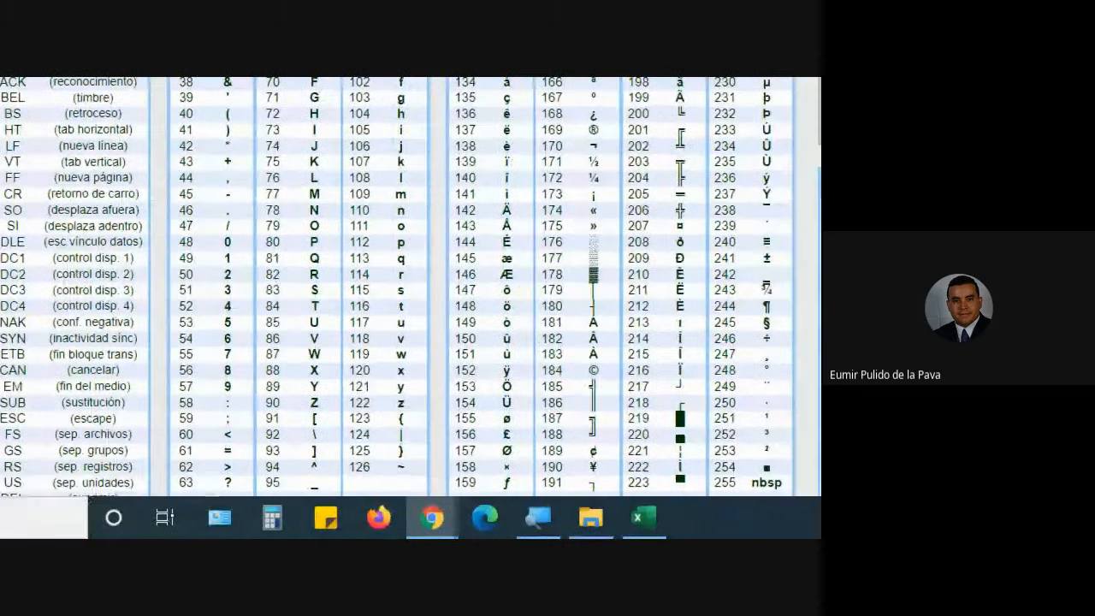
left_click(650, 524)
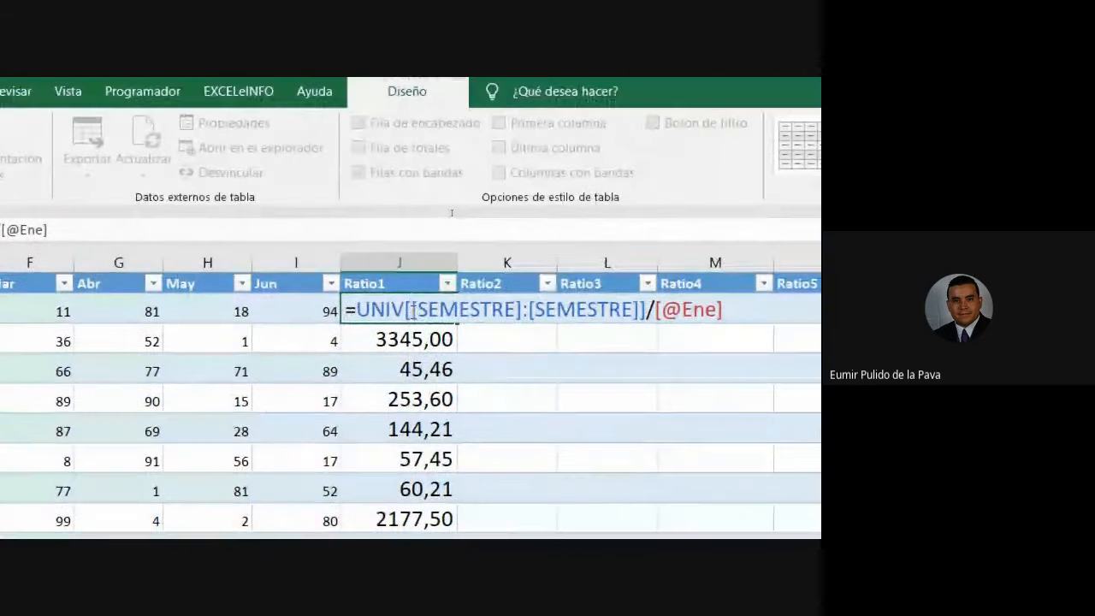
double_click(398, 310)
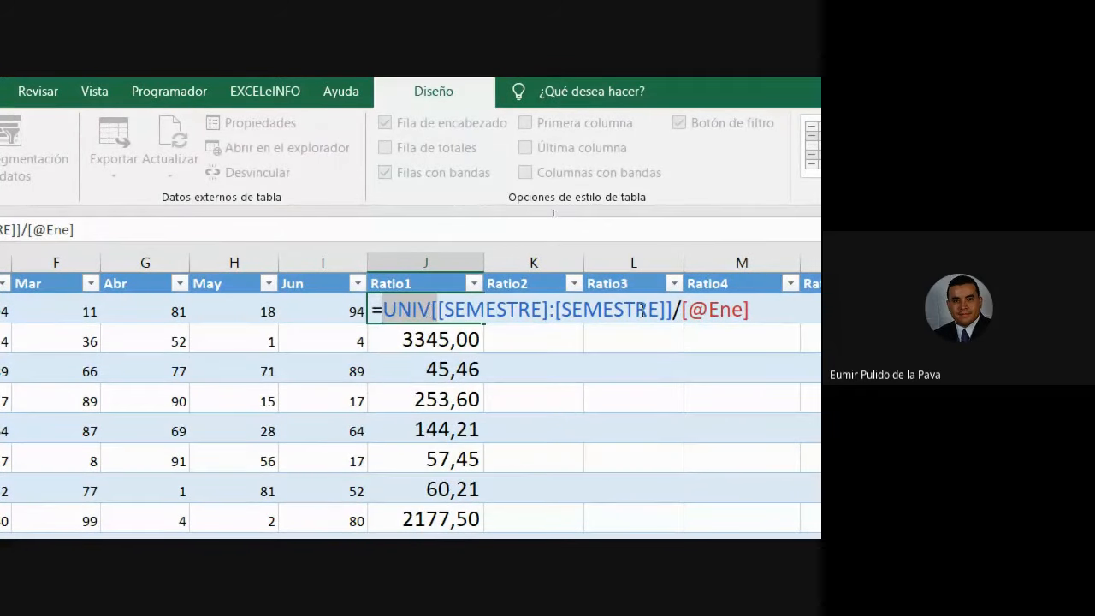
left_click(674, 311)
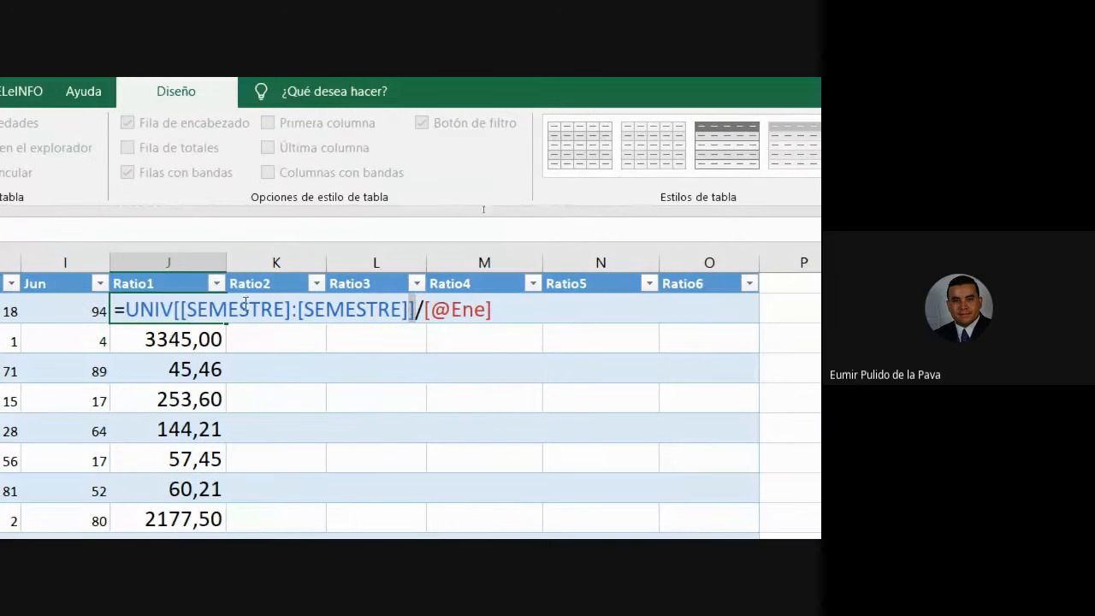
left_click(195, 306)
left_click_drag(196, 308, 231, 308)
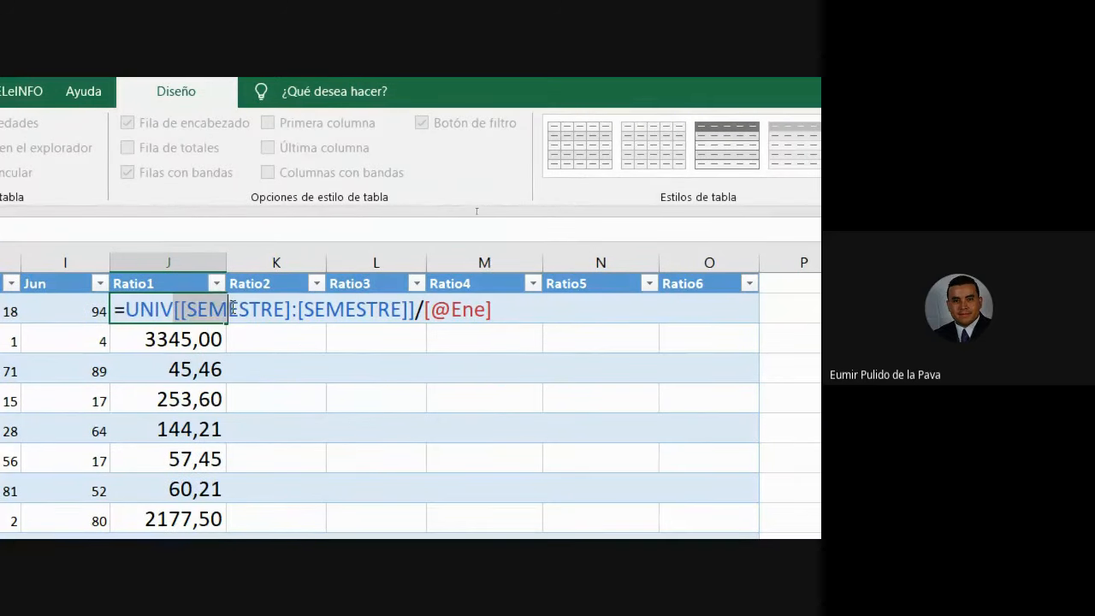
left_click(180, 309)
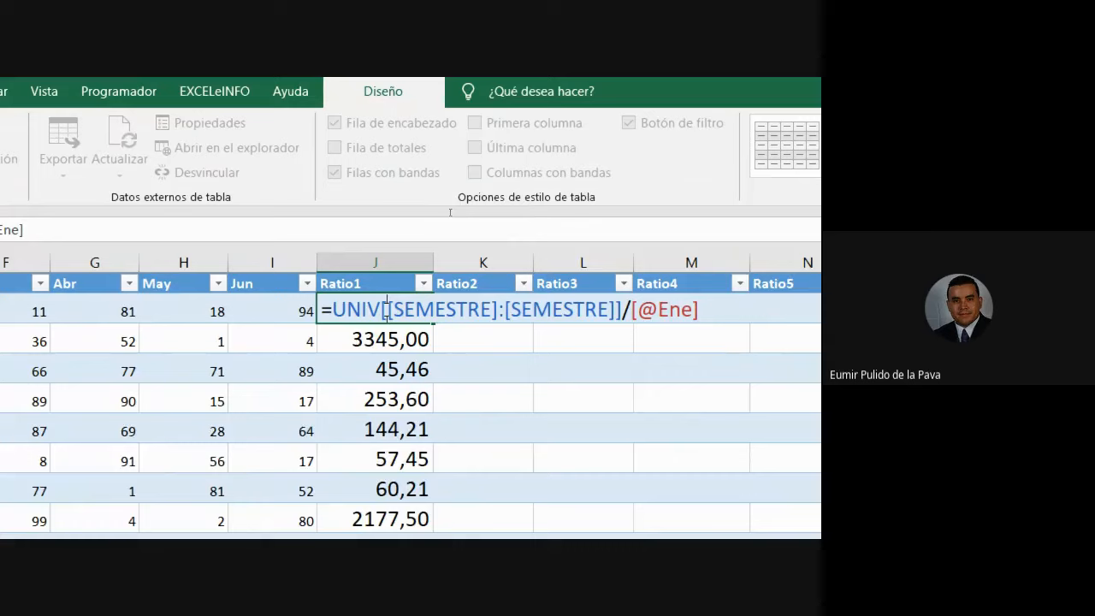
left_click_drag(386, 309, 639, 310)
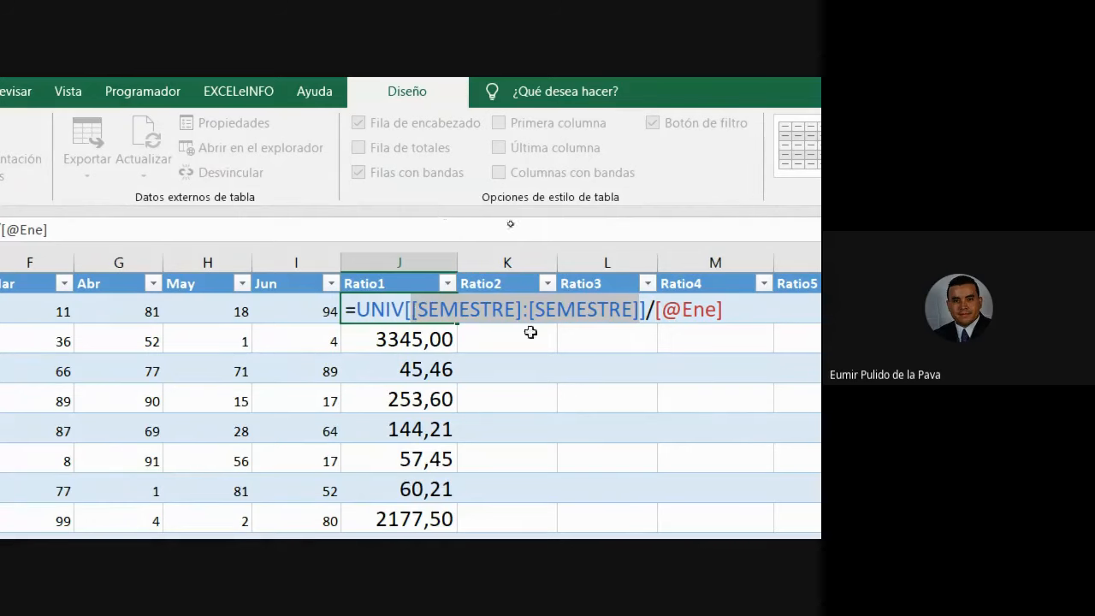
left_click_drag(416, 309, 517, 306)
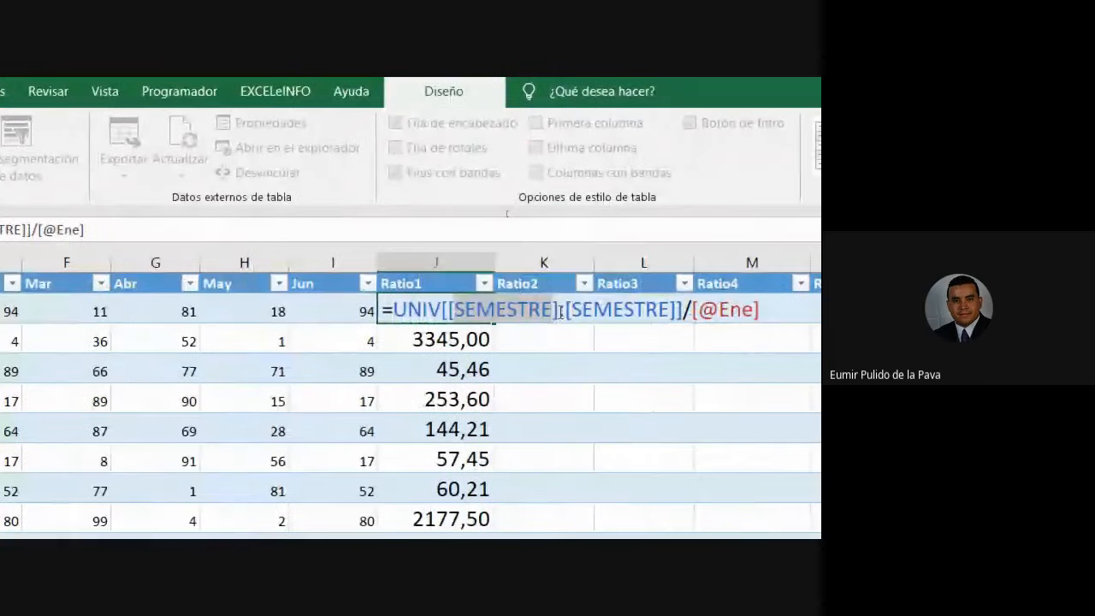
left_click_drag(702, 311, 603, 310)
left_click_drag(459, 310, 449, 309)
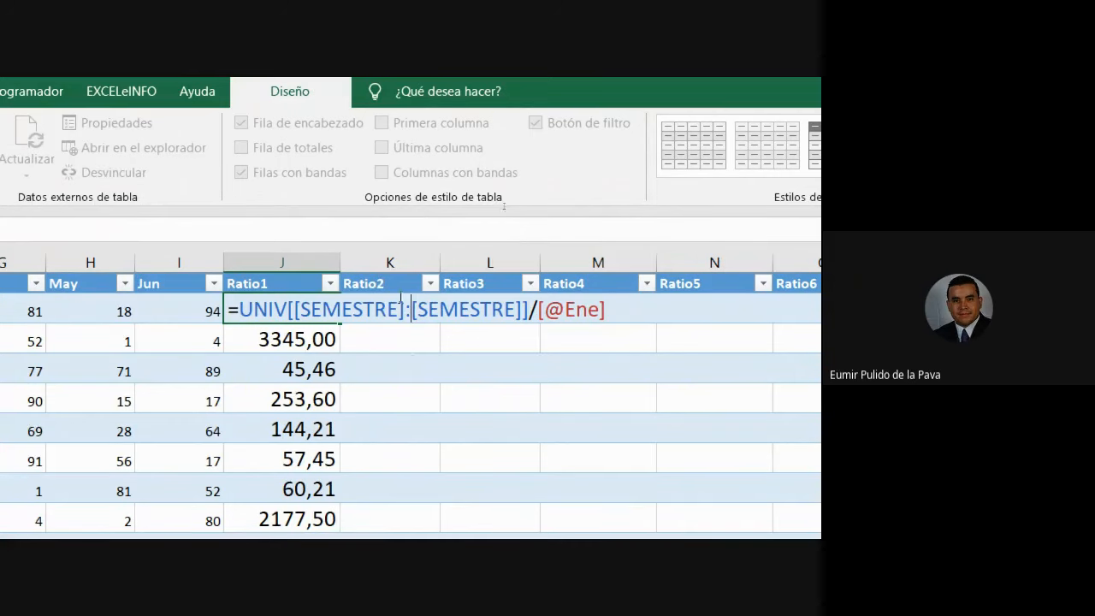
left_click_drag(413, 310, 524, 310)
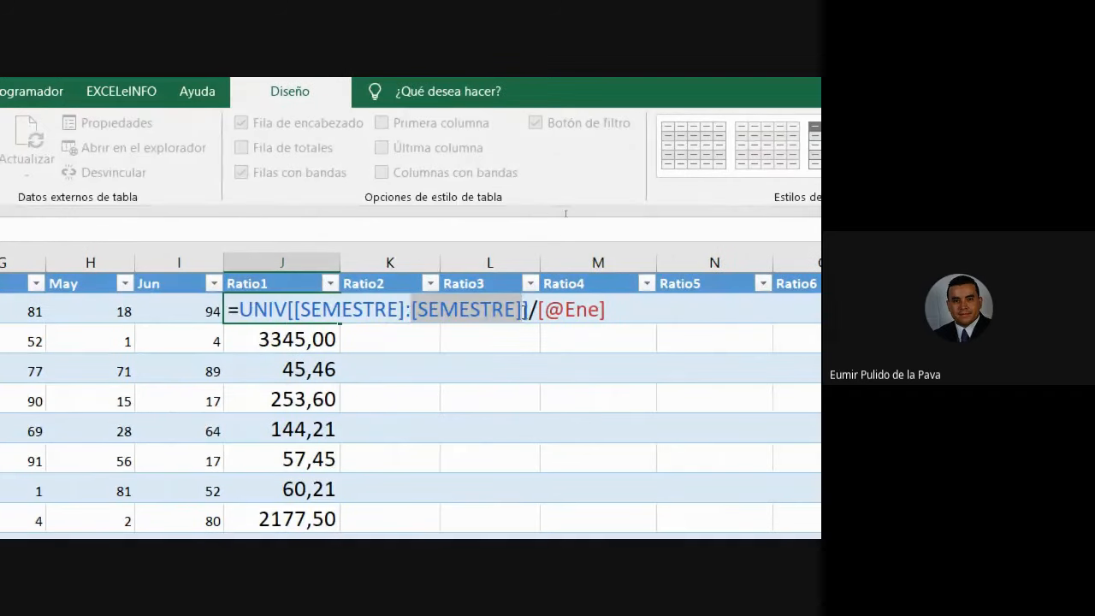
left_click(532, 308)
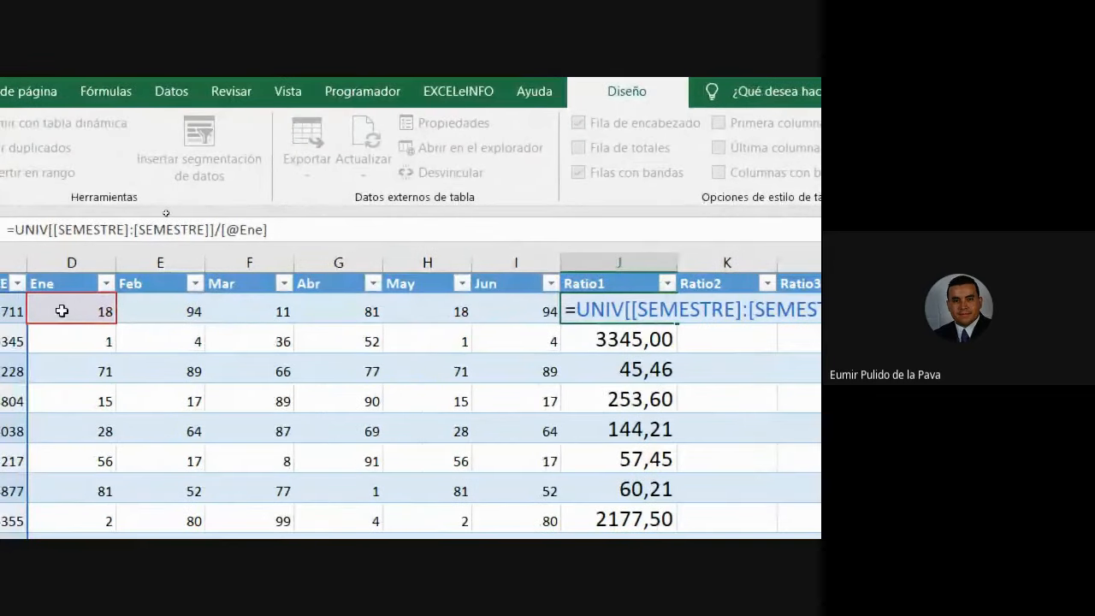
Commit the Ratio1 formula and fill it from J2 across through Ratio6 in O2.
key("Return")
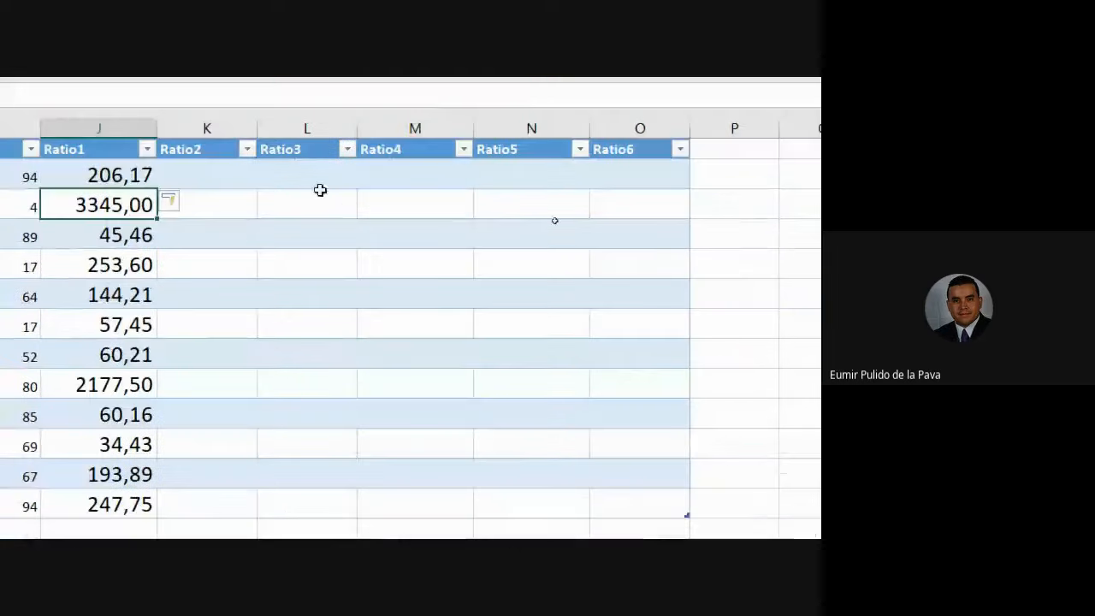
left_click(146, 179)
left_click_drag(156, 189, 691, 491)
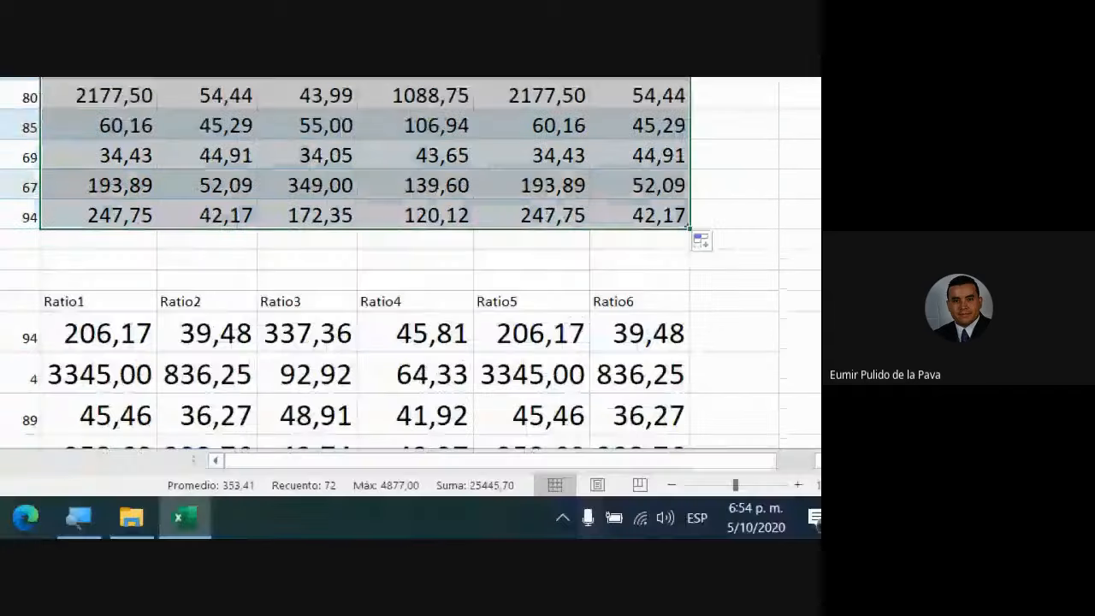
Set the Magnifier to 100% and reopen J2's formula to select its table range.
left_click(313, 508)
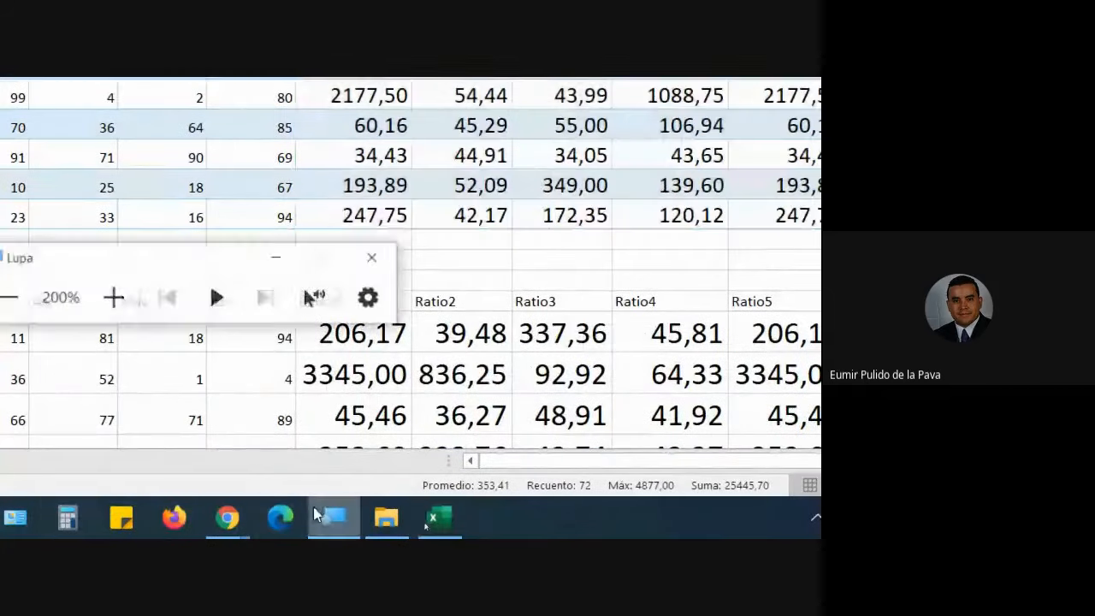
left_click(120, 306)
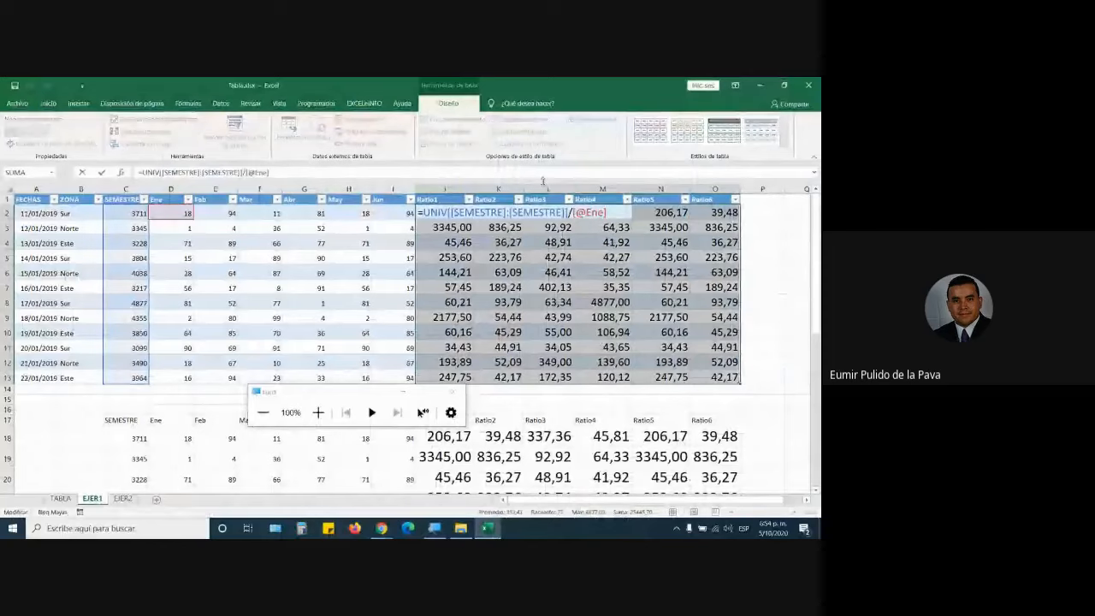
key("Escape")
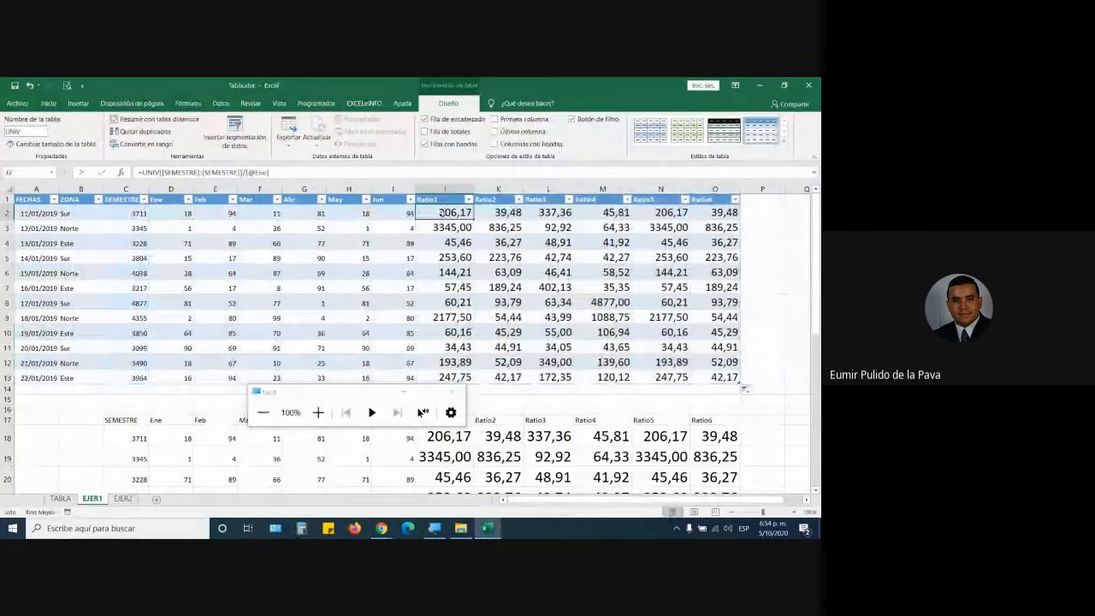
key("F2")
key("shift+Right")
key("shift+Right")
key("shift+Right")
key("shift+Right")
key("shift+Right")
key("shift+Right")
key("shift+Right")
key("shift+Right")
key("shift+Right")
key("shift+Right")
key("shift+Right")
key("shift+Right")
key("shift+Right")
key("shift+Right")
key("shift+Right")
key("shift+Right")
key("shift+Right")
key("shift+Right")
key("shift+Right")
key("shift+Right")
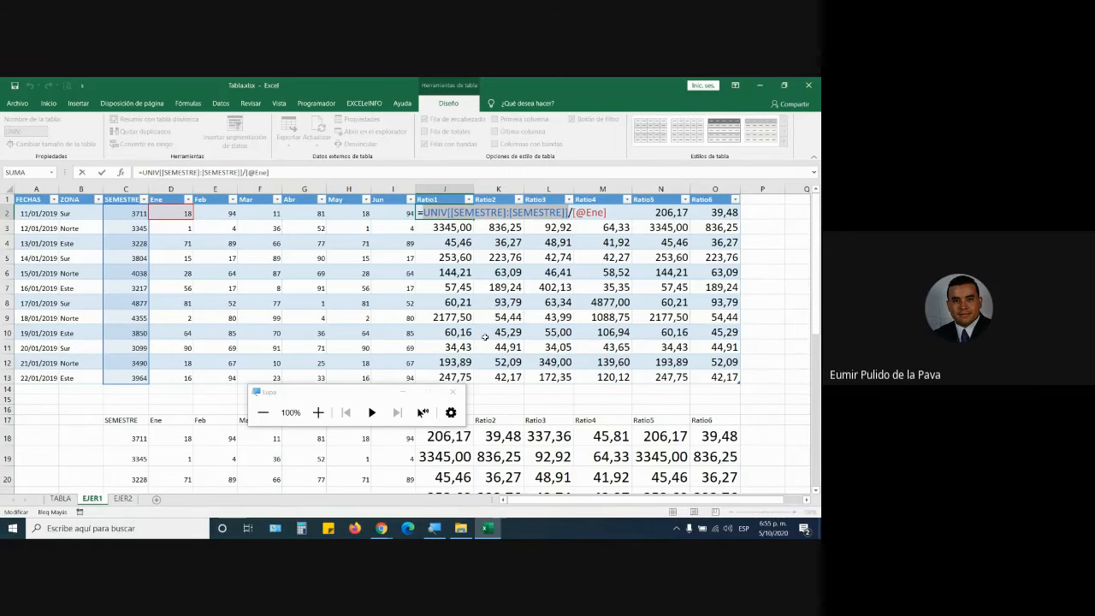
left_click(402, 393)
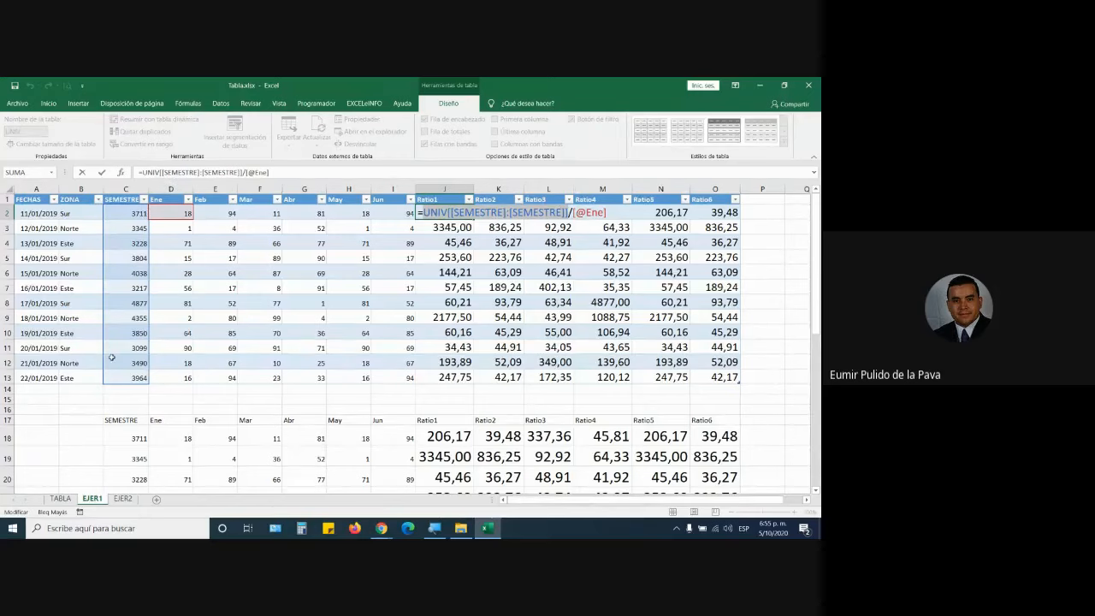
key("Return")
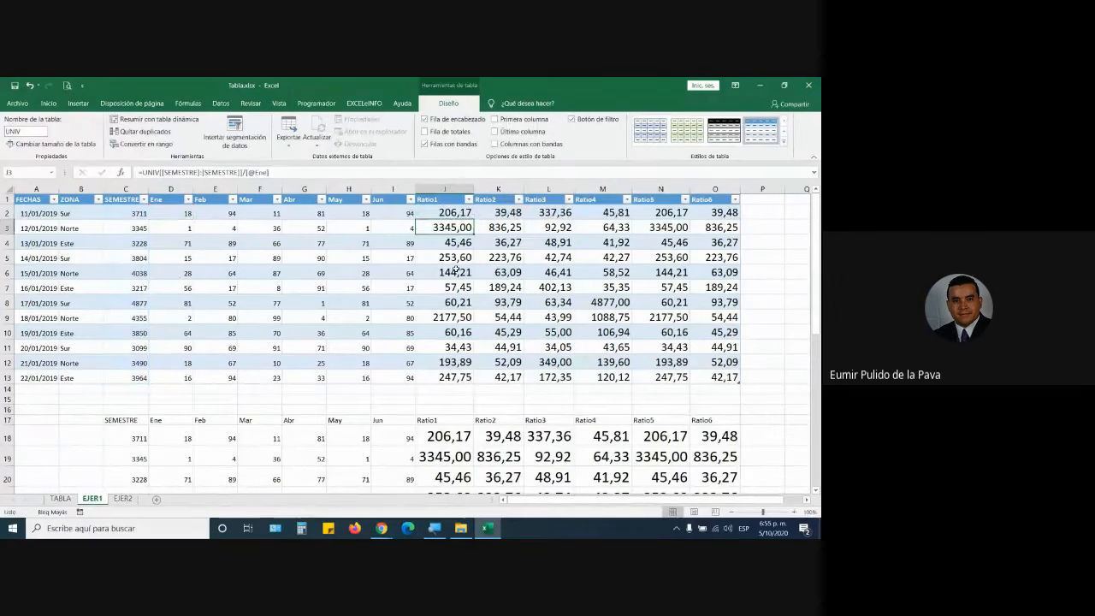
double_click(593, 212)
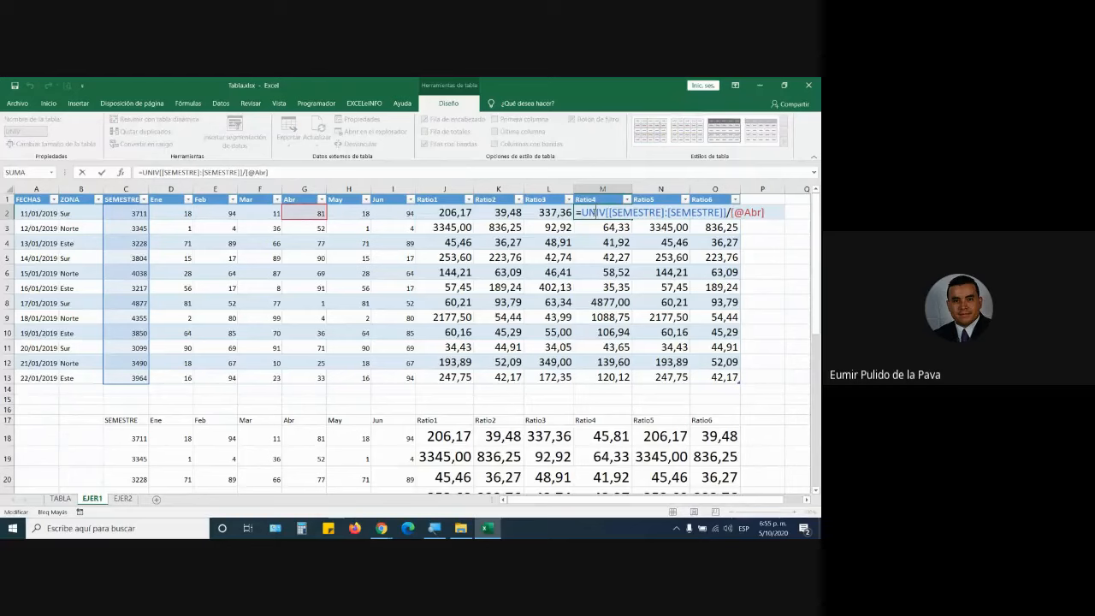
double_click(495, 212)
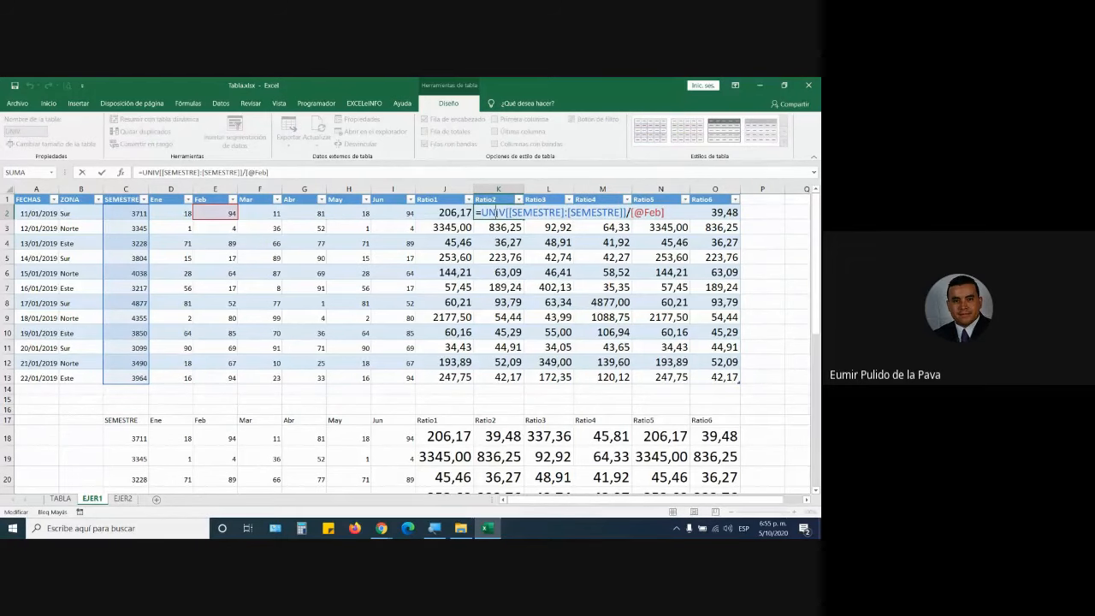
key("Escape")
double_click(534, 212)
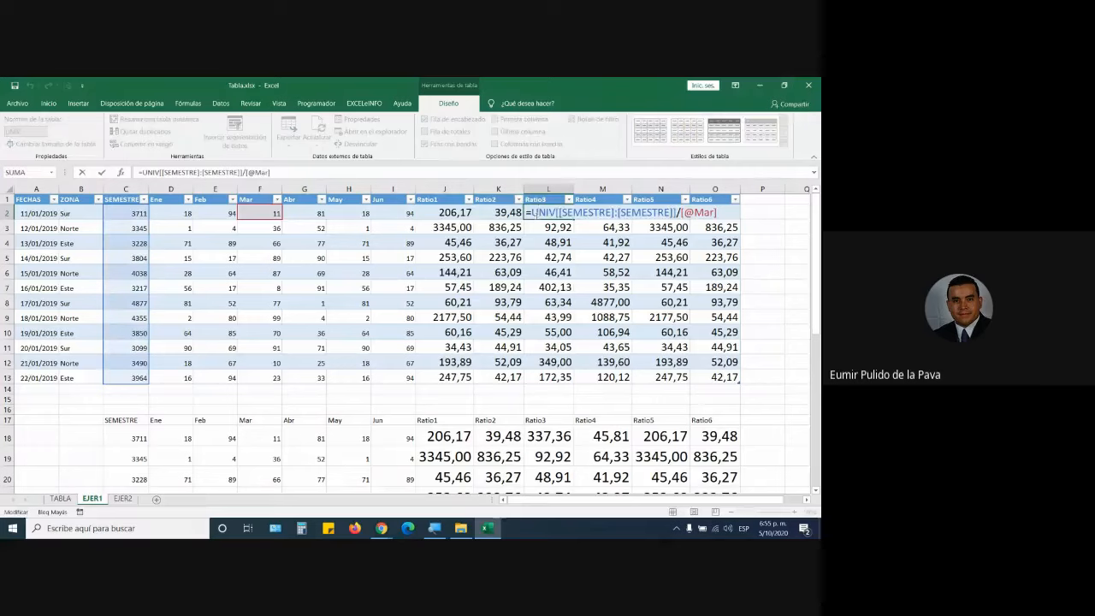
key("Escape")
double_click(661, 212)
key("Escape")
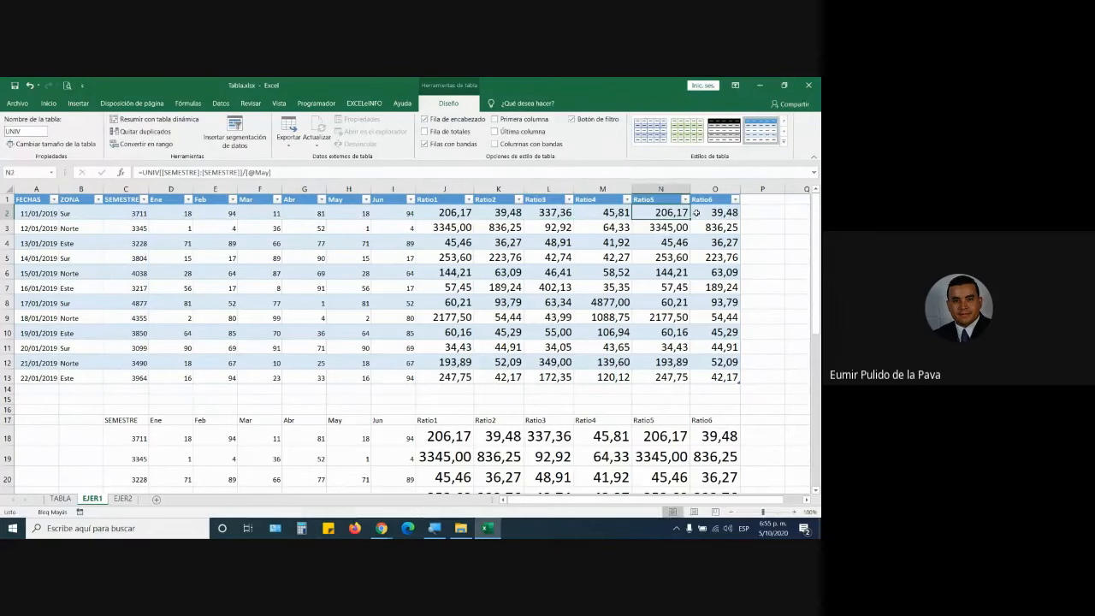
double_click(697, 212)
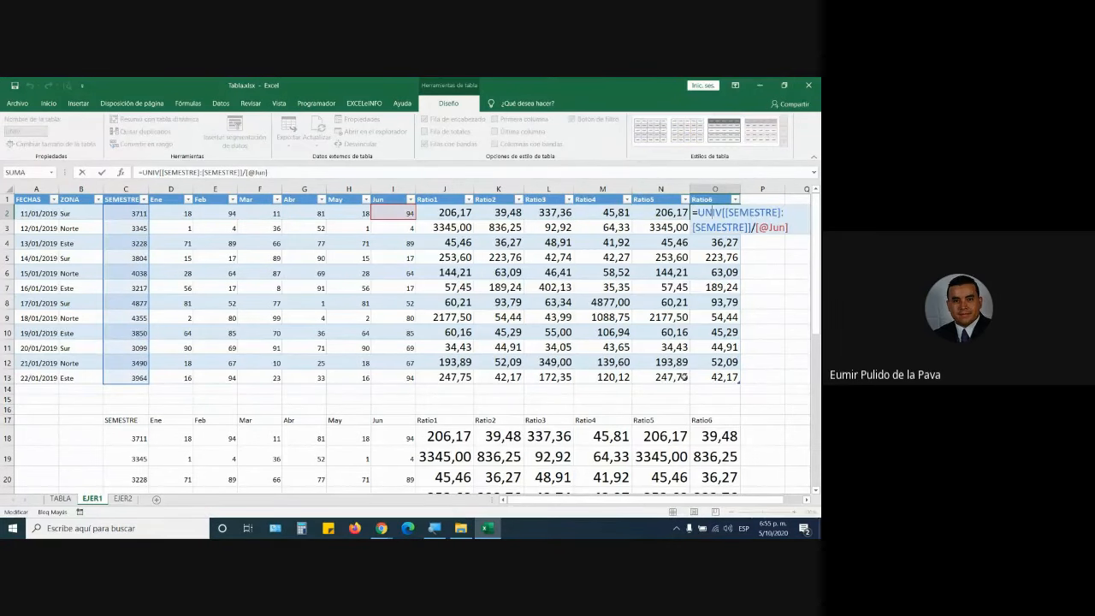
key("Return")
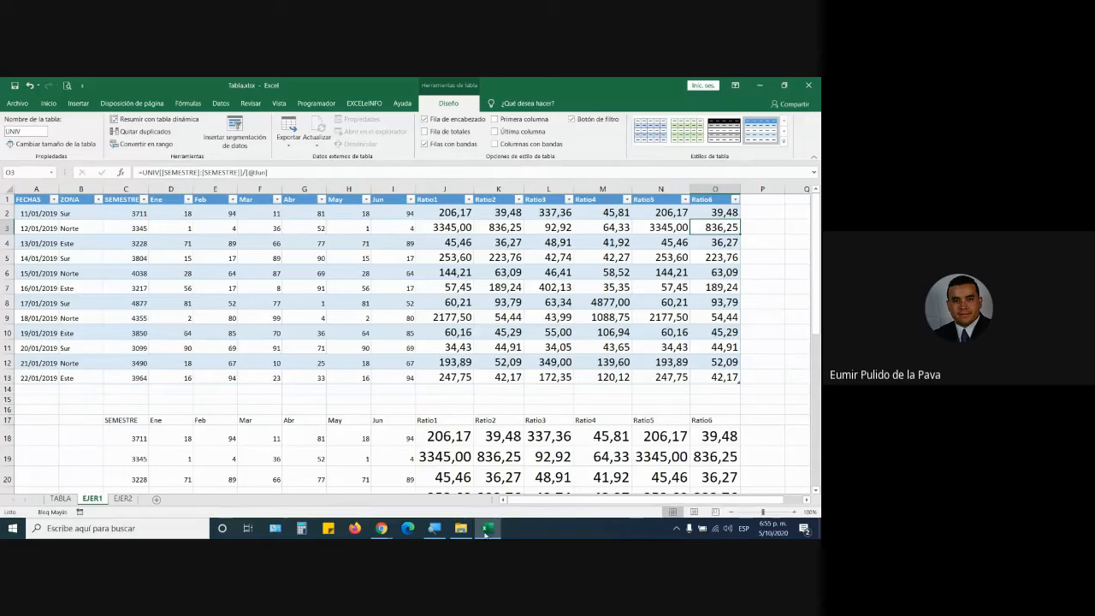
left_click(441, 315)
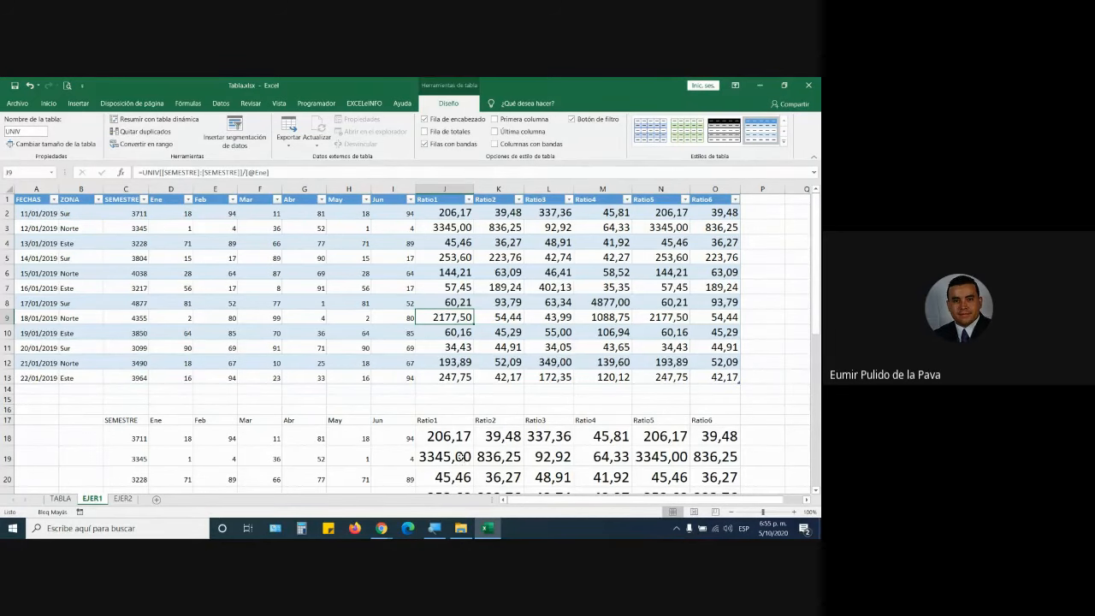
View J18's plain-range formula =$C18/D18, then reopen J2's table formula for comparison.
scroll(460, 456, "down", 3)
left_click_drag(128, 291, 604, 409)
double_click(463, 308)
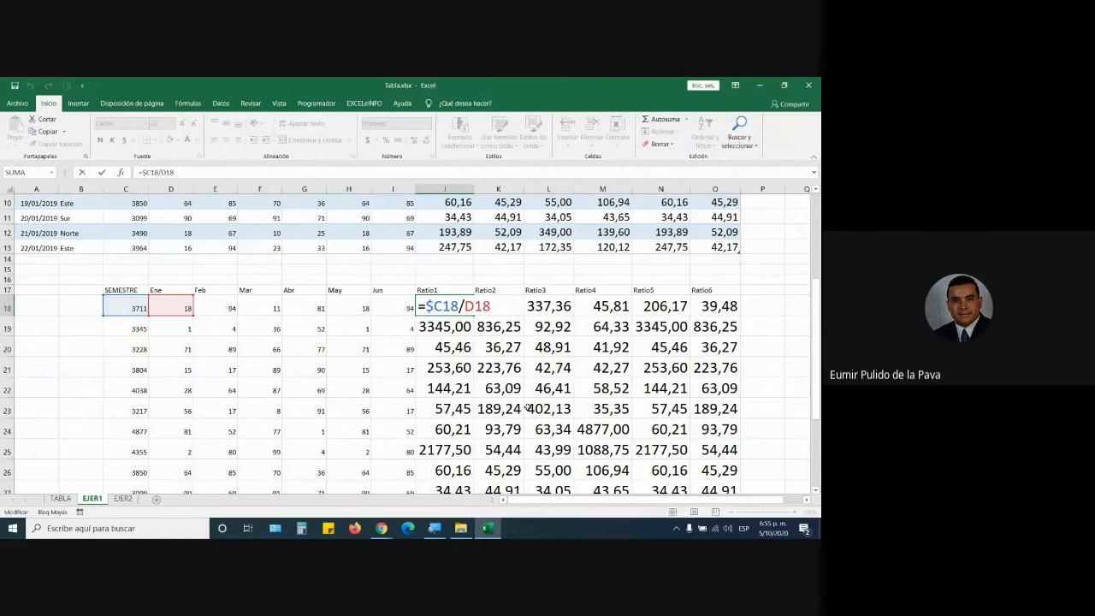
scroll(528, 409, "up", 3)
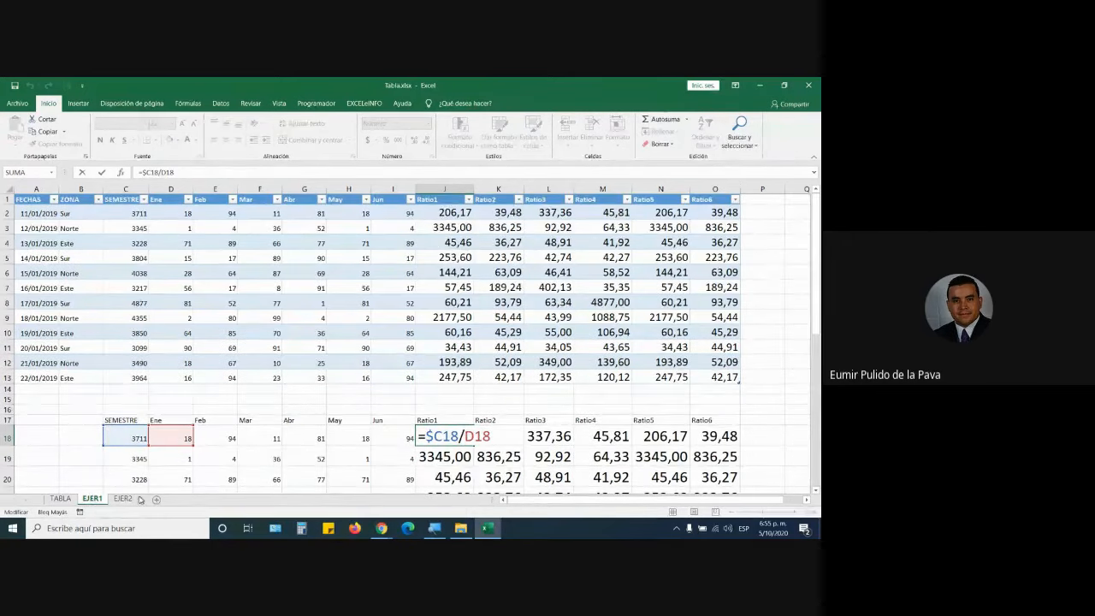
left_click(441, 211)
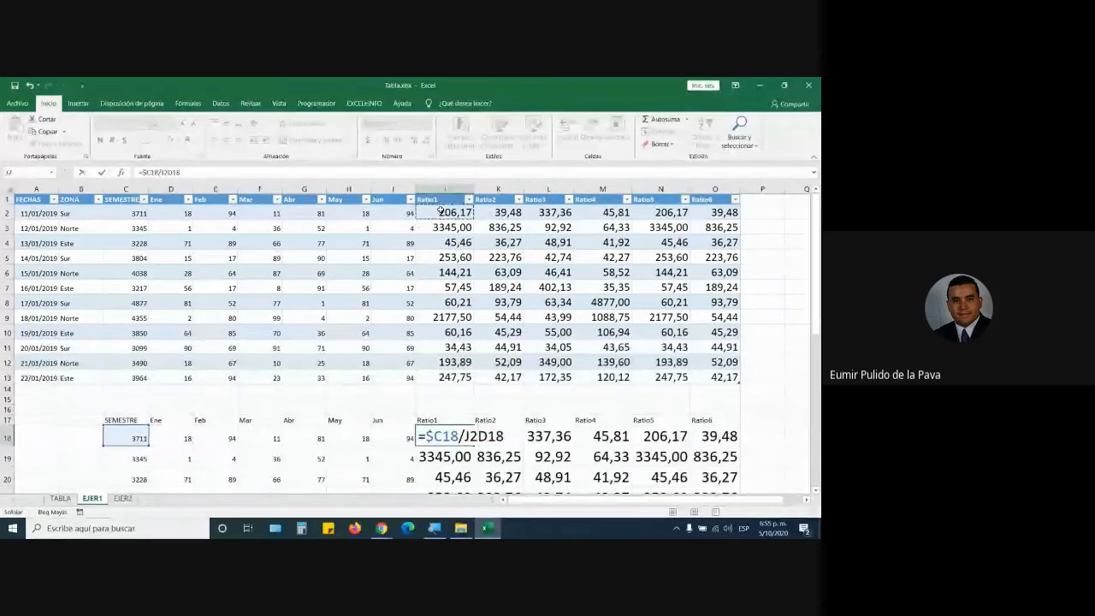
key("Escape")
double_click(442, 212)
Switch to the Google Meet call tab in Chrome.
left_click(381, 528)
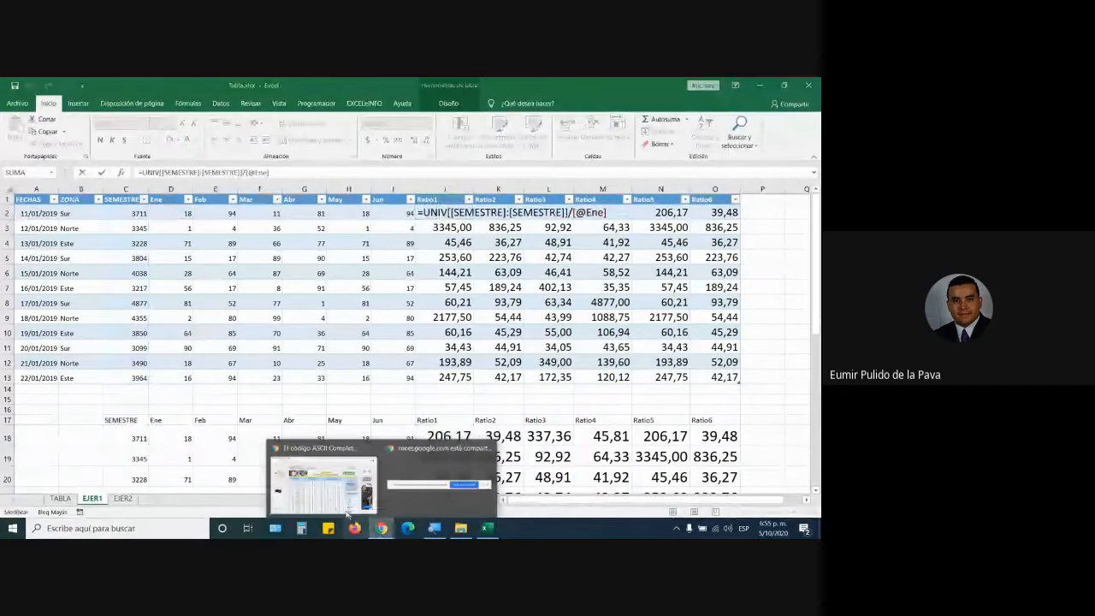
left_click(347, 505)
left_click(52, 86)
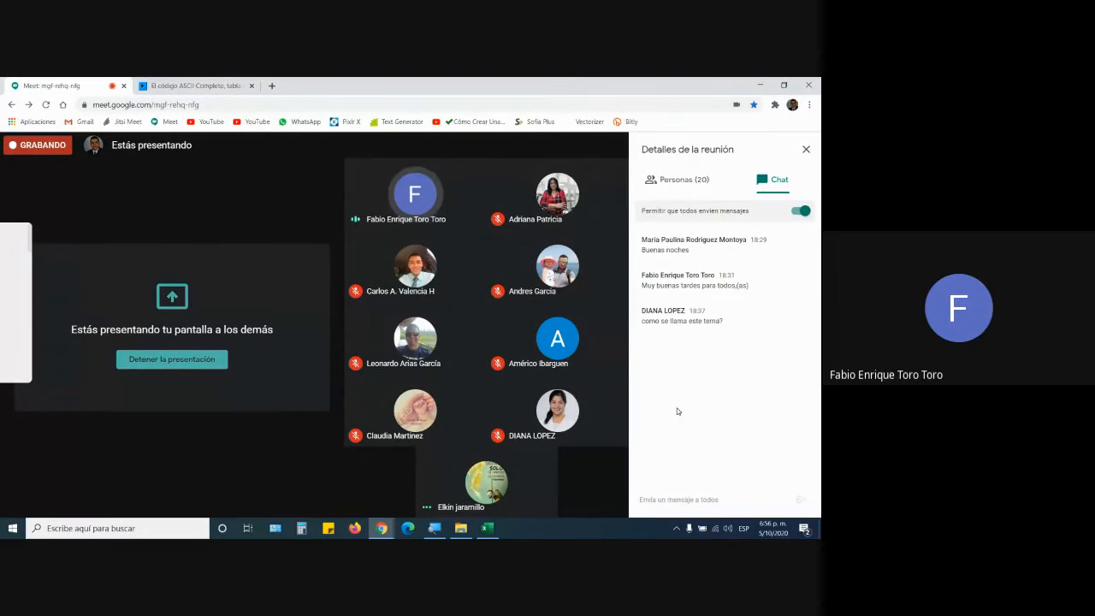
Return from the Meet call to the Excel workbook.
left_click(495, 530)
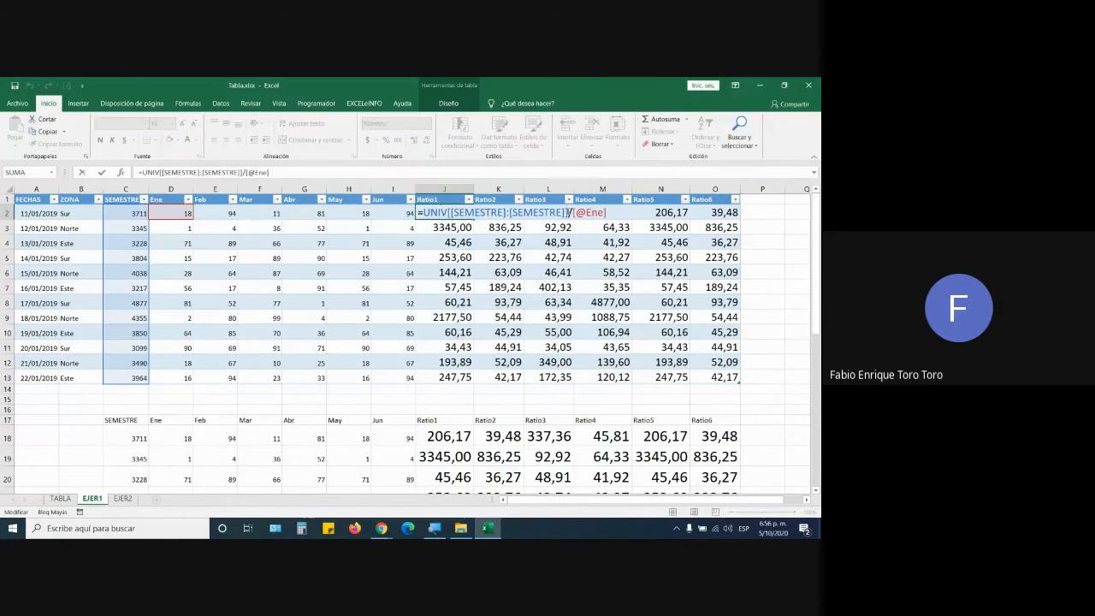
Delete J2's column reference, magnify the screen to 200%, and re-enter the UNIV table name.
left_click_drag(570, 212, 451, 212)
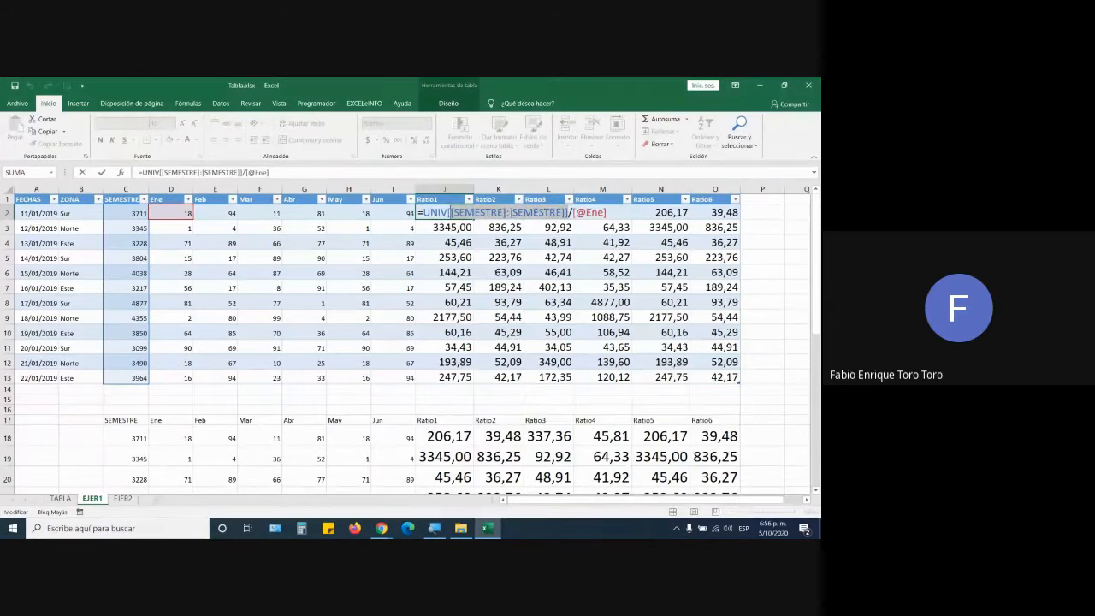
key("BackSpace")
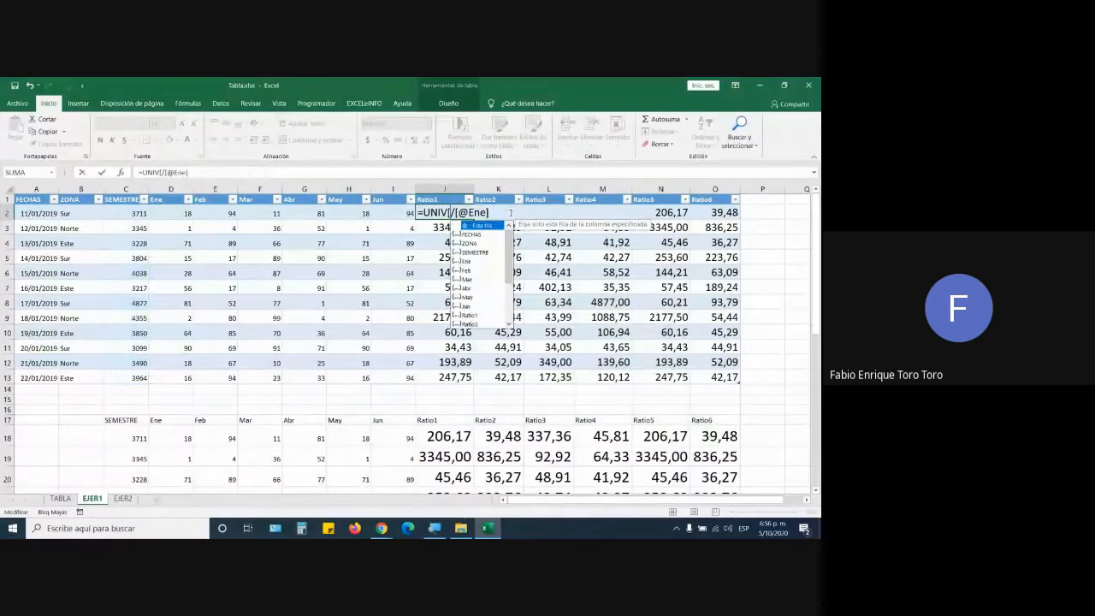
key("super+plus")
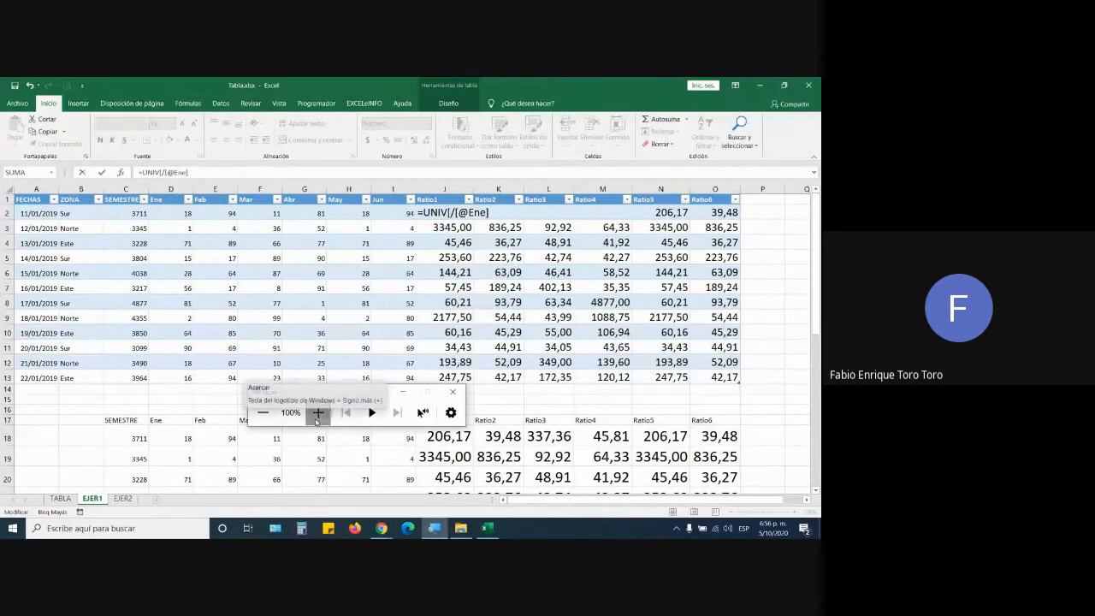
left_click(318, 412)
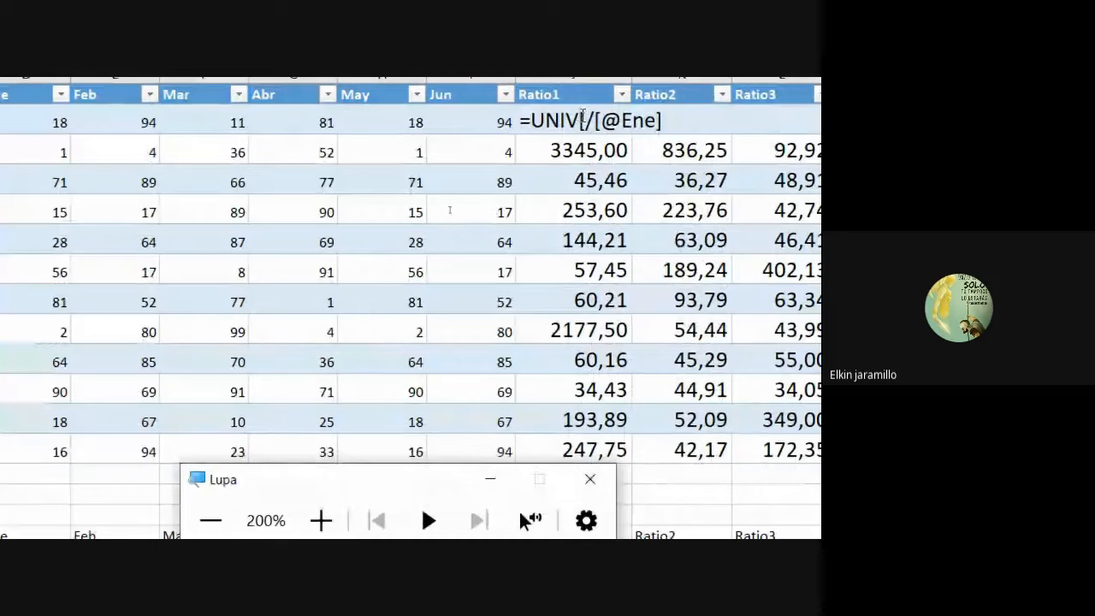
left_click(587, 120)
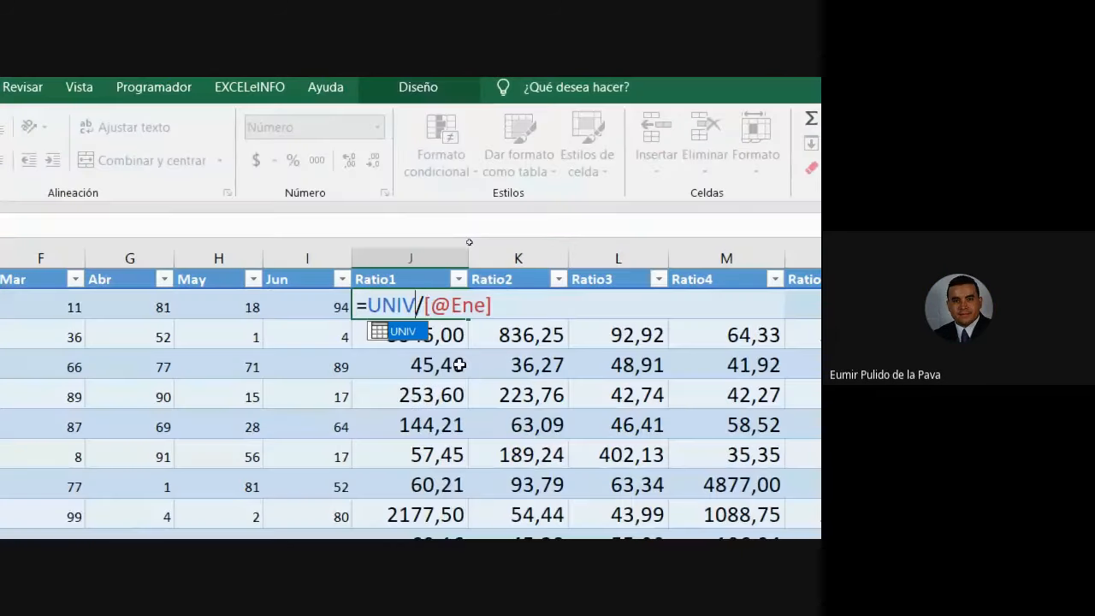
key("BackSpace")
key("BackSpace")
key("BackSpace")
key("BackSpace")
key("BackSpace")
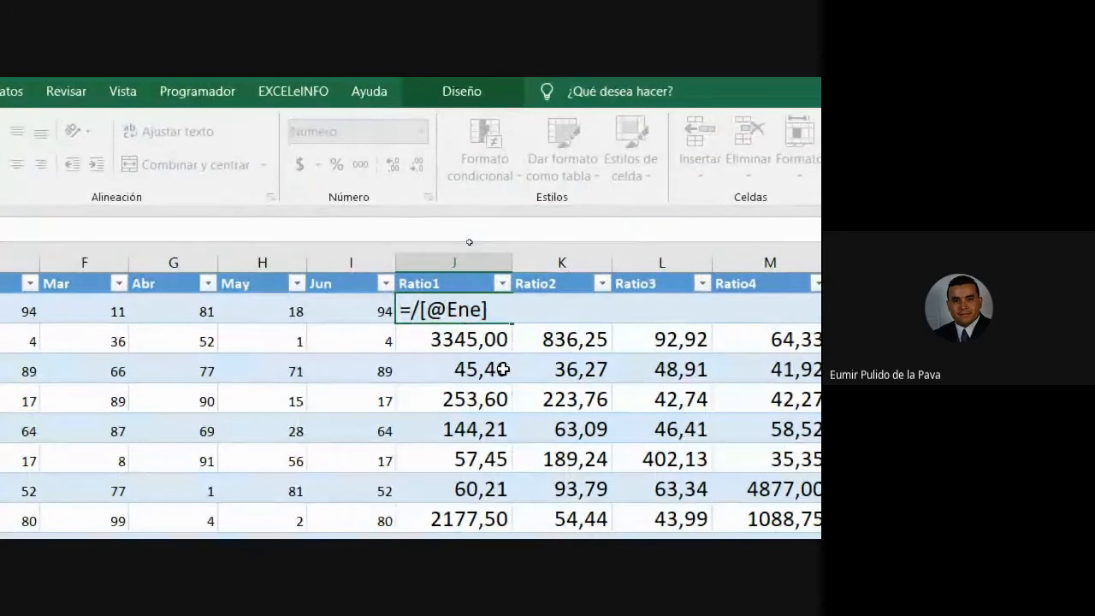
type("UN")
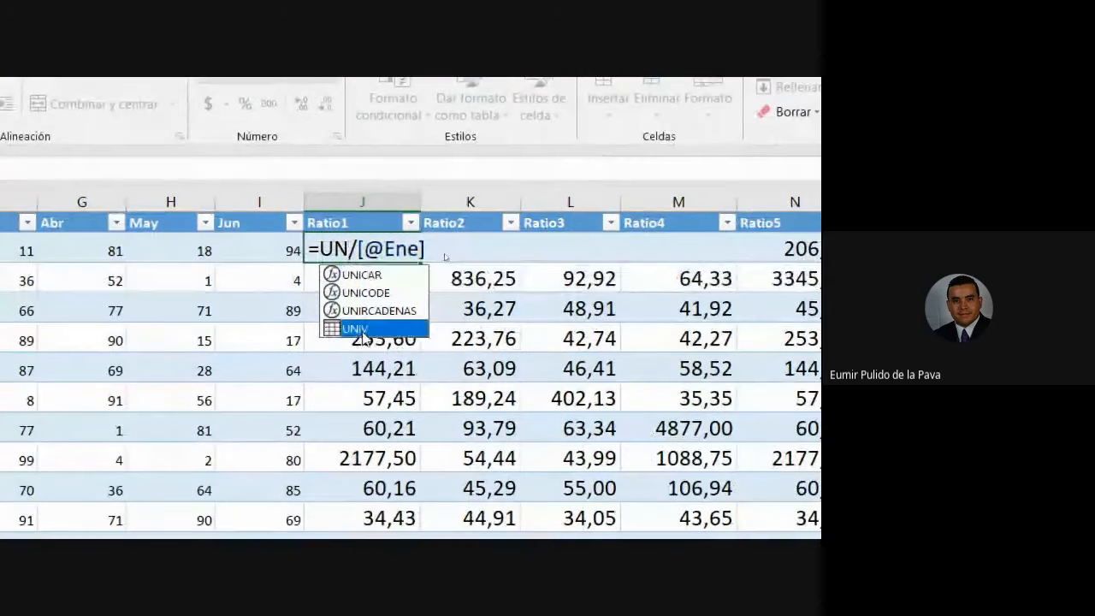
double_click(419, 389)
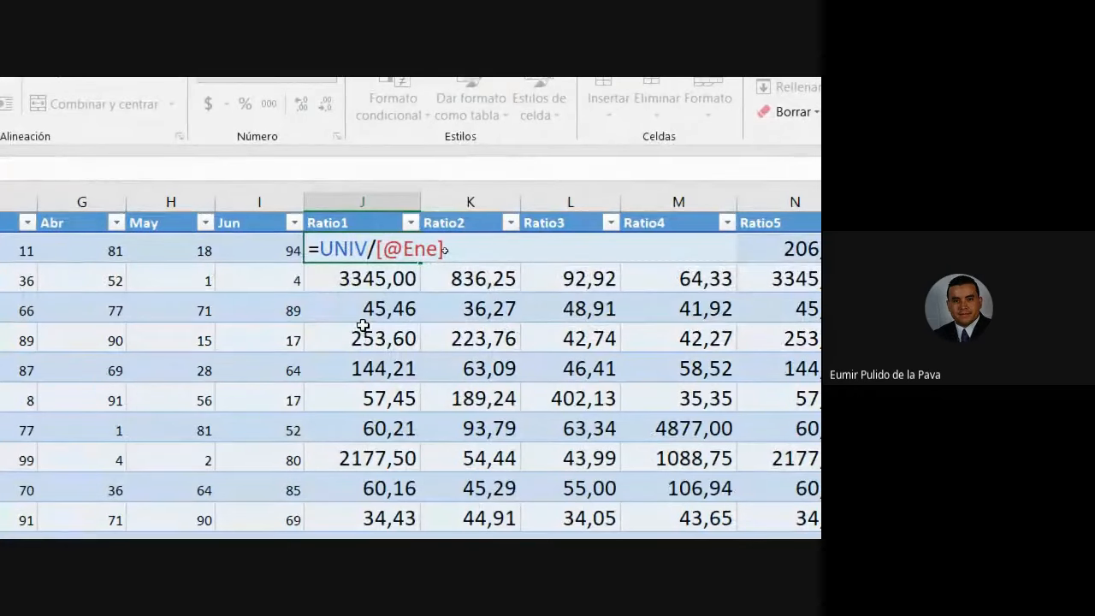
Add [[SEMESTRE]:[SEMESTRE]] through autocomplete and commit, restoring 206,17 in Ratio1.
type("[[")
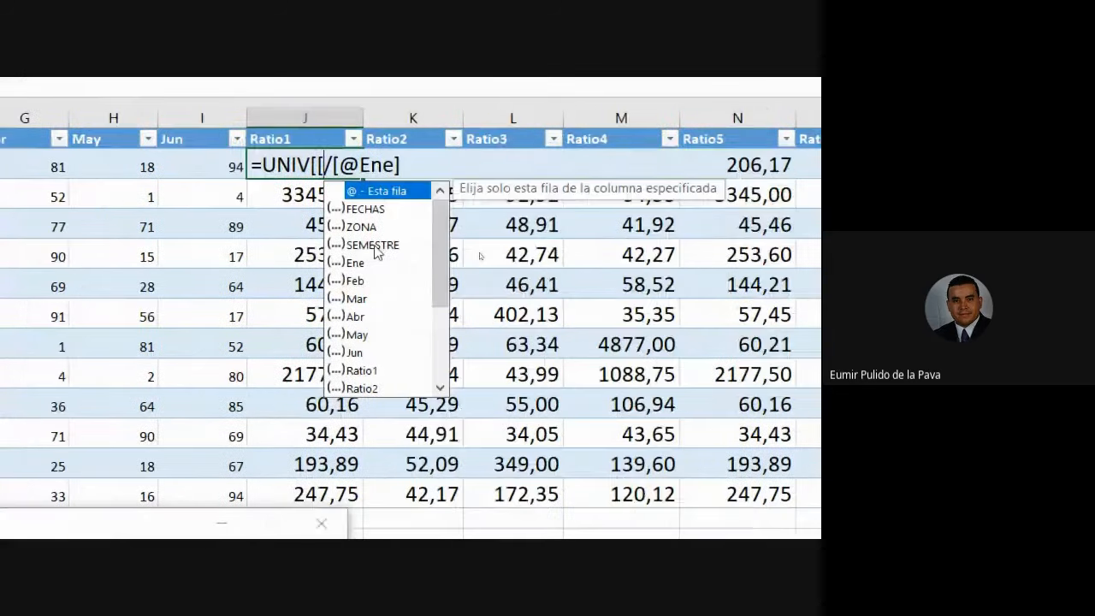
left_click(777, 246)
double_click(771, 245)
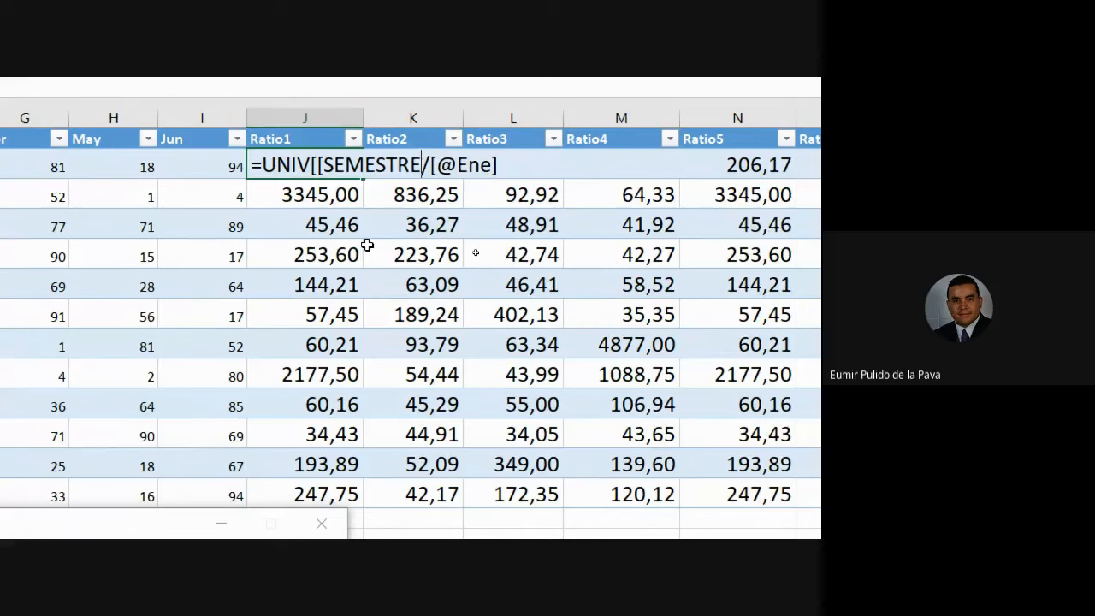
key("BackSpace")
key("BackSpace")
key("BackSpace")
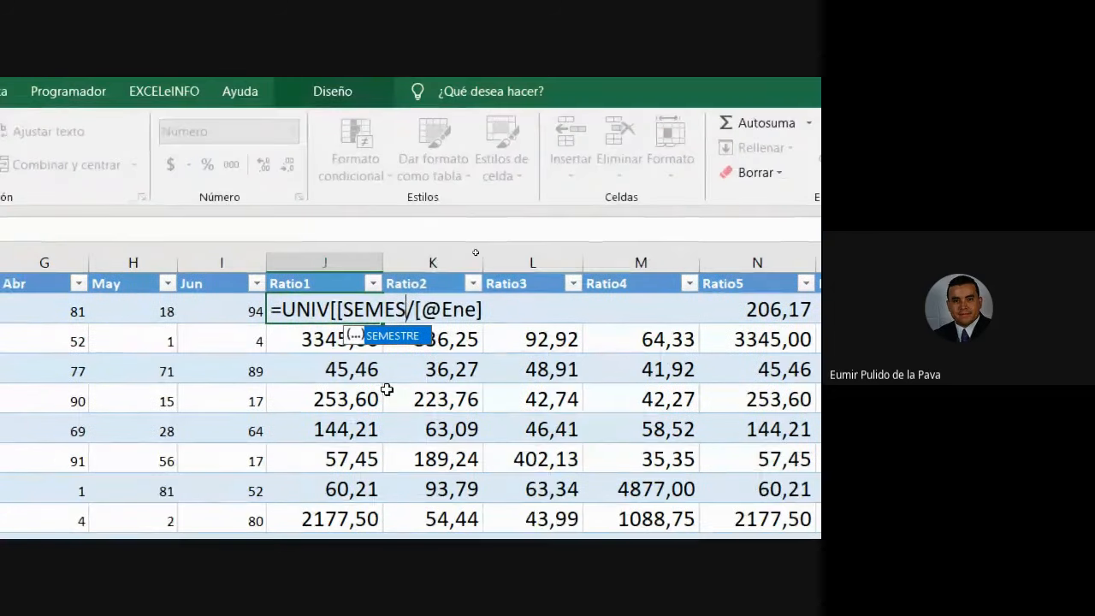
key("BackSpace")
key("BackSpace")
key("BackSpace")
key("BackSpace")
key("BackSpace")
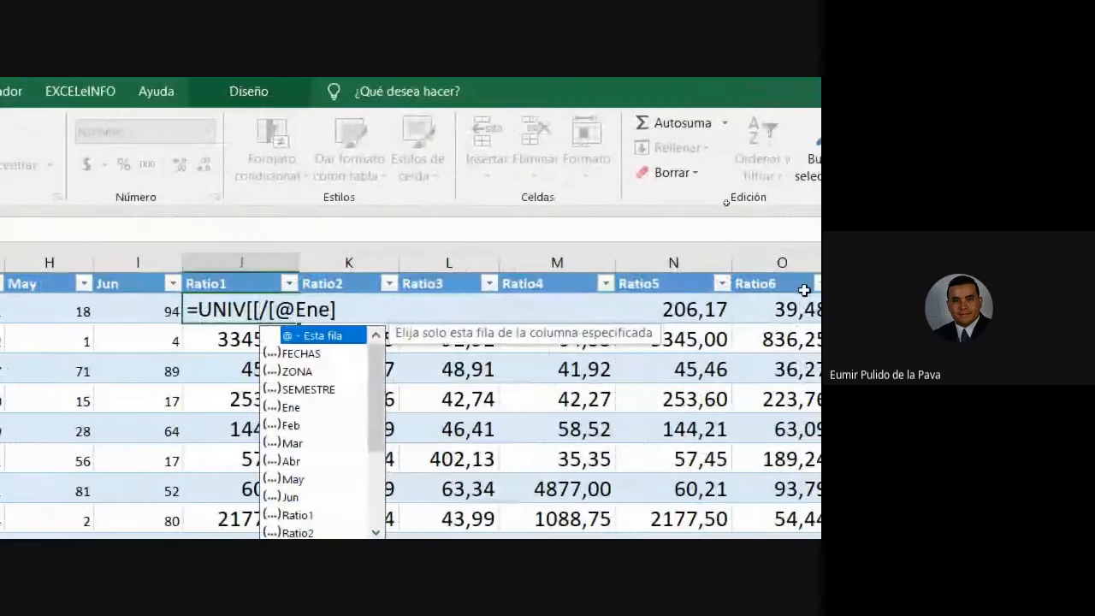
type("SE")
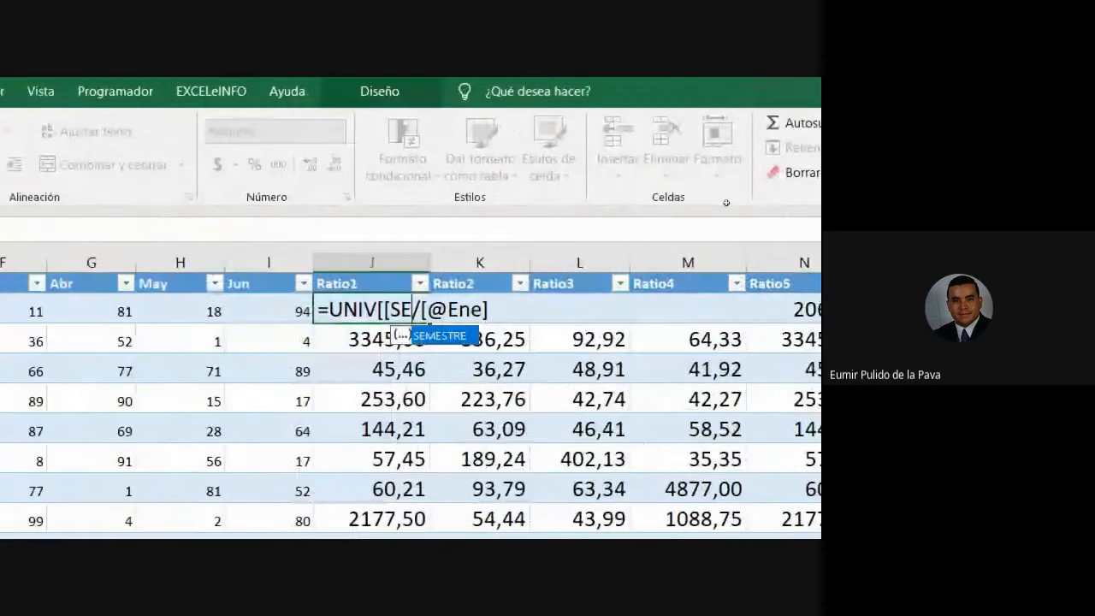
type("ME")
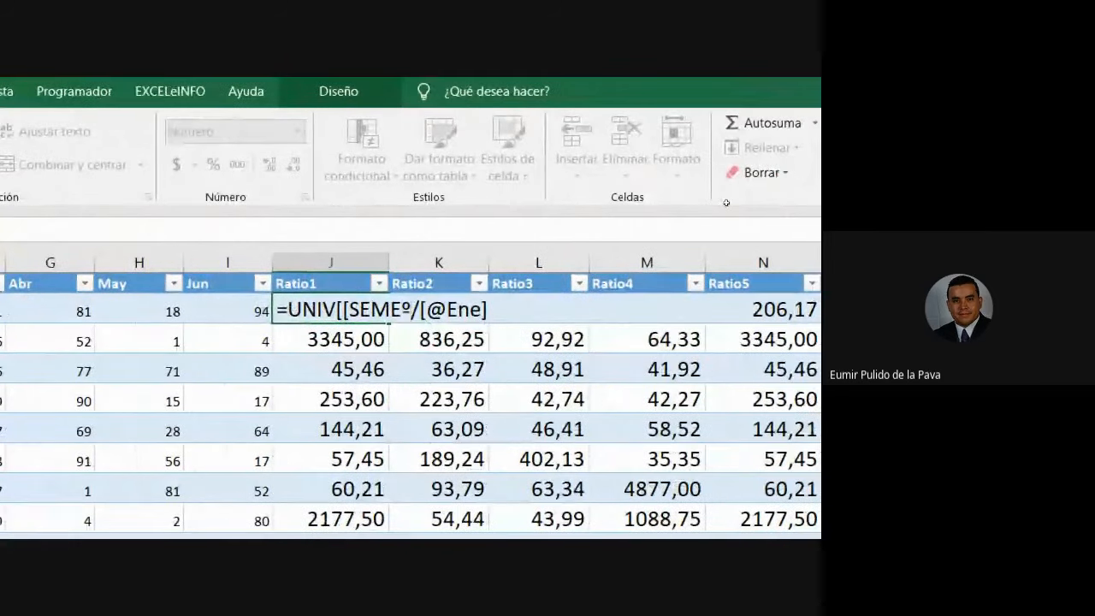
key("Tab")
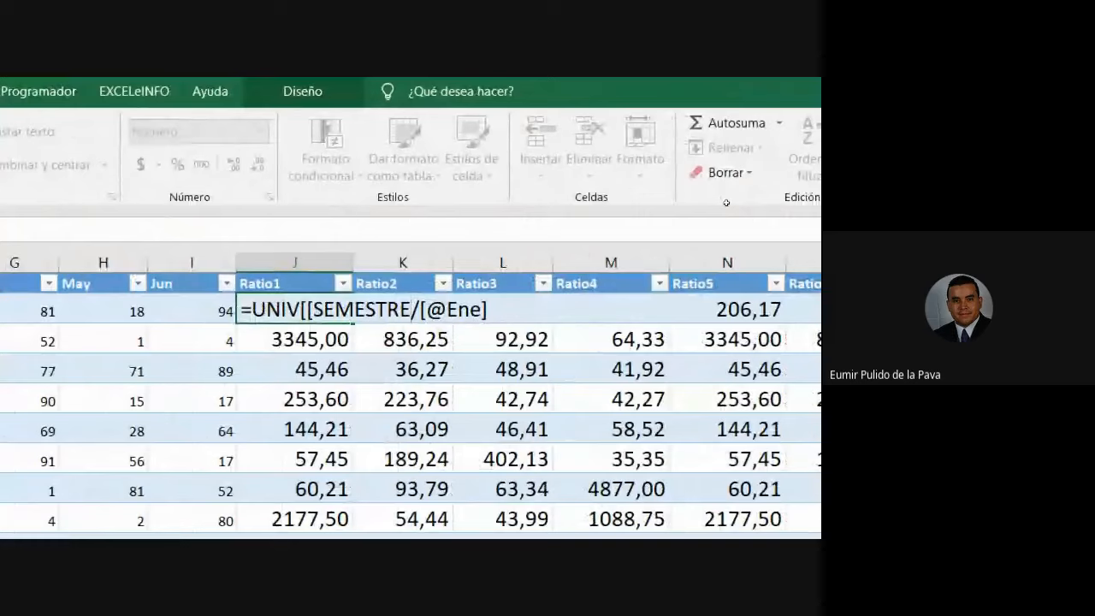
type("]")
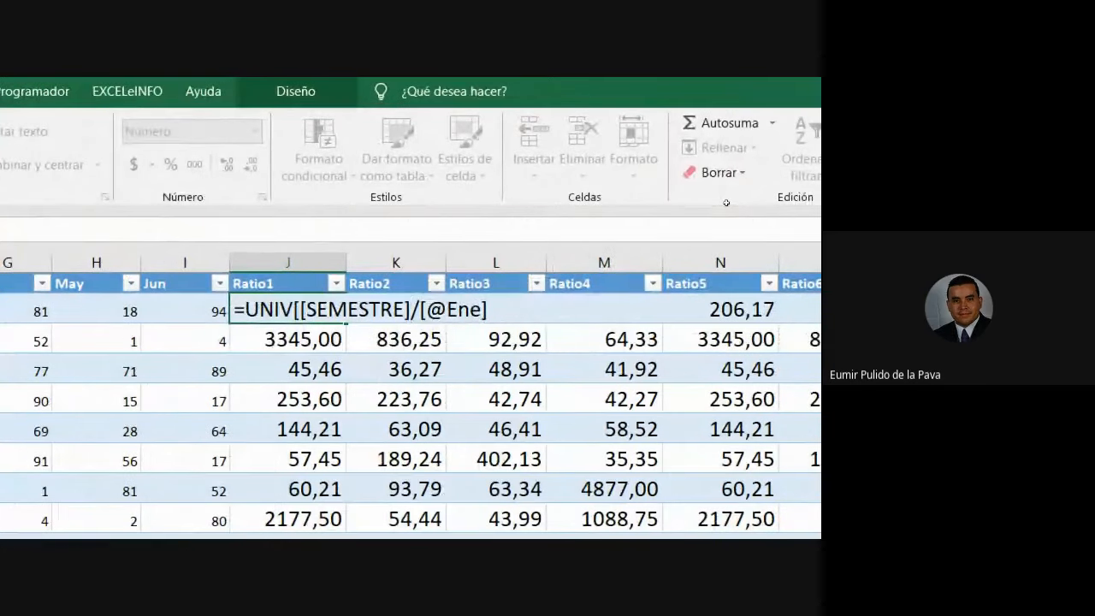
type(":")
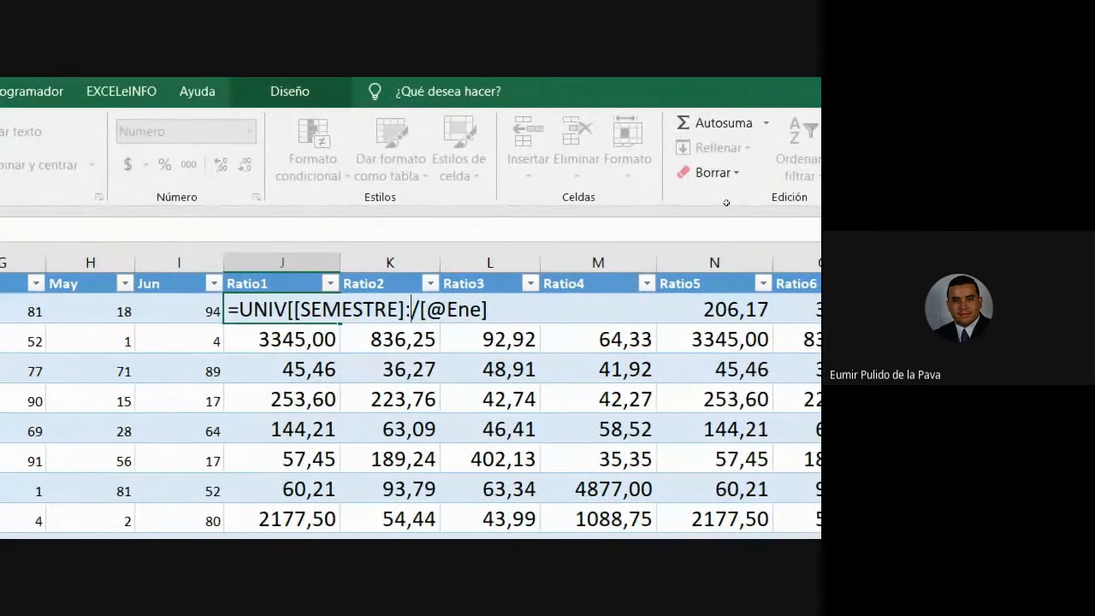
type("[SE")
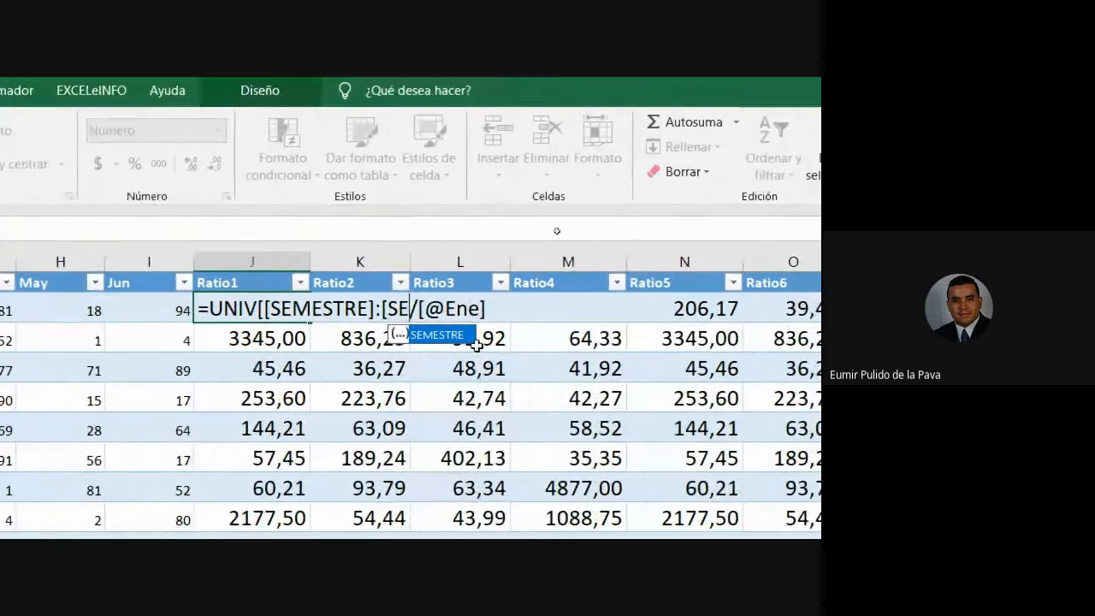
double_click(425, 334)
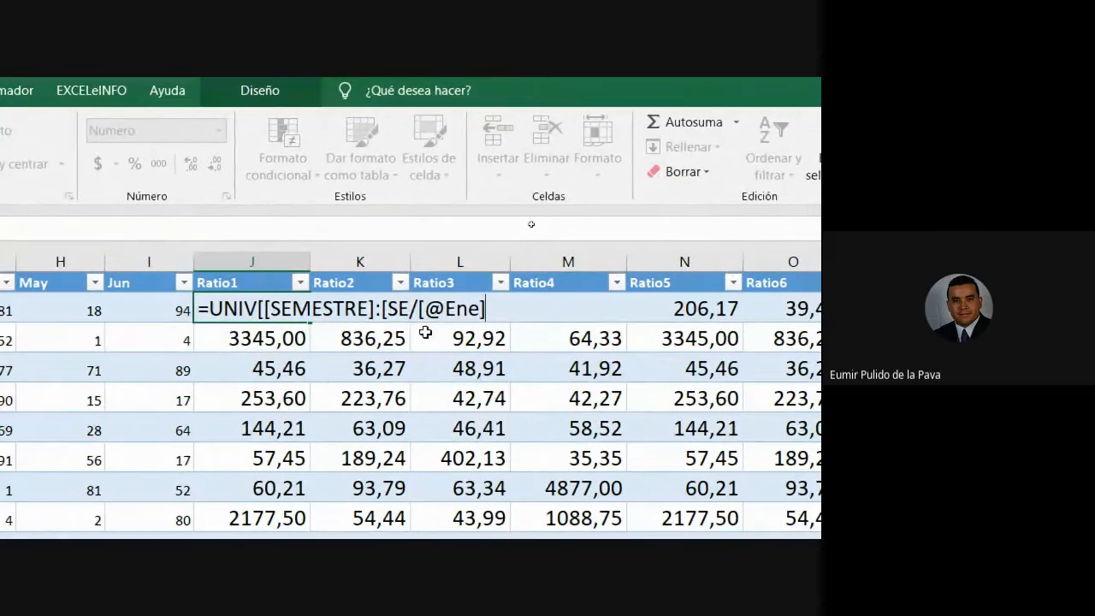
type("]]")
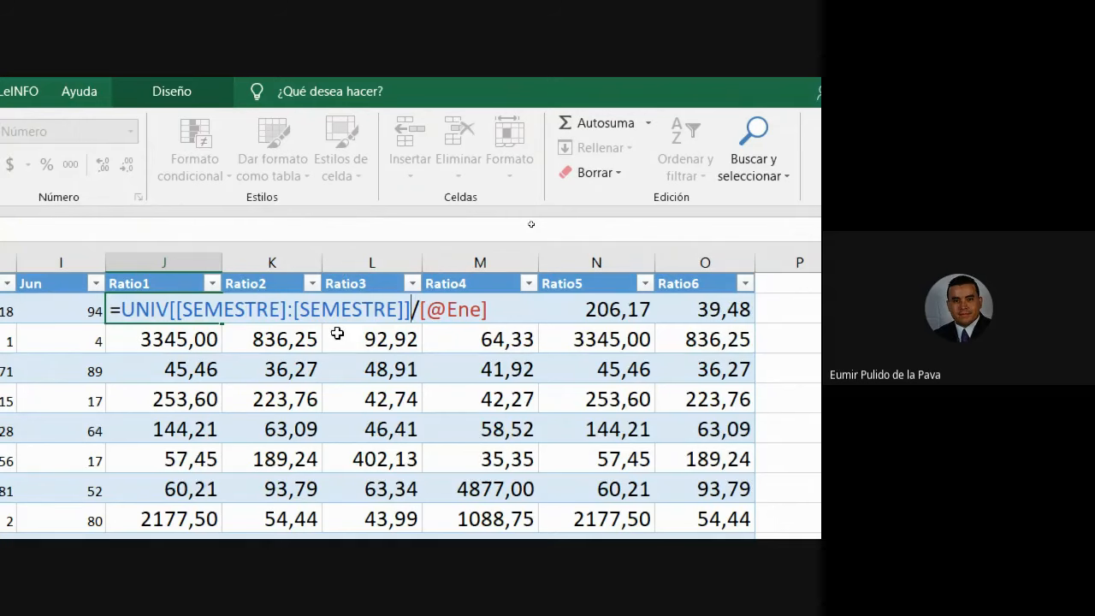
key("Return")
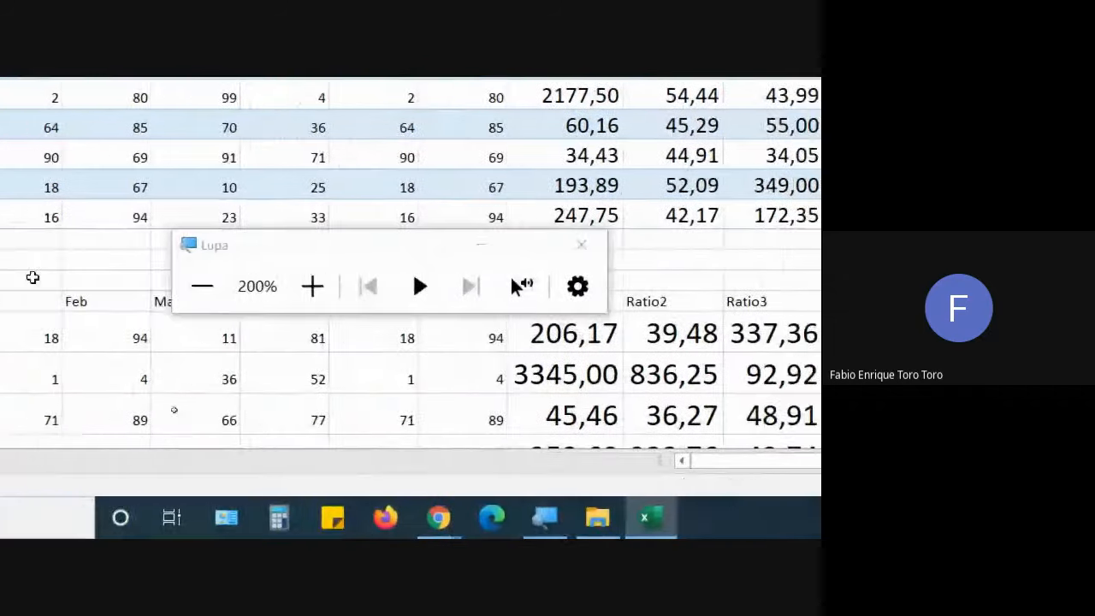
left_click(206, 293)
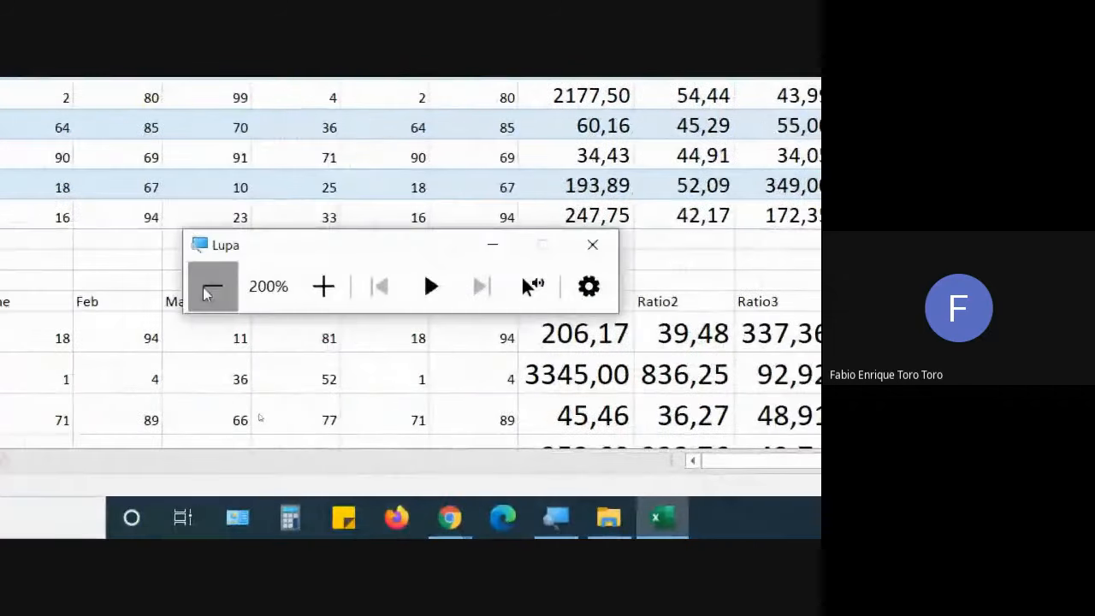
left_click(205, 293)
mouse_move(382, 527)
left_click(361, 502)
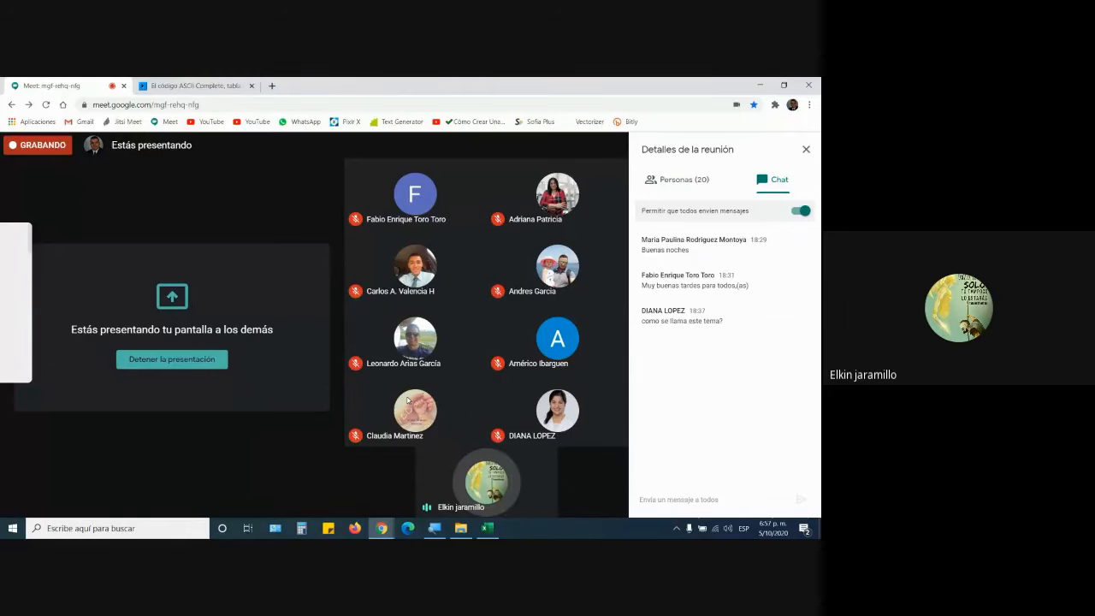
left_click(494, 530)
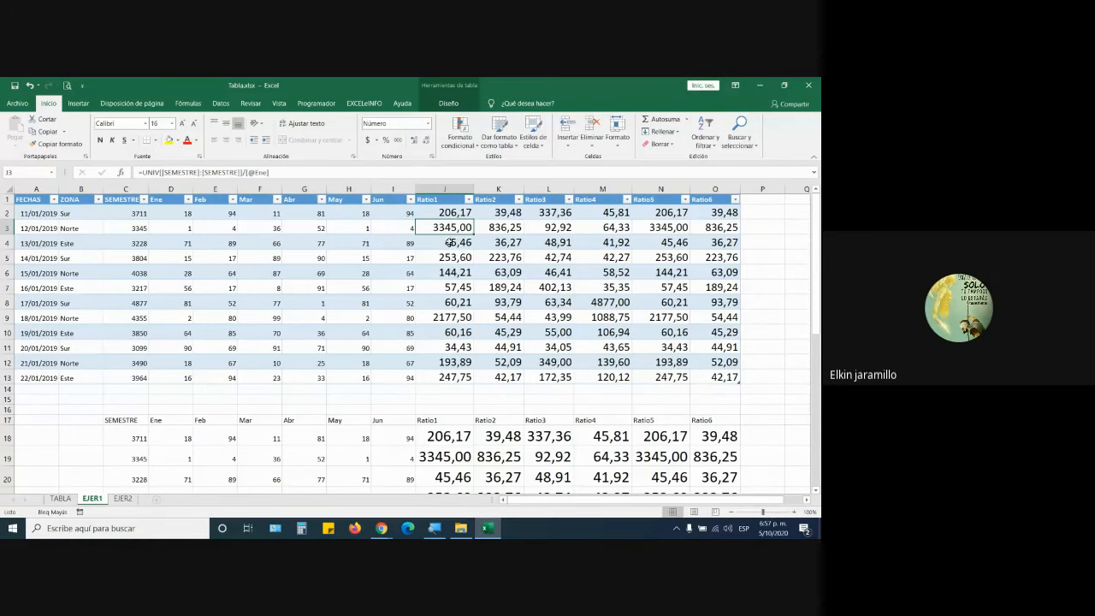
left_click(451, 213)
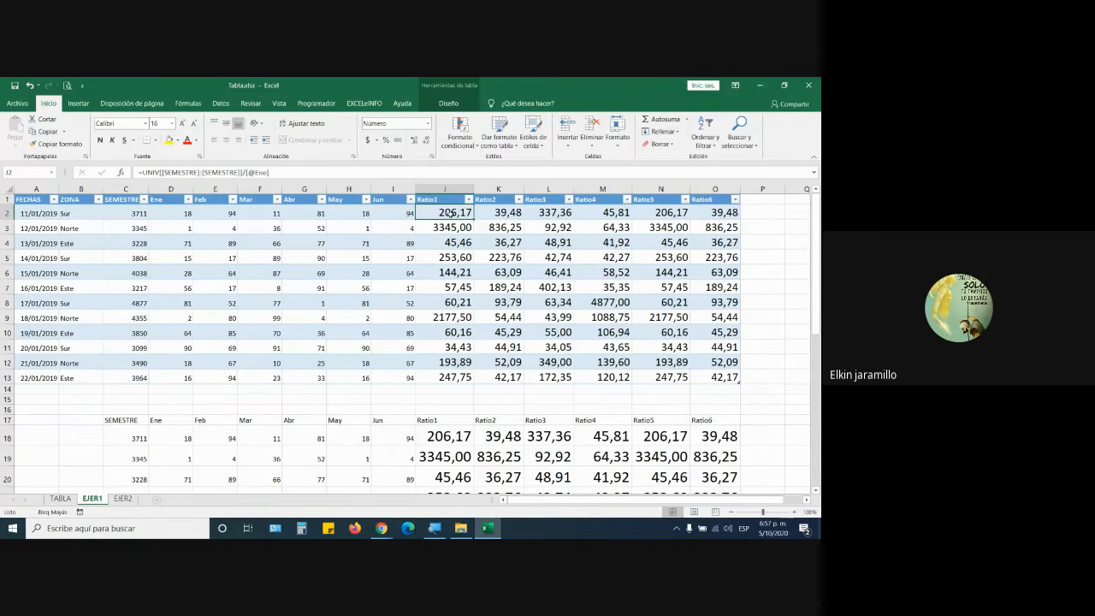
scroll(456, 429, "down", 3)
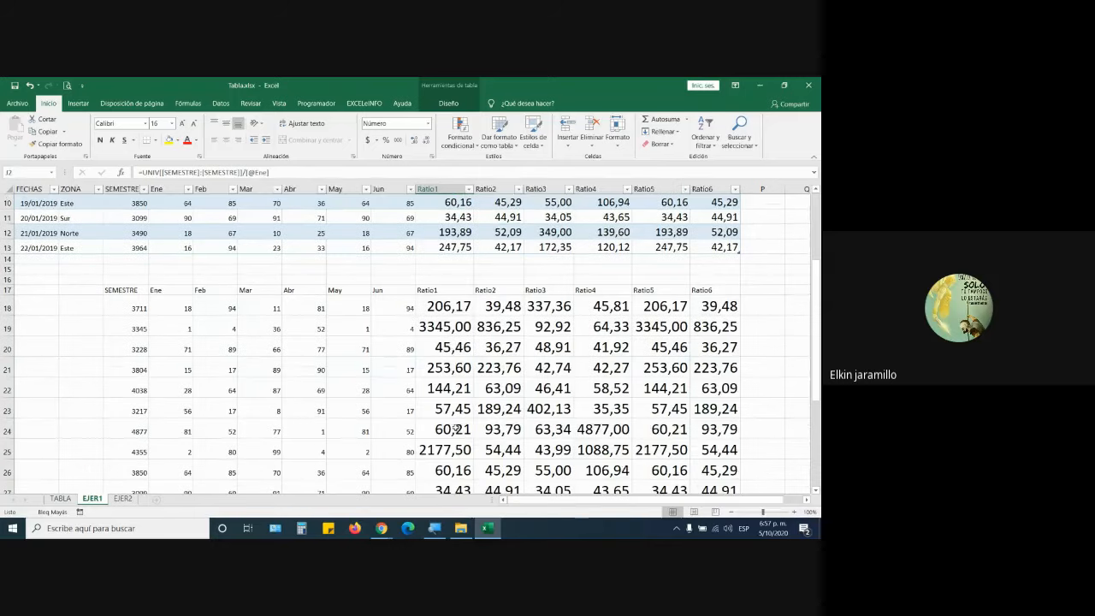
left_click(454, 310)
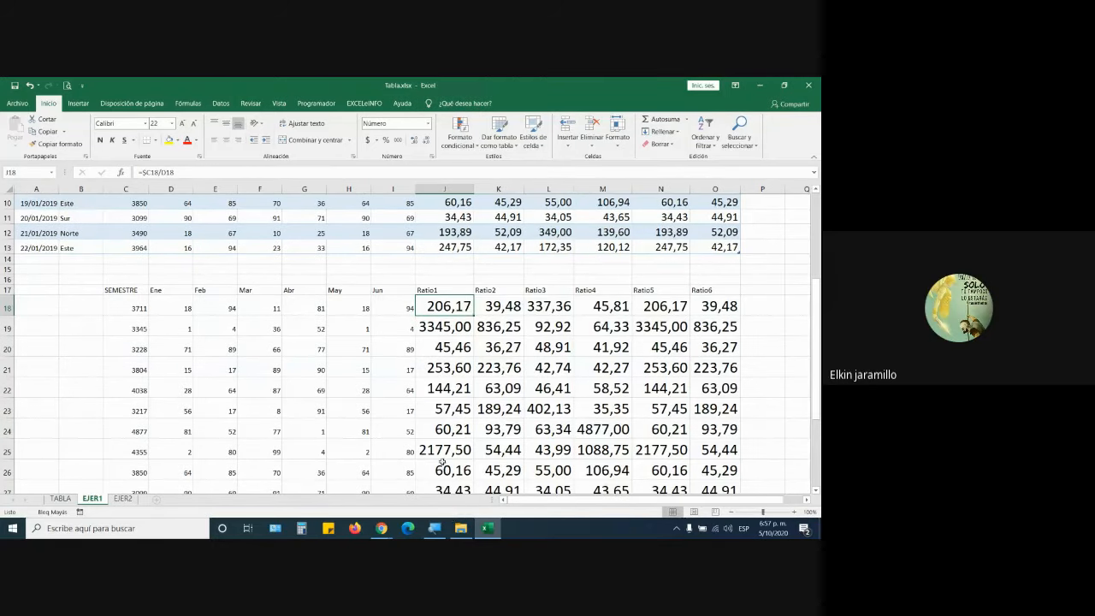
scroll(442, 460, "up", 3)
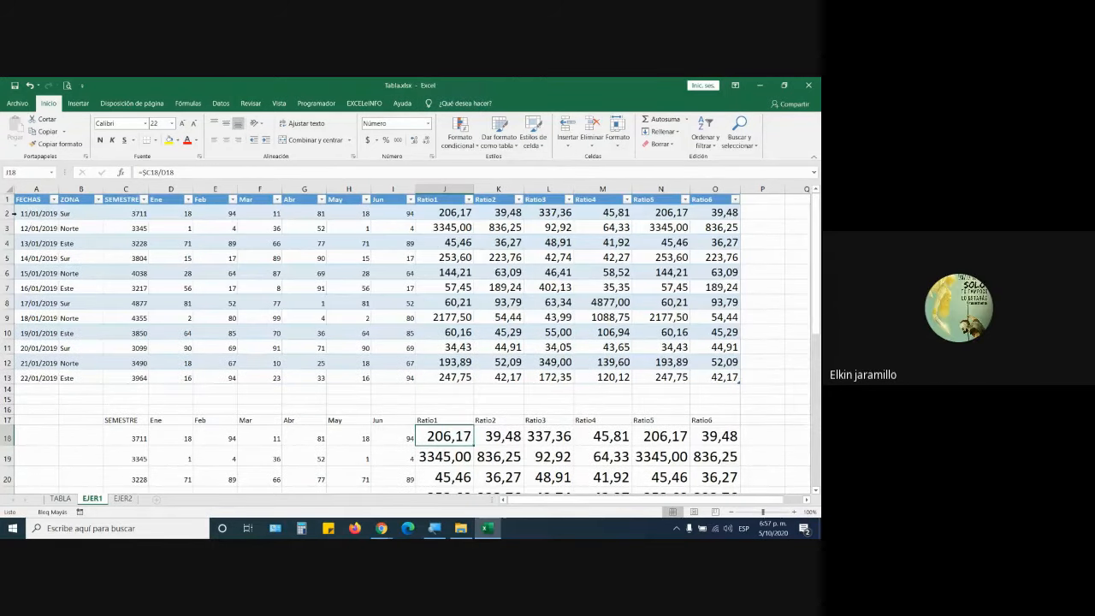
scroll(401, 414, "down", 3)
scroll(402, 414, "up", 3)
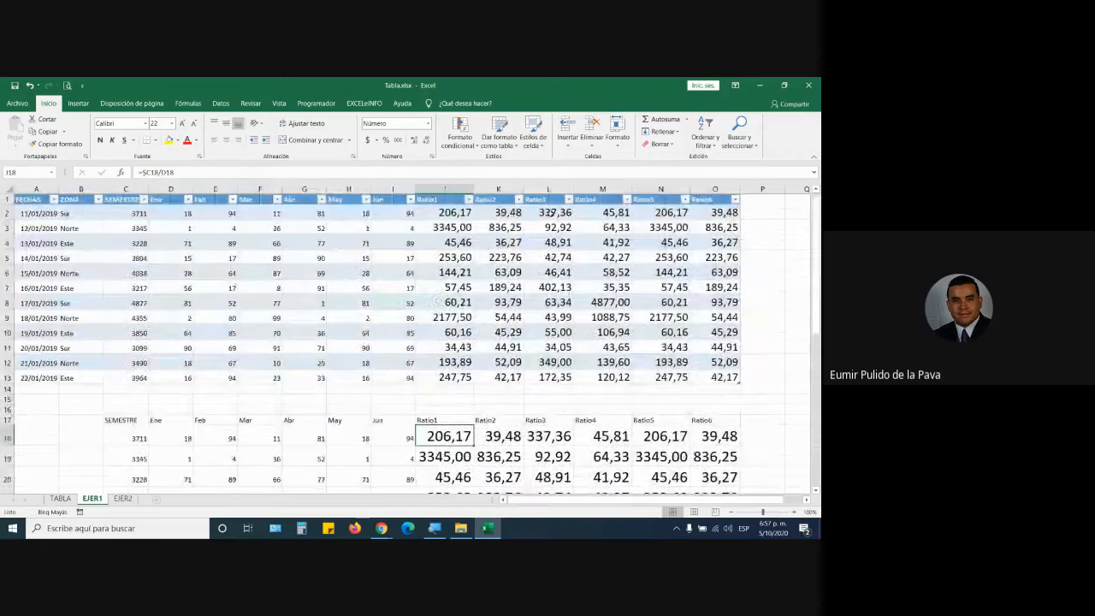
left_click_drag(30, 200, 282, 243)
left_click_drag(126, 214, 178, 377)
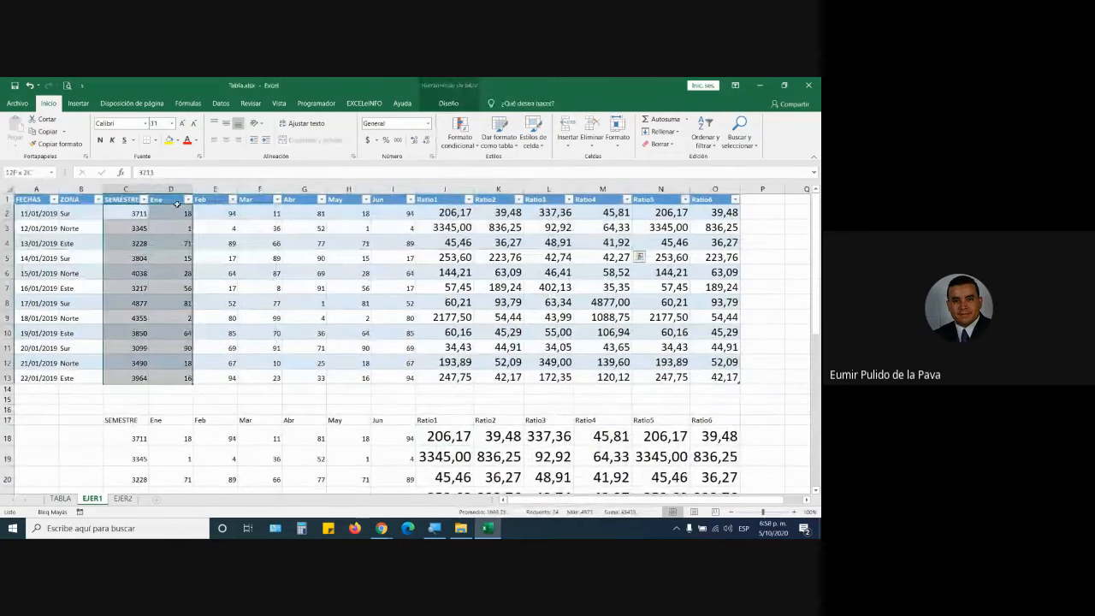
left_click_drag(124, 200, 715, 377)
scroll(127, 244, "down", 4)
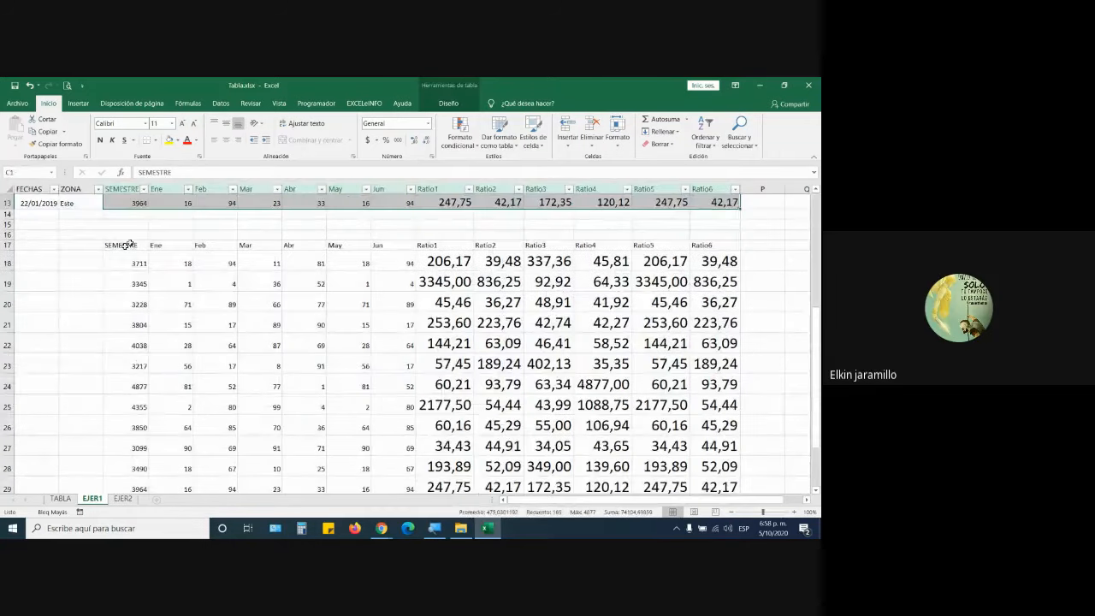
scroll(508, 303, "up", 4)
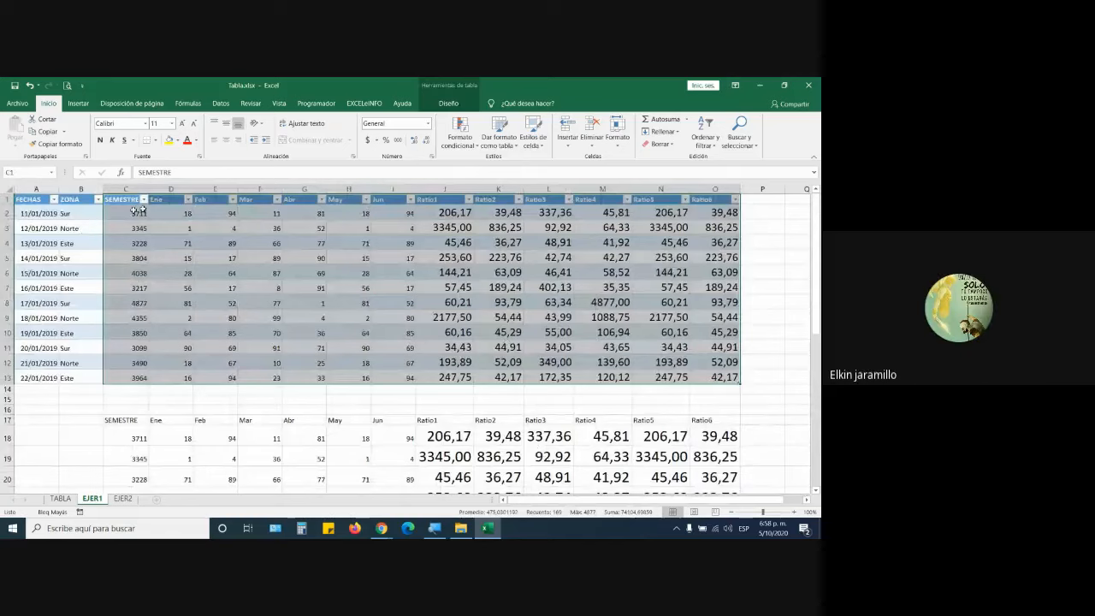
left_click_drag(10, 420, 7, 479)
scroll(515, 363, "up", 4)
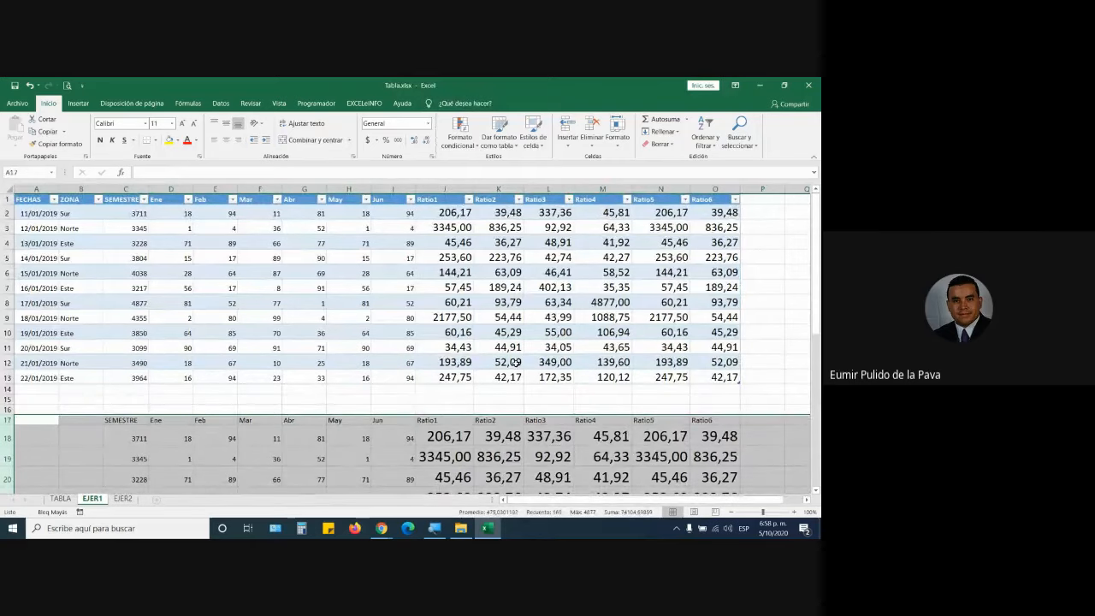
left_click(454, 209)
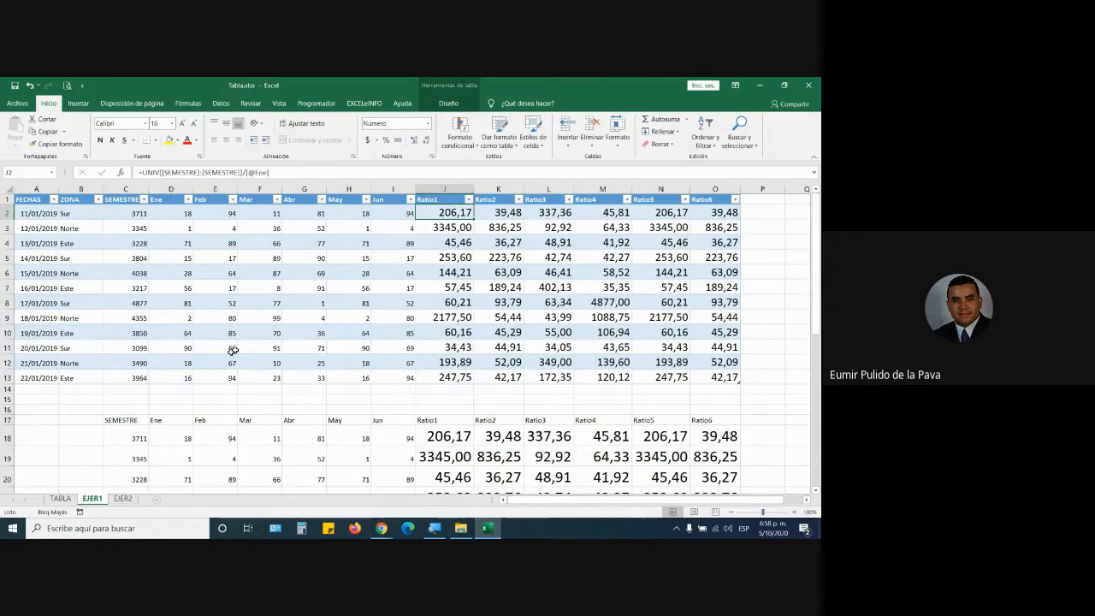
Select columns C through H: SEMESTRE, Ene, Feb, Mar, Abr and May.
left_click(147, 188)
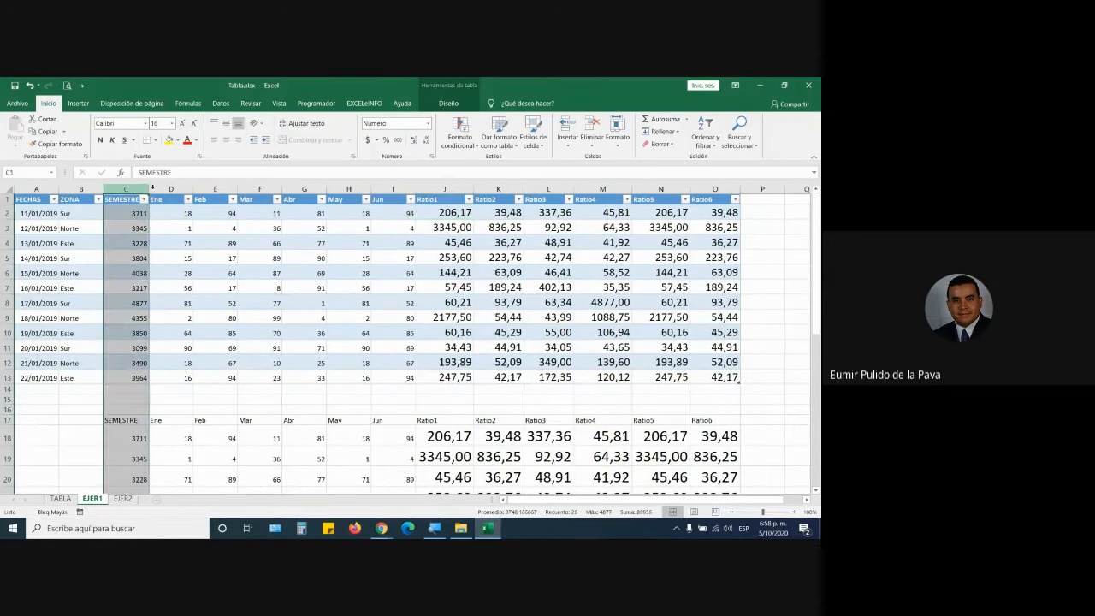
left_click(154, 189)
left_click(231, 188)
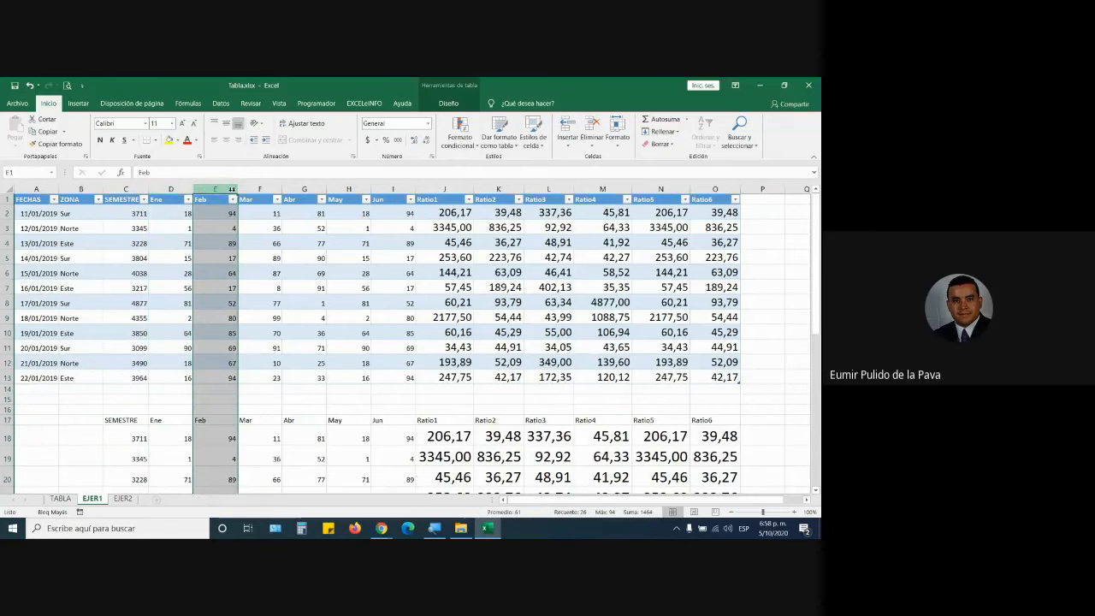
left_click(275, 188)
left_click(320, 188)
left_click(366, 188)
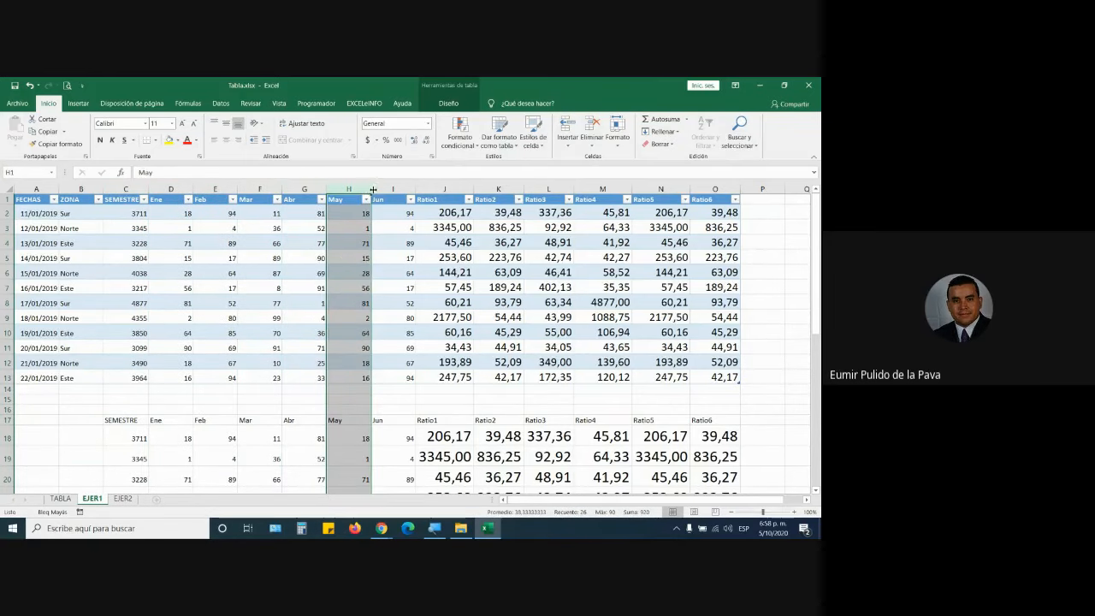
Show J18's formula =$C18/D18 unchanged, then switch to the Google Meet window.
double_click(450, 437)
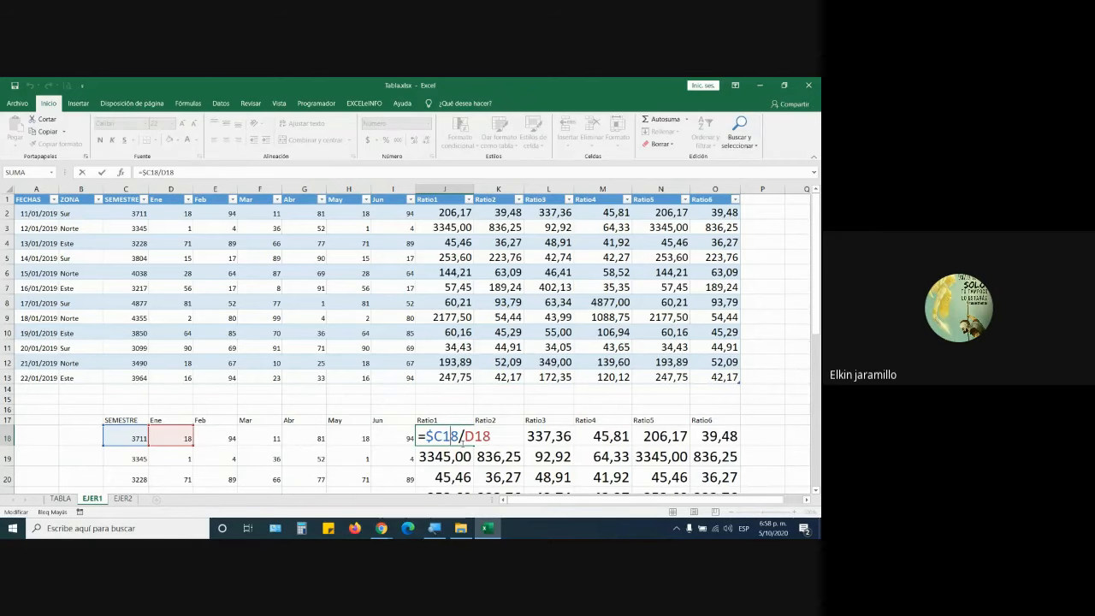
key("Return")
left_click(382, 527)
left_click(355, 479)
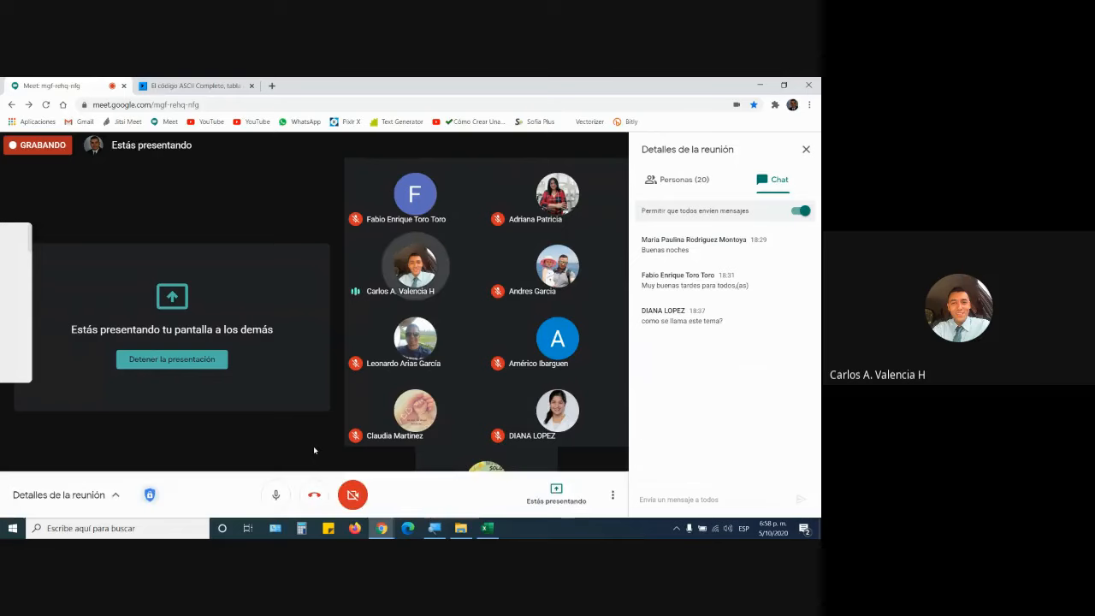
Bring the Tablas.xlsx Excel workbook back in front of the Meet call.
left_click(492, 534)
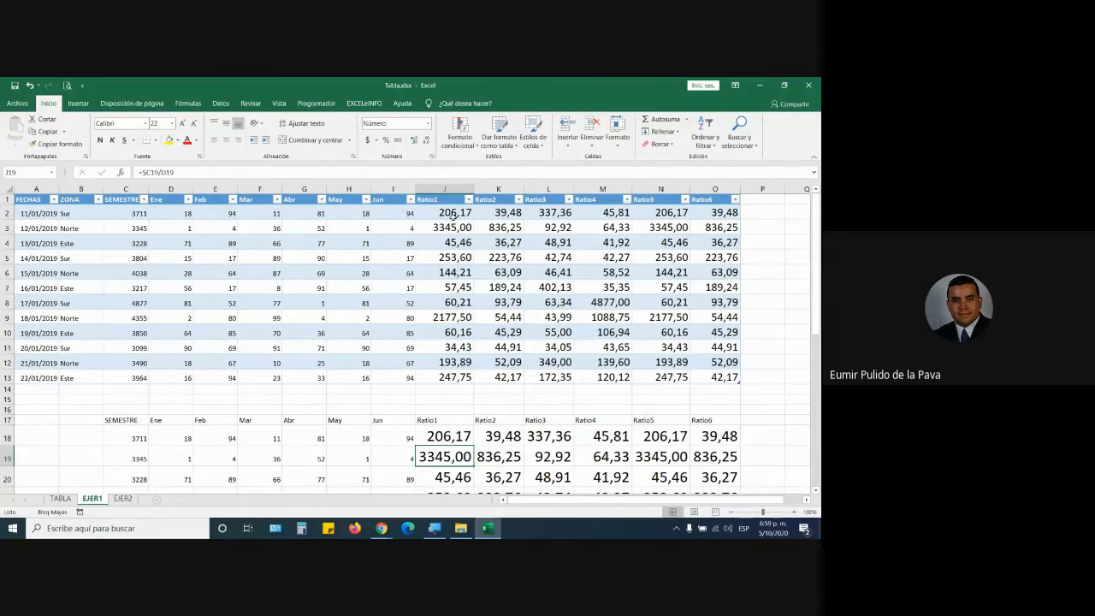
Reopen J2 at 200% magnification, highlighting UNIV, the Table Design name, and the column reference.
double_click(453, 212)
key("super+plus")
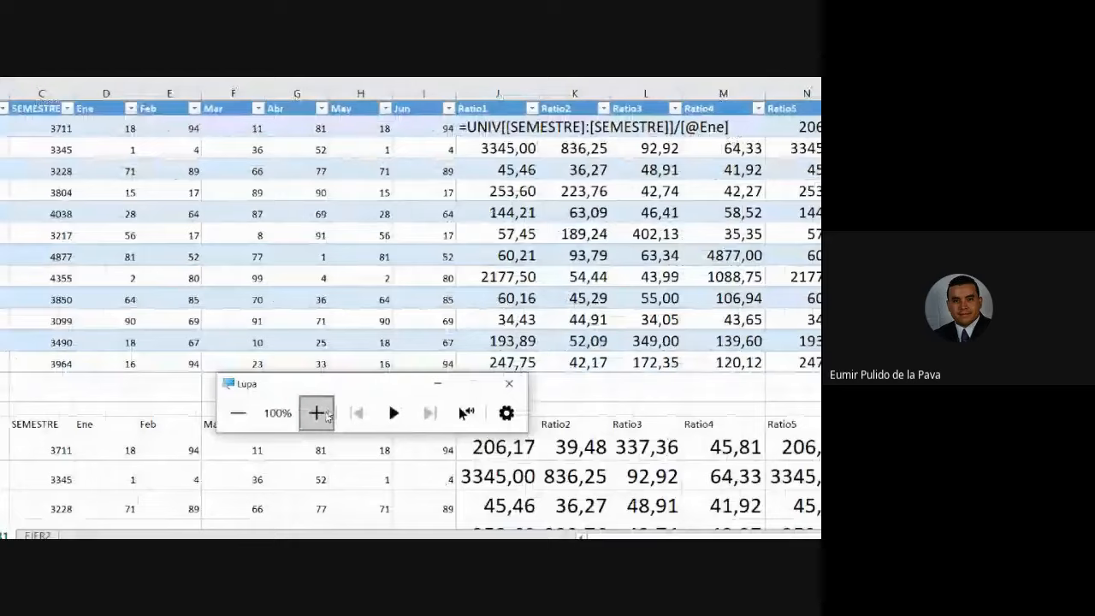
left_click(317, 412)
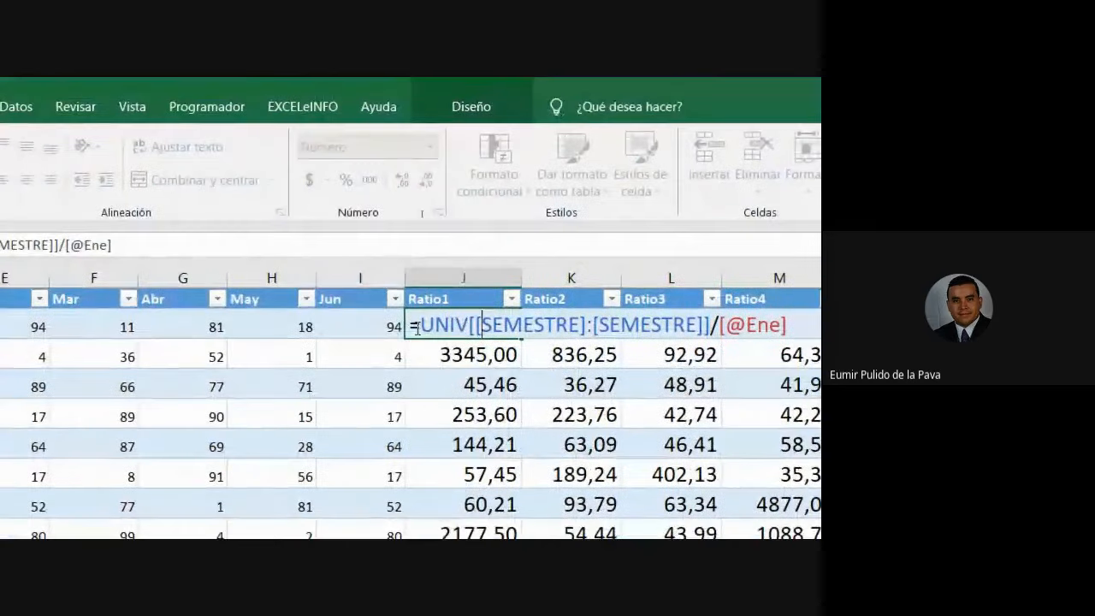
left_click_drag(419, 327, 480, 325)
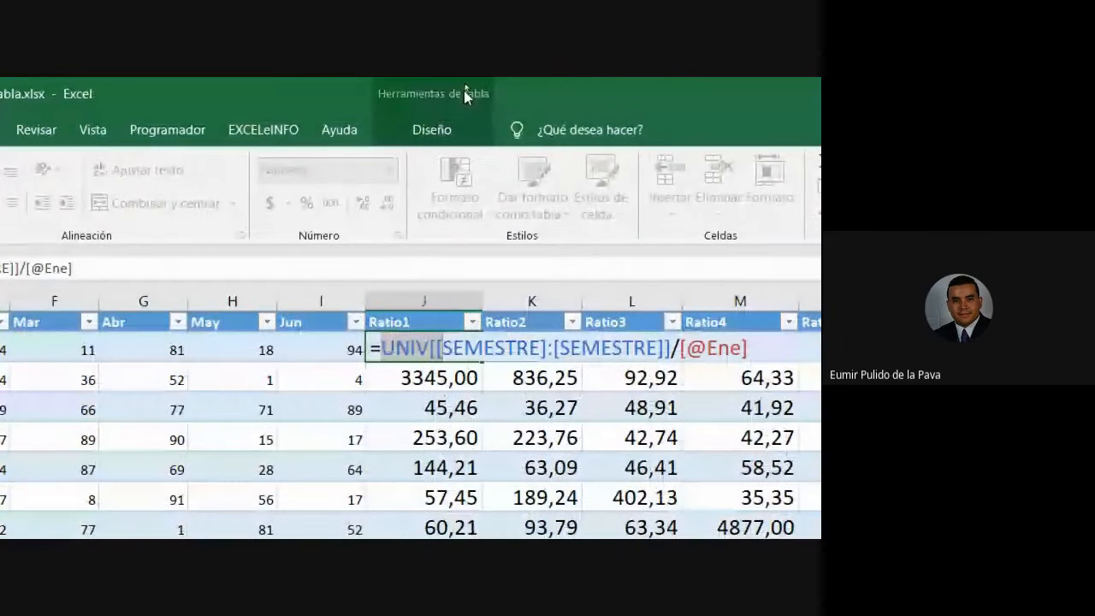
left_click(463, 91)
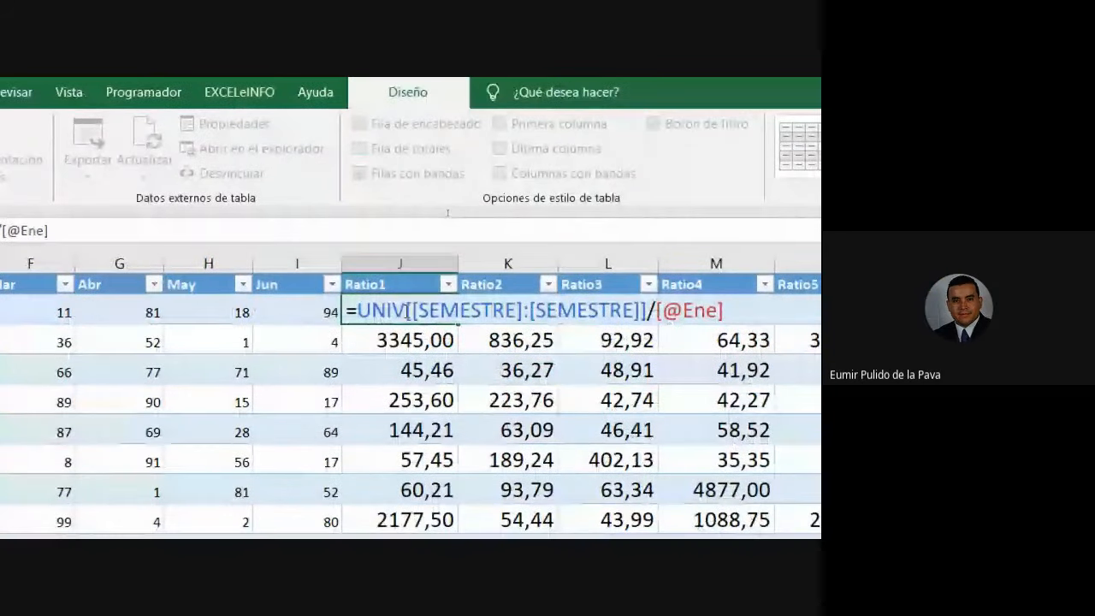
left_click_drag(406, 314, 650, 308)
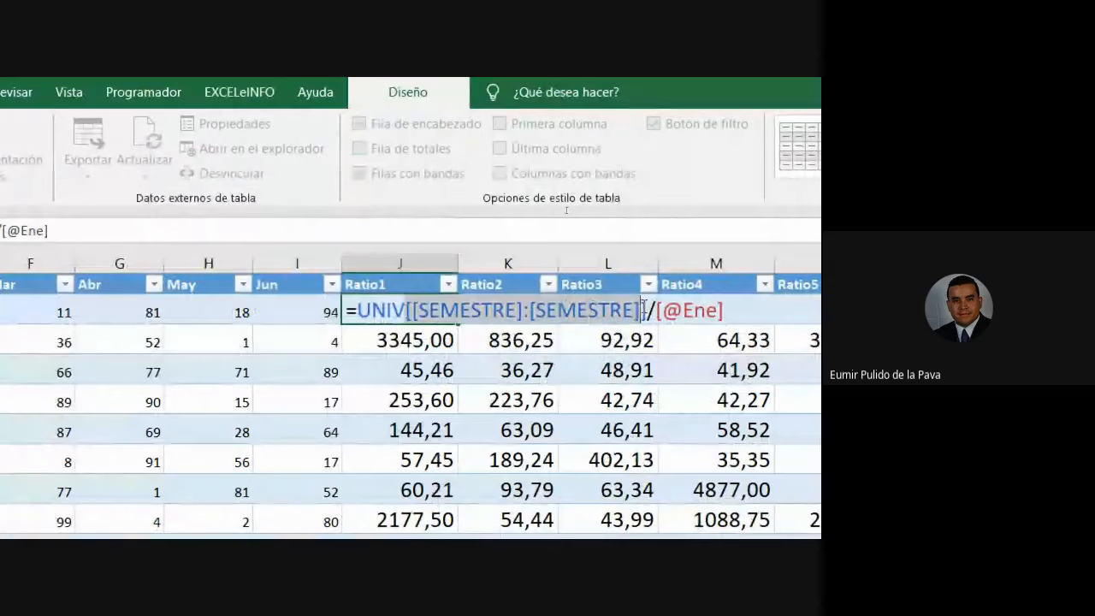
left_click(651, 310)
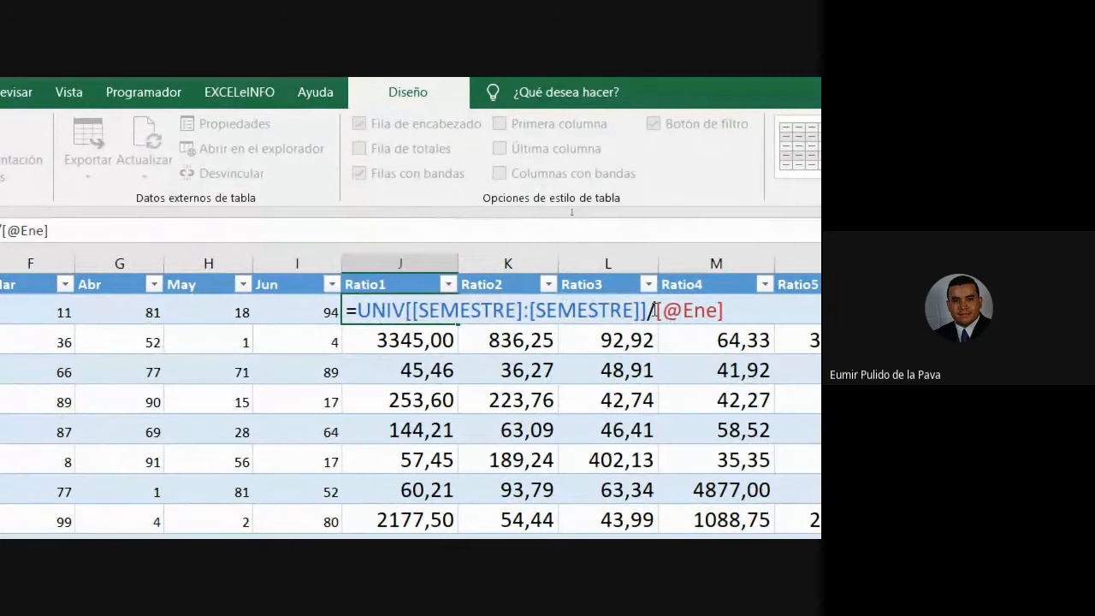
left_click_drag(654, 311, 725, 310)
key("Delete")
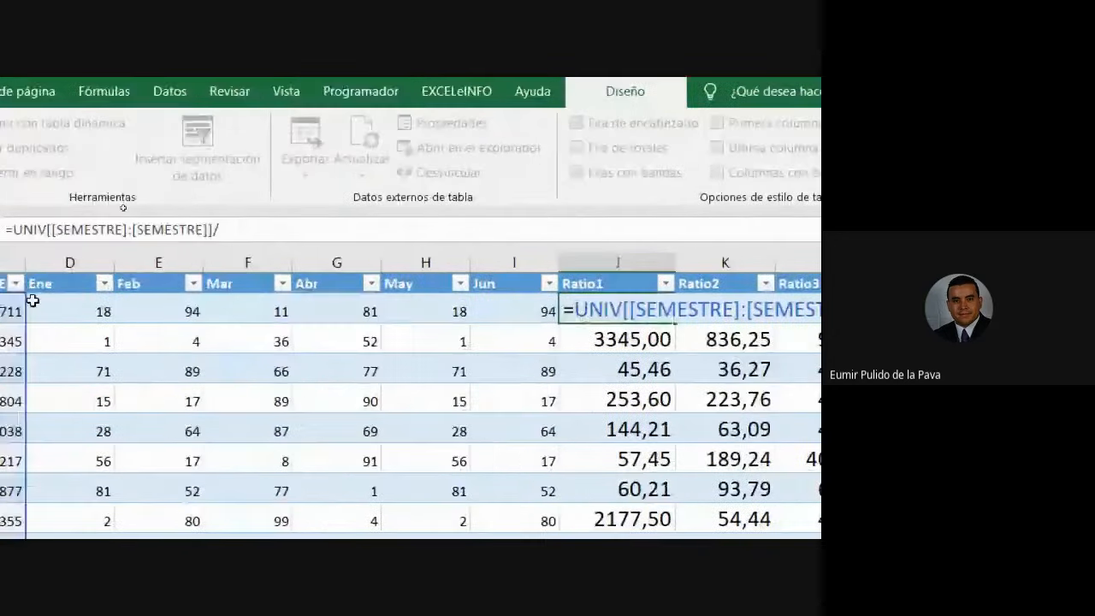
left_click(78, 311)
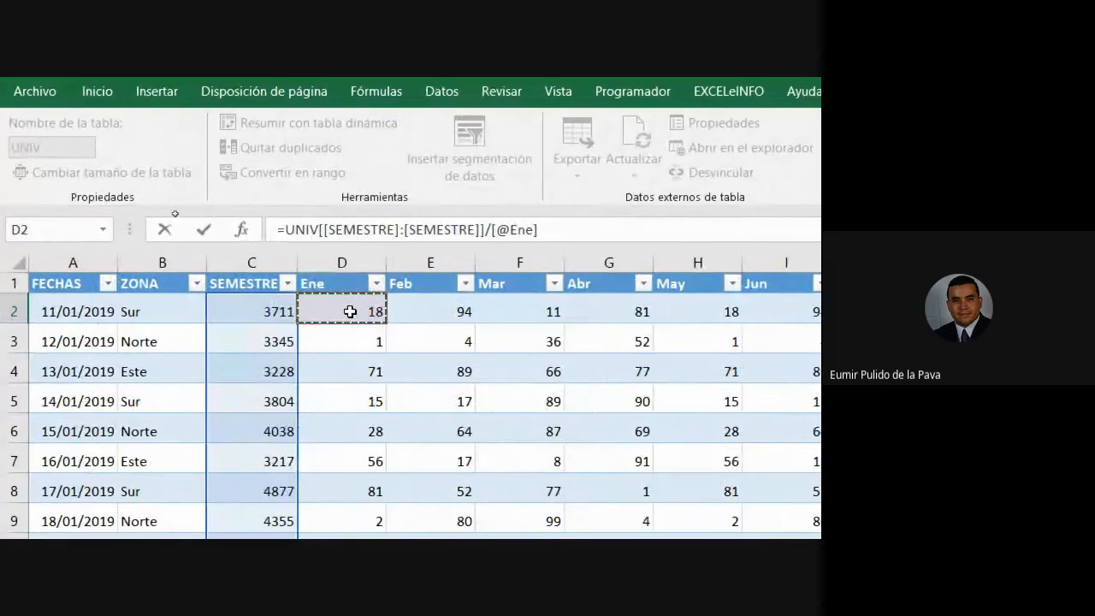
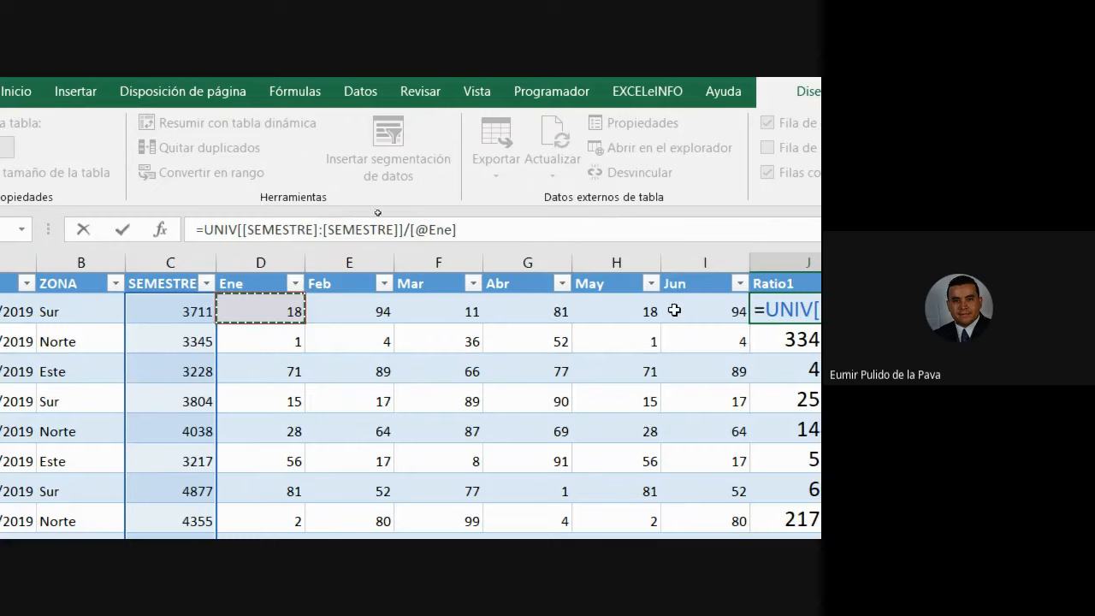
Commit J2's Ratio1 formula, check its SEMESTRE reference, and select the first row of ratios.
key("Return")
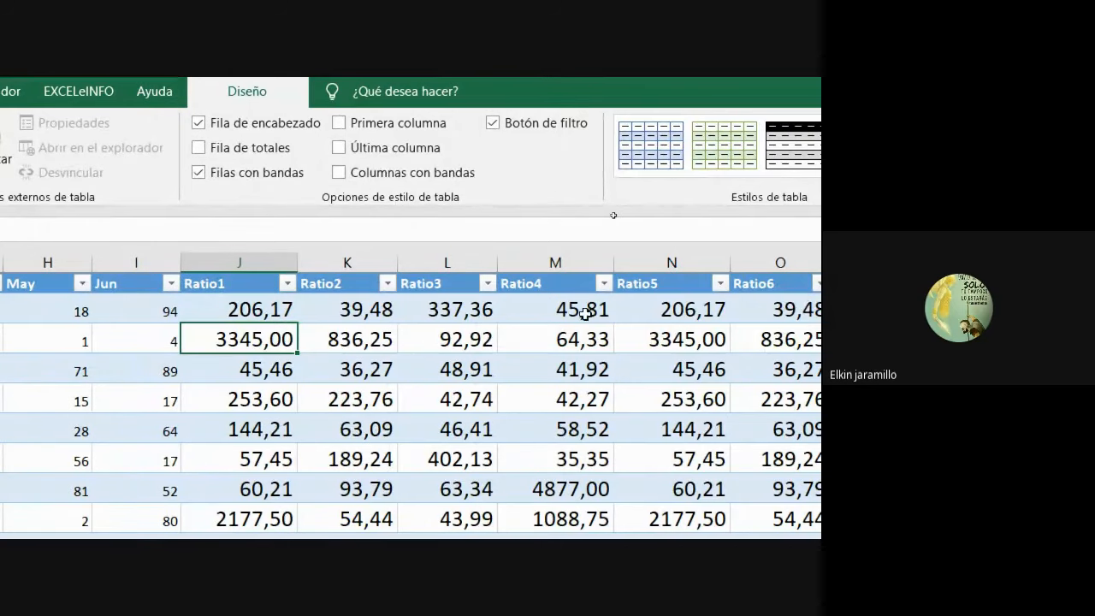
left_click(262, 301)
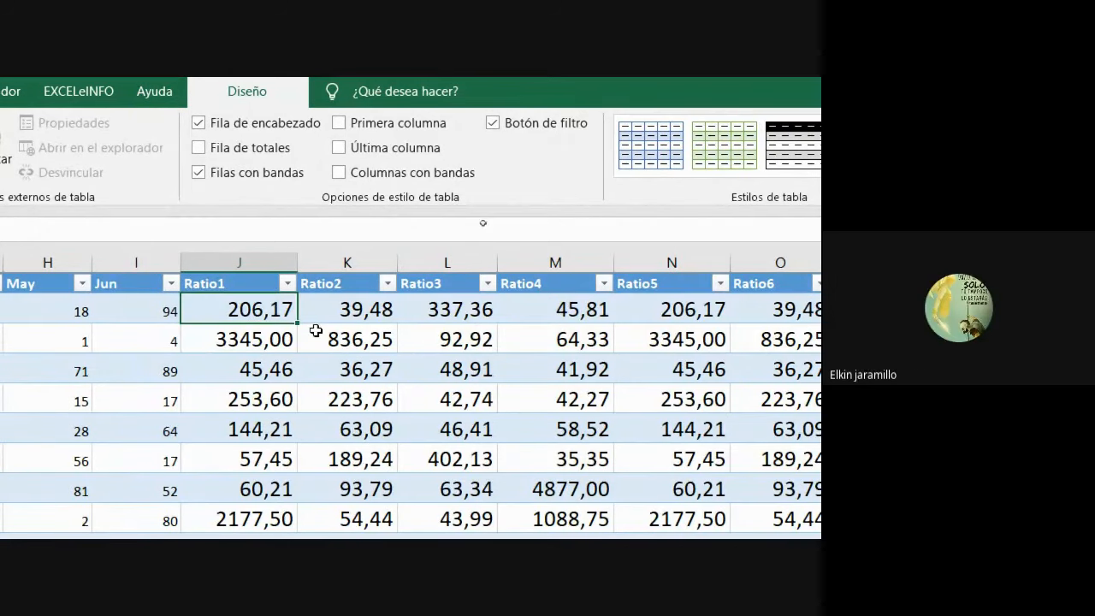
double_click(251, 309)
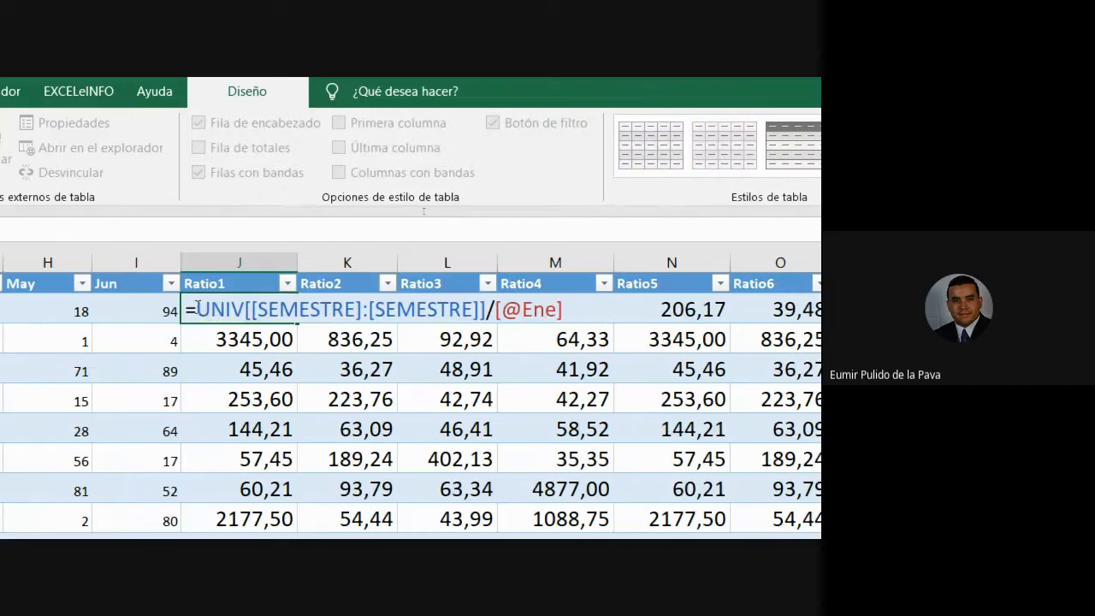
left_click_drag(196, 310, 489, 309)
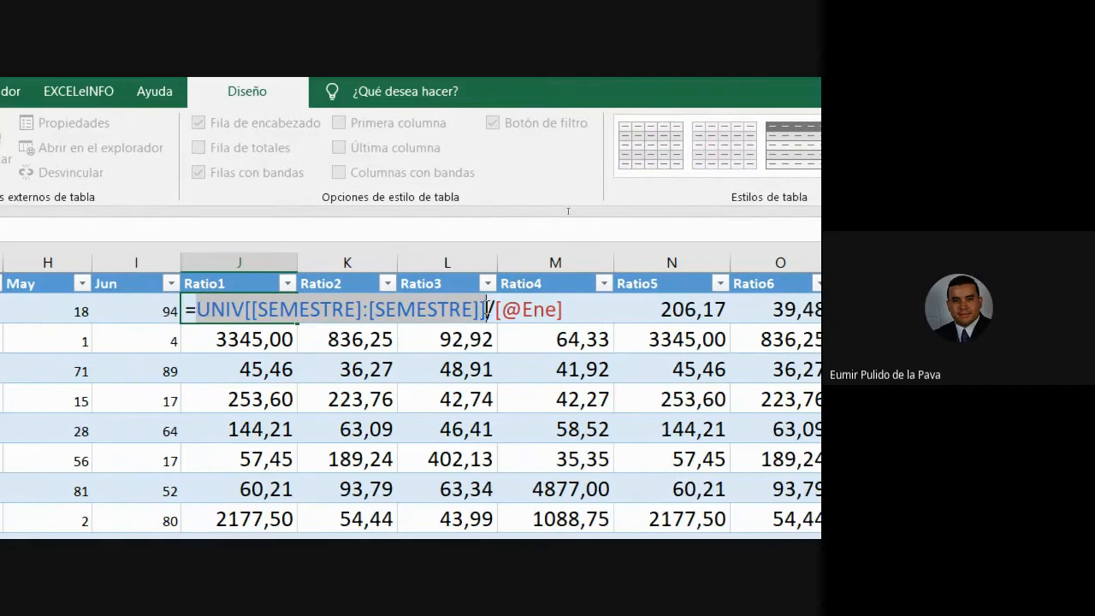
key("Escape")
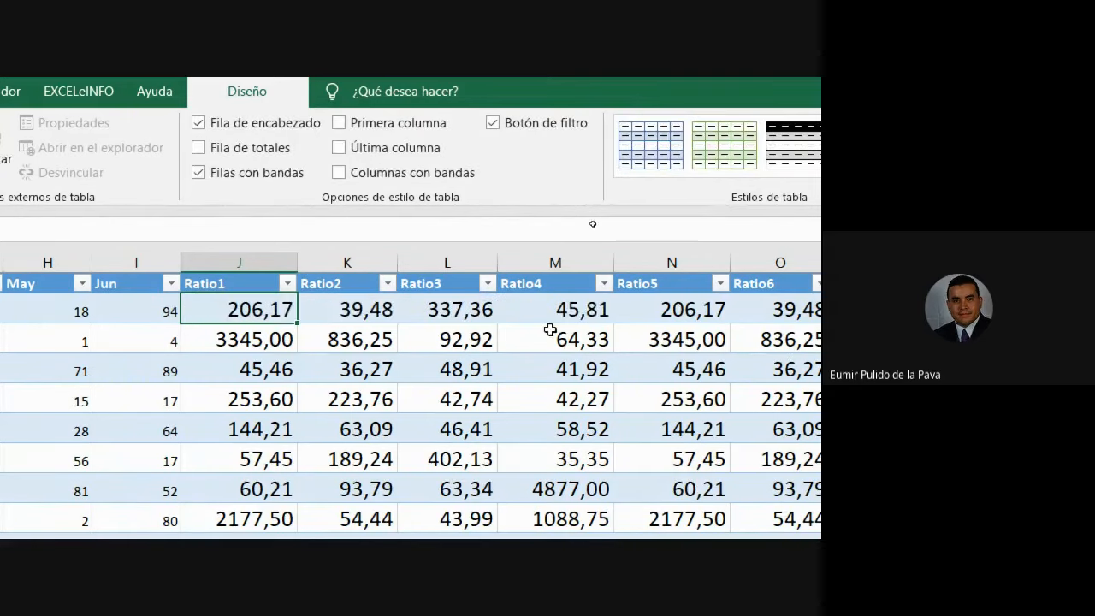
left_click_drag(297, 323, 813, 319)
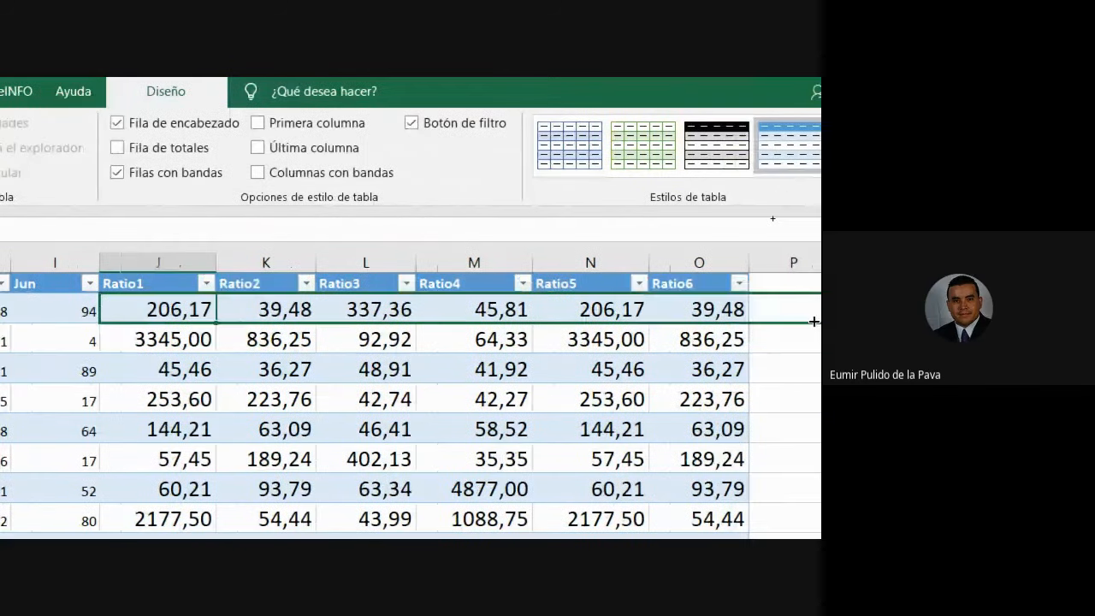
Review the Ratio2, Ratio3 and Ratio4 formulas in K2, L2 and M2 without changing them.
double_click(287, 310)
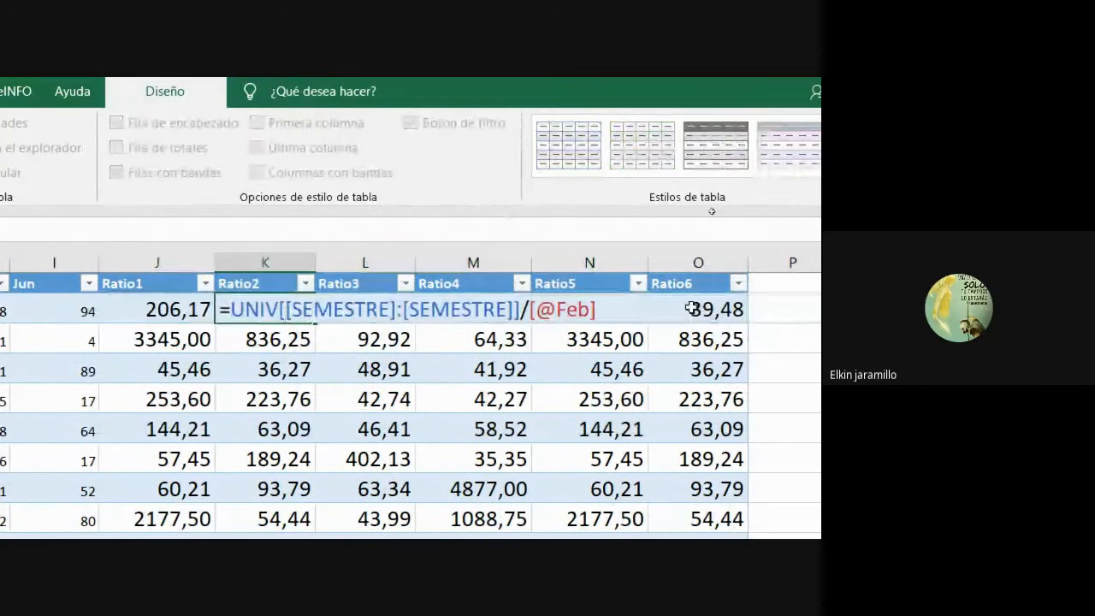
key("ctrl+Return")
double_click(366, 309)
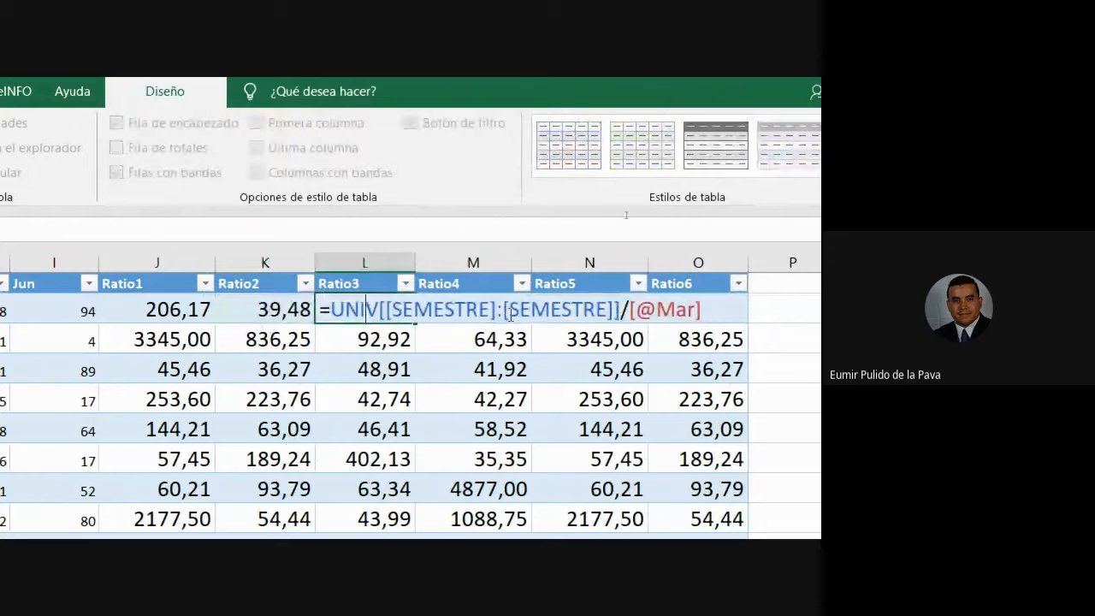
key("Escape")
double_click(504, 313)
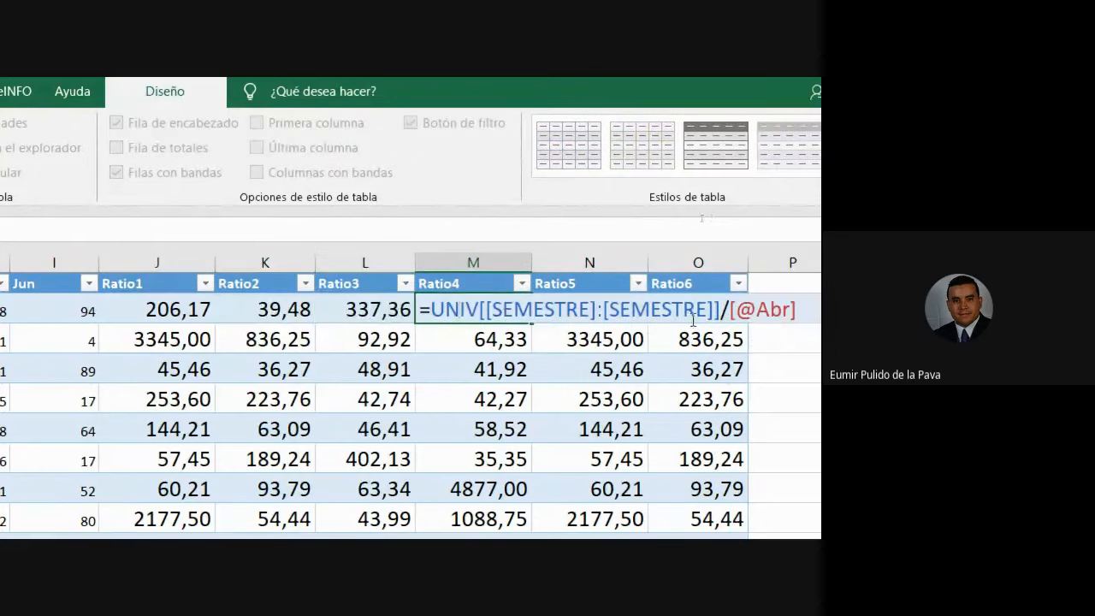
key("Escape")
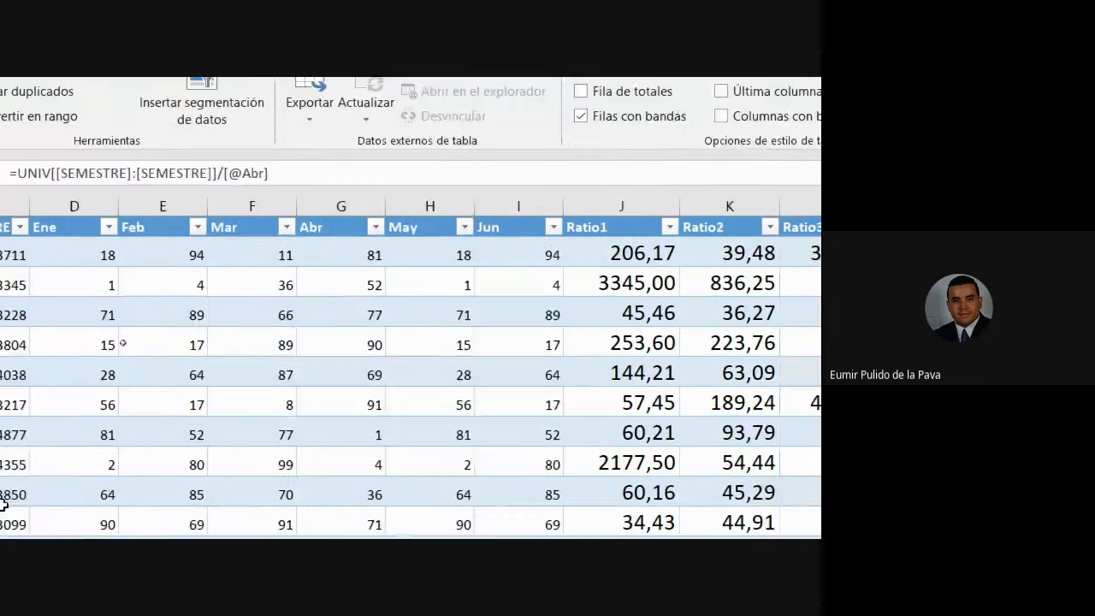
left_click(340, 344)
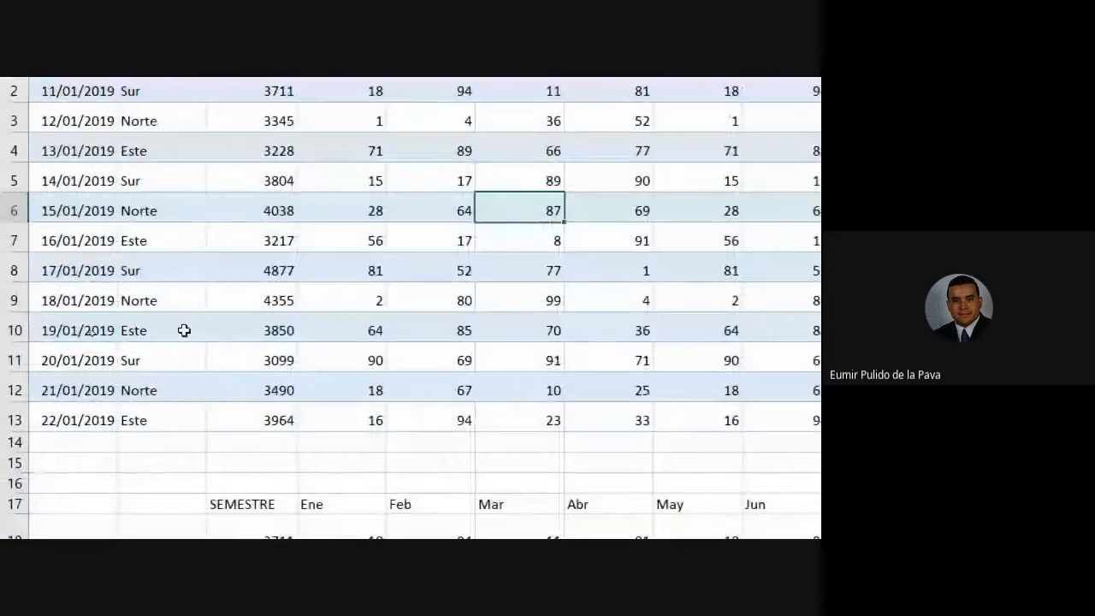
left_click(183, 330)
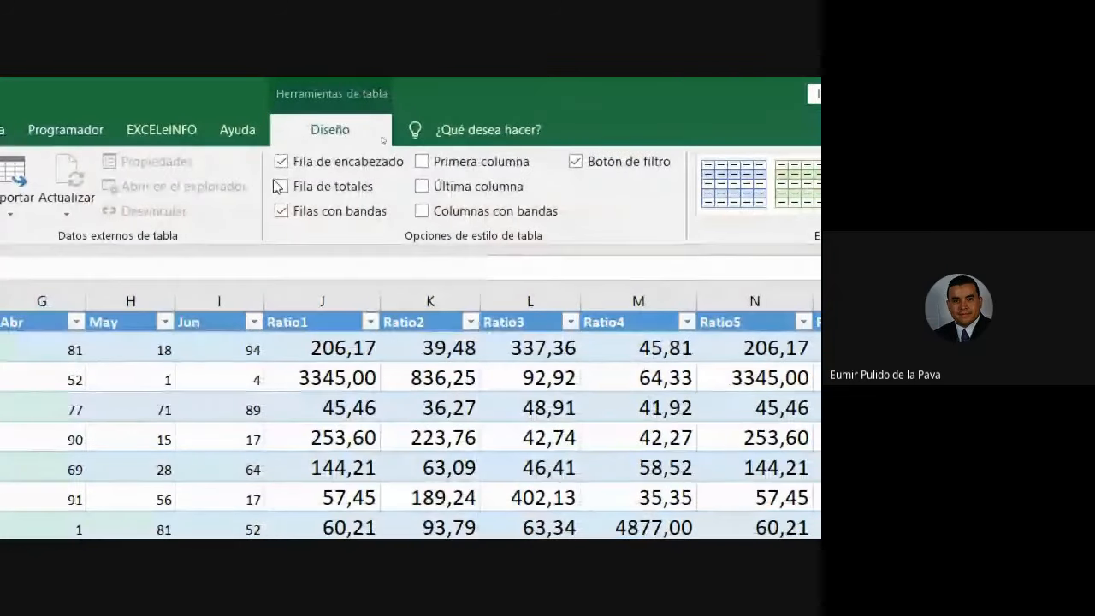
double_click(54, 188)
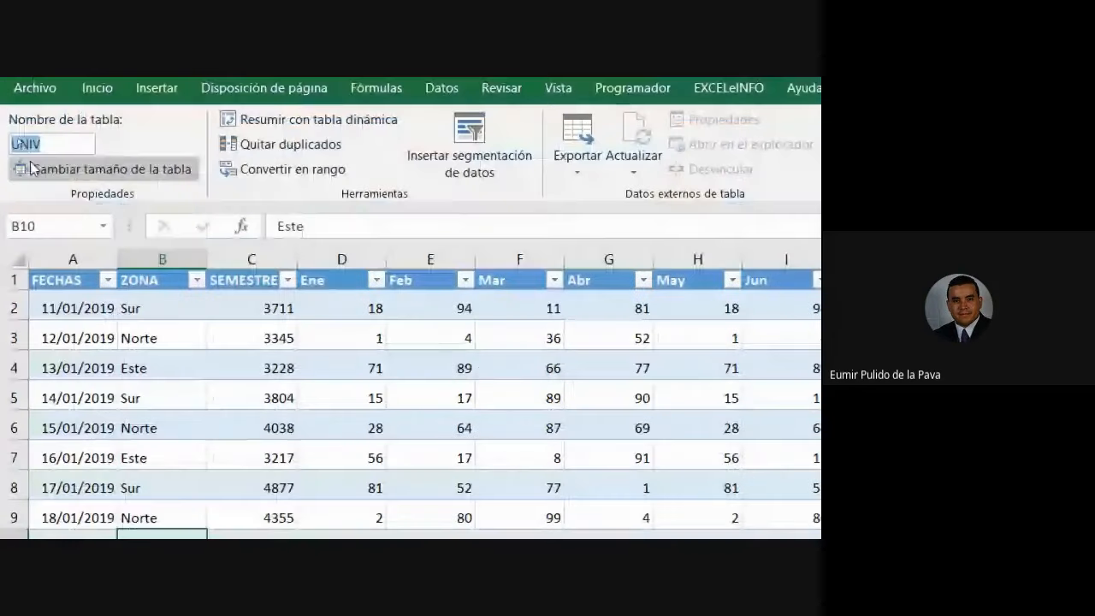
left_click(67, 147)
double_click(67, 147)
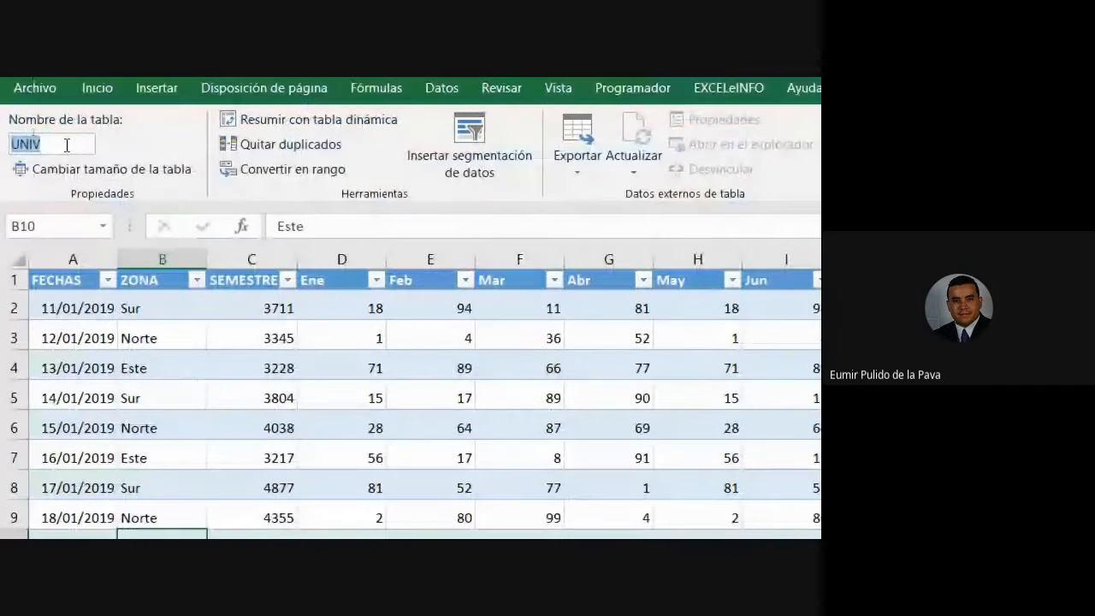
left_click(67, 146)
key("BackSpace")
key("BackSpace")
key("BackSpace")
key("BackSpace")
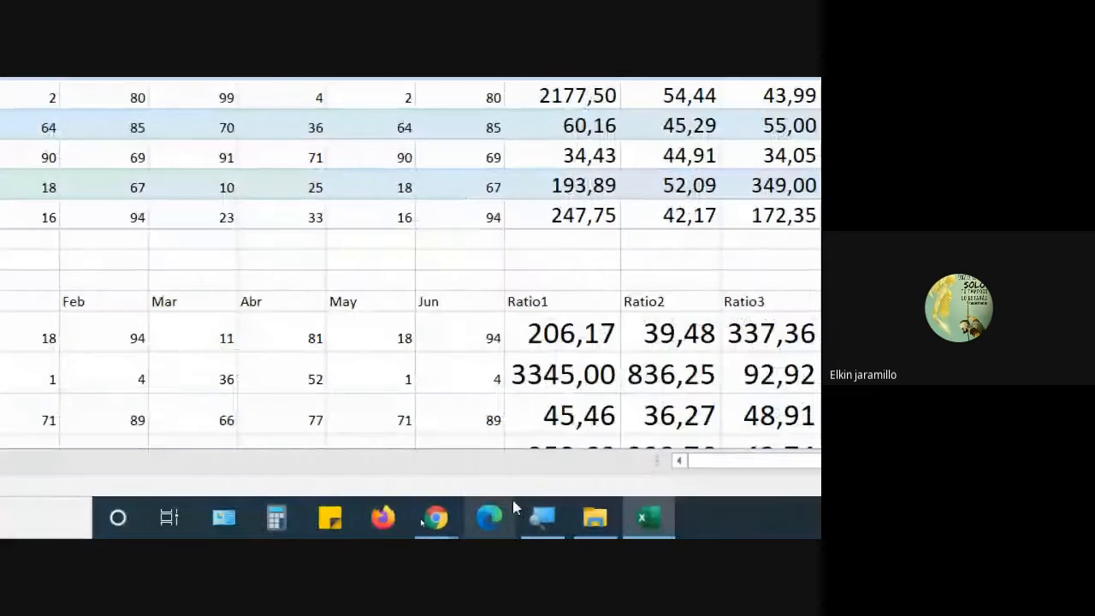
Zoom the Magnifier back out to 100% and bring the Meet call window forward.
left_click(542, 517)
left_click(219, 304)
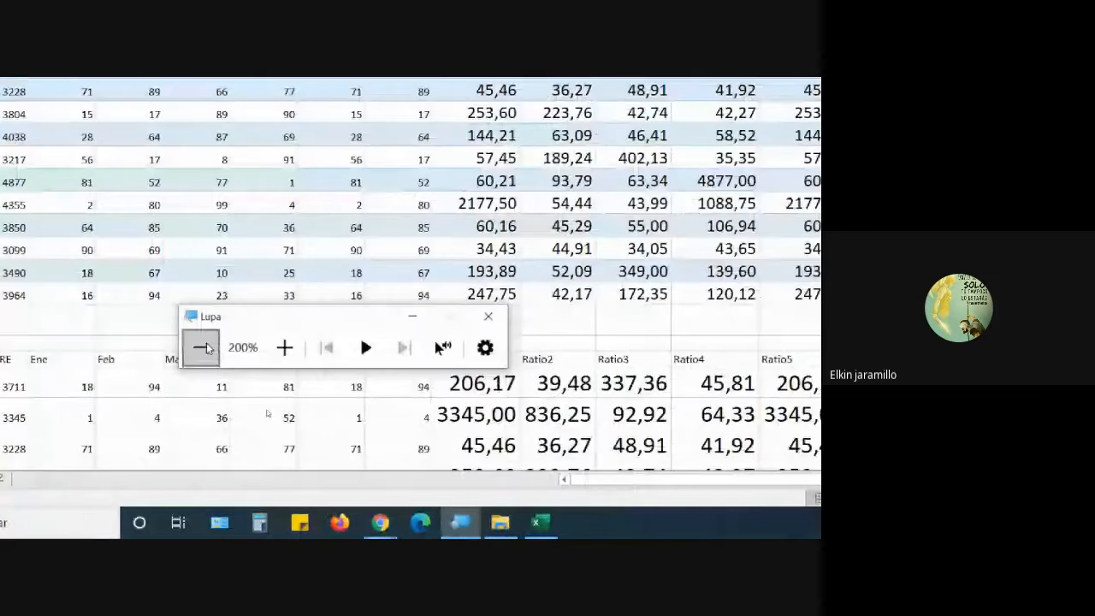
mouse_move(382, 527)
left_click(323, 484)
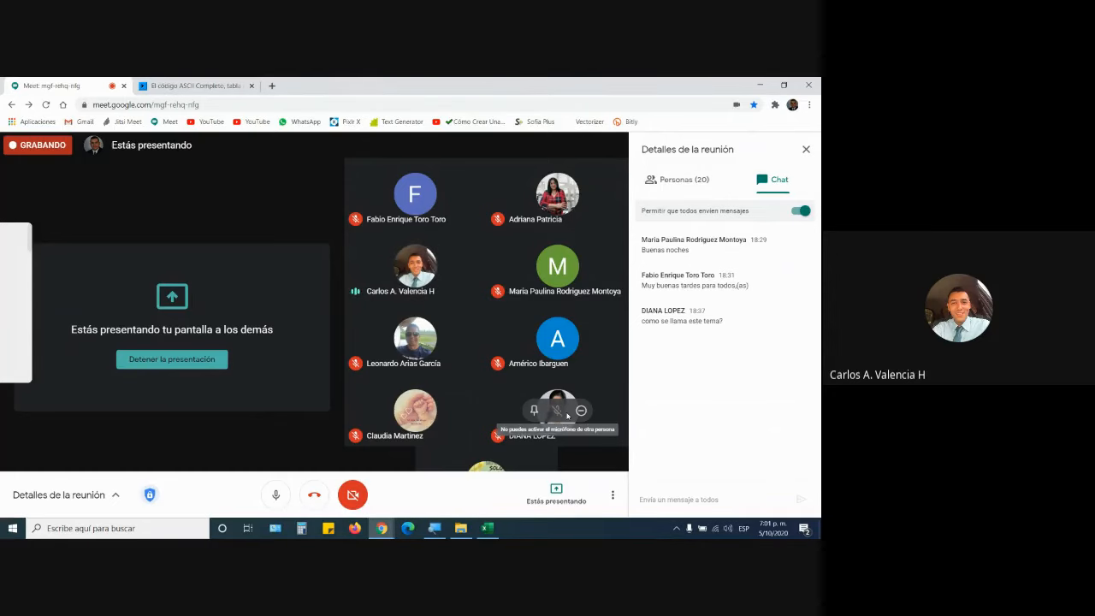
Minimize the Magnifier controls and return to the Tabla.xlsx workbook.
key("super+plus")
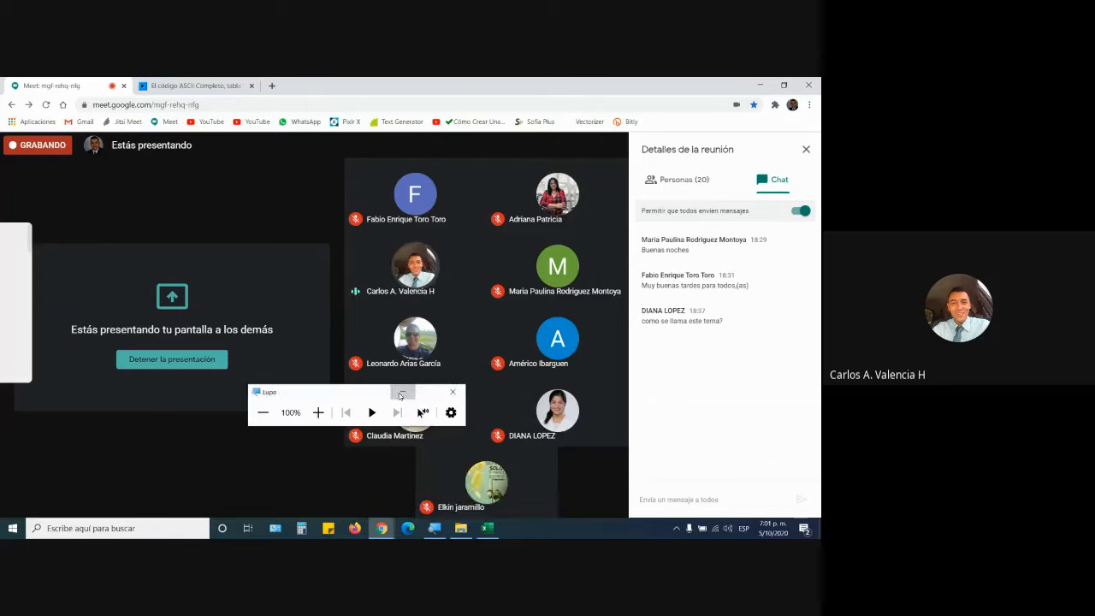
left_click(401, 394)
left_click(487, 529)
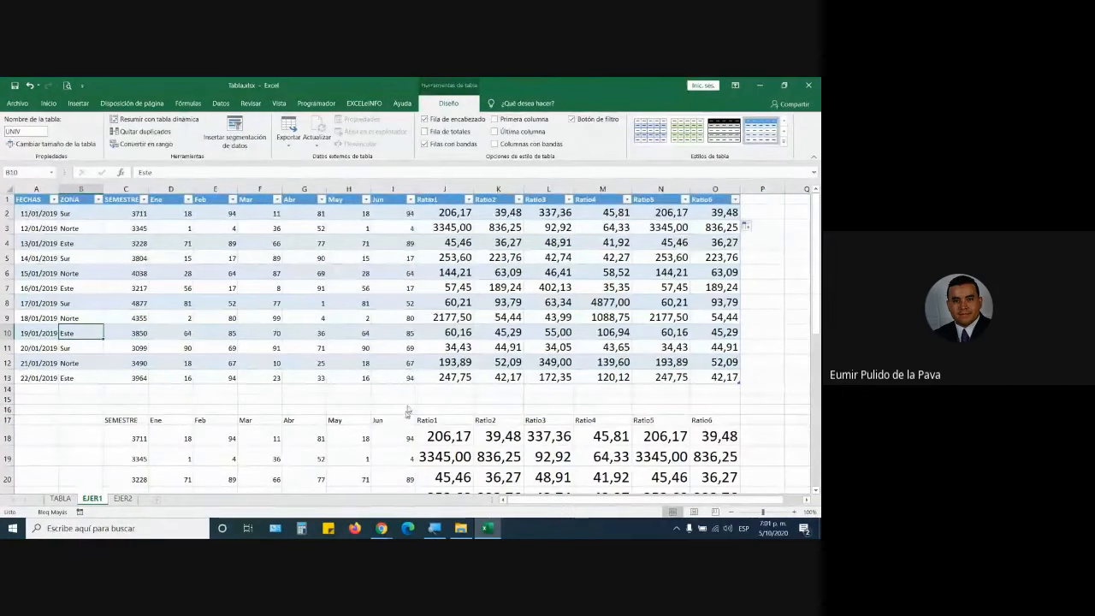
Give every cell of the copied block C17:O29 all borders.
scroll(386, 452, "down", 4)
left_click_drag(362, 424, 352, 411)
left_click_drag(110, 245, 726, 462)
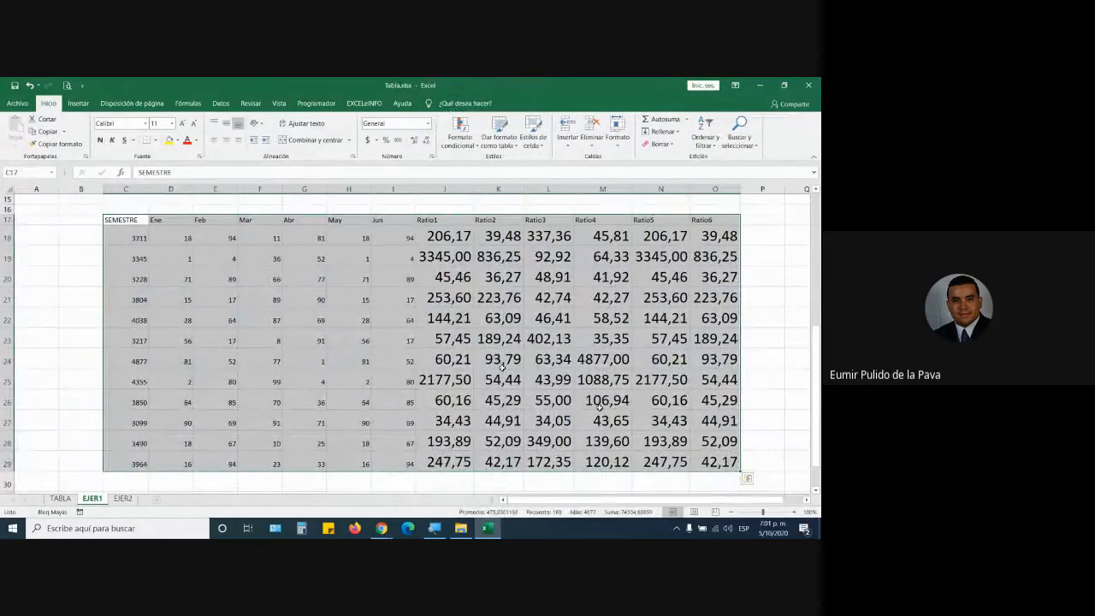
left_click(156, 140)
left_click(182, 234)
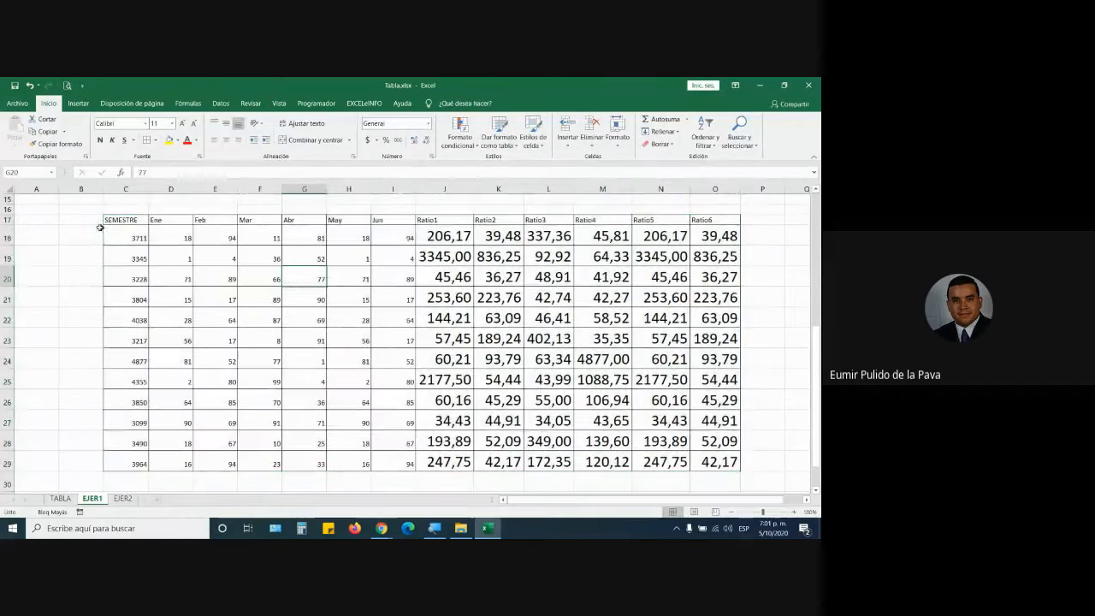
Make the header row bold at size 12, centred horizontally and vertically.
left_click_drag(113, 220, 710, 221)
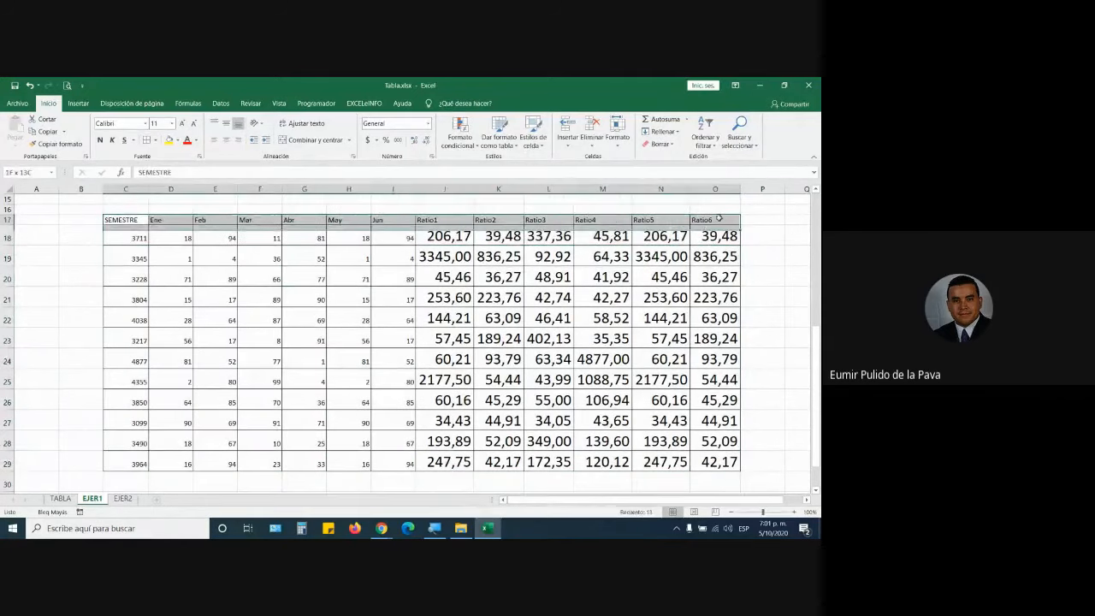
left_click(226, 139)
left_click(225, 124)
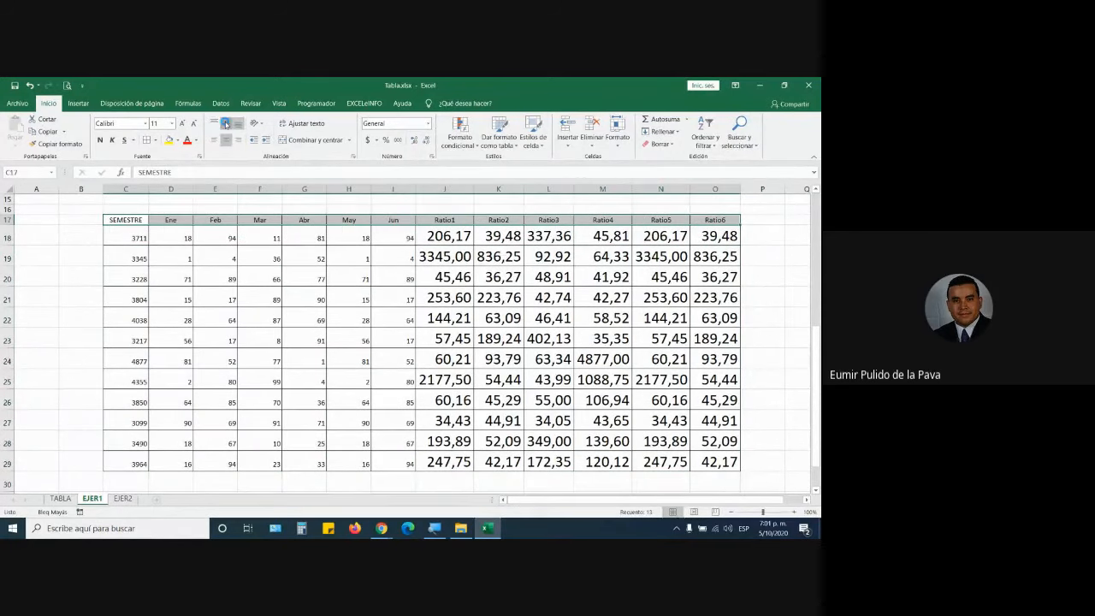
left_click(182, 123)
left_click(101, 139)
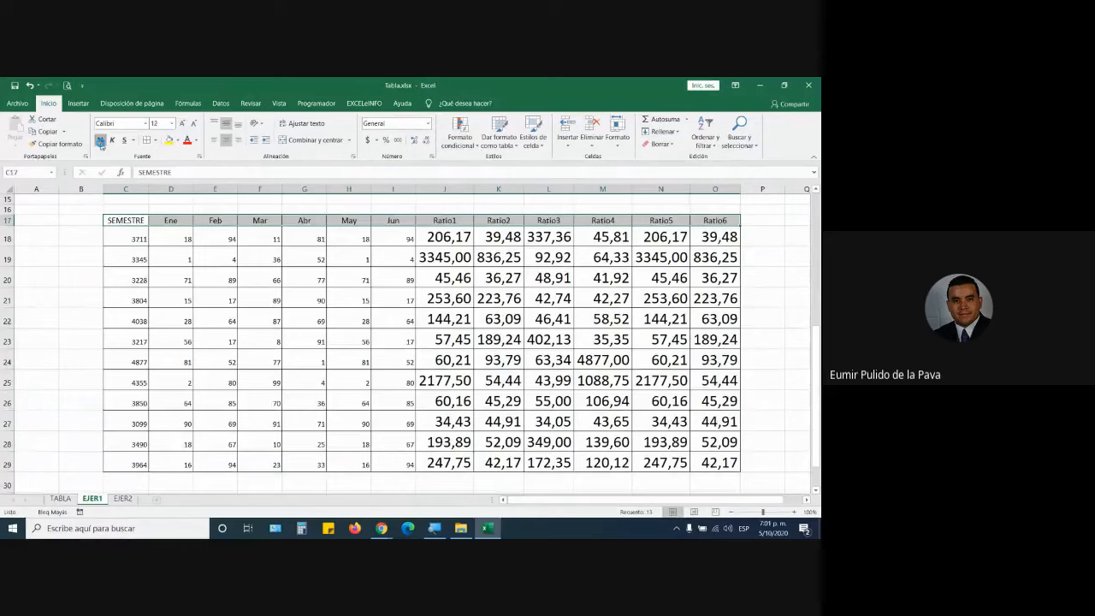
left_click(348, 362)
Select the table's whole columns, then rows 17 to 27, before clearing the selection.
left_click_drag(126, 188, 734, 186)
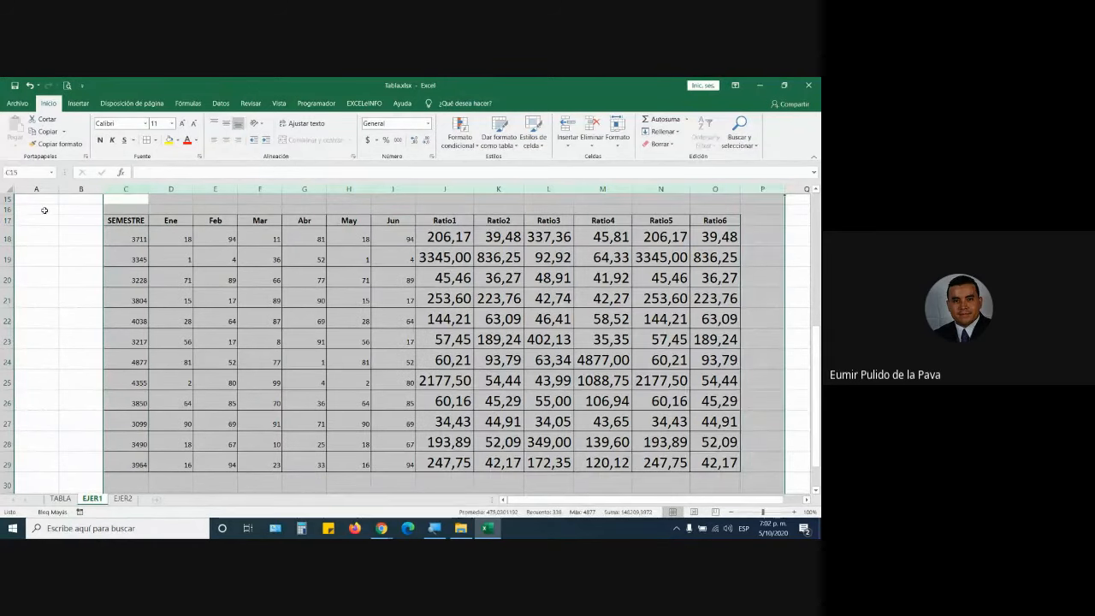
left_click_drag(6, 220, 329, 415)
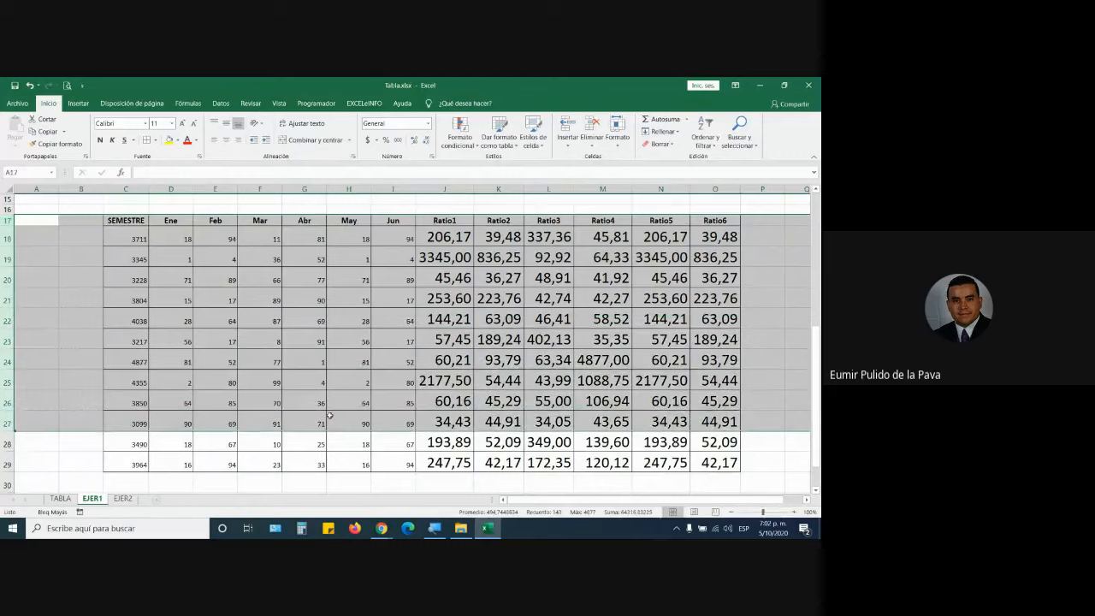
scroll(330, 415, "up", 2)
scroll(329, 415, "down", 1)
left_click(358, 388)
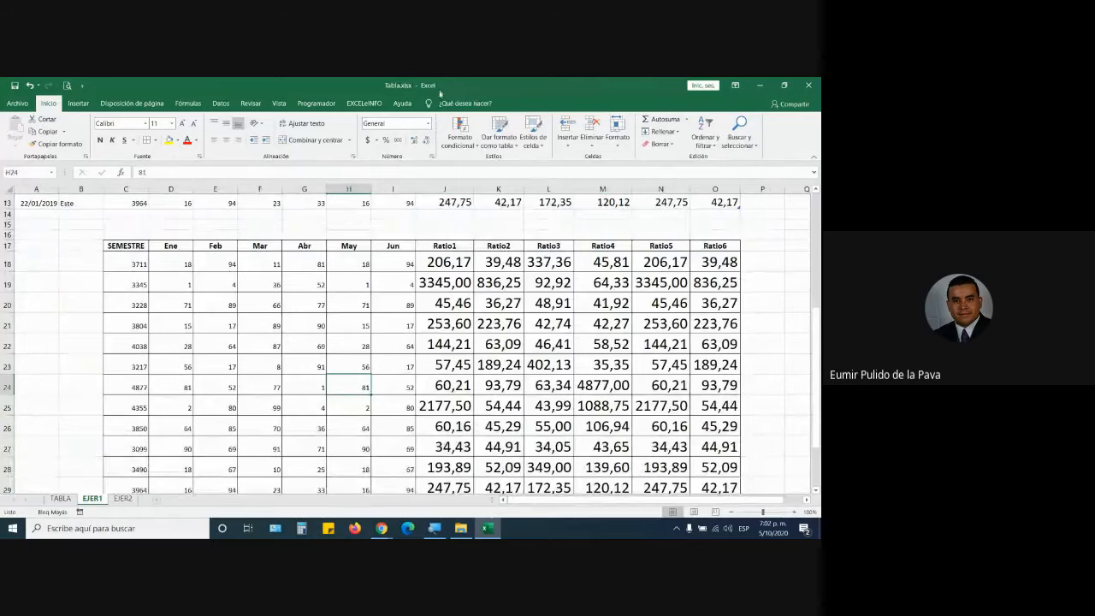
Show the UNIV table's Table Design options and inspect the lower table's formula in J24.
scroll(466, 364, "up", 3)
scroll(465, 364, "up", 1)
left_click(404, 287)
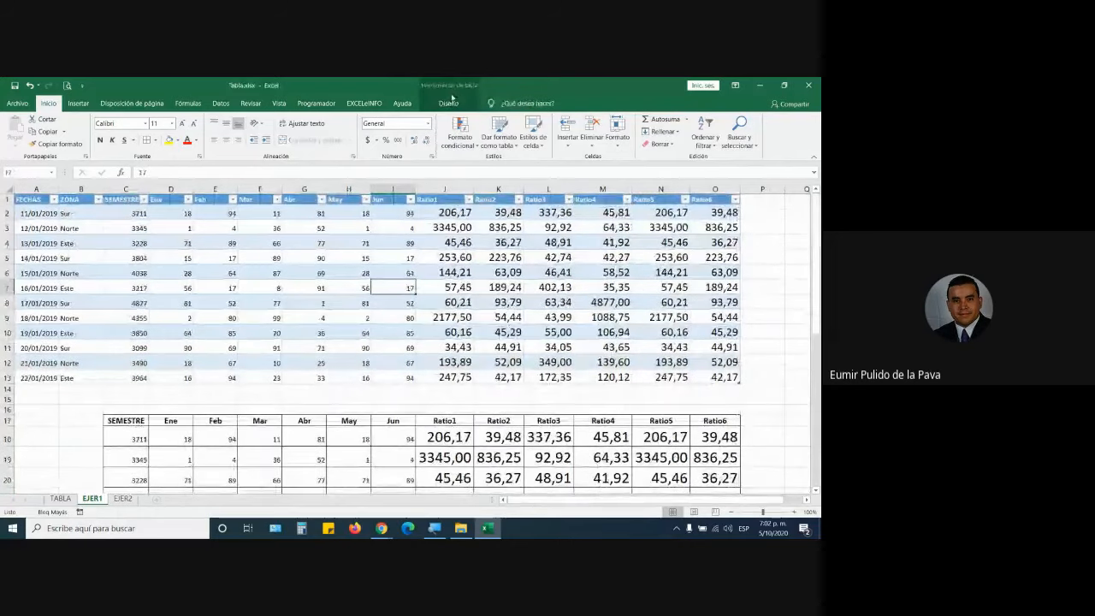
left_click(453, 103)
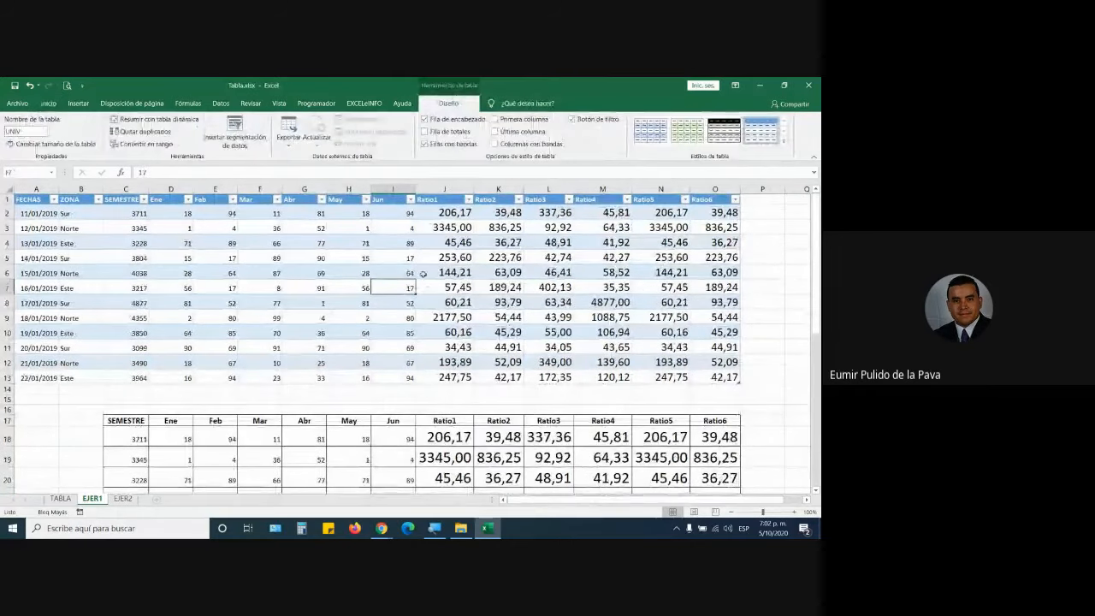
scroll(413, 370, "down", 5)
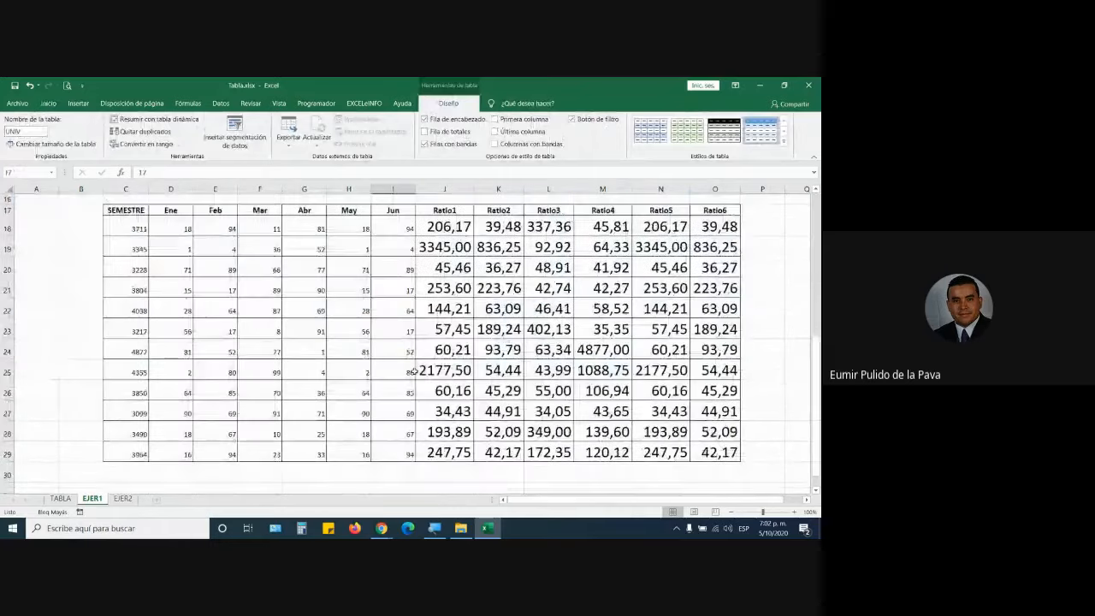
left_click(441, 346)
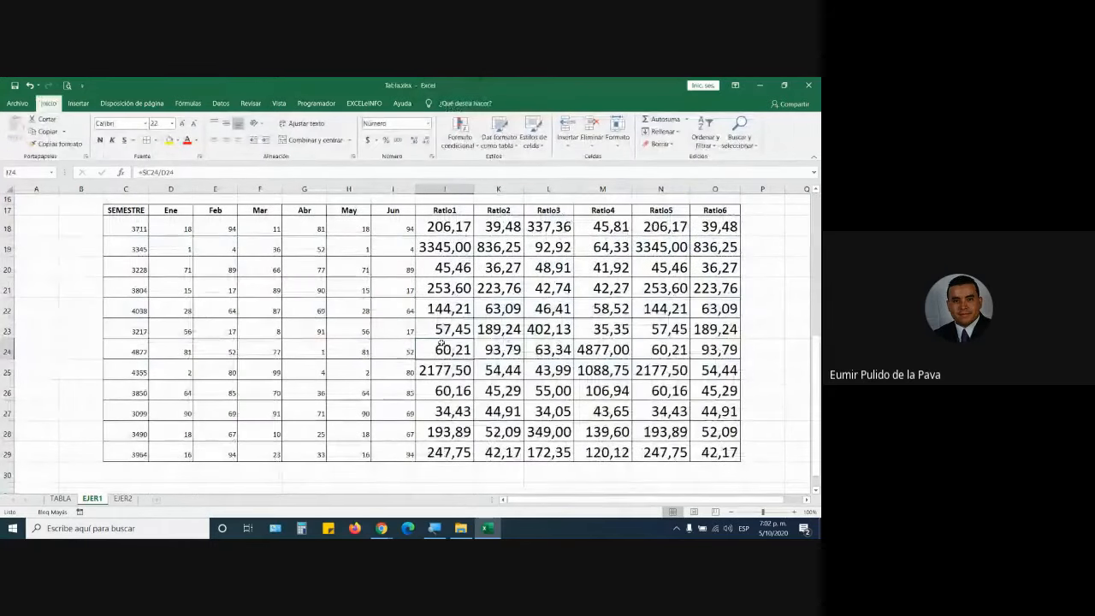
Open J2's Ratio1 formula in the UNIV table for editing and recommit it.
scroll(441, 346, "up", 5)
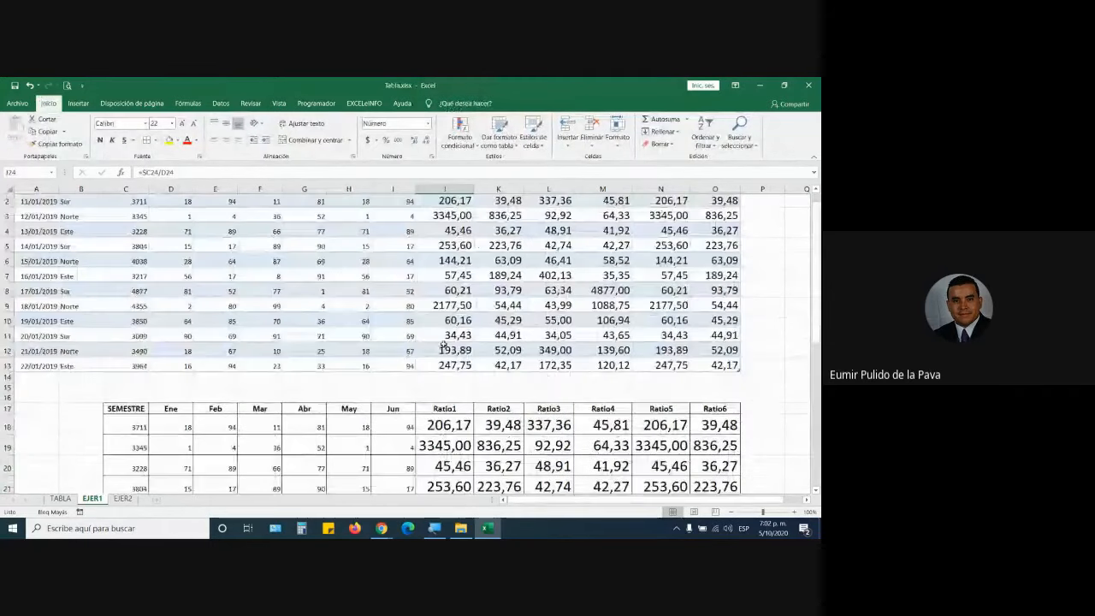
scroll(443, 345, "up", 1)
left_click(393, 273)
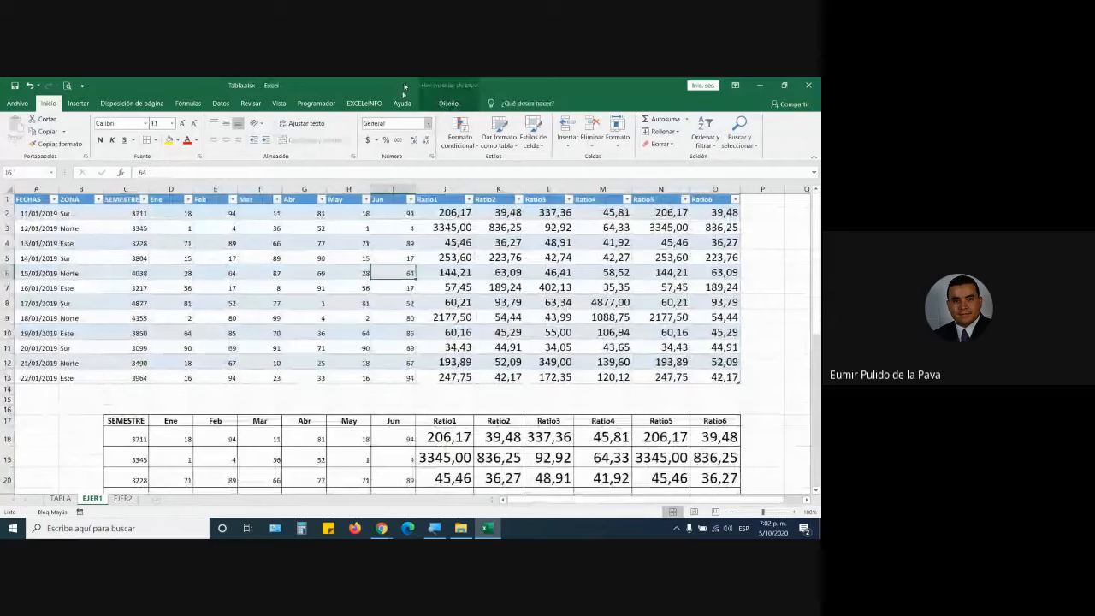
left_click(448, 103)
left_click(462, 212)
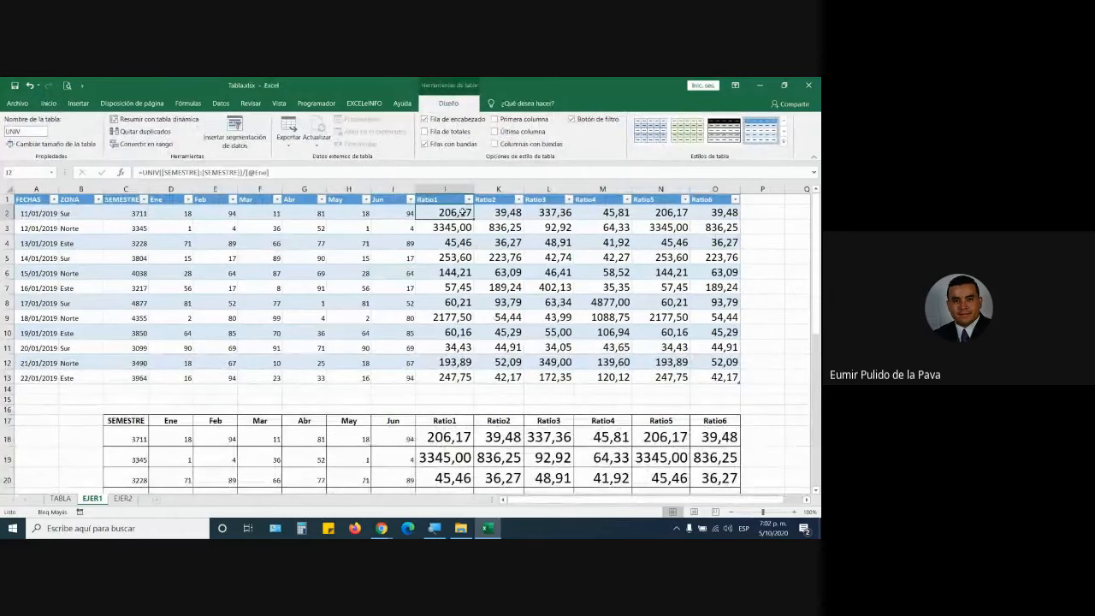
double_click(462, 212)
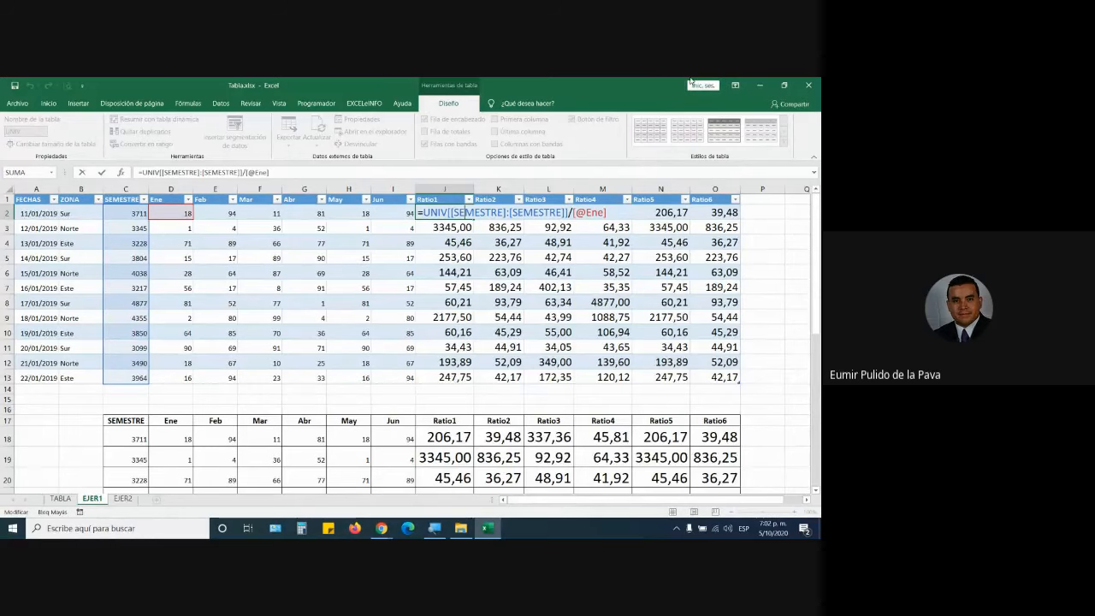
key("ctrl+Return")
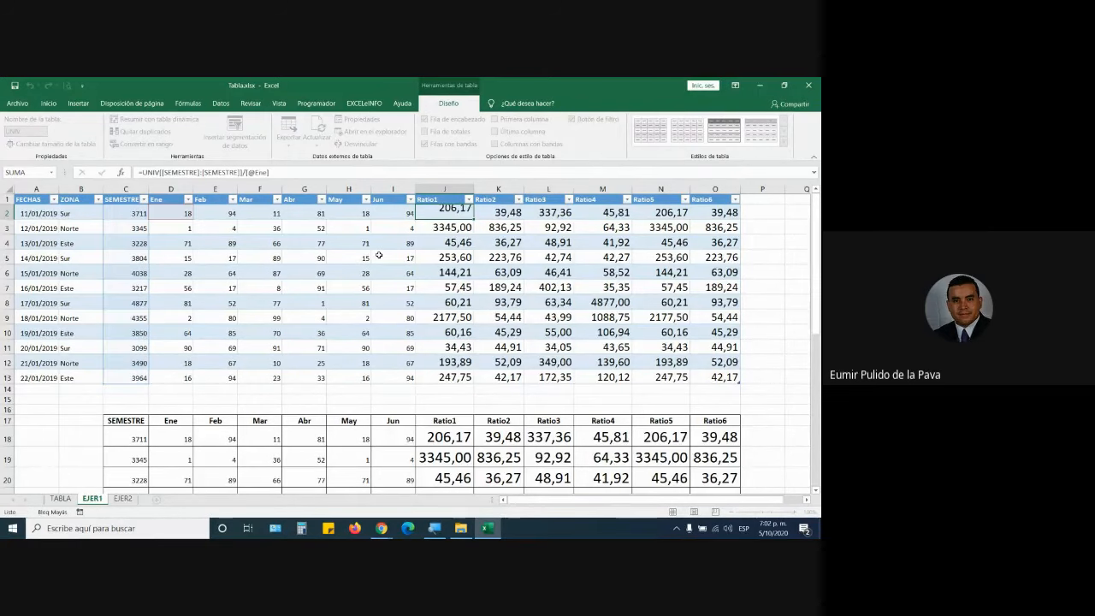
key("Return")
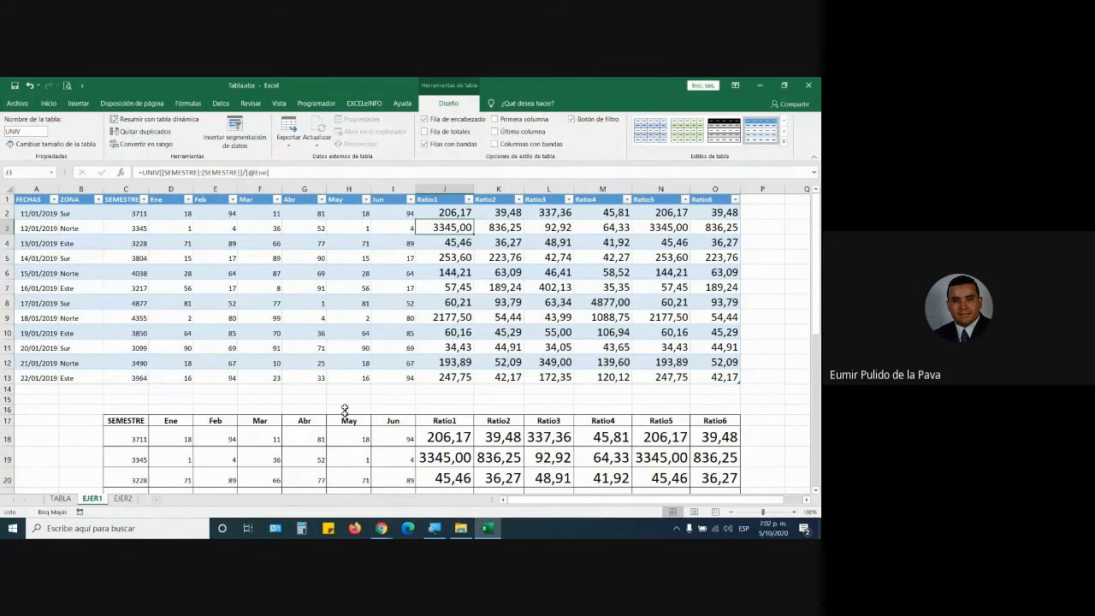
scroll(346, 412, "down", 3)
scroll(479, 420, "up", 3)
double_click(438, 213)
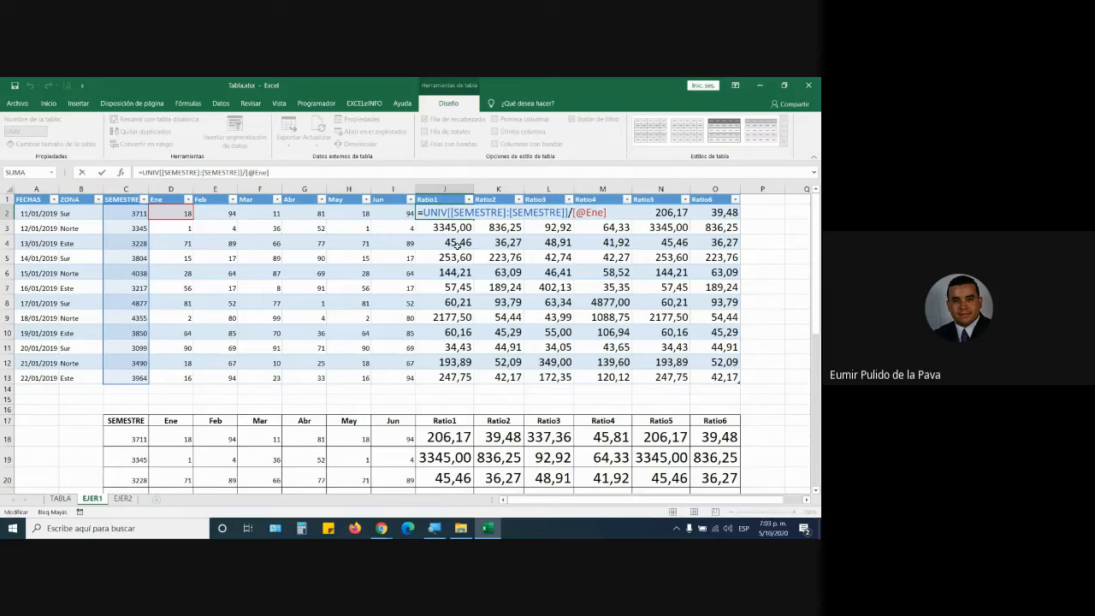
left_click(382, 528)
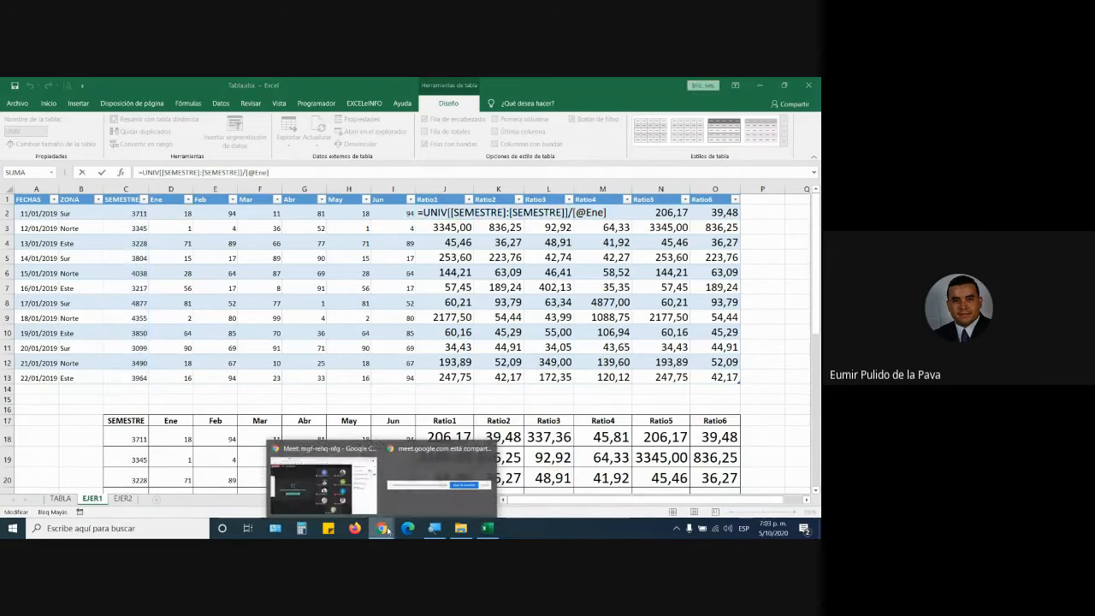
left_click(356, 508)
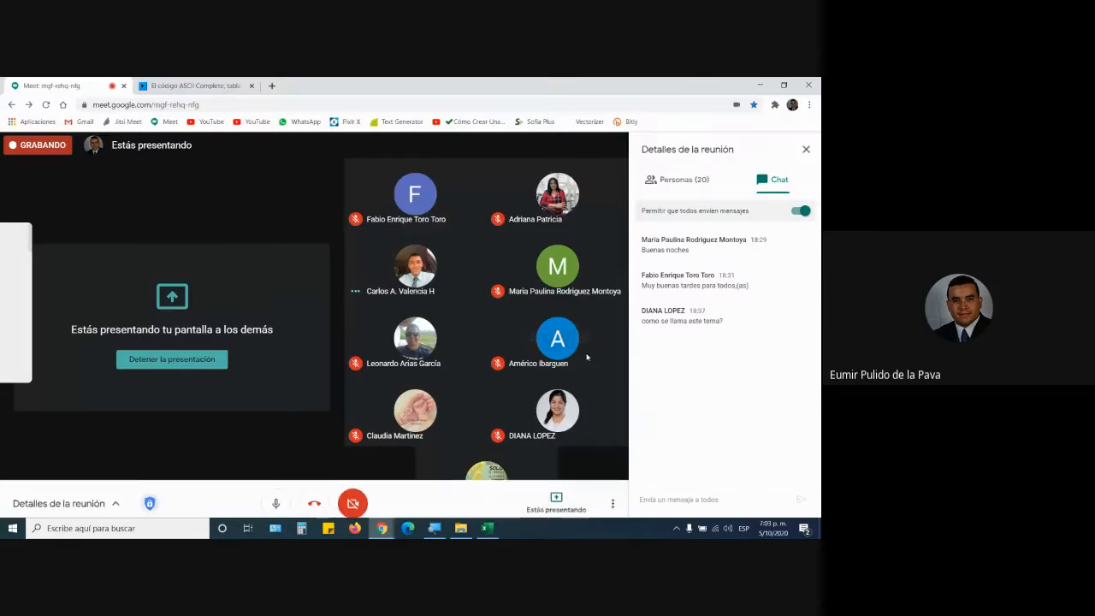
left_click(481, 534)
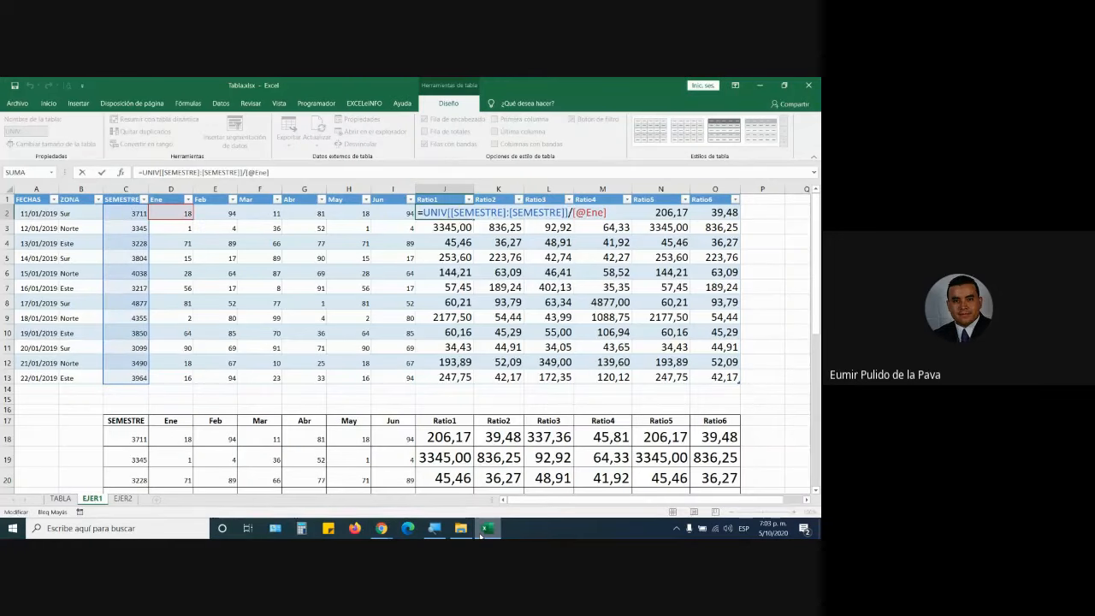
left_click(124, 499)
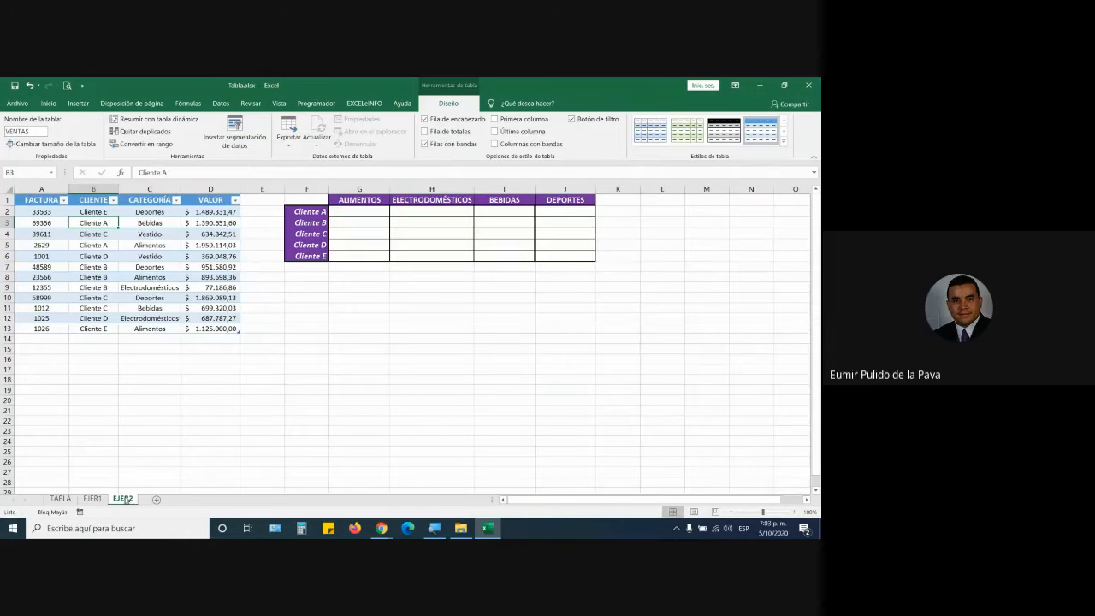
key("super+plus")
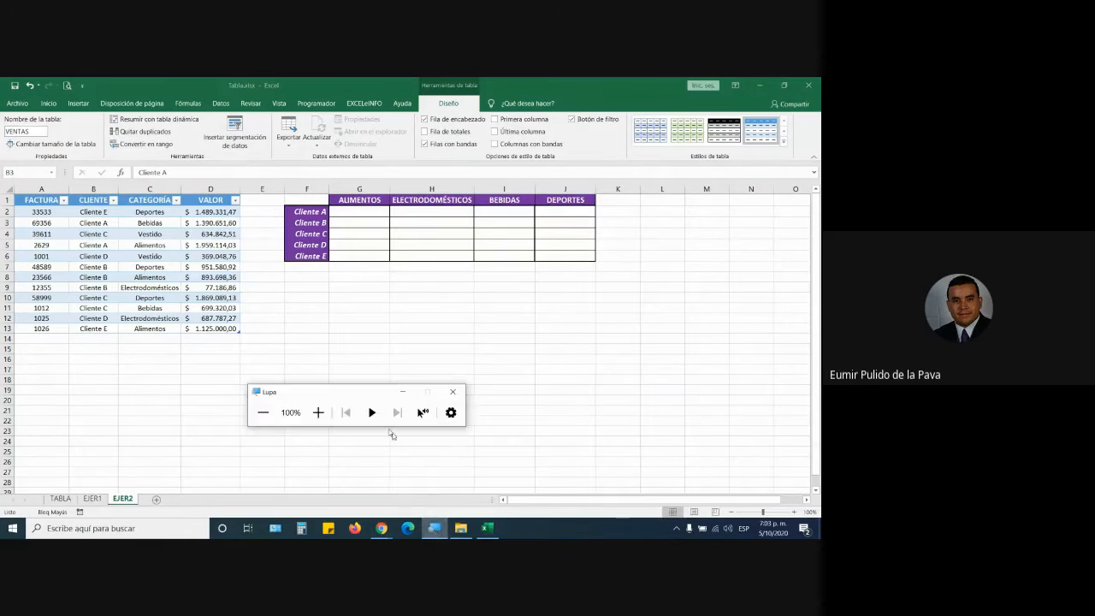
left_click(317, 410)
left_click(399, 391)
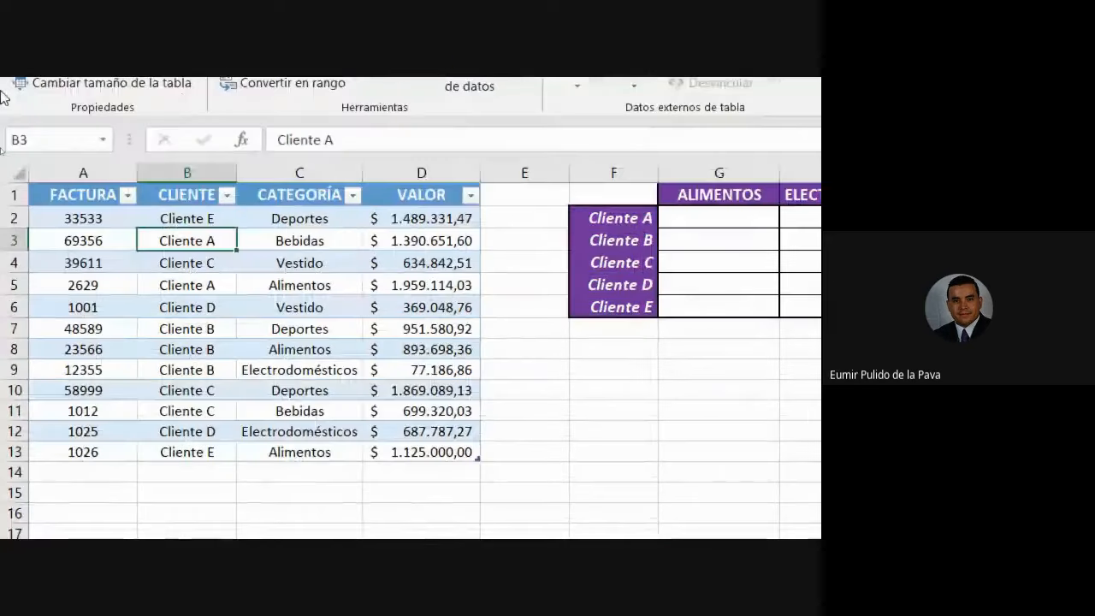
left_click(295, 242)
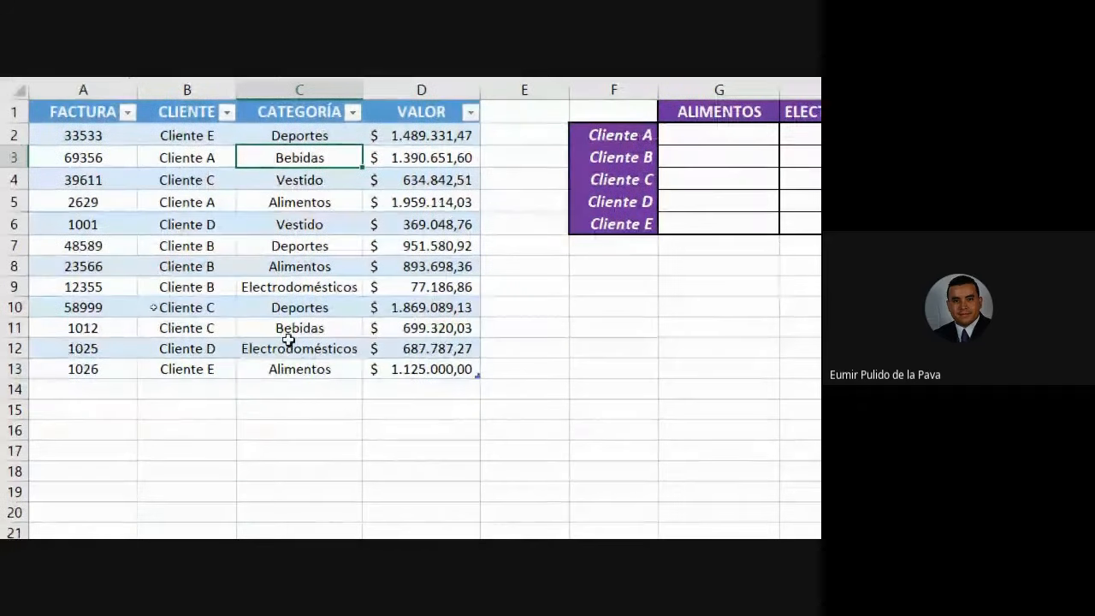
left_click(311, 326)
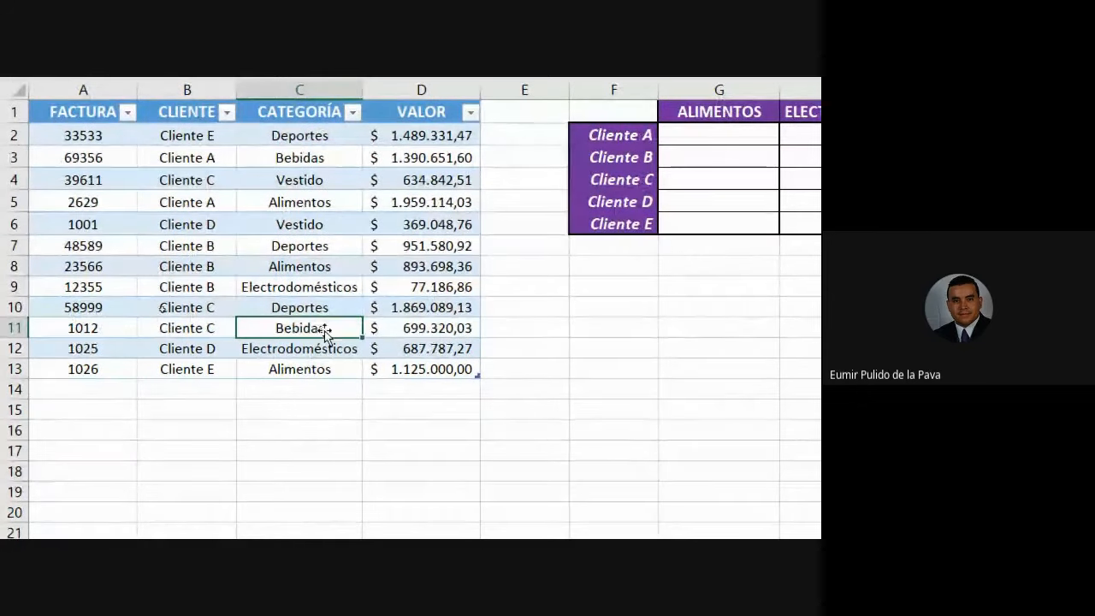
left_click(326, 291)
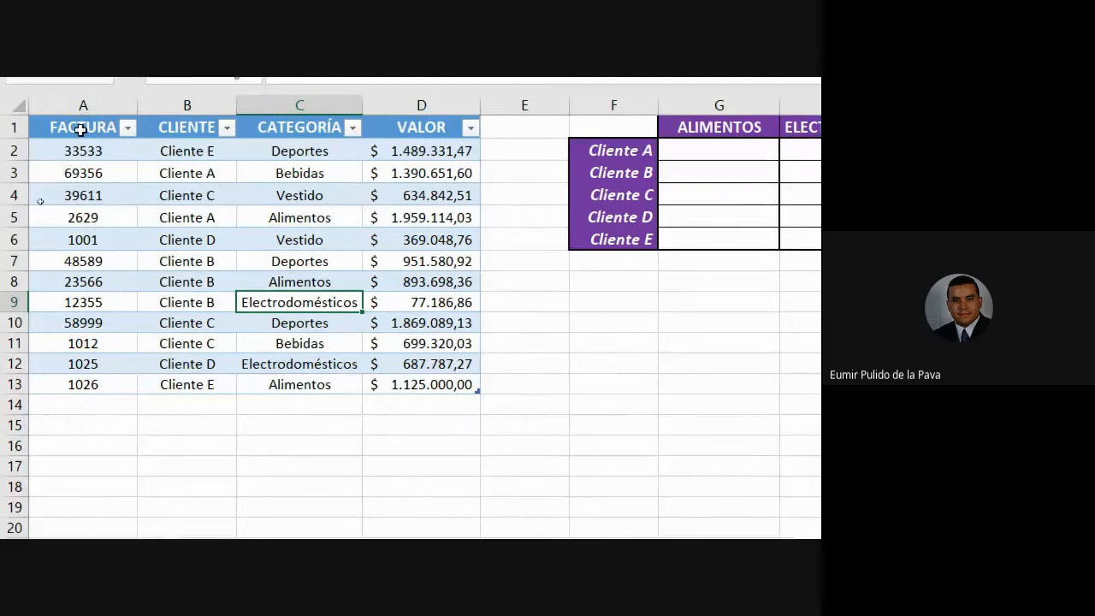
left_click_drag(80, 129, 462, 129)
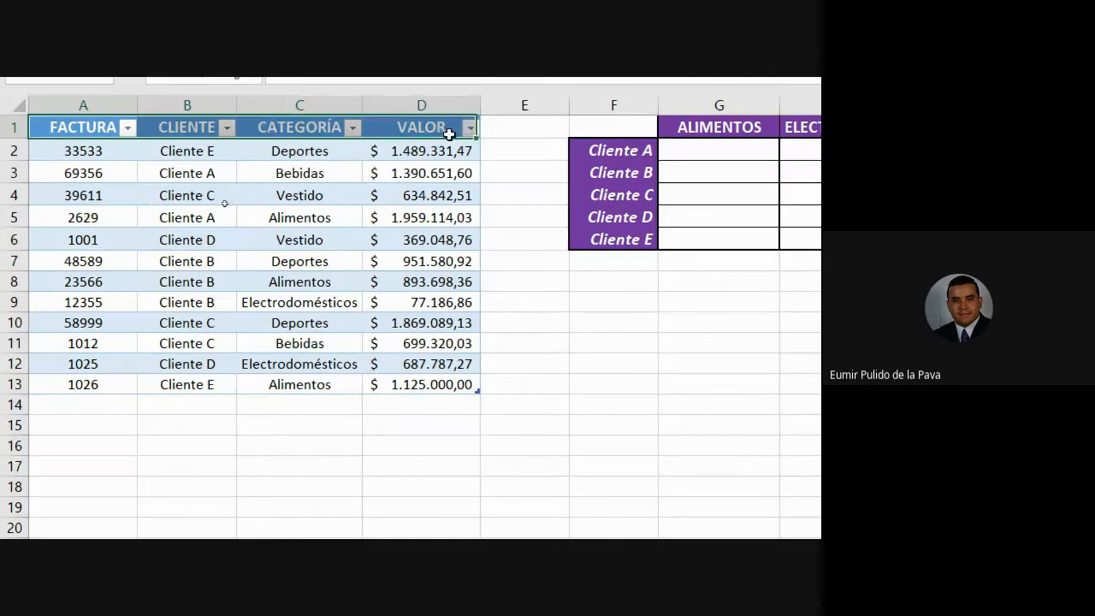
left_click(184, 128)
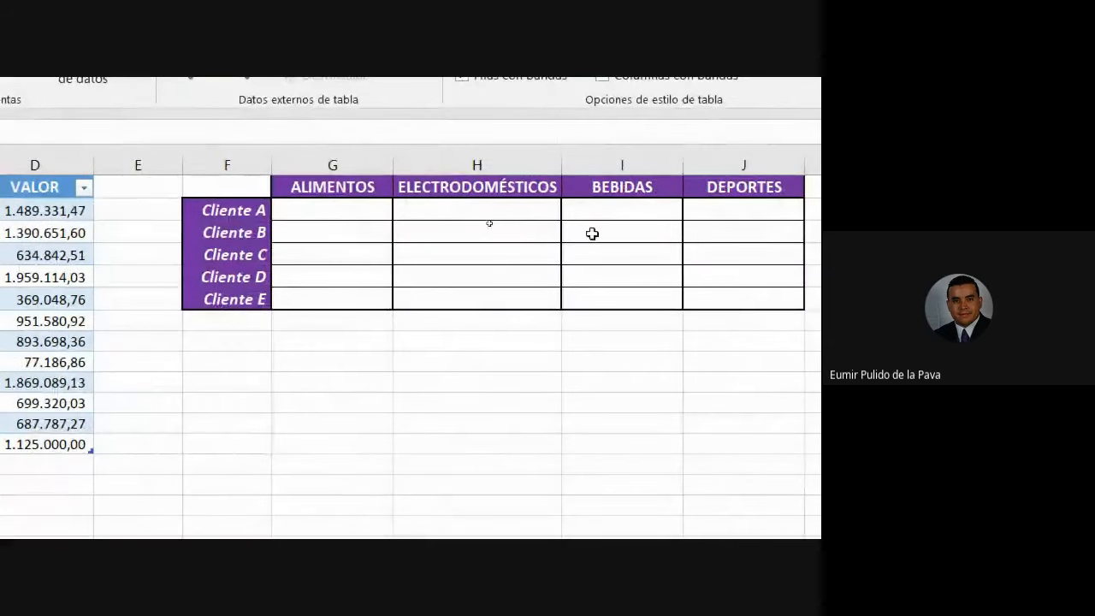
left_click(510, 230)
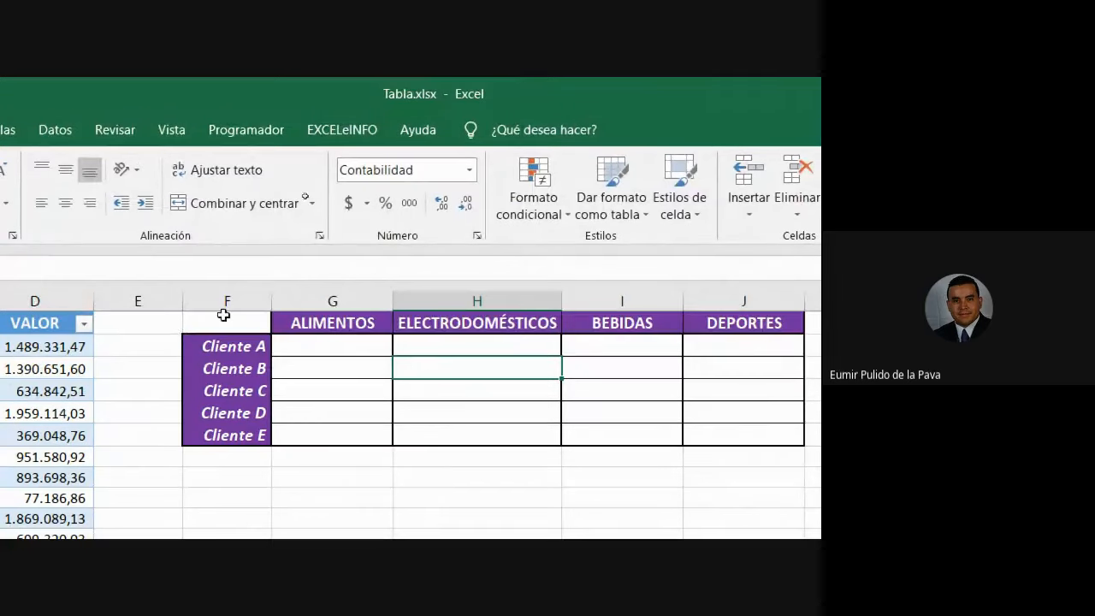
left_click_drag(223, 316, 764, 437)
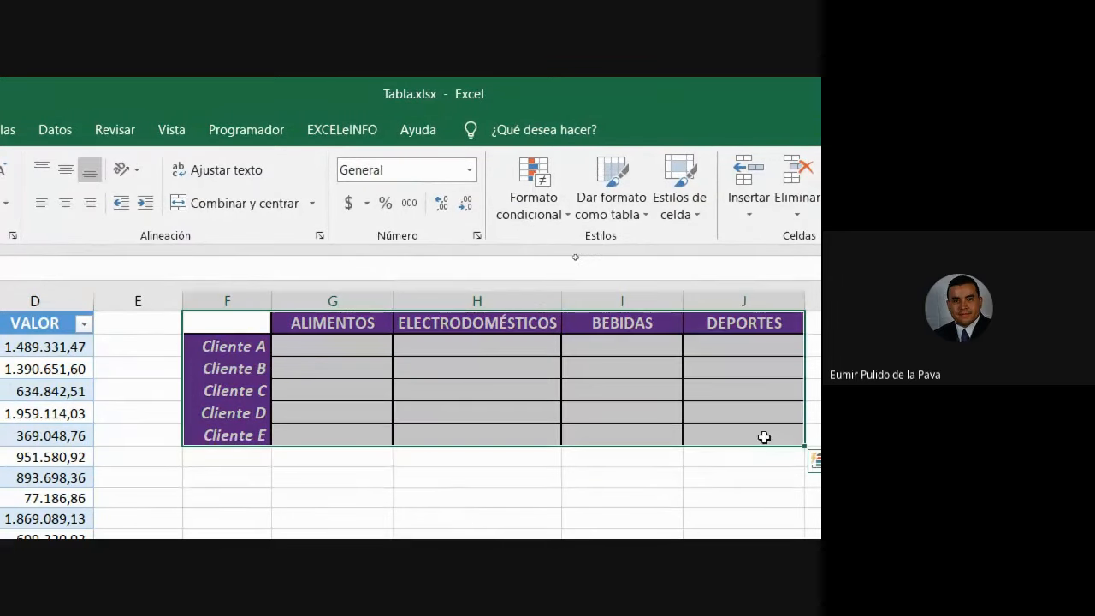
left_click(744, 414)
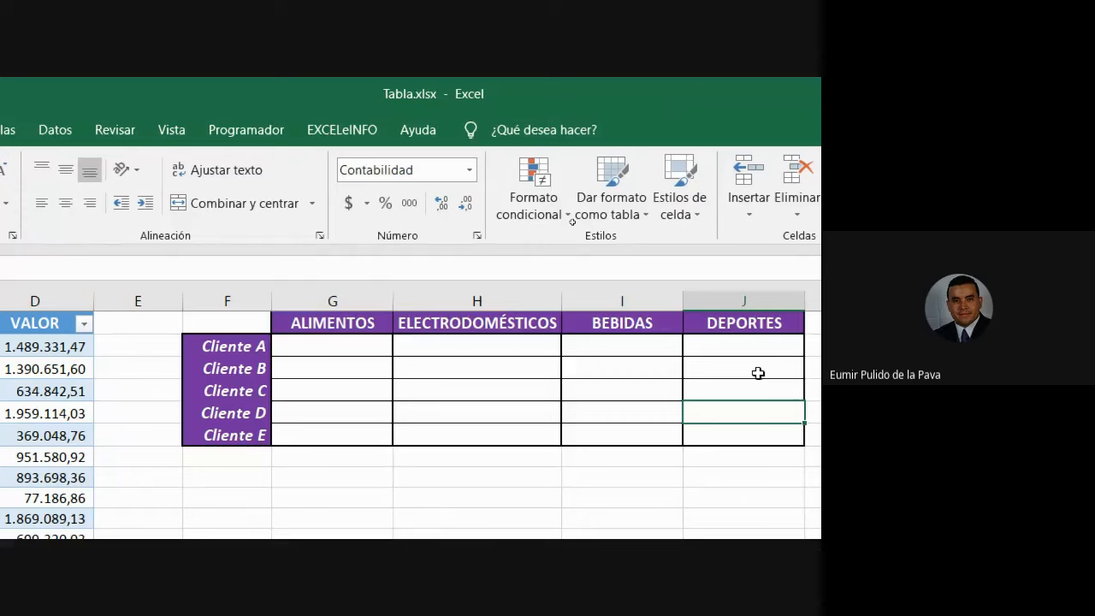
left_click(622, 323)
left_click(533, 324)
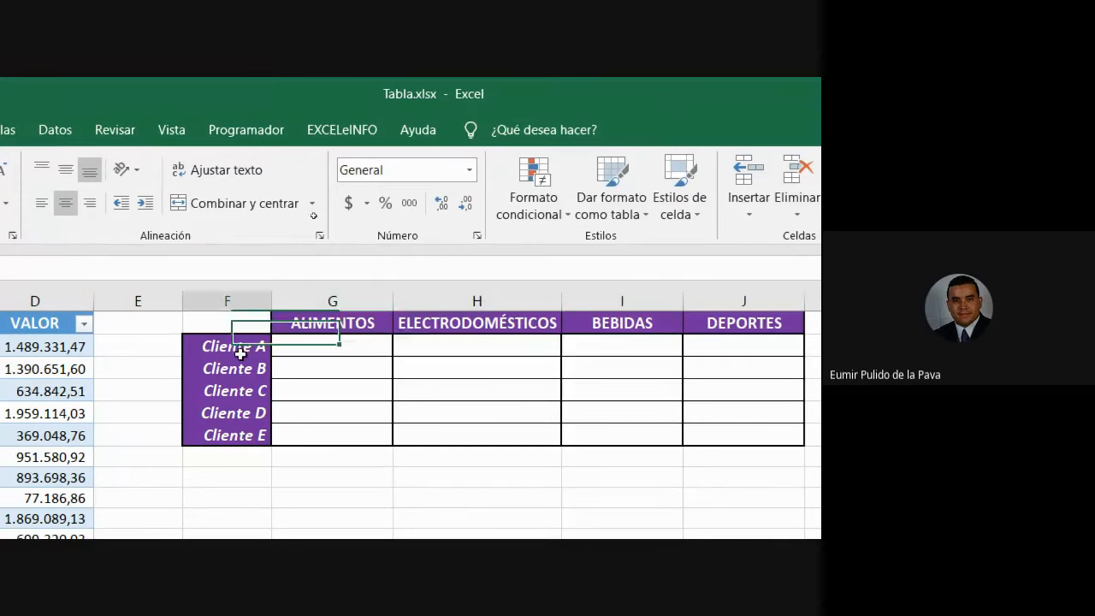
left_click(244, 455)
left_click(512, 433)
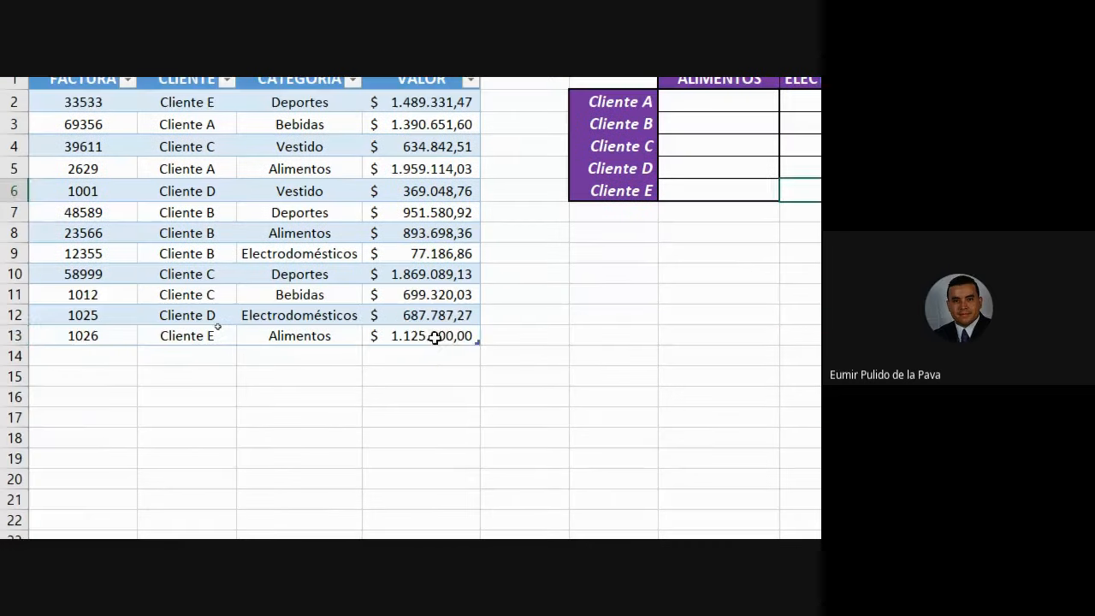
left_click(435, 337)
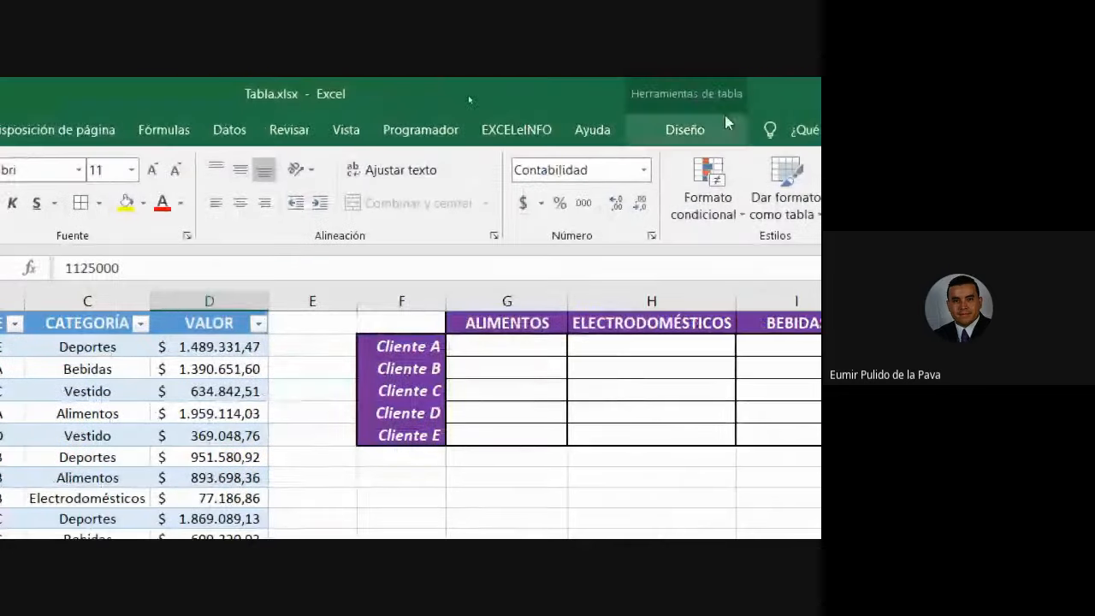
left_click(723, 120)
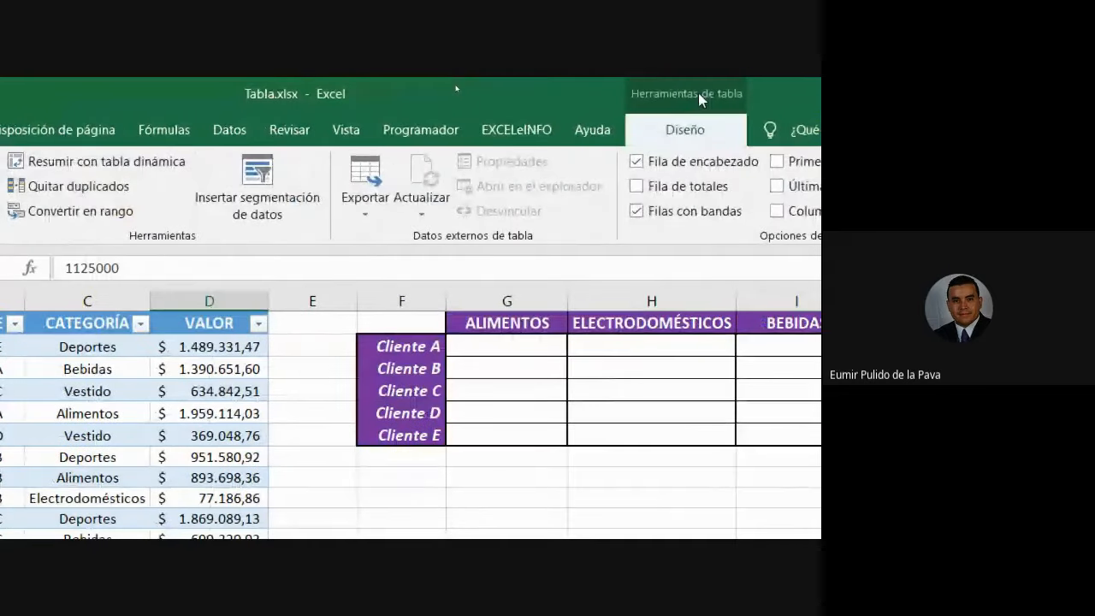
left_click(379, 513)
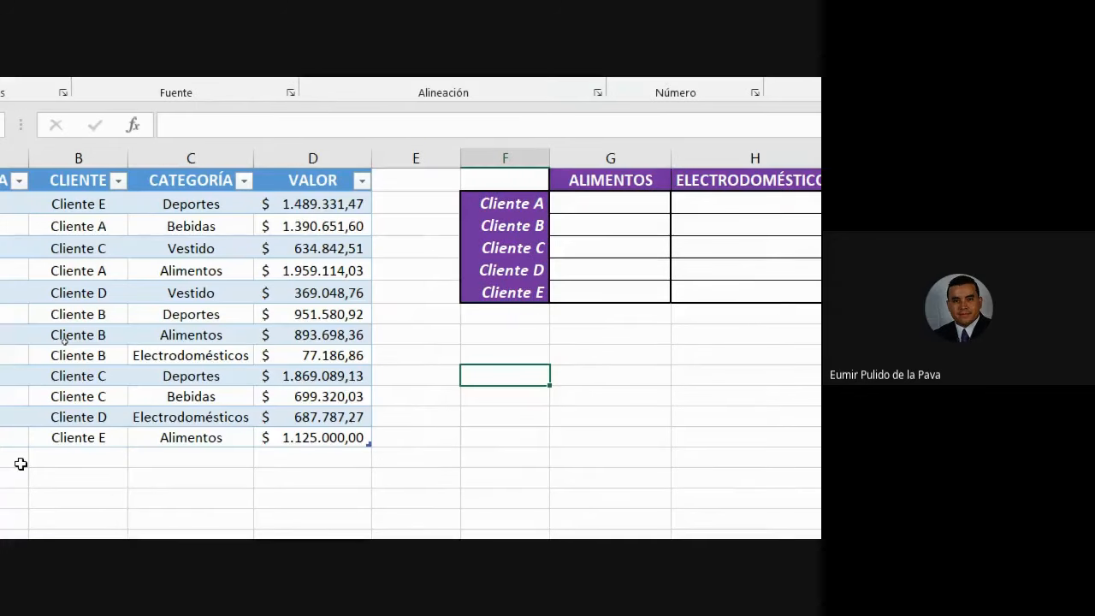
left_click_drag(48, 200, 215, 248)
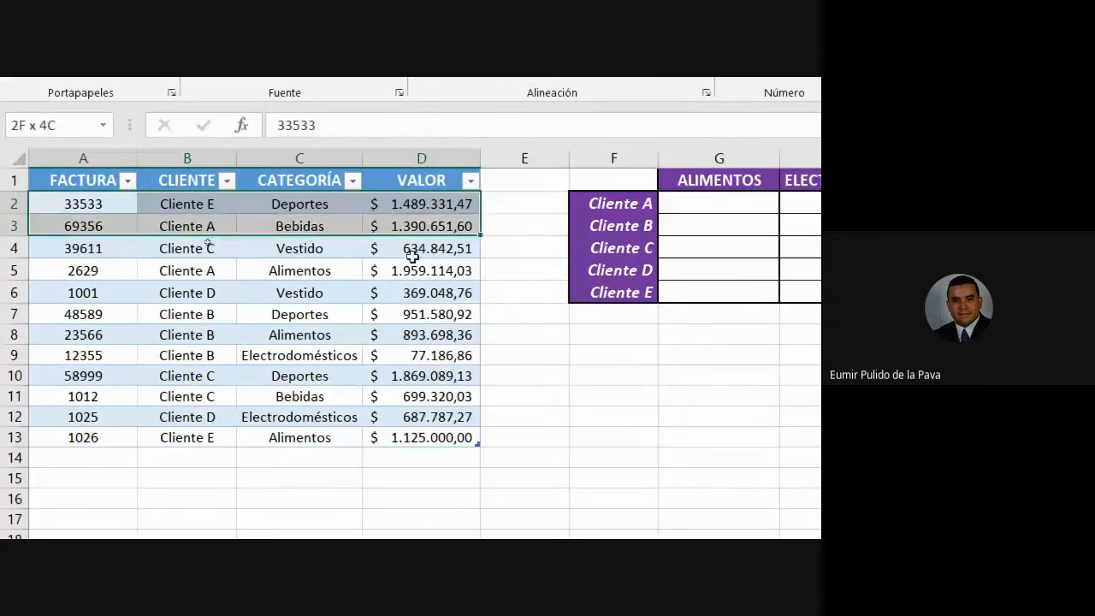
left_click_drag(420, 399, 420, 431)
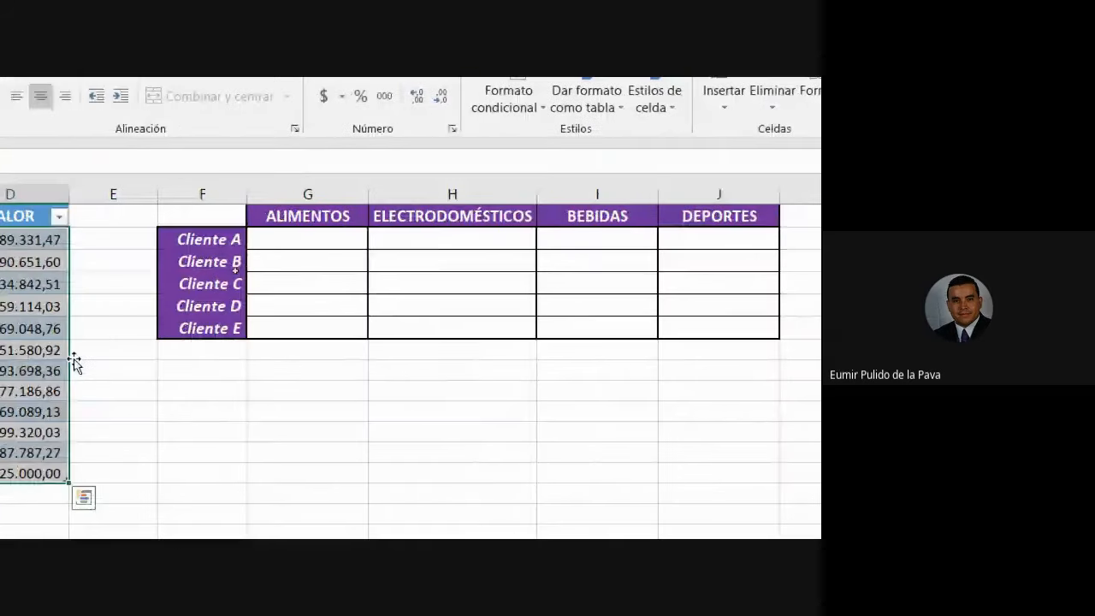
left_click(215, 237)
left_click(328, 236)
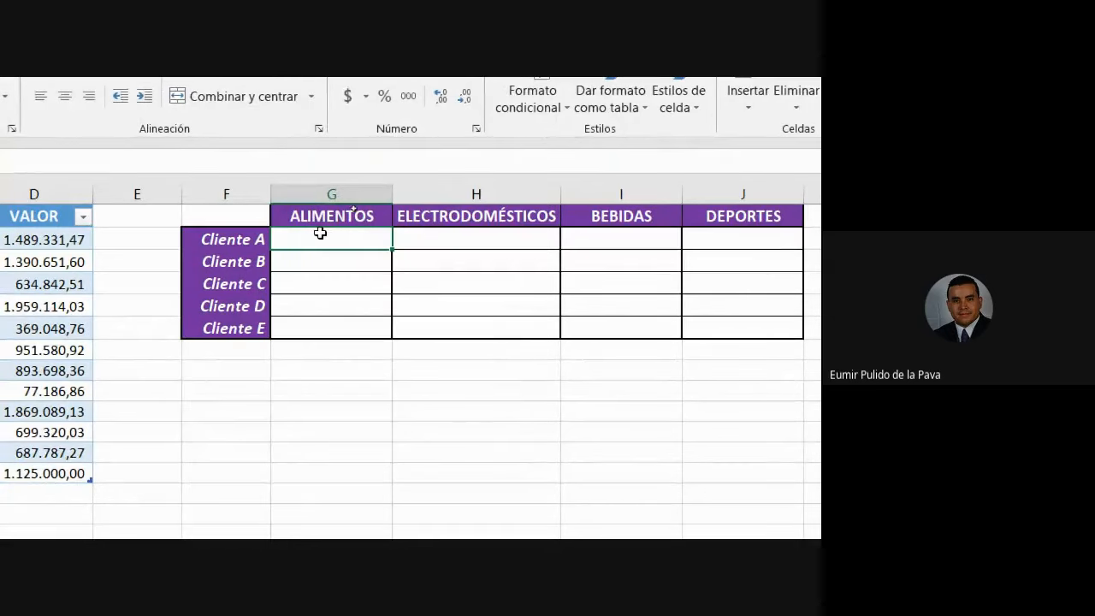
left_click(506, 193)
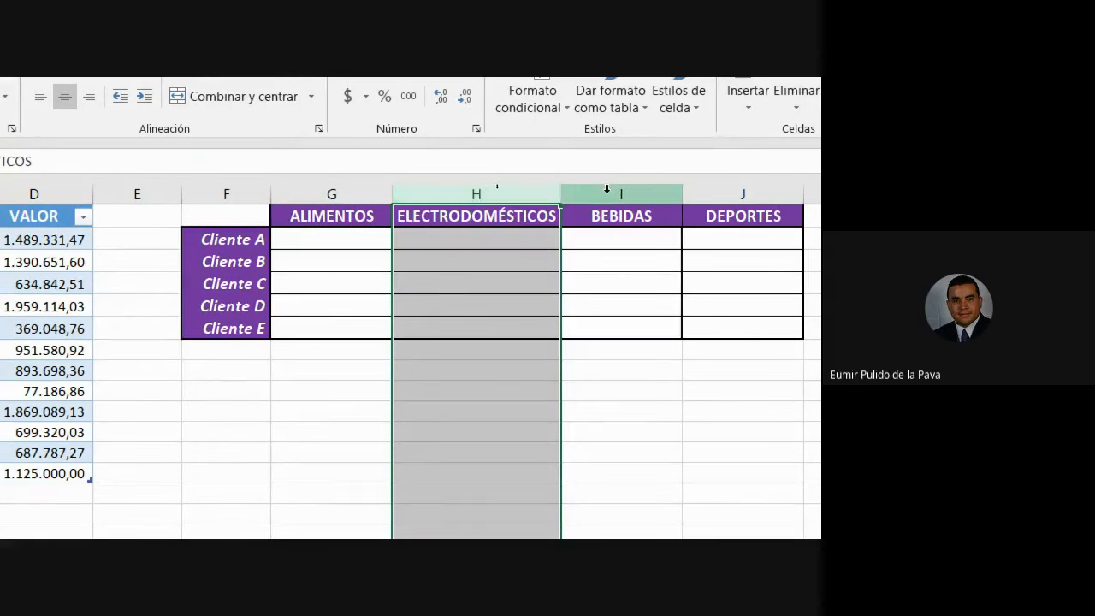
left_click(605, 190)
left_click(722, 194)
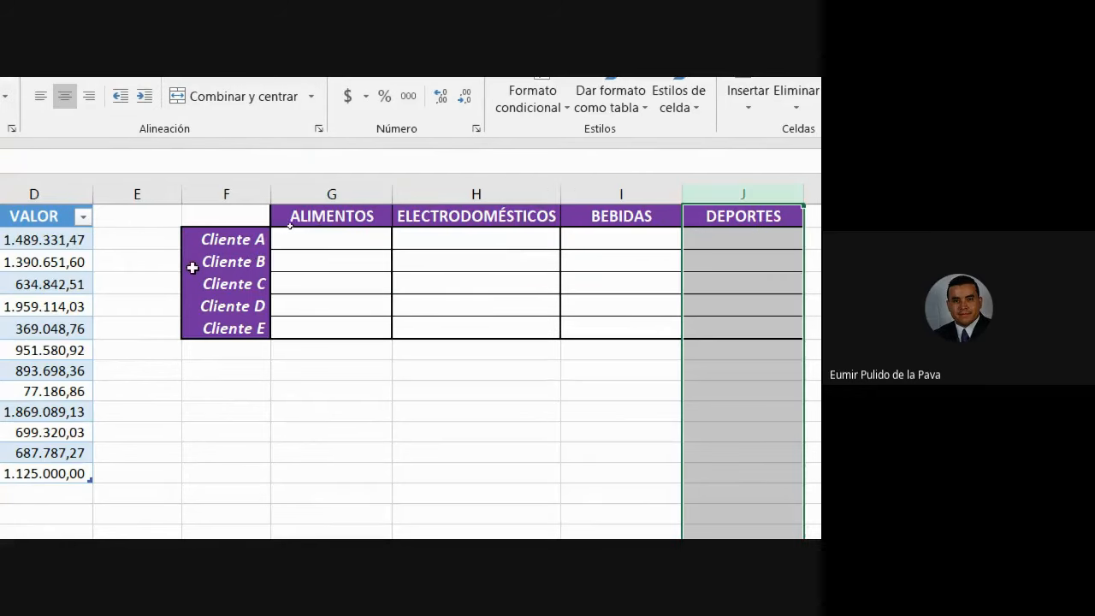
left_click_drag(206, 262, 318, 271)
left_click_drag(239, 283, 530, 289)
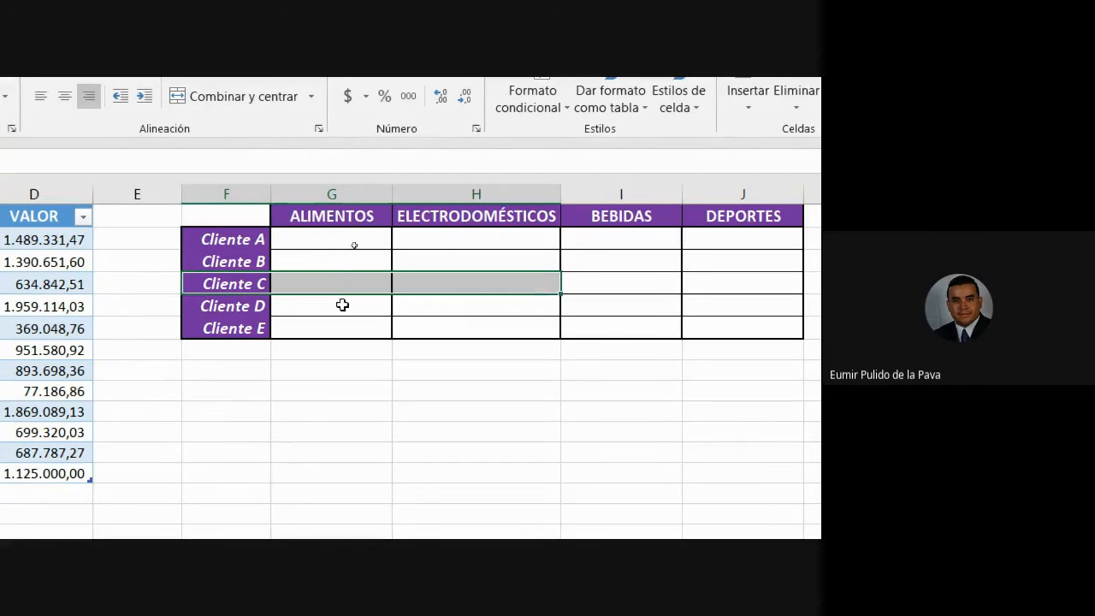
left_click_drag(206, 305, 494, 307)
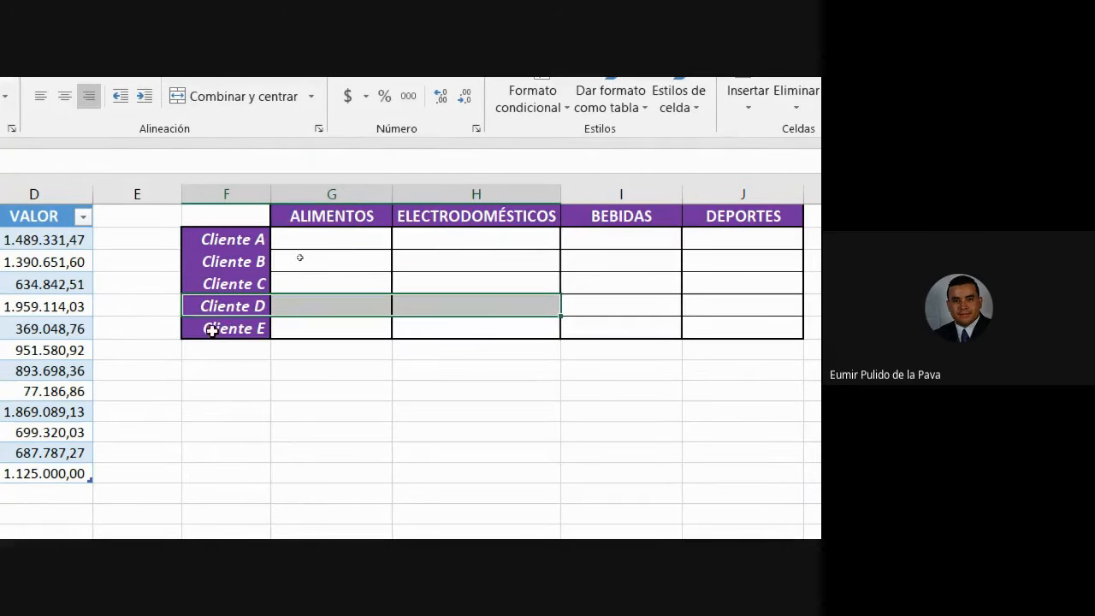
left_click_drag(210, 328, 512, 324)
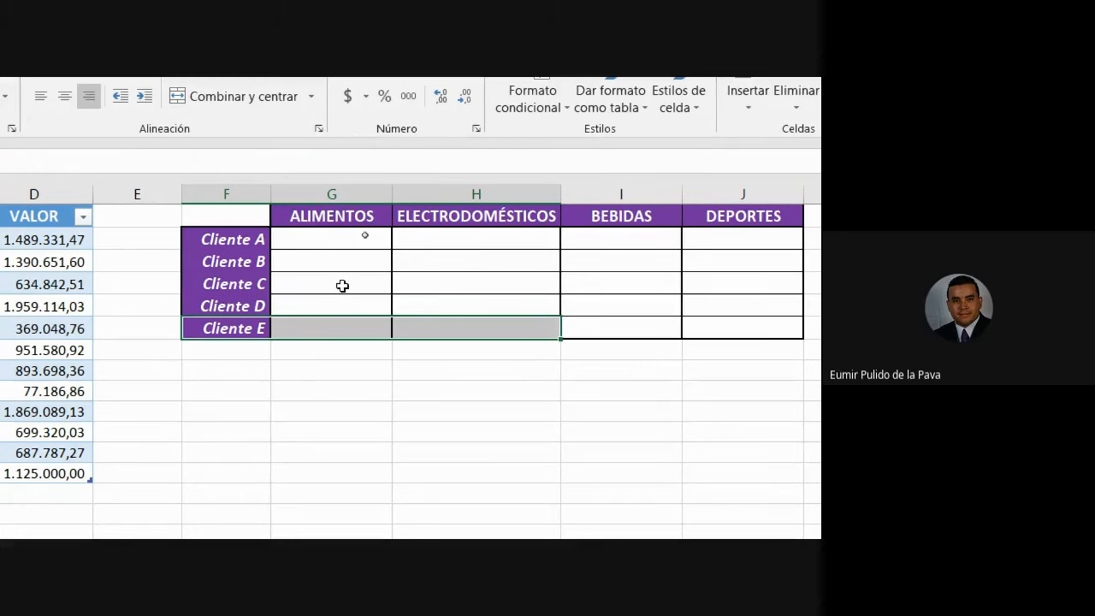
left_click_drag(223, 217, 734, 322)
left_click_drag(338, 193, 738, 217)
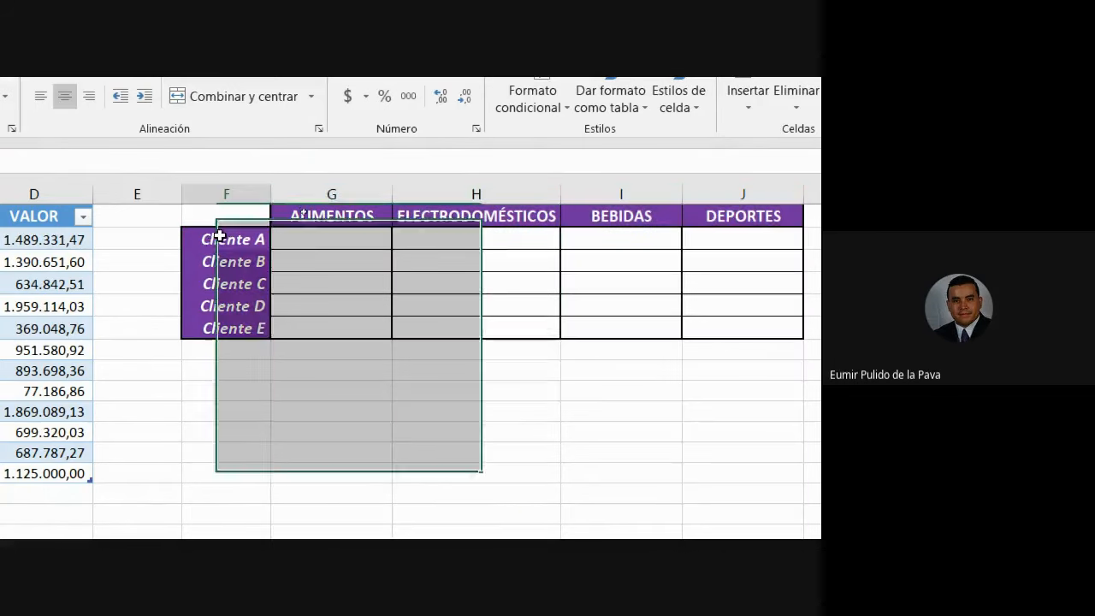
left_click_drag(227, 239, 246, 522)
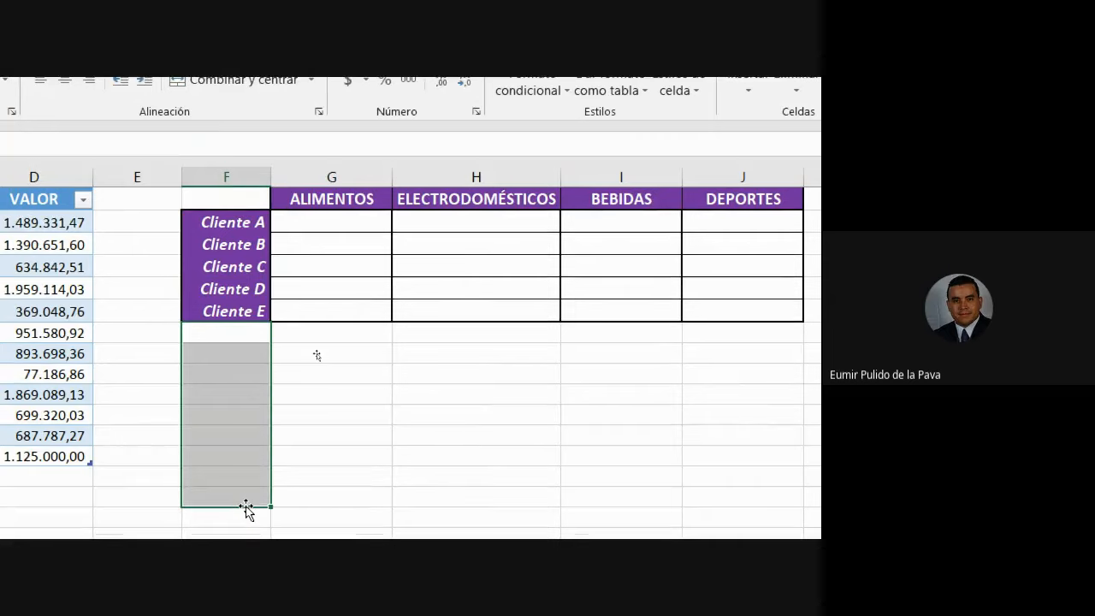
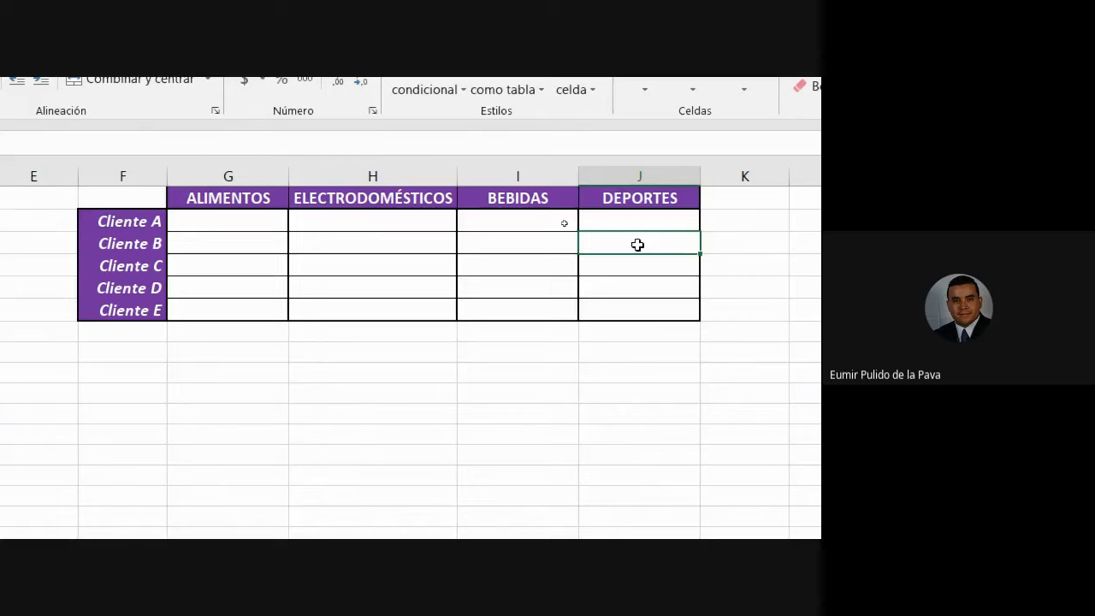
Point out the Cliente labels and the empty G–J grid, then open the Magnifier (Lupa) controls.
left_click_drag(134, 223, 180, 311)
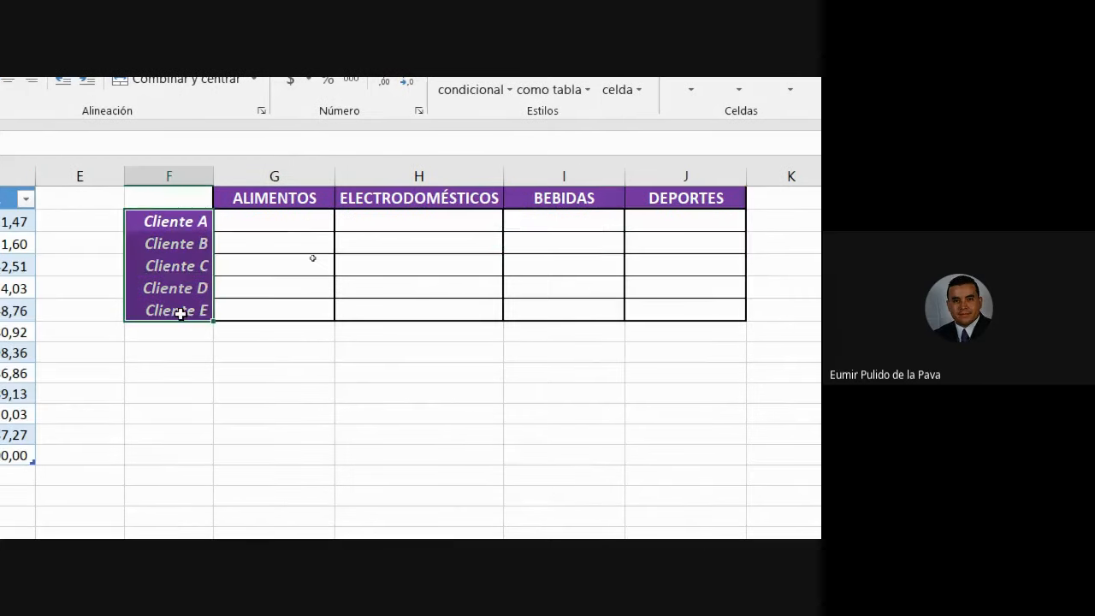
left_click_drag(308, 222, 690, 324)
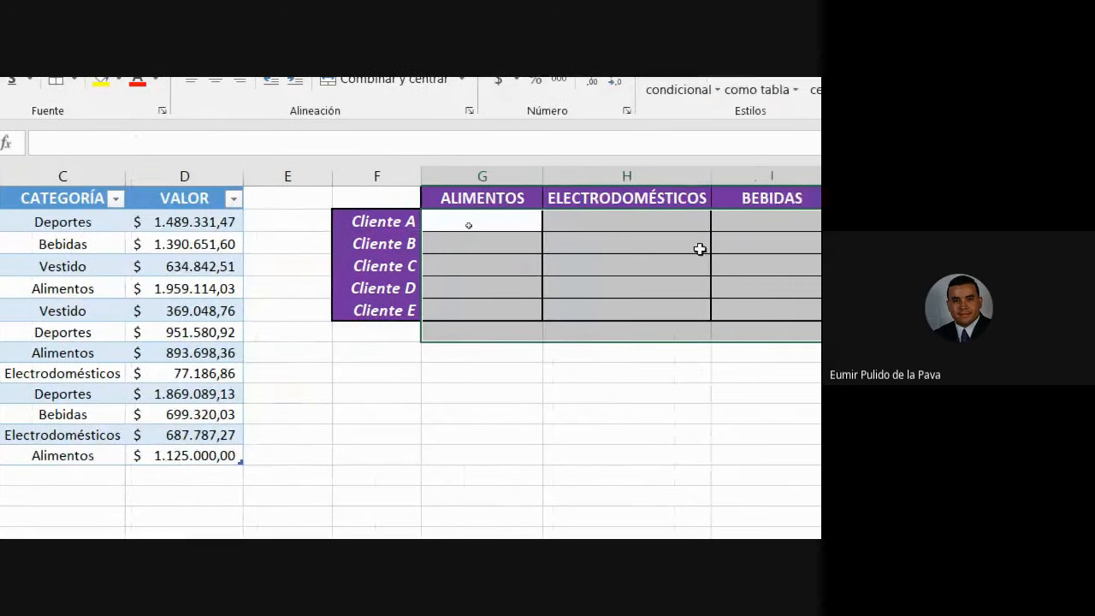
left_click(94, 281)
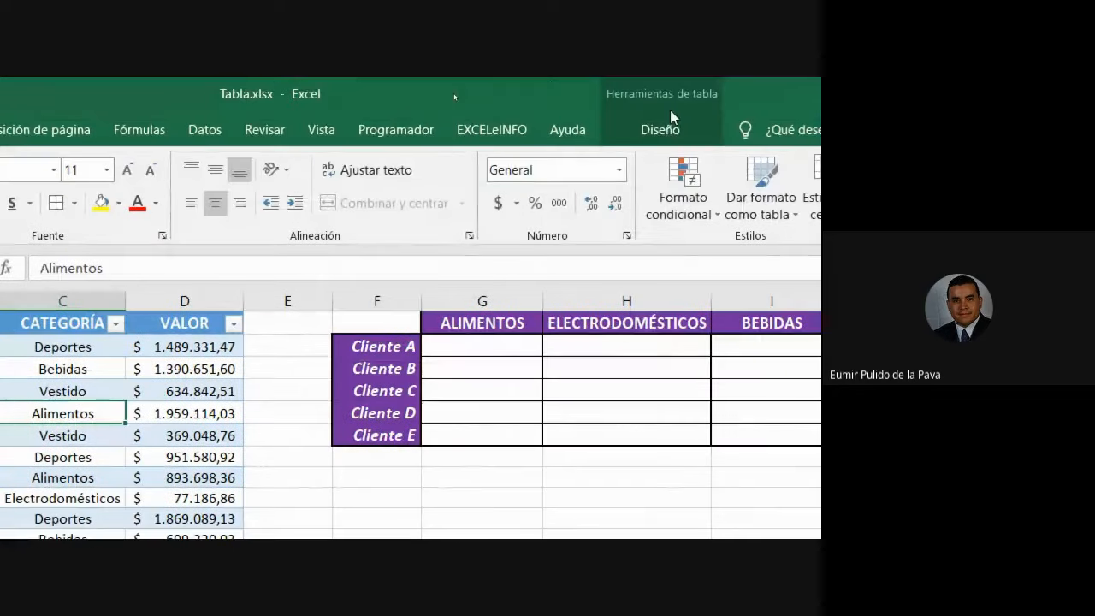
left_click(525, 348)
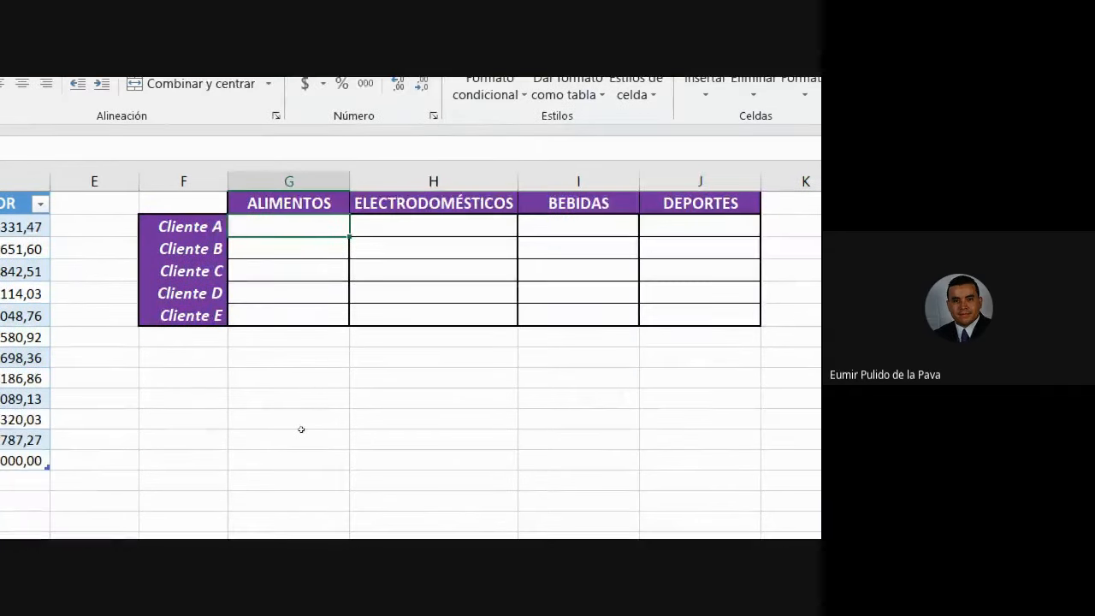
left_click(446, 521)
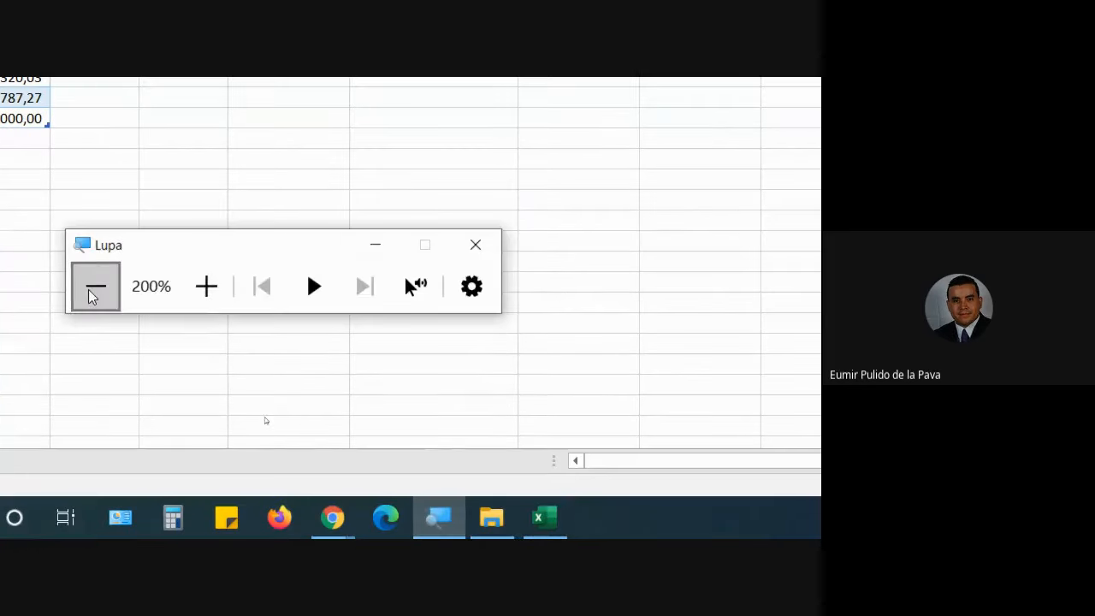
Zoom the screen back to normal, check the Google Meet window and return to Excel.
left_click(91, 285)
left_click(382, 528)
left_click(321, 481)
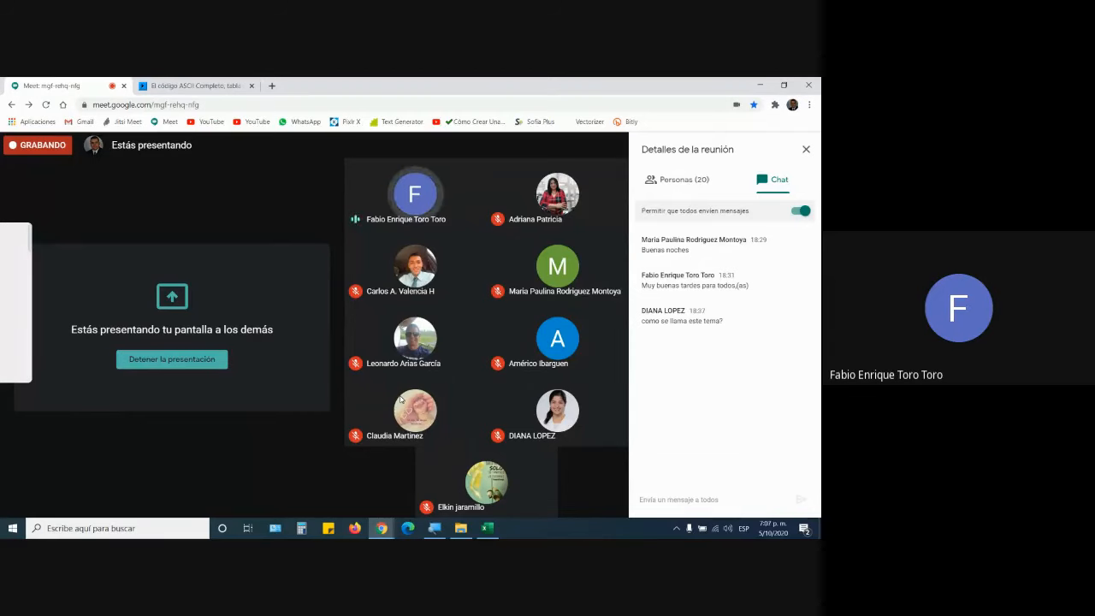
left_click(488, 528)
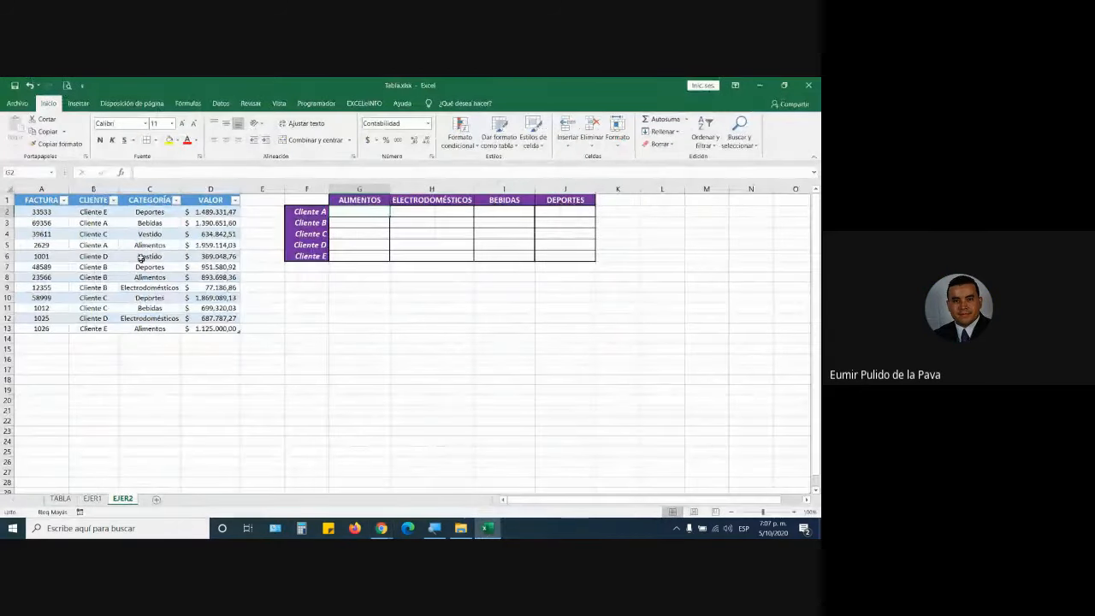
Walk through the FACTURA, CLIENTE, CATEGORÍA and VALOR columns, ending on the Cliente A ALIMENTOS cell.
left_click_drag(41, 189, 191, 190)
left_click(144, 214)
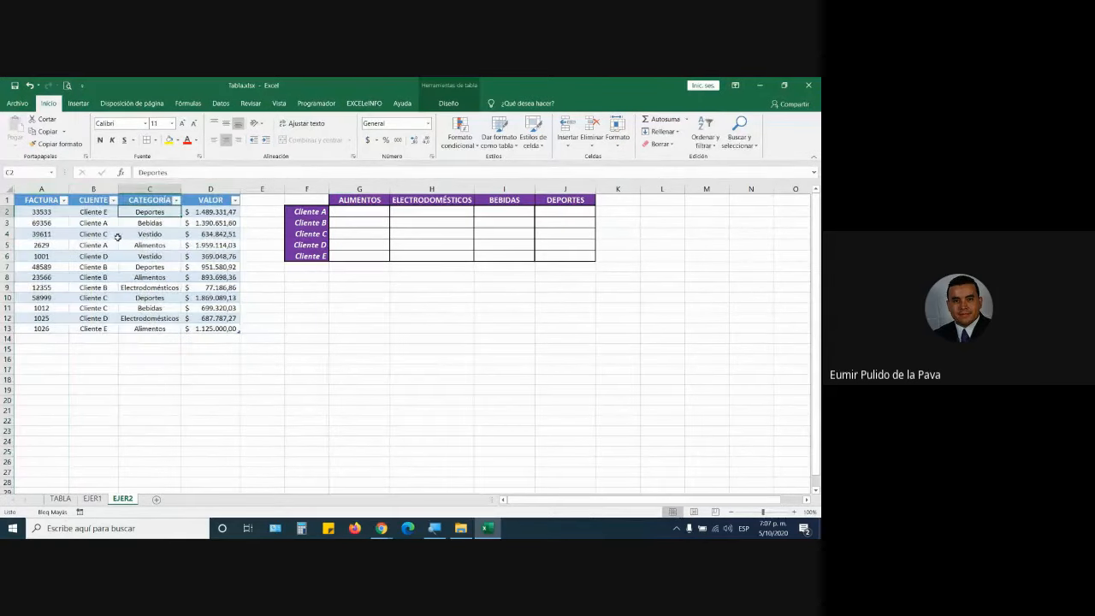
left_click(42, 212)
left_click_drag(42, 212, 63, 325)
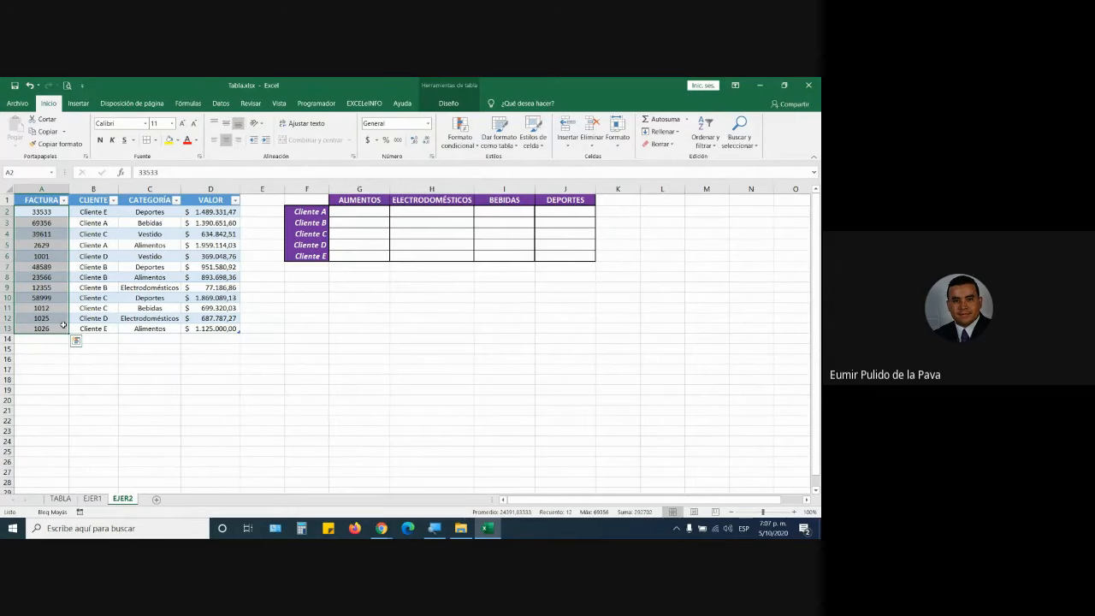
left_click_drag(100, 212, 100, 327)
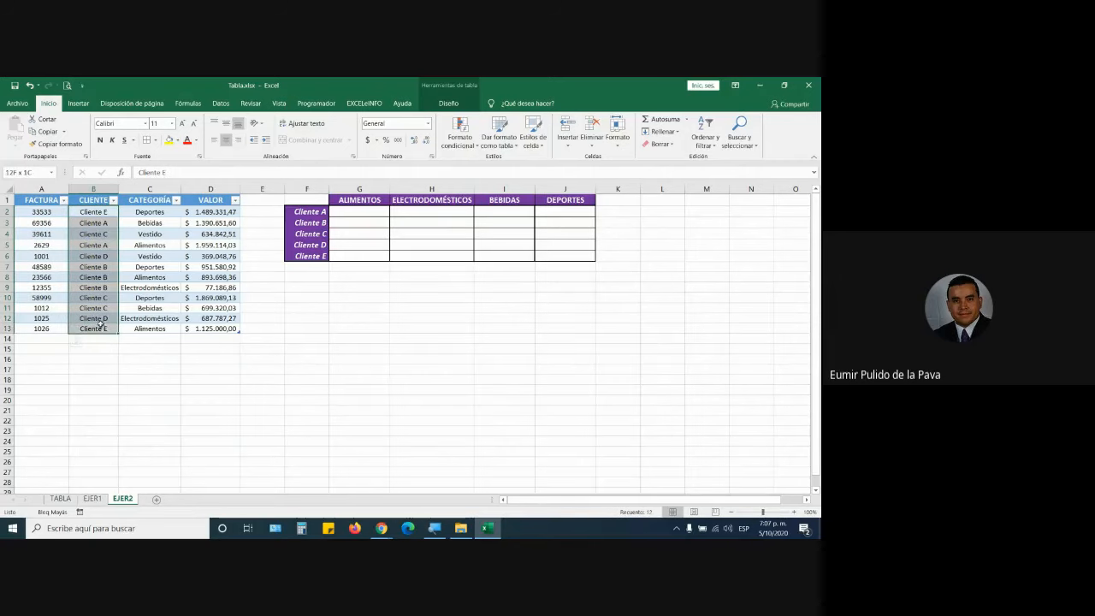
left_click(47, 214)
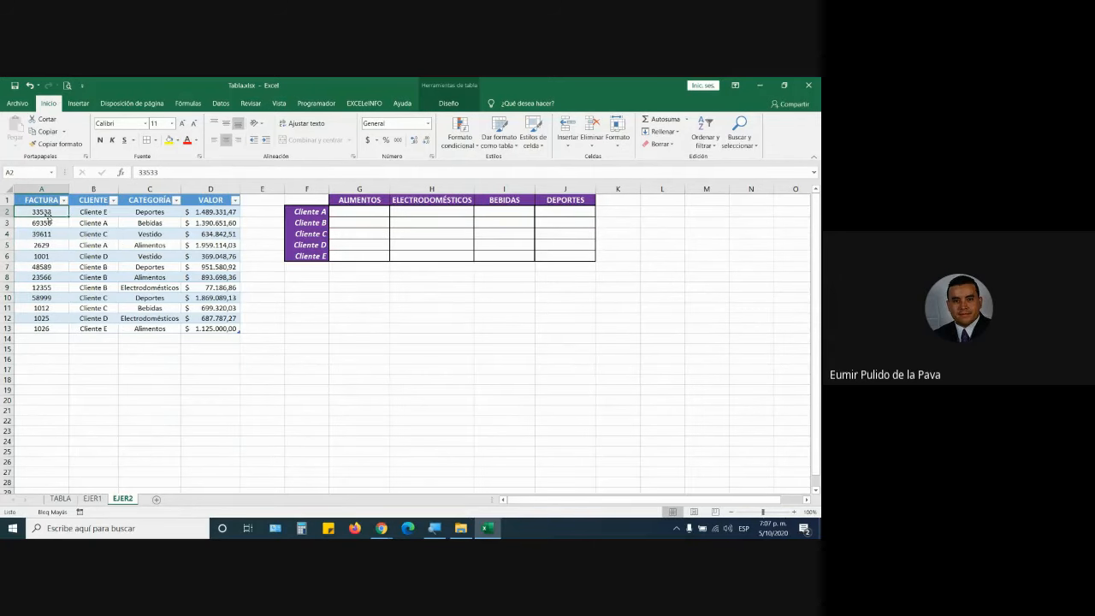
left_click(150, 213)
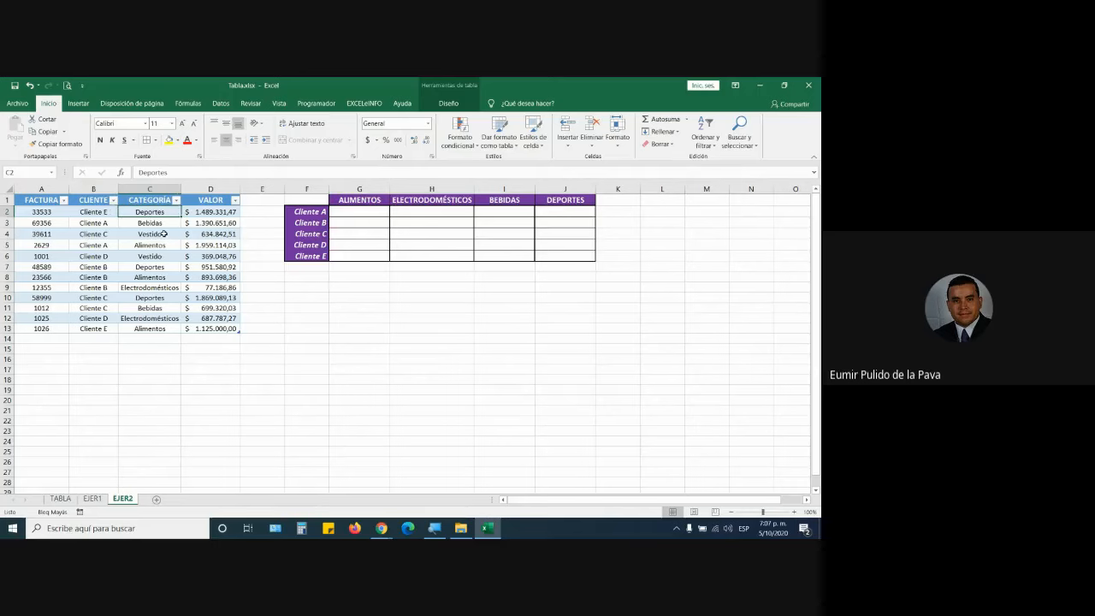
left_click(210, 211)
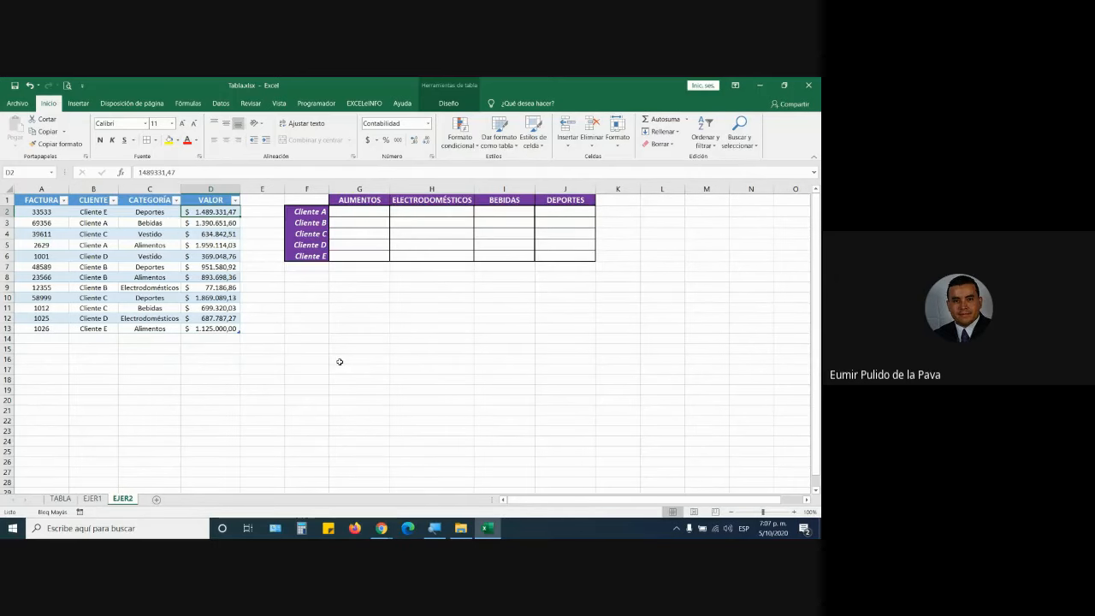
left_click(369, 213)
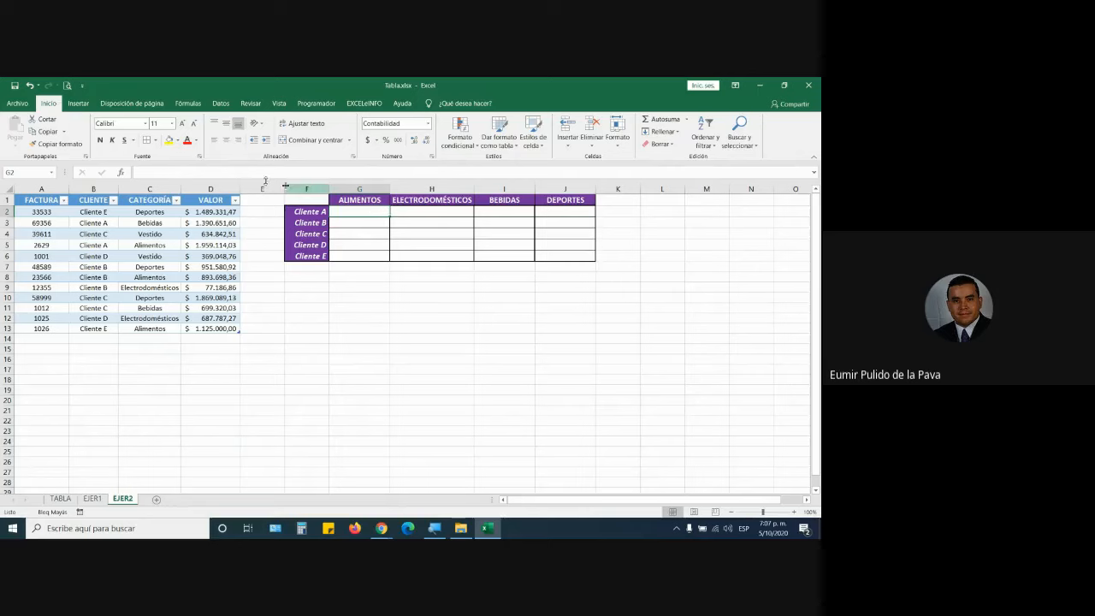
Raise G2's font to 22, widen the ALIMENTOS column and copy that formatting across the grid.
left_click(180, 124)
left_click(181, 124)
left_click(180, 124)
left_click(180, 124)
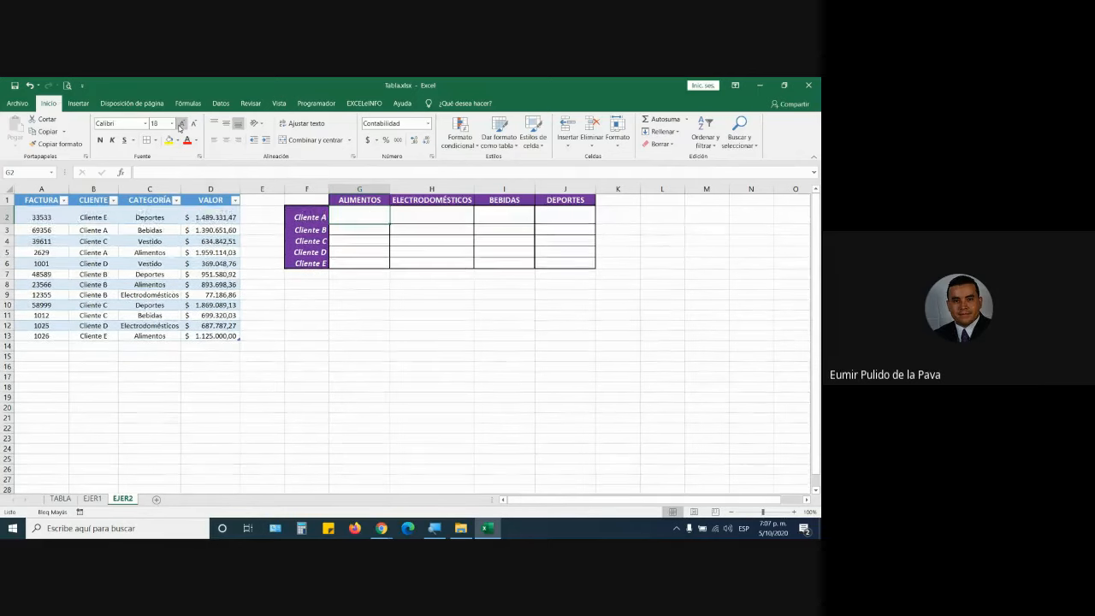
left_click(181, 126)
left_click(181, 126)
left_click_drag(390, 189, 578, 190)
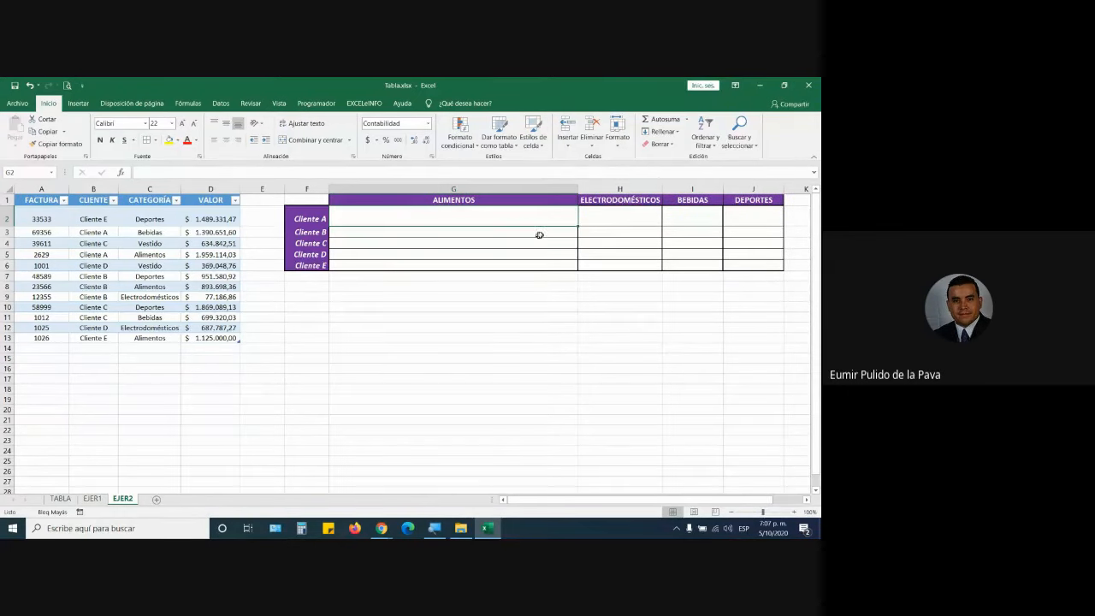
left_click_drag(577, 226, 784, 274)
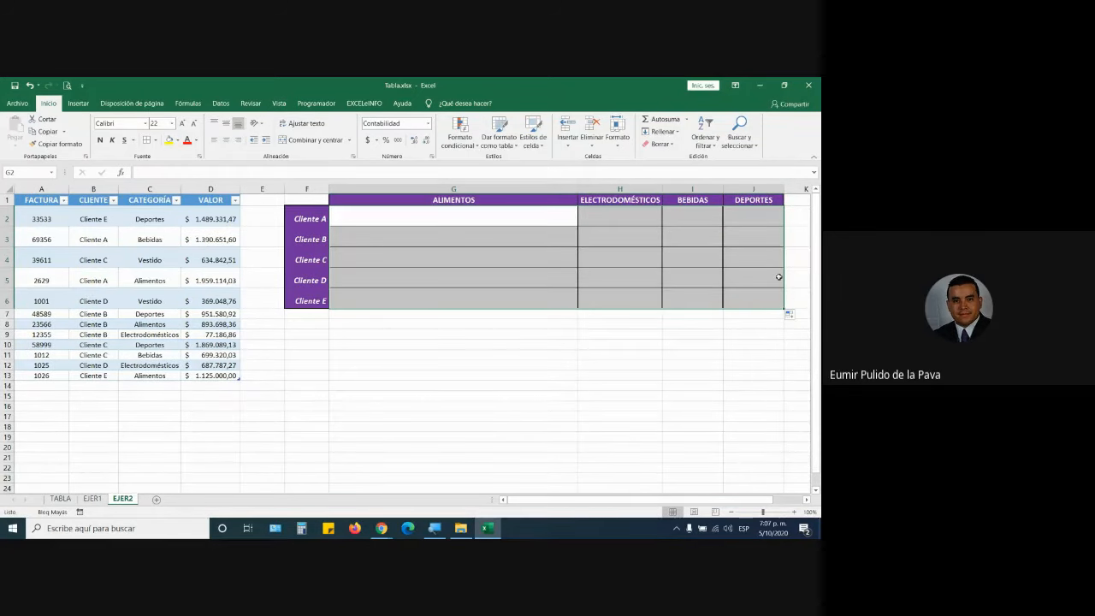
Review the Cliente A cells and select the whole client-by-category grid.
left_click(502, 218)
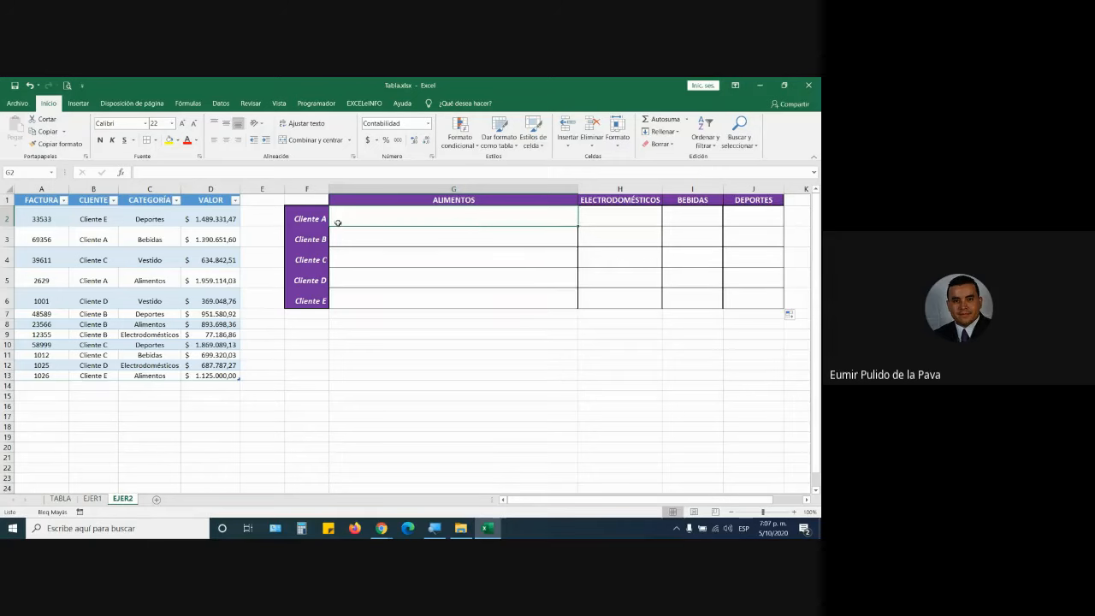
left_click(592, 214)
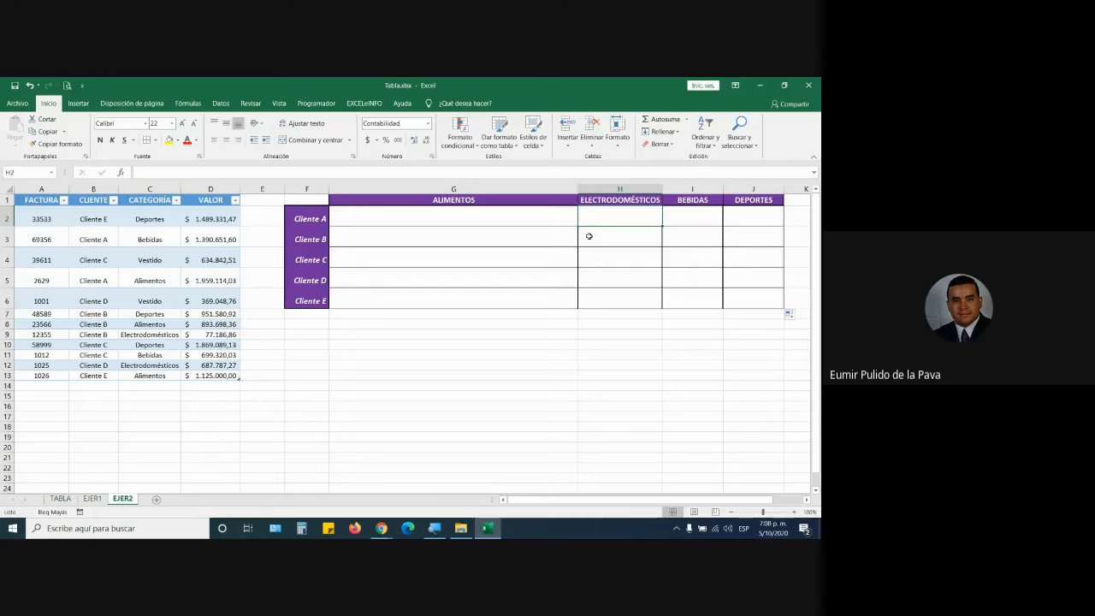
left_click(479, 216)
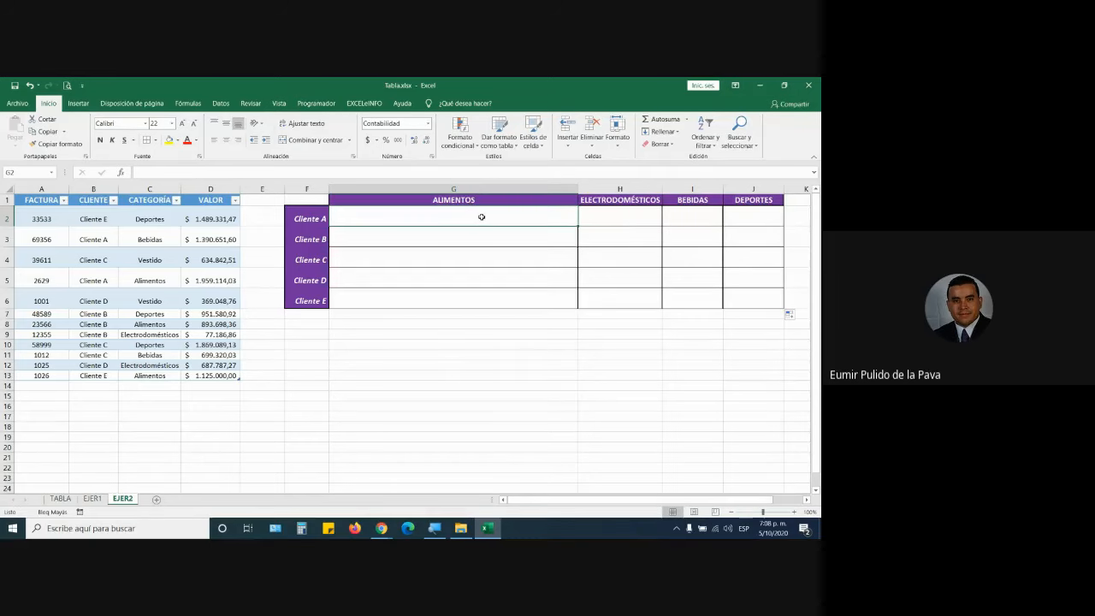
left_click_drag(322, 200, 748, 304)
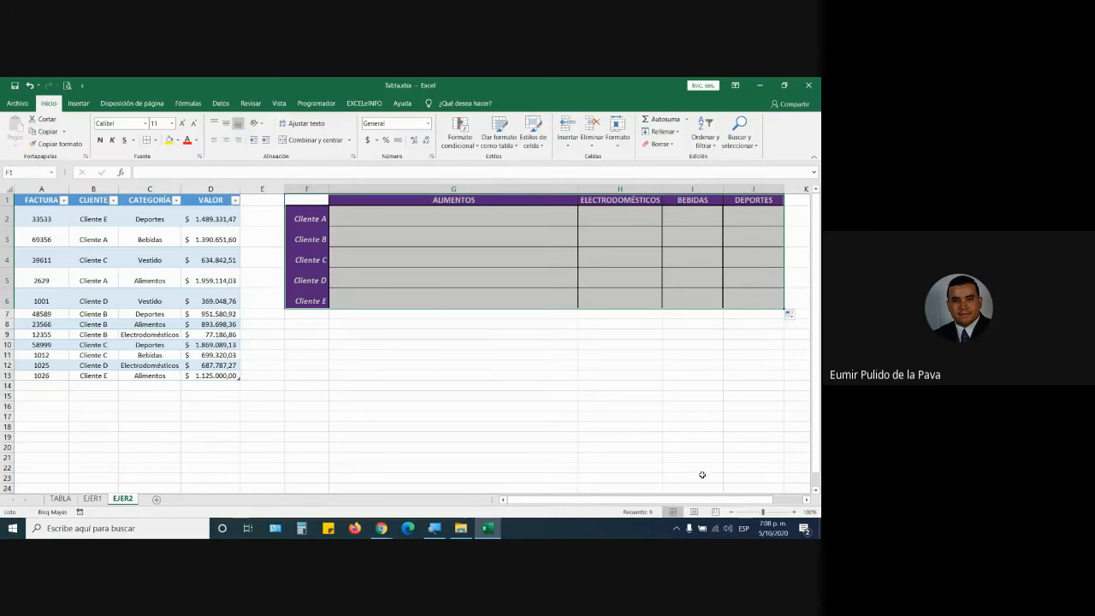
left_click_drag(701, 500, 750, 511)
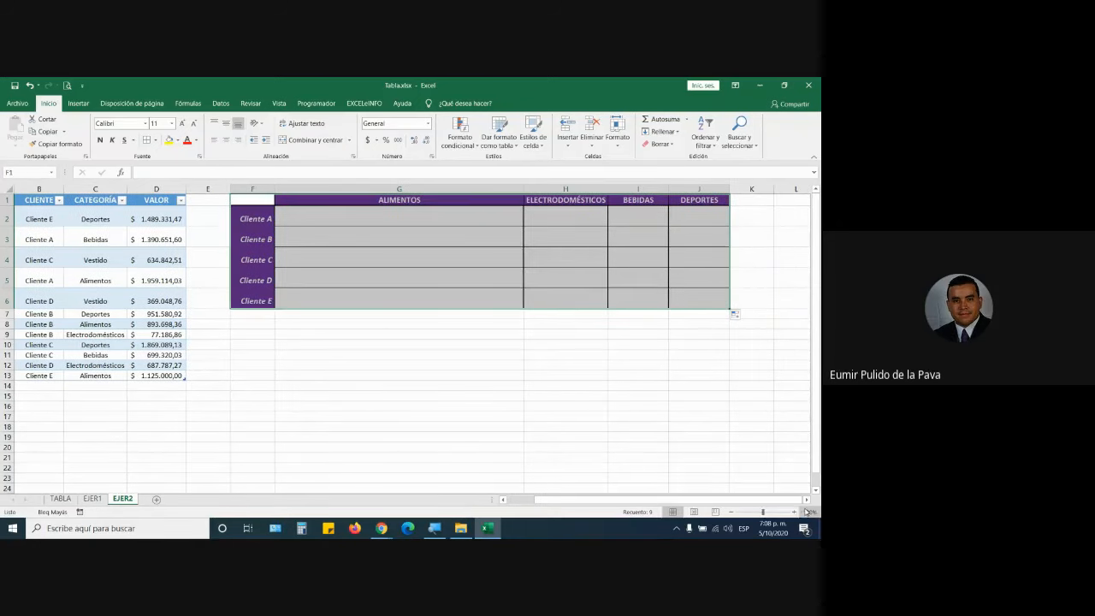
left_click(806, 500)
left_click(806, 500)
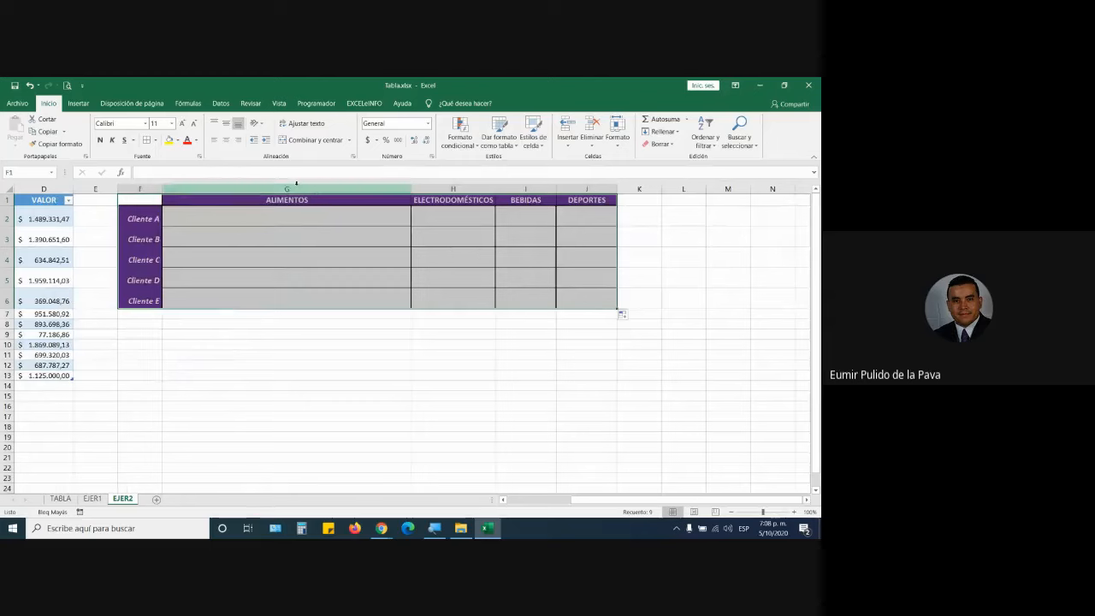
Select columns G–J, the Cliente A–E labels and column K, ending on G2.
left_click_drag(286, 189, 587, 193)
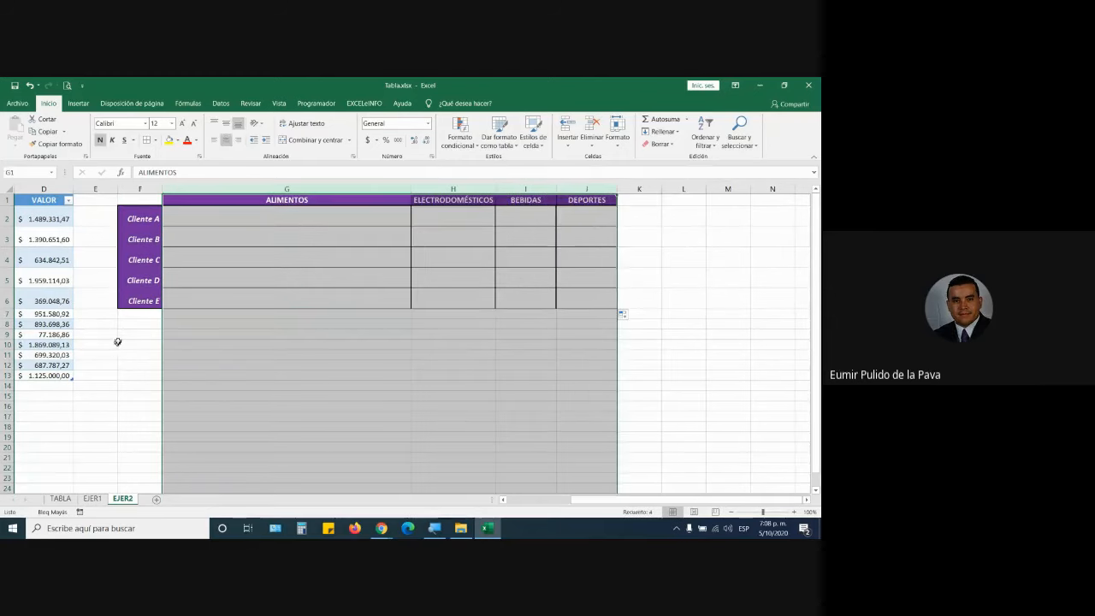
left_click_drag(144, 219, 136, 296)
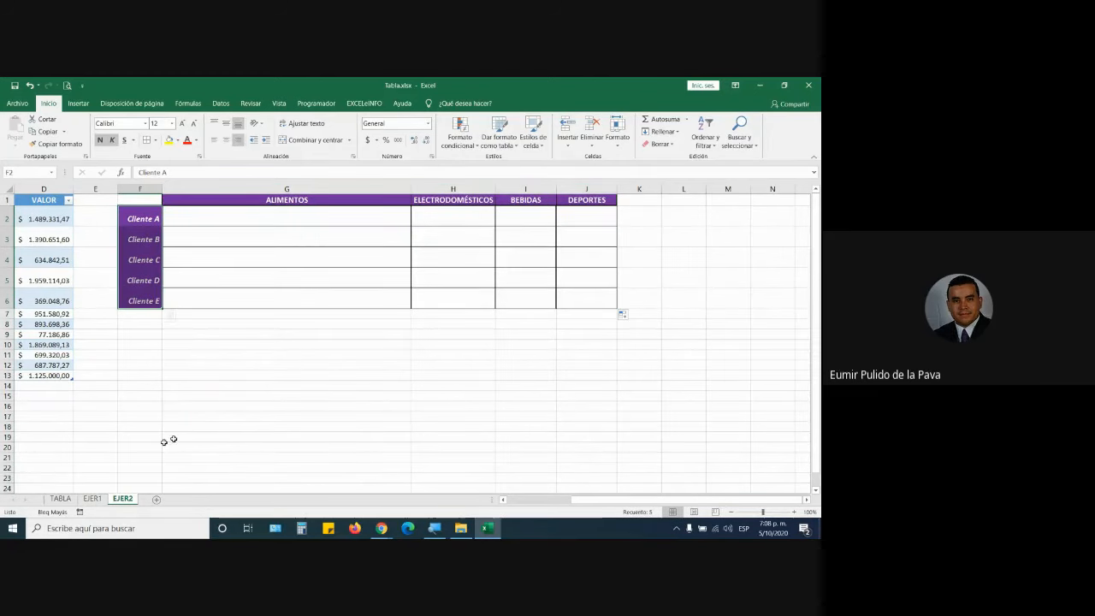
left_click(640, 188)
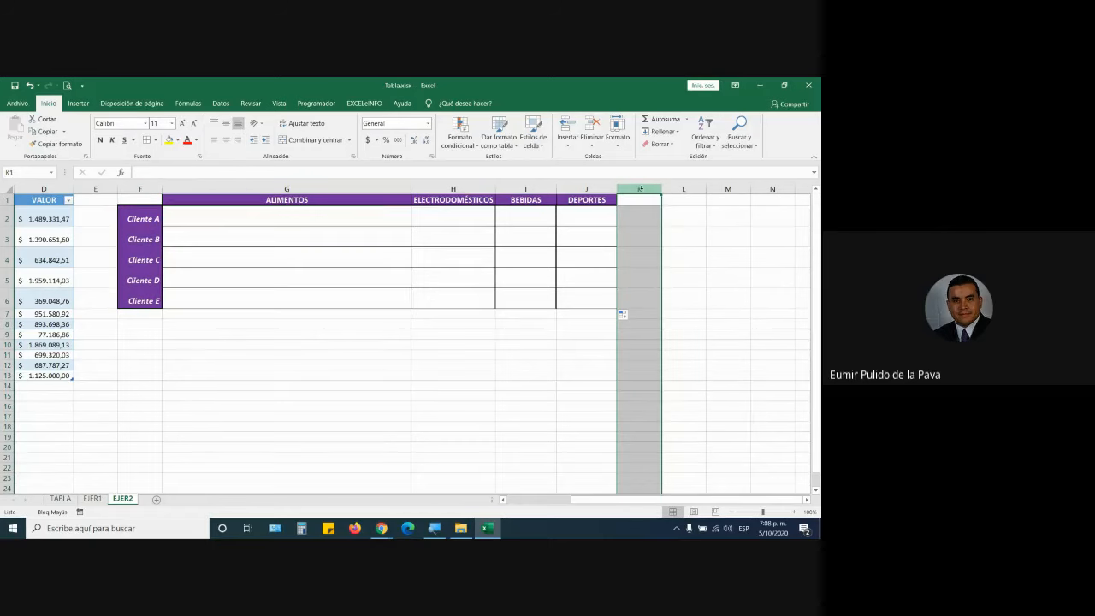
left_click(300, 214)
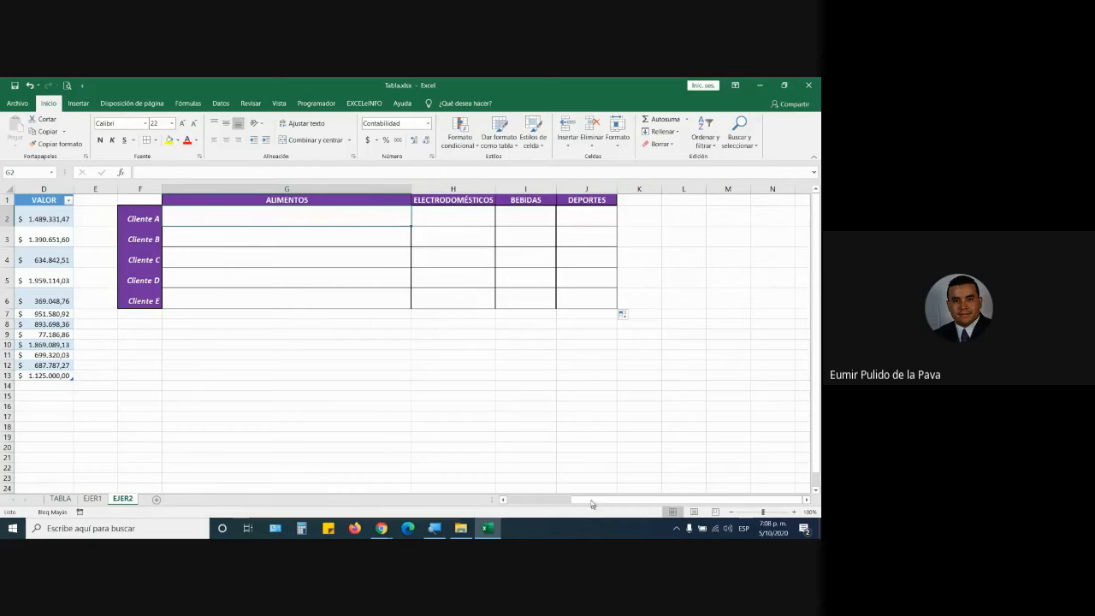
left_click_drag(575, 501, 500, 503)
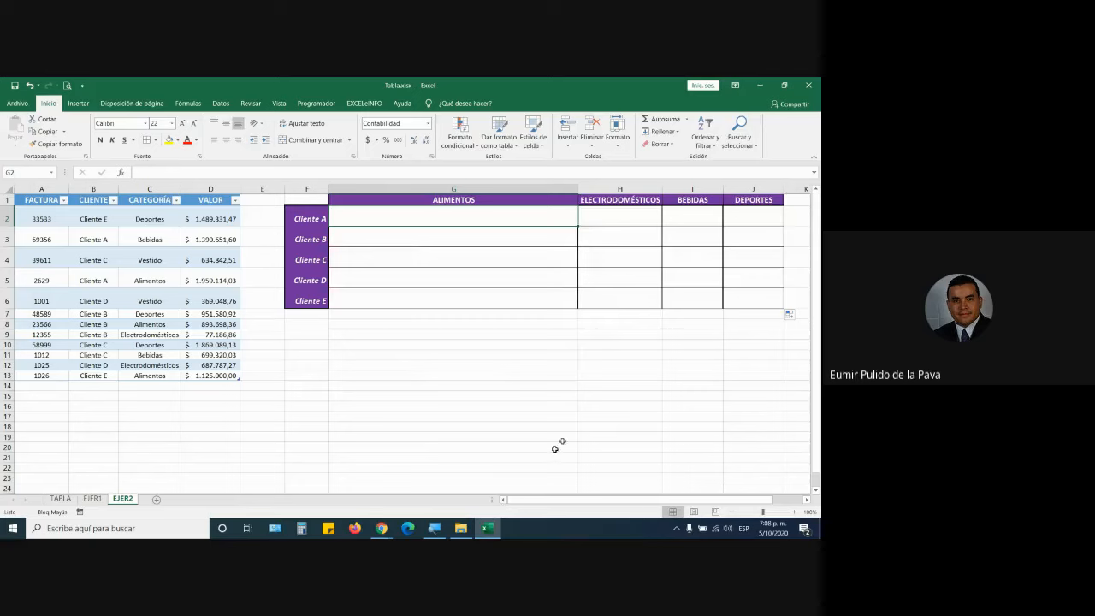
Point out the Cliente A label, the ALIMENTOS heading and row 5's Cliente A Alimentos sale.
left_click(317, 221)
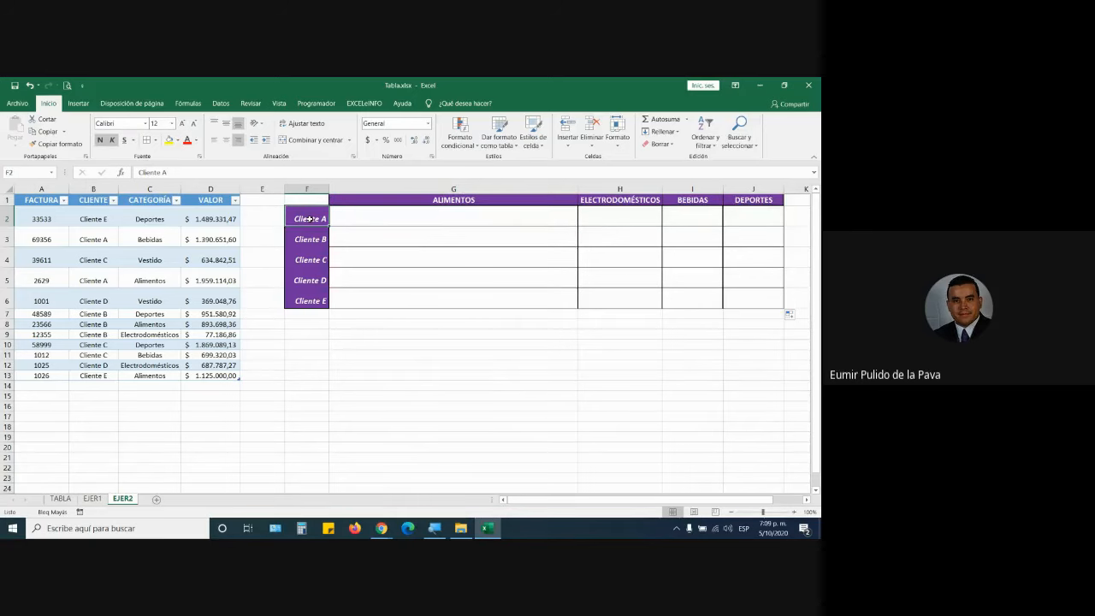
left_click(414, 203)
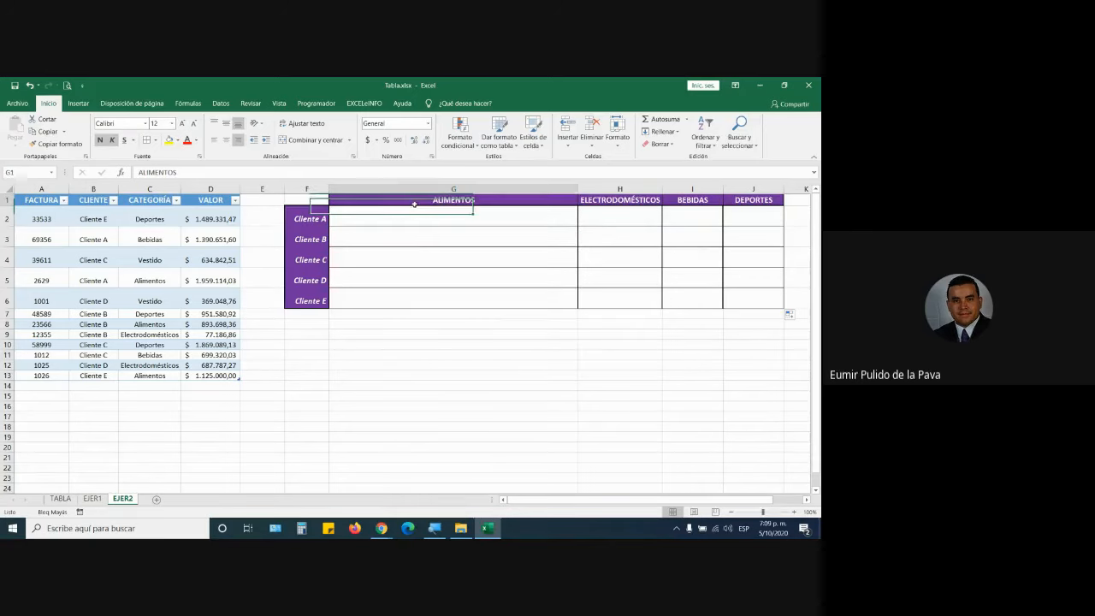
left_click(92, 239)
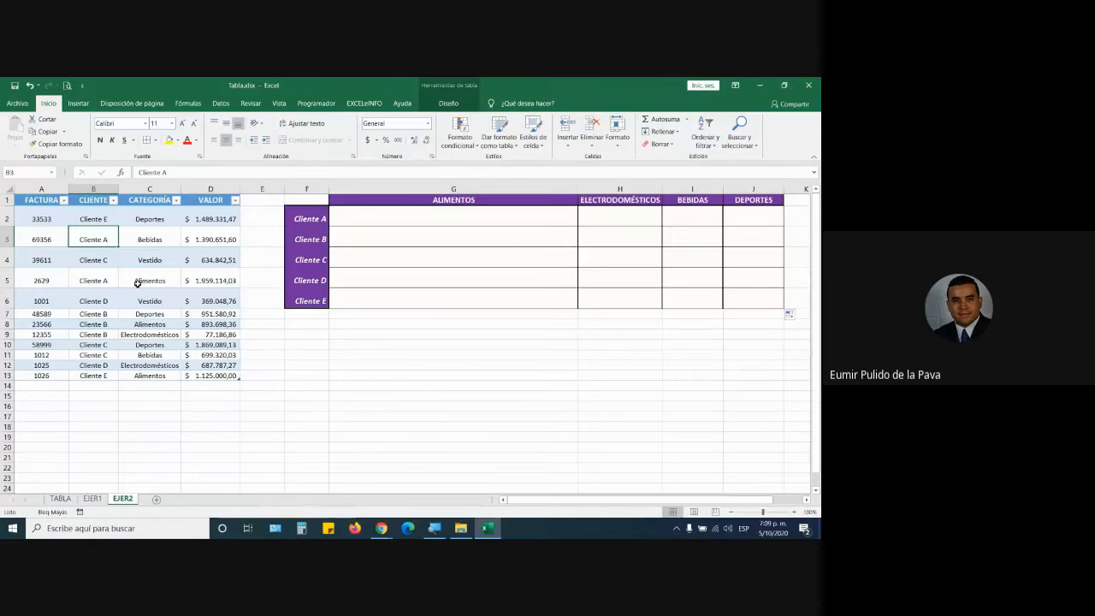
left_click_drag(94, 280, 210, 278)
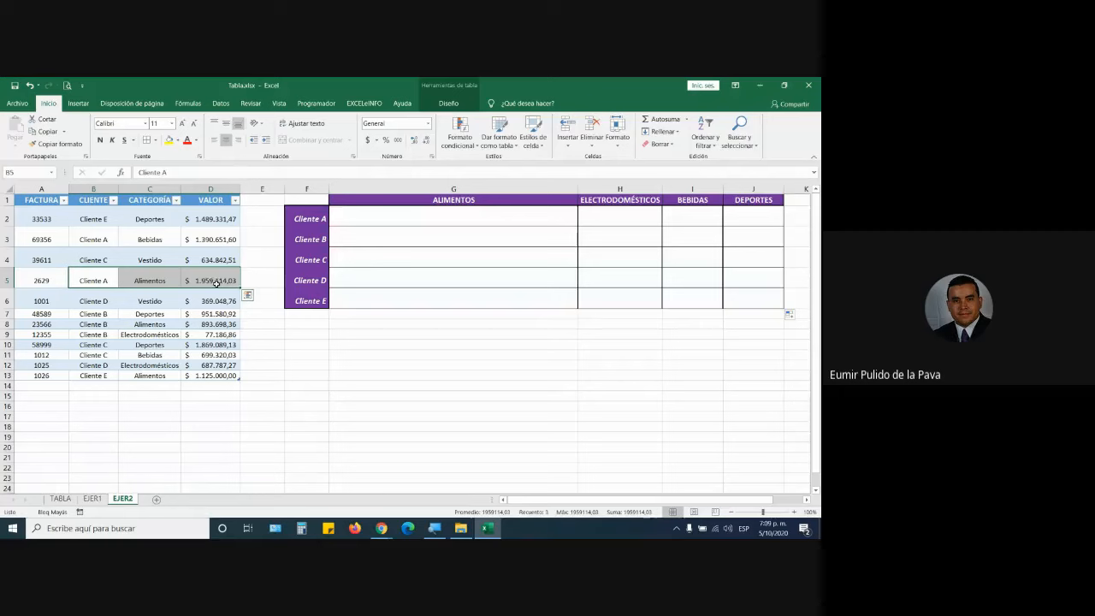
Enter row 14 as invoice 2568, Cliente A, Alimentos, 1.000.000 so the table grows.
left_click(50, 385)
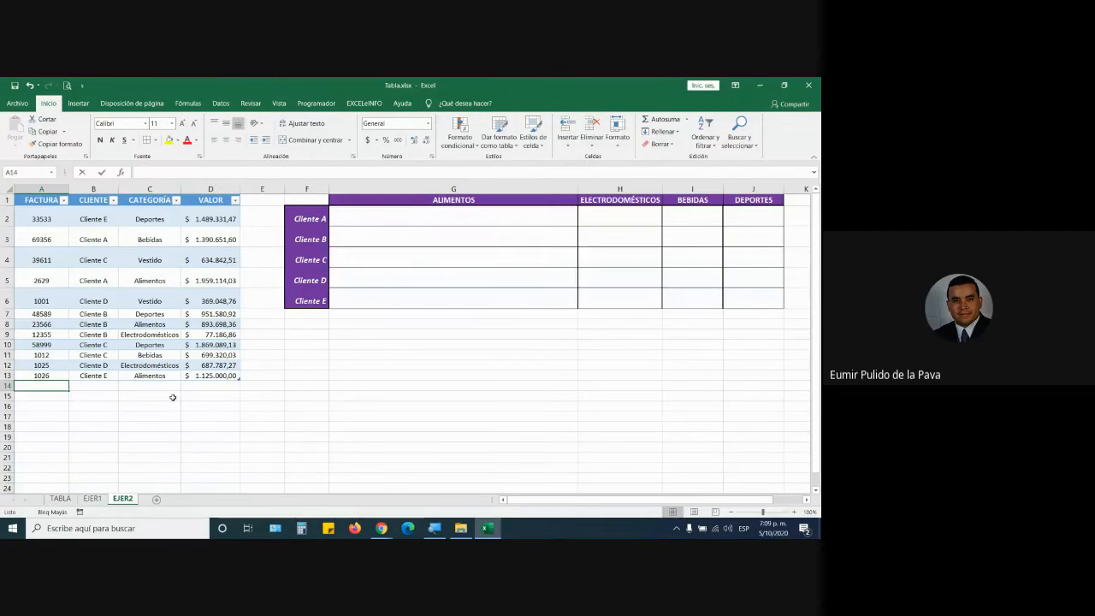
type("2568")
key("Tab")
type("C")
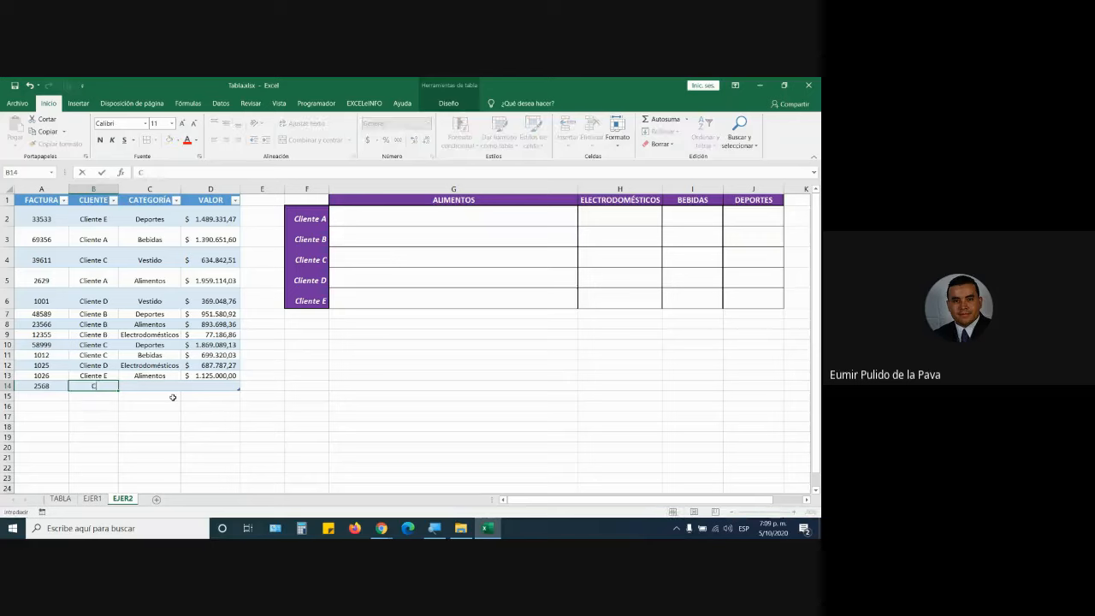
type("liente A")
key("Tab")
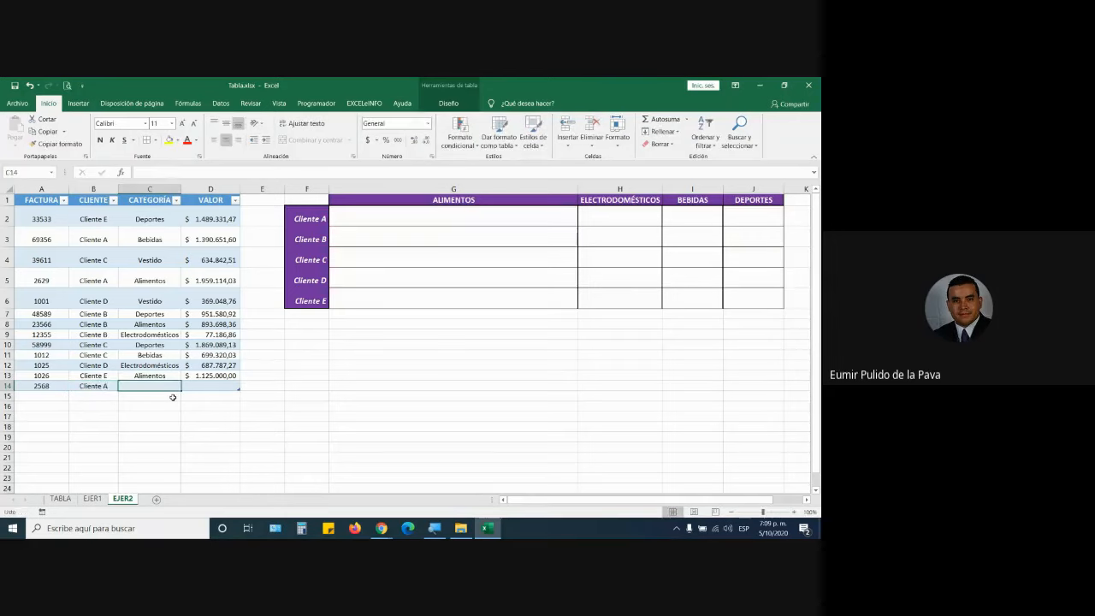
type("Alimentos")
key("ctrl+Return")
key("Tab")
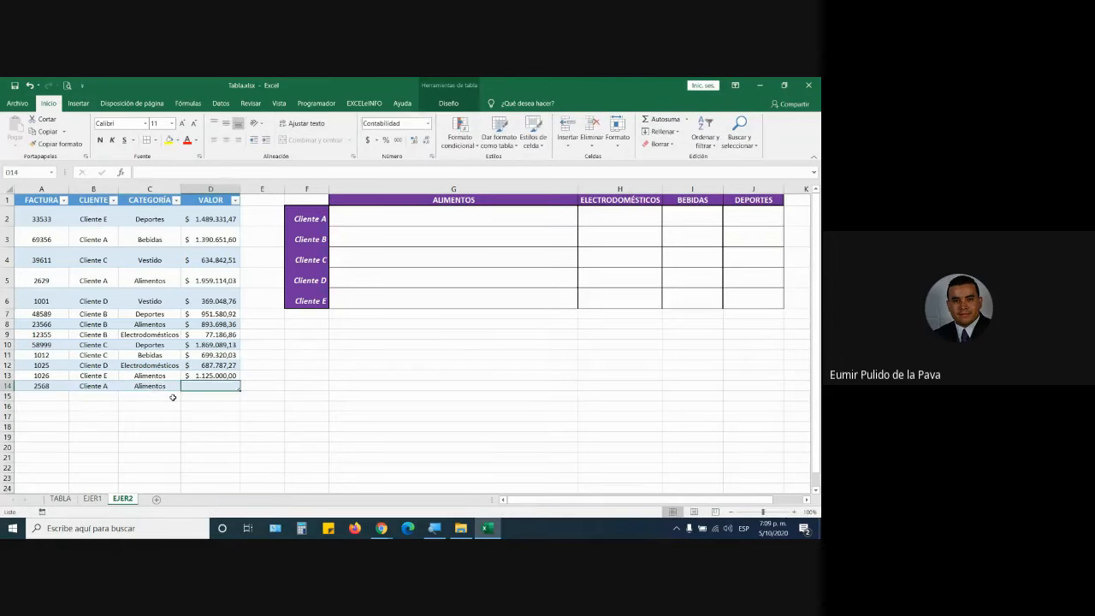
left_click_drag(85, 279, 214, 281)
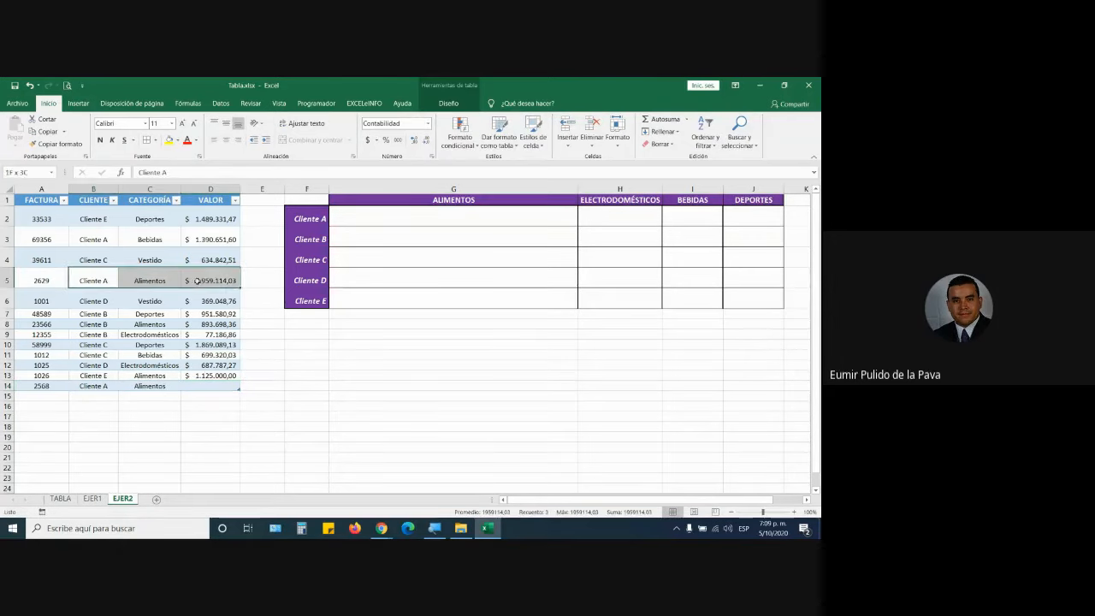
left_click(219, 387)
type("1")
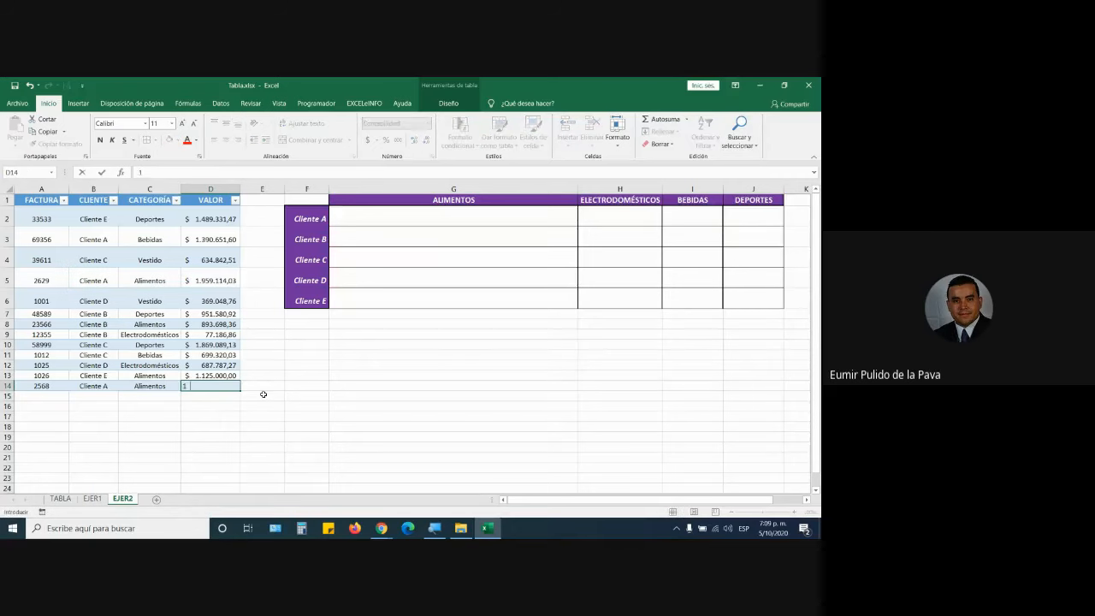
type(".000.000,00")
key("Return")
Compare new row 14 with row 5's Cliente A Alimentos entry, then select G2.
left_click(210, 280)
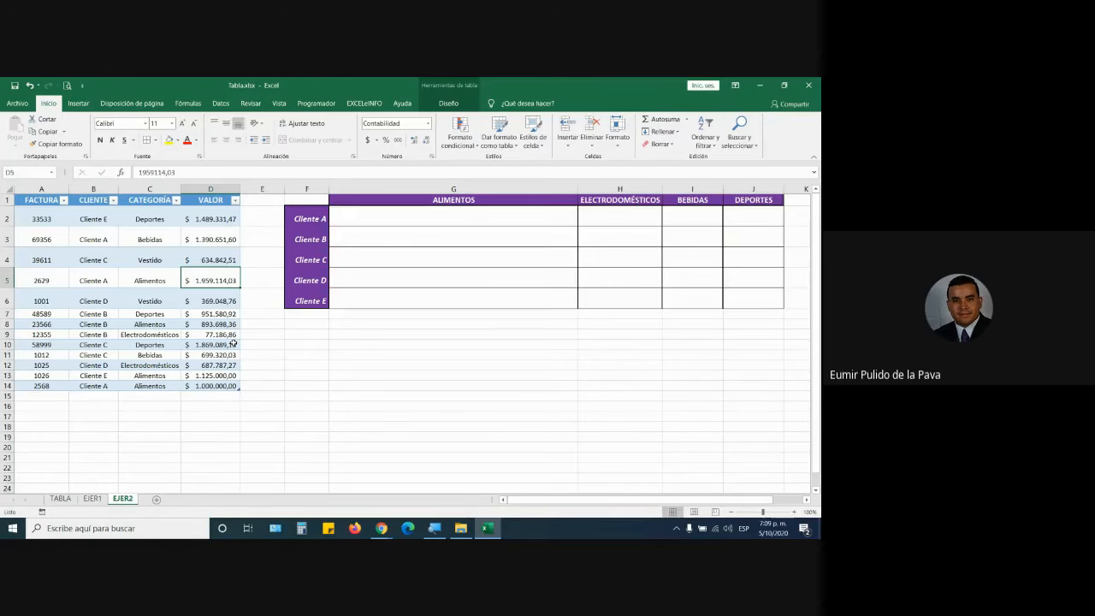
left_click_drag(92, 385, 214, 385)
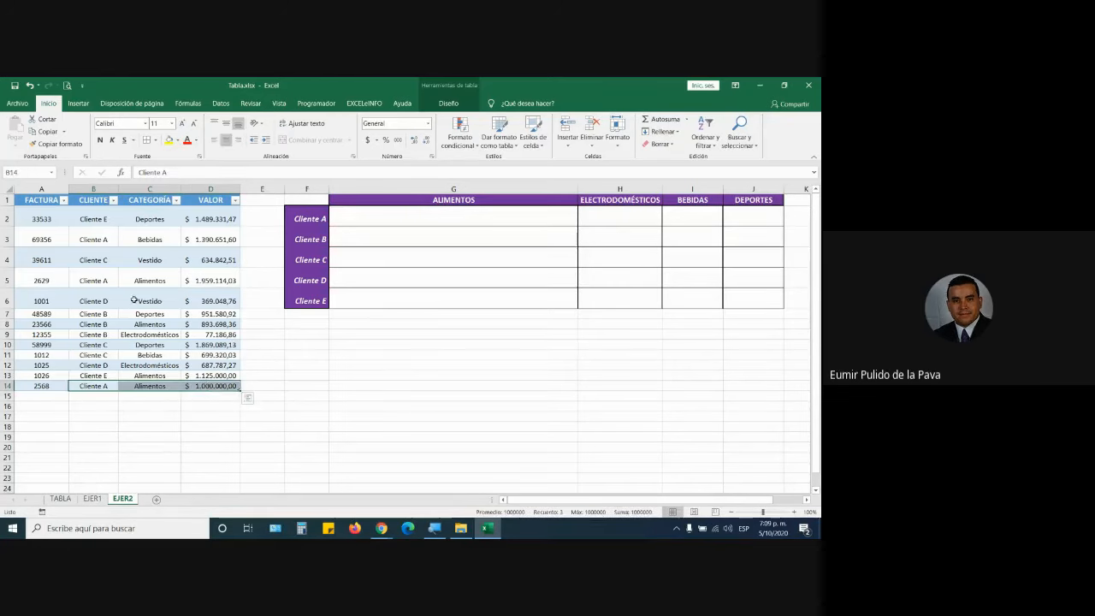
left_click_drag(92, 281, 210, 278)
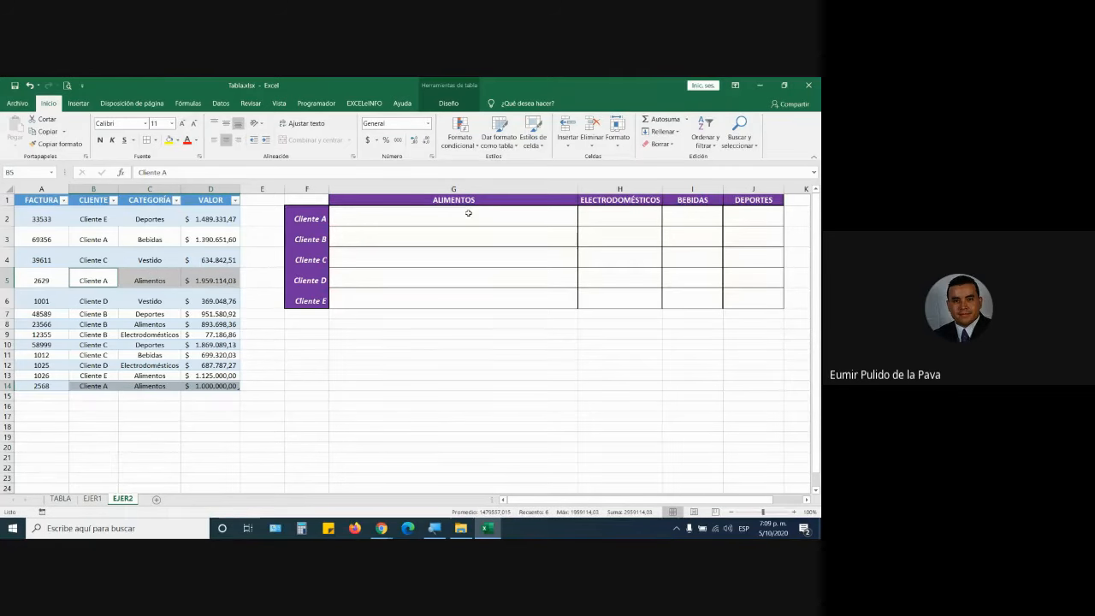
left_click(468, 213)
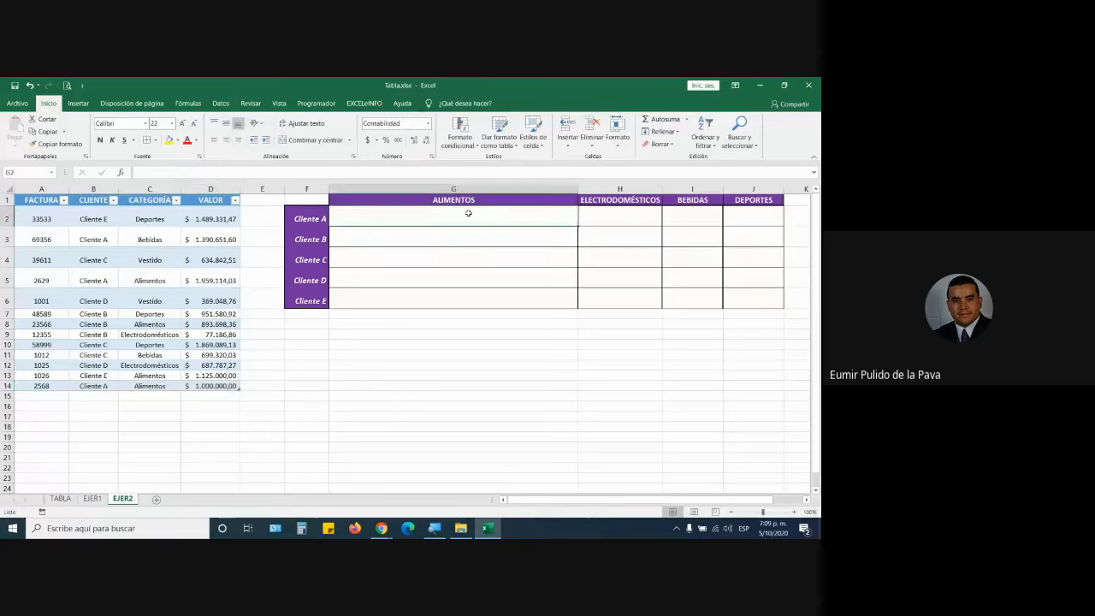
Check the Google Meet call and return to the Excel workbook.
left_click(382, 528)
left_click(326, 485)
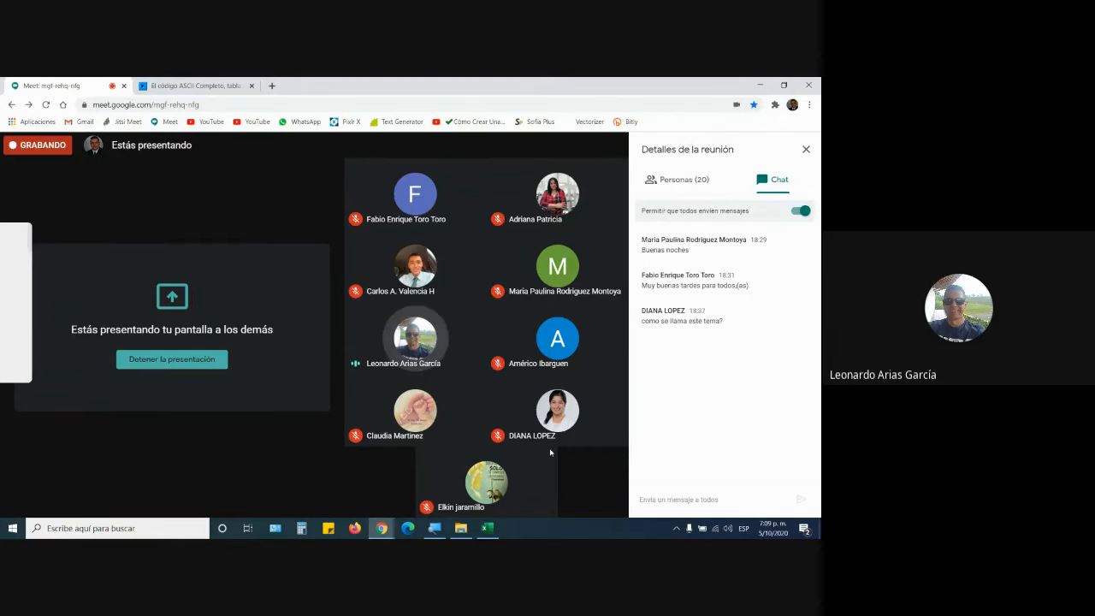
key("alt+Tab")
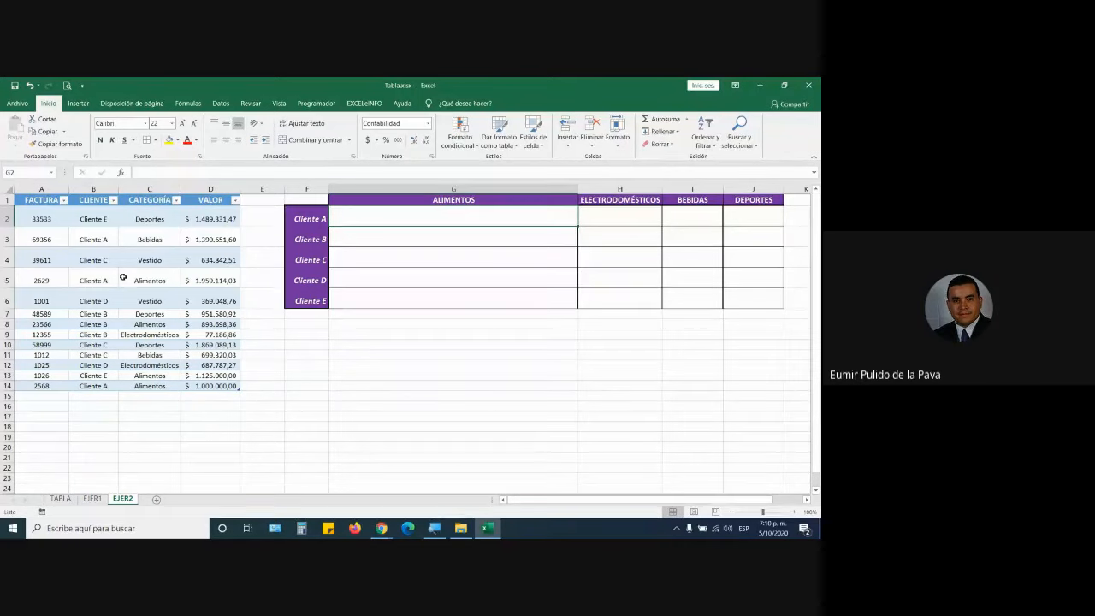
left_click_drag(89, 281, 189, 281)
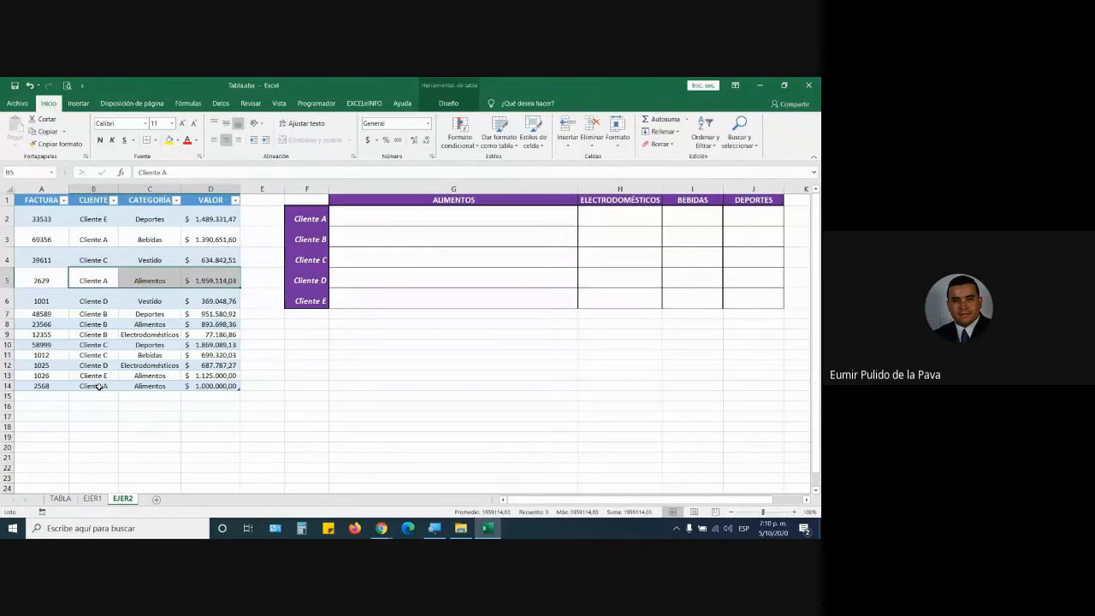
left_click_drag(96, 386, 193, 386, "ctrl")
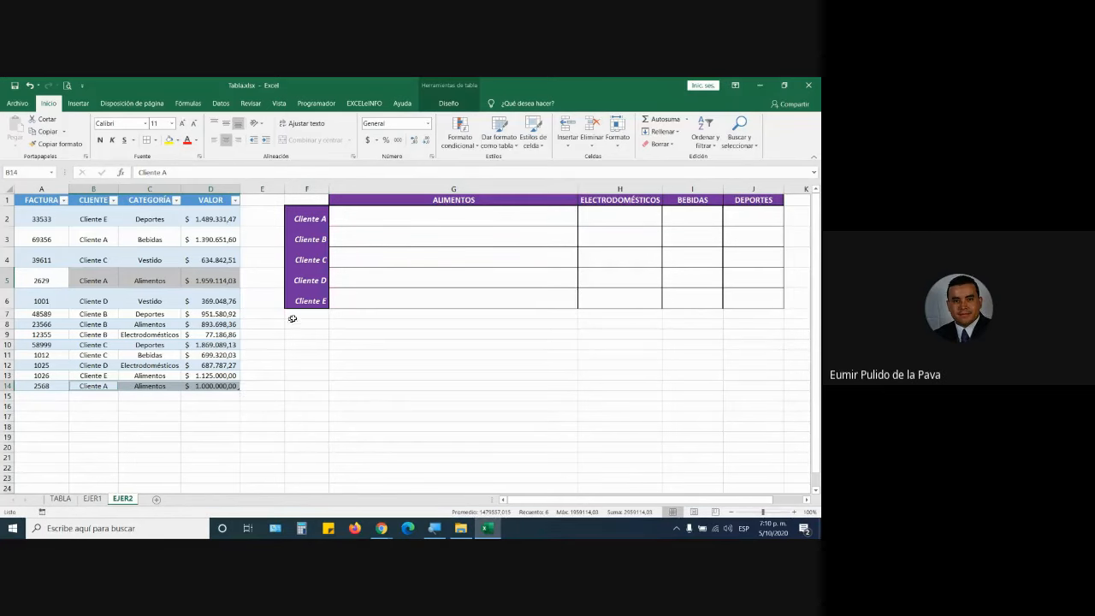
left_click(401, 215)
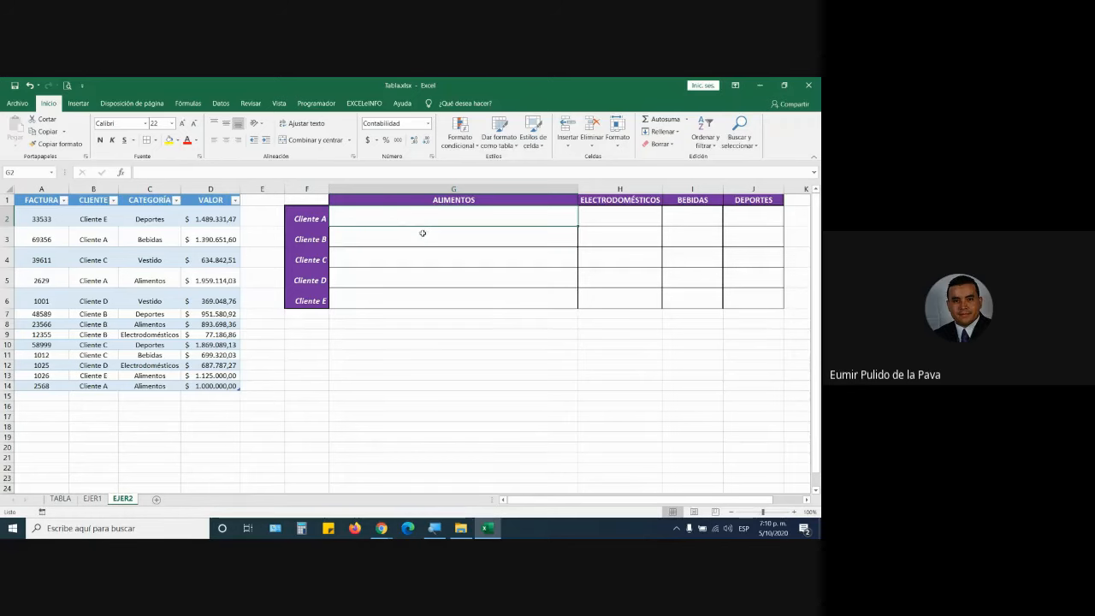
left_click(322, 218)
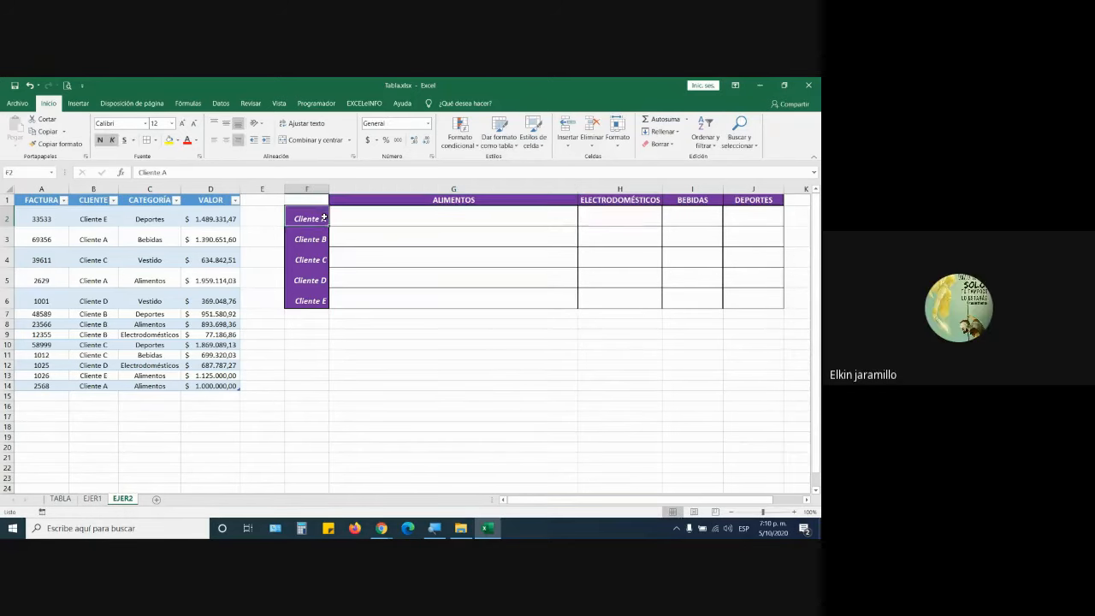
left_click(424, 201, "ctrl")
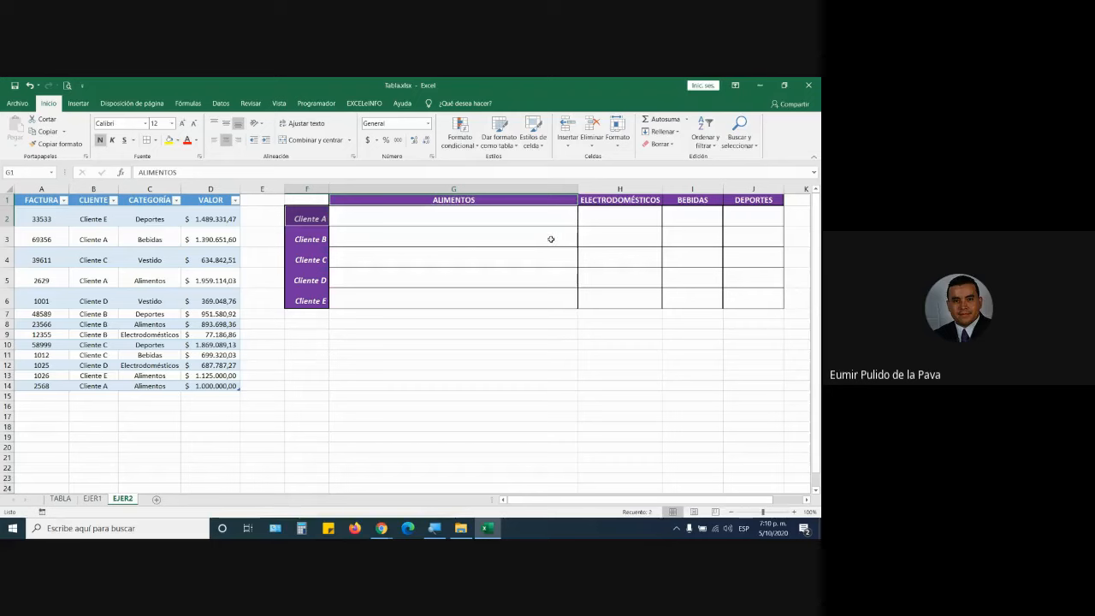
left_click(516, 218)
type("=")
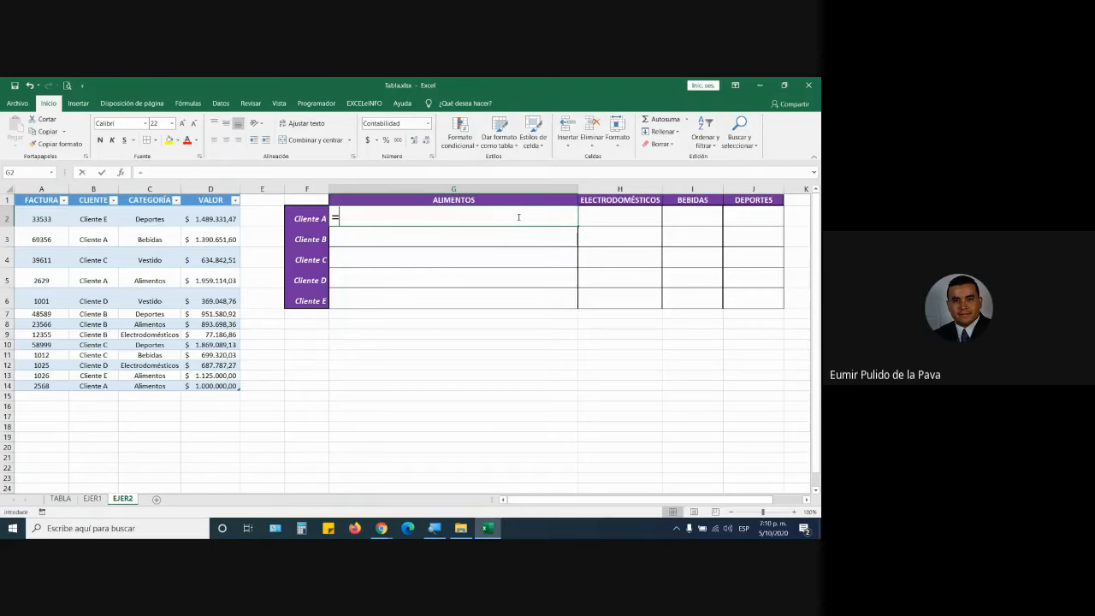
type("suma")
key("Down")
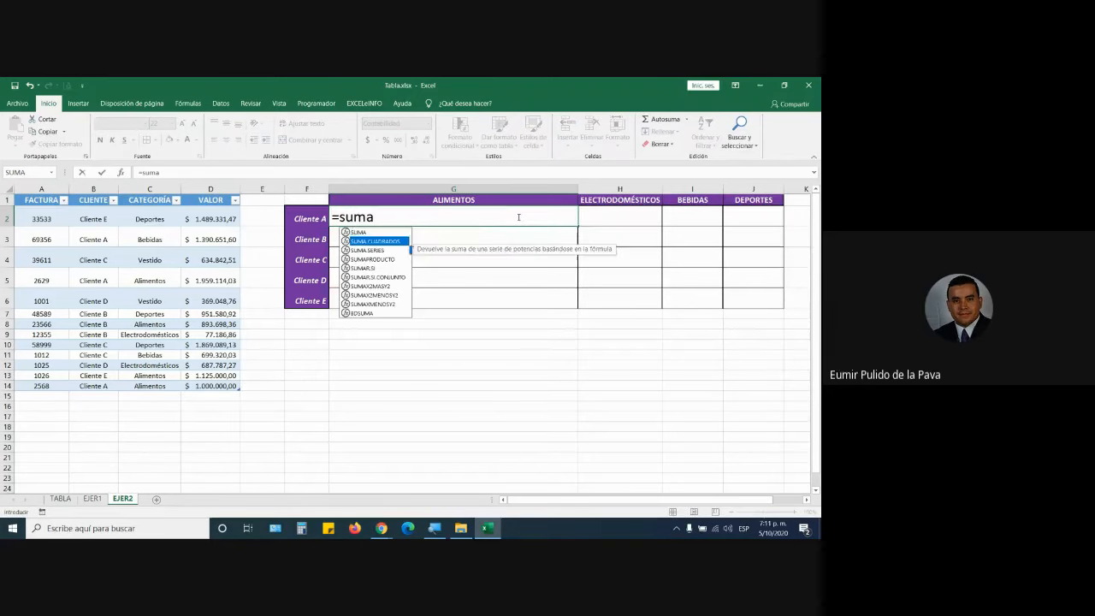
key("Down")
key("Down")
key("Down")
key("Down")
key("Tab")
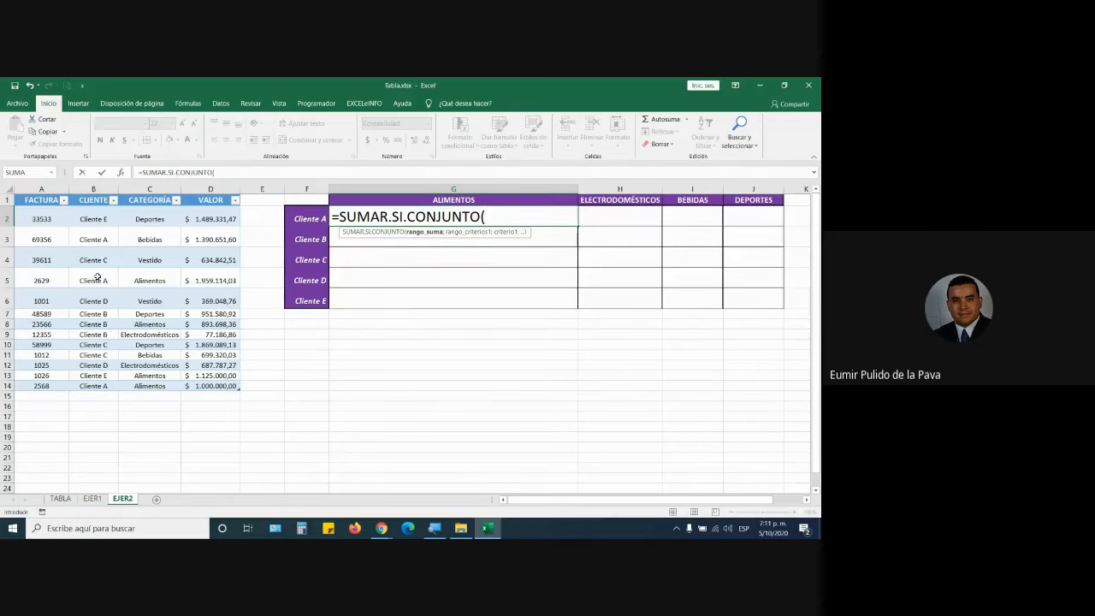
key("Escape")
left_click_drag(95, 276, 239, 284)
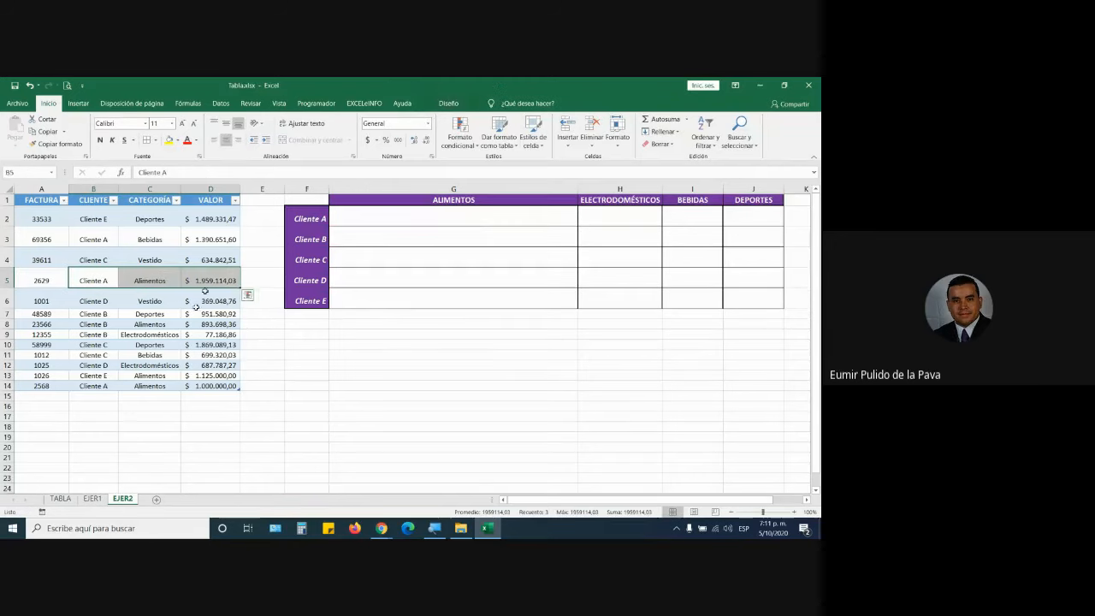
left_click_drag(105, 386, 200, 392, "ctrl")
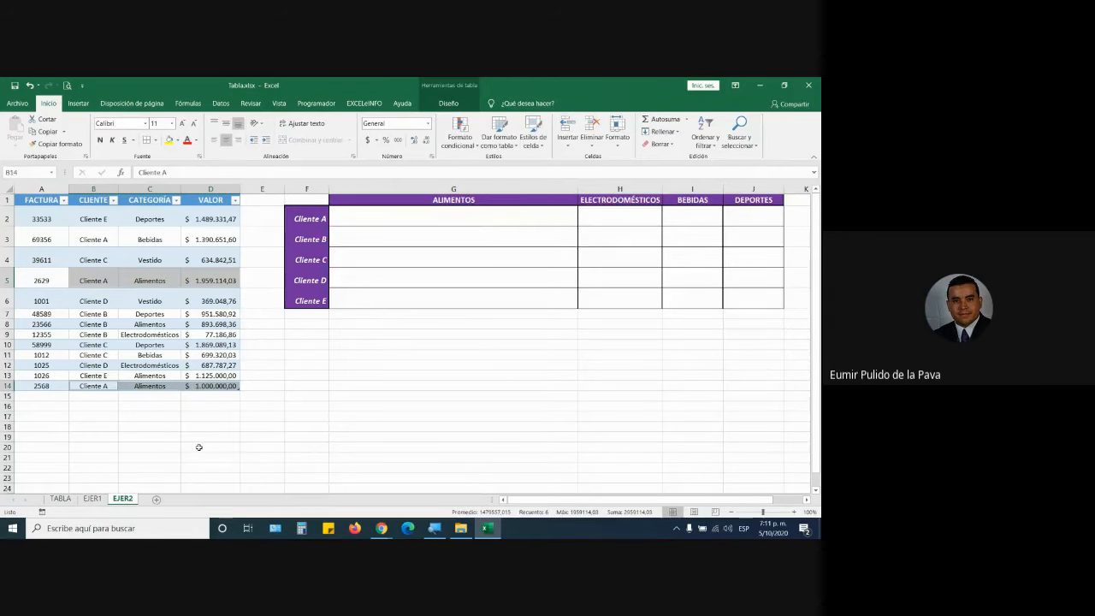
left_click_drag(98, 324, 222, 324)
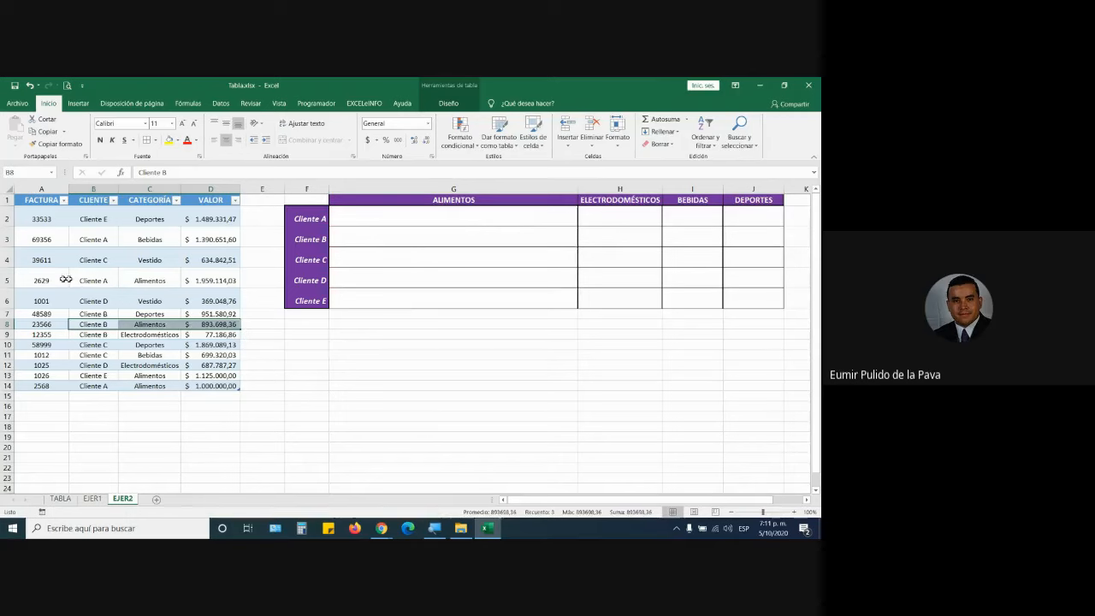
left_click_drag(94, 281, 210, 283)
left_click_drag(107, 386, 214, 385)
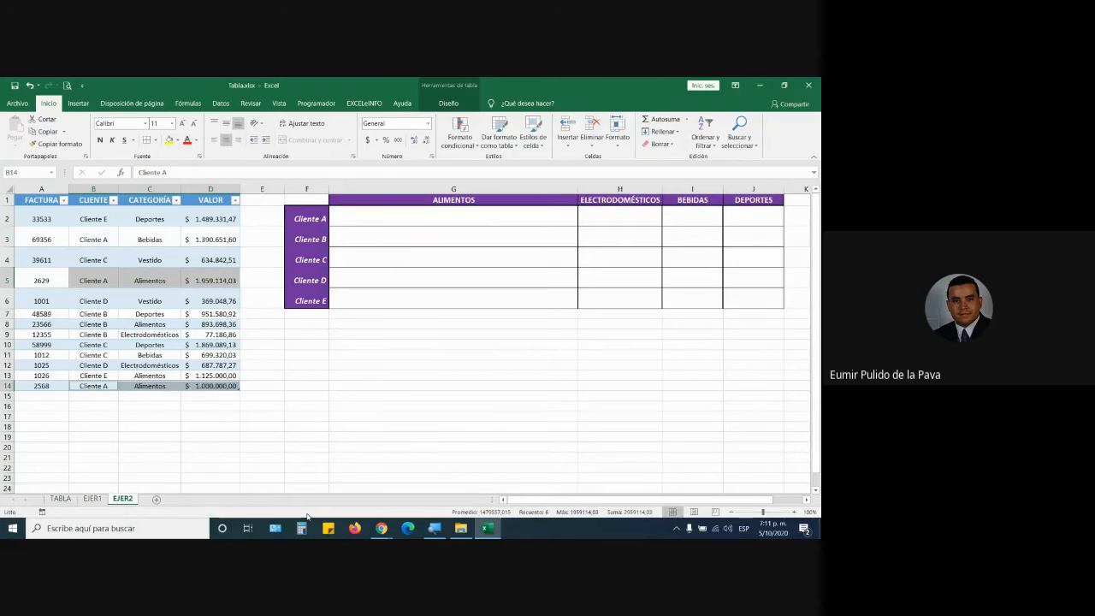
left_click(409, 215)
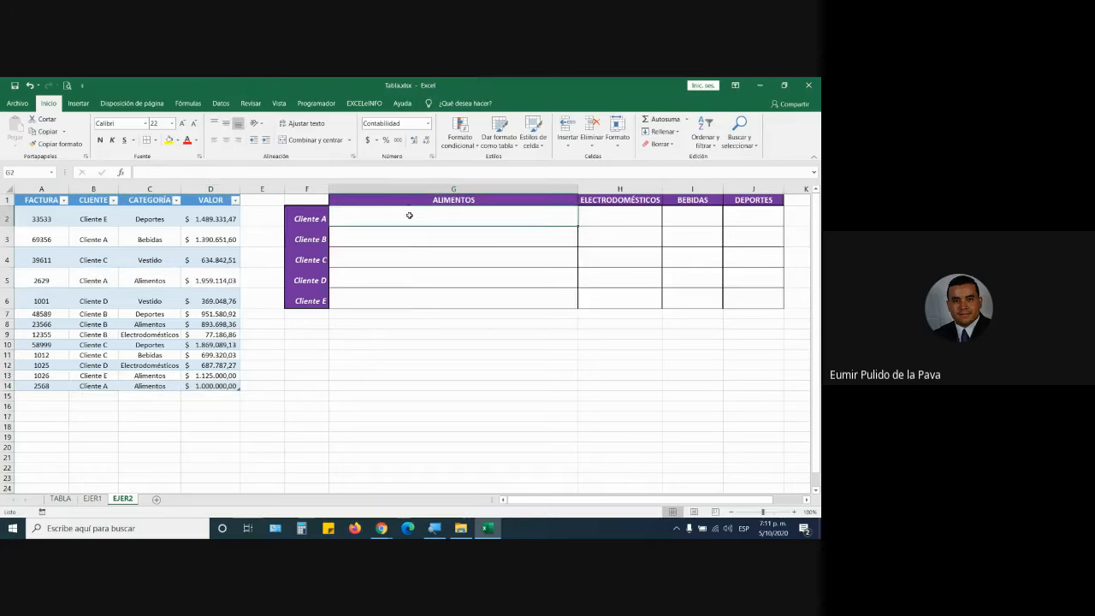
Start G2's formula as =SUMAR.SI.CONJUNTO( from the autocomplete list and magnify the screen.
type("=suma")
key("Down")
key("Down")
key("Down")
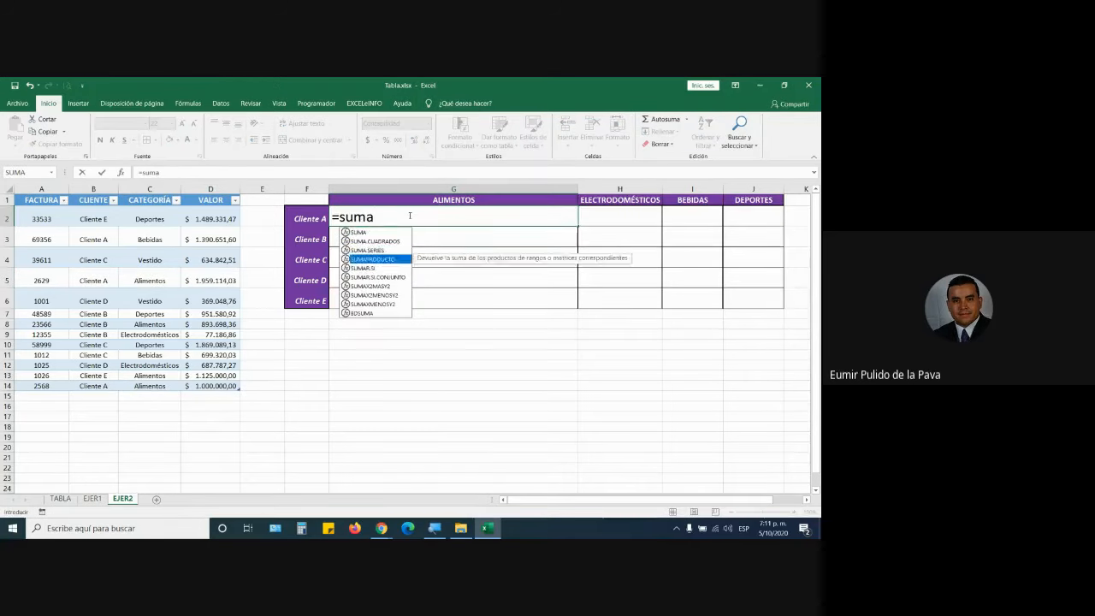
key("Down")
key("Down")
key("Tab")
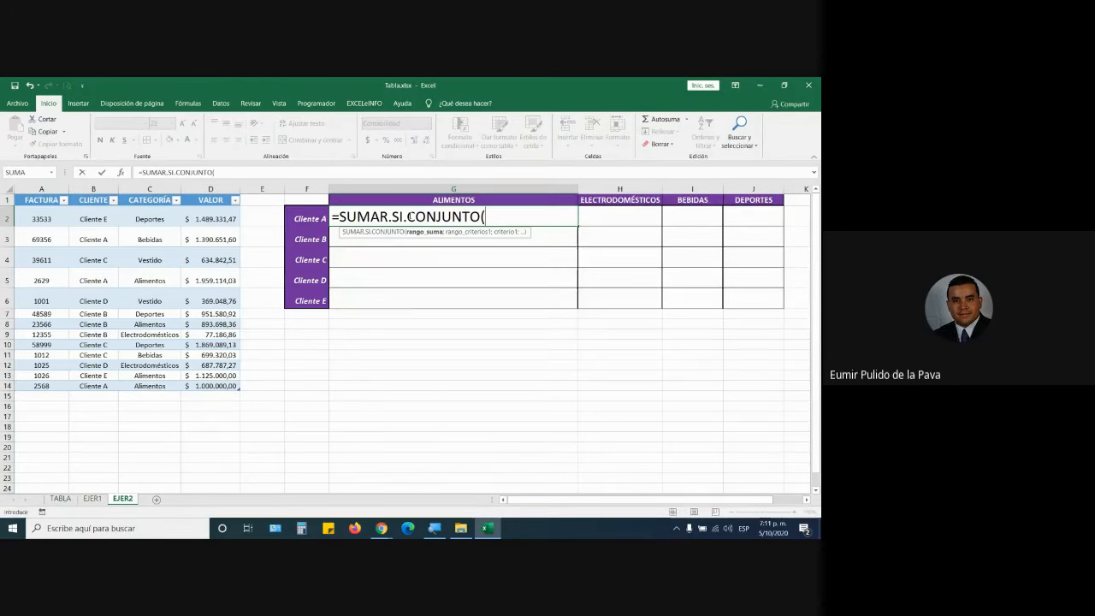
left_click(435, 528)
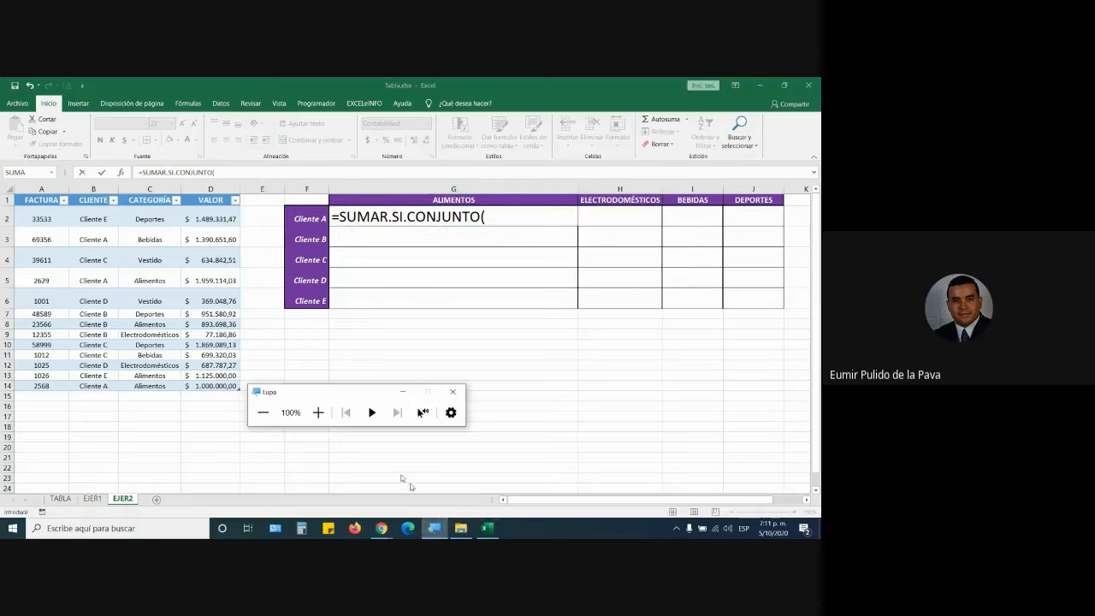
left_click(318, 412)
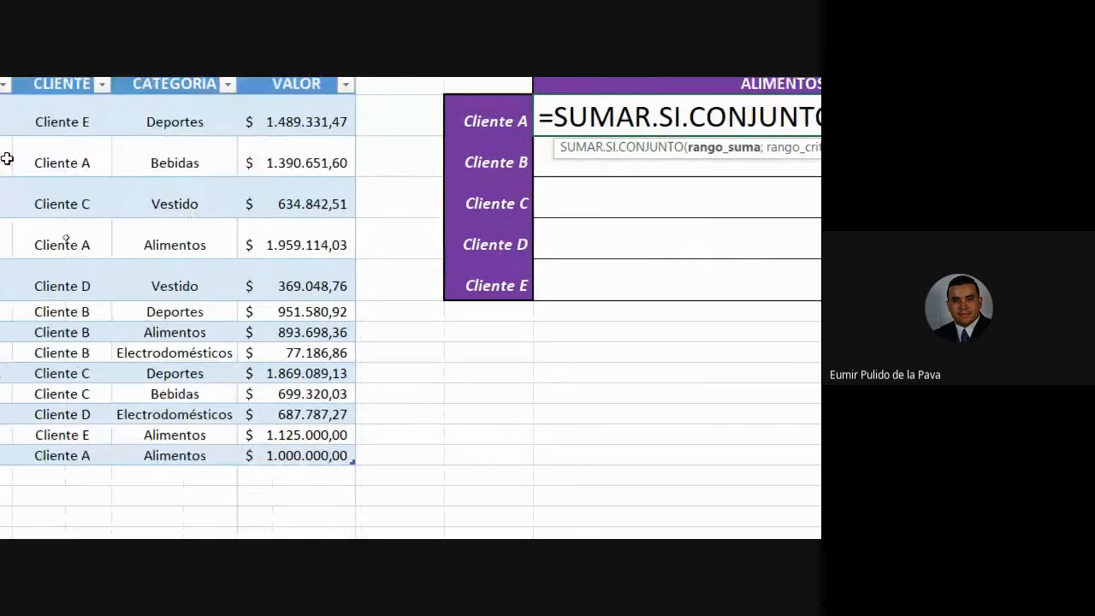
Select the VALOR data so the sum range reads VENTAS[VALOR], then add a semicolon.
left_click(25, 130)
left_click_drag(279, 219, 273, 532)
left_click_drag(274, 466, 276, 472)
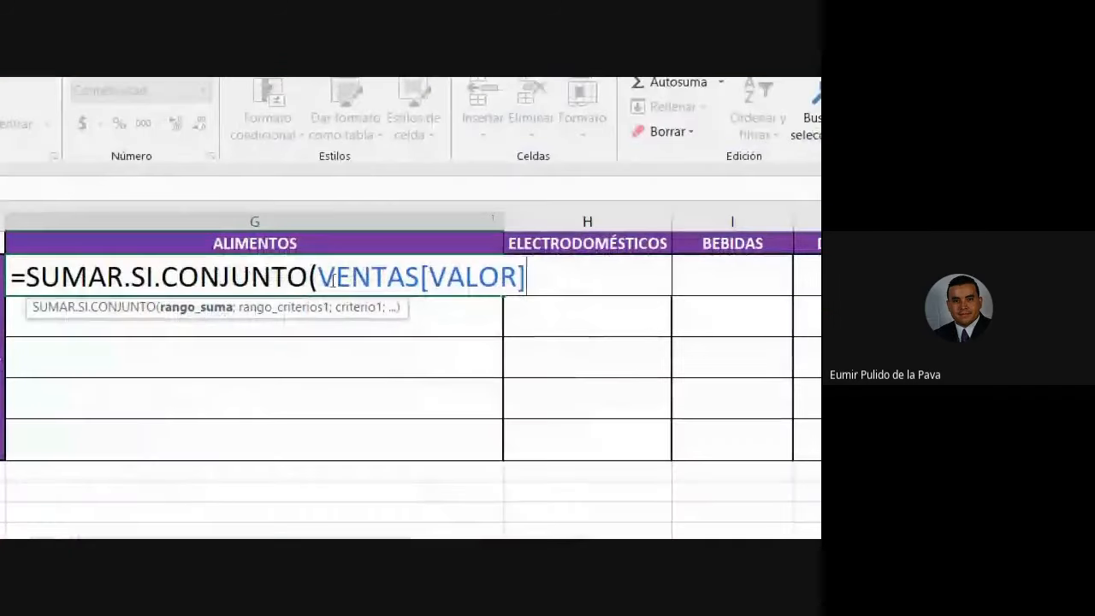
left_click_drag(338, 276, 549, 309)
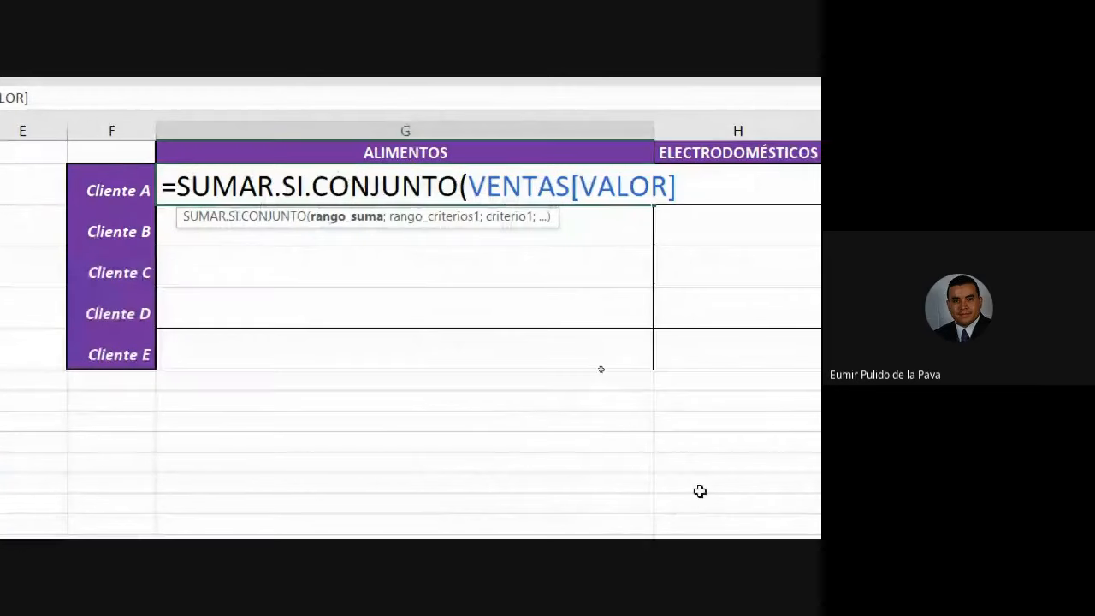
type(";")
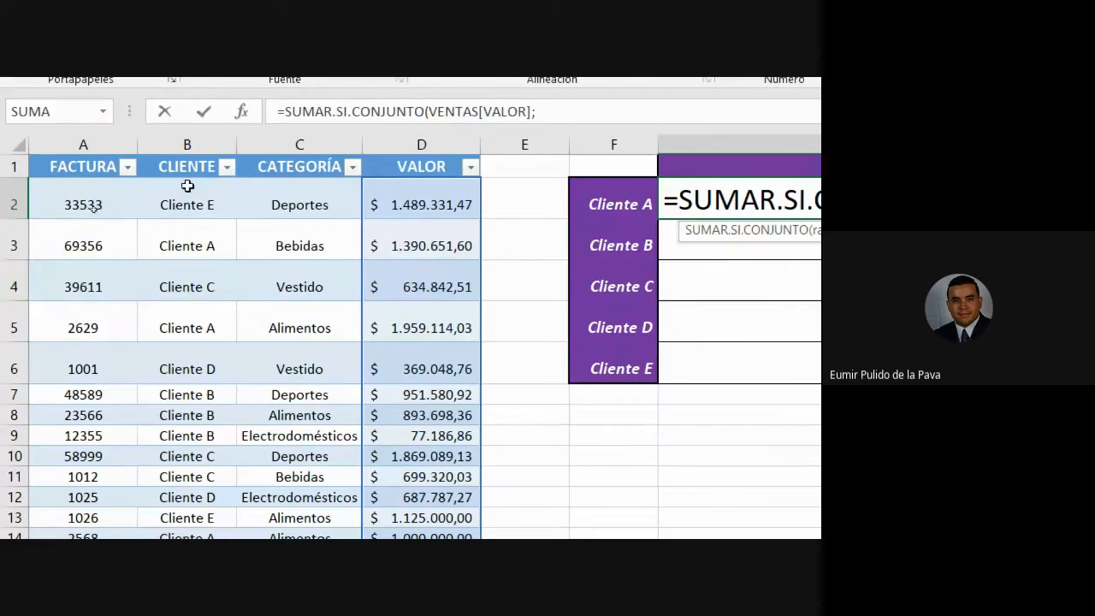
Insert VENTAS[CLIENTE] as criteria range with the text "Cliente A" as its criterion.
left_click_drag(187, 185, 176, 524)
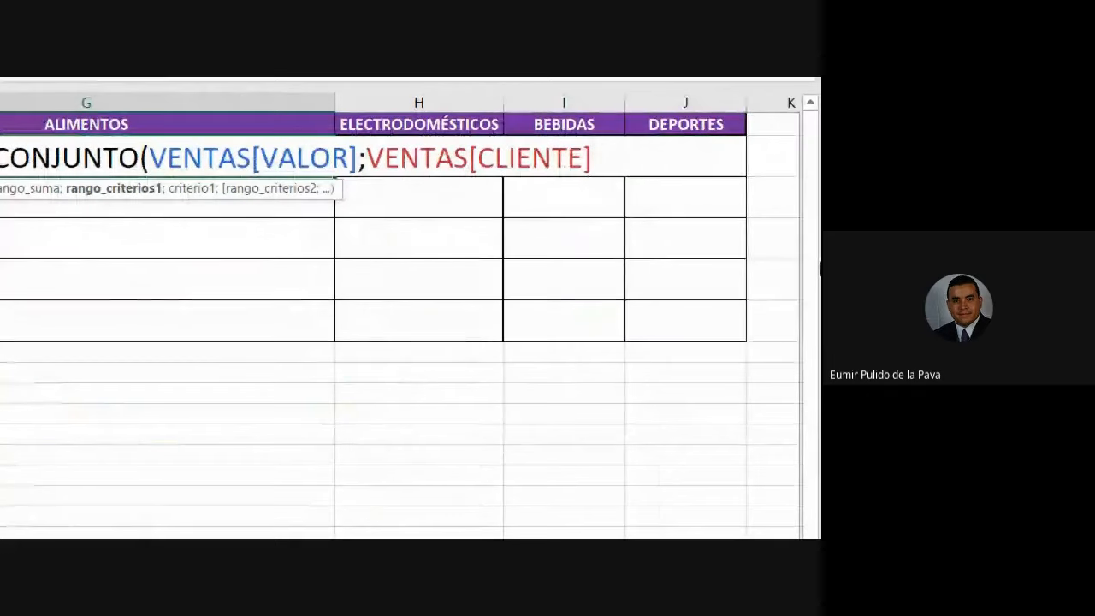
type(";")
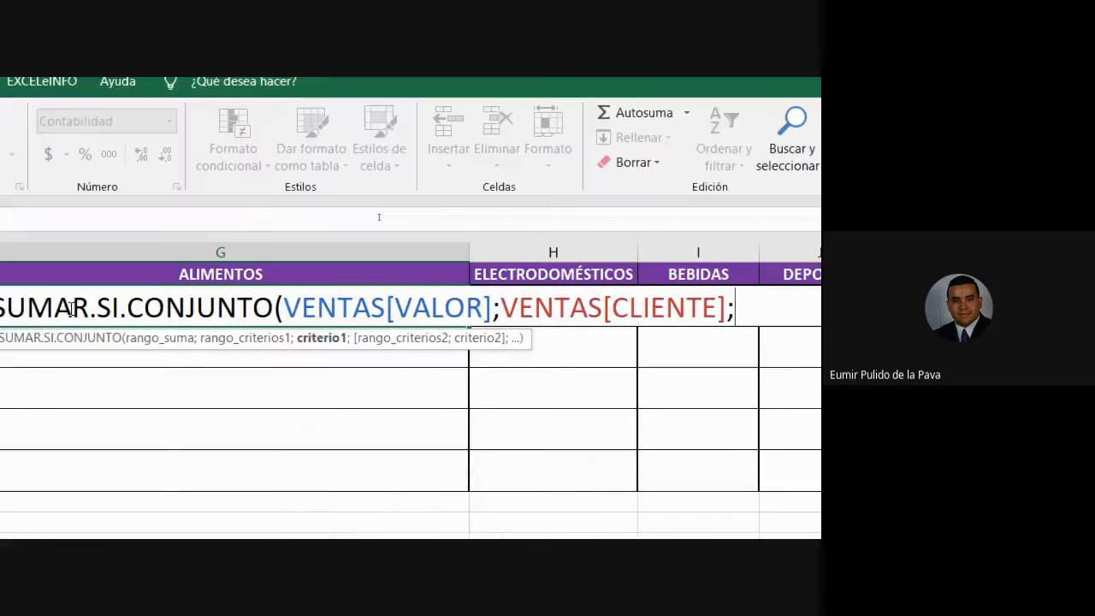
left_click(113, 311)
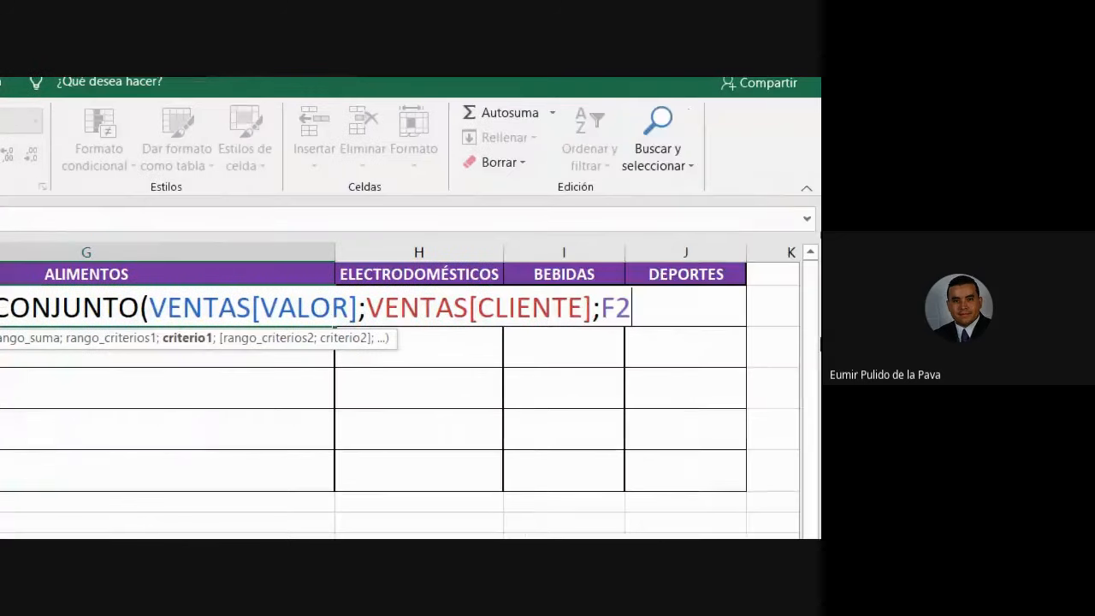
key("BackSpace")
key("BackSpace")
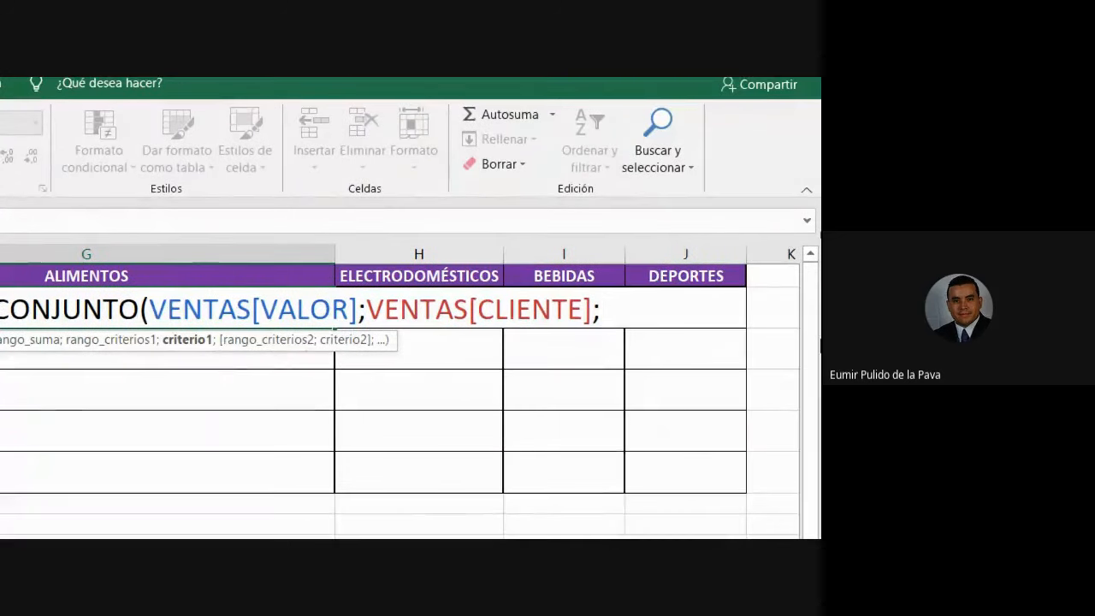
type("\"")
type("Cliente ")
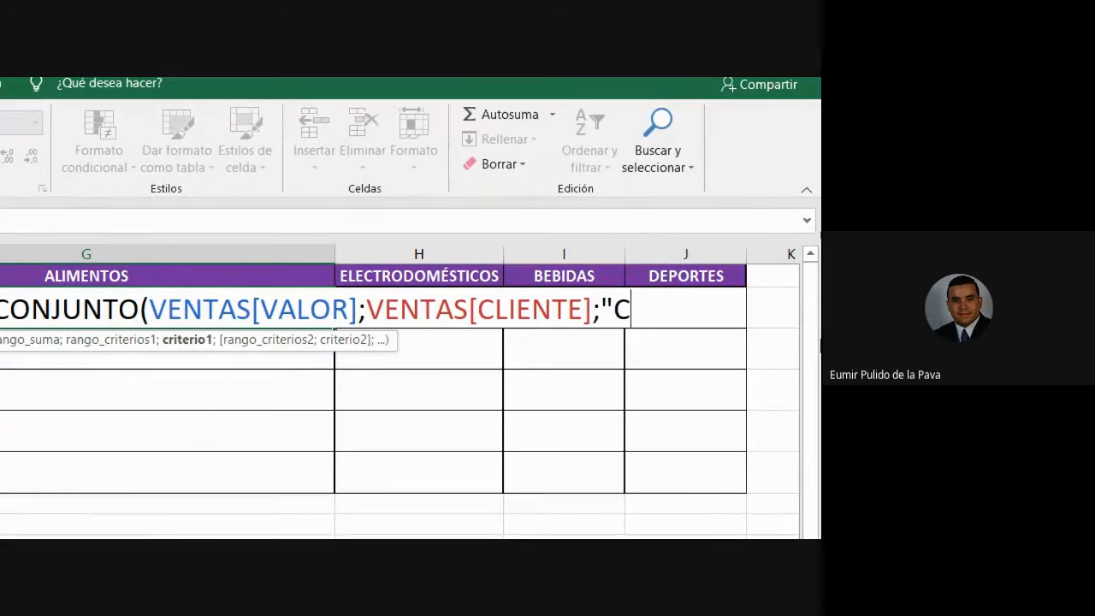
type("A\"")
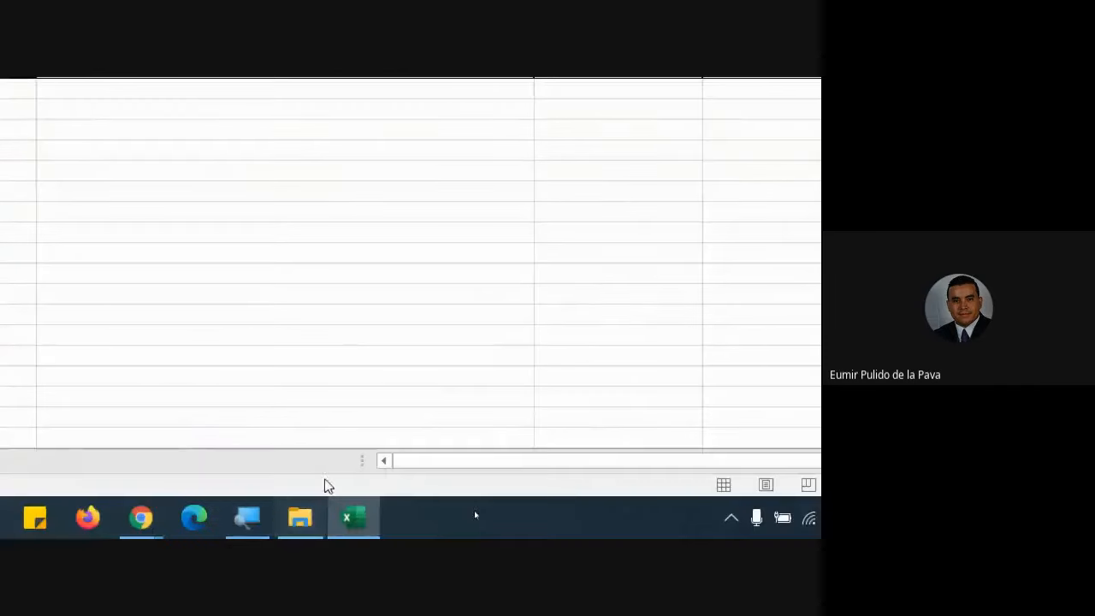
left_click(240, 528)
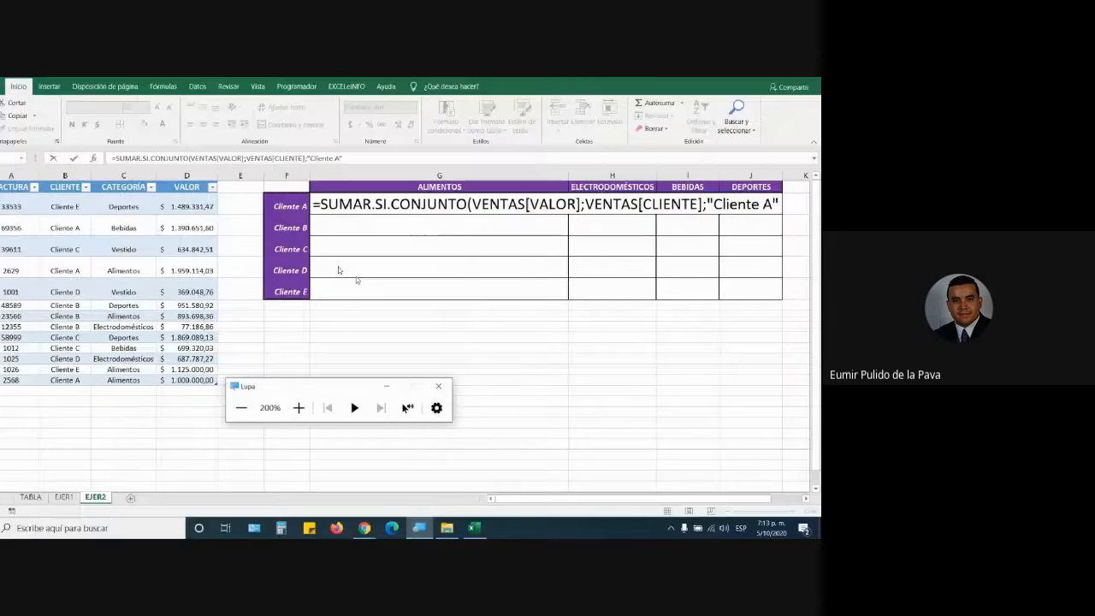
left_click(386, 386)
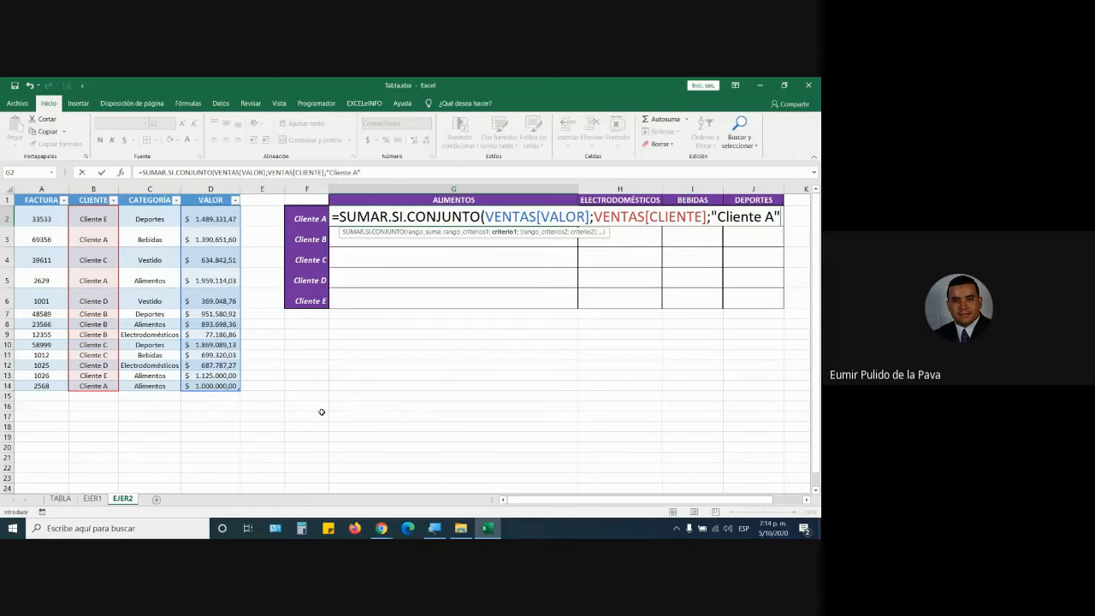
Replace the "Cliente A" text with a reference to cell F2 and add a ; separator.
key("BackSpace")
key("BackSpace")
key("BackSpace")
key("BackSpace")
key("BackSpace")
key("BackSpace")
key("BackSpace")
key("BackSpace")
key("BackSpace")
key("BackSpace")
key("BackSpace")
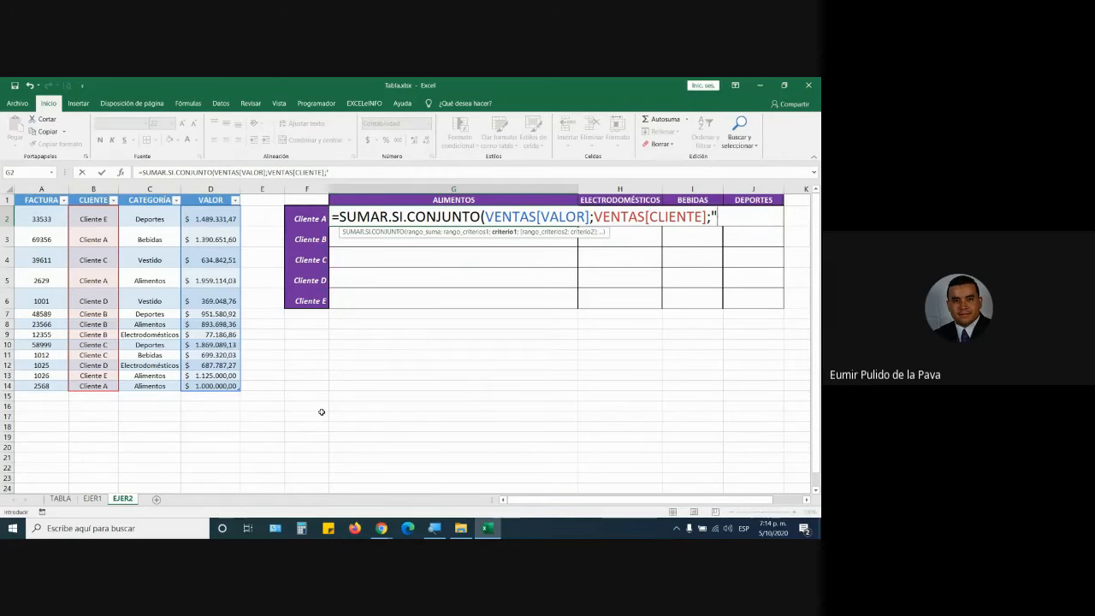
left_click(313, 219)
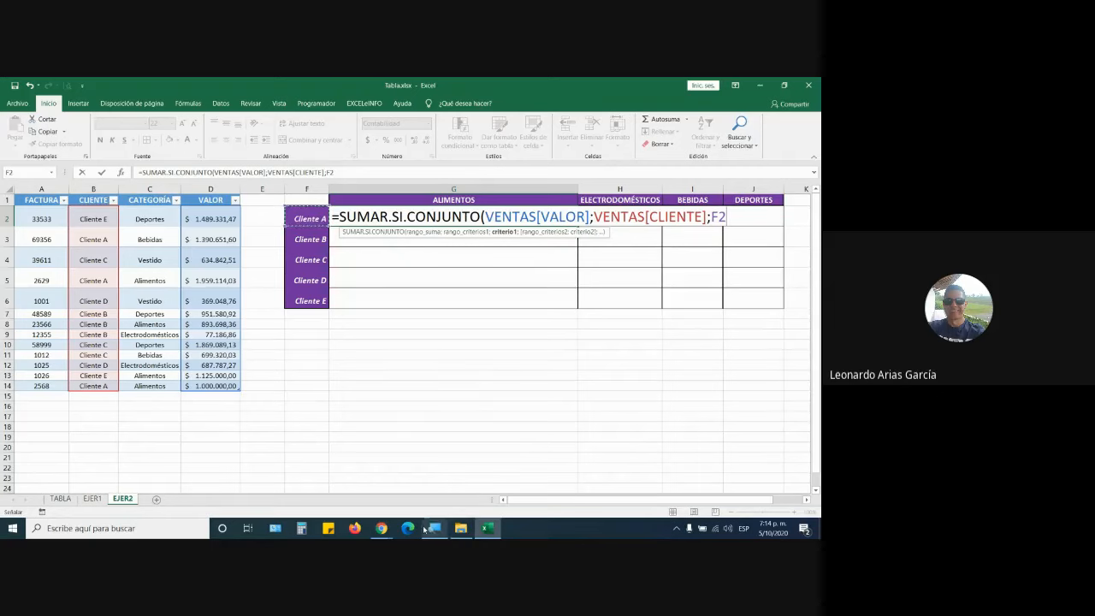
mouse_move(424, 528)
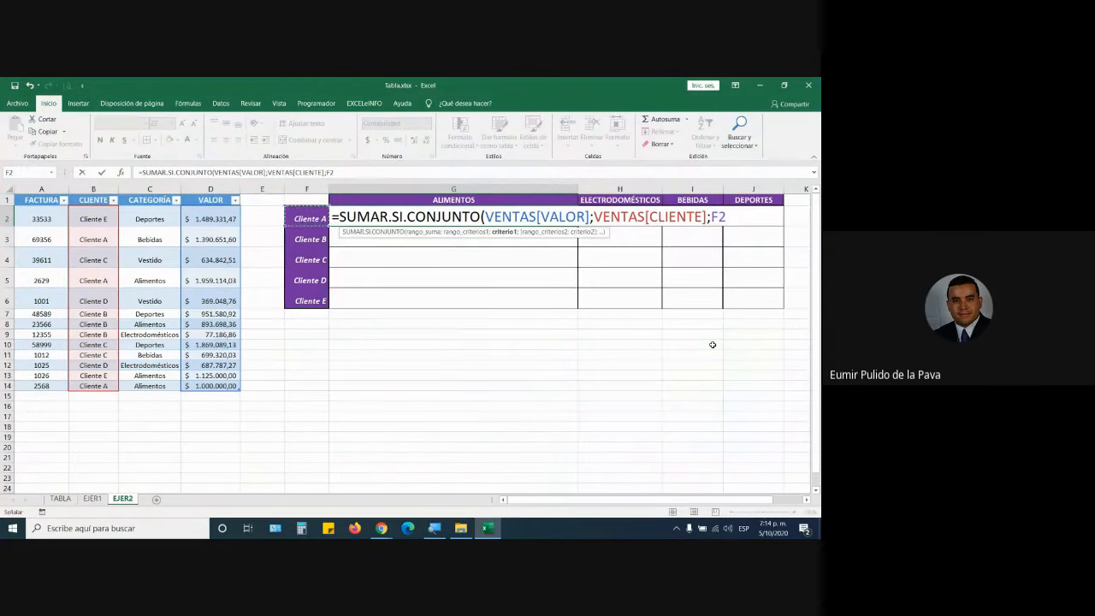
type(";")
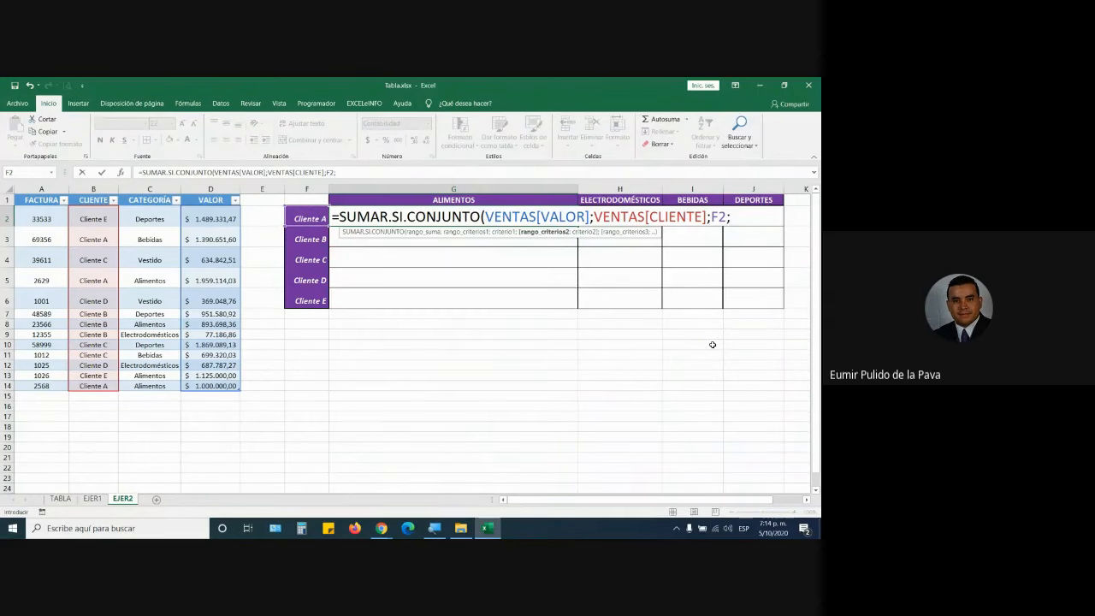
key("super+plus")
Magnify to 200% and select the CATEGORÍA column to insert VENTAS[CATEGORÍA].
left_click(318, 413)
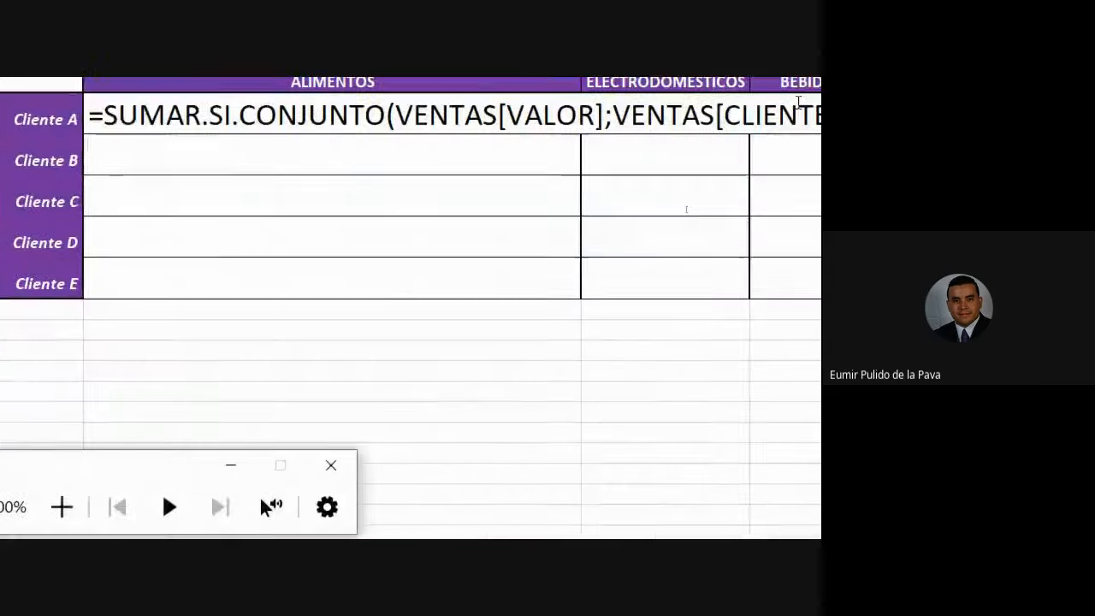
left_click(732, 137)
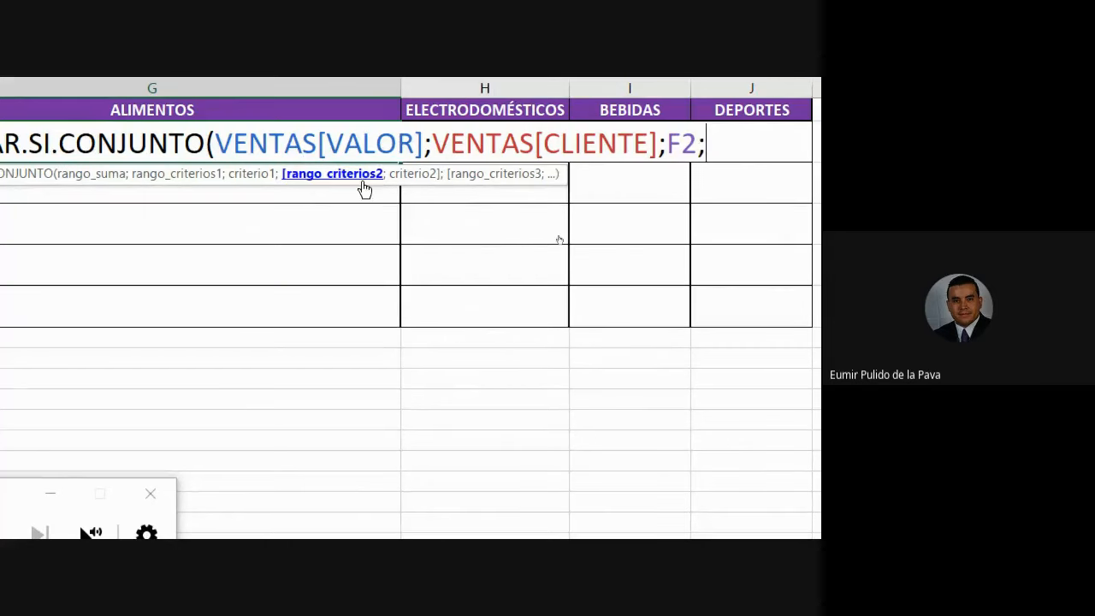
left_click_drag(298, 157, 282, 493)
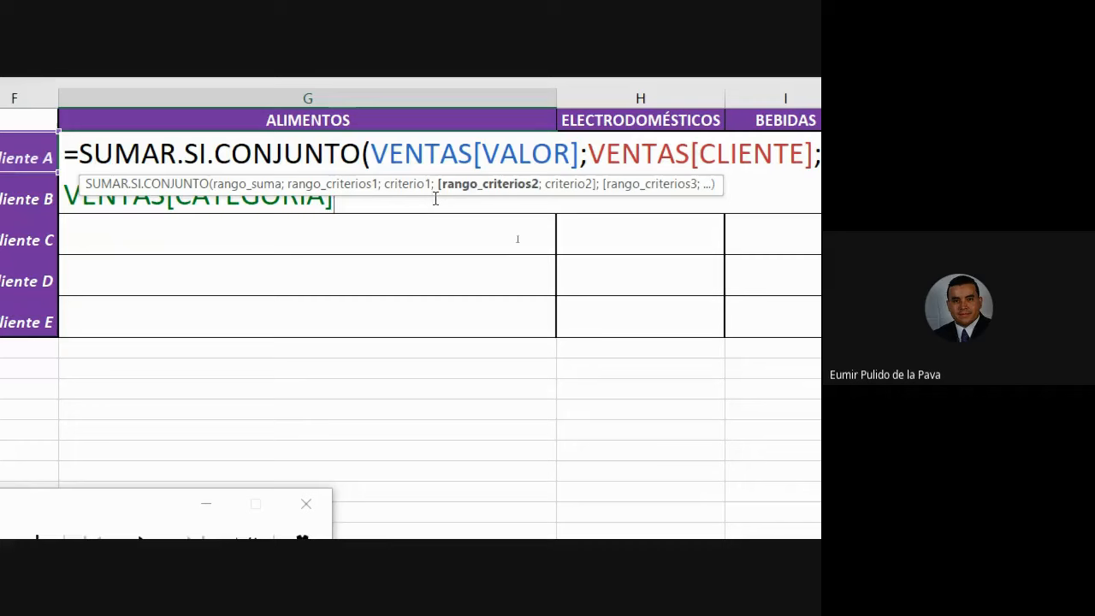
left_click_drag(435, 189, 432, 261)
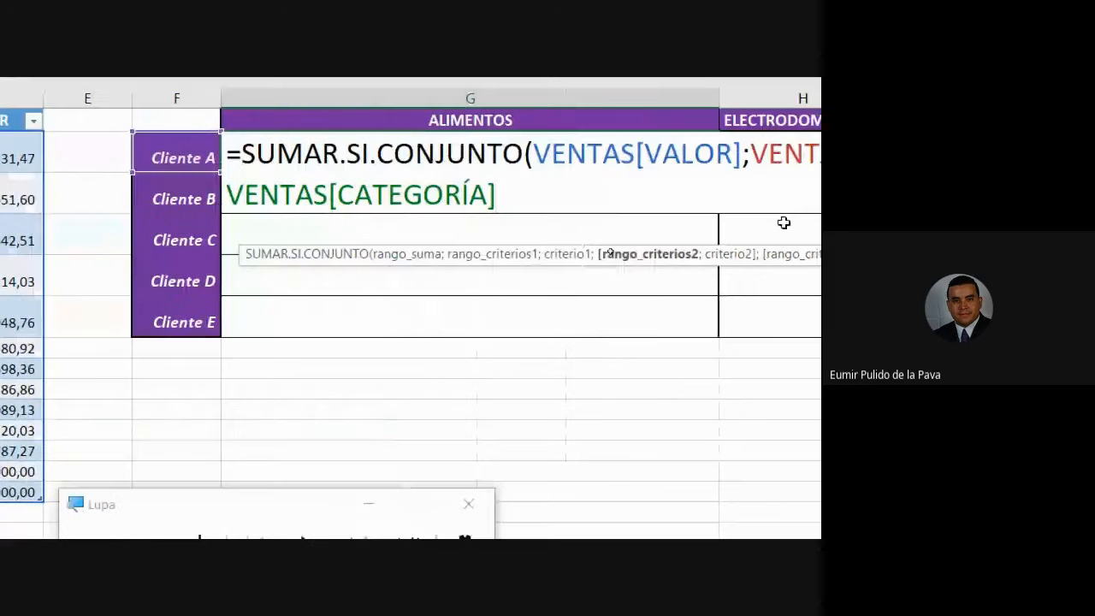
Swap a typed "Alimentos" criterion for cell G1, close the parenthesis and commit the formula.
type(";\"")
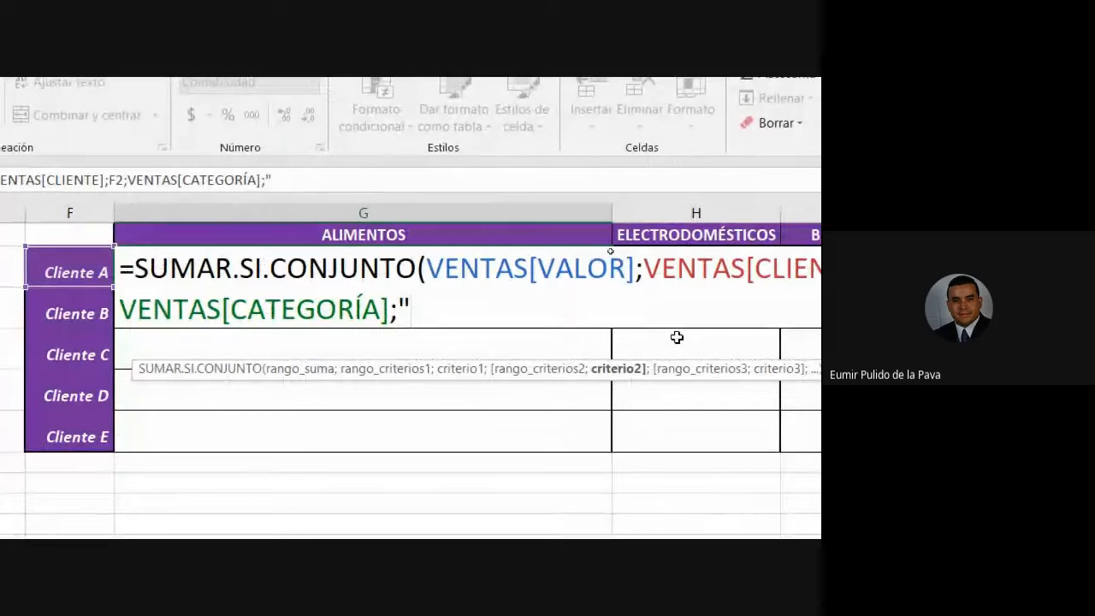
type("Alie")
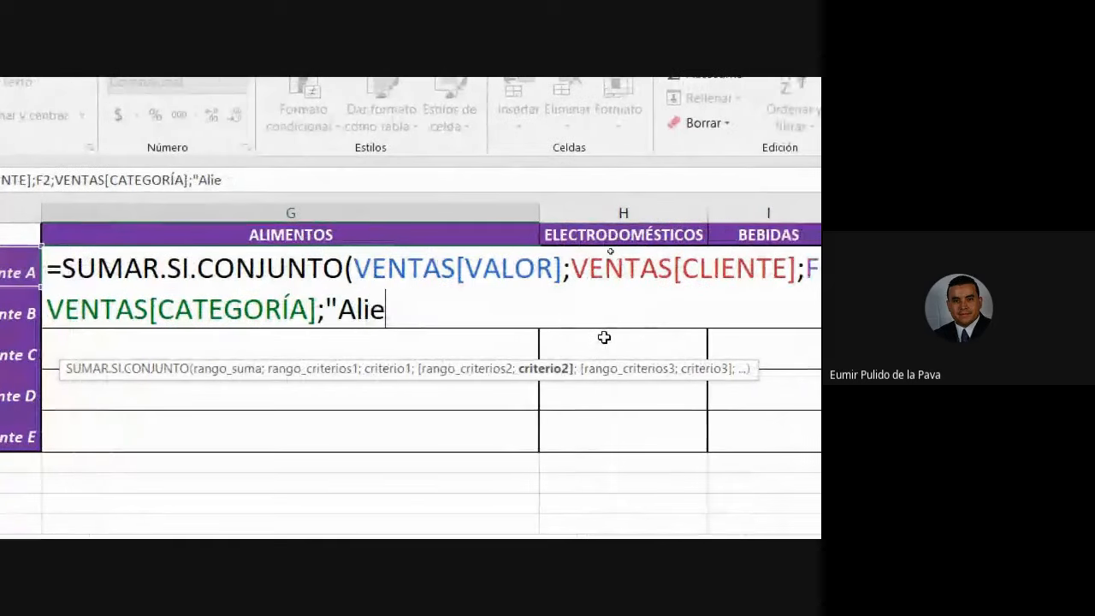
key("BackSpace")
type("mentos")
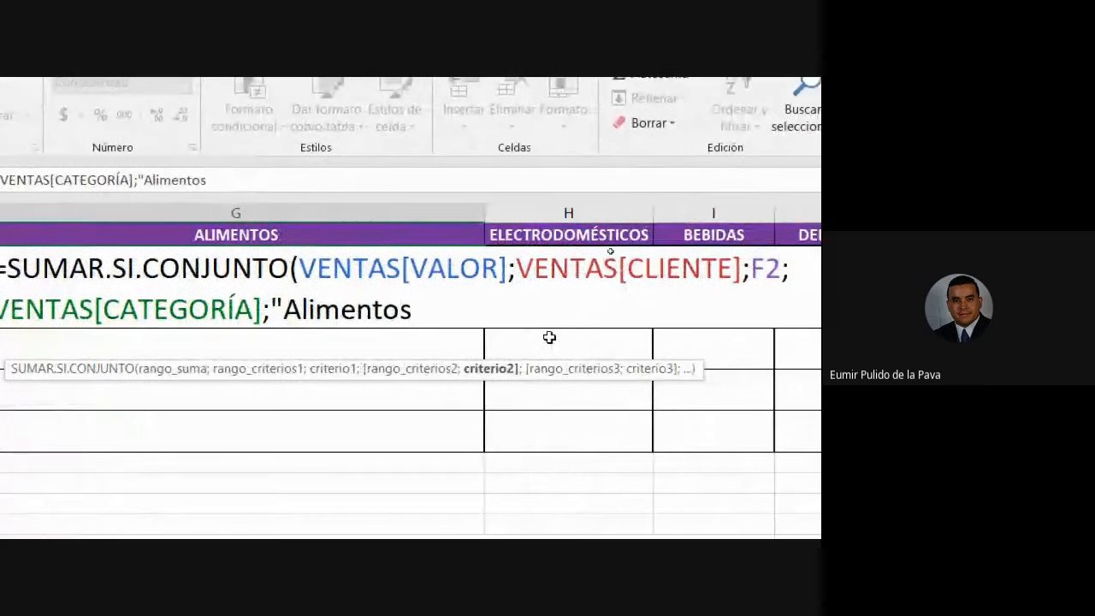
type("\"")
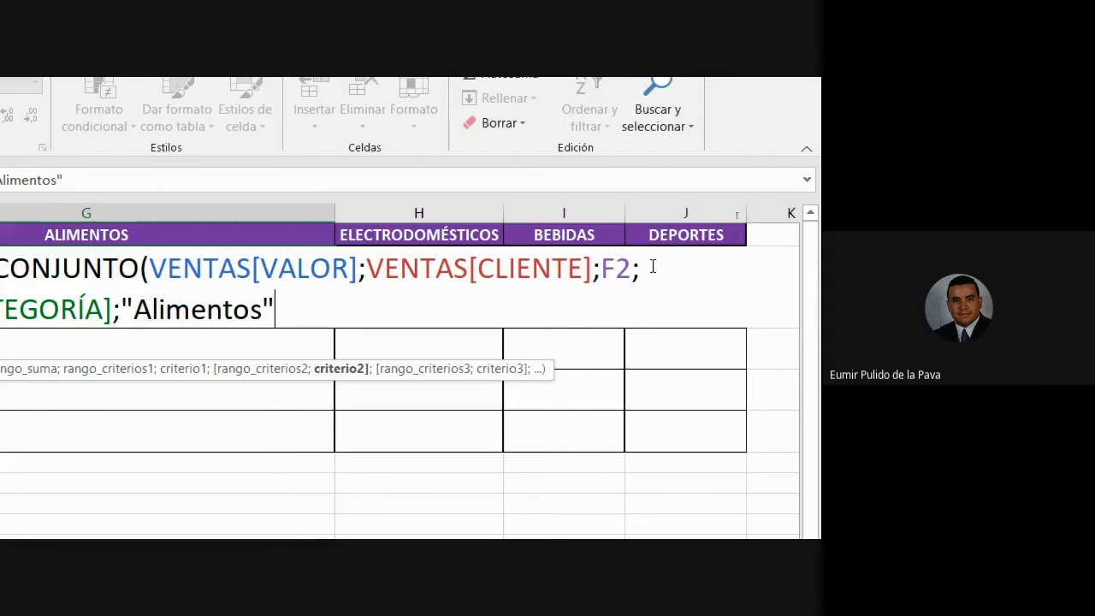
key("BackSpace")
key("BackSpace")
key("BackSpace")
key("BackSpace")
key("BackSpace")
key("BackSpace")
key("BackSpace")
key("BackSpace")
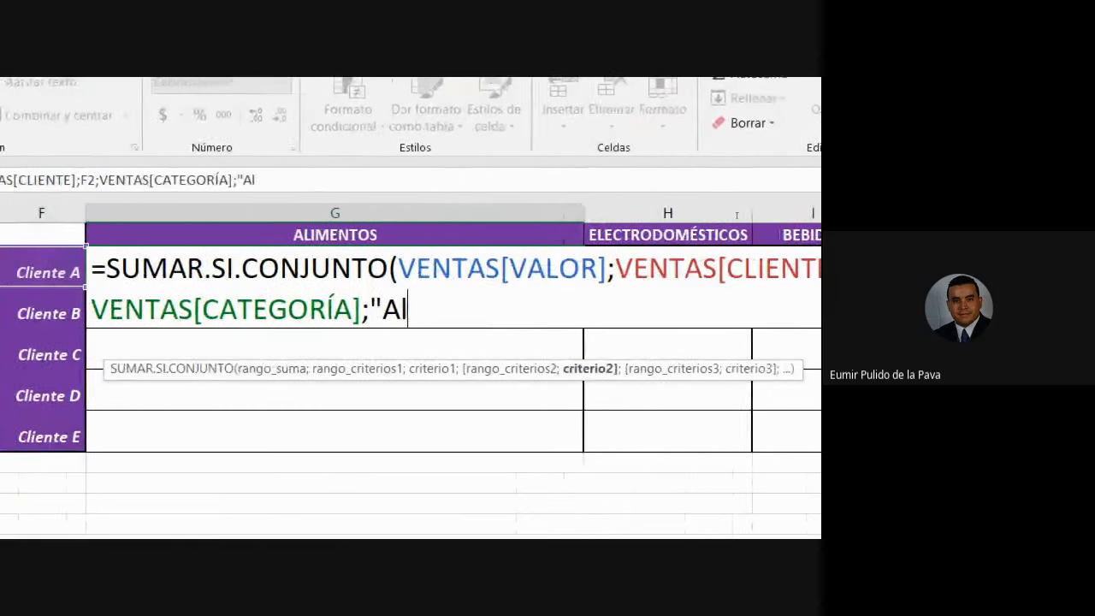
key("BackSpace")
key("BackSpace")
key("BackSpace")
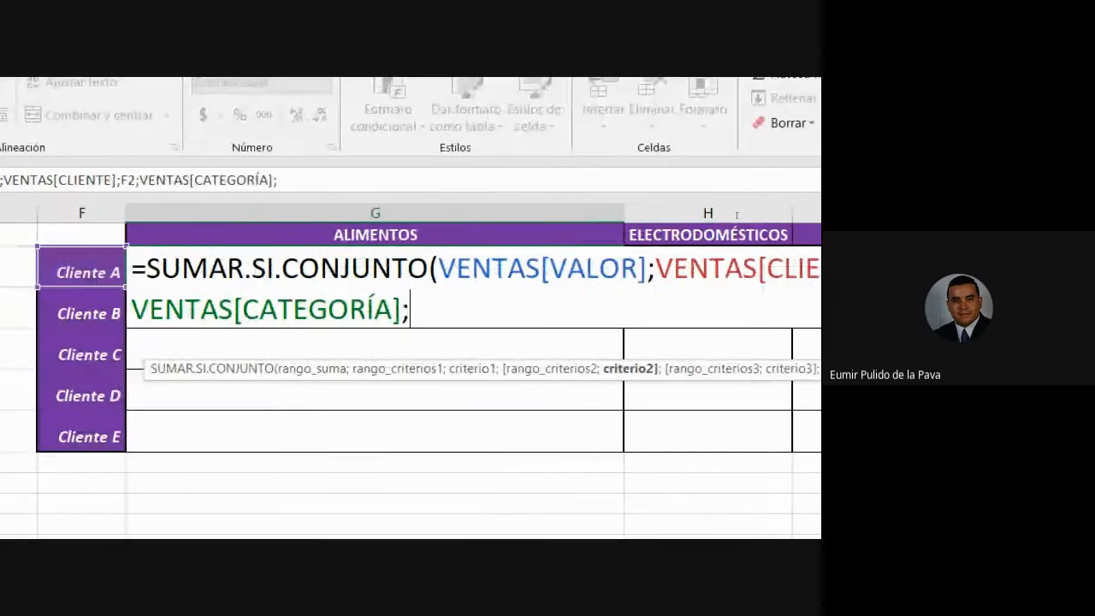
left_click(360, 236)
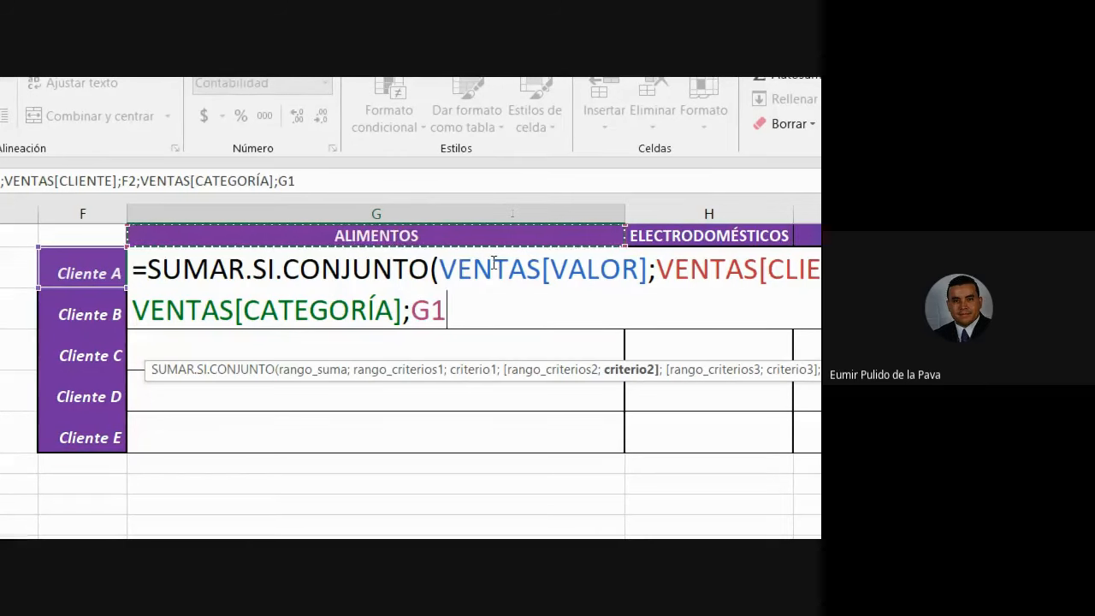
type(")")
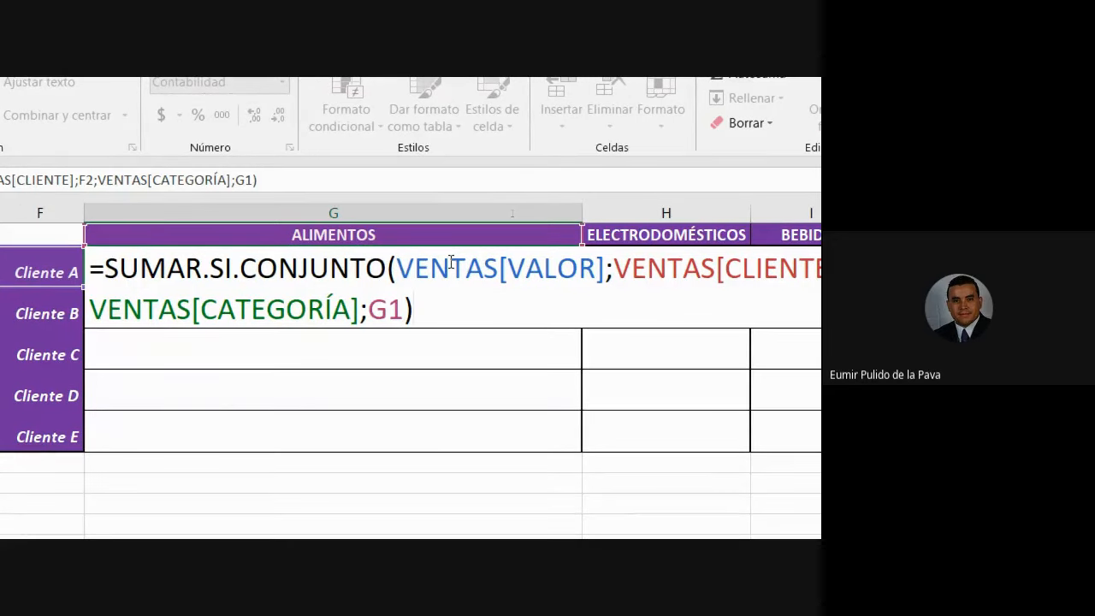
key("Return")
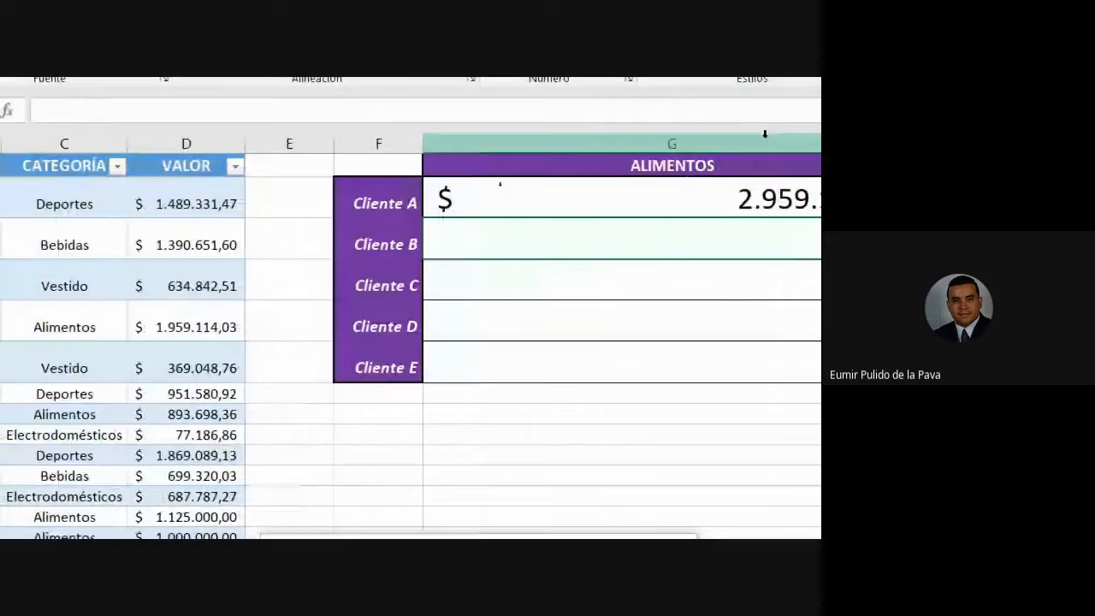
Highlight Cliente A's Alimentos sales in rows 3, 5 and 14, then AutoFit column G.
left_click_drag(197, 244, 456, 240)
left_click_drag(201, 331, 432, 325)
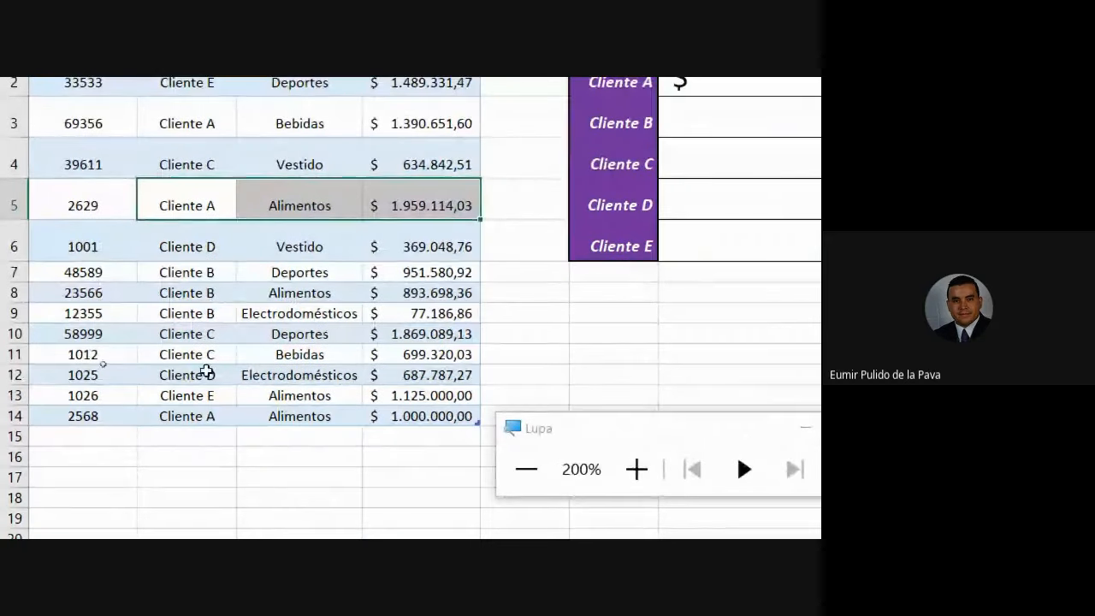
left_click_drag(190, 481, 426, 481)
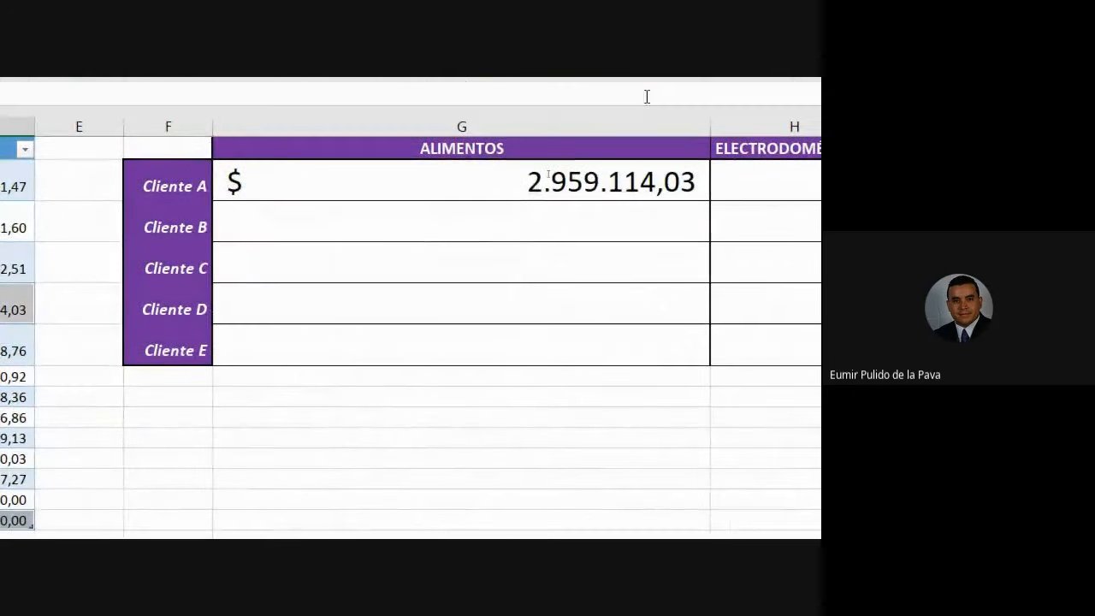
double_click(708, 121)
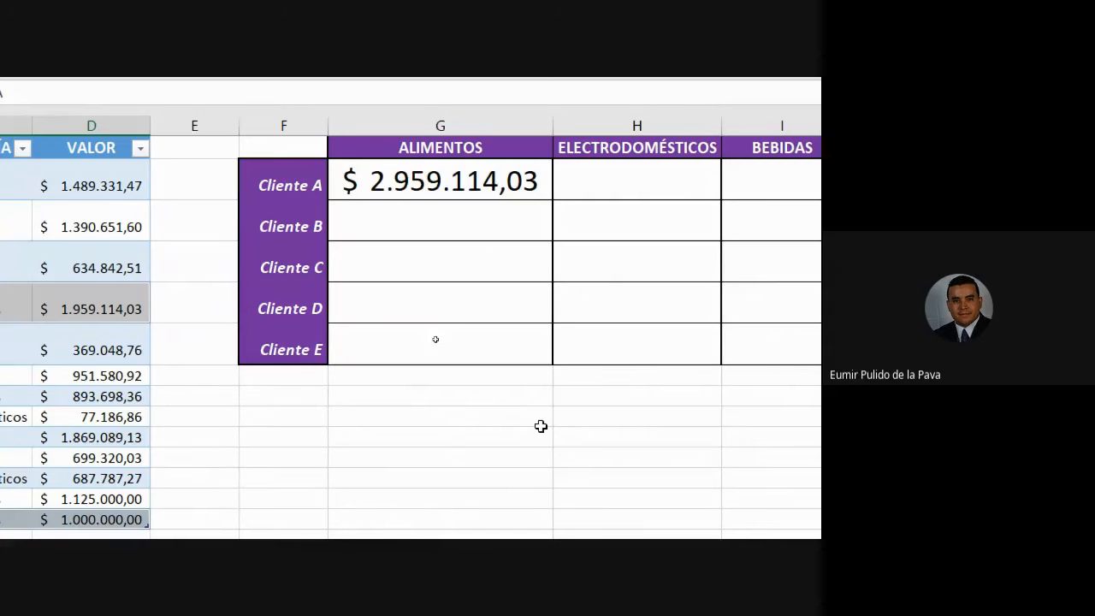
Fill G2's formula down to G6 and point out Cliente B and Cliente C sales in the table.
left_click(520, 182)
left_click_drag(552, 199, 537, 368)
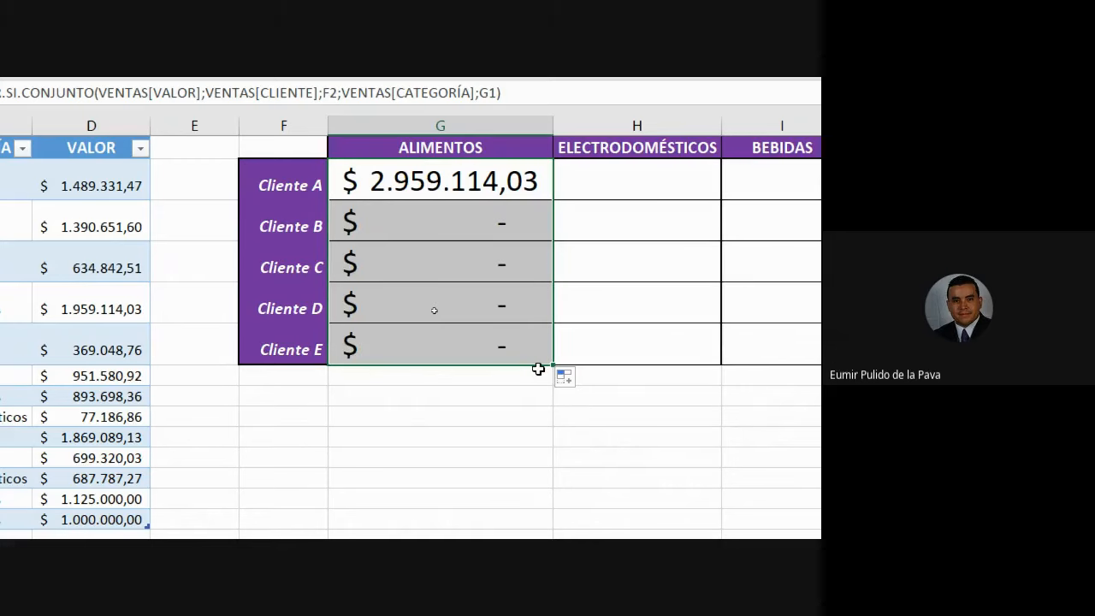
left_click(373, 224)
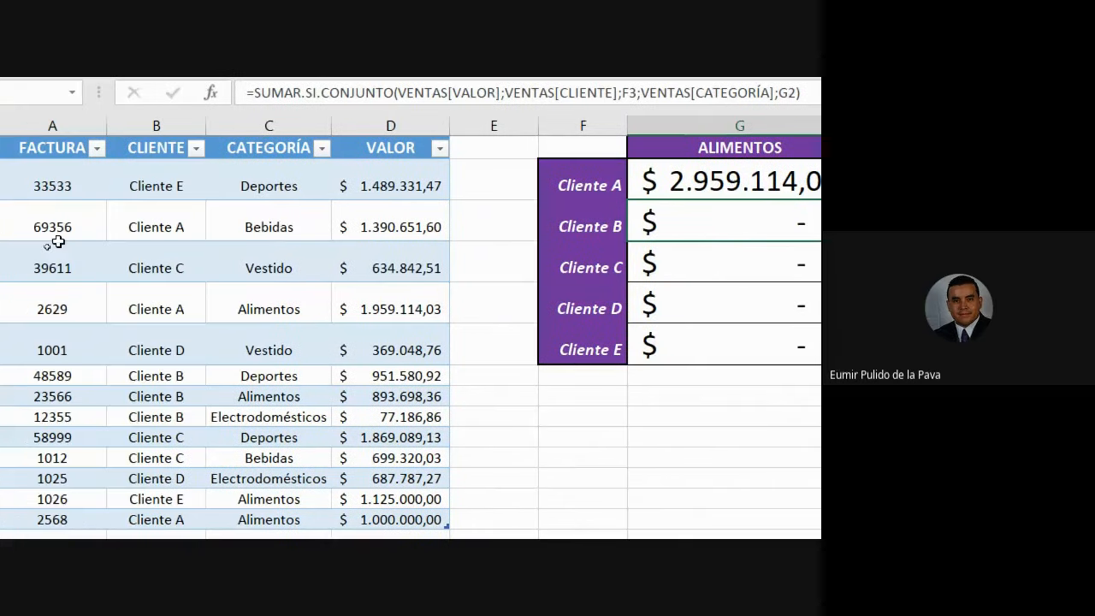
left_click_drag(167, 374, 428, 378)
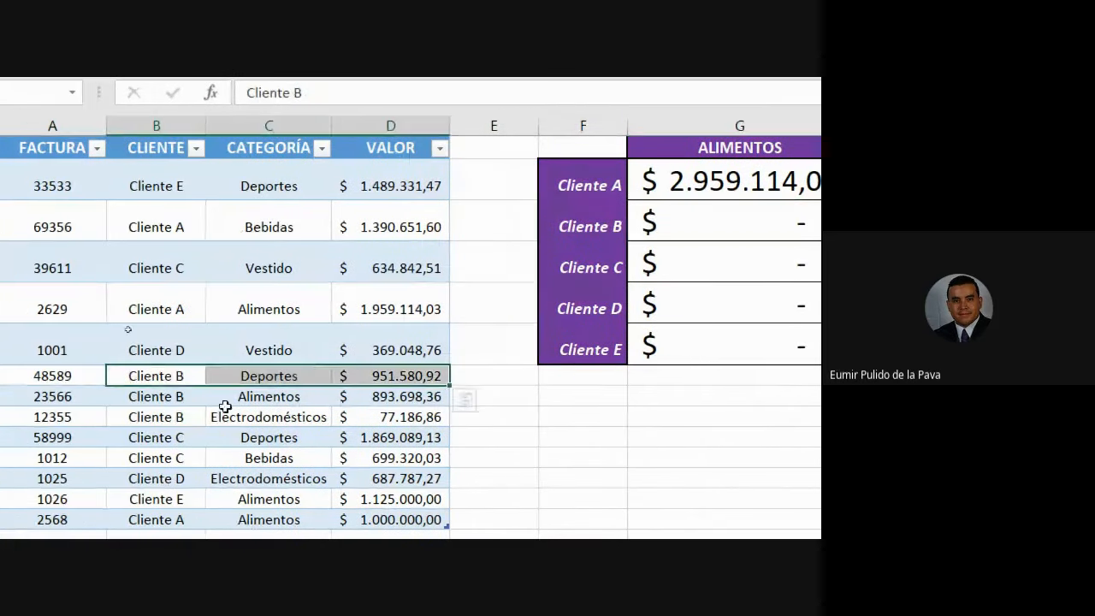
left_click_drag(179, 395, 432, 395)
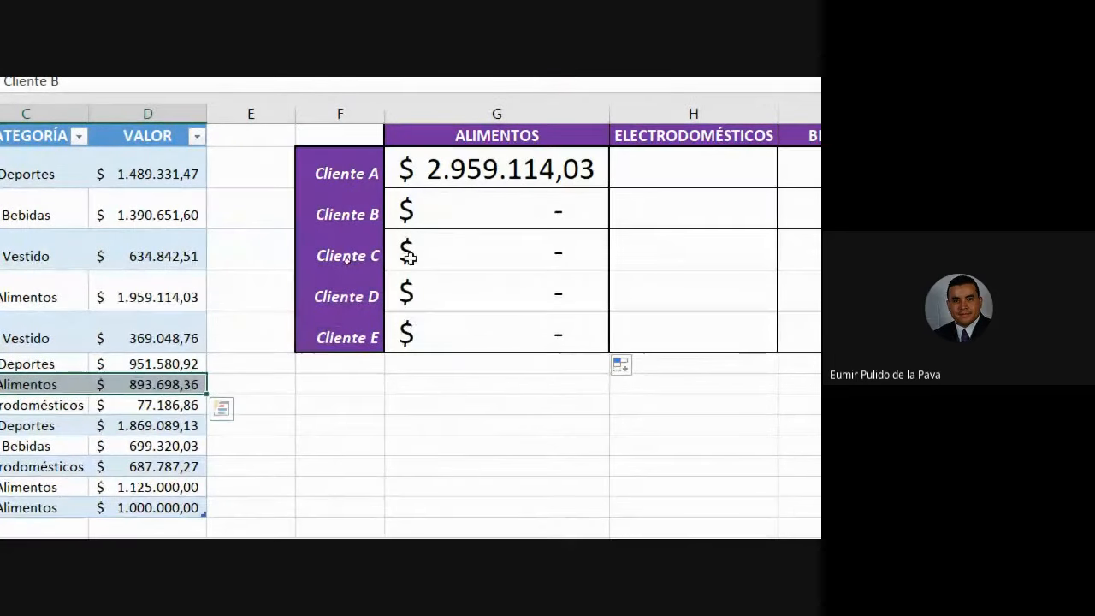
left_click_drag(124, 250, 359, 251)
left_click_drag(164, 425, 408, 444)
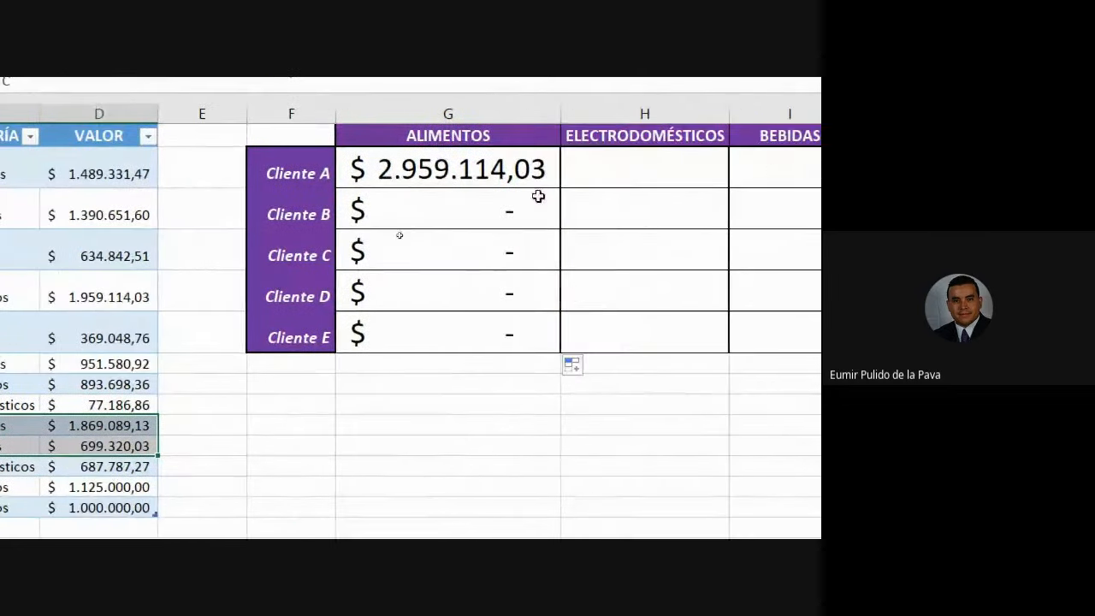
Inspect the copied Alimentos formulas for Cliente C, B and A, opening Cliente B's for editing.
left_click(771, 254)
left_click(452, 211)
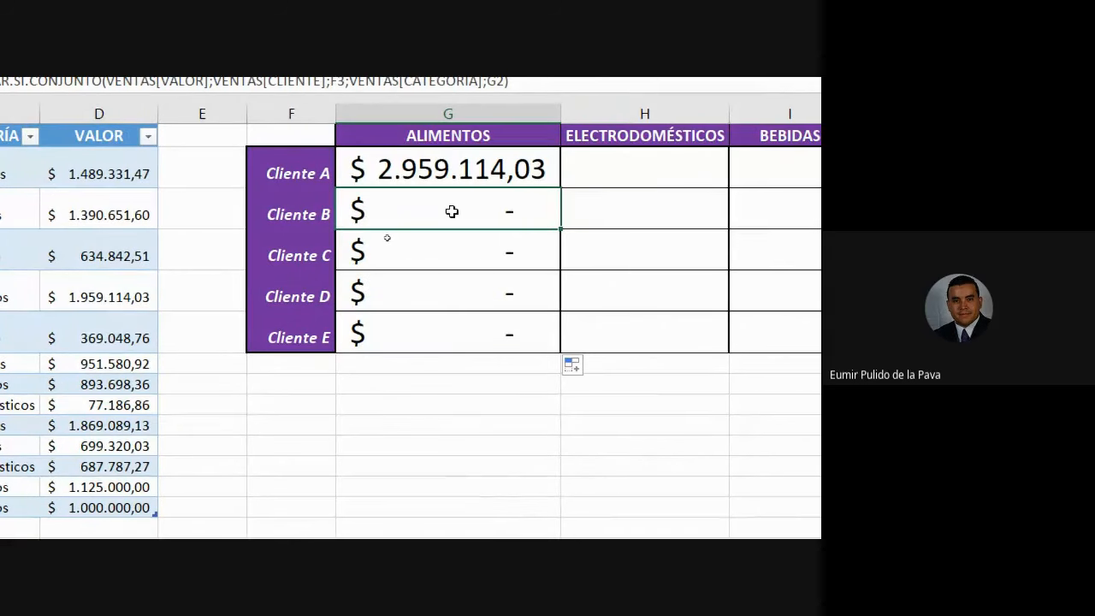
left_click(421, 170)
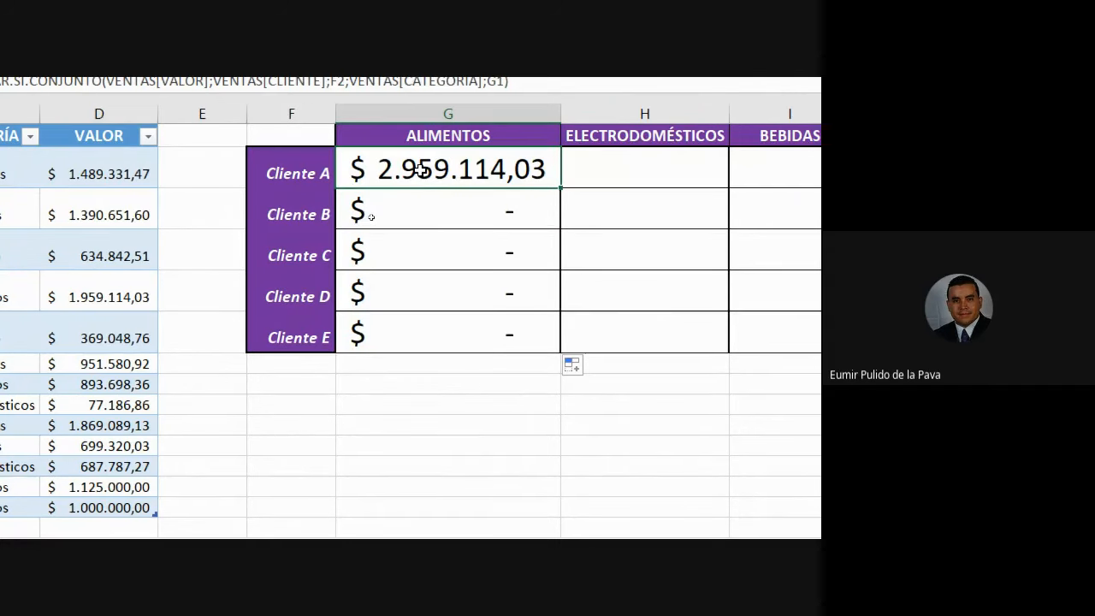
left_click(438, 205)
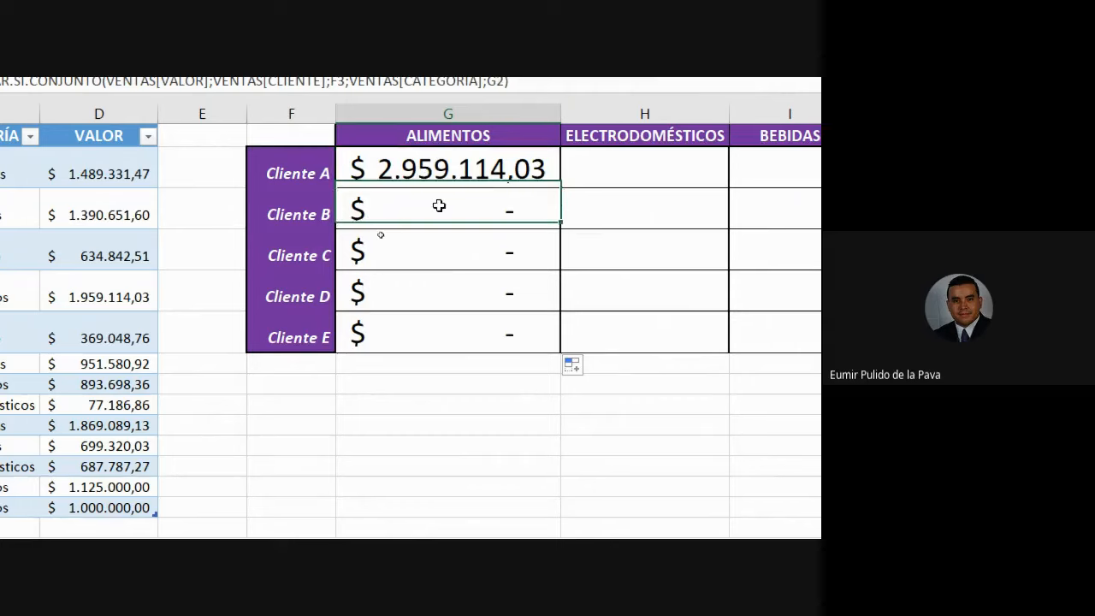
double_click(439, 207)
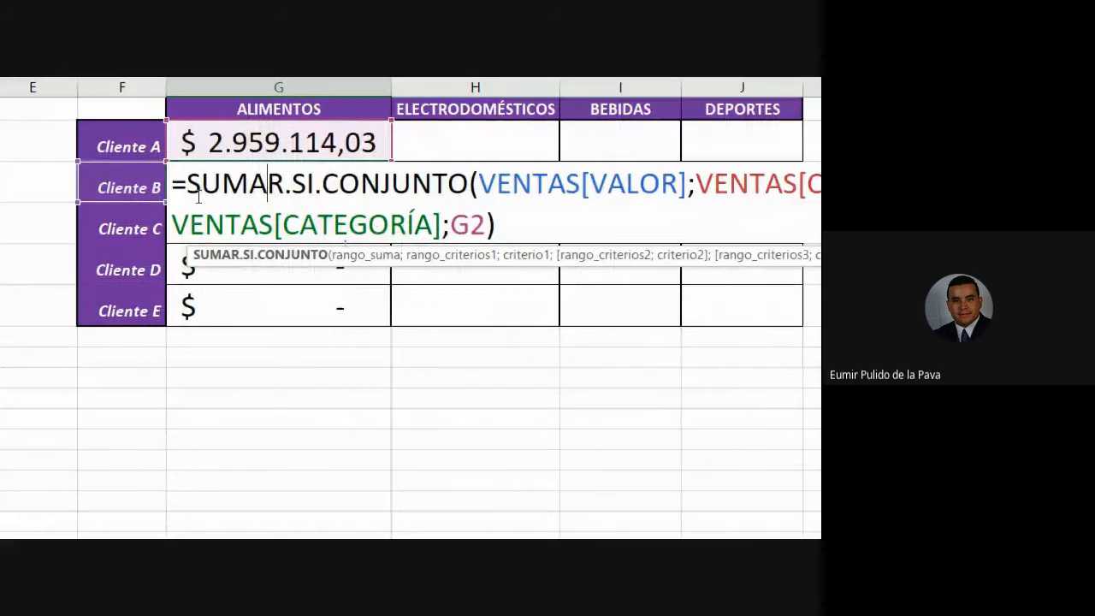
left_click_drag(357, 210, 608, 217)
left_click_drag(439, 192, 690, 185)
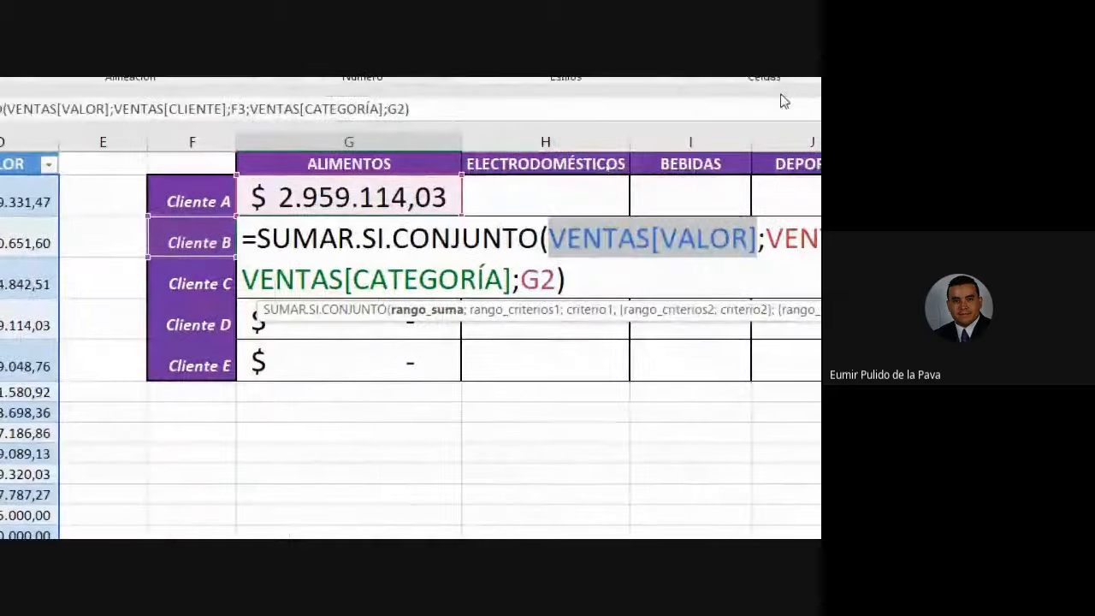
Review a copied formula's criteria: VENTAS[CLIENTE], F3, VENTAS[CATEGORÍA] and its drifted G2 category reference.
left_click_drag(766, 238, 782, 238)
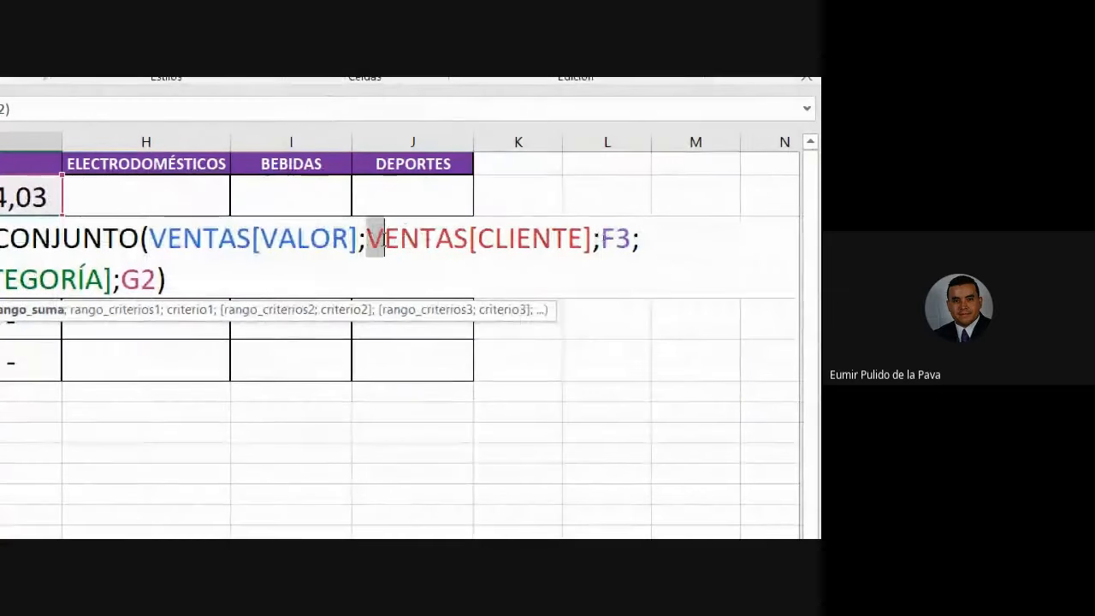
left_click_drag(384, 238, 592, 238)
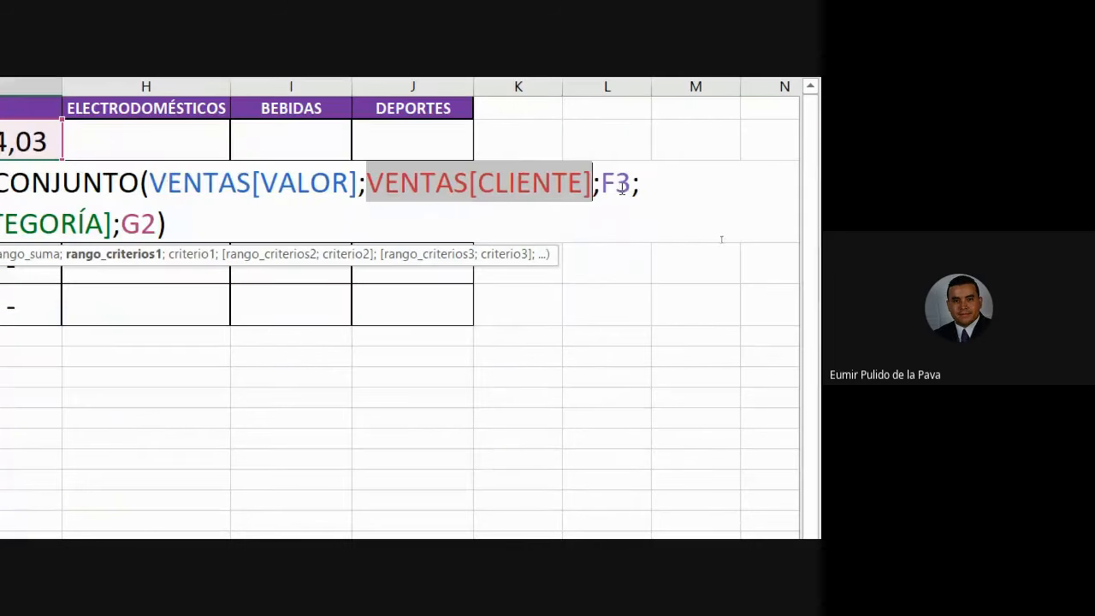
left_click_drag(601, 183, 631, 183)
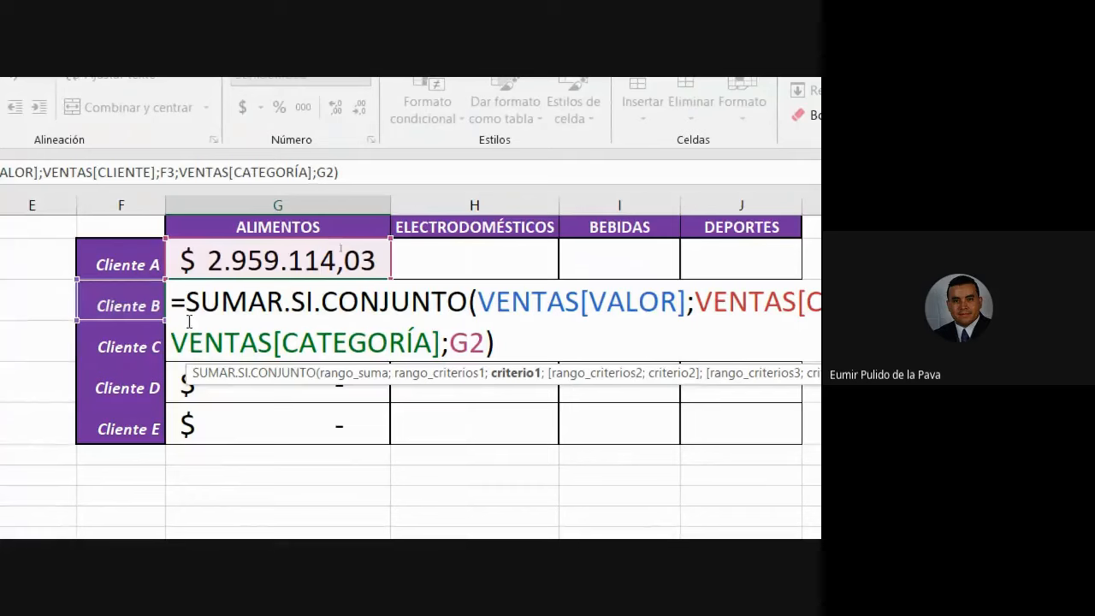
left_click_drag(174, 342, 441, 343)
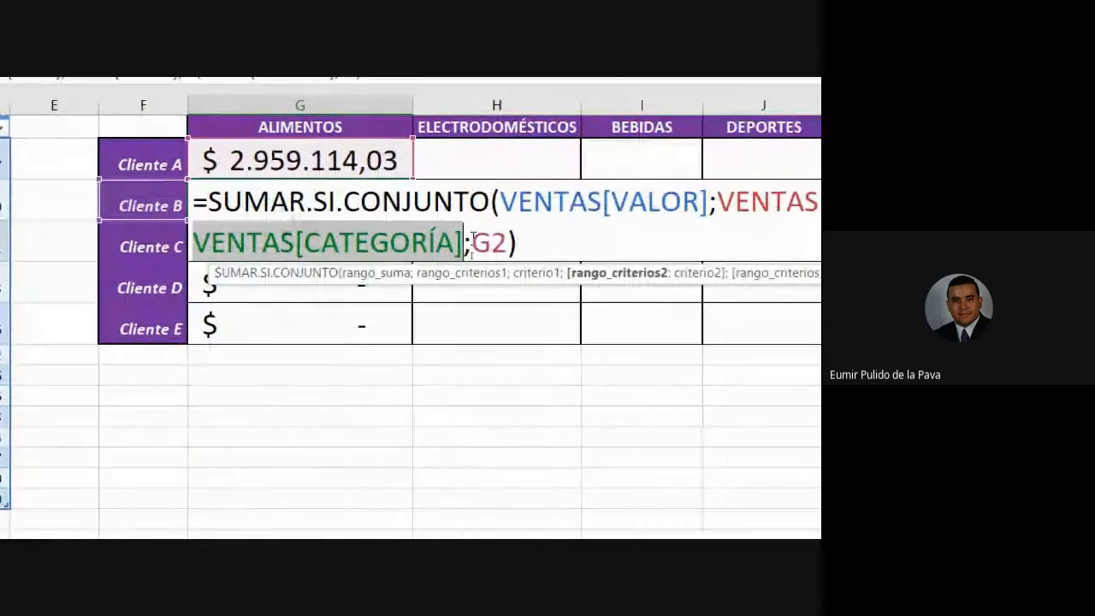
double_click(489, 243)
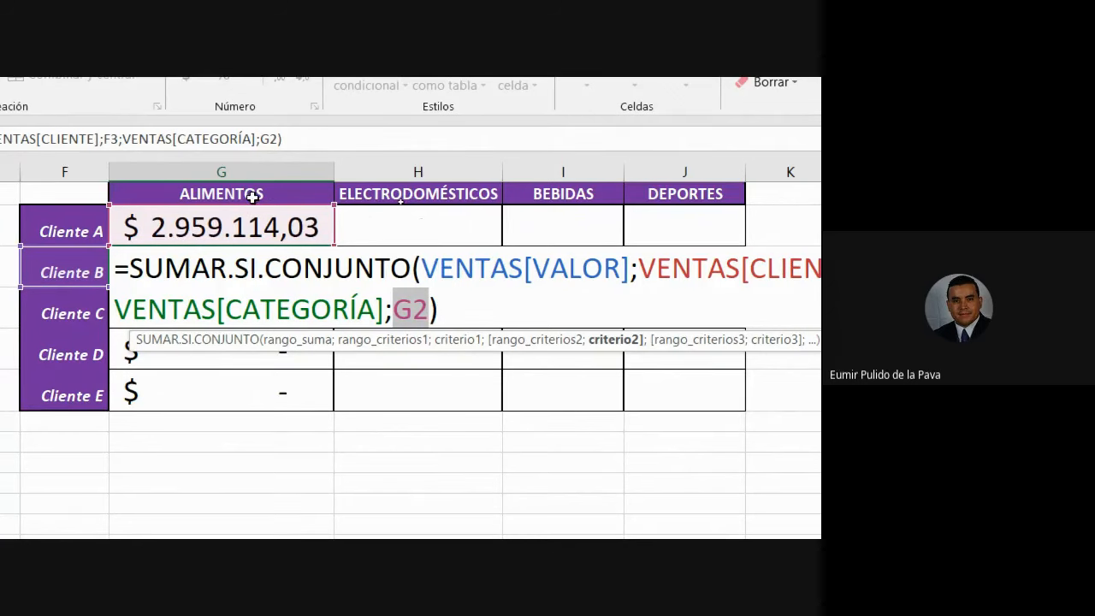
left_click_drag(395, 313, 428, 308)
key("ctrl+Return")
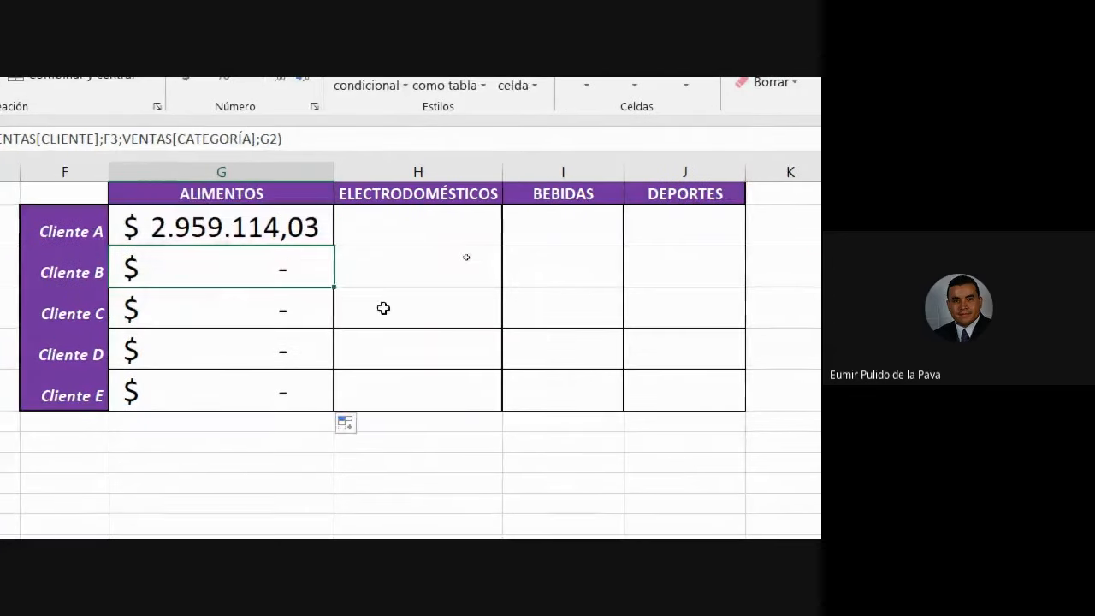
Compare Cliente A's formula, which uses G1, with Cliente B's, which points at G2.
left_click(257, 225)
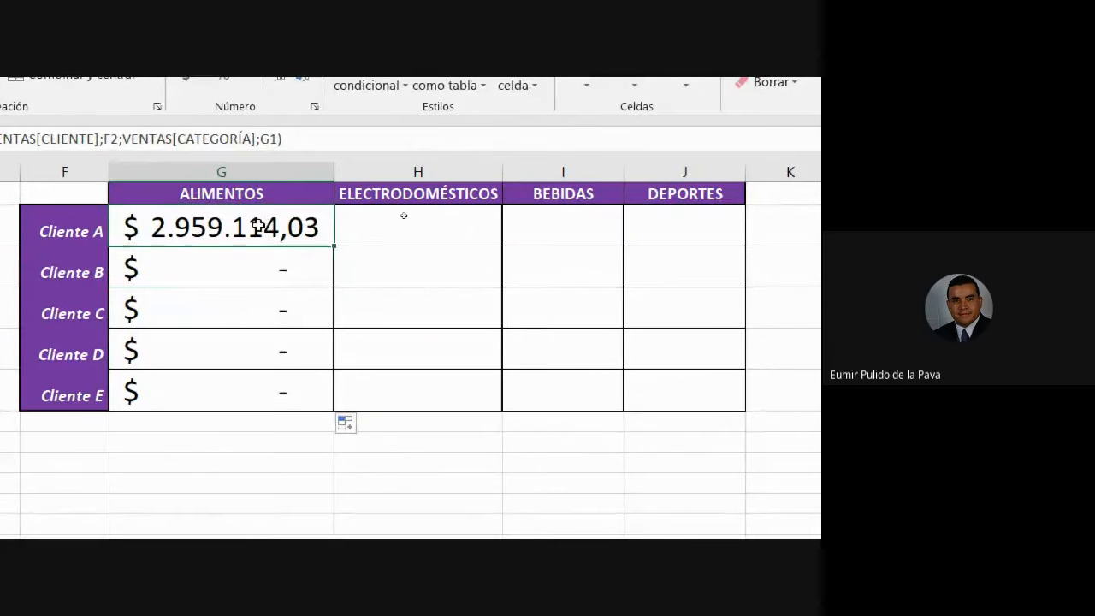
double_click(257, 226)
left_click(434, 266)
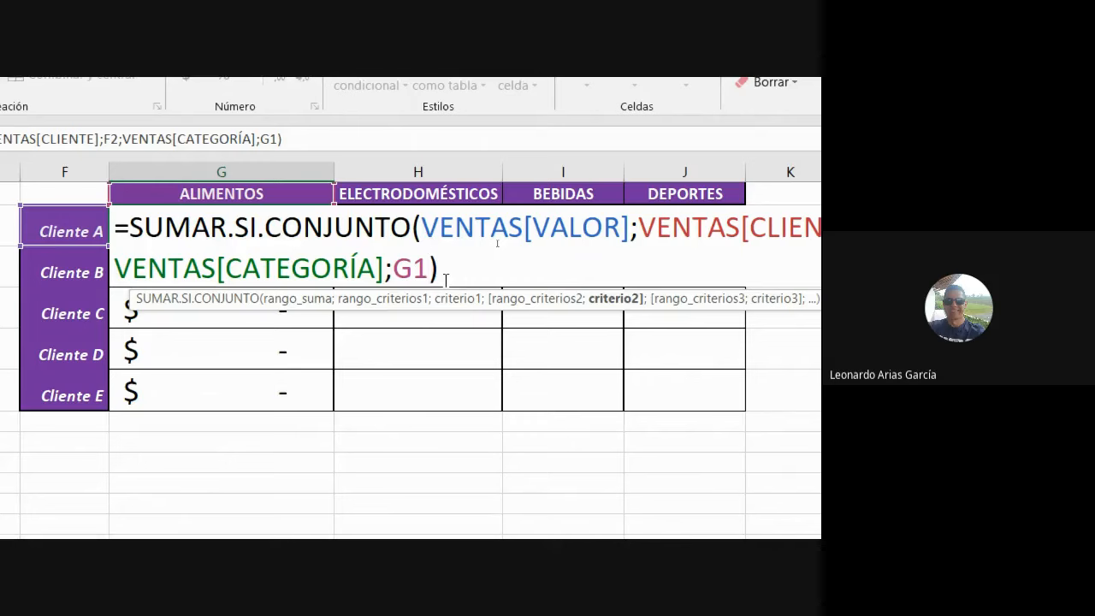
key("Return")
double_click(281, 274)
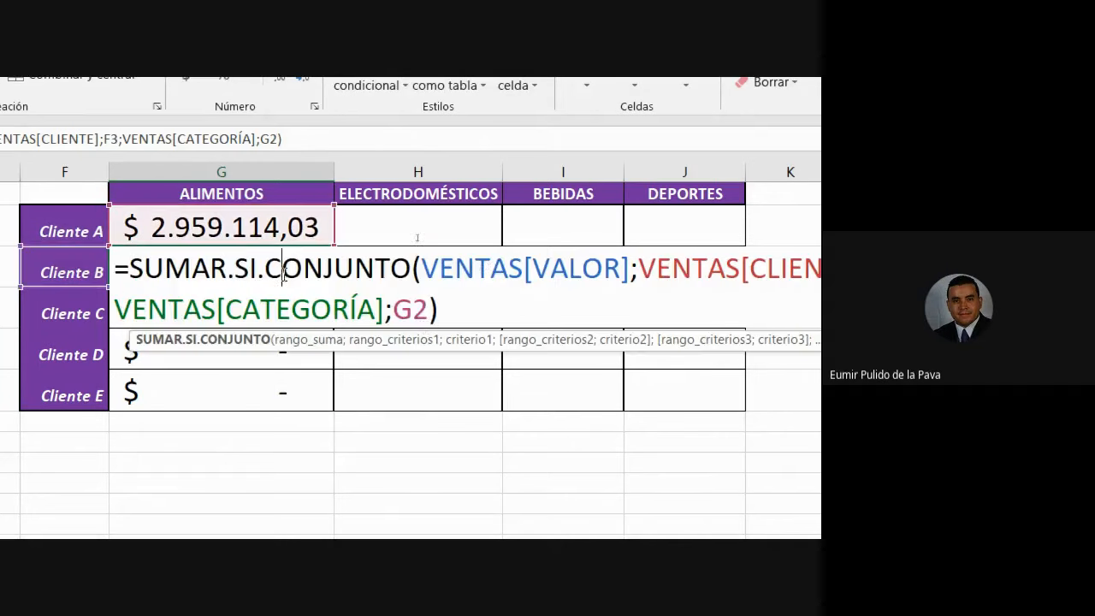
double_click(400, 310)
key("Escape")
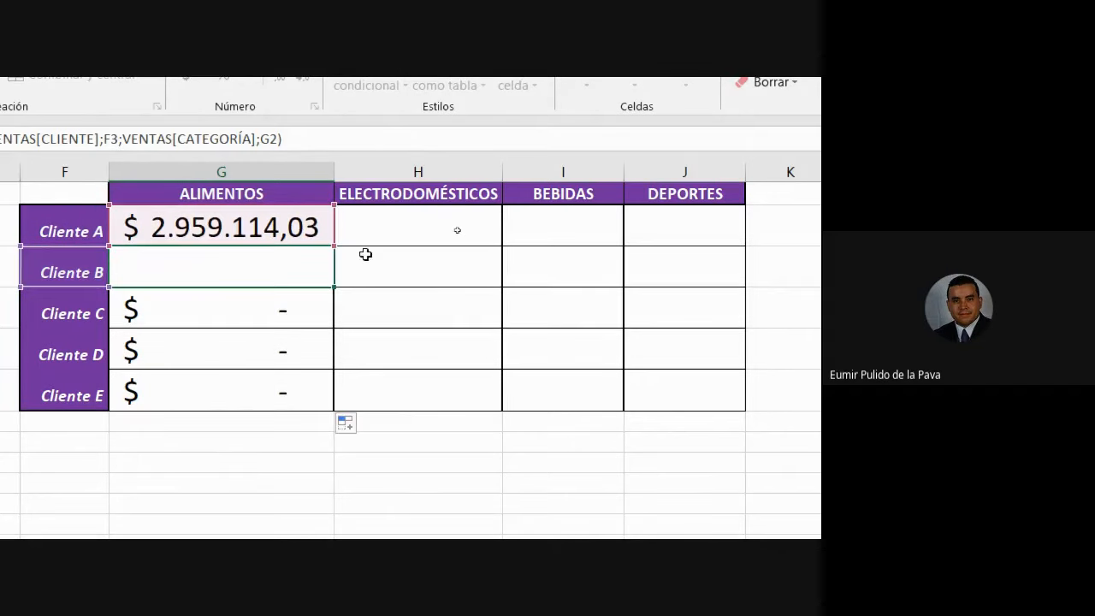
Check Cliente C's and Cliente E's formulas; Cliente C's category reference has shifted to G3.
double_click(313, 233)
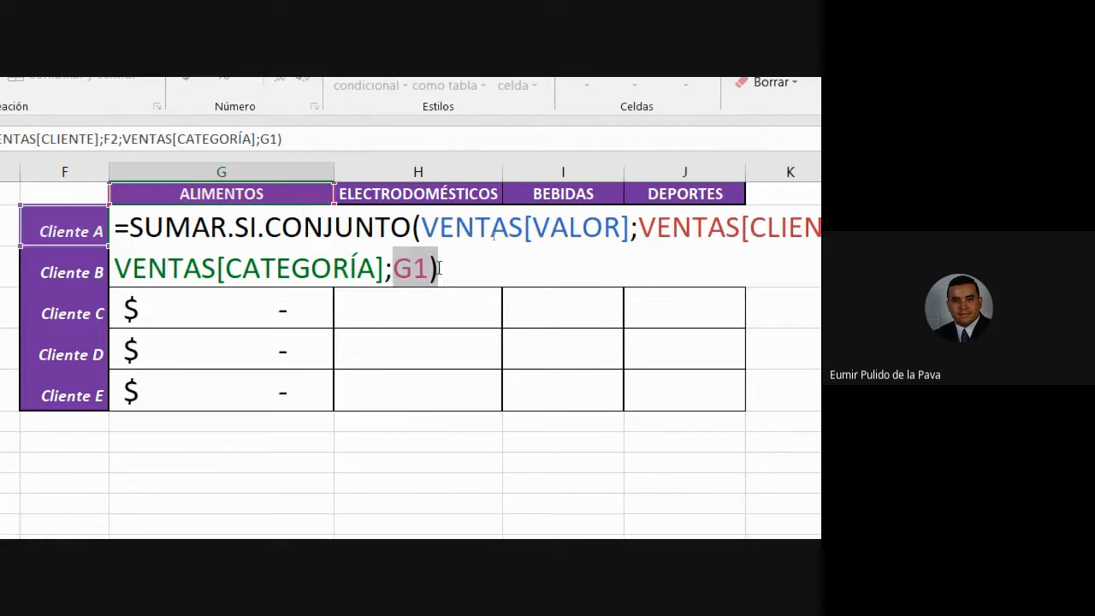
left_click(269, 311)
double_click(269, 312)
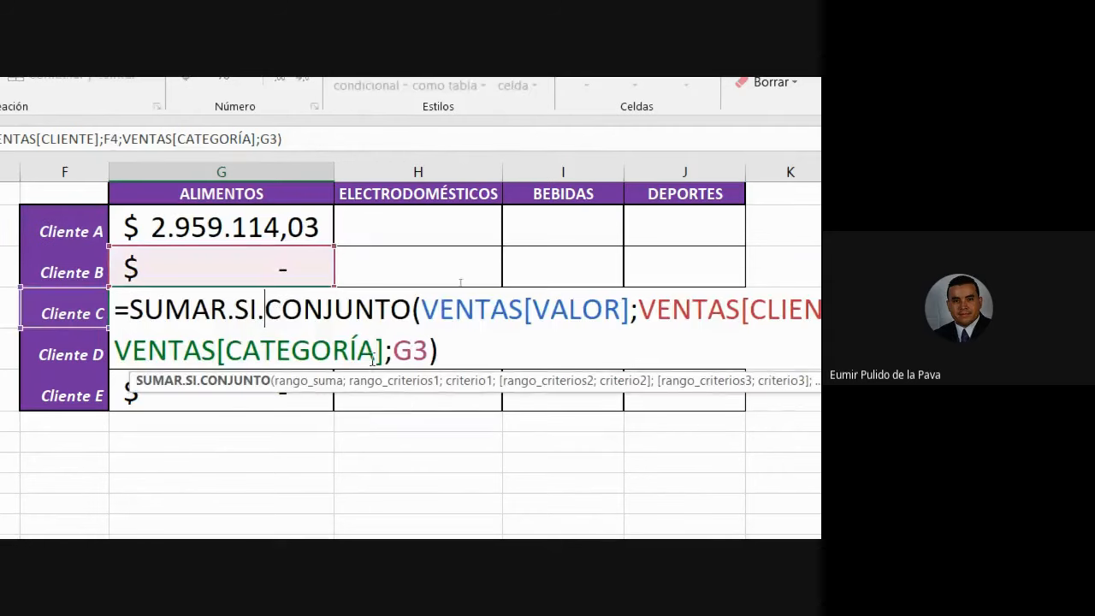
double_click(409, 351)
key("Escape")
left_click(278, 374)
double_click(278, 374)
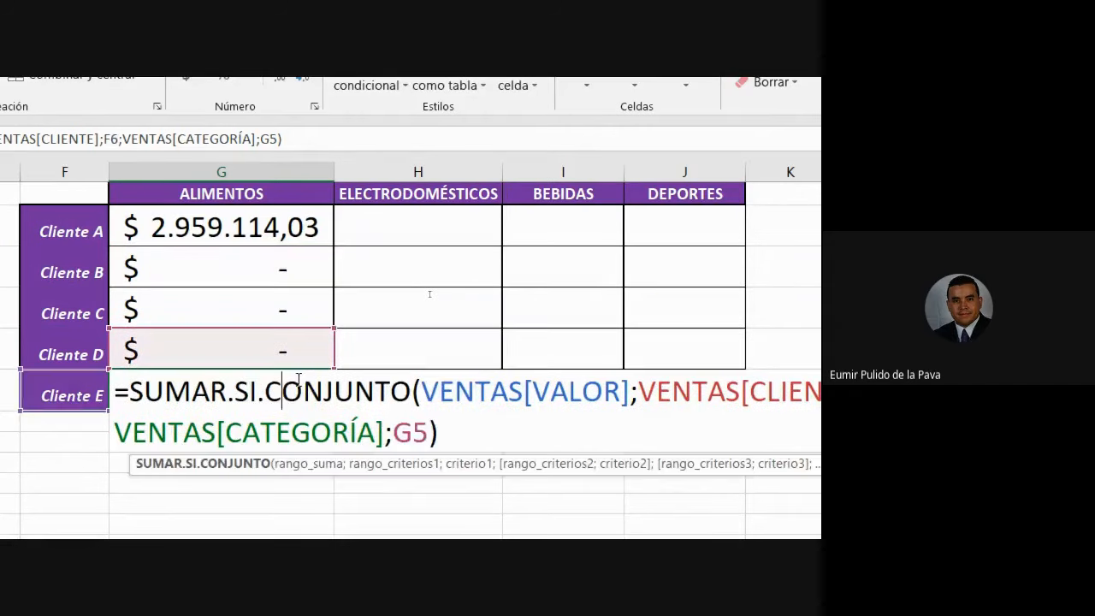
key("Escape")
Put Cliente A's Alimentos formula into edit mode with the cursor at its G1 reference.
left_click(278, 224)
double_click(279, 225)
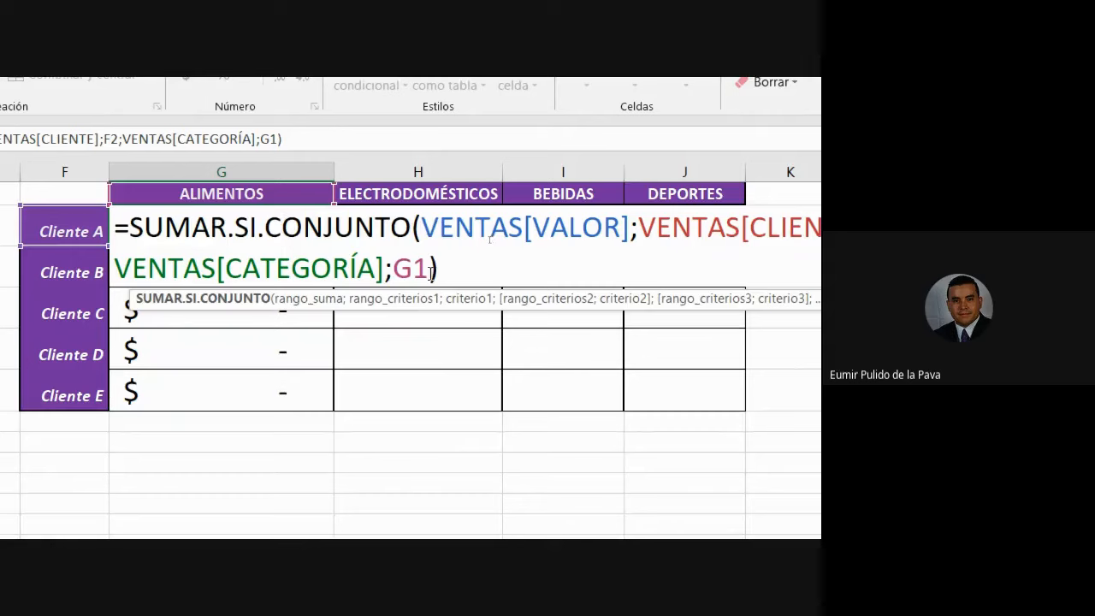
left_click(431, 270)
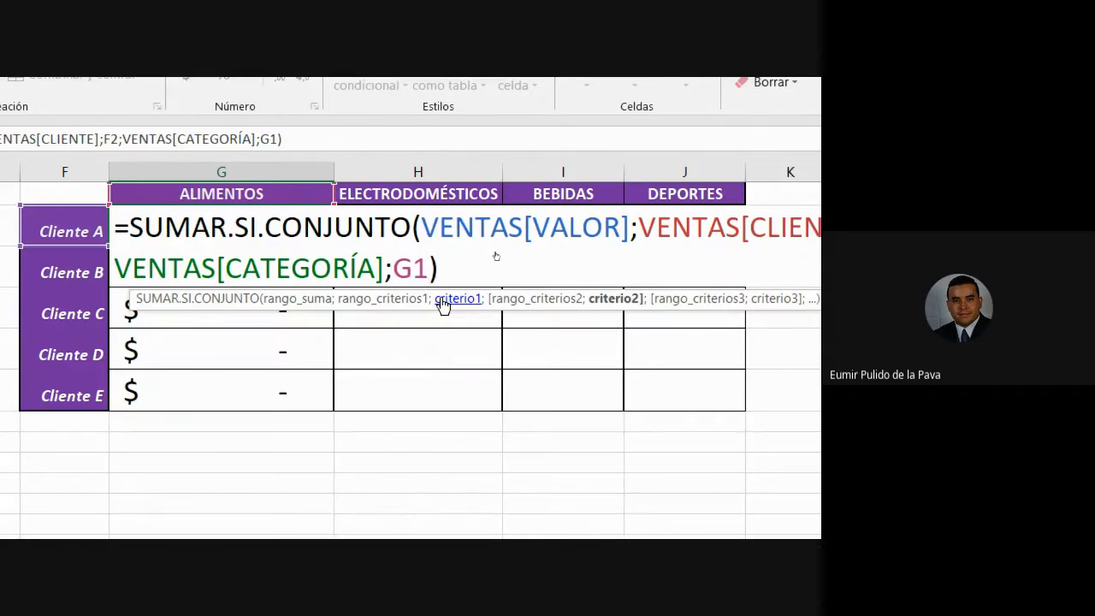
key("F4")
key("F4")
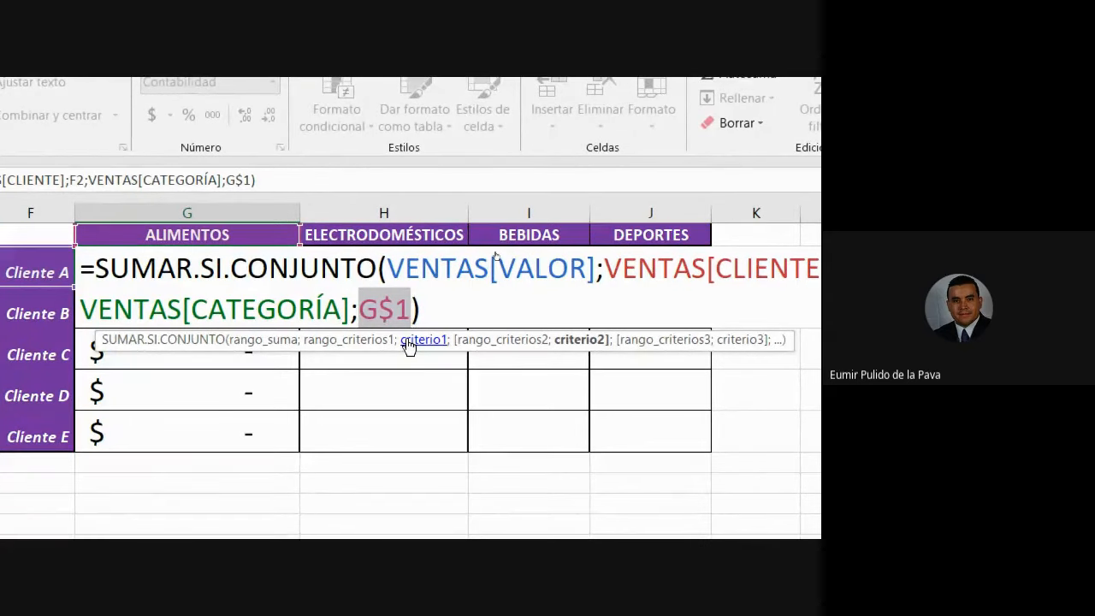
key("Return")
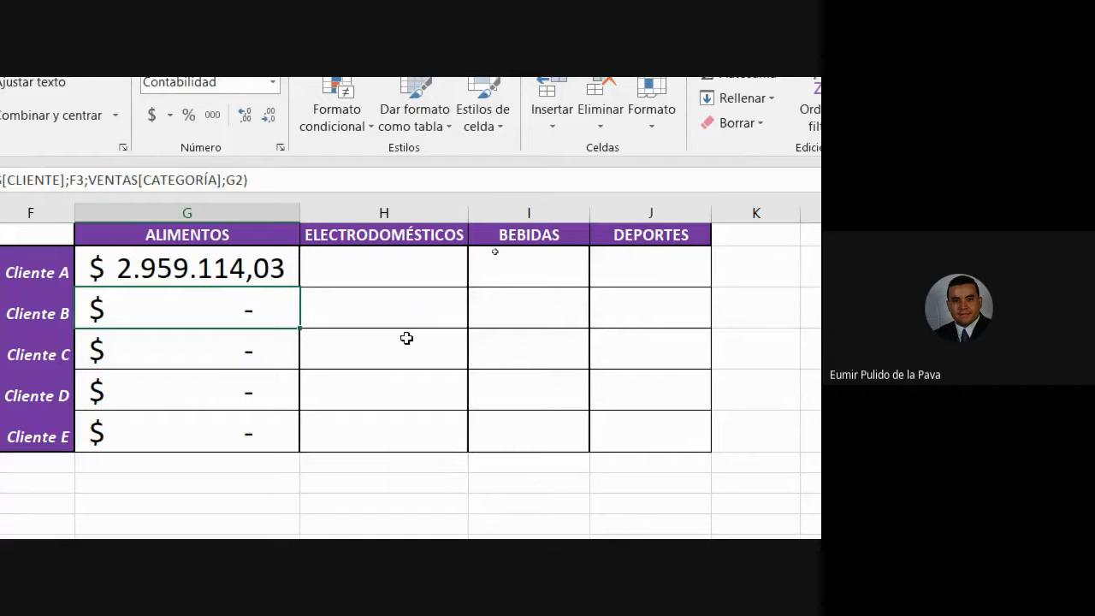
left_click(182, 272)
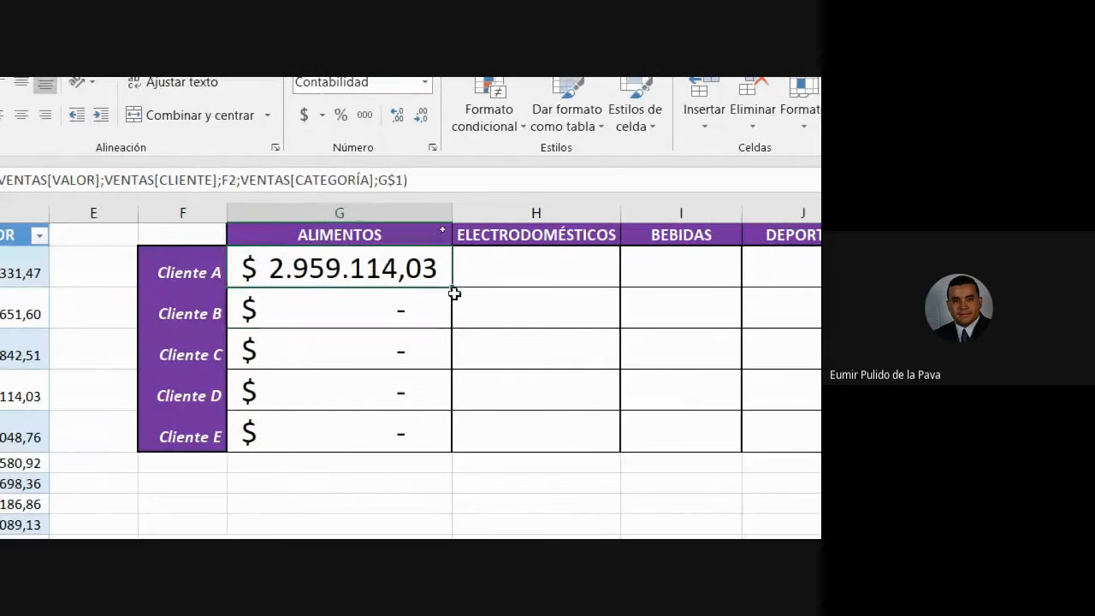
left_click_drag(450, 286, 445, 457)
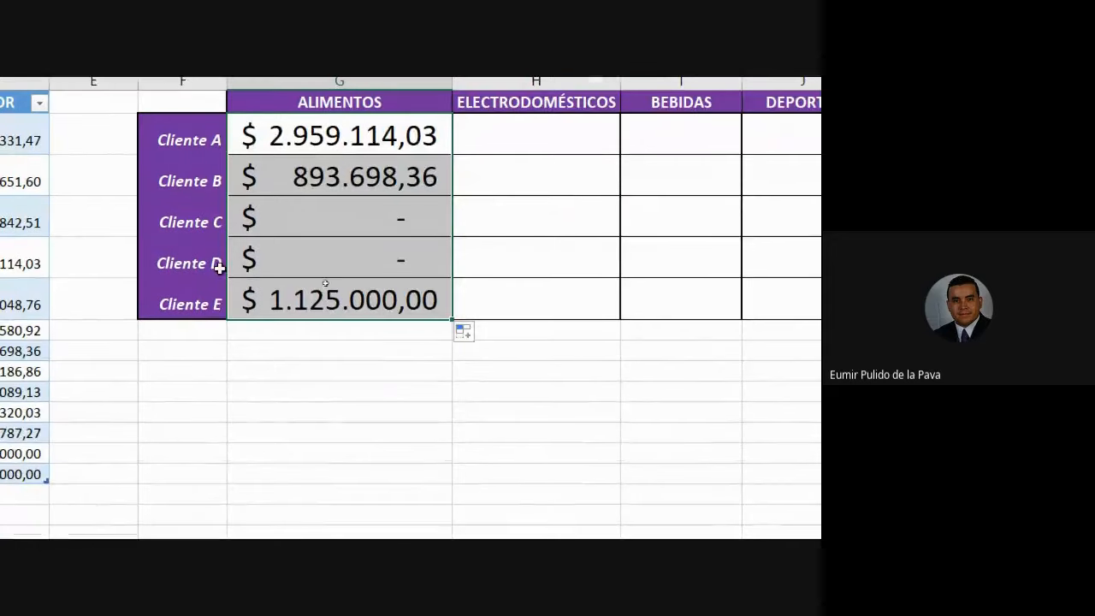
left_click(275, 396)
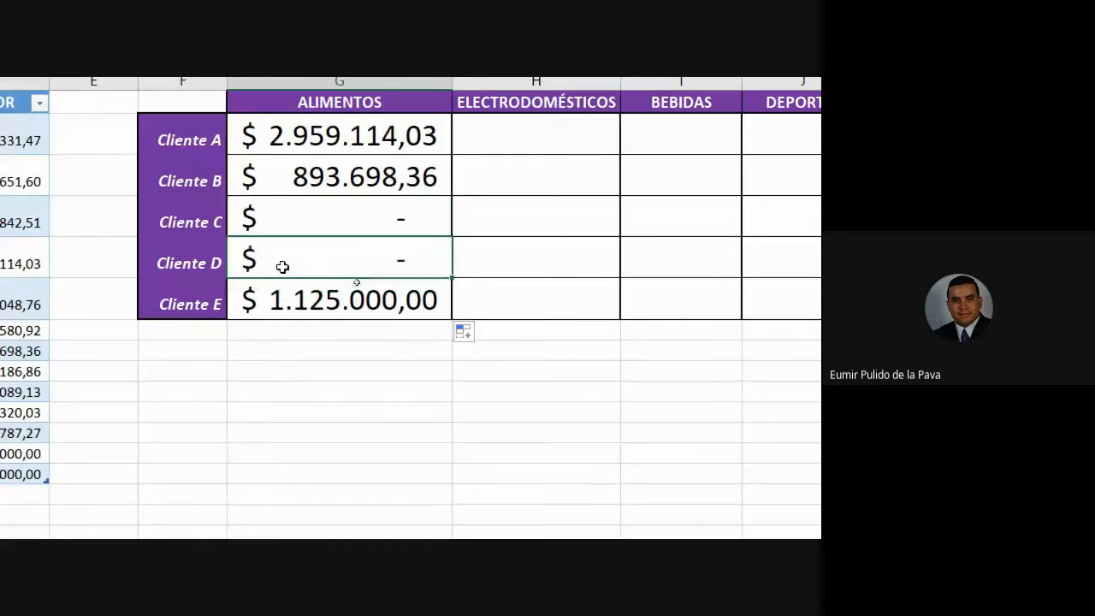
left_click(164, 293)
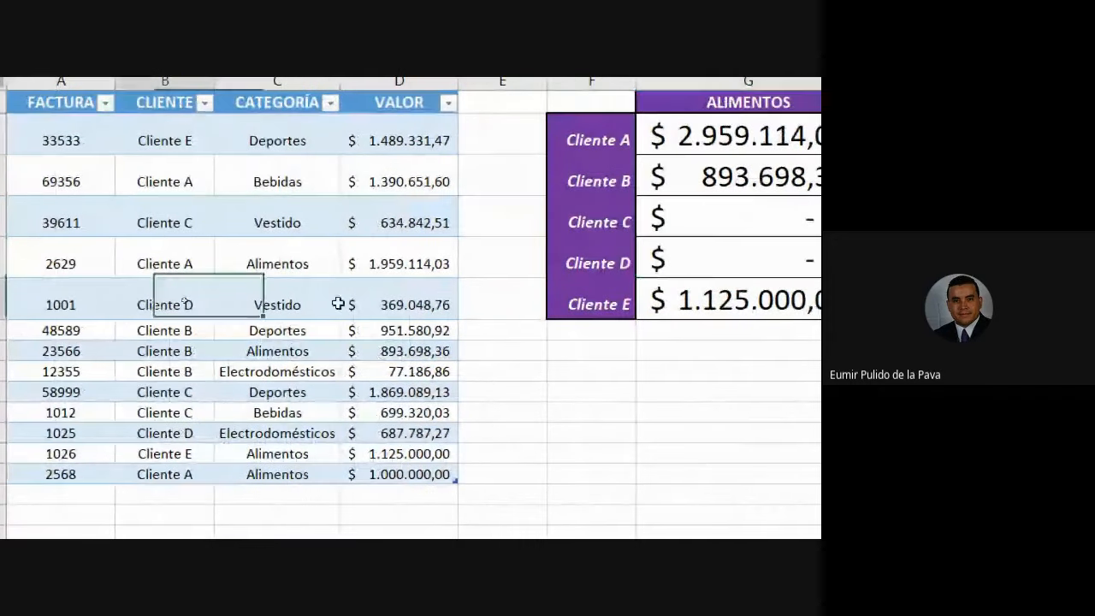
left_click_drag(338, 304, 379, 306)
left_click(171, 434)
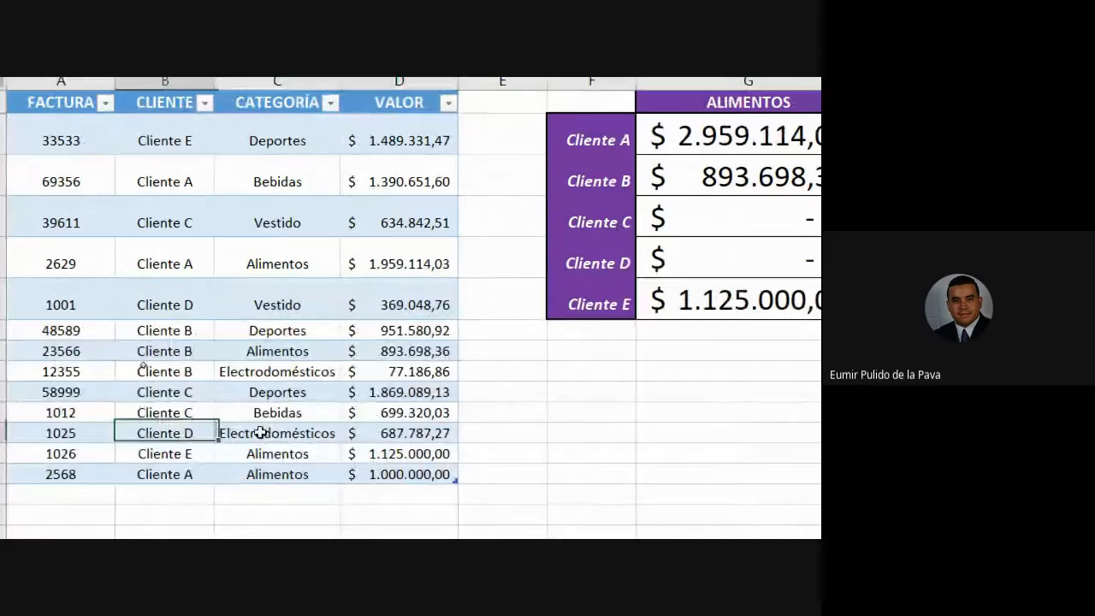
left_click_drag(260, 433, 403, 432)
scroll(774, 419, "right", 3)
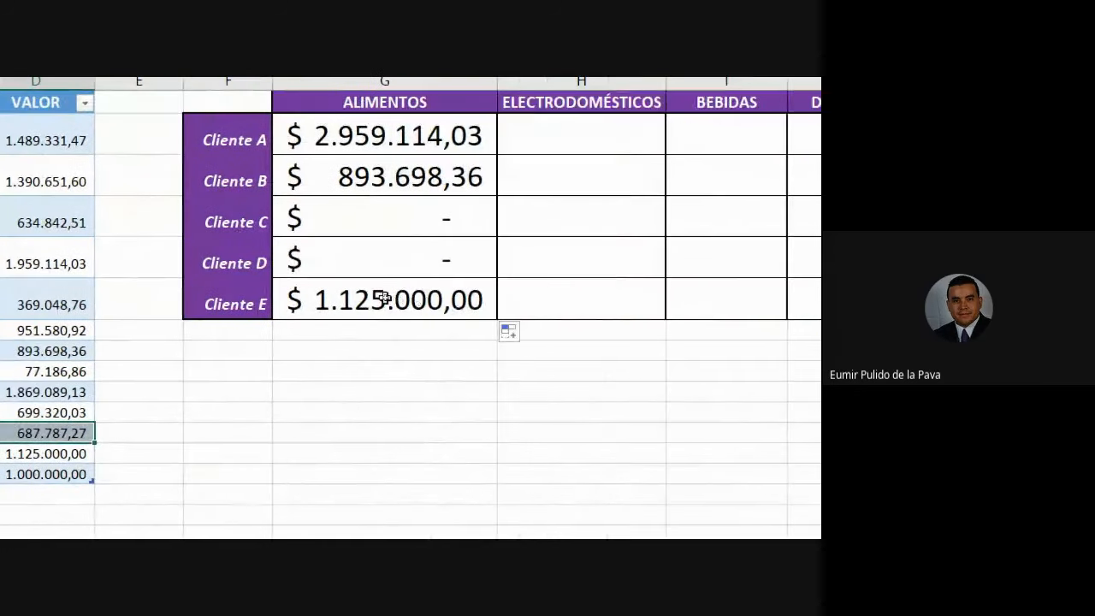
left_click(384, 301)
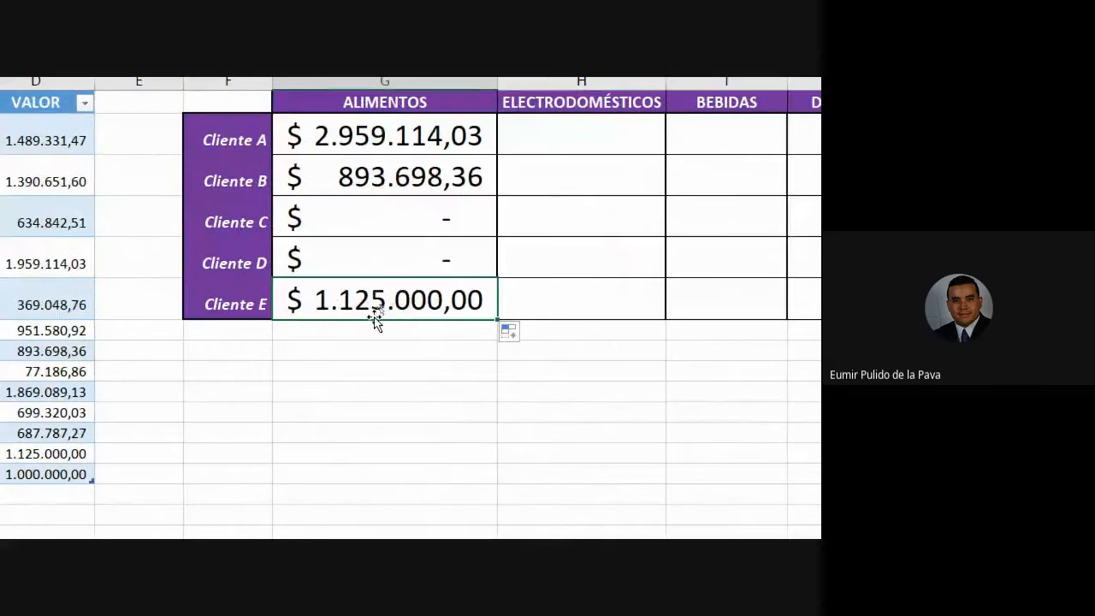
scroll(373, 318, "left", 3)
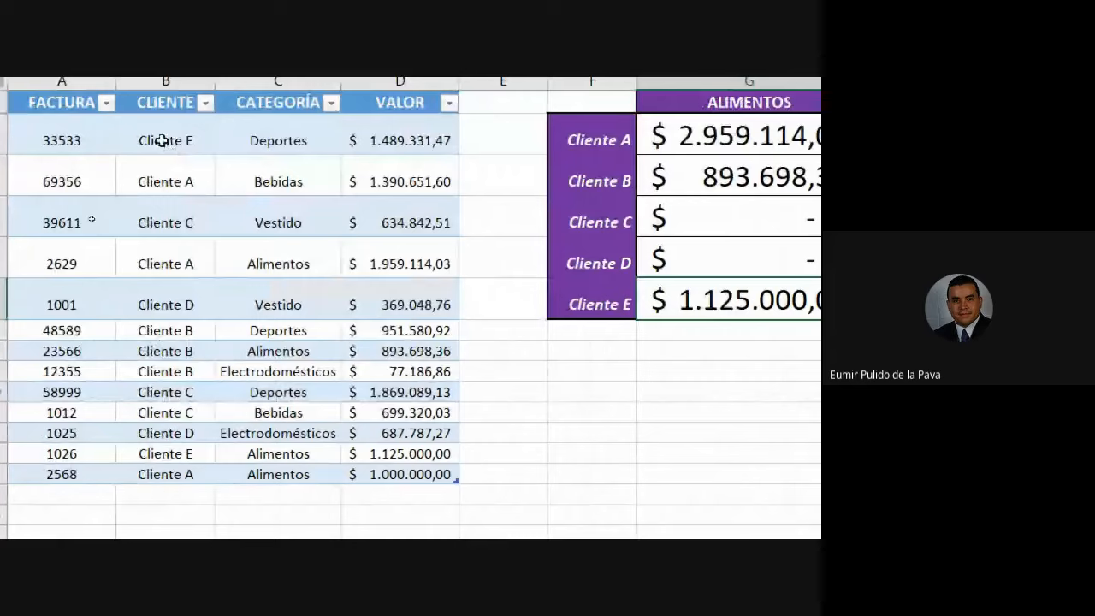
left_click_drag(154, 140, 351, 140)
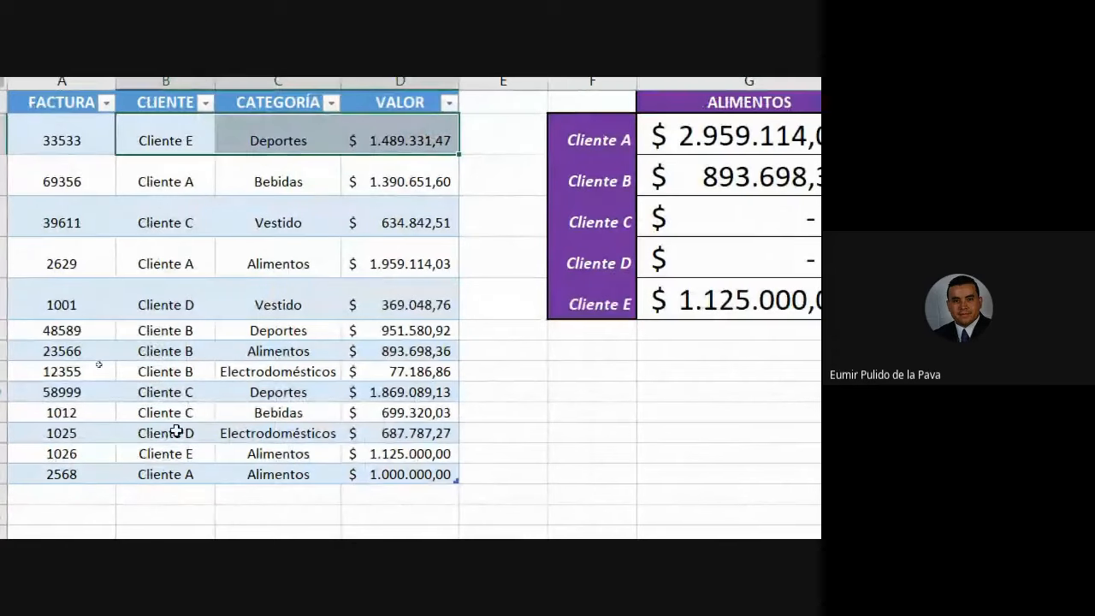
left_click_drag(172, 454, 396, 454)
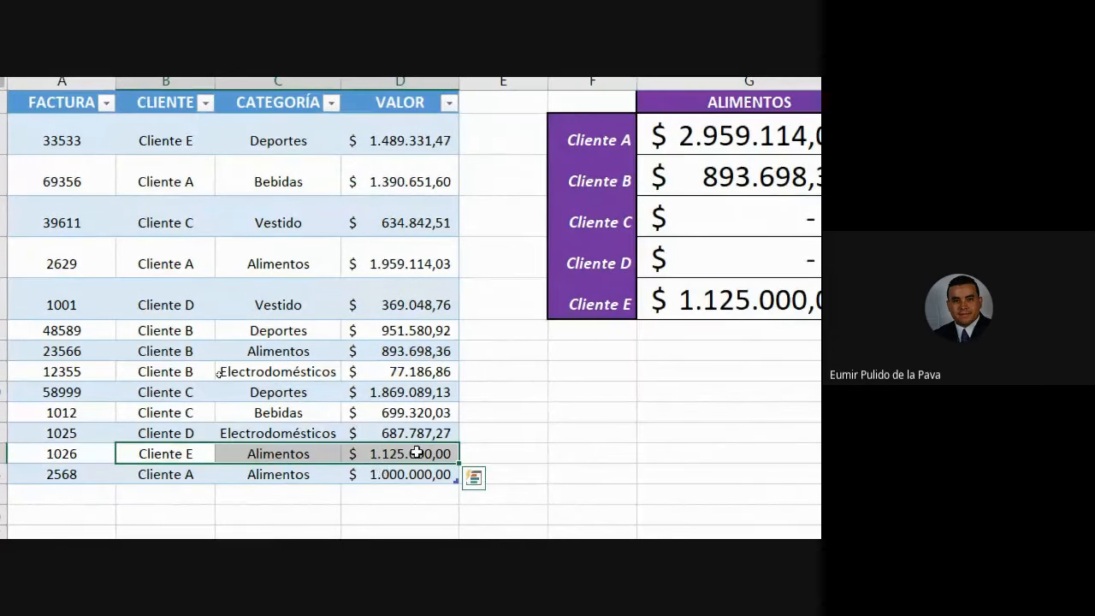
scroll(415, 453, "right", 3)
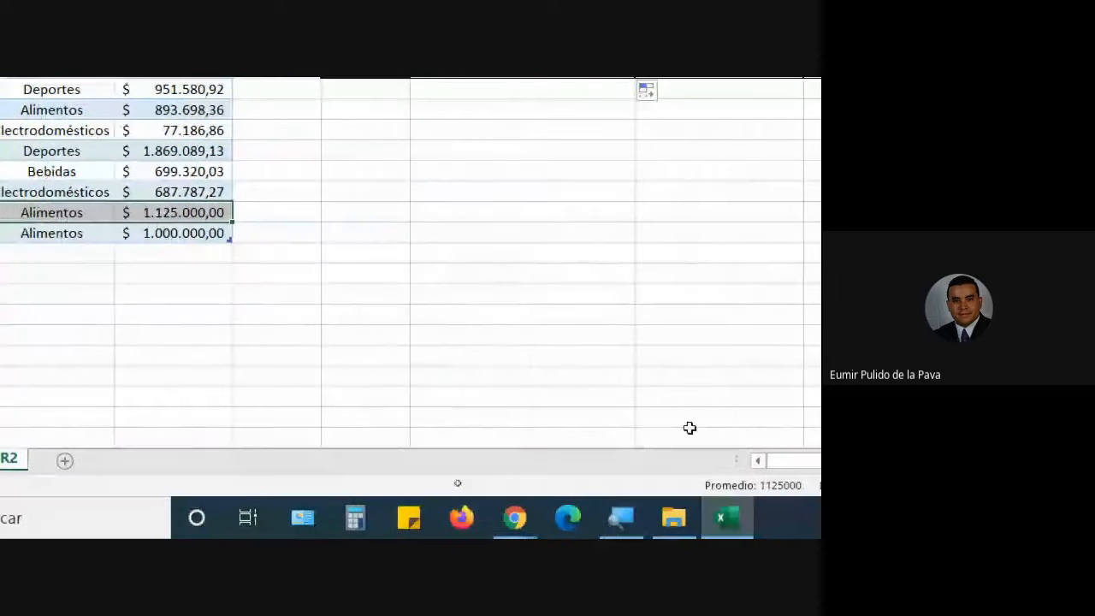
left_click(621, 518)
left_click(278, 287)
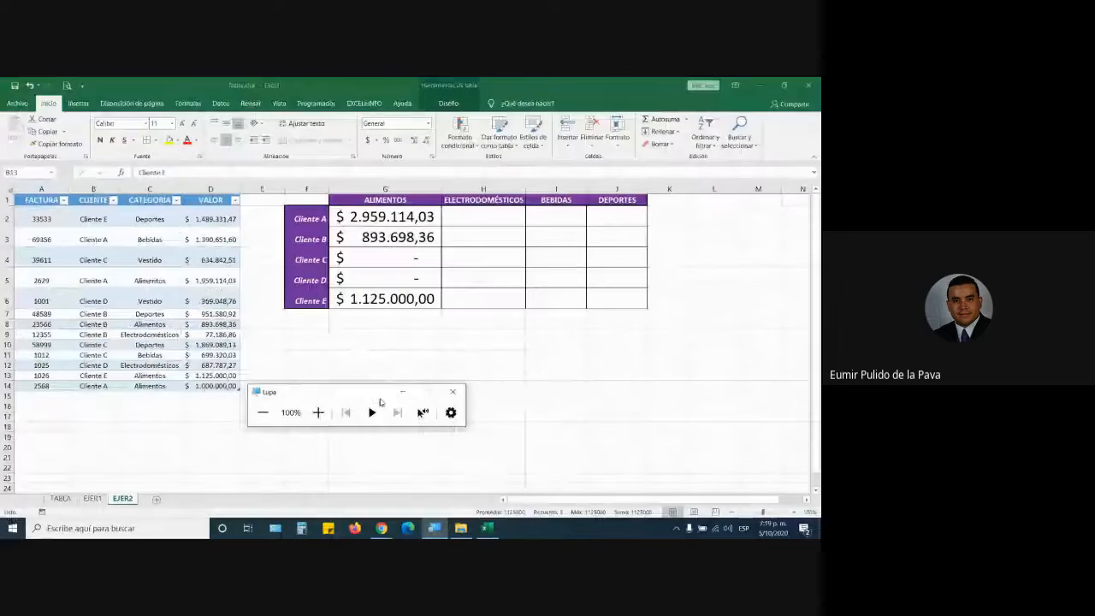
left_click(402, 391)
Add a table row with a new invoice number for Cliente C, Alimentos, value 500.000,00.
left_click(57, 395)
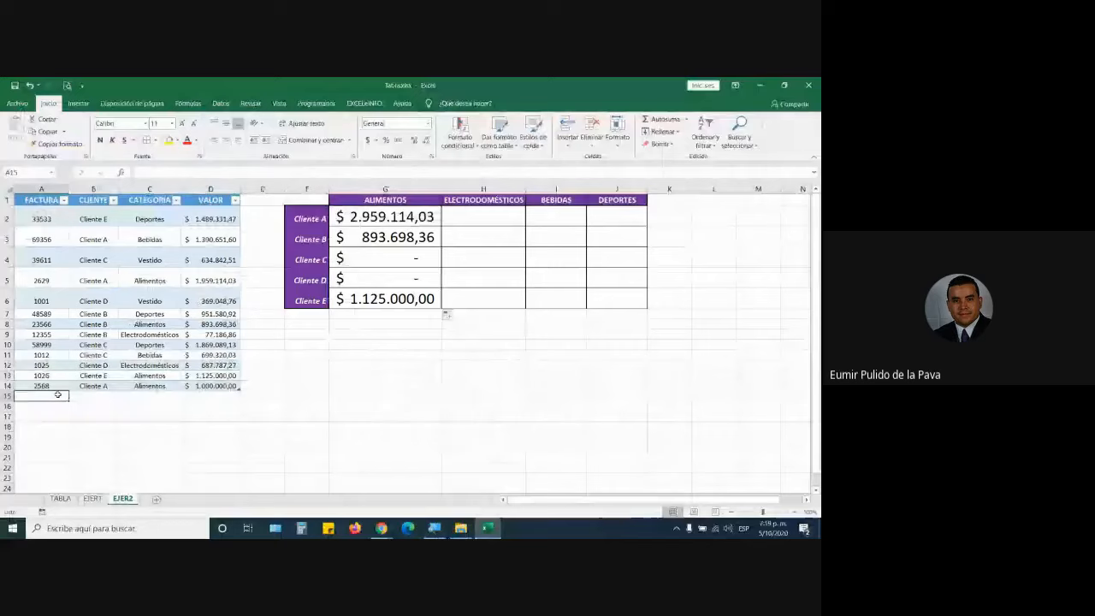
type("9798799")
key("Tab")
type("C")
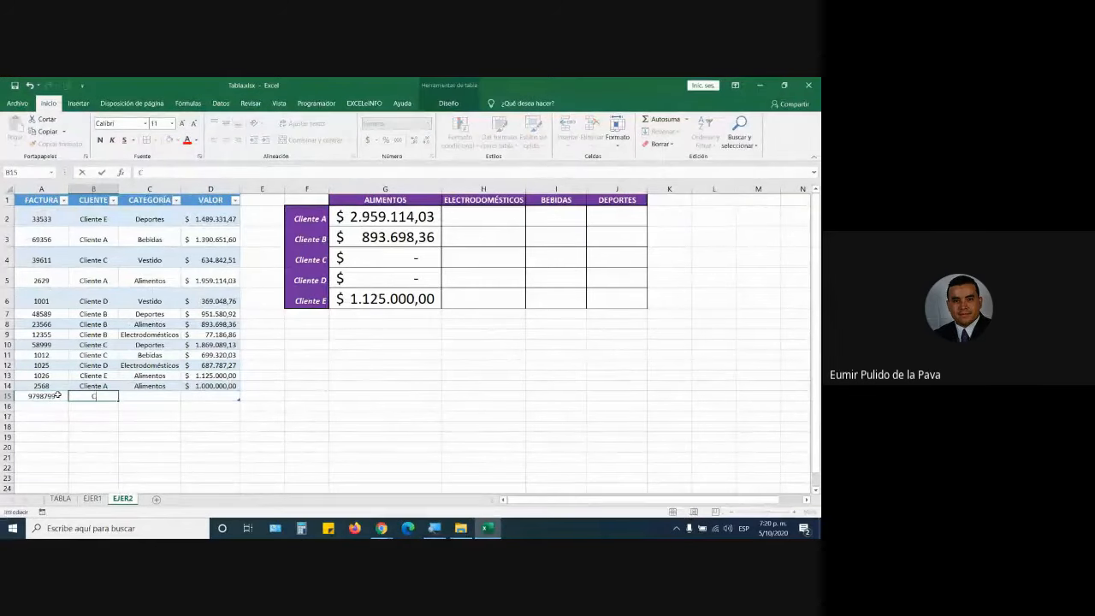
type("liente C")
key("Tab")
type("Alimen")
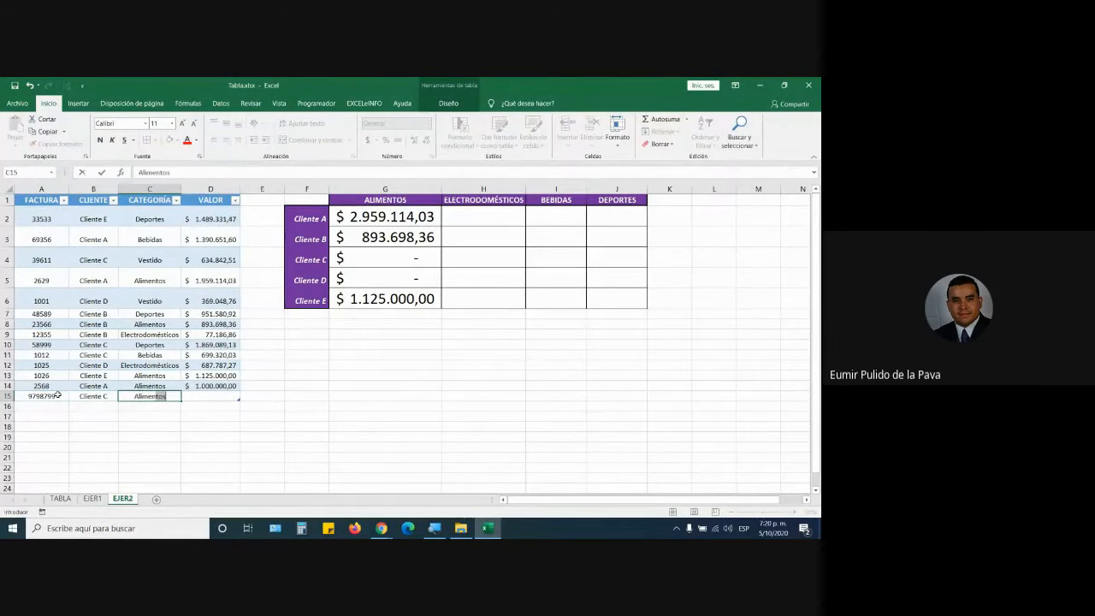
type("o")
type("t")
key("Tab")
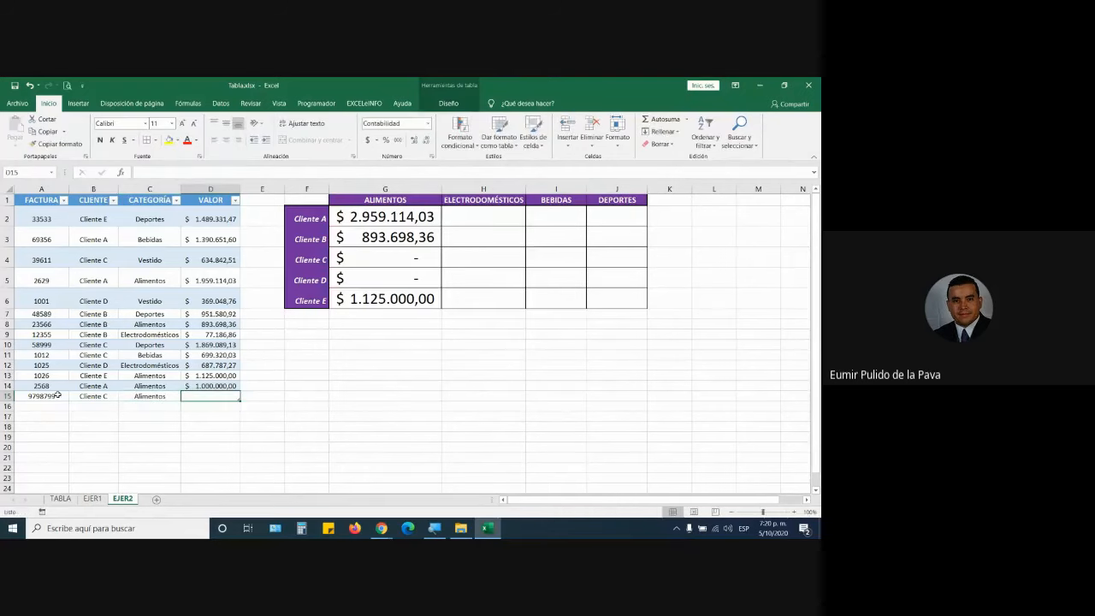
type("500000")
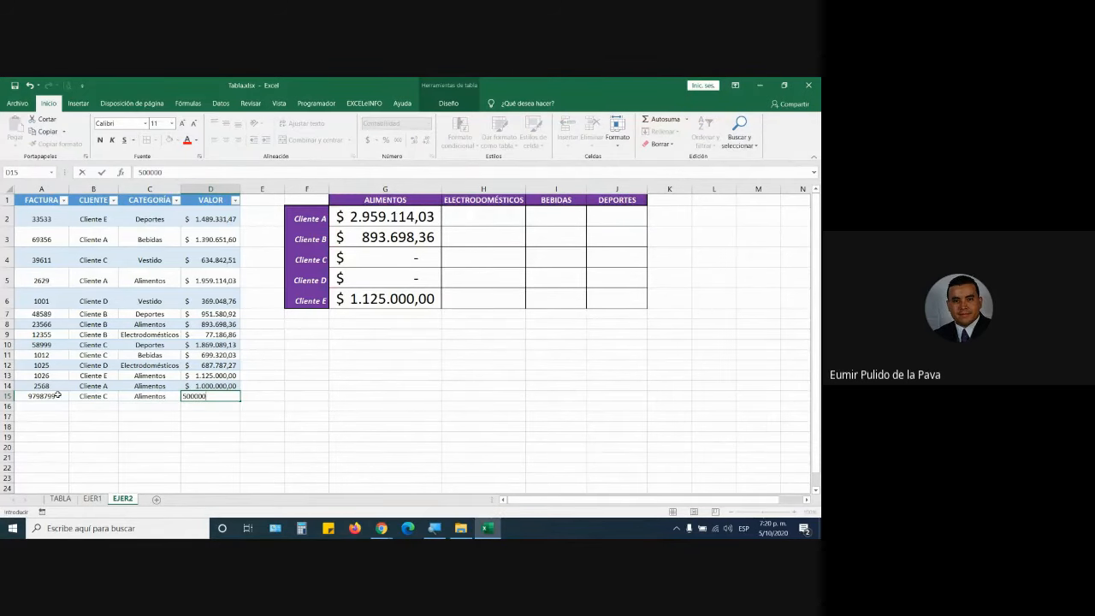
key("Return")
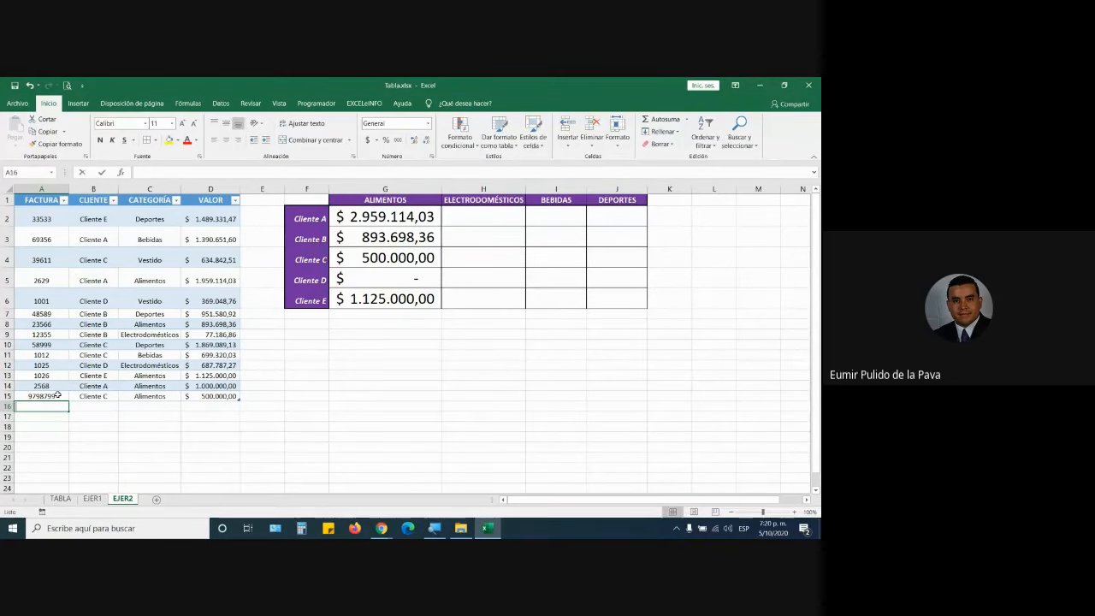
Add a row for Cliente A, Alimentos, 350.000,00, raising its total to $ 3.309.114,03.
type("56456465")
key("Tab")
type("Clien")
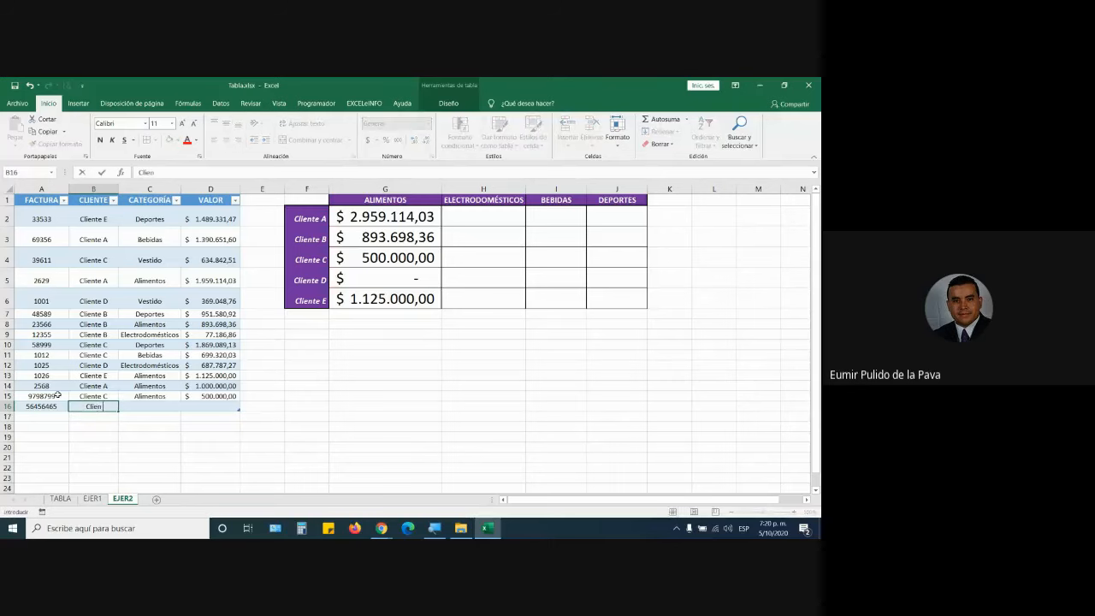
type("te A")
key("Tab")
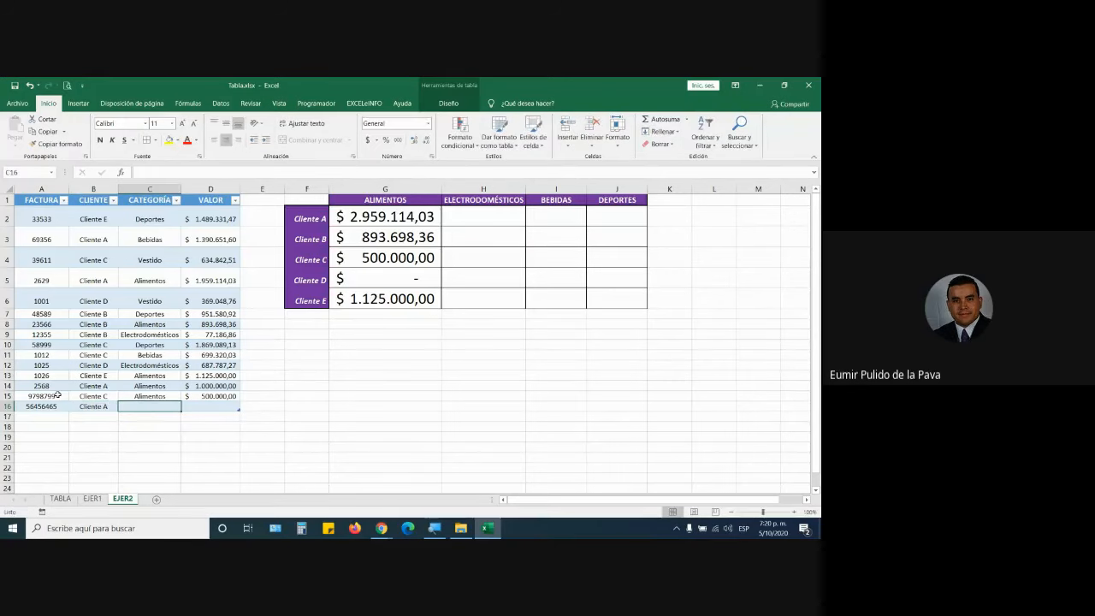
type("Alimentos")
key("Tab")
type("9")
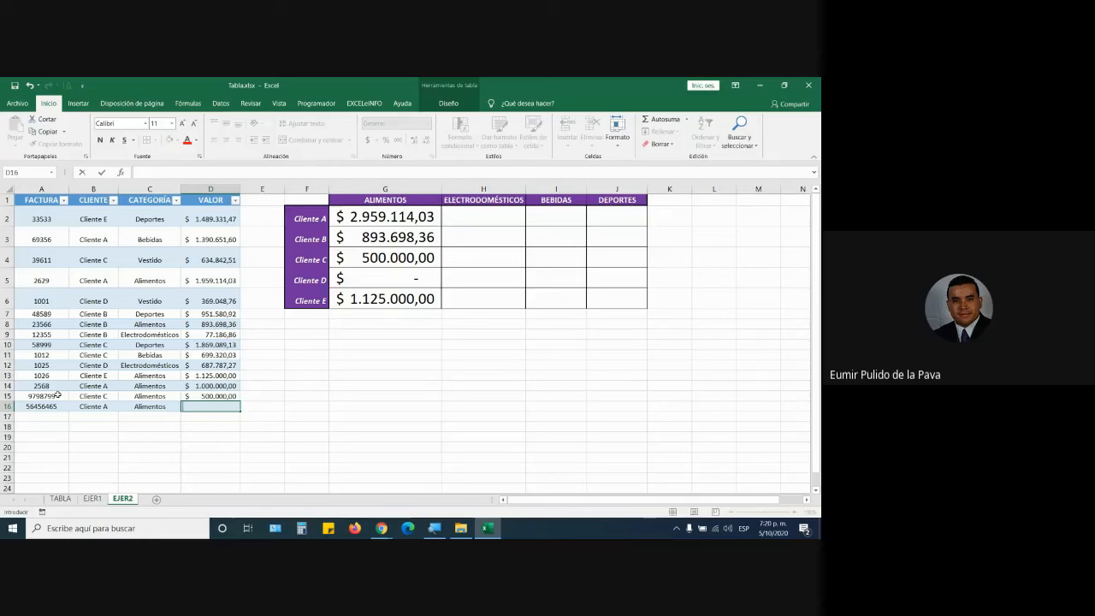
type("350000")
key("Return")
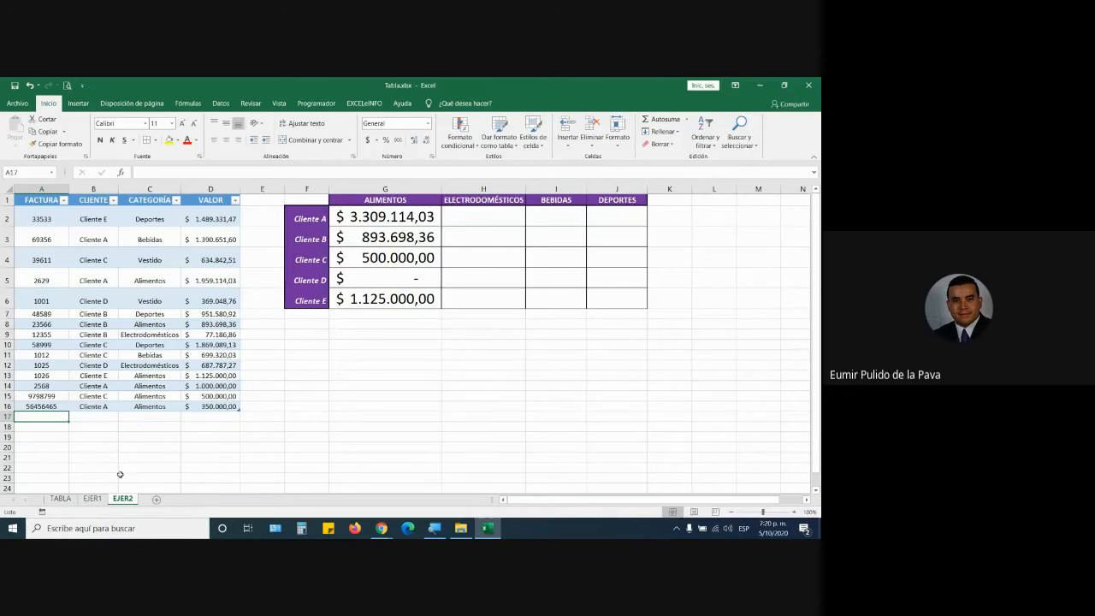
mouse_move(381, 527)
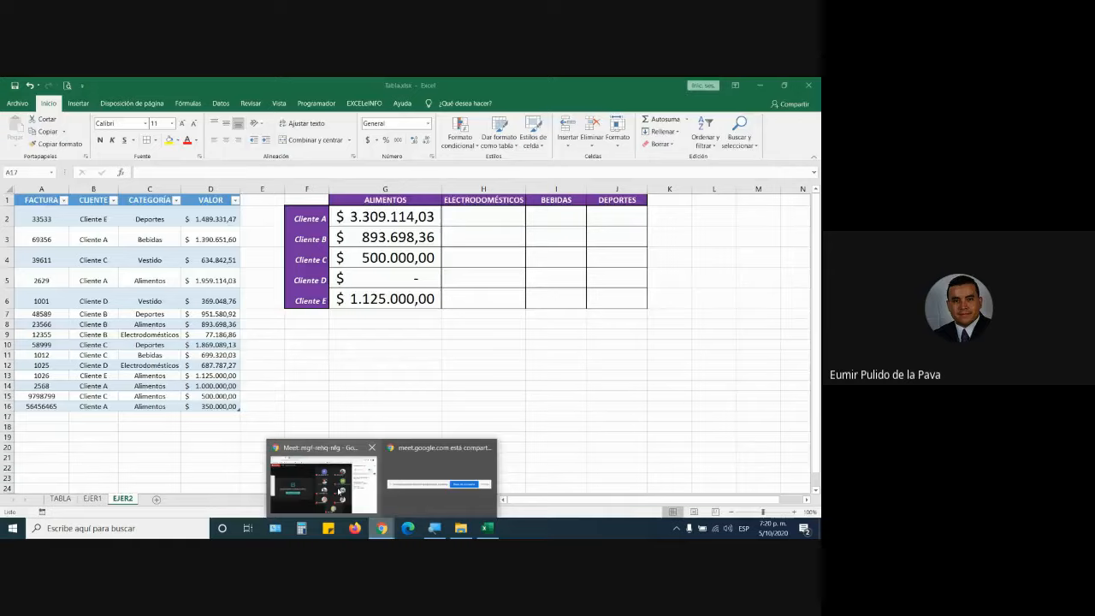
left_click(340, 491)
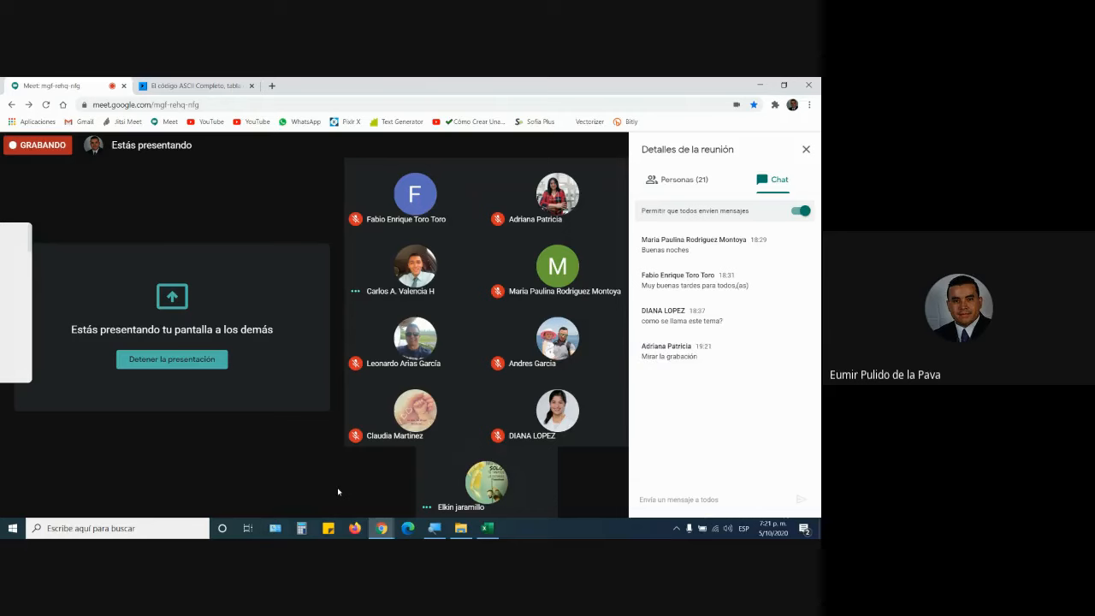
key("alt+Tab")
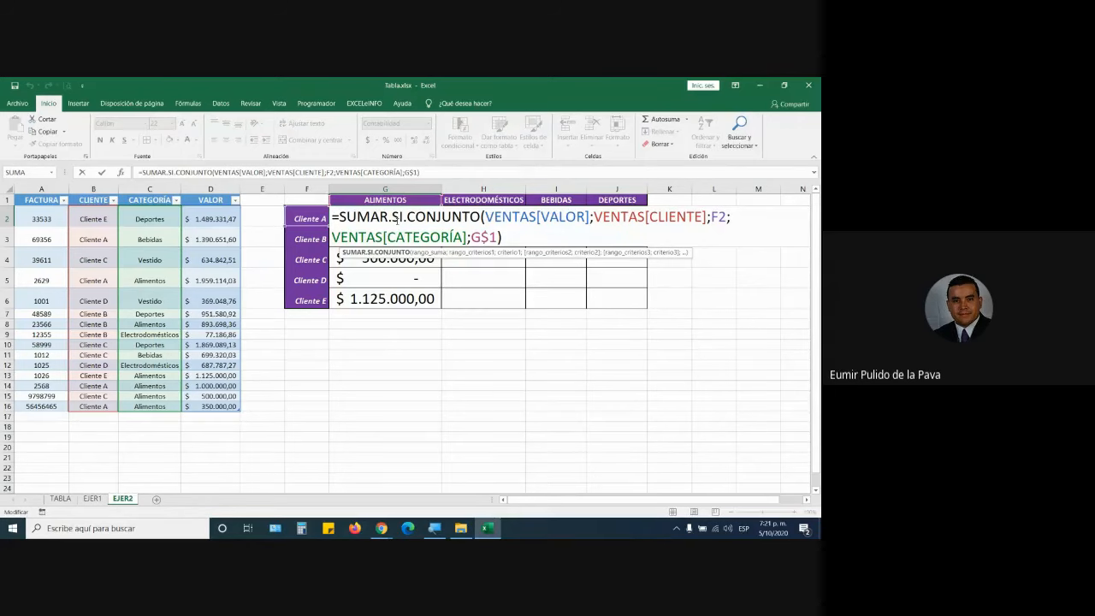
Commit Cliente A's Alimentos formula and copy it across to the DEPORTES column.
key("Return")
left_click(396, 218)
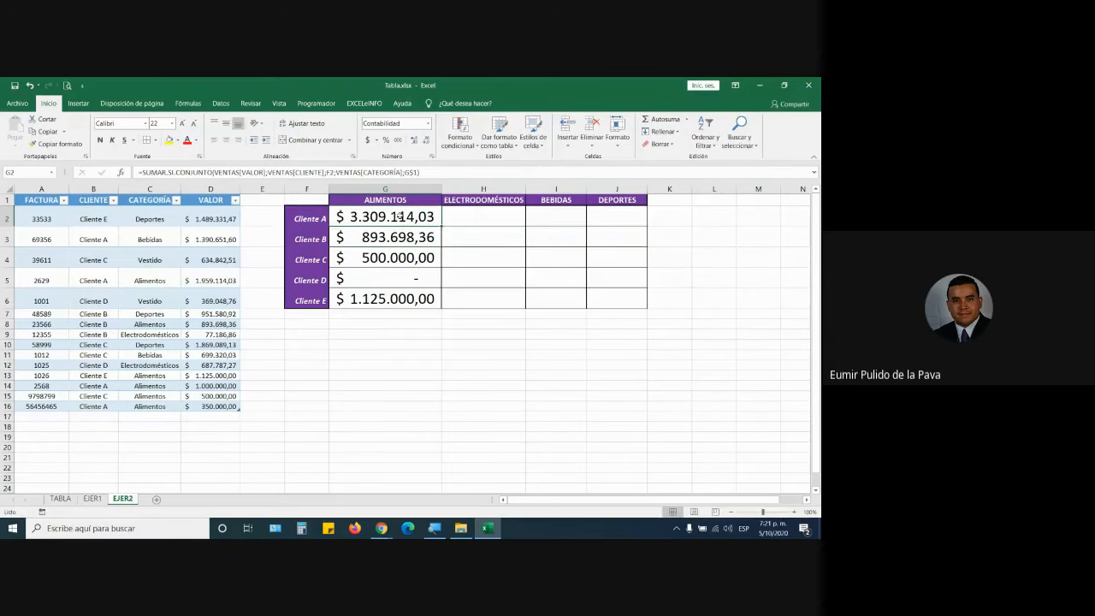
left_click_drag(441, 224, 627, 225)
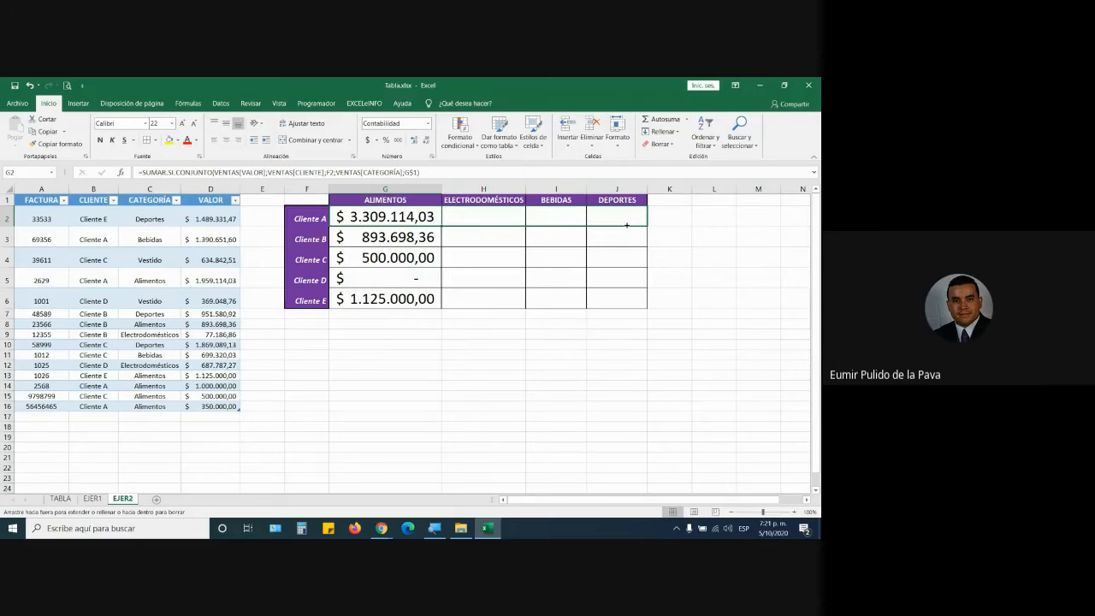
left_click_drag(626, 225, 627, 227)
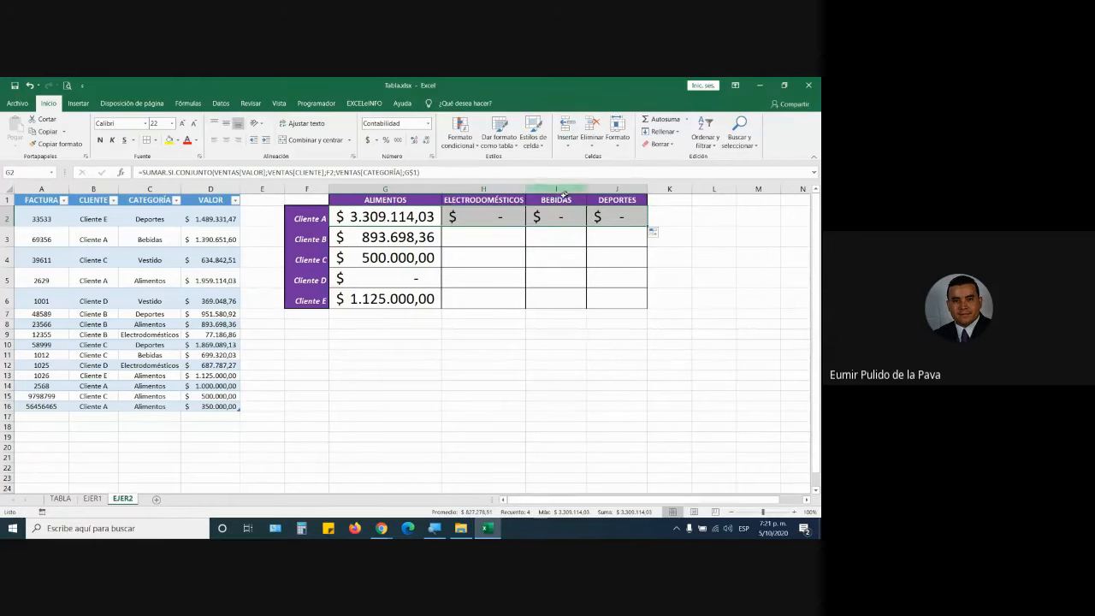
left_click(489, 218)
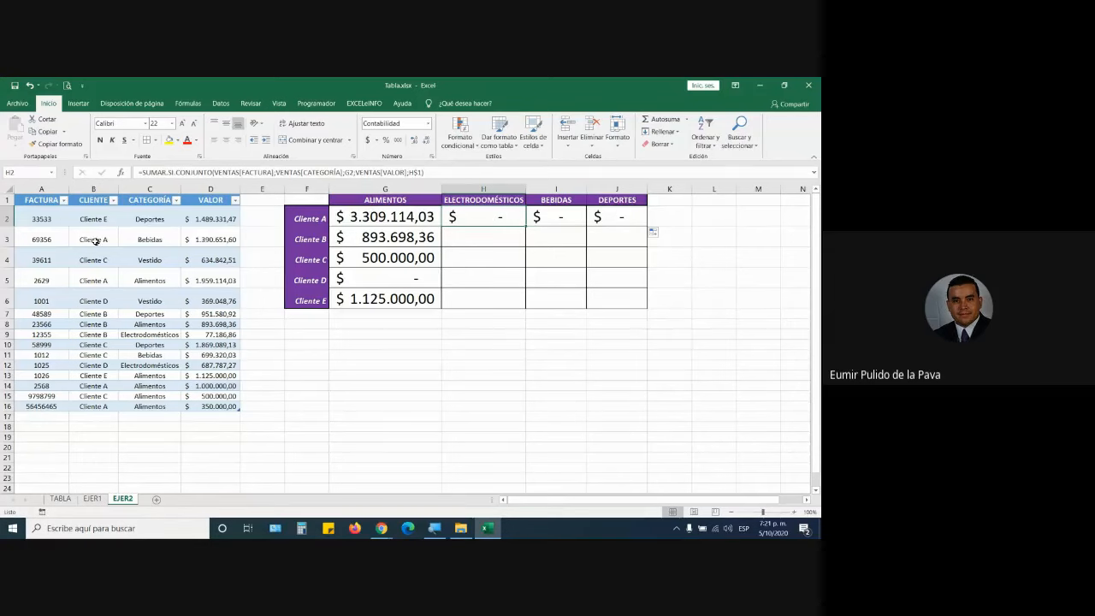
Compare Cliente A's sale rows against the copied ELECTRODOMÉSTICOS and BEBIDAS formulas.
left_click_drag(96, 241, 214, 241)
left_click_drag(94, 280, 219, 281)
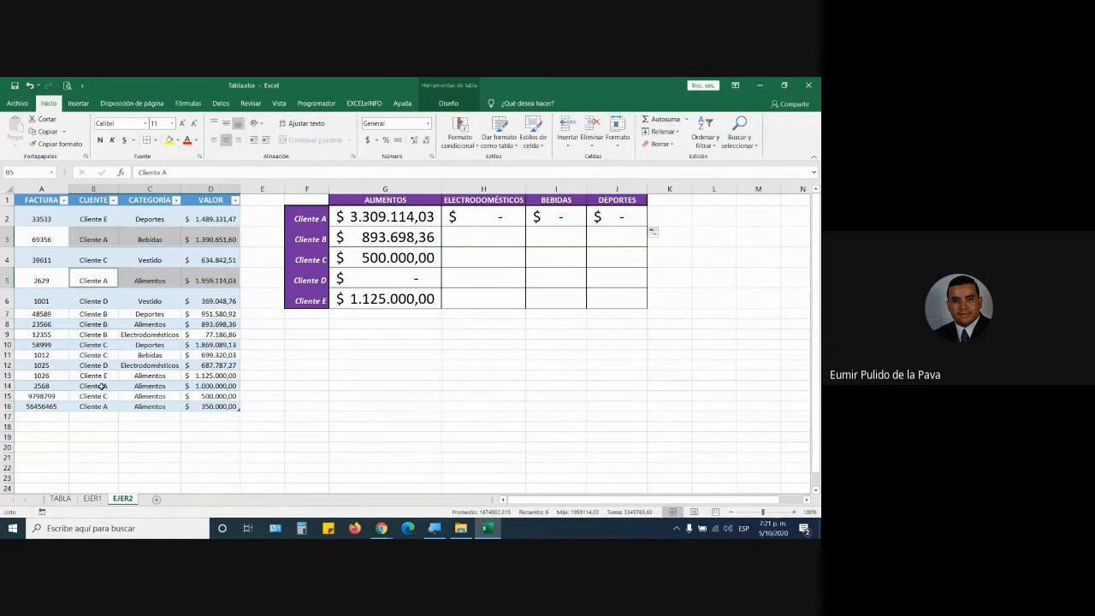
left_click_drag(101, 386, 214, 386)
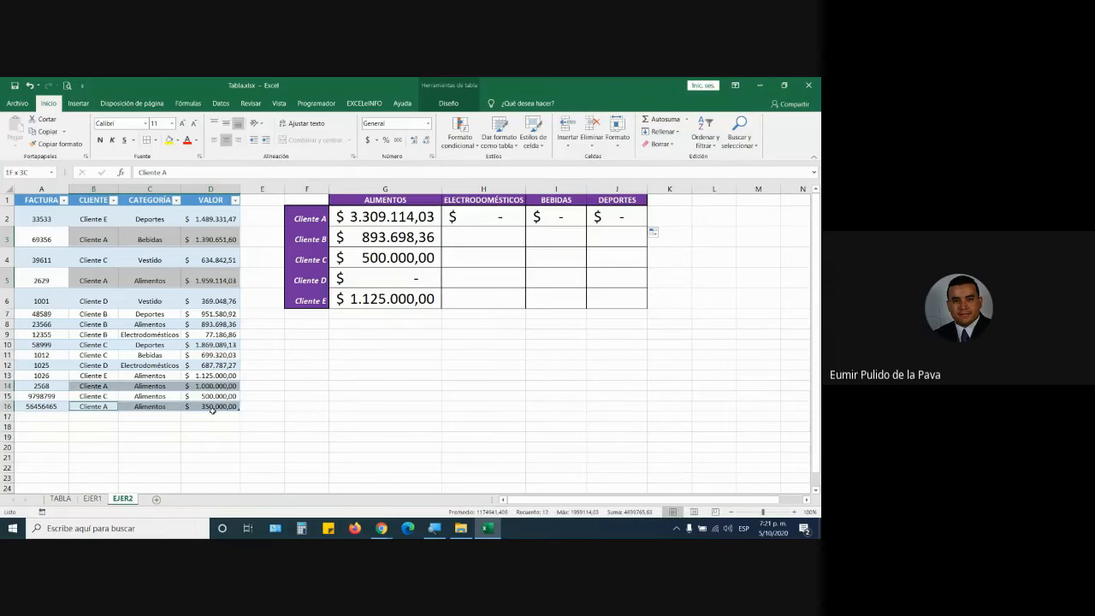
left_click(466, 219)
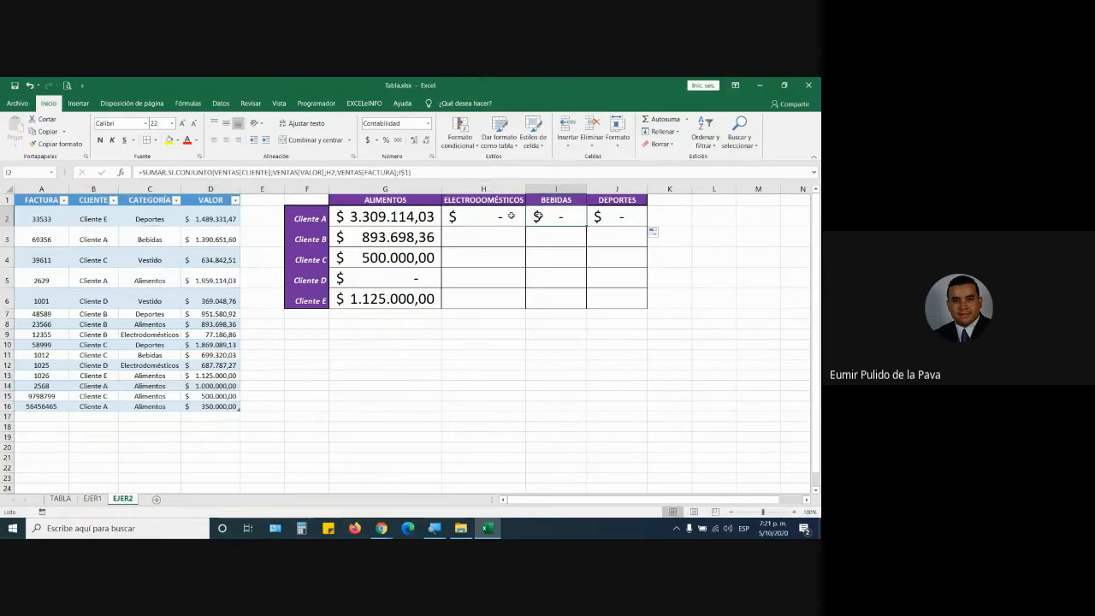
left_click_drag(81, 240, 219, 239)
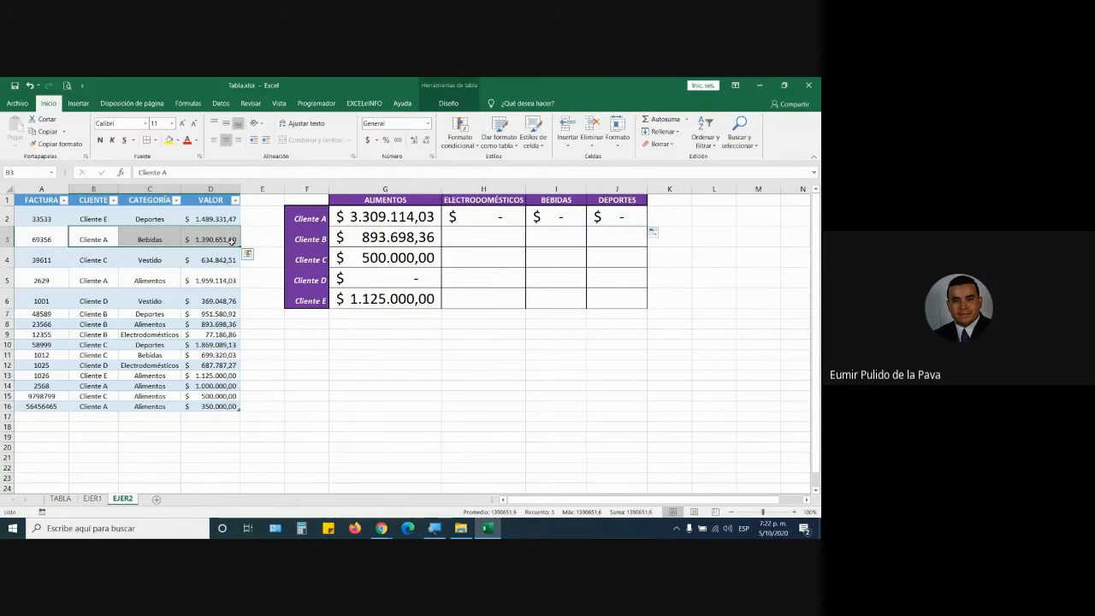
left_click(556, 216)
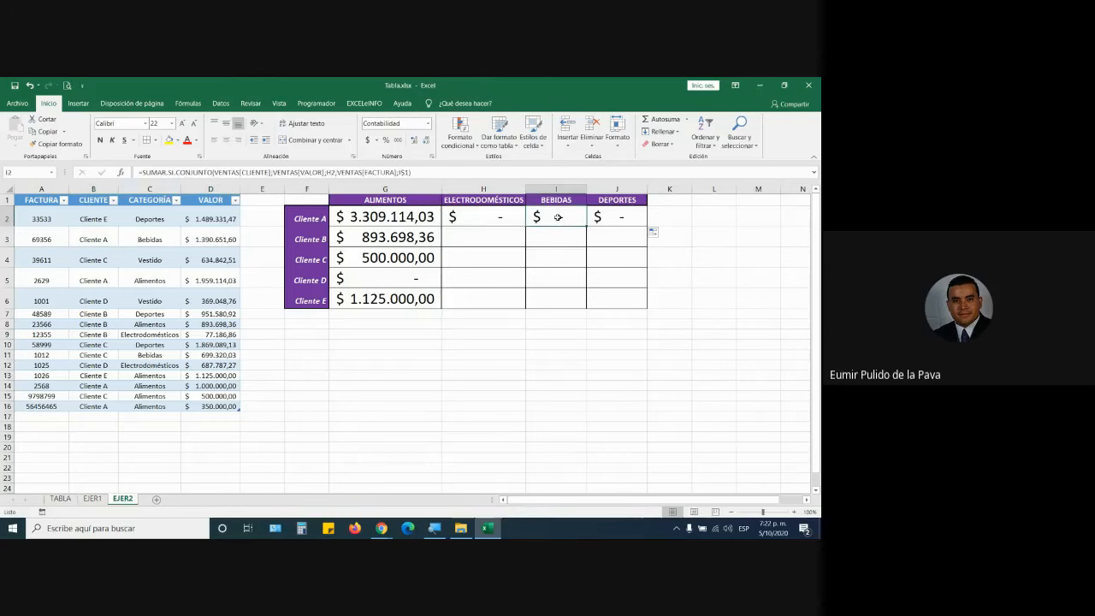
Widen the BEBIDAS column to about double and look over G2's formula references.
left_click_drag(586, 189, 647, 189)
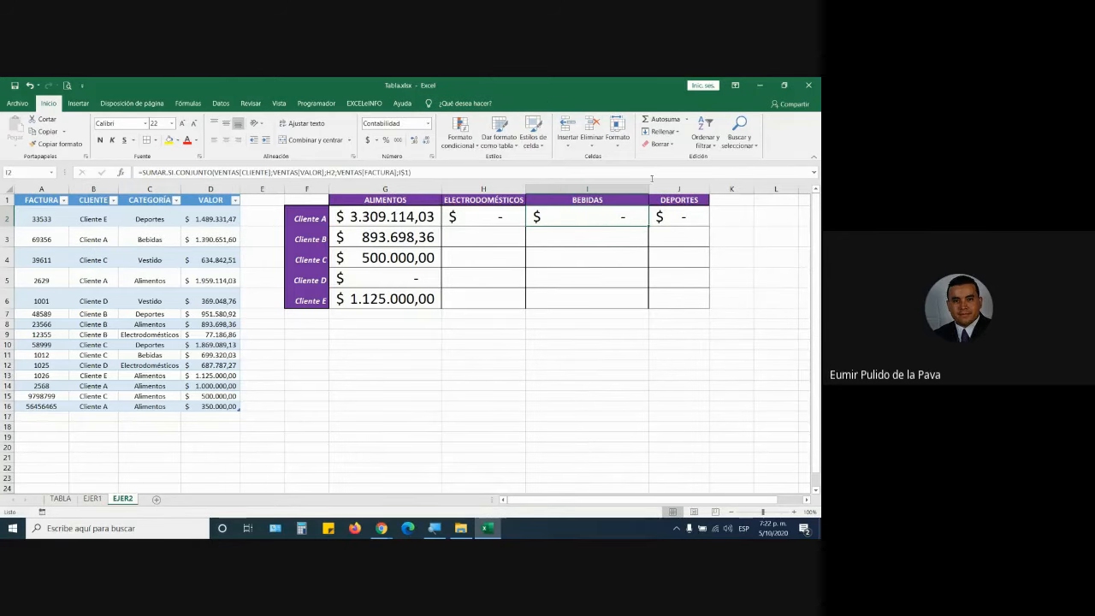
left_click(490, 214)
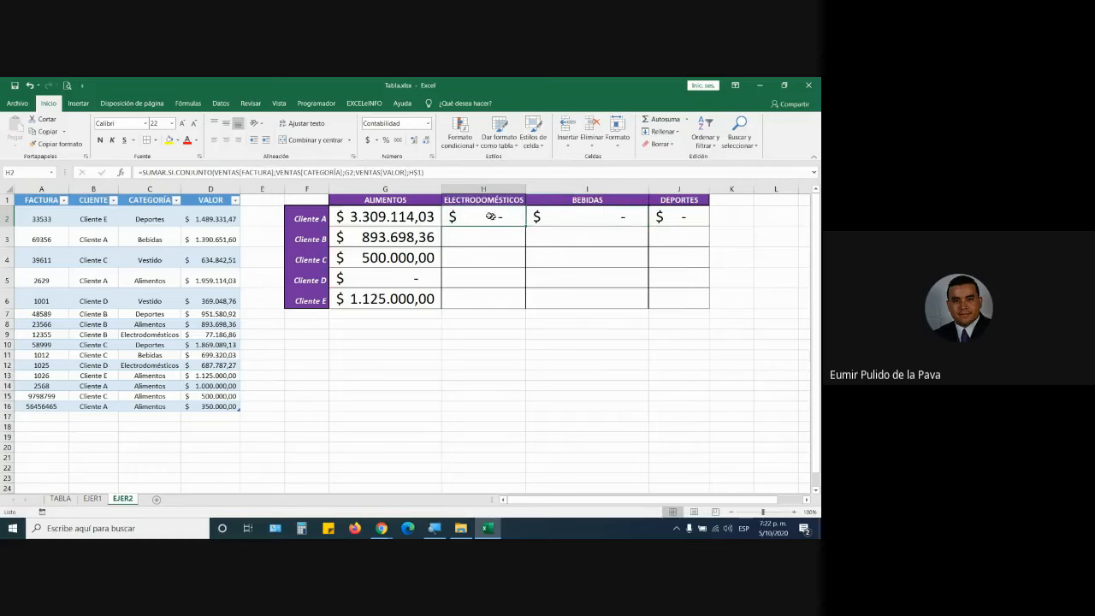
left_click(421, 216)
double_click(417, 216)
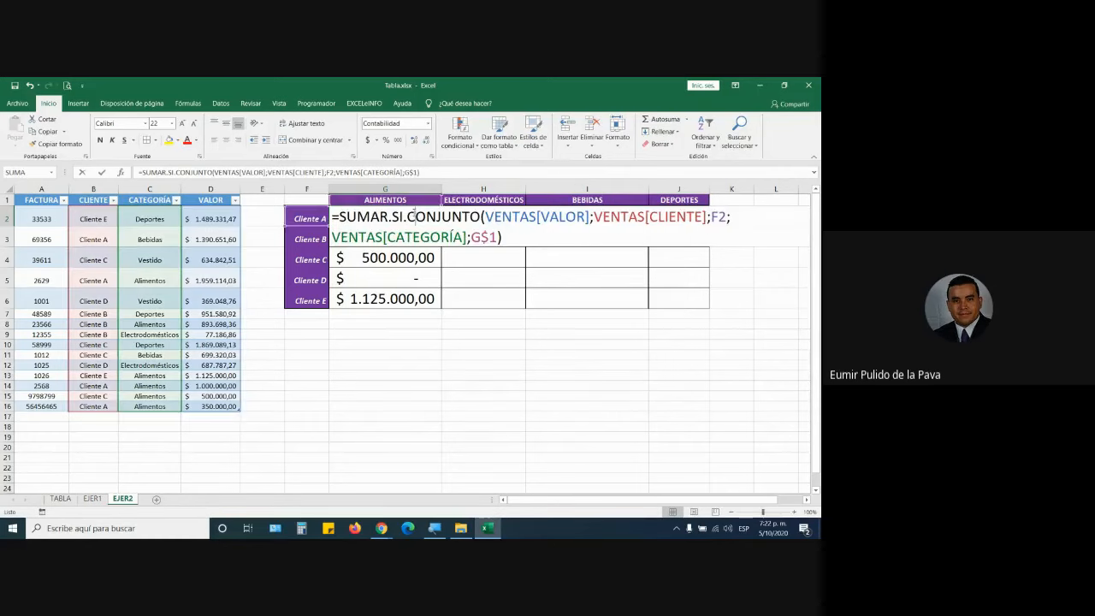
key("Escape")
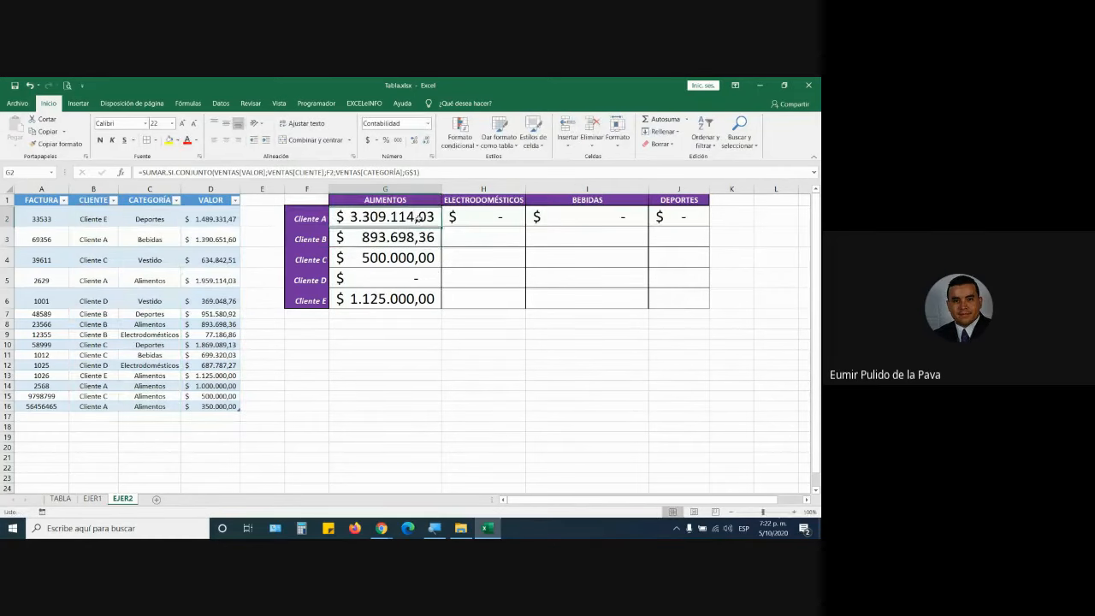
Compare H2's formula, summing VENTAS[FACTURA], with G2's VENTAS[VALOR] sum range.
left_click(475, 217)
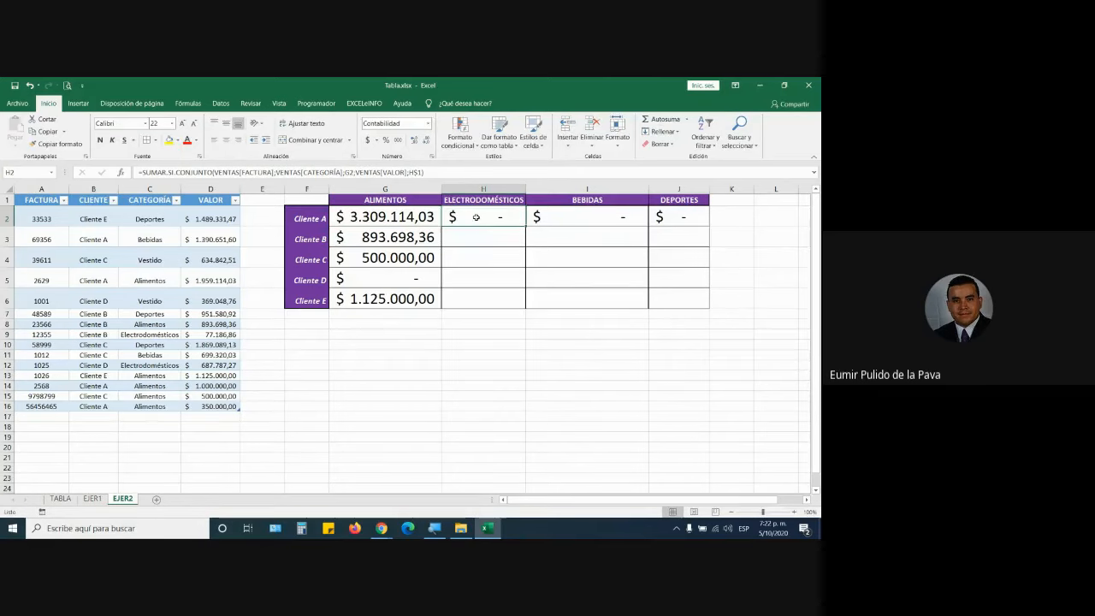
double_click(476, 217)
left_click_drag(444, 216, 594, 217)
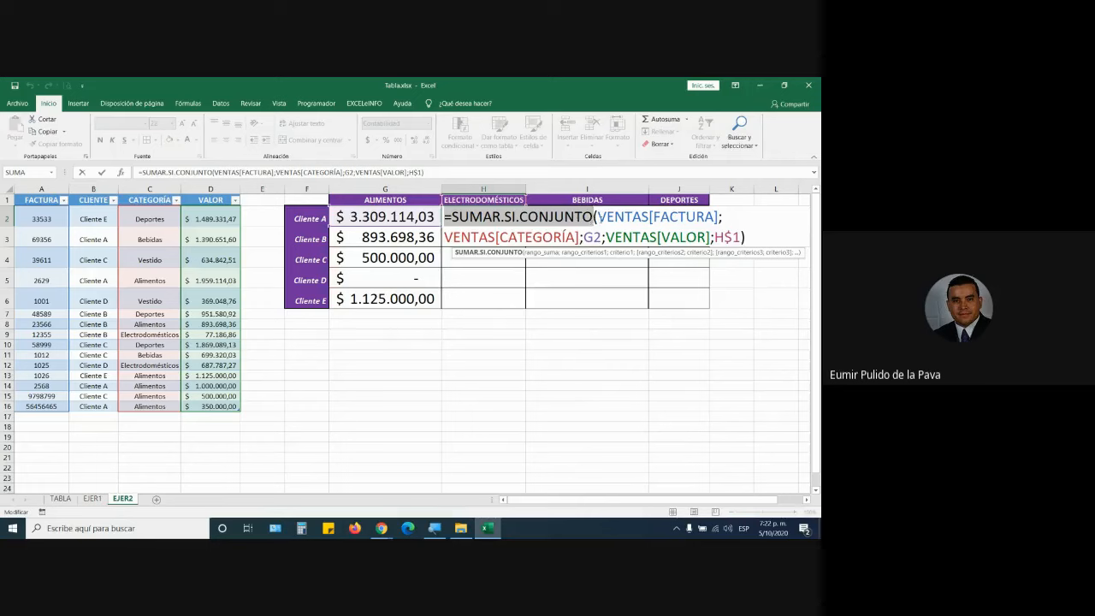
left_click(597, 217)
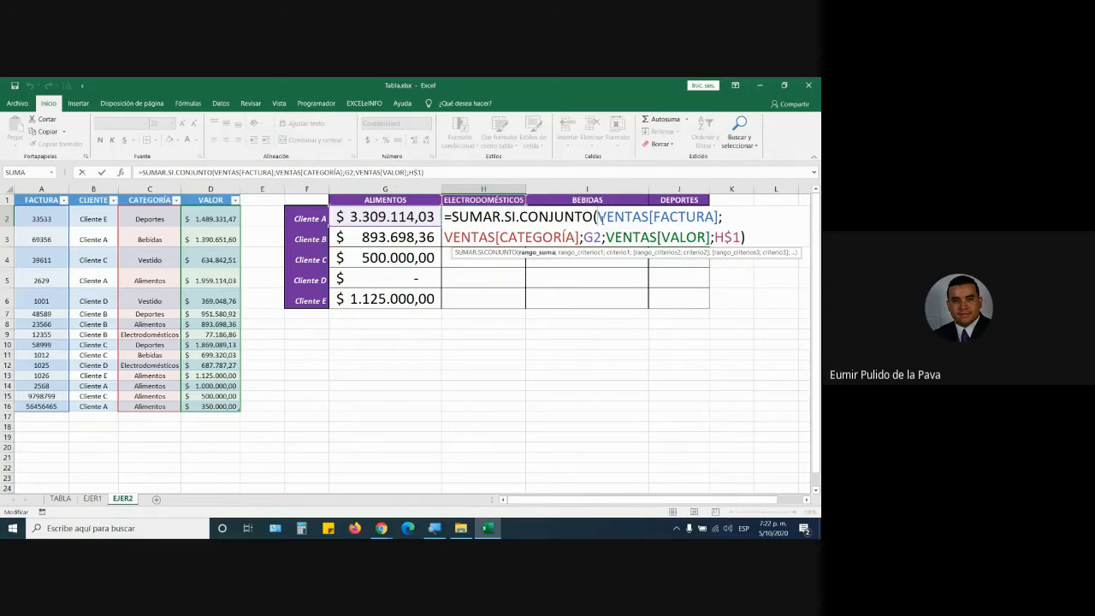
left_click_drag(598, 216, 720, 216)
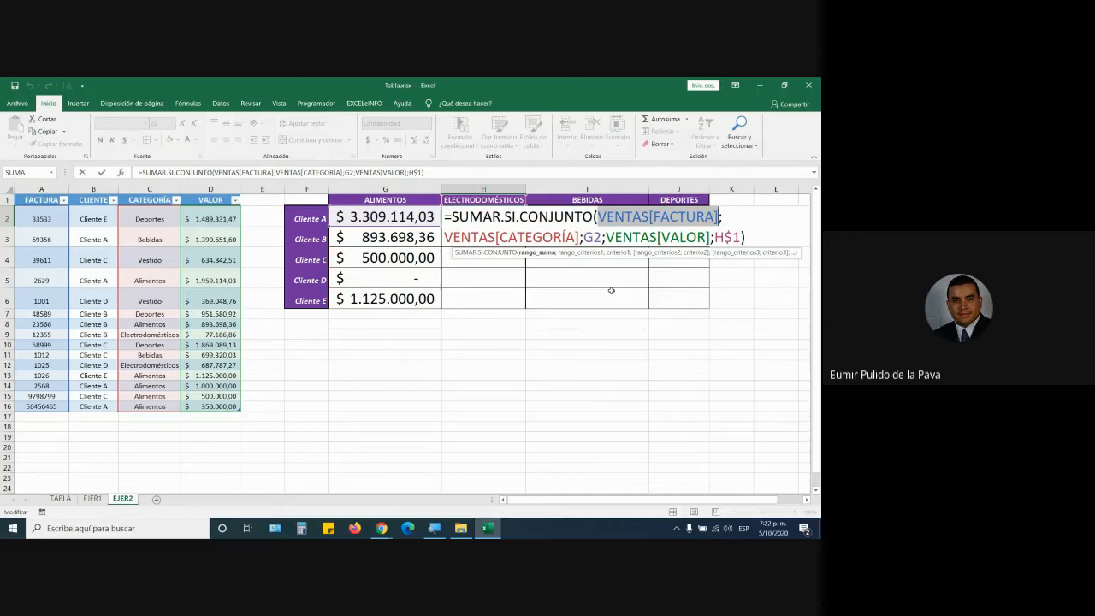
key("Escape")
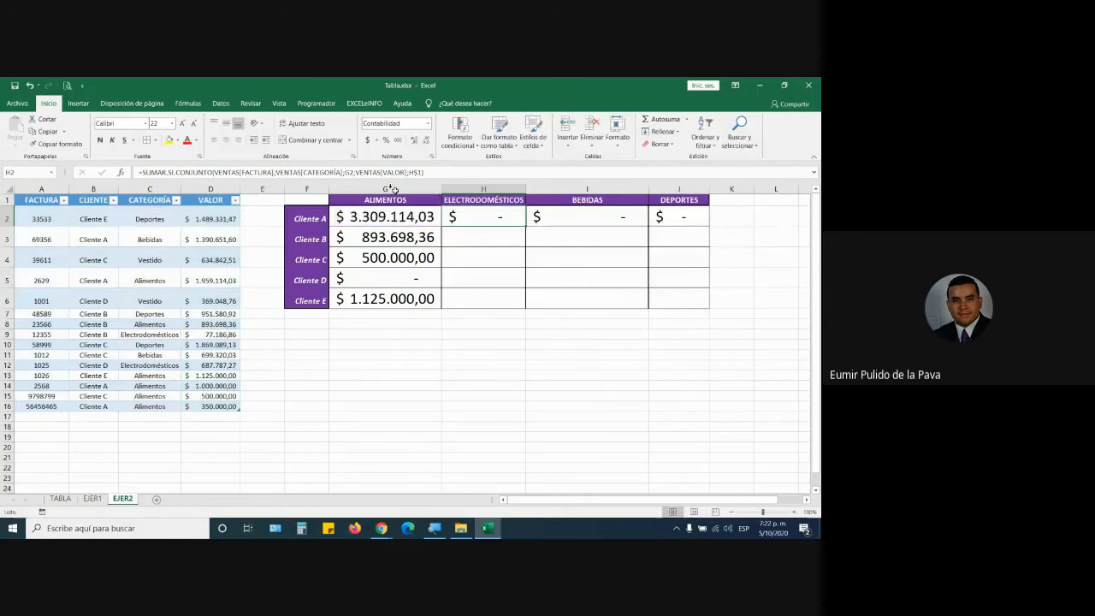
double_click(416, 217)
left_click_drag(488, 217, 590, 216)
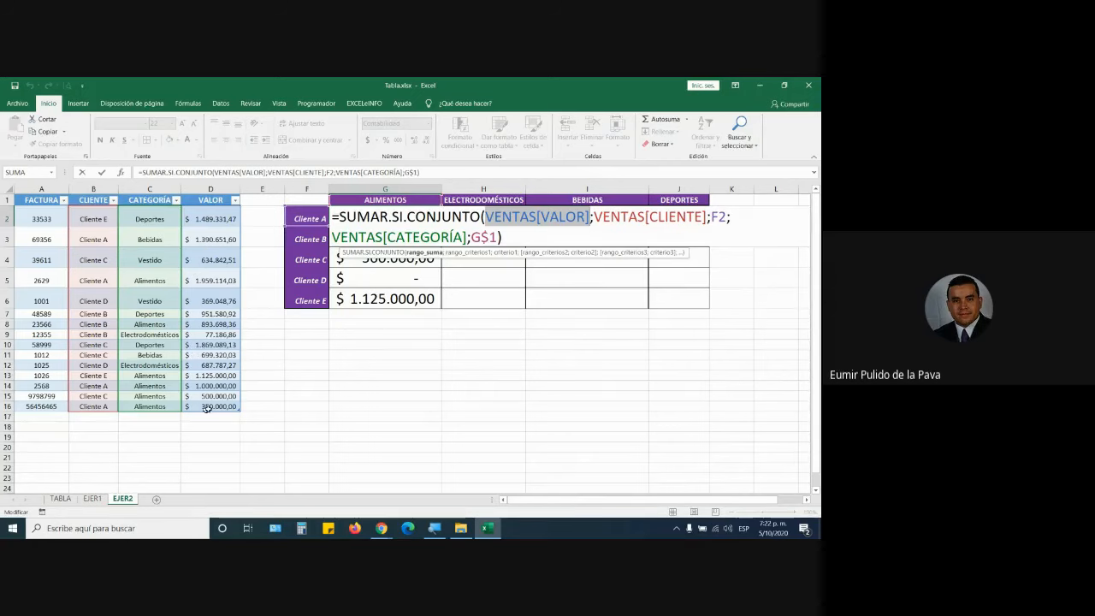
key("Return")
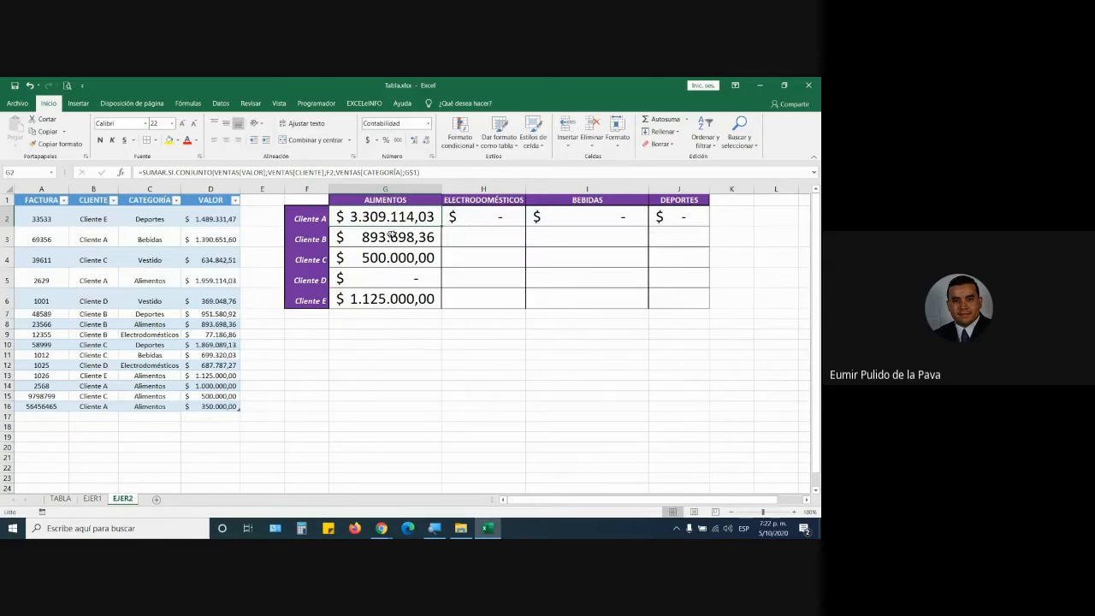
left_click(492, 216)
double_click(492, 216)
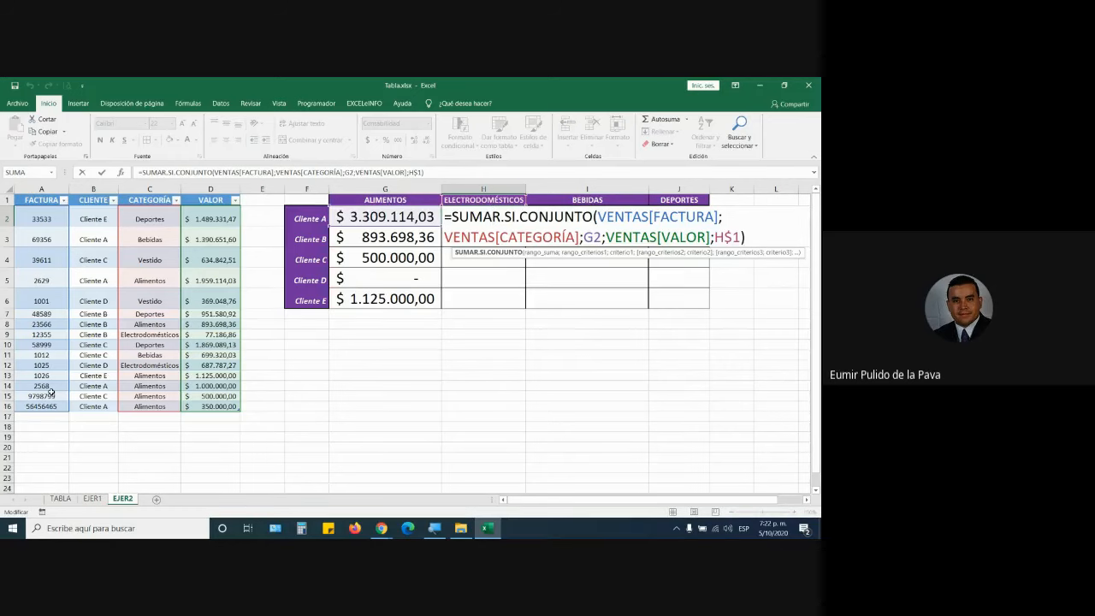
key("Escape")
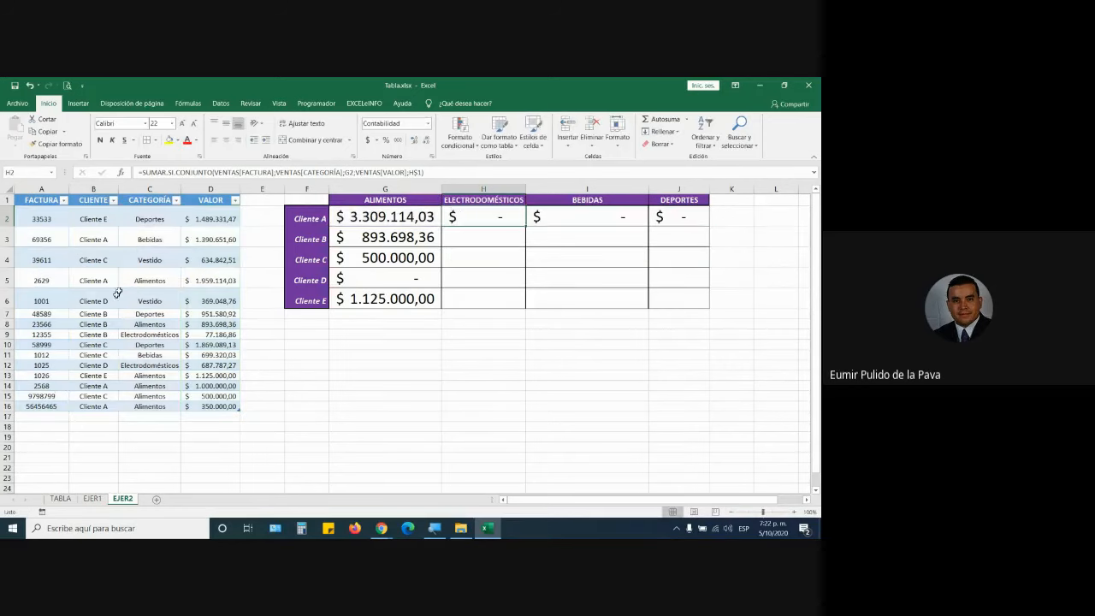
Select columns E, F, G, A–C and the VALOR column to examine the table layout.
left_click(375, 217)
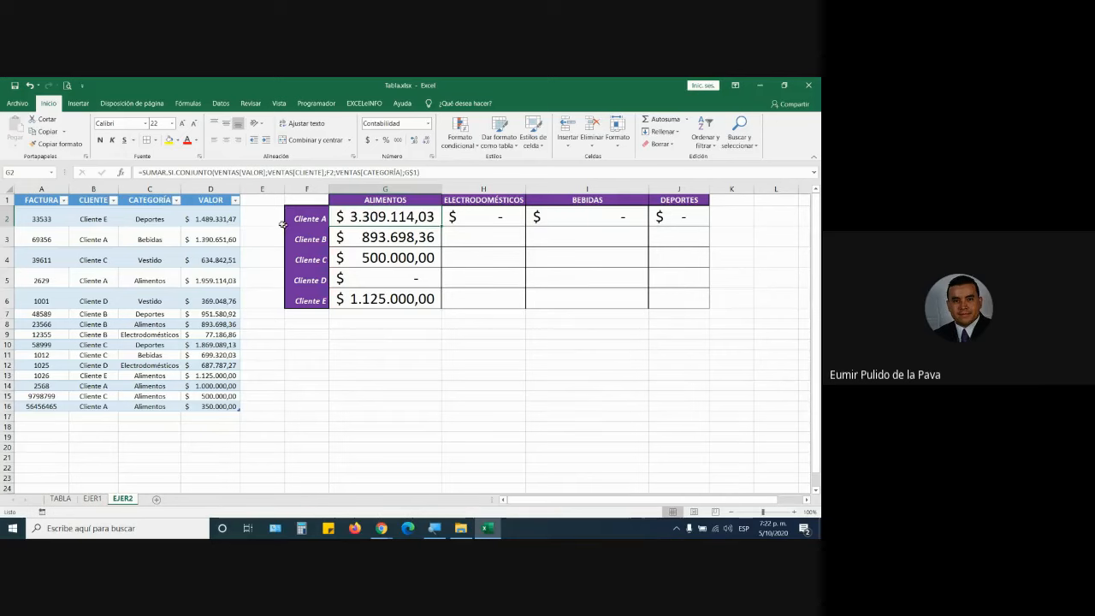
left_click(249, 186)
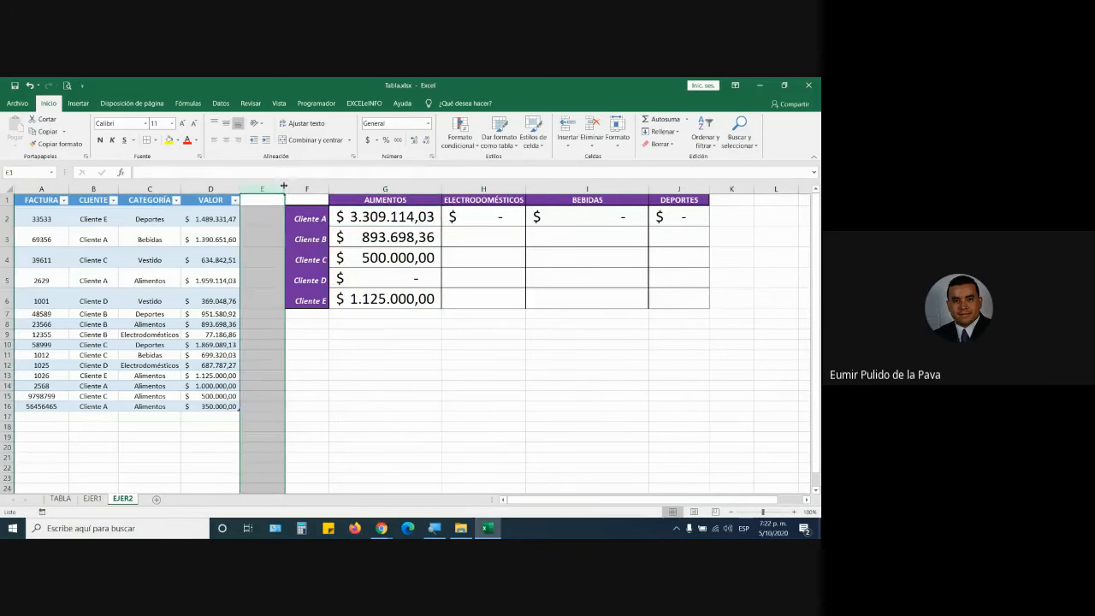
left_click(306, 187)
left_click(374, 186)
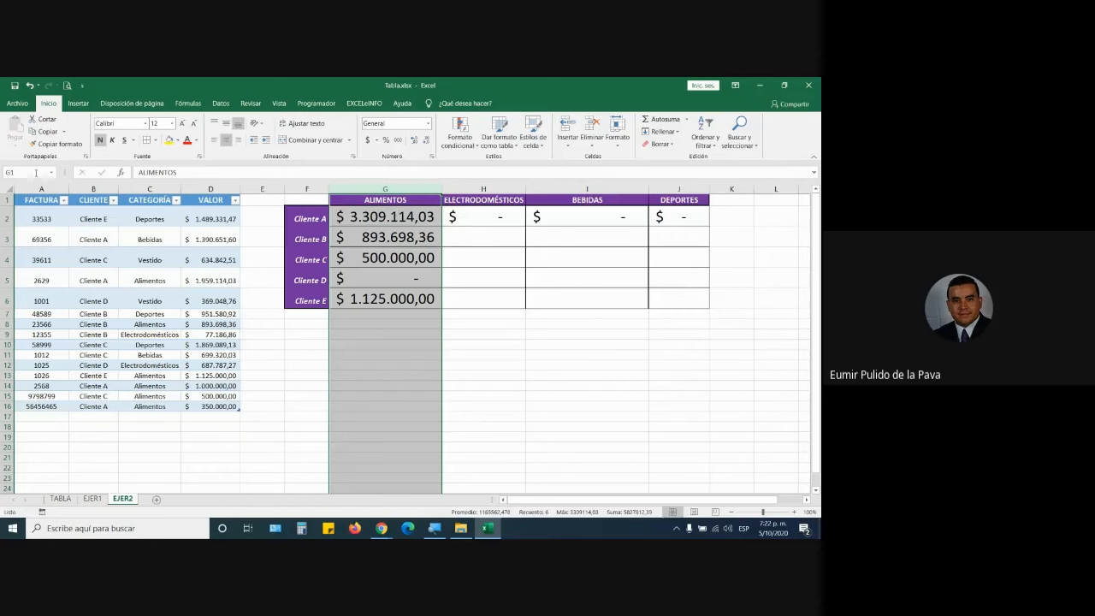
left_click_drag(41, 189, 218, 190)
left_click(211, 188)
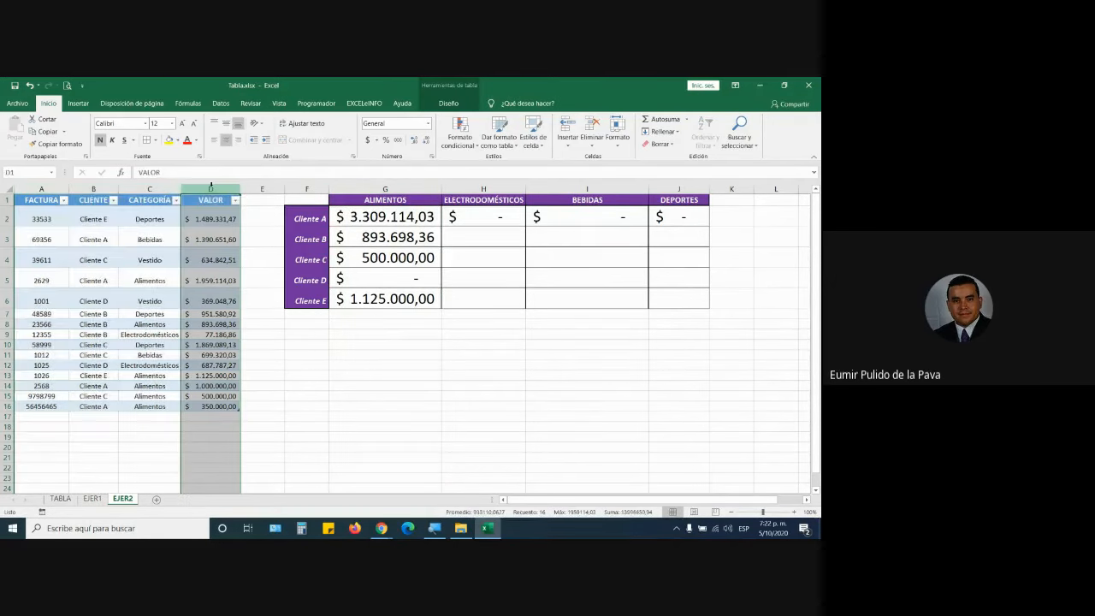
left_click(207, 215)
left_click(212, 188)
left_click(259, 189)
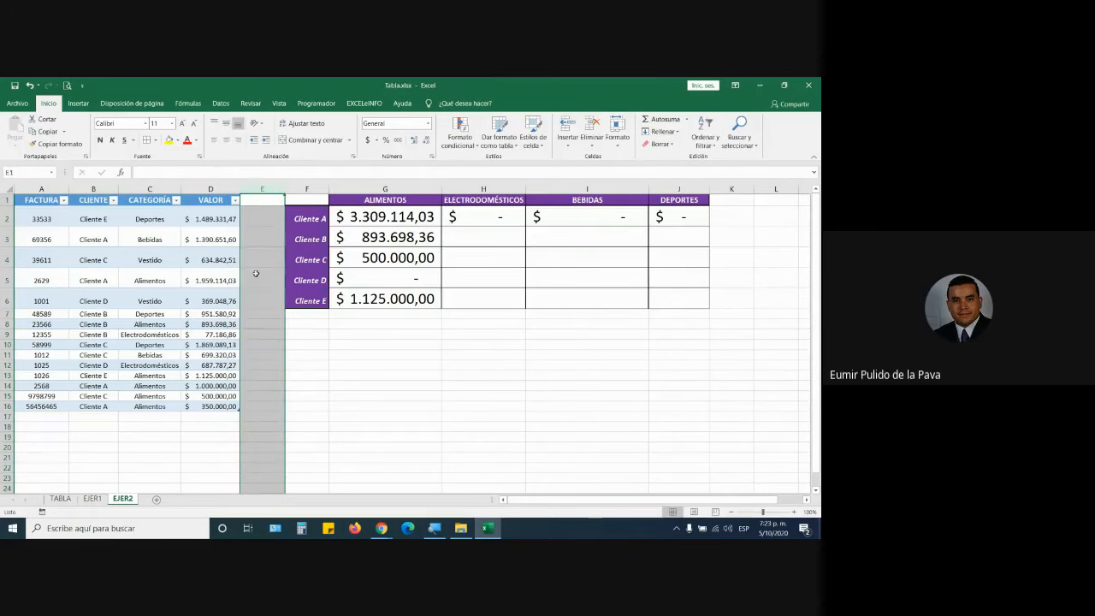
left_click(207, 299)
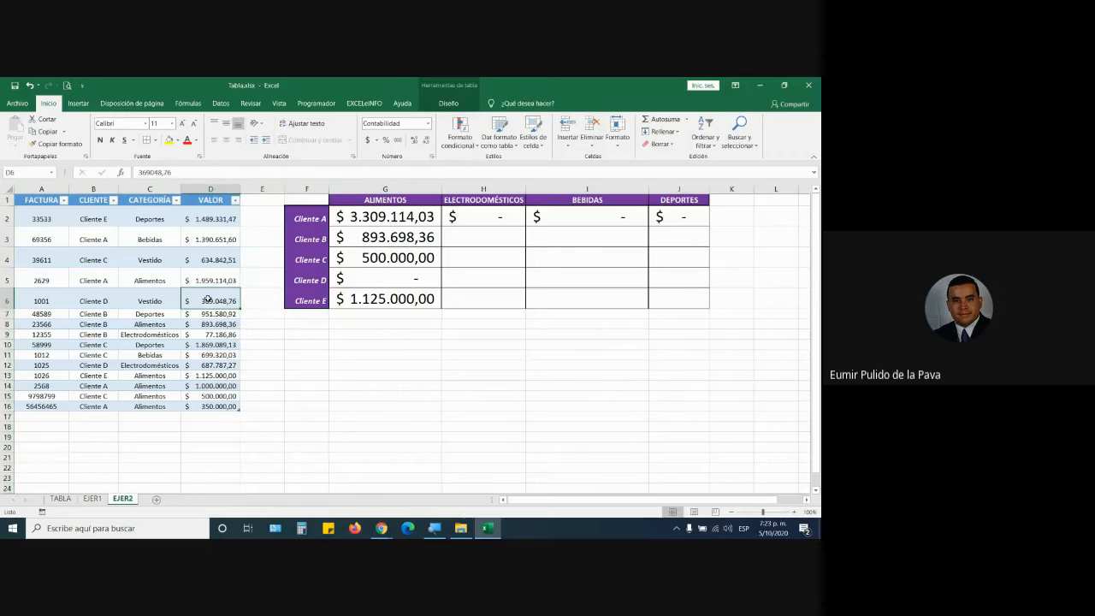
left_click(211, 188)
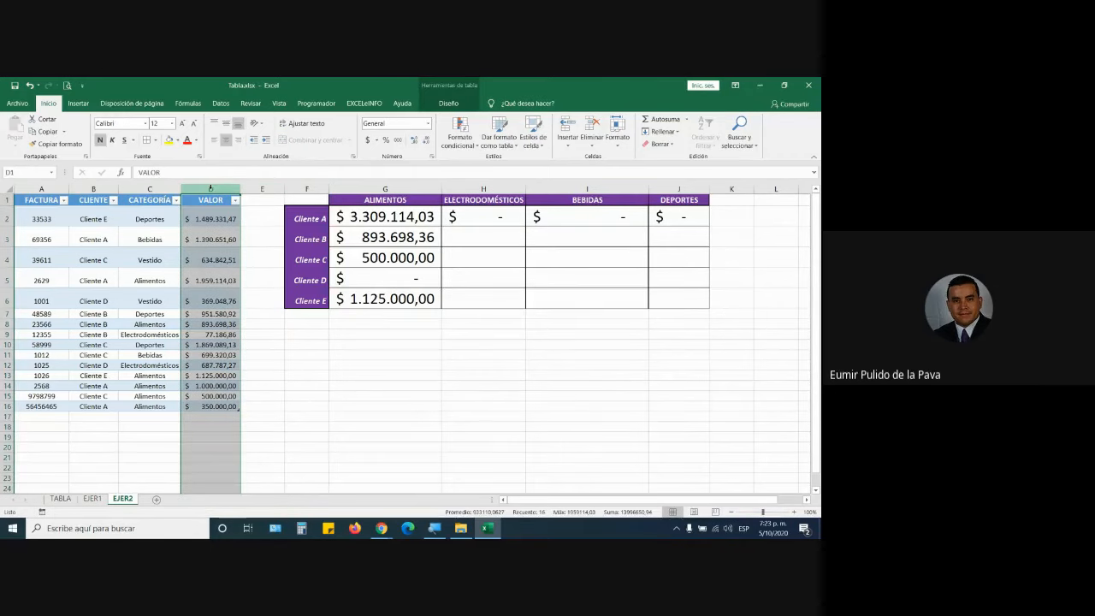
Select the FACTURA, CLIENTE, CATEGORÍA and VALOR columns in turn, then reopen G2's formula.
left_click(41, 188)
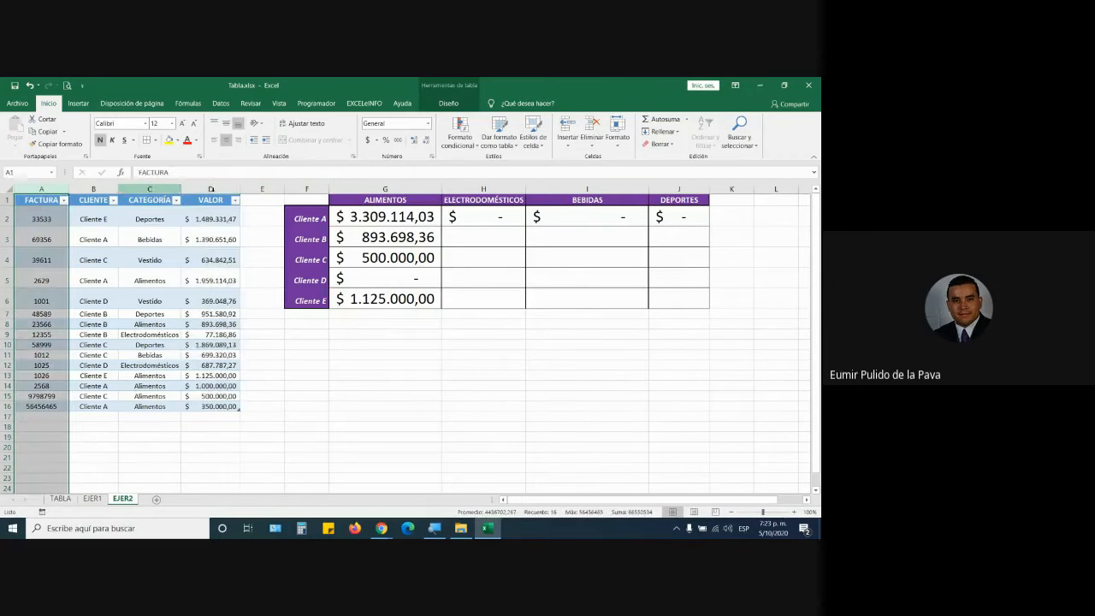
left_click(209, 187)
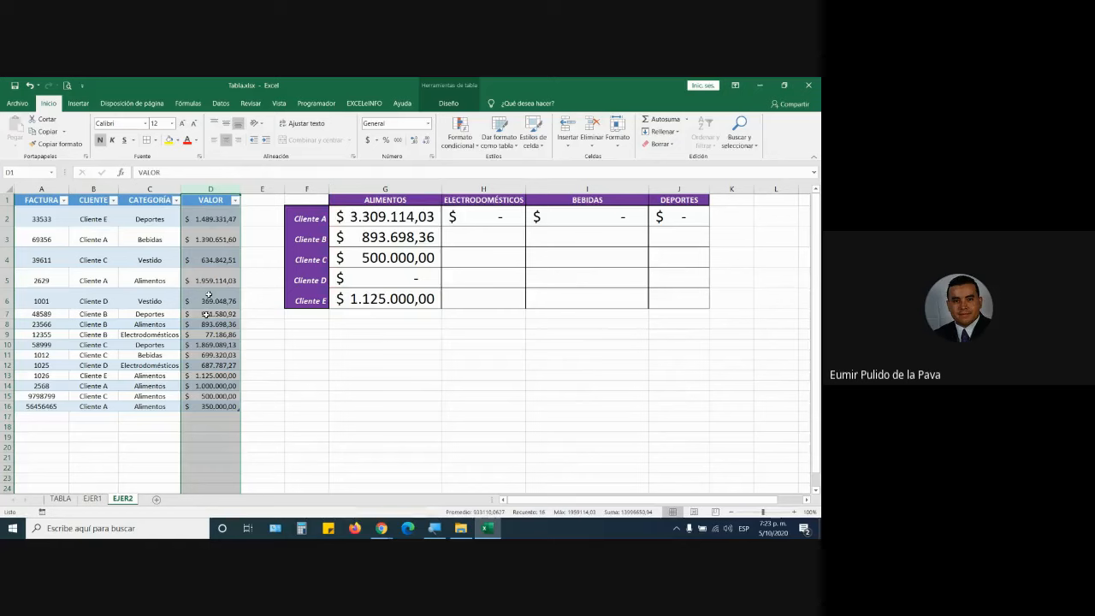
left_click(428, 218)
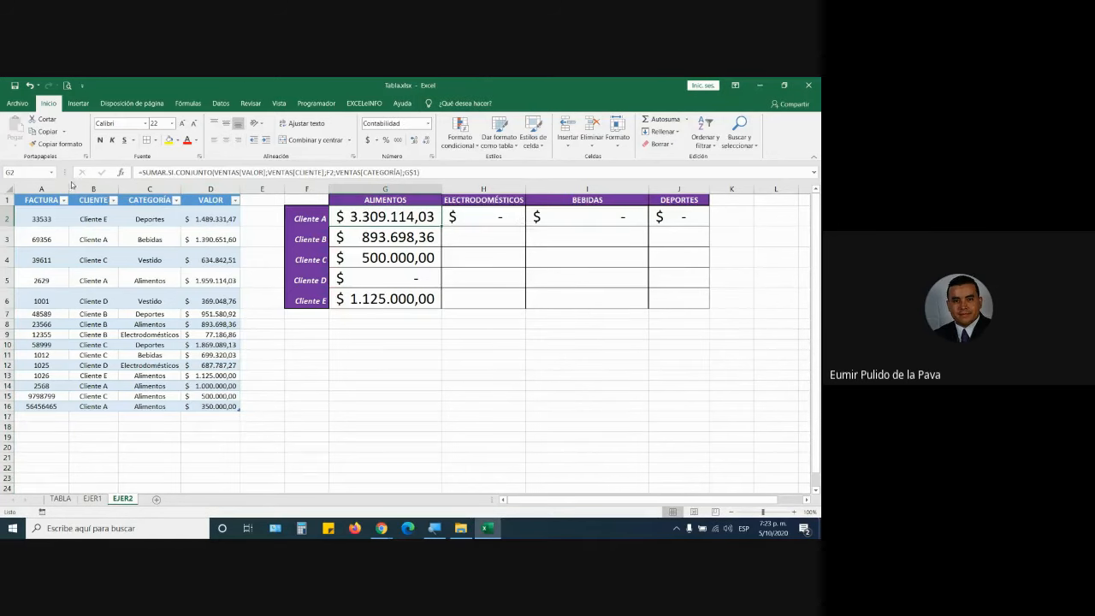
left_click(42, 188)
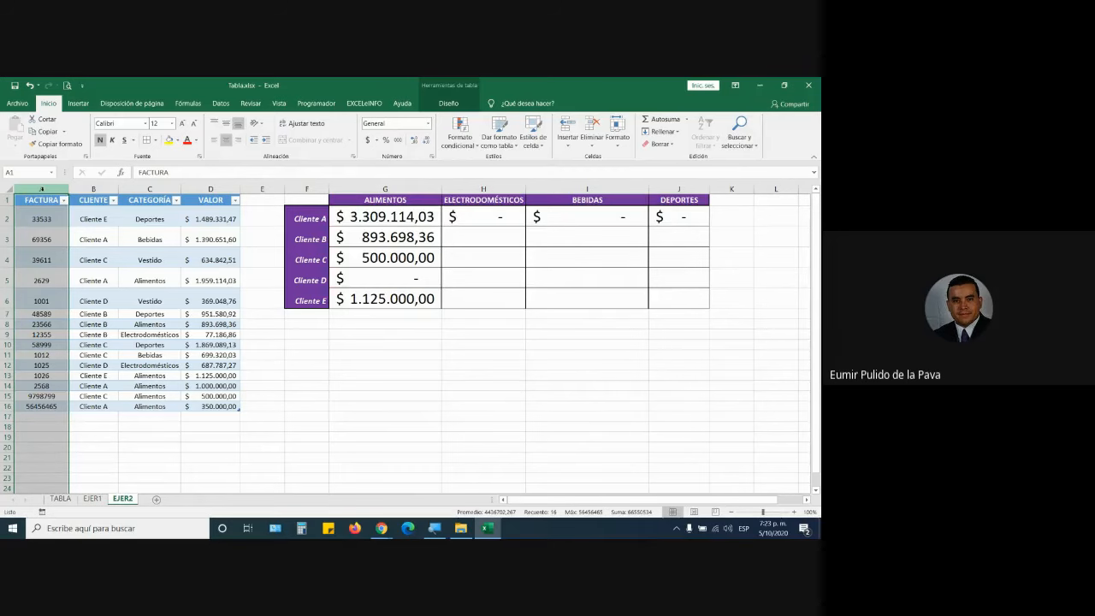
left_click(102, 187)
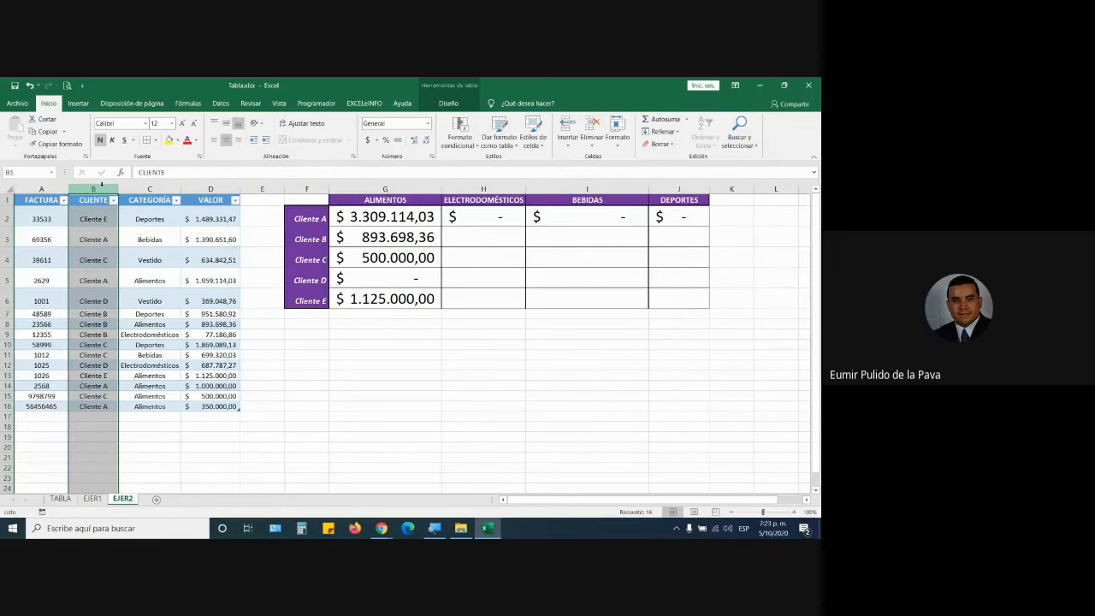
left_click(142, 188)
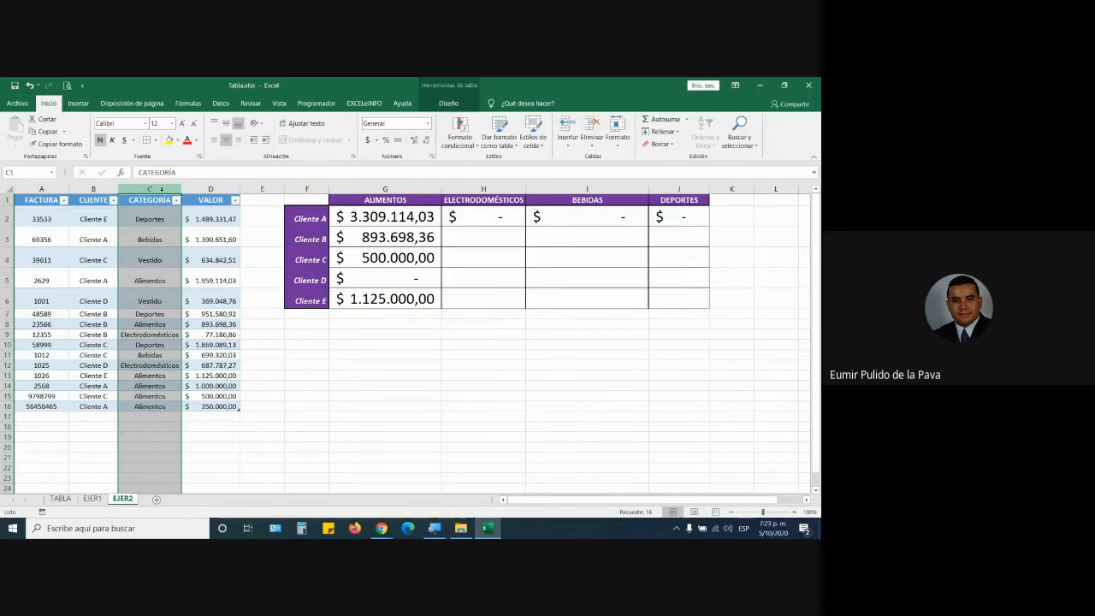
left_click(209, 189)
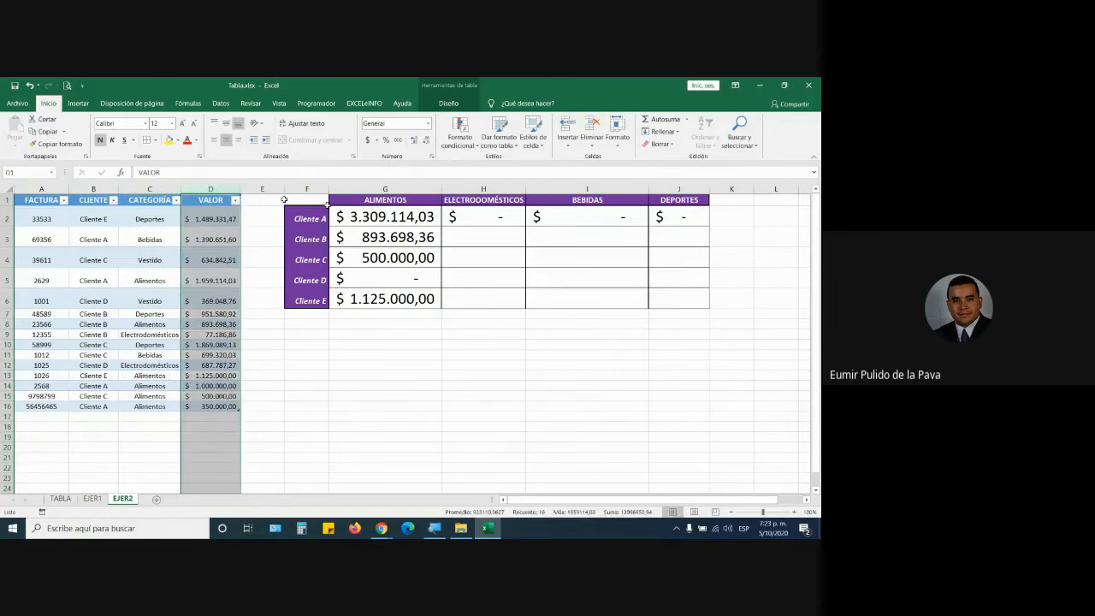
left_click(494, 221)
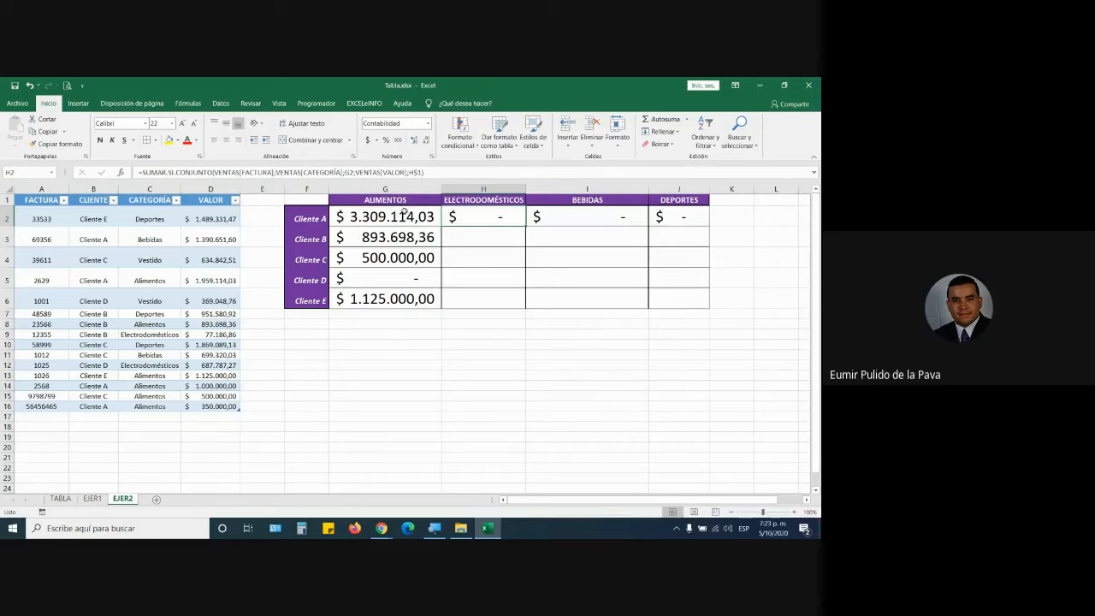
double_click(405, 216)
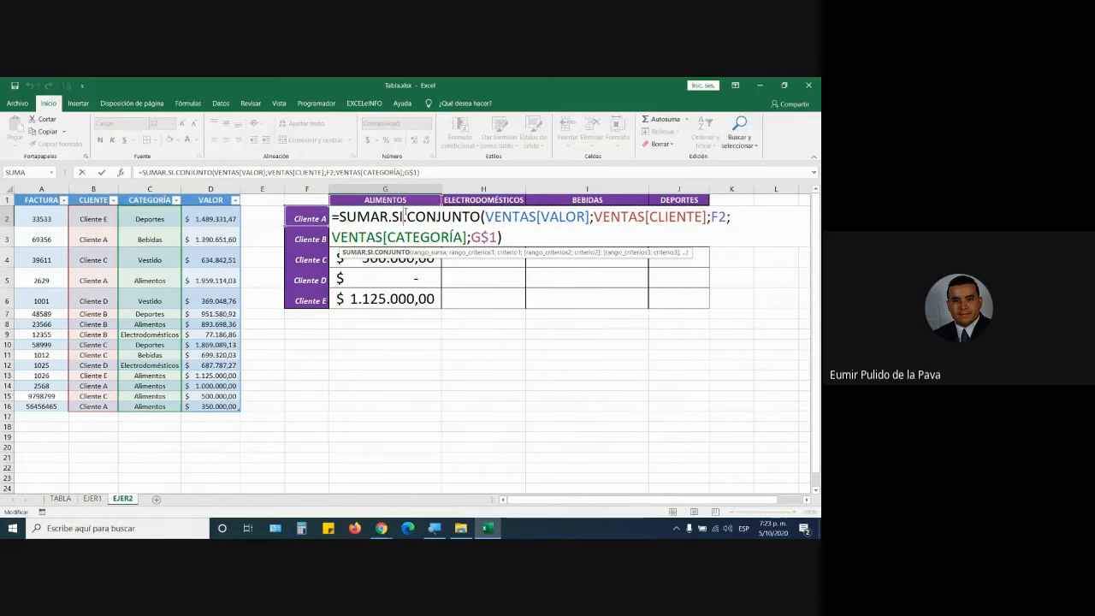
key("Escape")
left_click(93, 498)
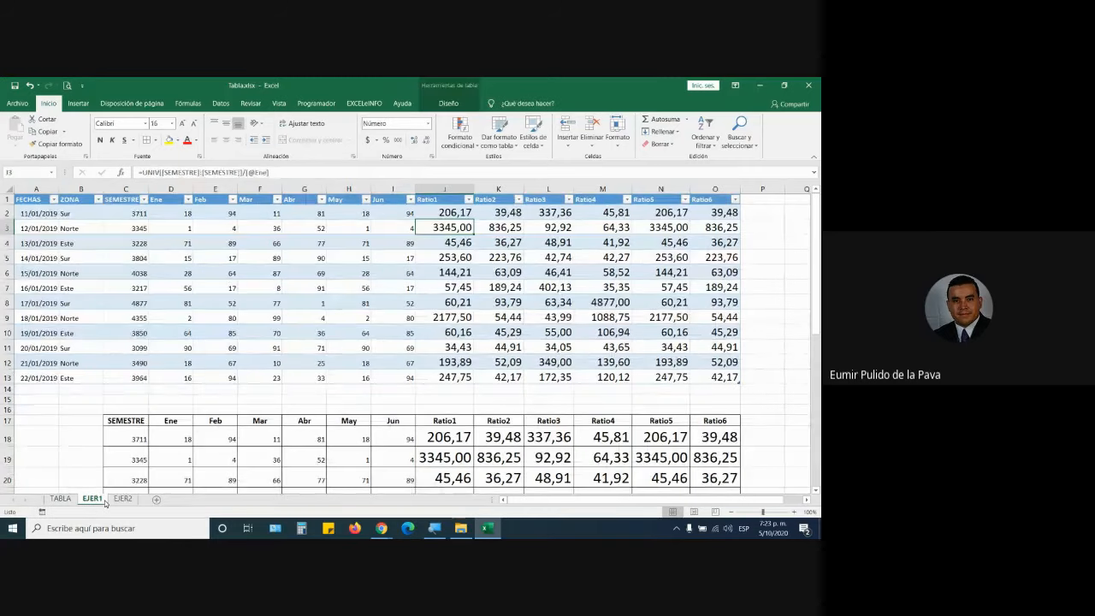
key("Up")
key("F2")
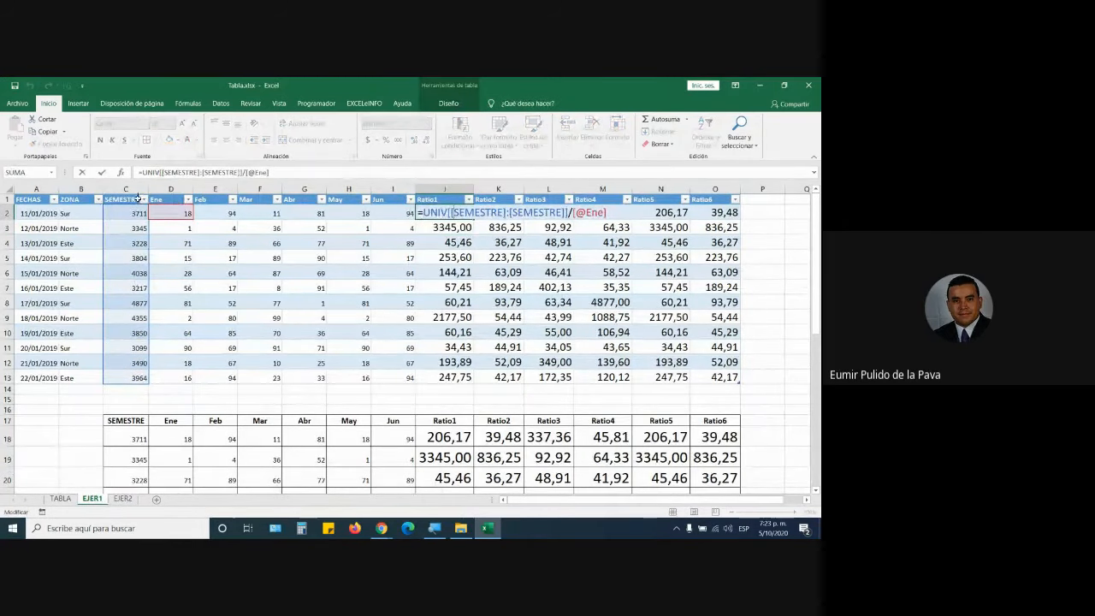
left_click(134, 186)
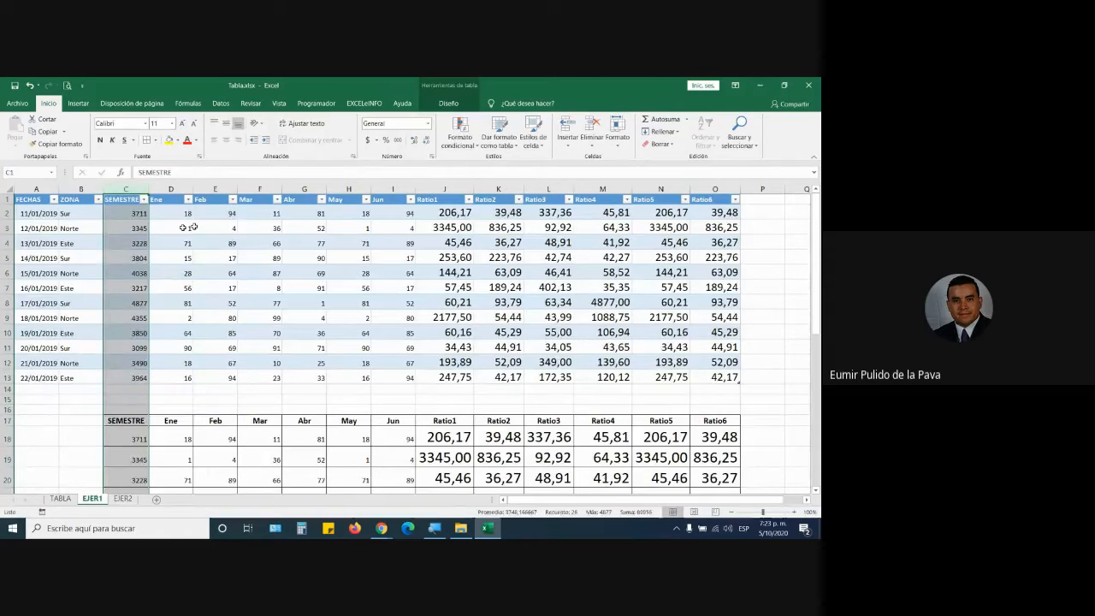
left_click(214, 228)
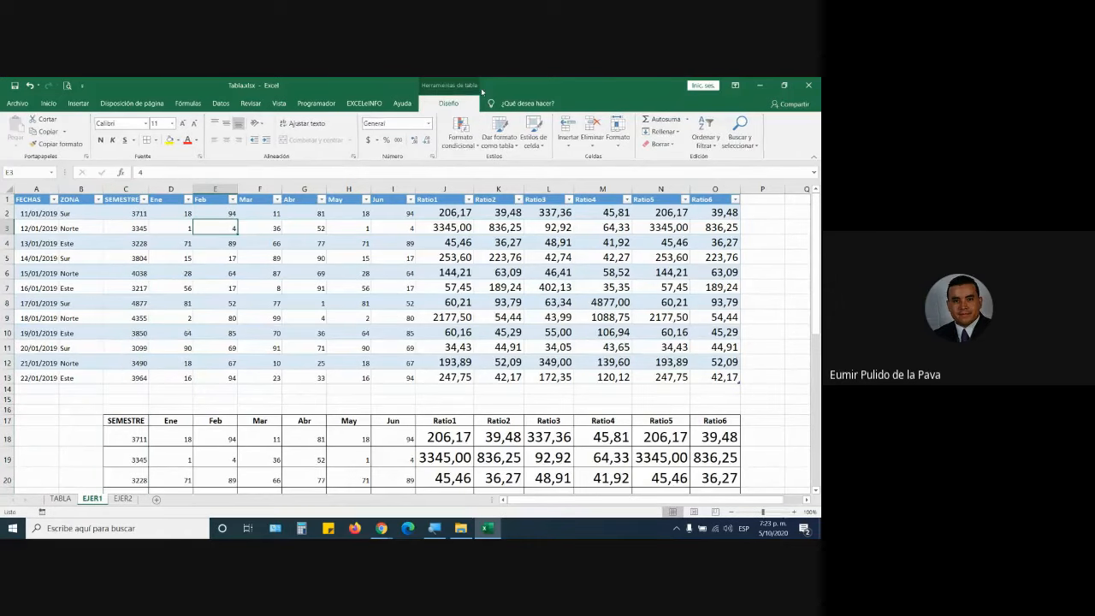
left_click(448, 102)
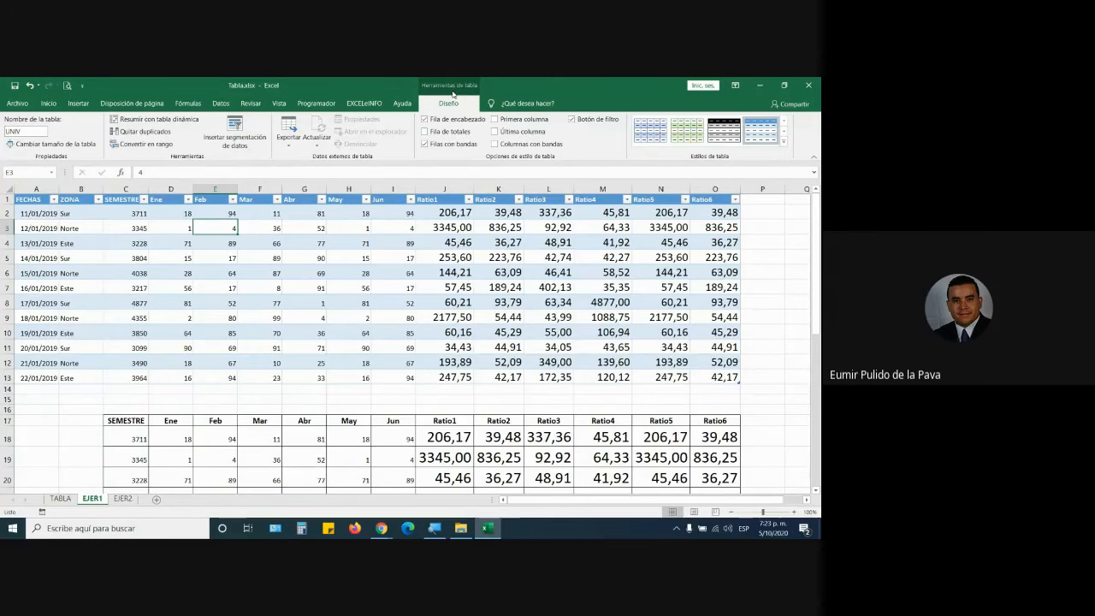
left_click(122, 498)
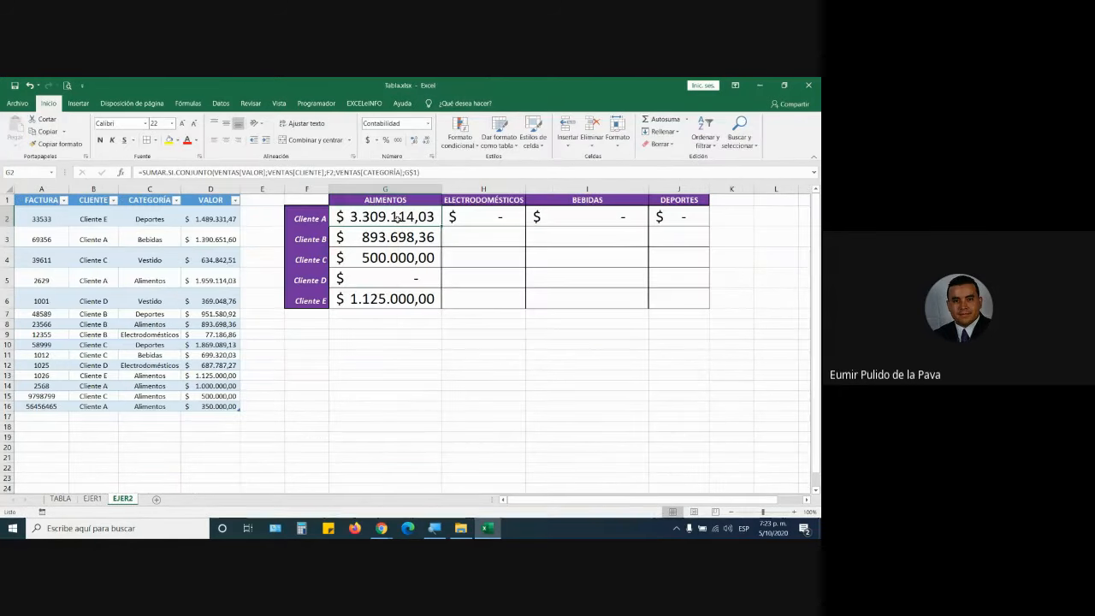
double_click(398, 217)
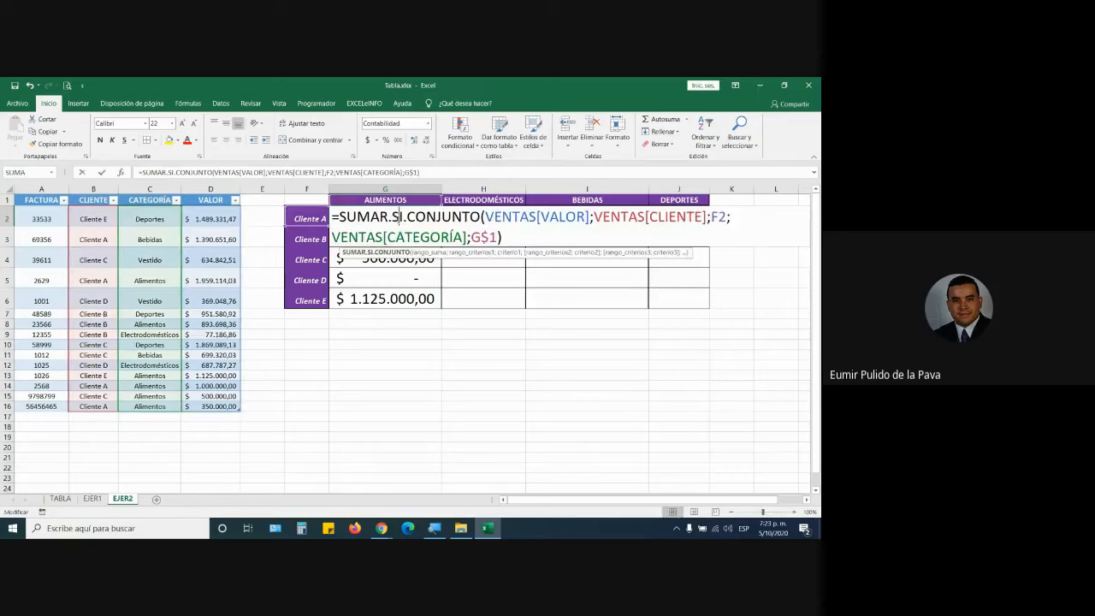
key("Escape")
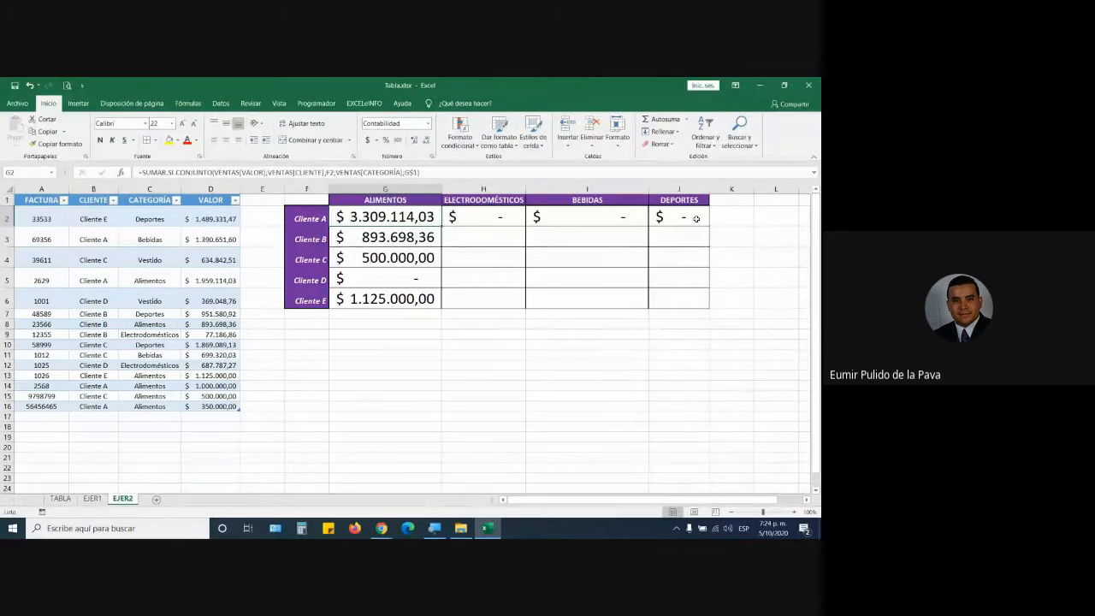
double_click(406, 217)
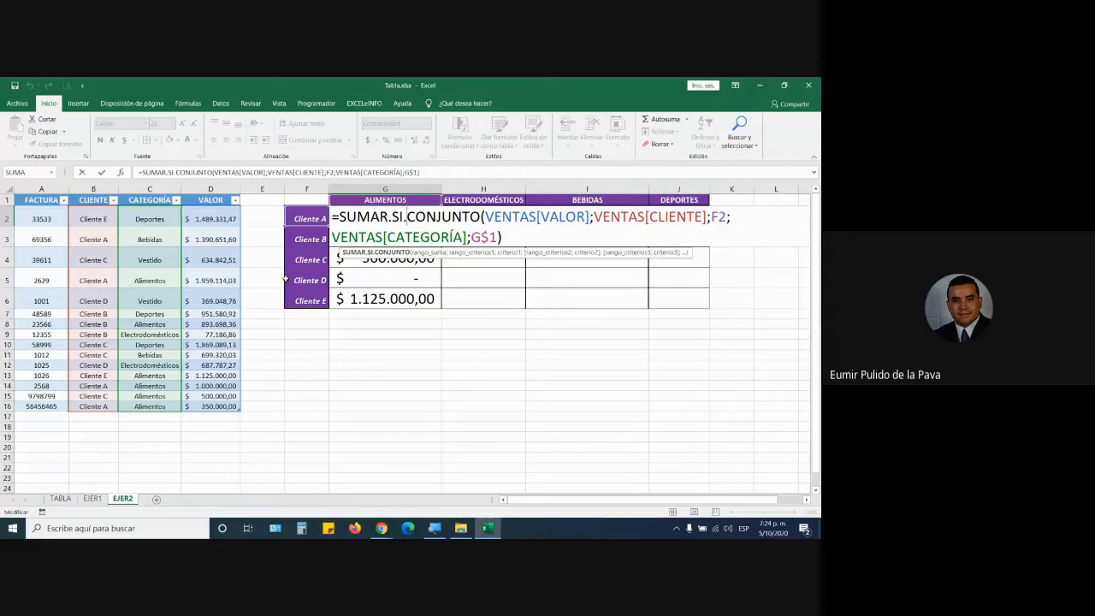
left_click(94, 189)
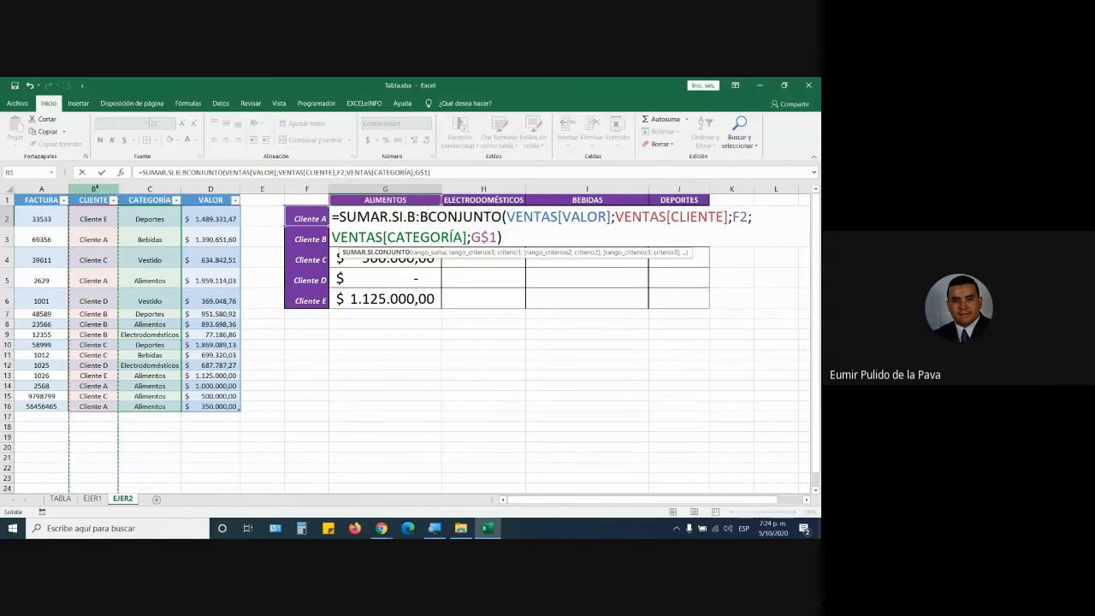
key("Escape")
left_click(135, 188)
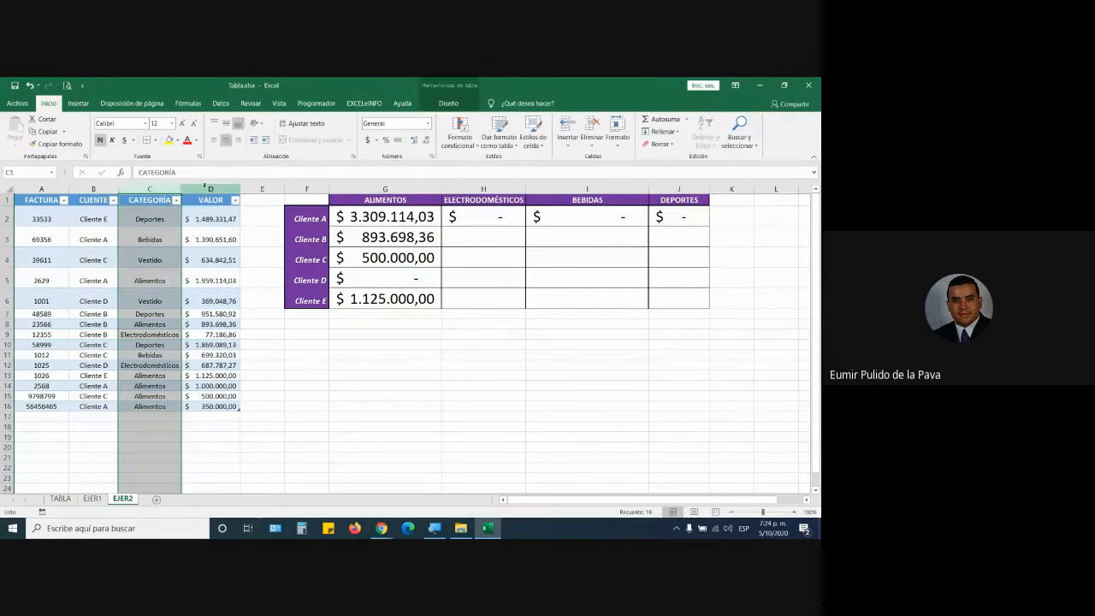
left_click(211, 187)
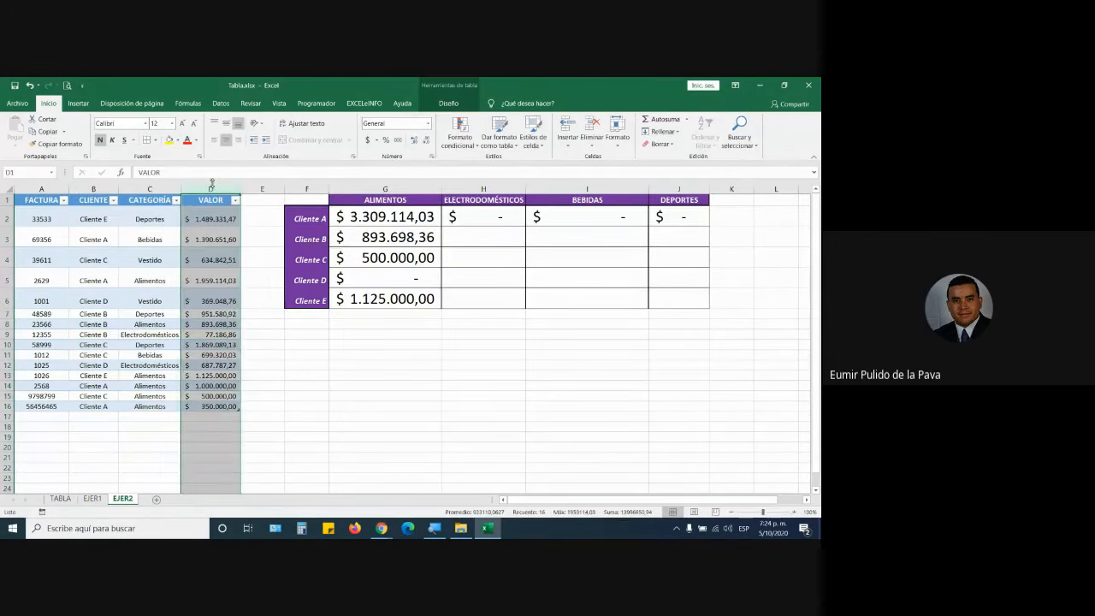
left_click(381, 527)
left_click(330, 480)
left_click(526, 359)
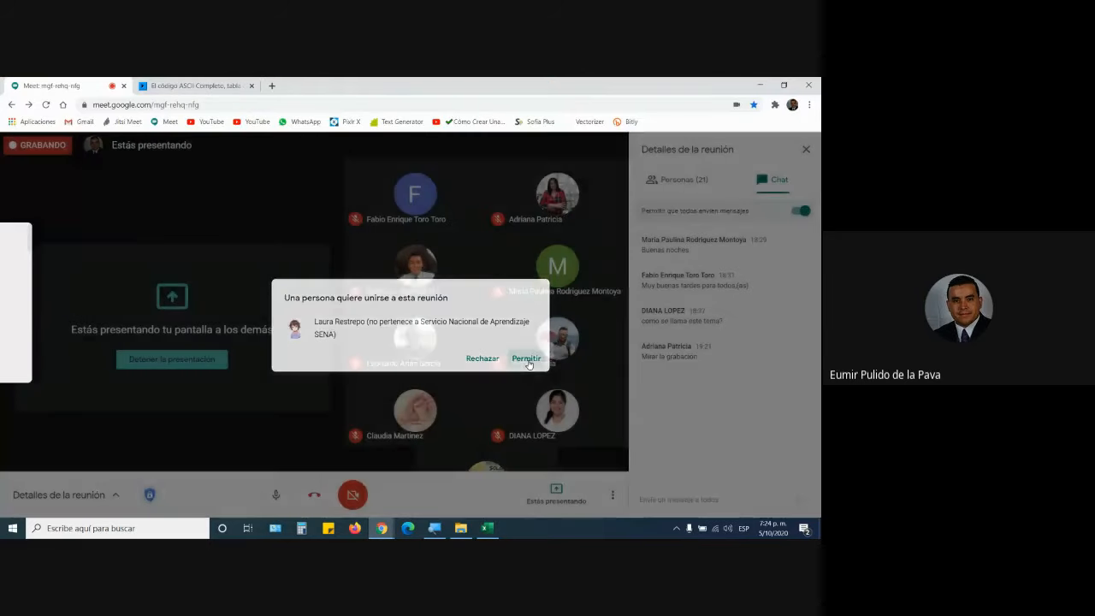
left_click(486, 528)
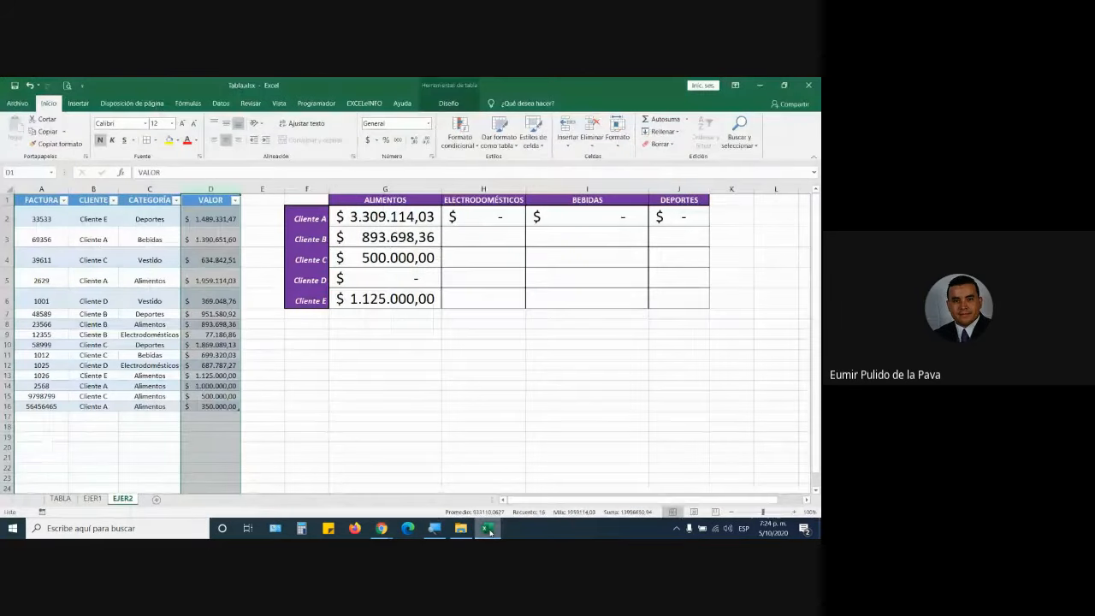
Check H2, then edit G2's formula with its VENTAS[VALOR] sum-range argument selected.
left_click(482, 222)
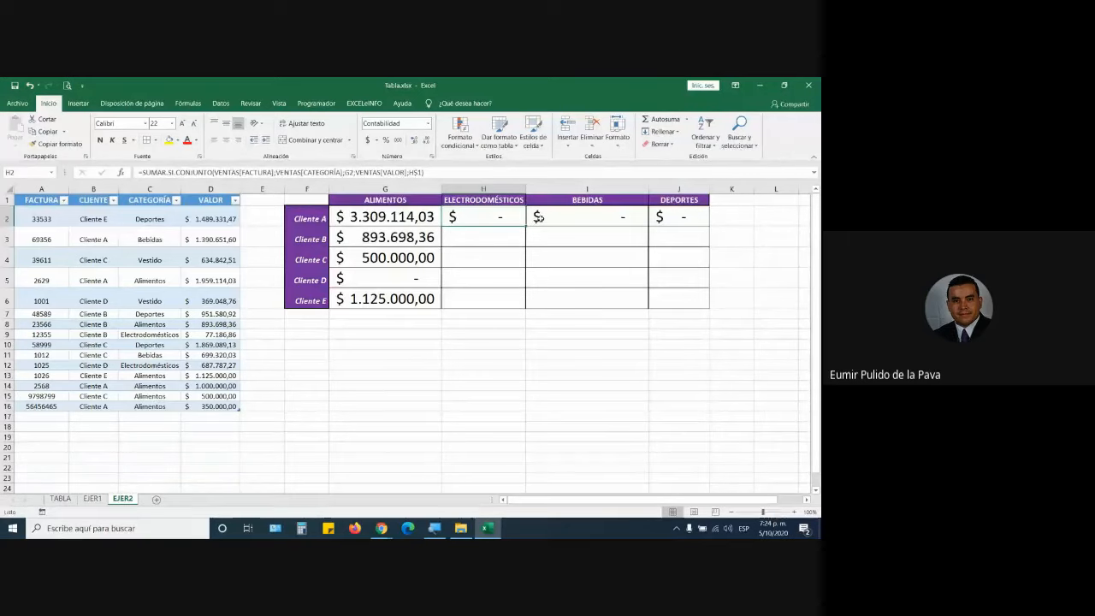
double_click(402, 221)
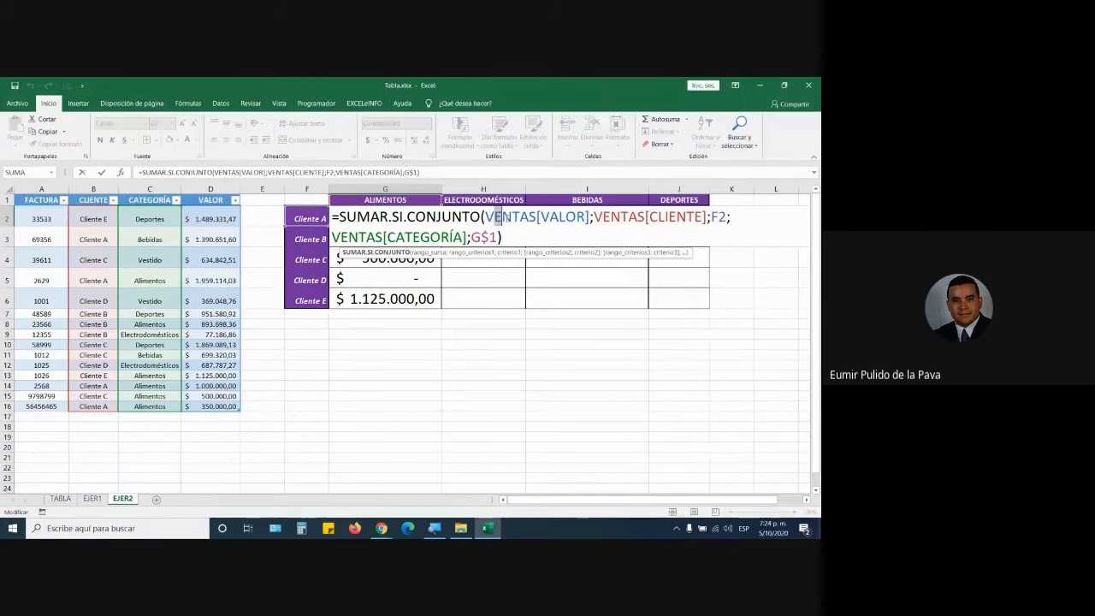
left_click_drag(485, 217, 591, 217)
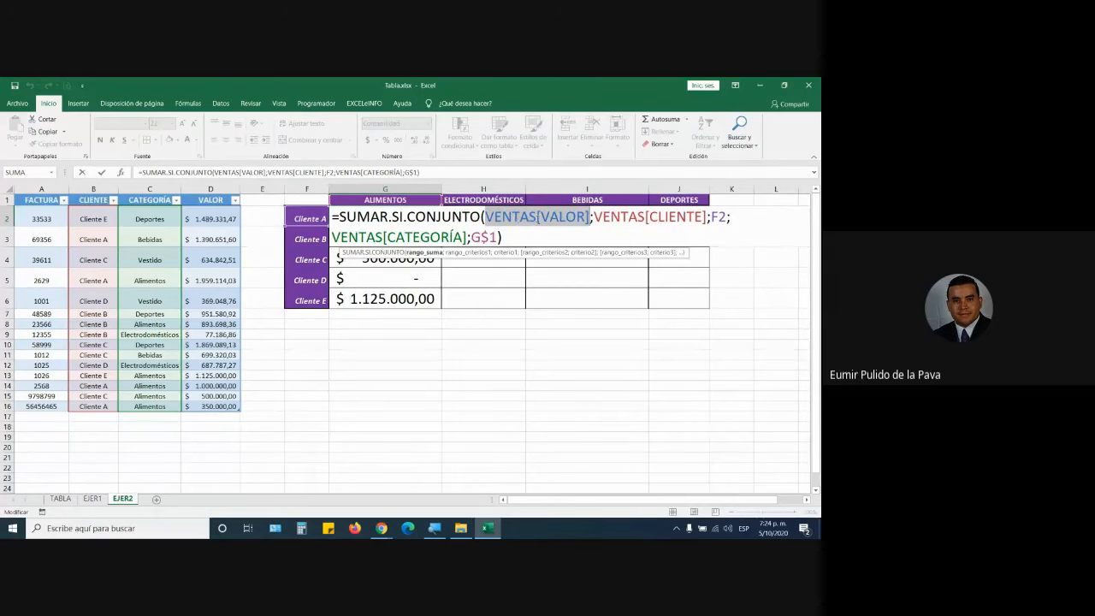
Change the sum range to the fixed reference VENTAS[[VALOR]:[VALOR]].
left_click(538, 219)
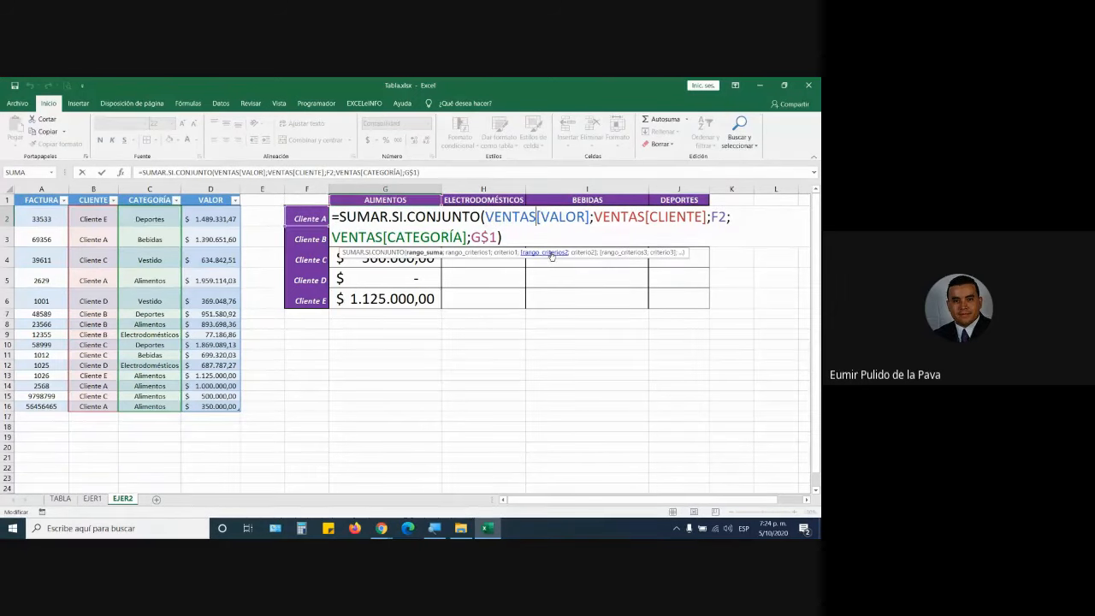
type("[")
key("Escape")
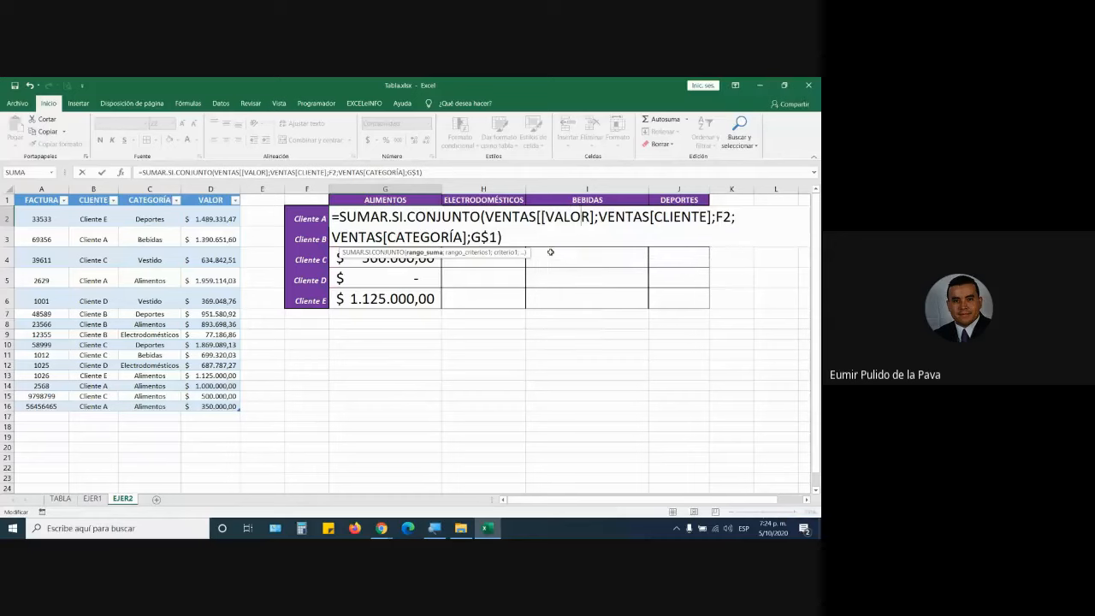
key("Right")
key("Right")
type(":")
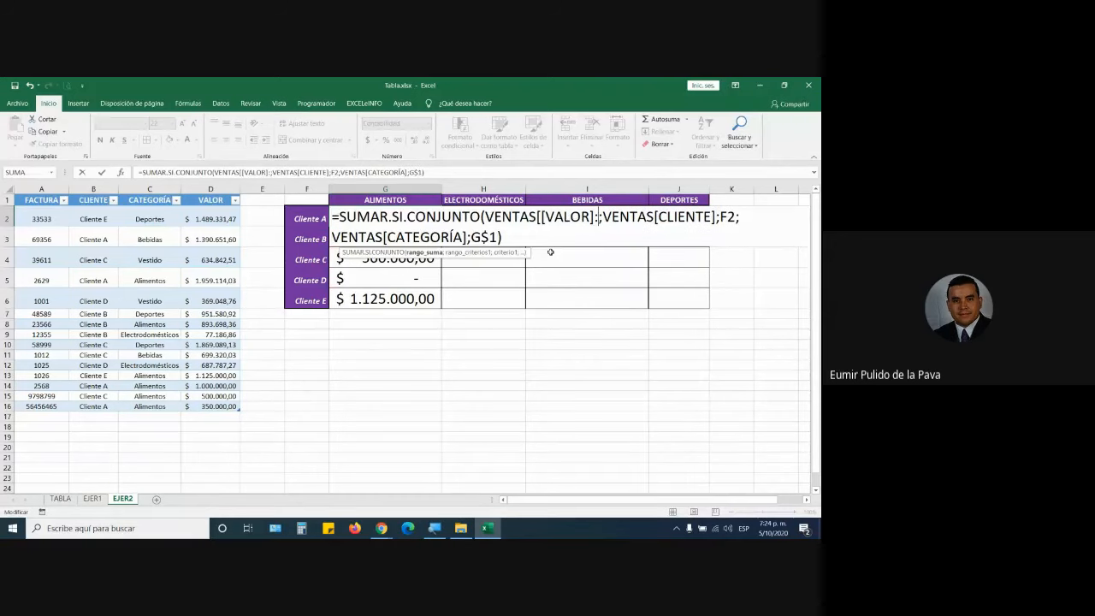
type("[")
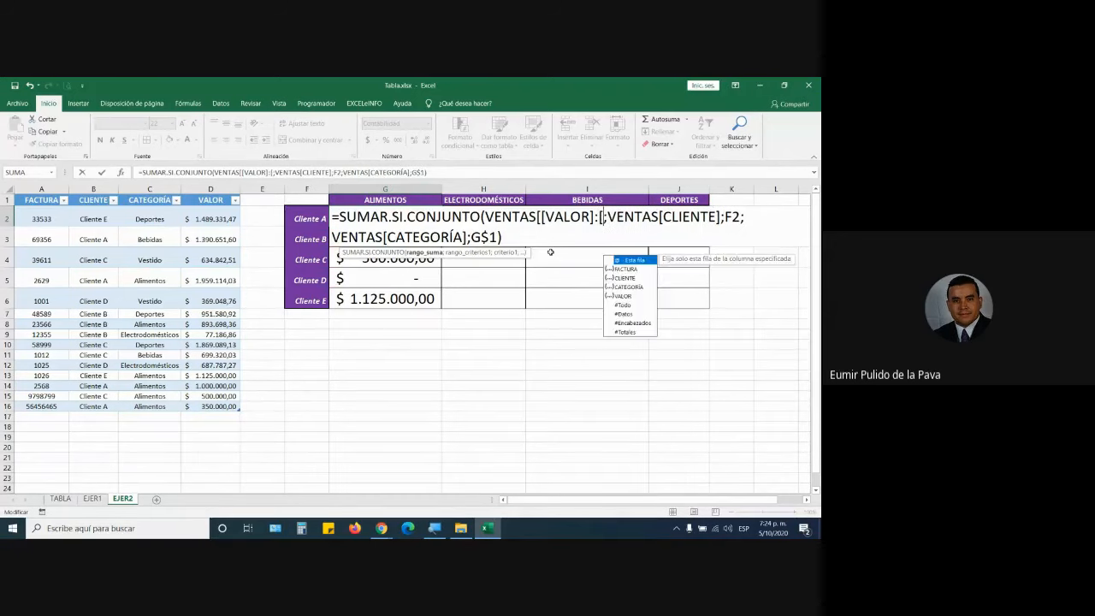
type("va")
key("Tab")
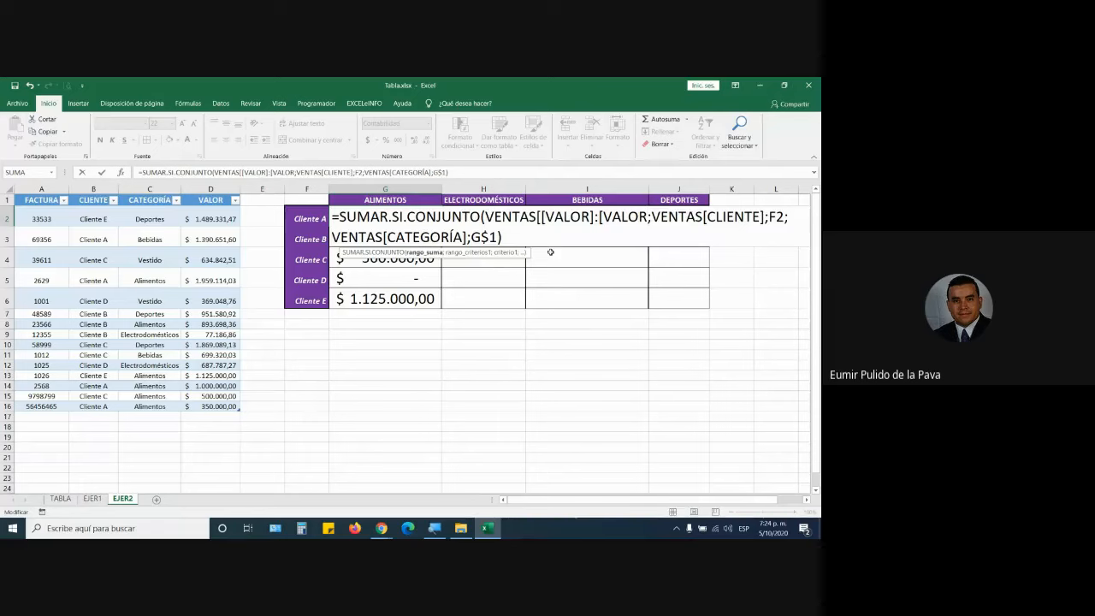
type("]]")
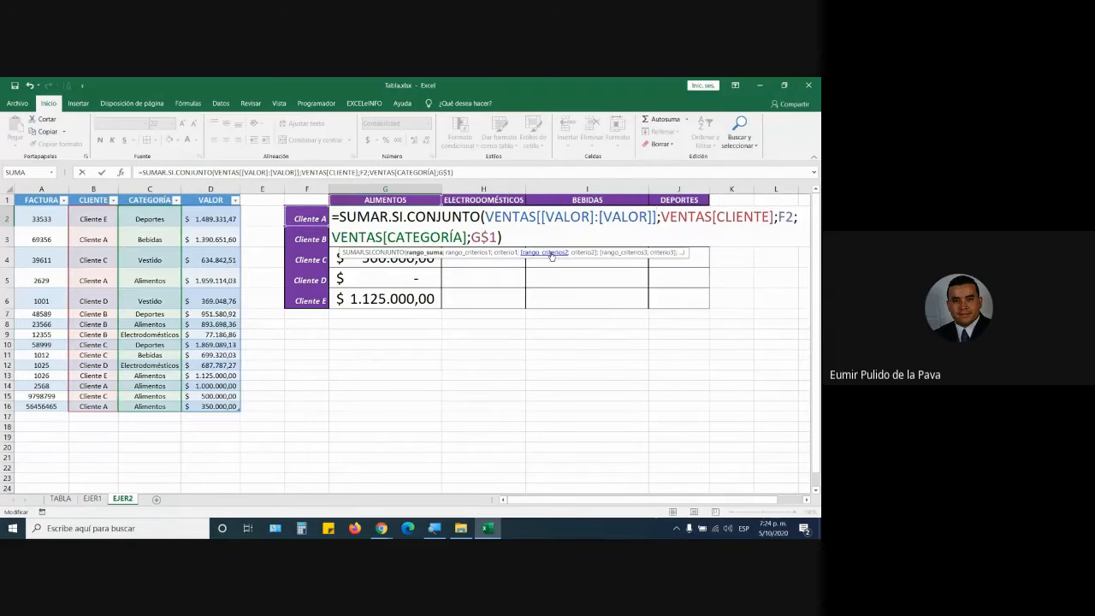
left_click_drag(486, 217, 659, 217)
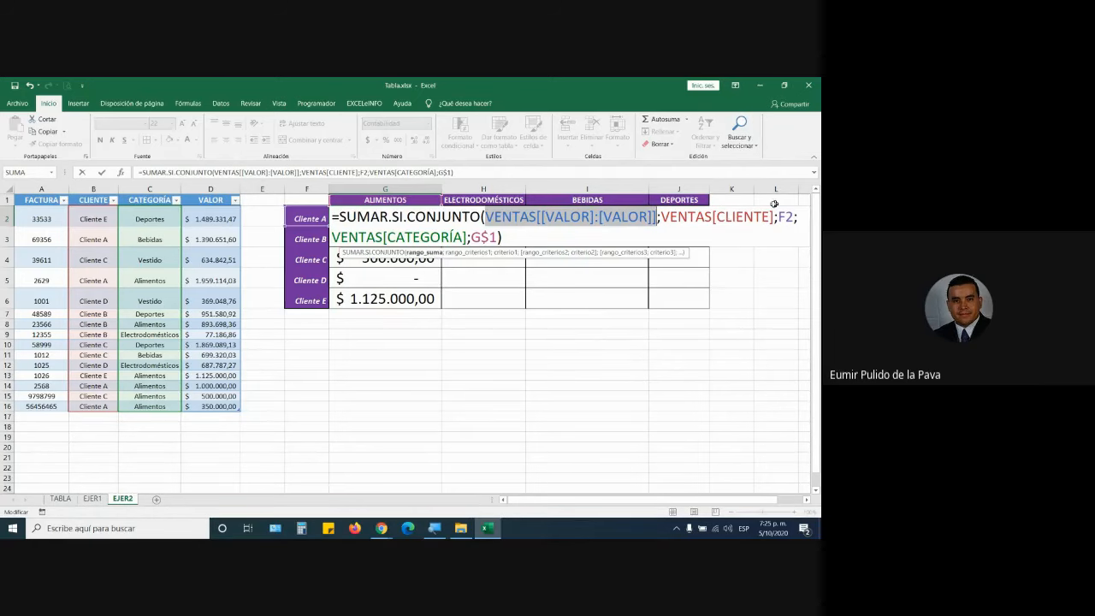
Lock the client criteria range as VENTAS[[CLIENTE]:[CLIENTE]].
left_click(713, 216)
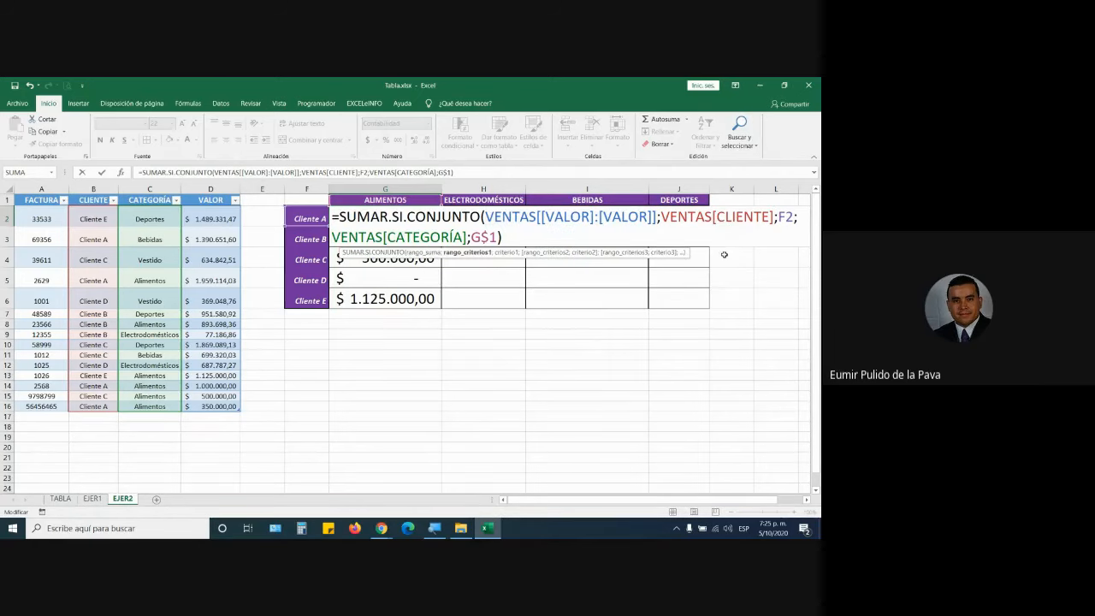
type("[")
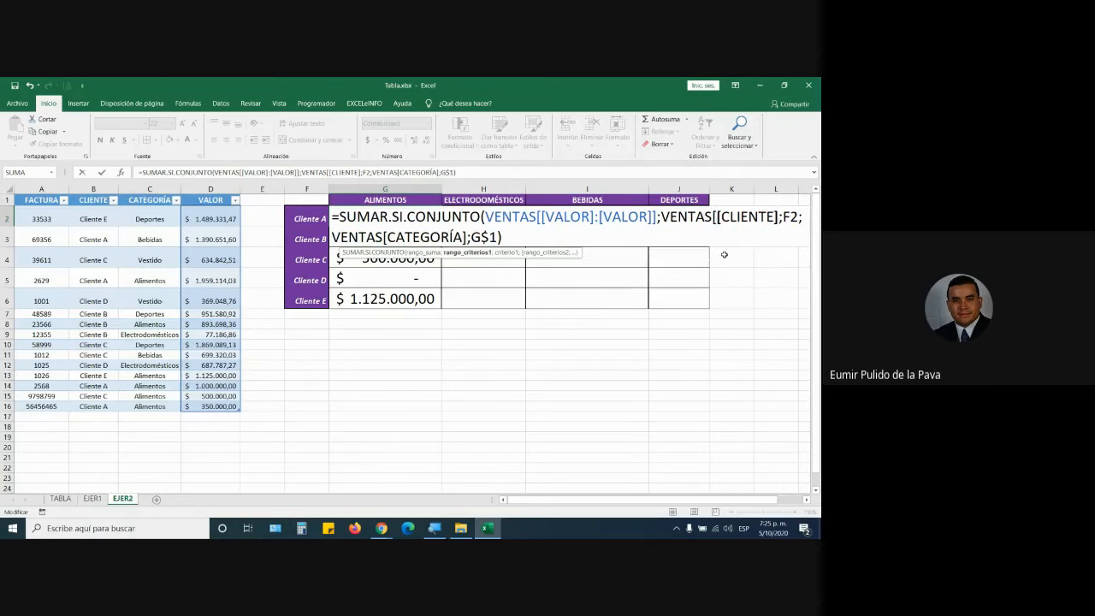
key("Right")
key("Right")
key("Right")
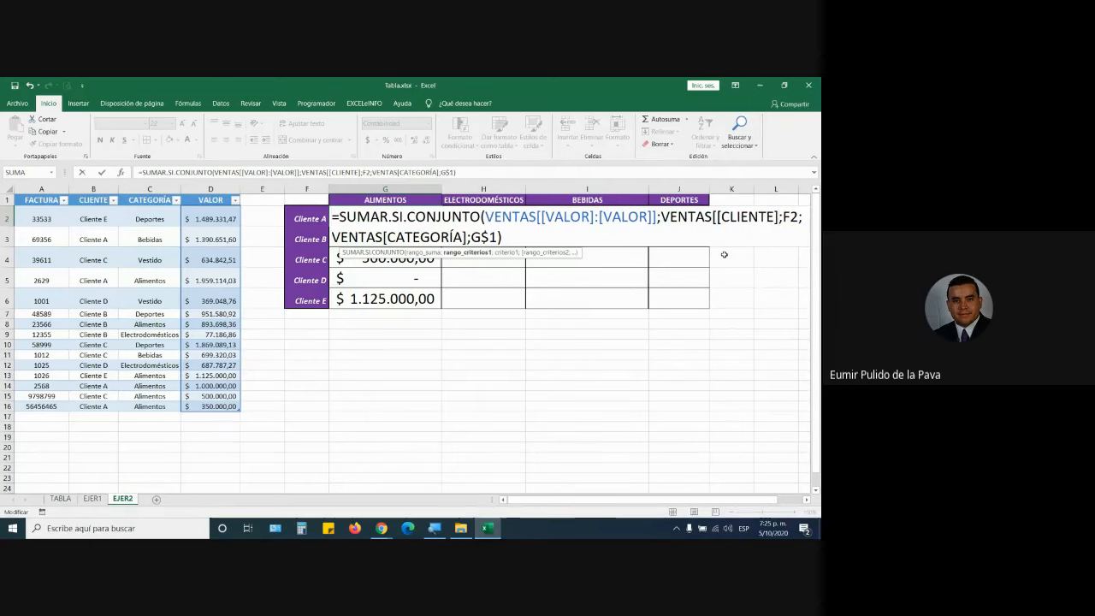
type(":")
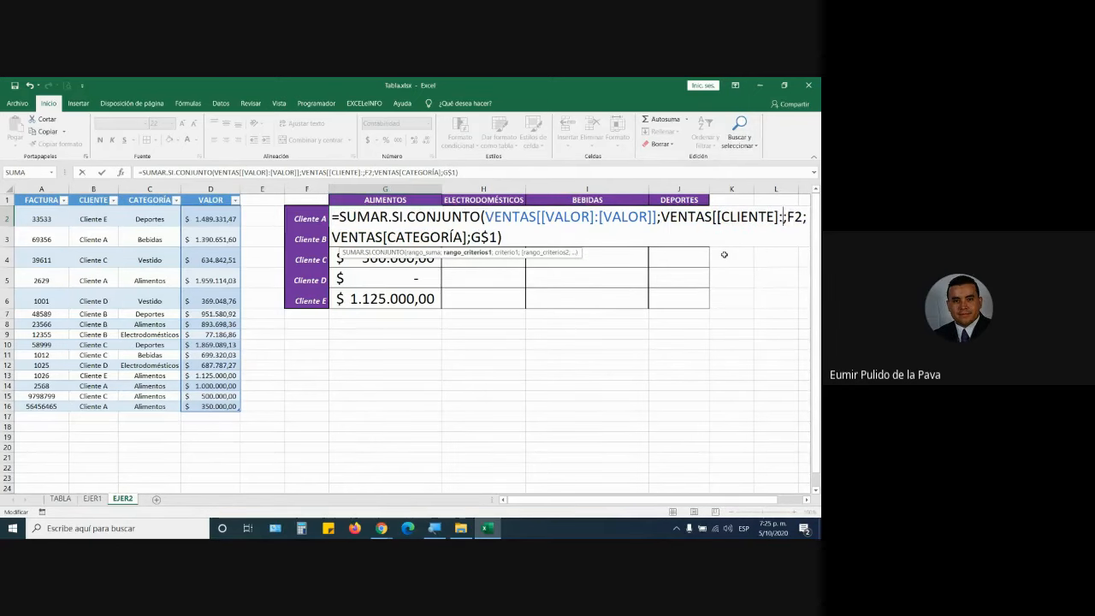
type("[")
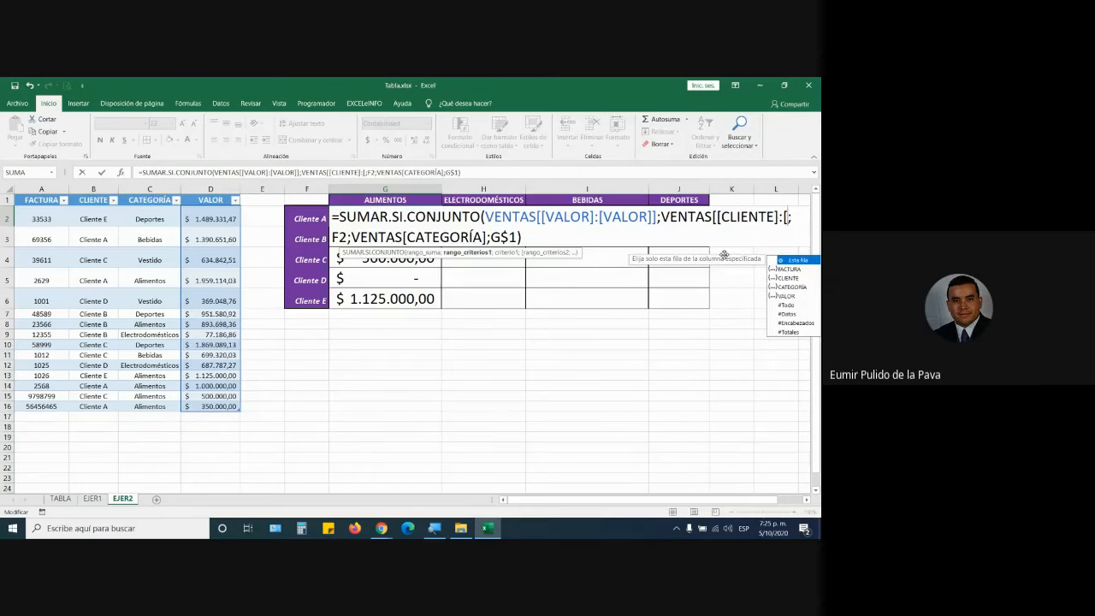
type("CLIENTE")
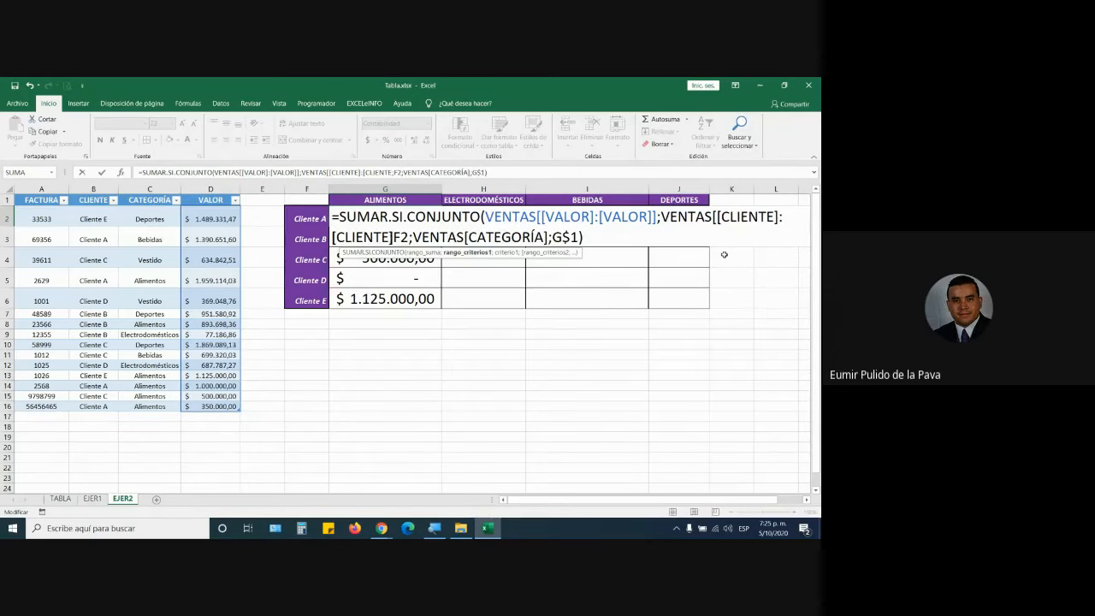
type("]]")
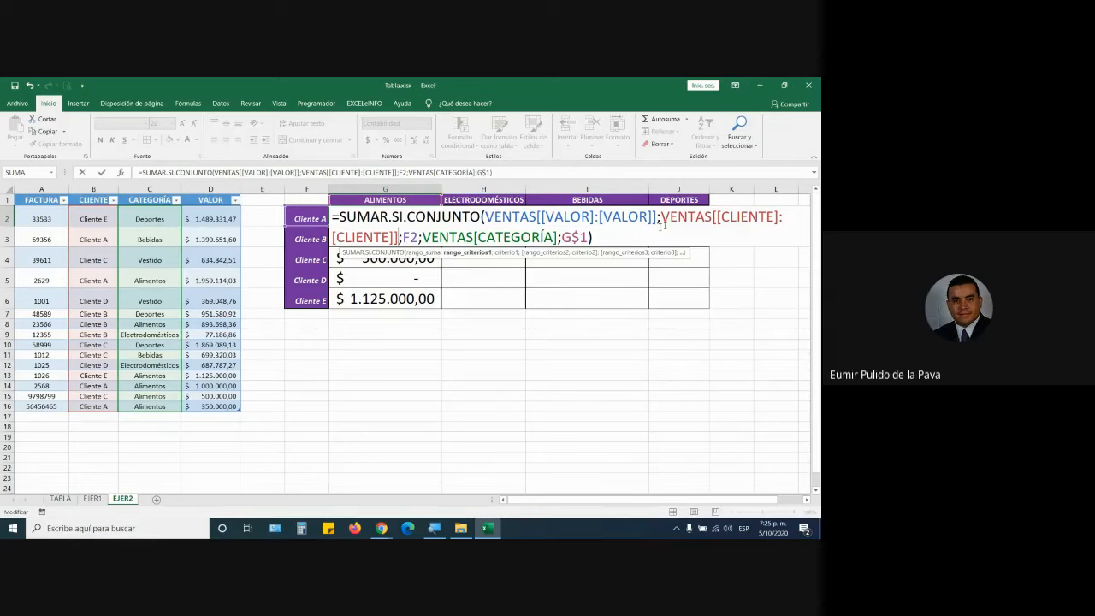
left_click_drag(662, 216, 399, 237)
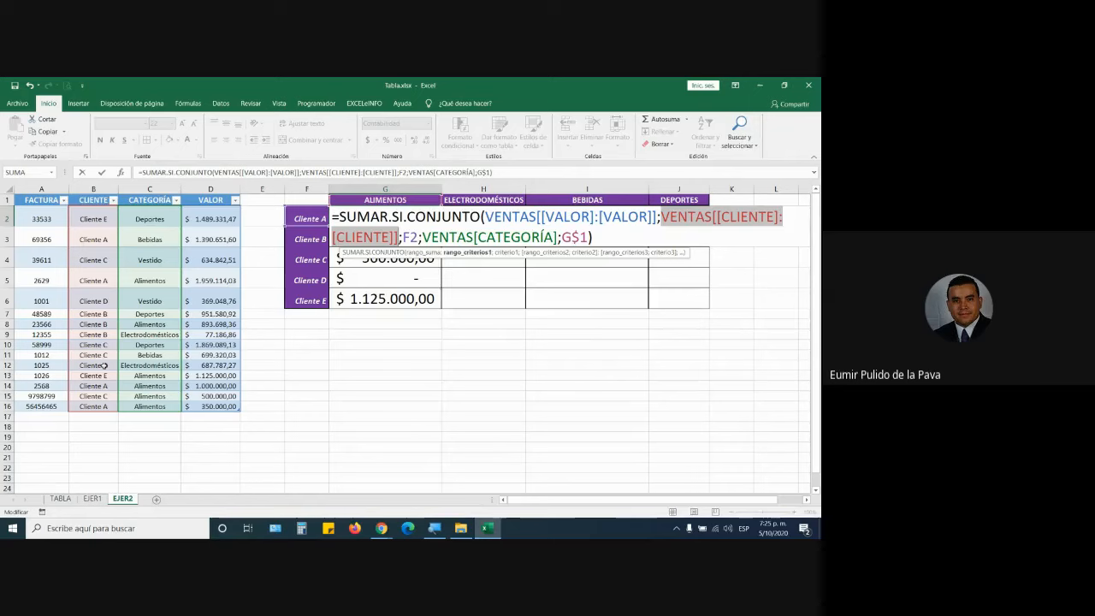
Lock the category range as VENTAS[[CATEGORÍA]:[CATEGORÍA]] and commit the G2 formula.
left_click(474, 237)
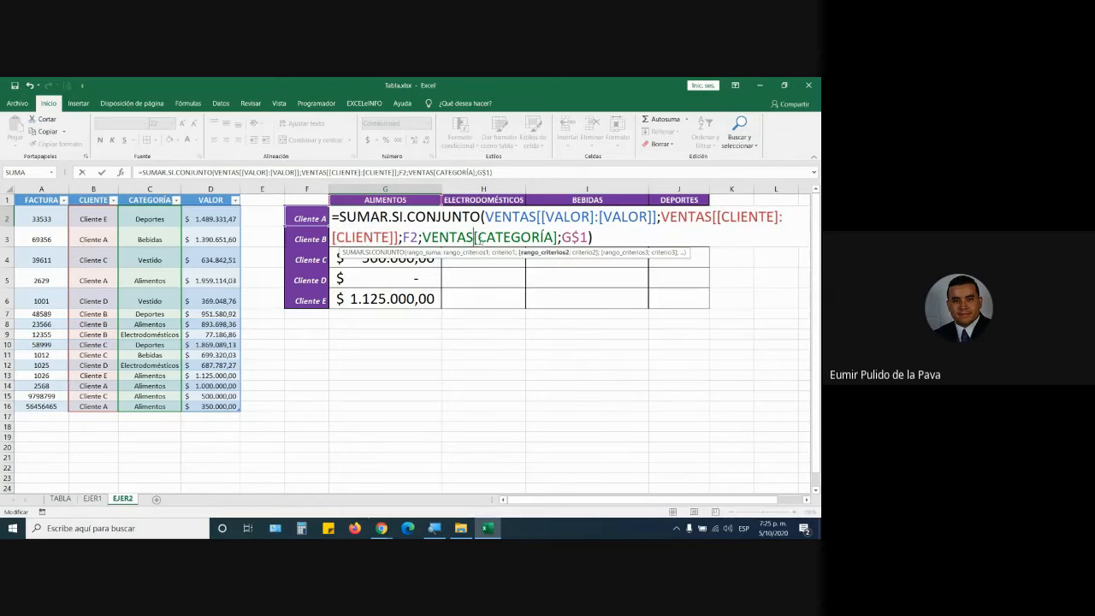
type("[")
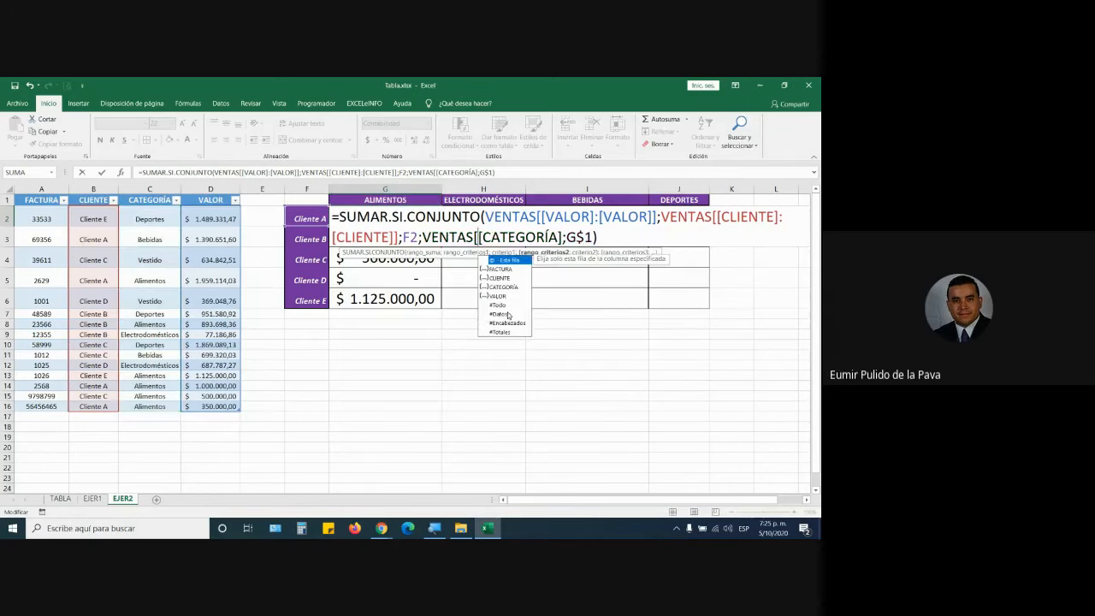
left_click(563, 237)
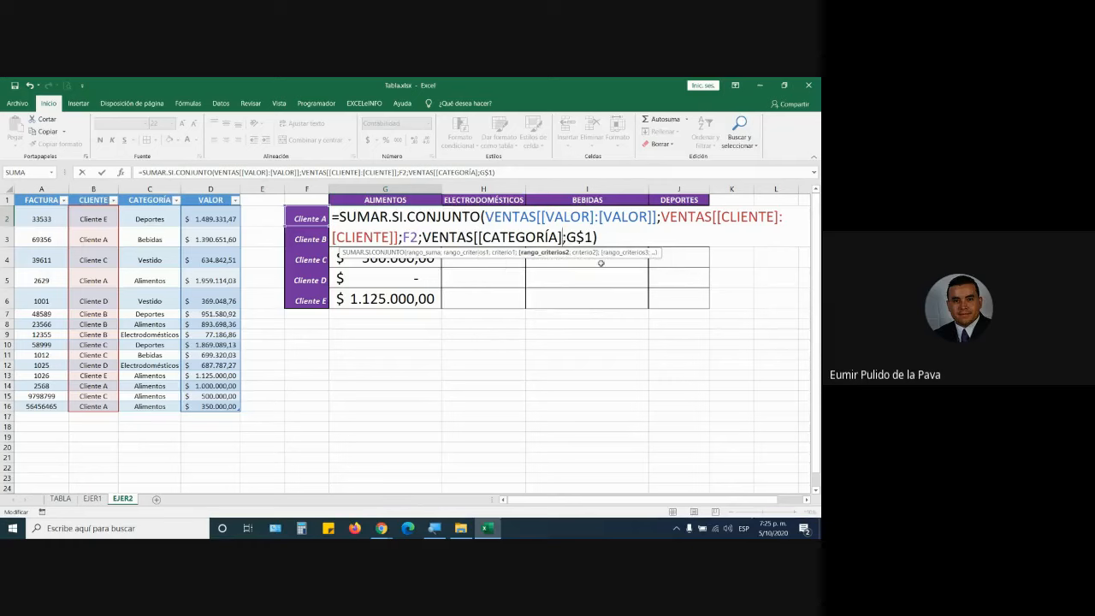
type(":")
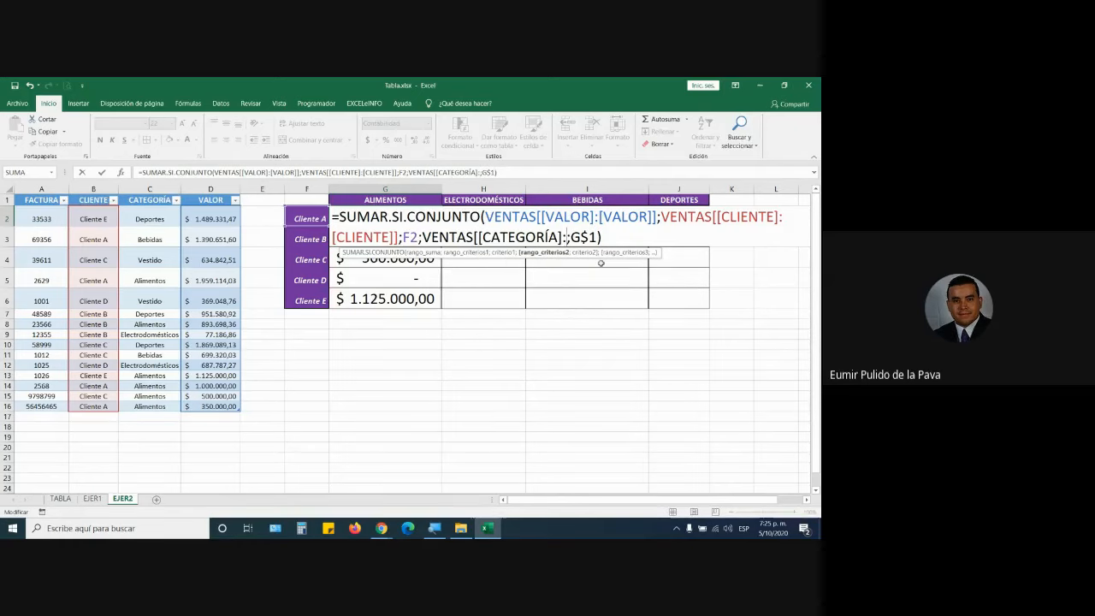
type("[ca")
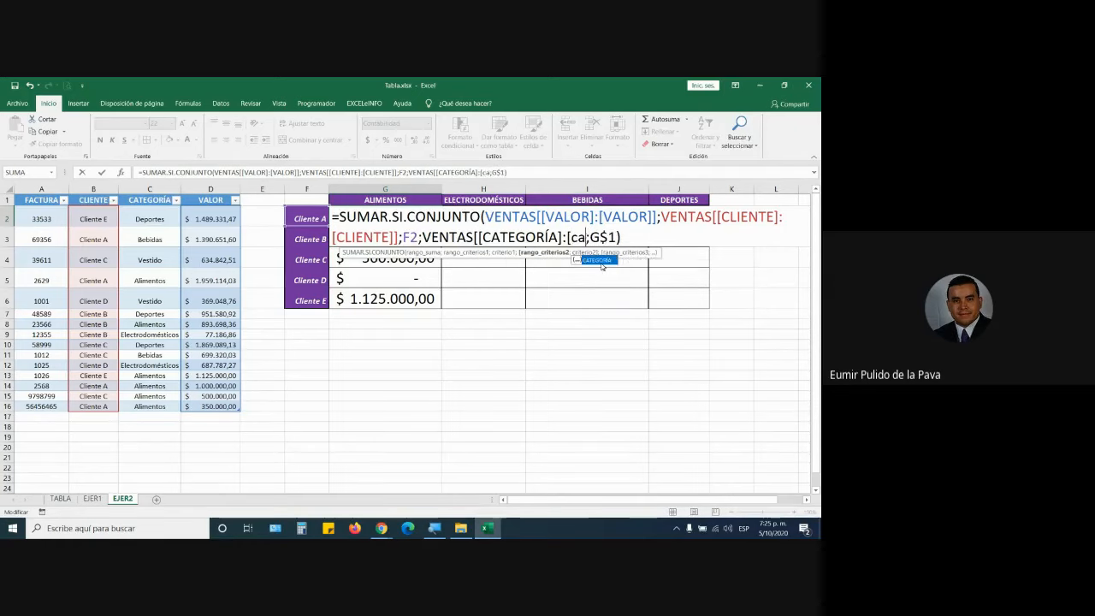
key("Tab")
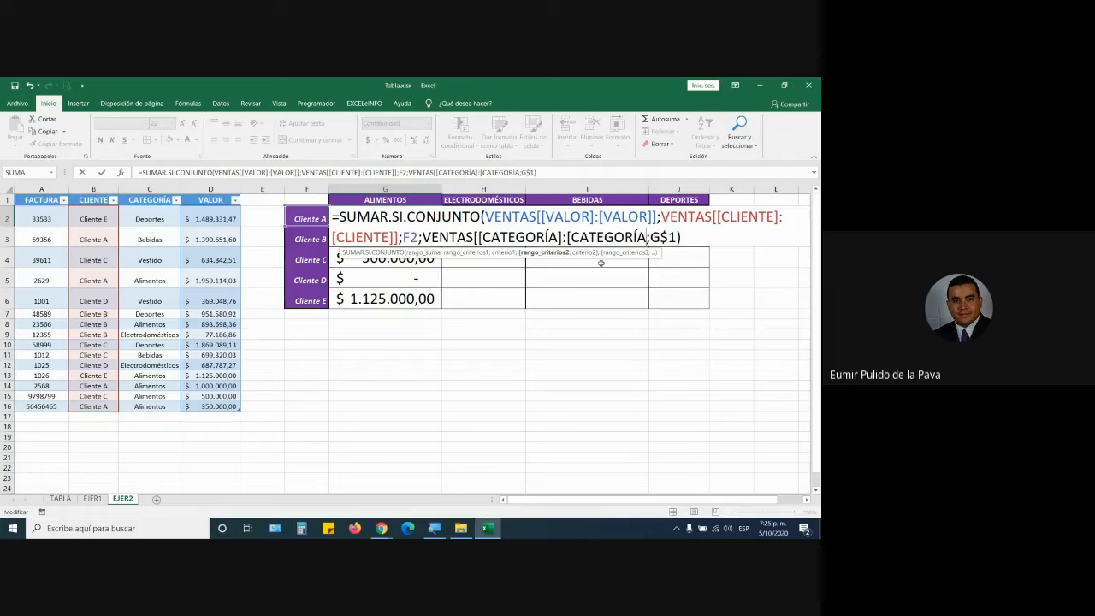
type("+")
key("BackSpace")
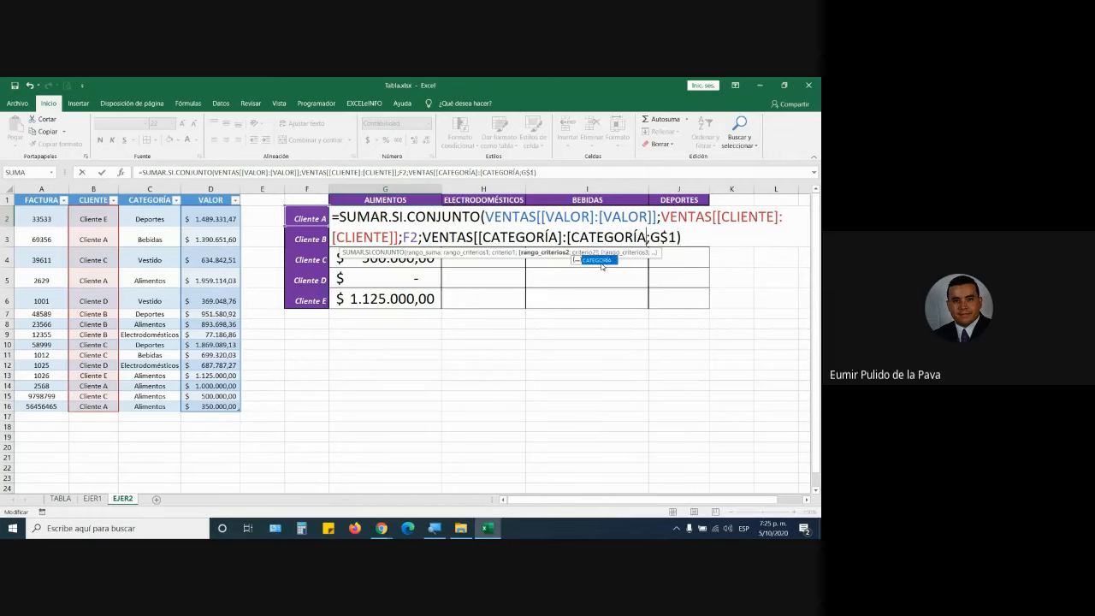
type("]]")
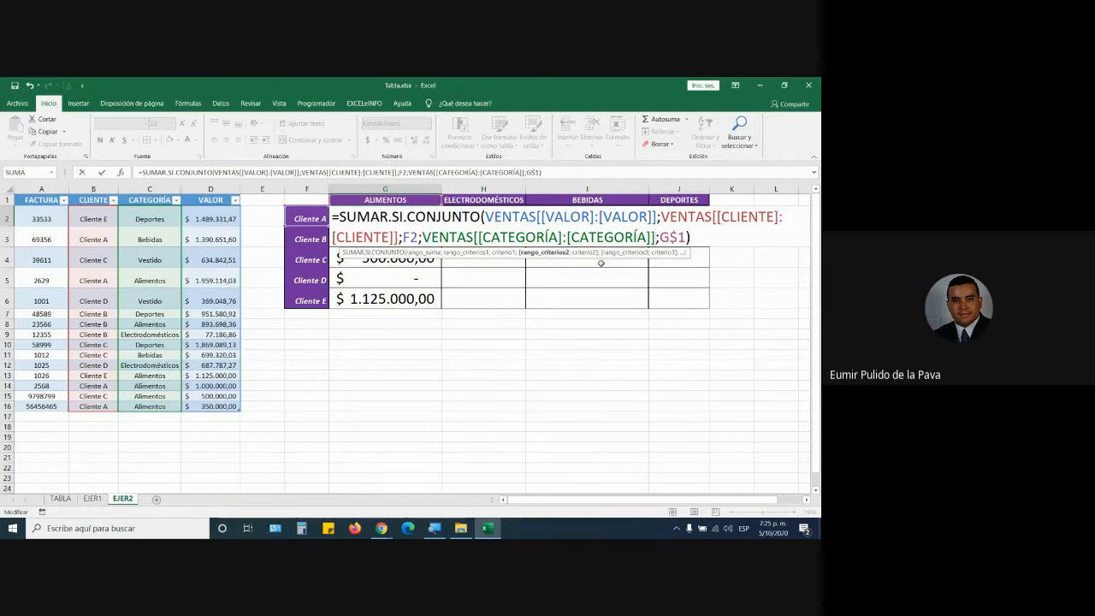
left_click_drag(421, 237, 655, 237)
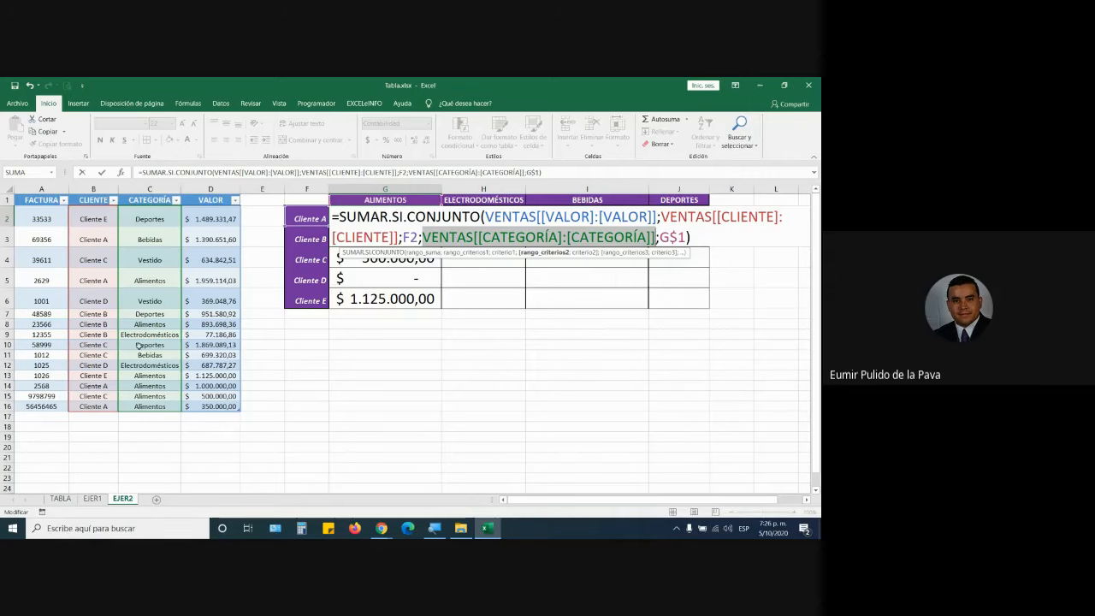
key("Return")
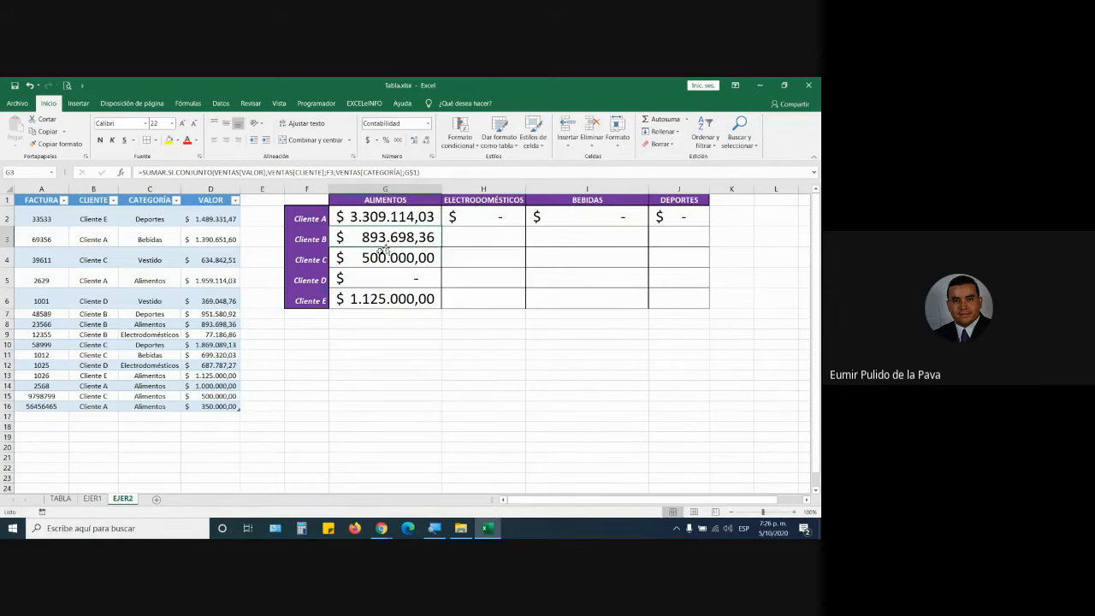
double_click(416, 215)
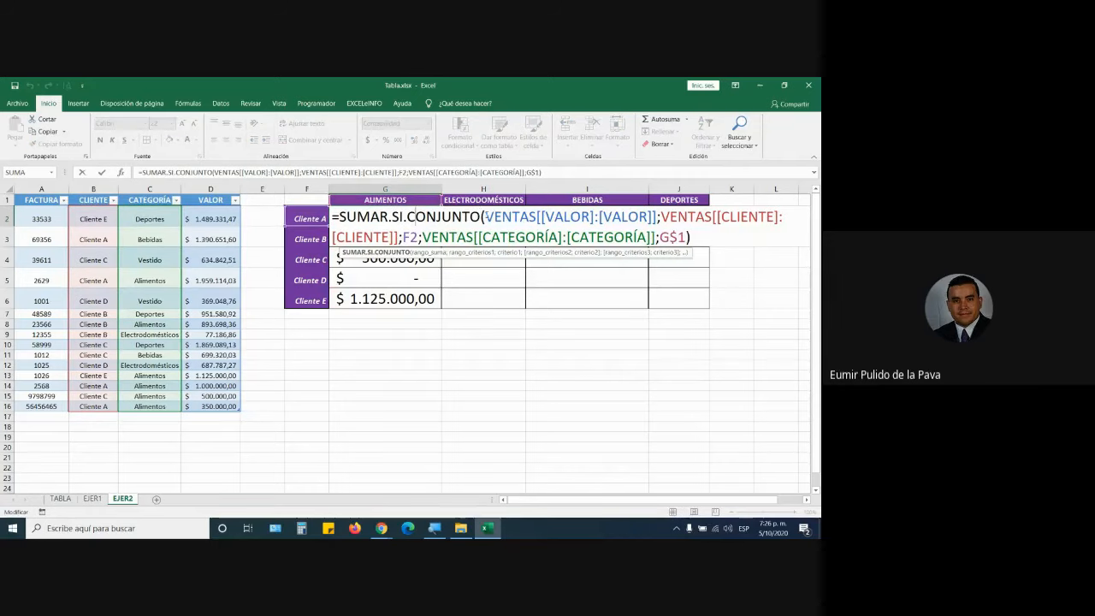
left_click_drag(484, 216, 605, 237)
key("Escape")
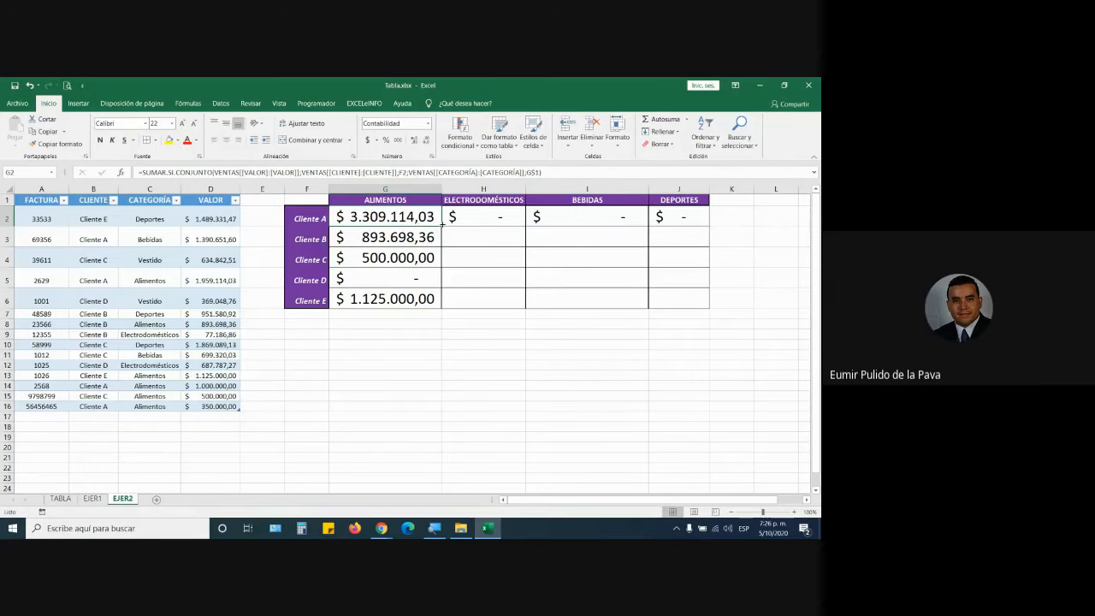
left_click_drag(440, 223, 686, 221)
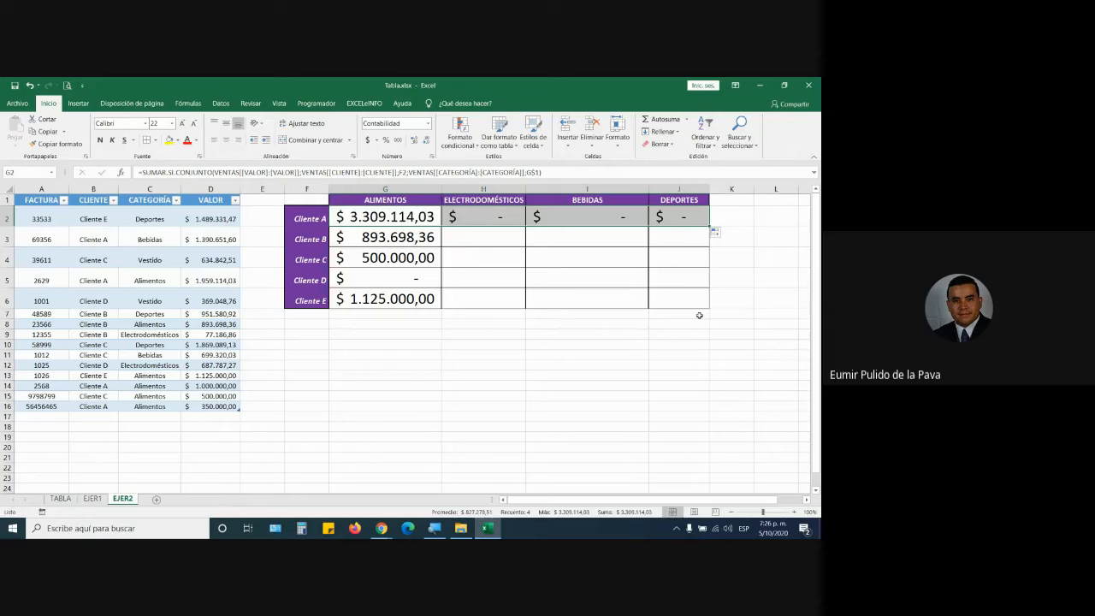
left_click(497, 217)
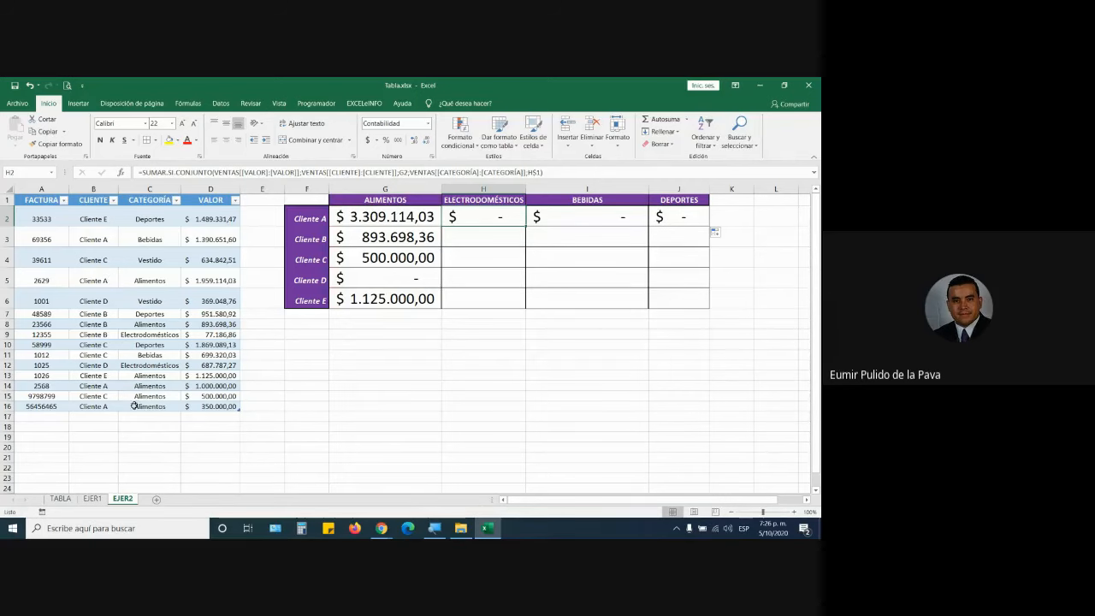
left_click(591, 216)
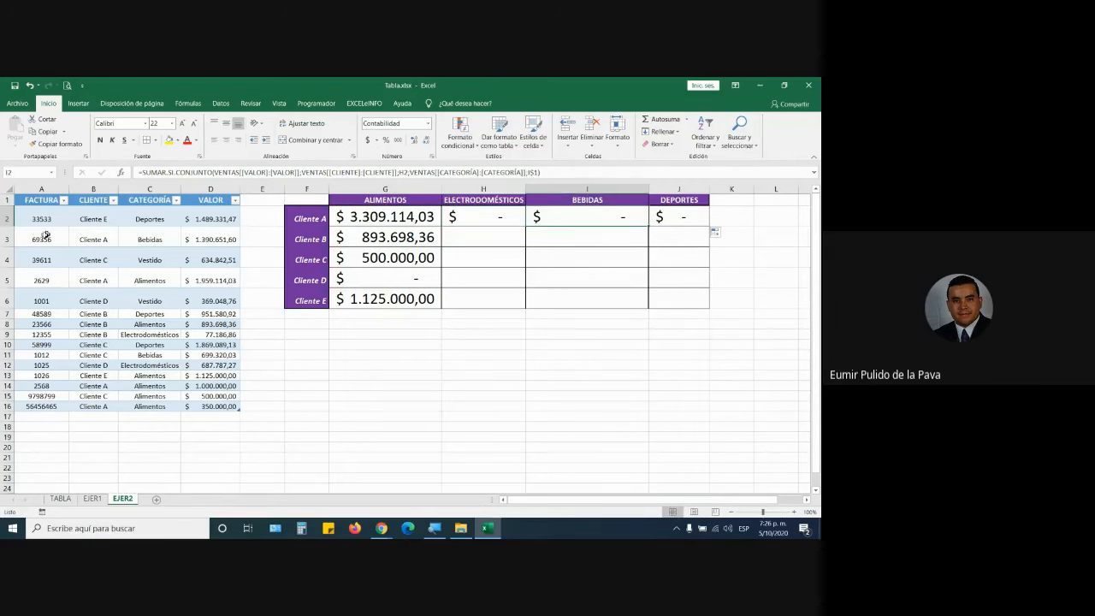
left_click_drag(46, 236, 210, 240)
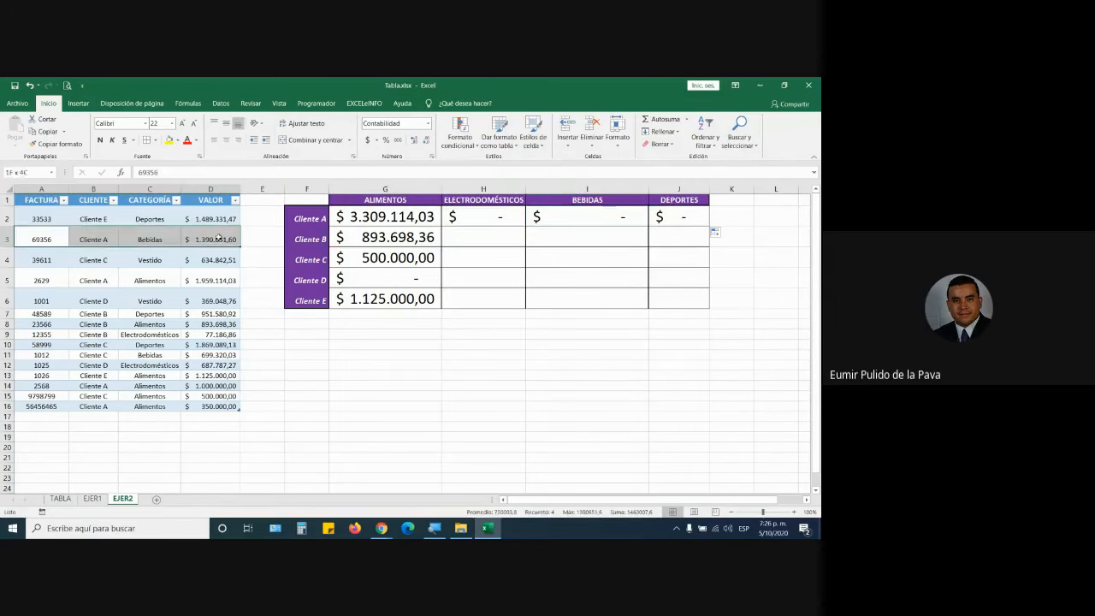
left_click(484, 215)
double_click(483, 215)
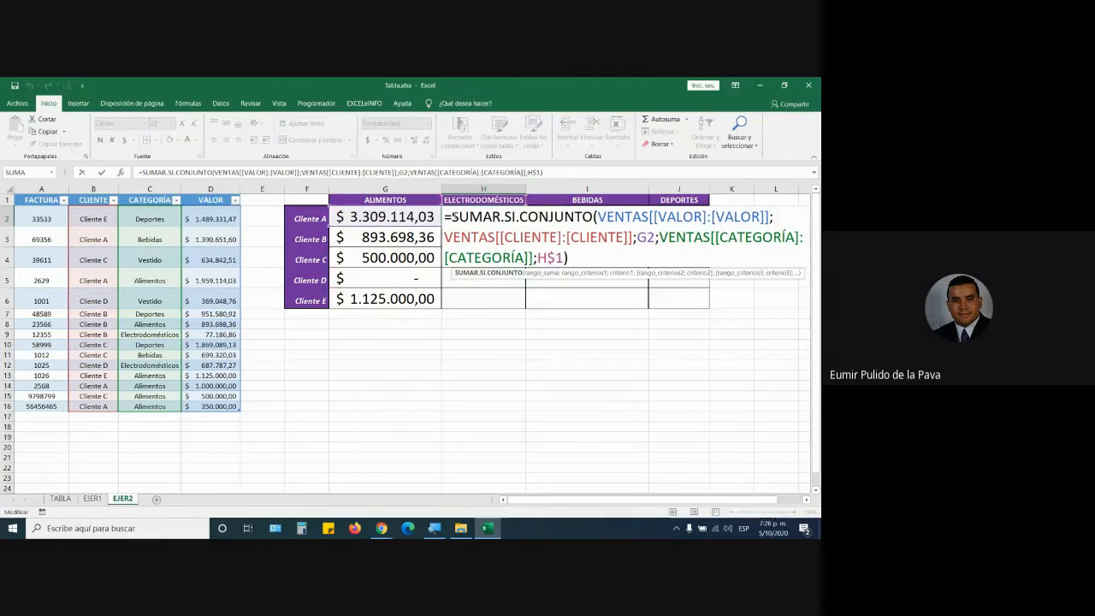
left_click_drag(451, 217, 772, 216)
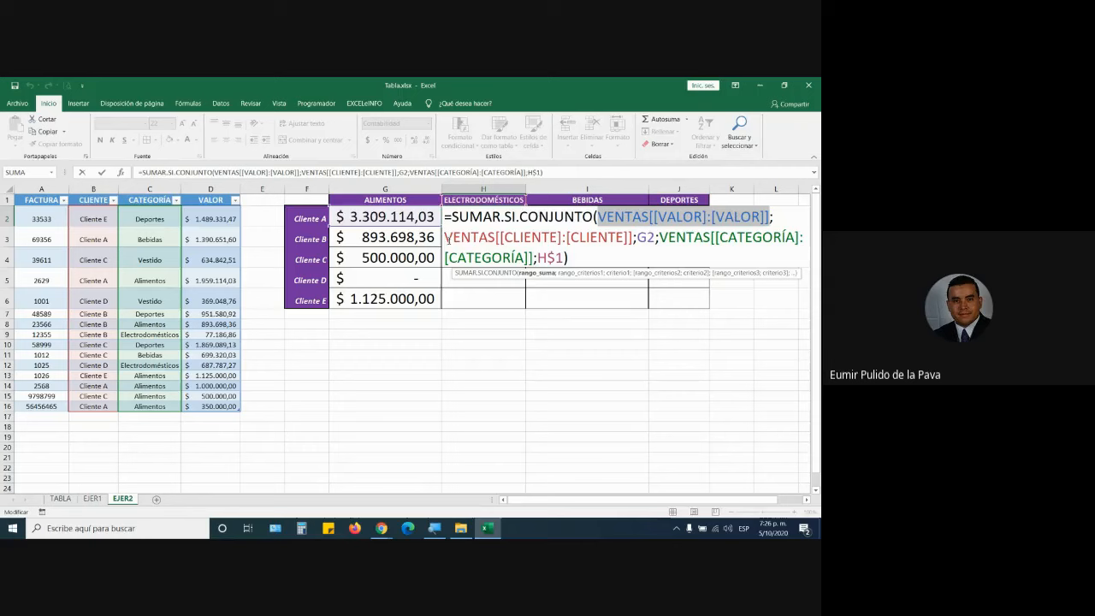
left_click_drag(444, 237, 635, 237)
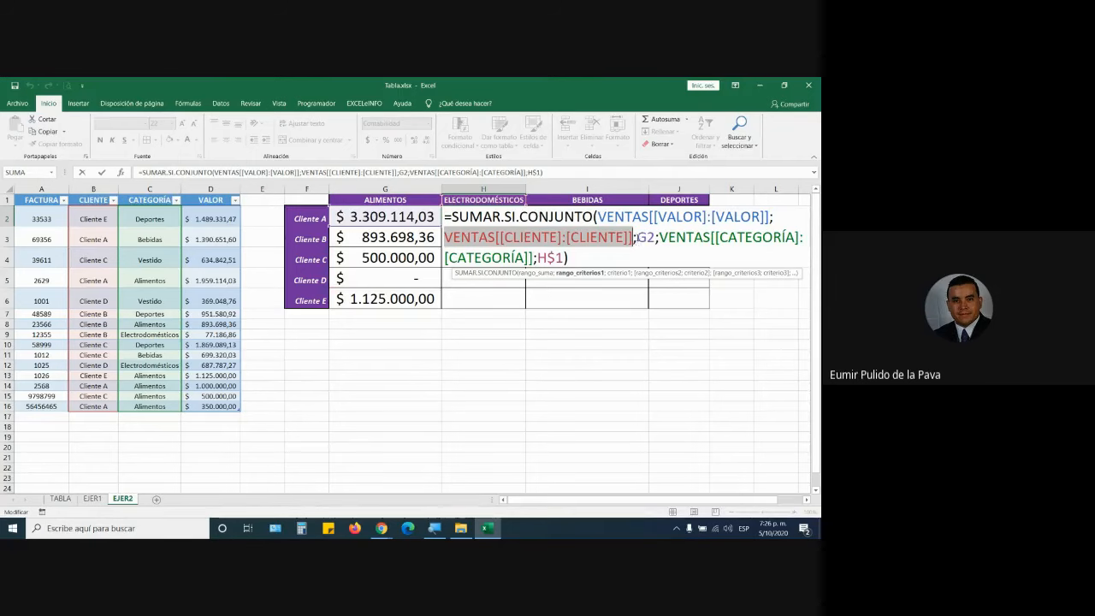
left_click_drag(637, 238, 656, 237)
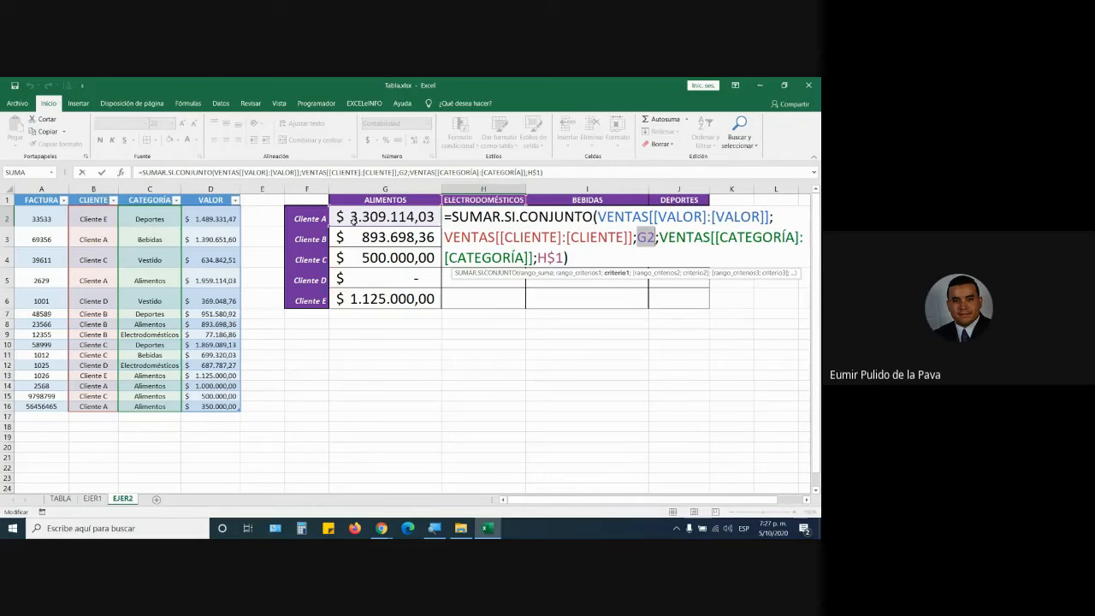
key("ctrl+Return")
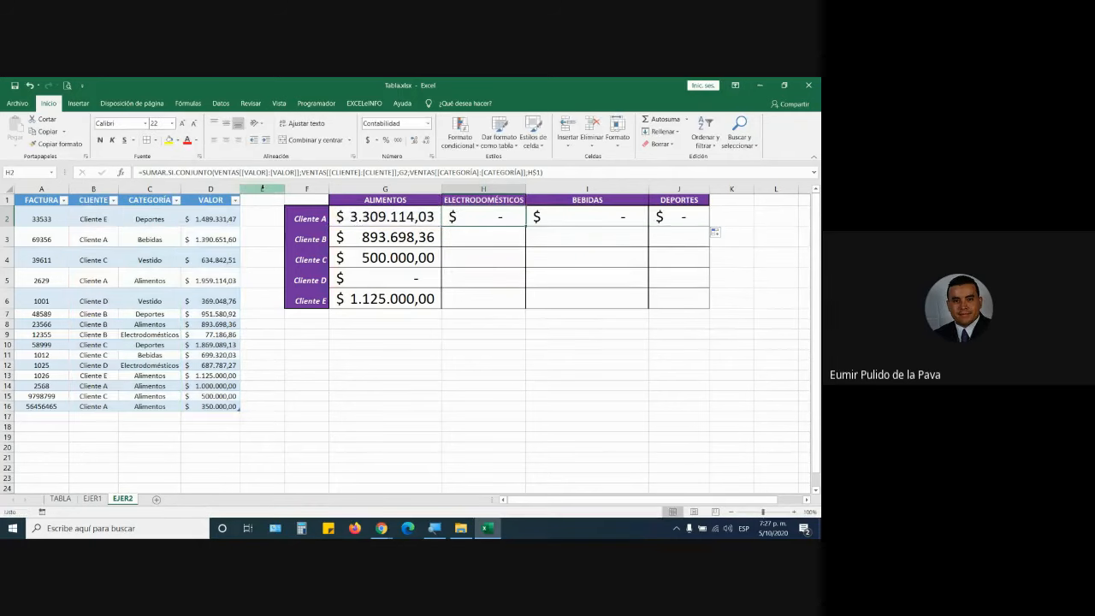
Inspect G2's G$1 category criterion and H2's client criterion, which has drifted to G2.
double_click(392, 215)
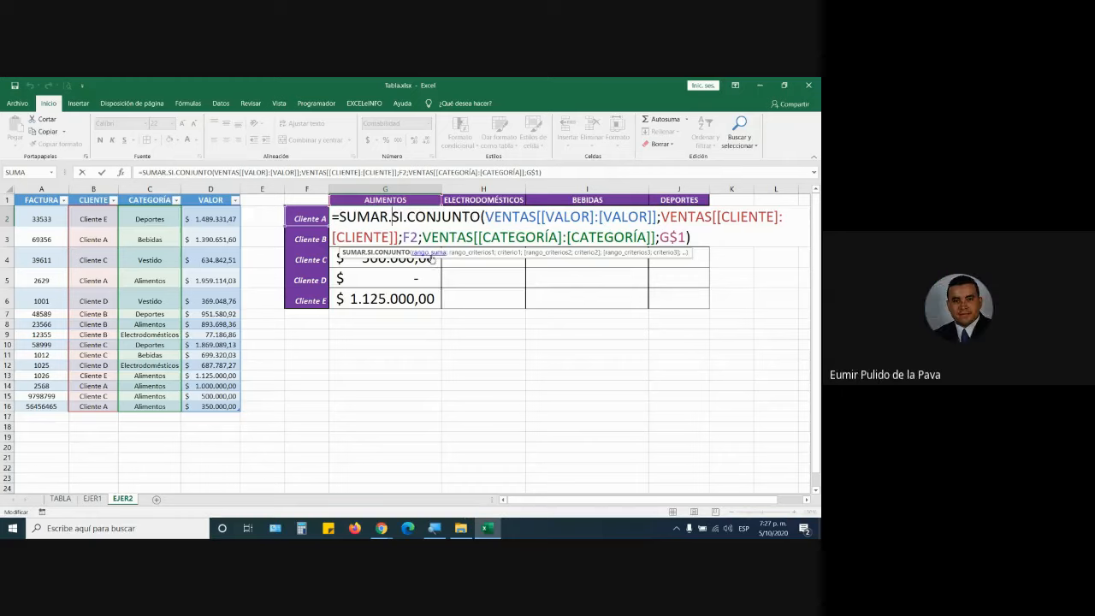
left_click_drag(660, 238, 686, 238)
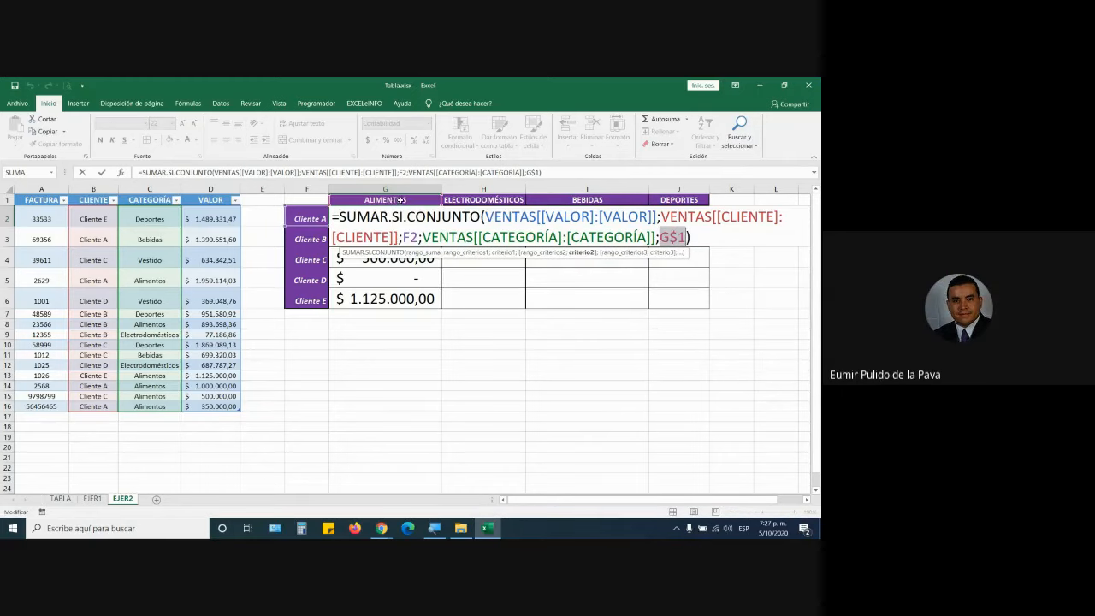
key("ctrl+Return")
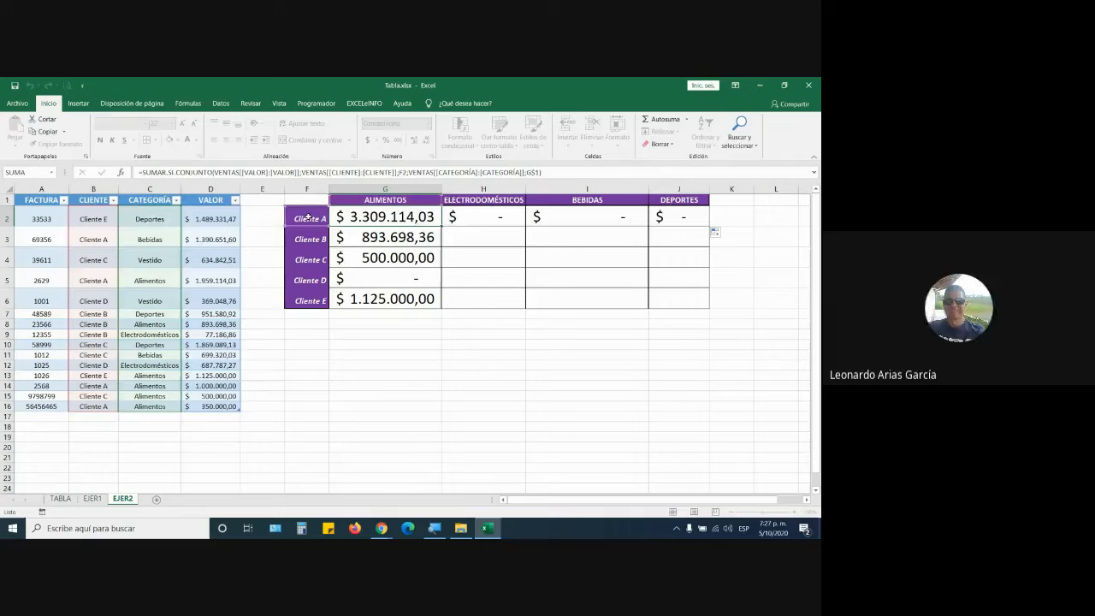
double_click(473, 218)
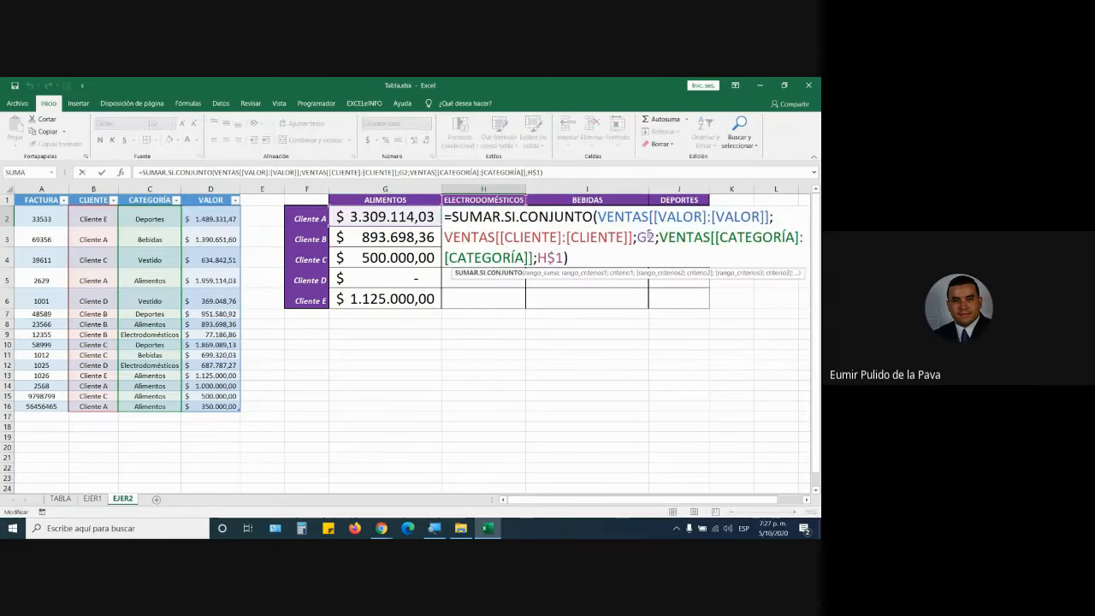
left_click_drag(647, 238, 655, 238)
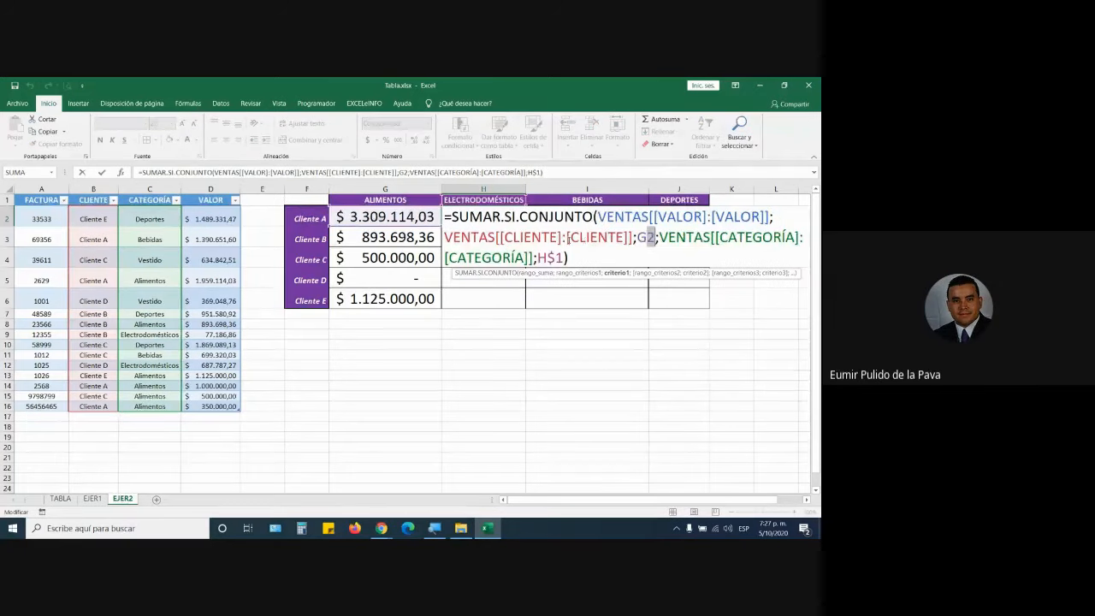
left_click_drag(566, 237, 656, 237)
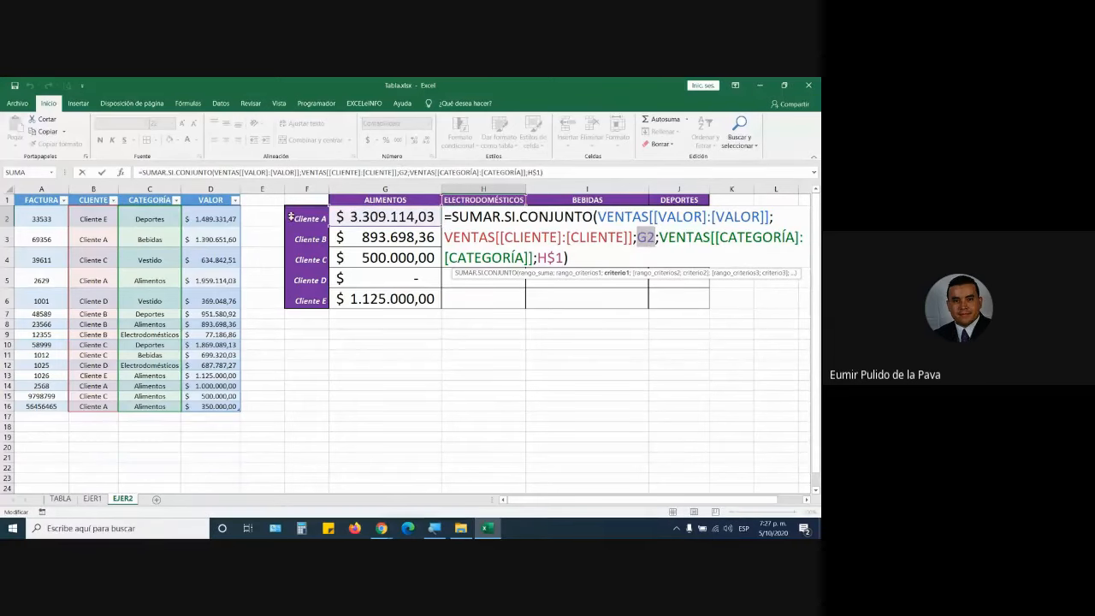
key("ctrl+Return")
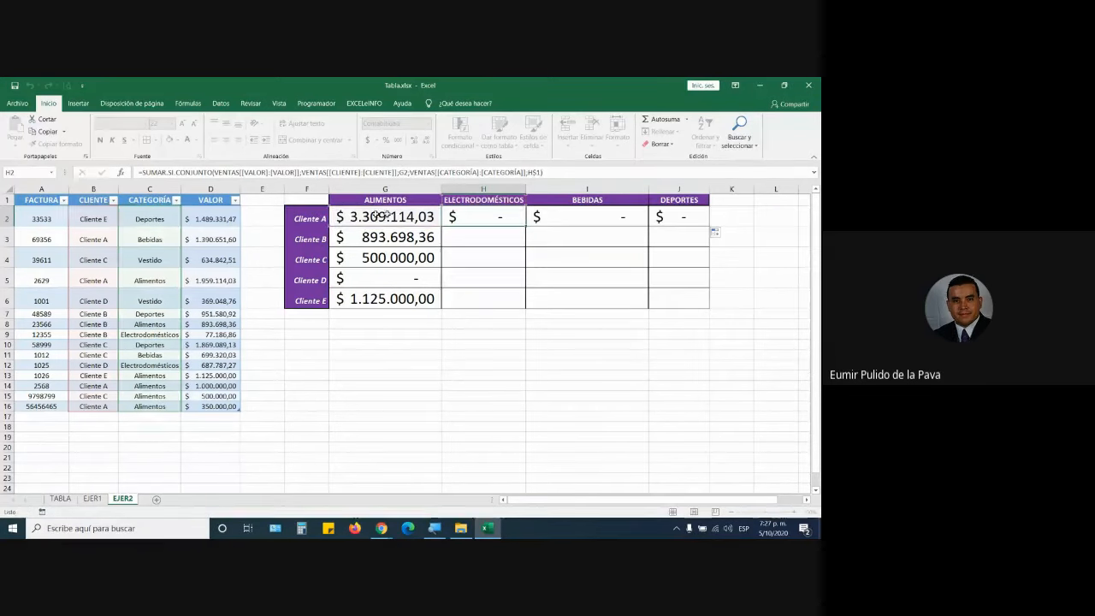
Check the Bebidas formula's client criterion, then reopen G2 at its client reference.
double_click(556, 217)
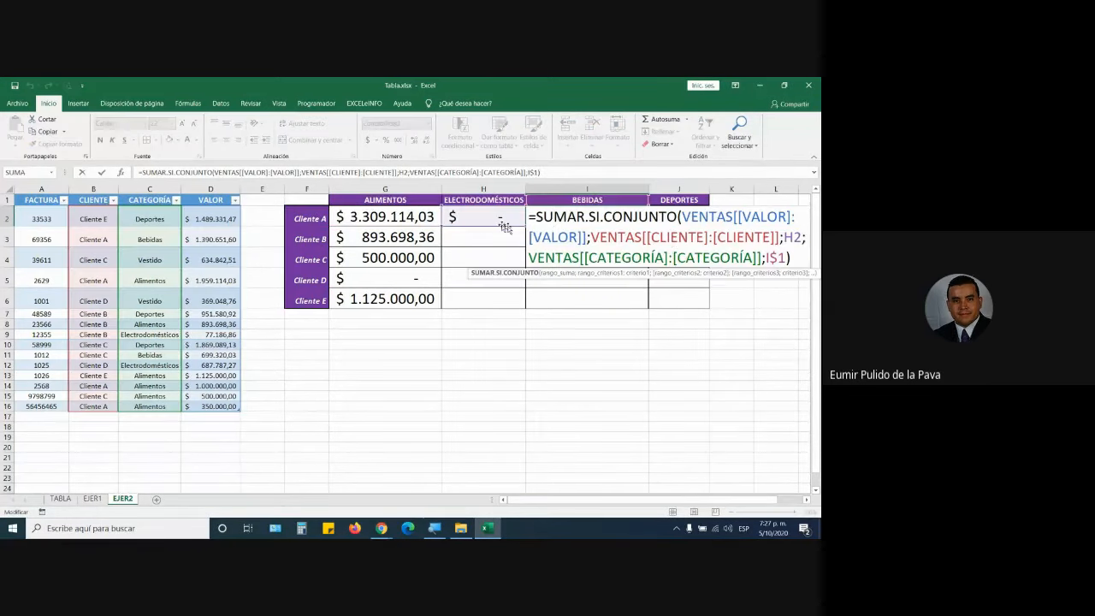
double_click(791, 237)
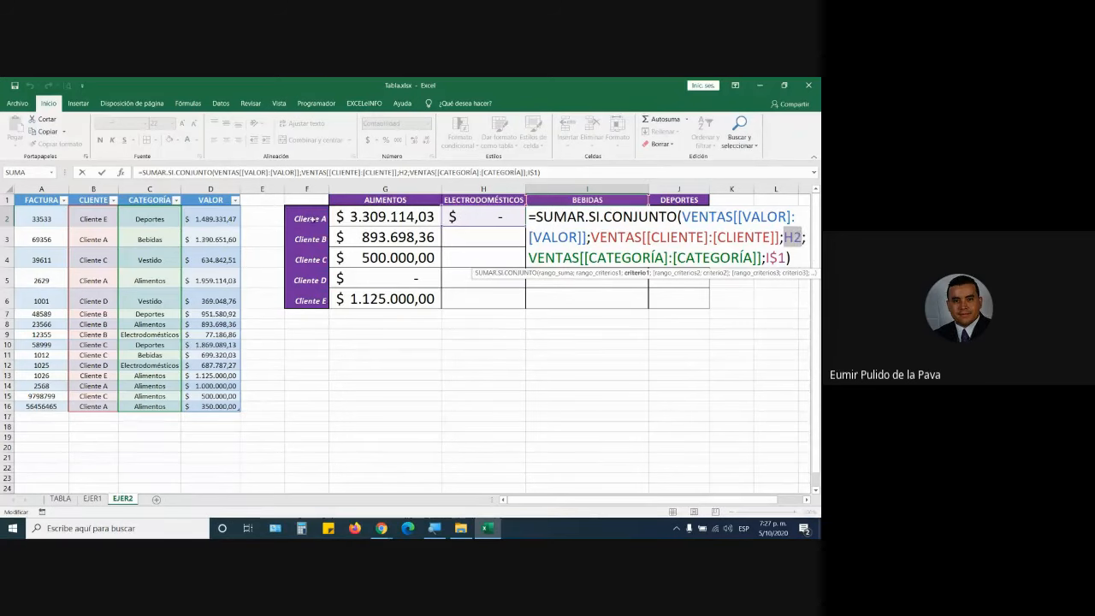
key("Escape")
double_click(380, 217)
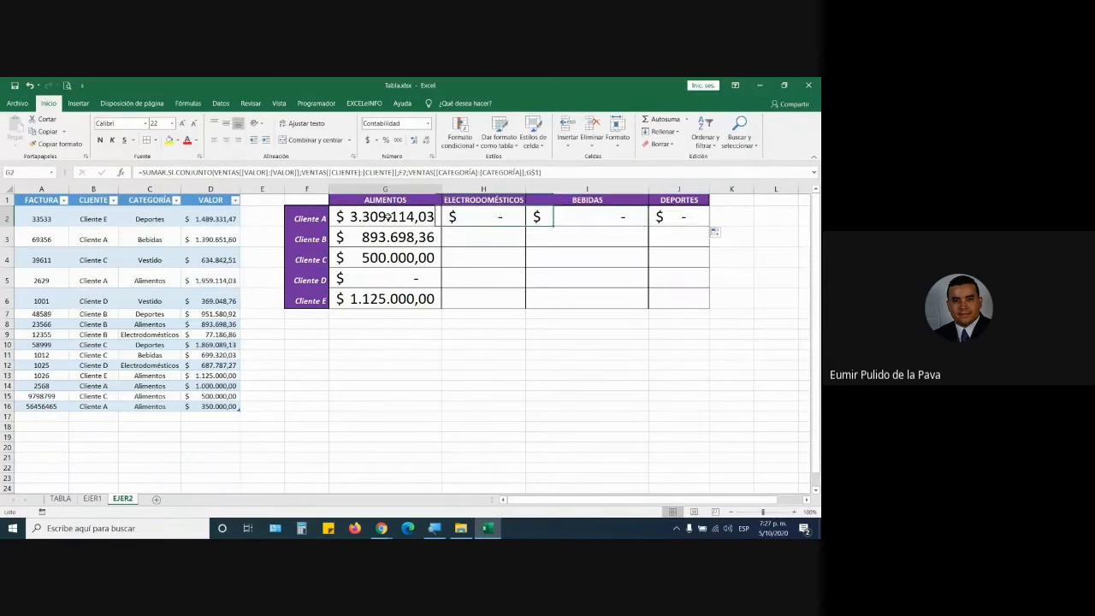
left_click(417, 237)
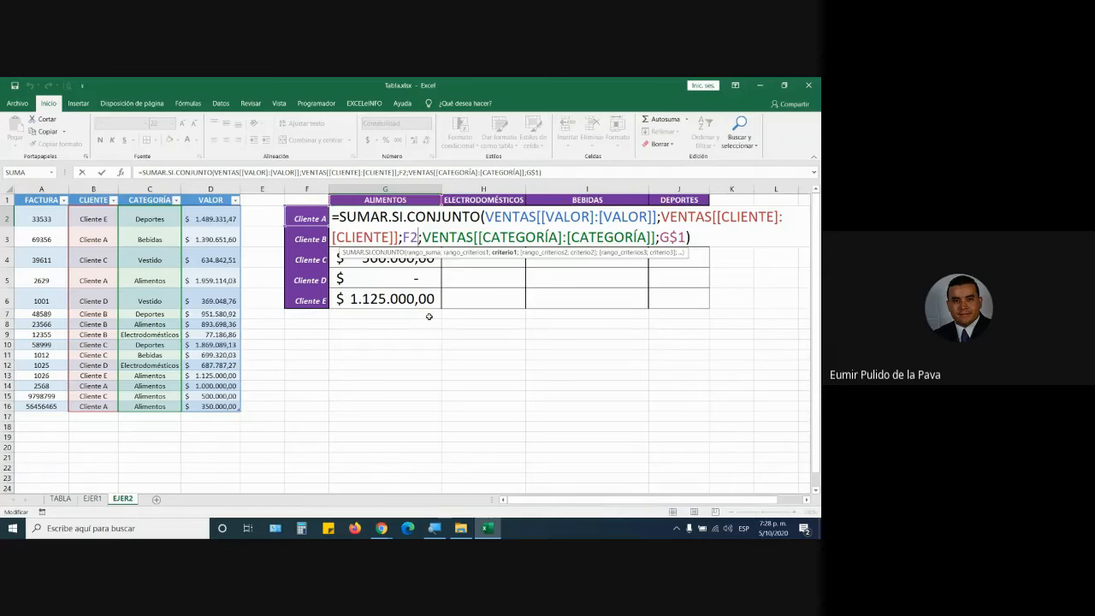
Lock G2's client criterion as $F2, keep G$1, and commit the formula.
key("F4")
key("F4")
key("F4")
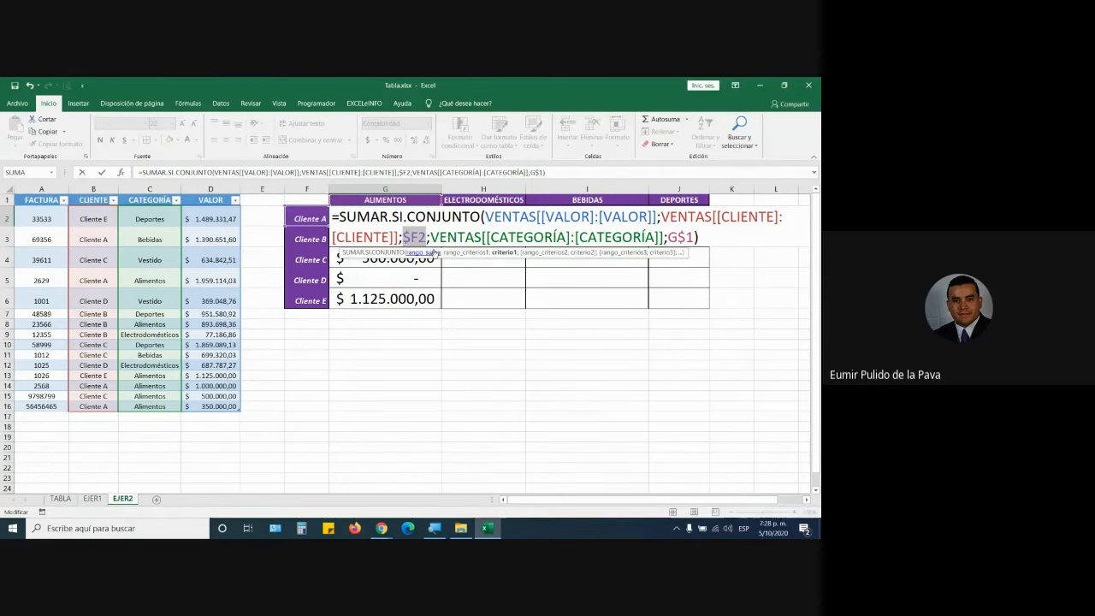
mouse_move(333, 218)
left_mouse_down()
mouse_move(401, 219)
mouse_move(426, 237)
left_mouse_up()
left_click(404, 234)
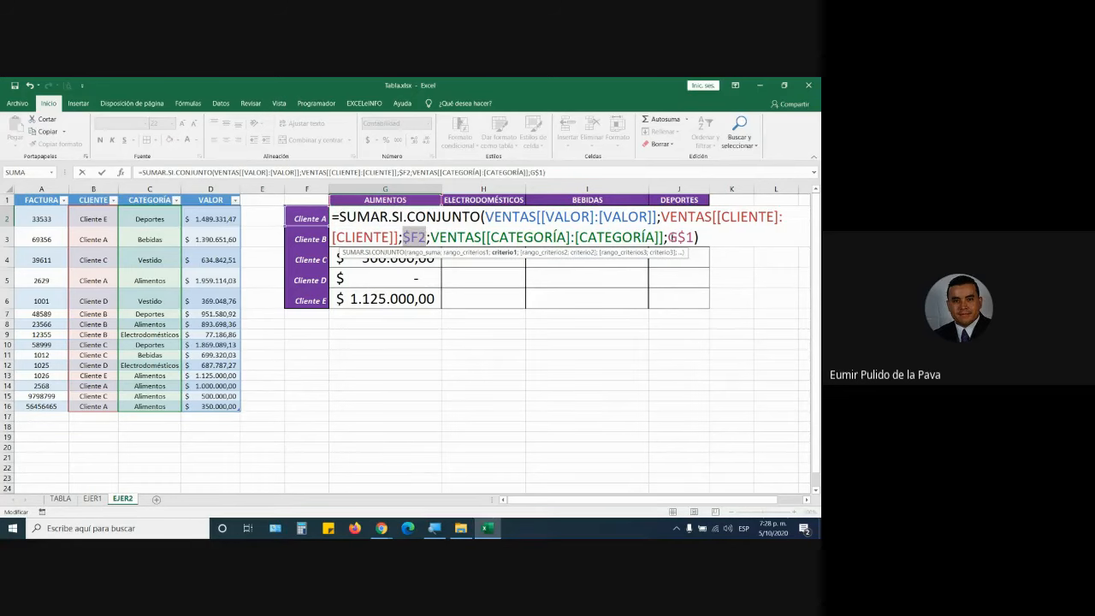
left_click_drag(668, 238, 694, 238)
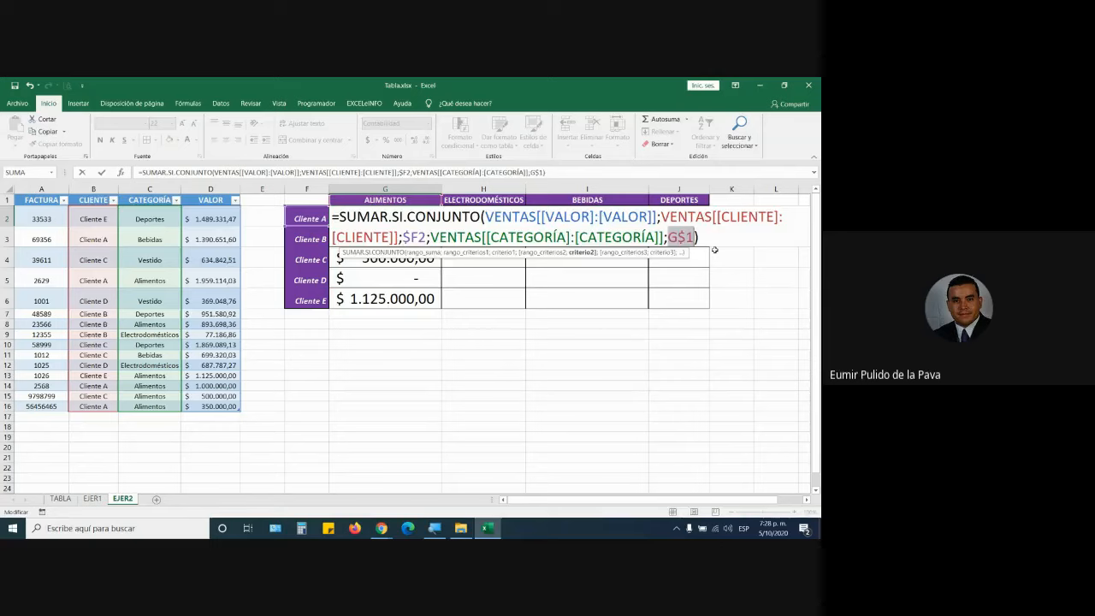
key("Return")
left_click(430, 220)
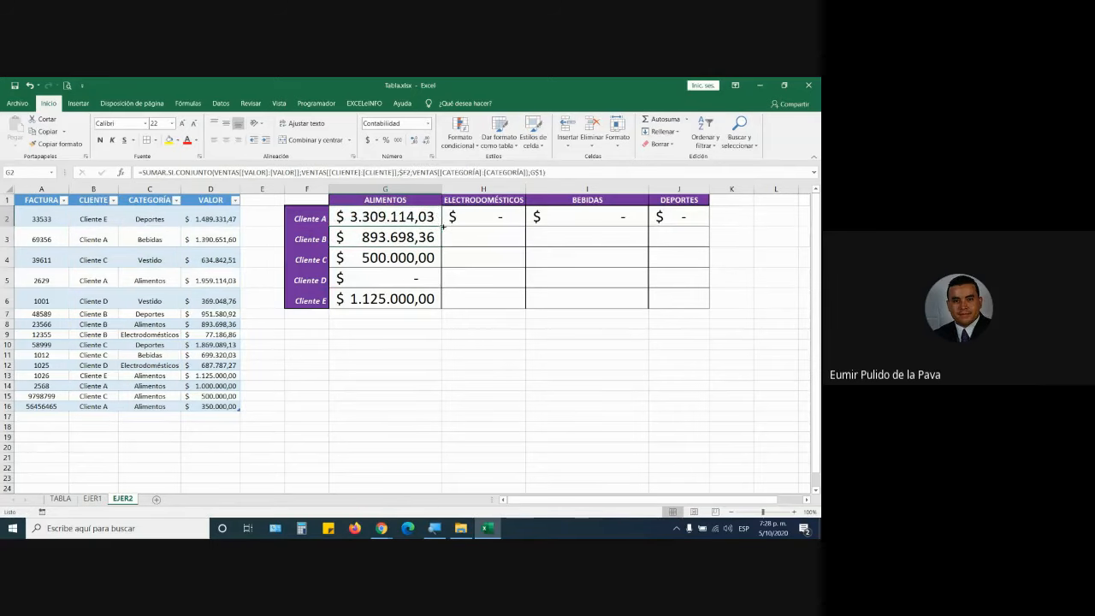
Fill G2's formula through J6, autofit the category columns, then switch to the meeting window.
left_click_drag(442, 227, 709, 306)
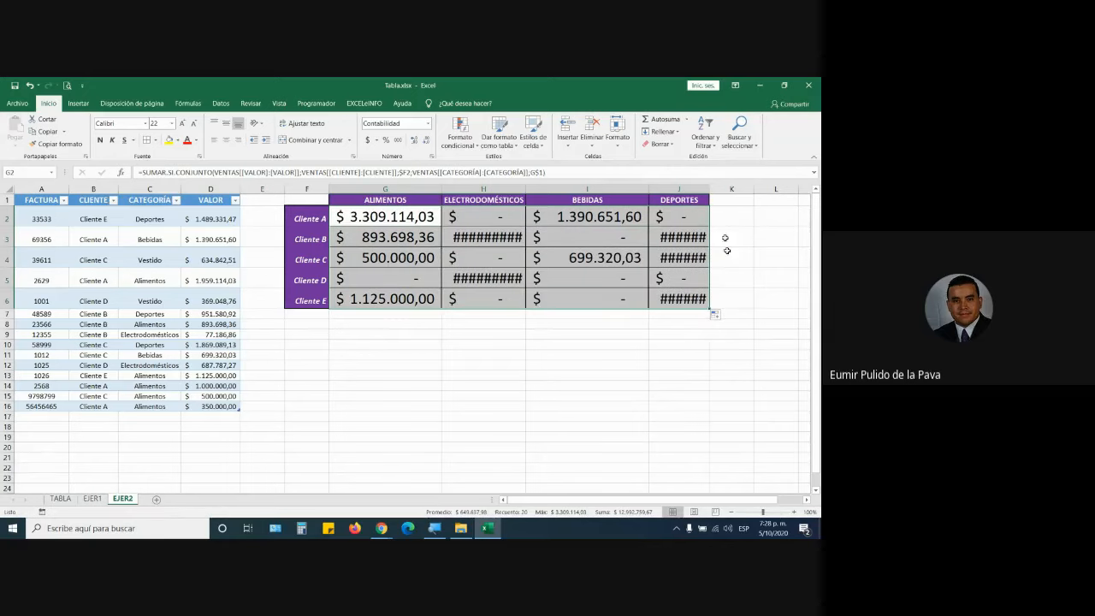
left_click(617, 137)
left_click(658, 211)
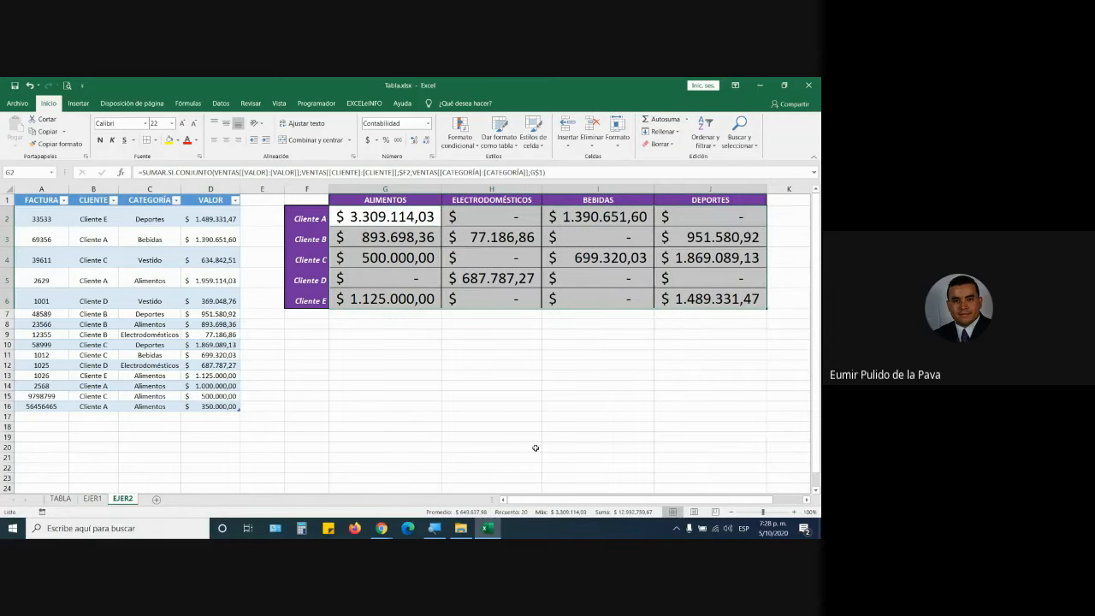
left_click(381, 528)
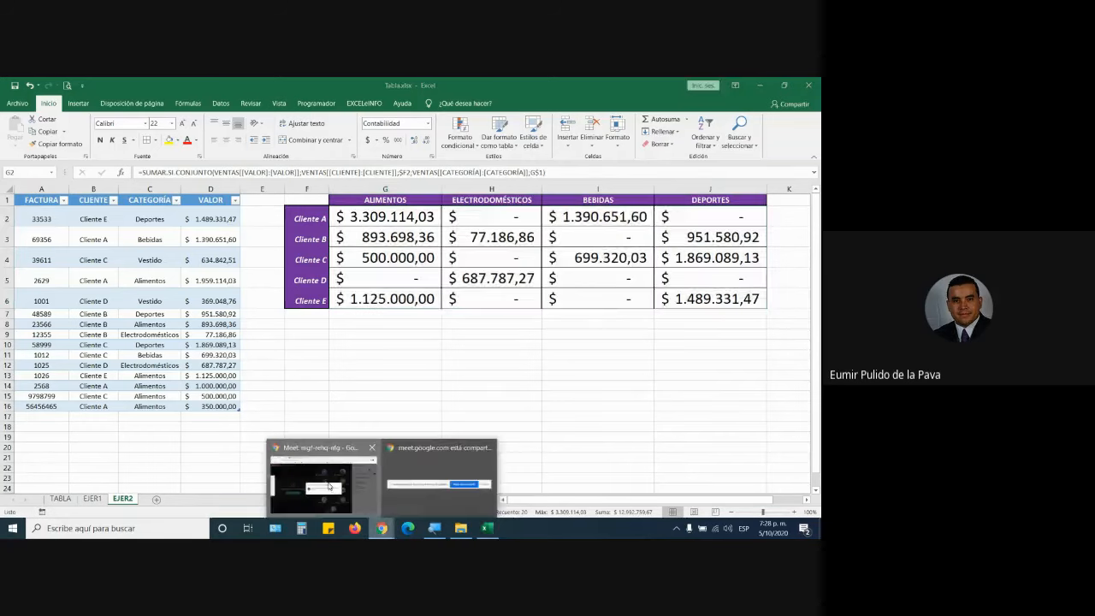
left_click(329, 486)
Admit the pending Google Meet join request, then return to the completed Excel totals grid.
left_click(525, 359)
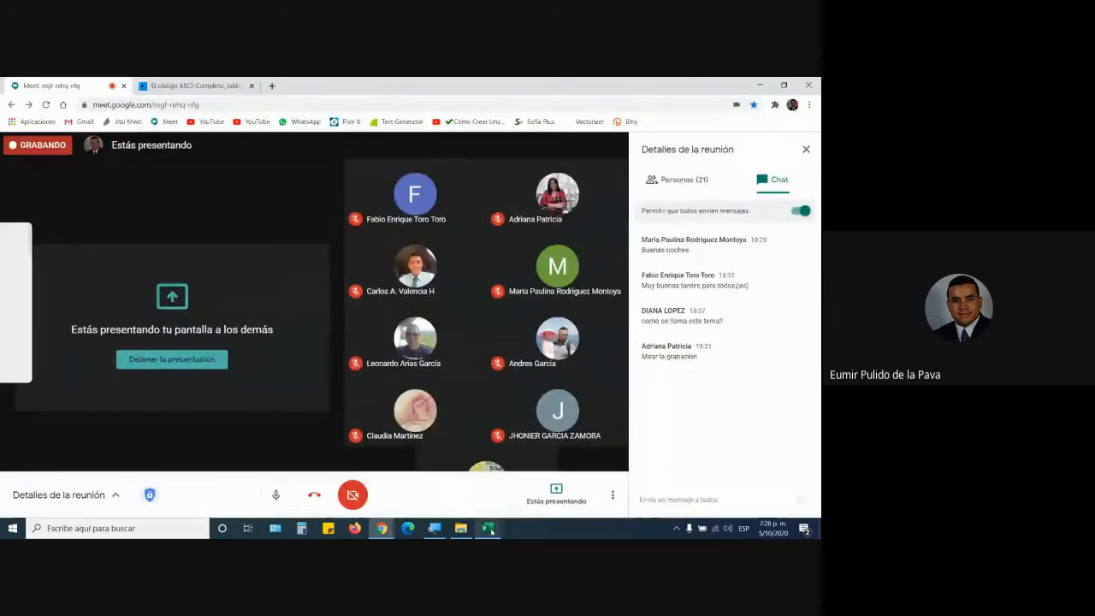
left_click(488, 528)
left_click(524, 327)
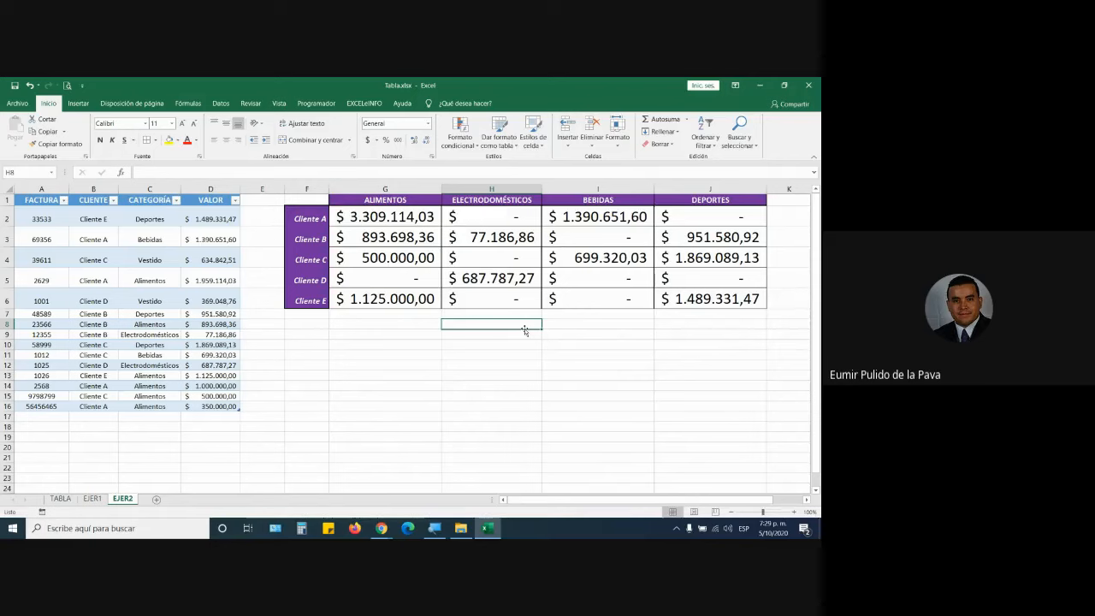
left_click(51, 416)
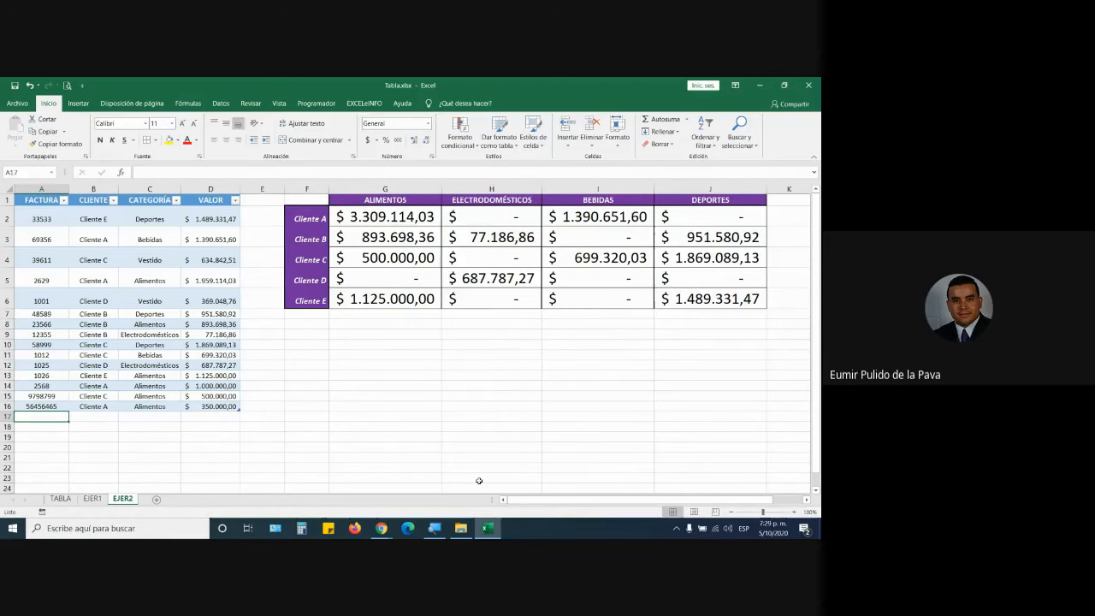
Add invoice 65465 for Cliente B, Deportes, 1000000 as table row 17.
type("65465")
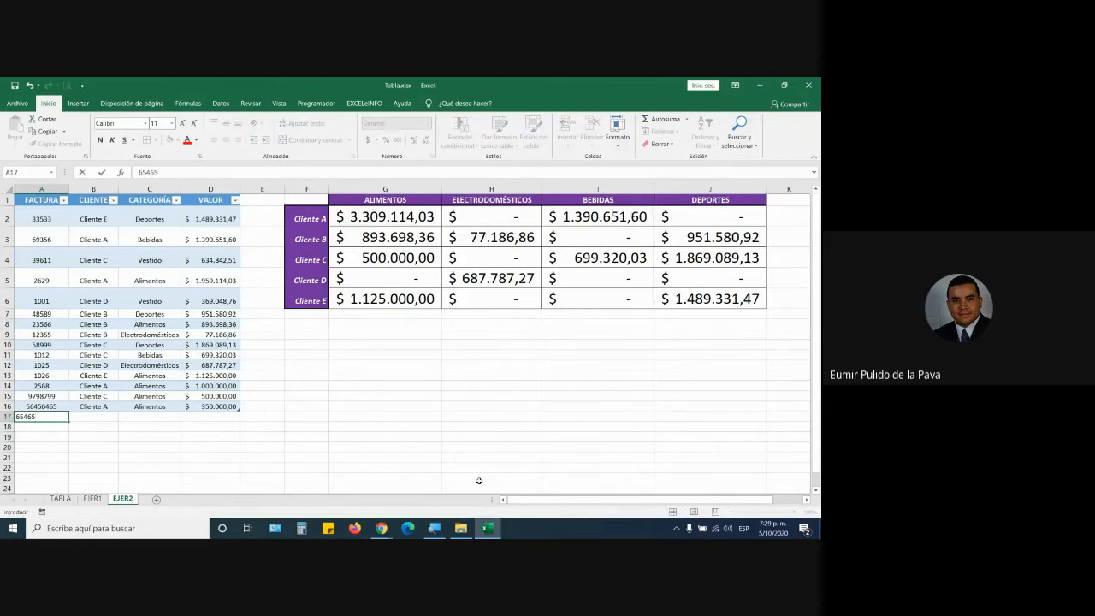
key("Tab")
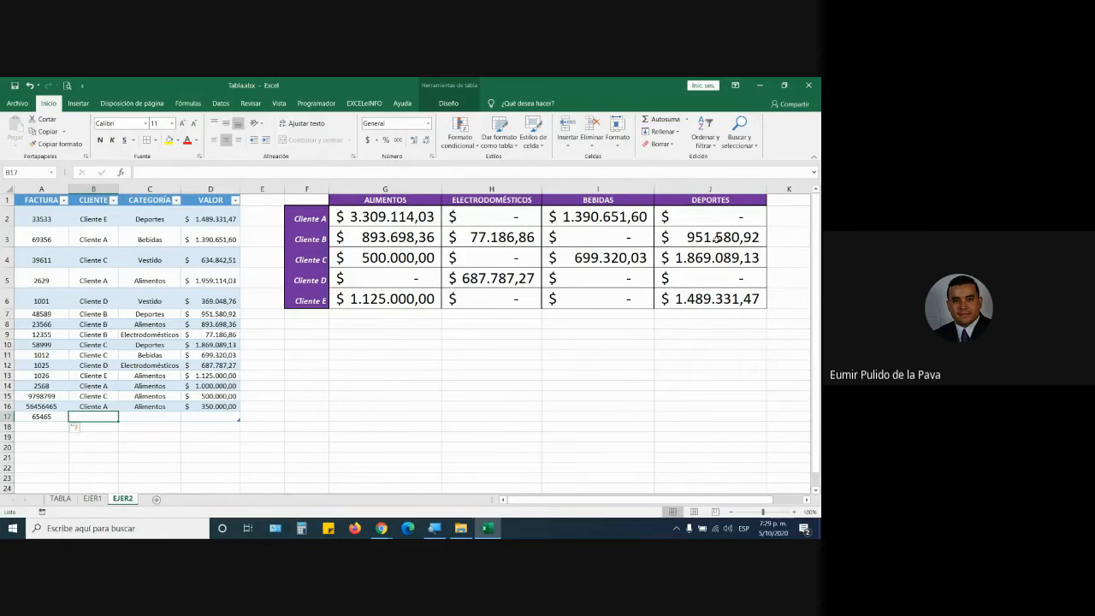
type("Cli")
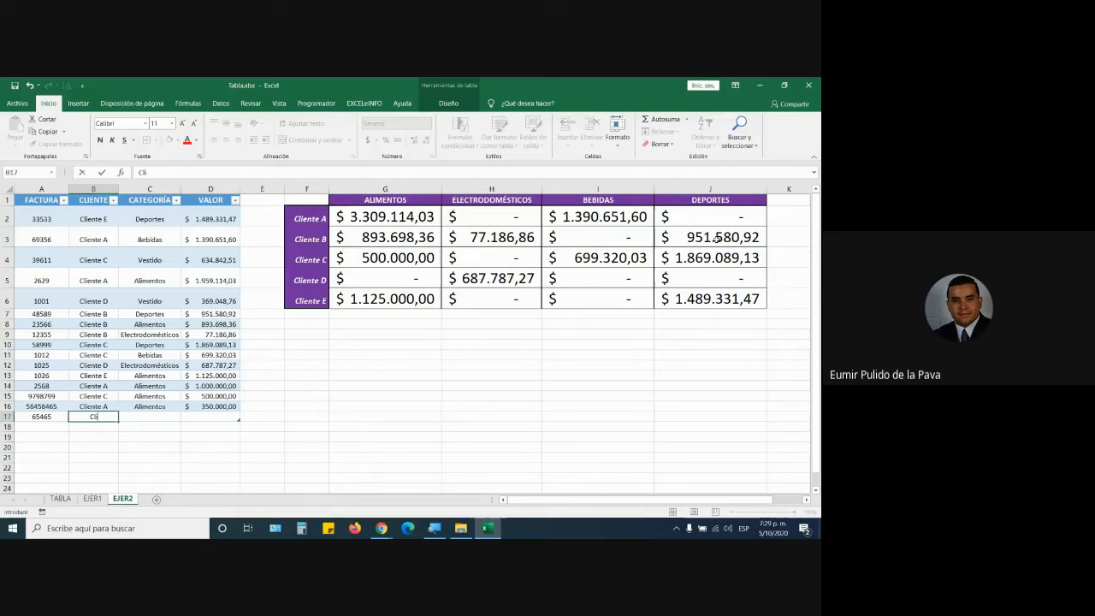
type("ente")
type(" B")
key("Tab")
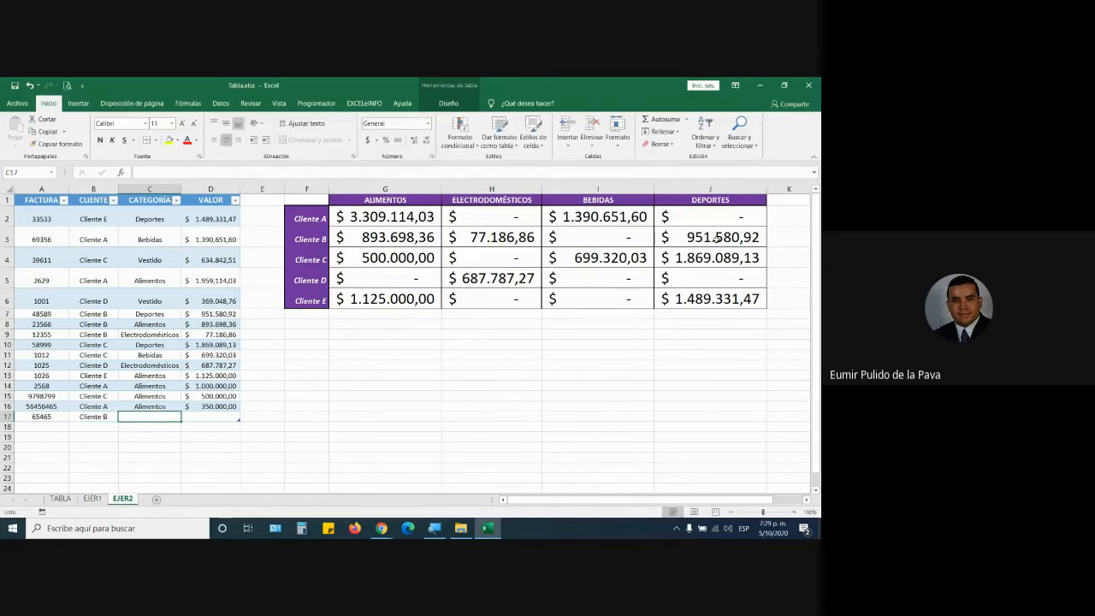
type("Deportes")
key("Tab")
type("100")
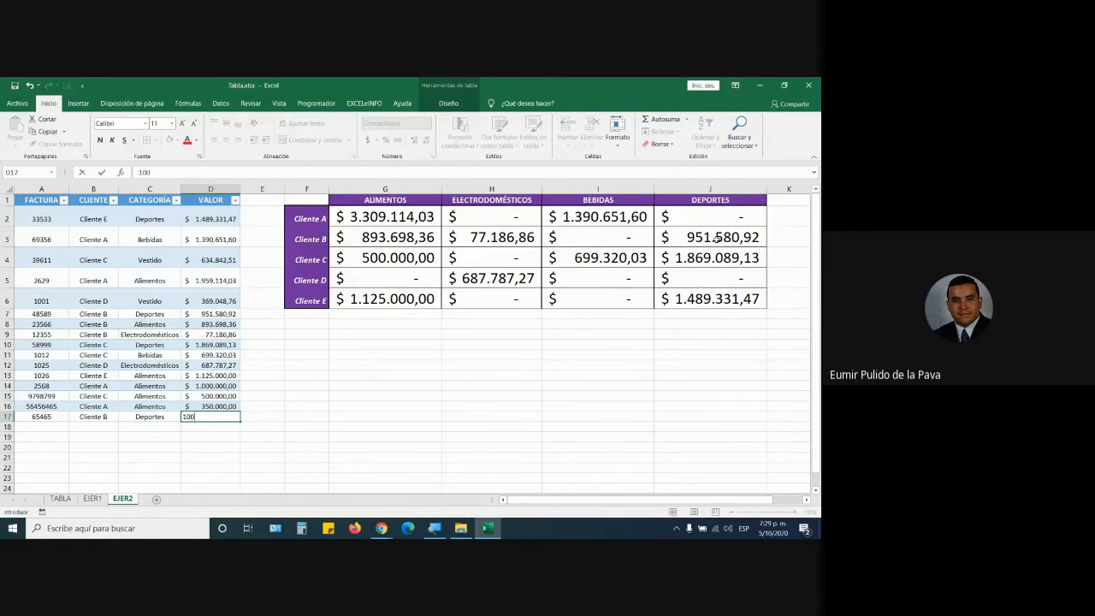
type("0000")
key("Return")
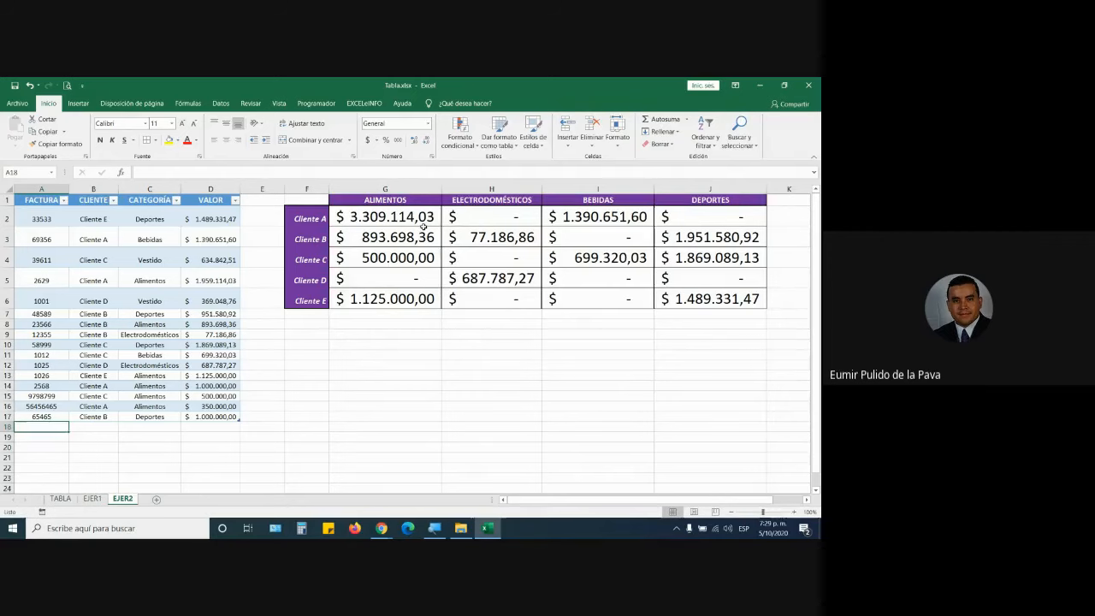
mouse_move(421, 224)
left_mouse_down()
mouse_move(702, 244)
mouse_move(702, 299)
left_mouse_up()
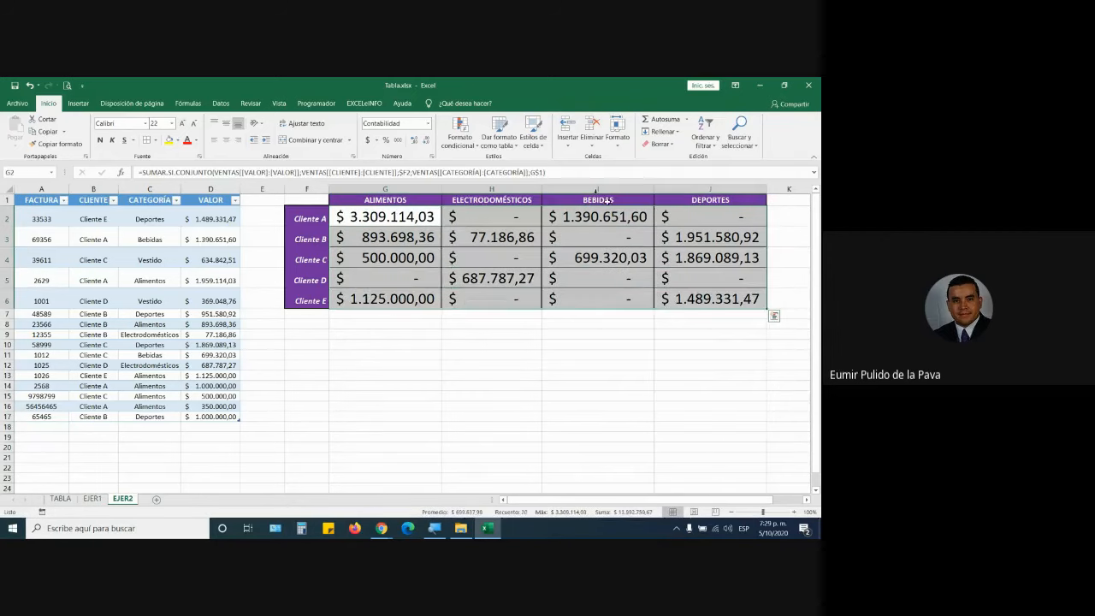
Add a conditional format highlighting grid values less than 0.
left_click(457, 130)
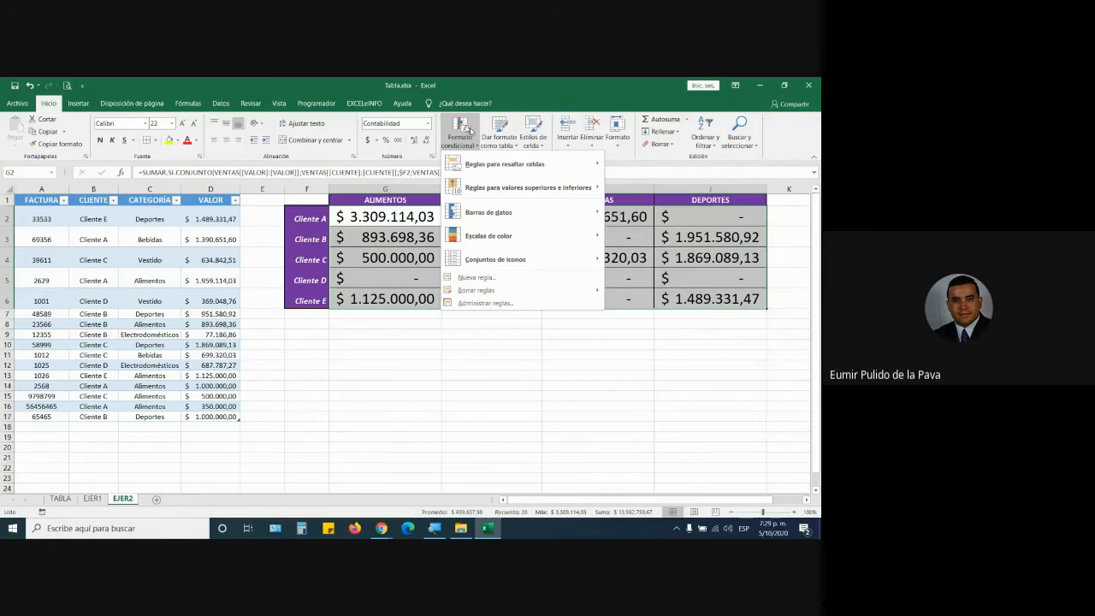
mouse_move(585, 173)
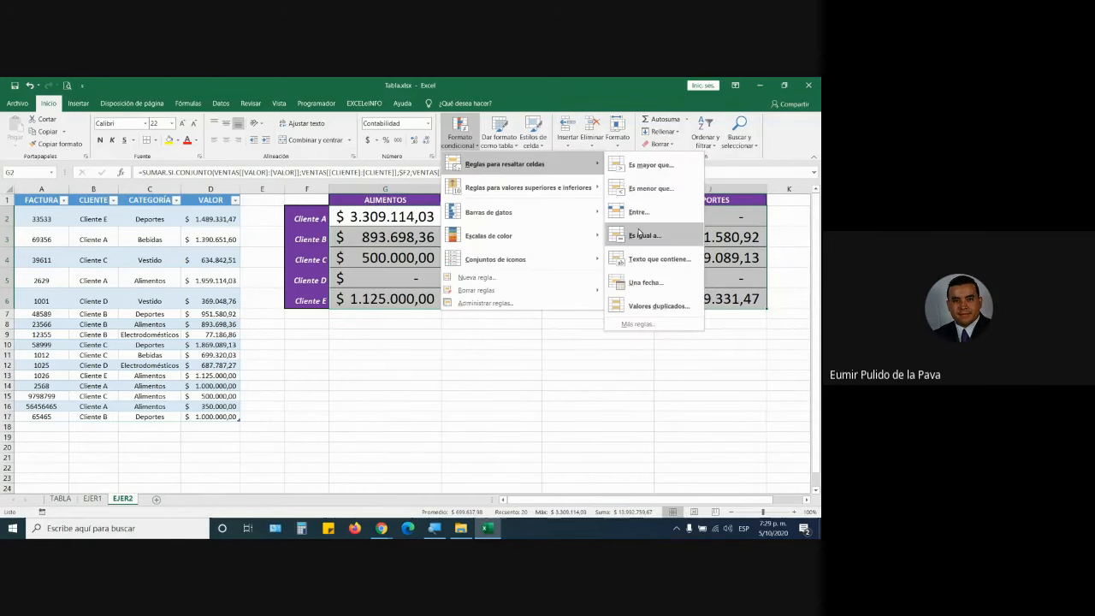
left_click(649, 188)
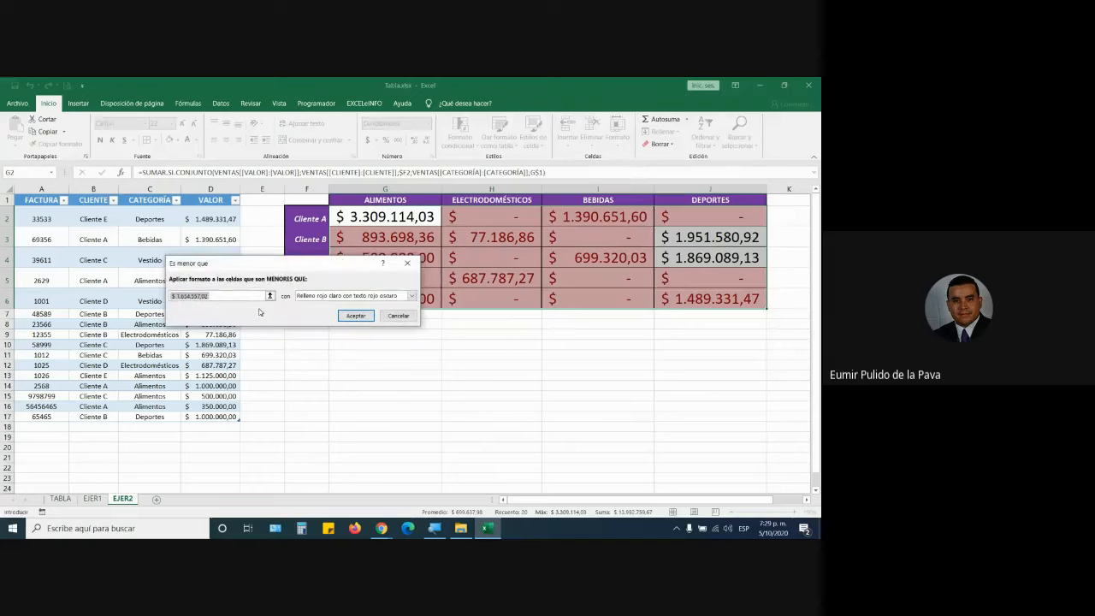
type("0")
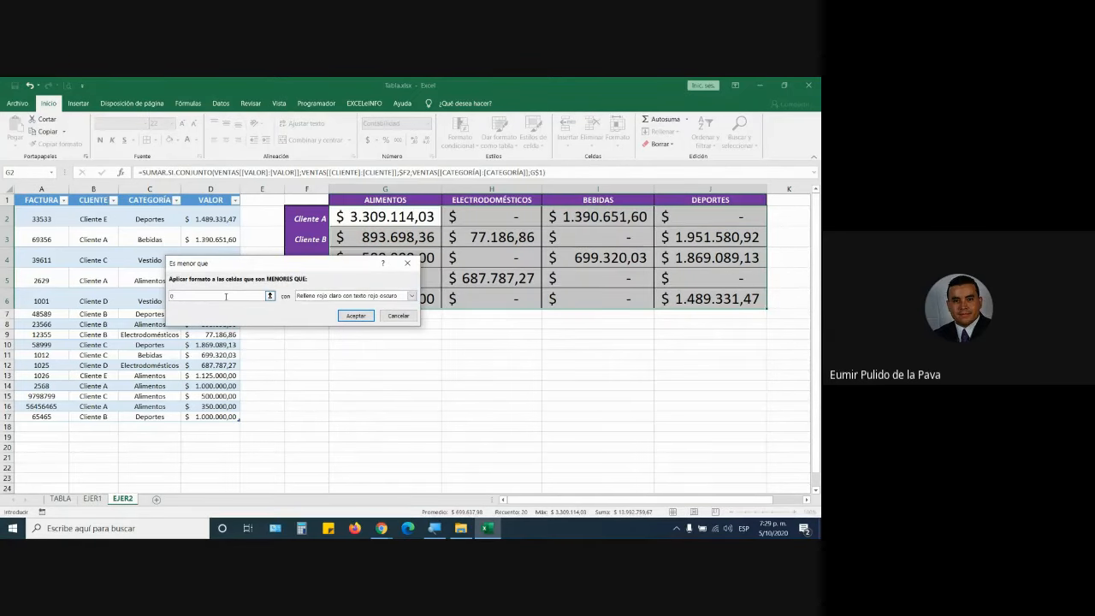
left_click(356, 315)
Change the rule to less than or equal to 0, so zero totals shade pink.
left_click(459, 133)
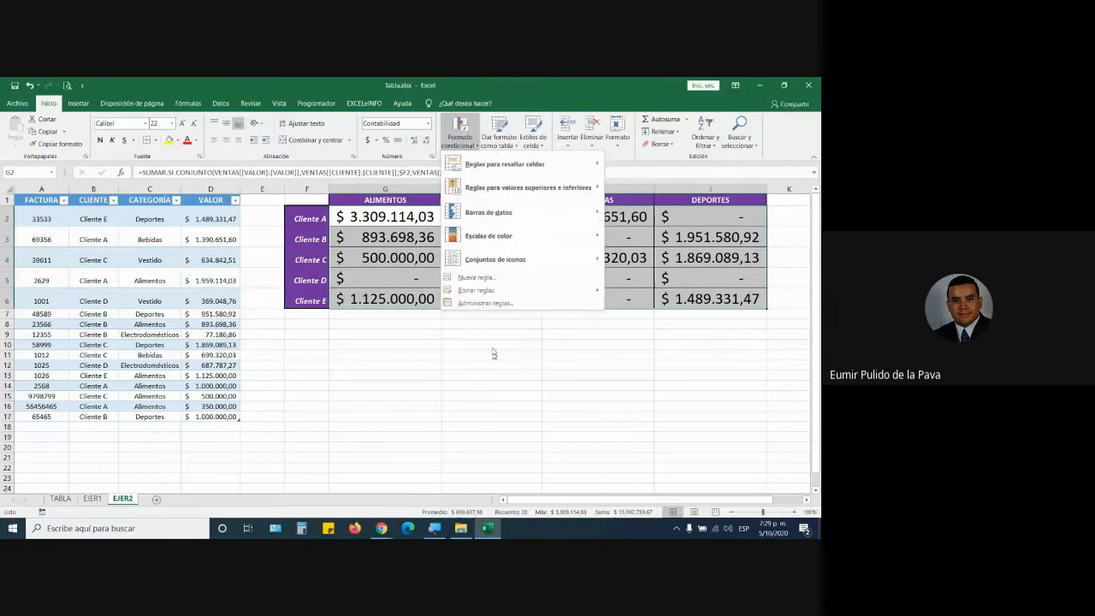
left_click(486, 303)
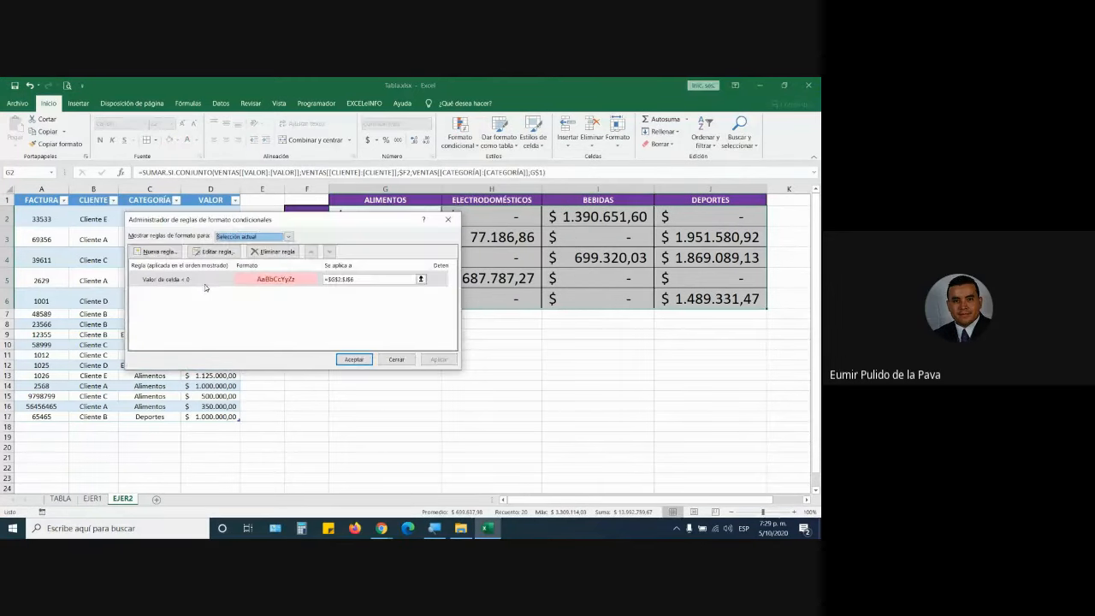
left_click(214, 251)
left_click(277, 323)
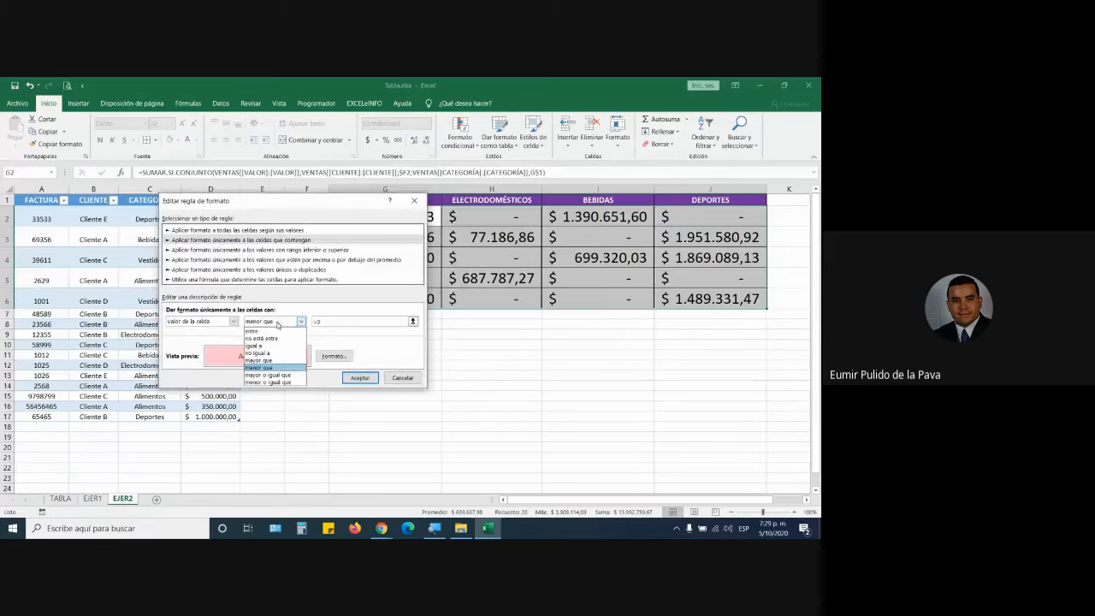
left_click(267, 382)
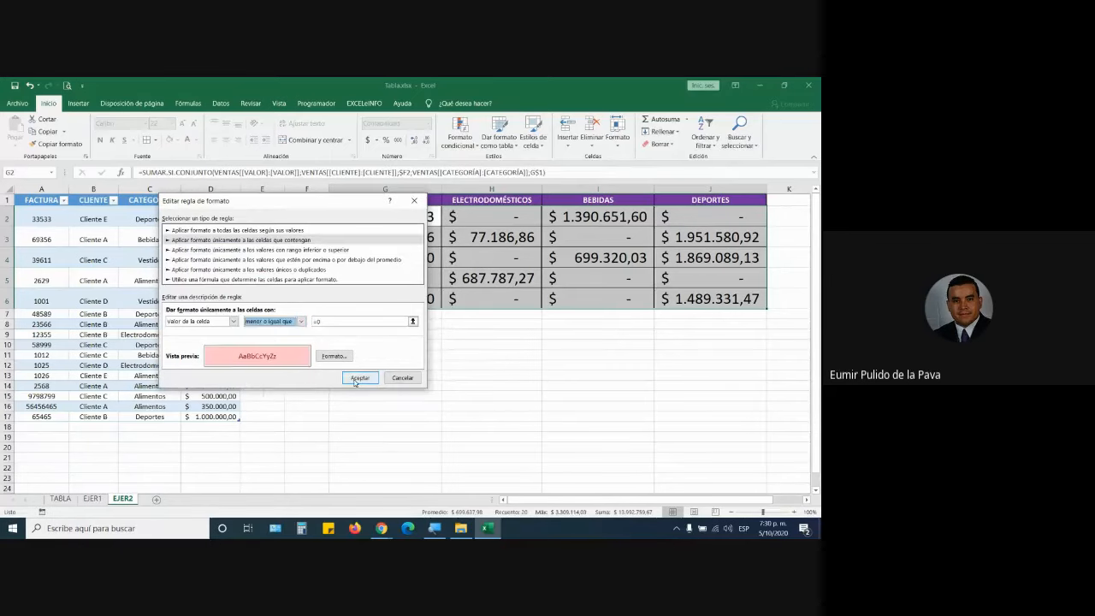
left_click(356, 379)
left_click(354, 359)
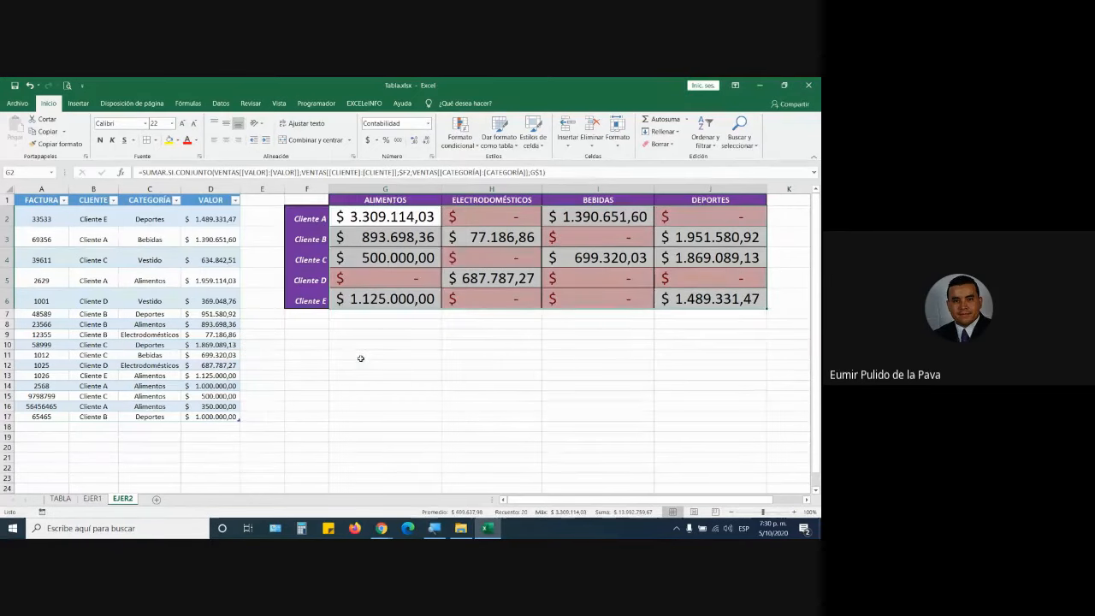
left_click(560, 368)
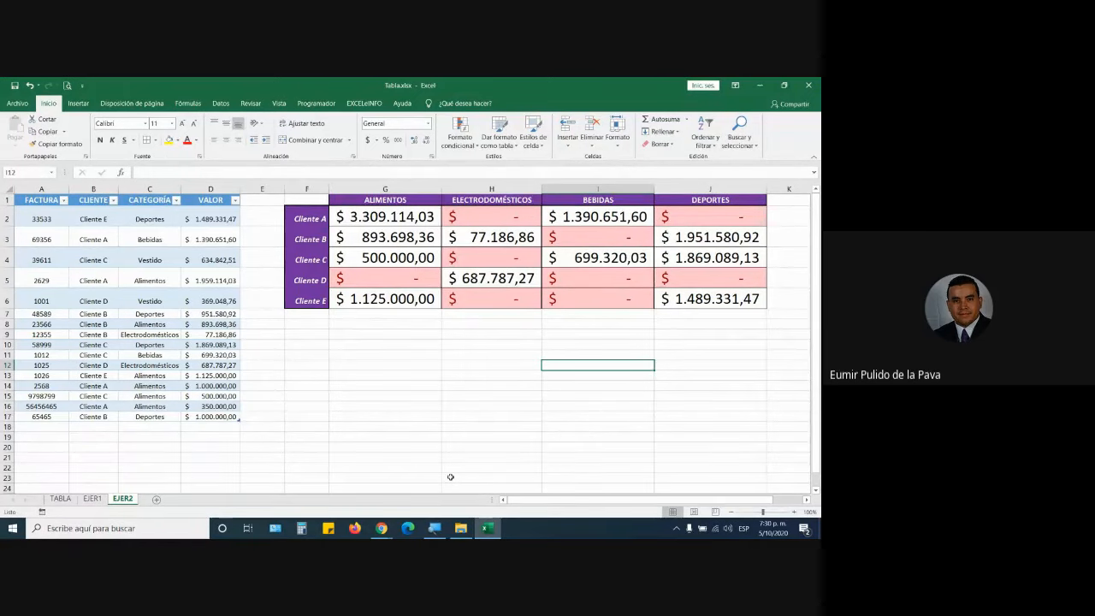
Add invoice 78895 for Cliente E, Bebidas, 500.000 as table row 18.
left_click(52, 428)
type("78895")
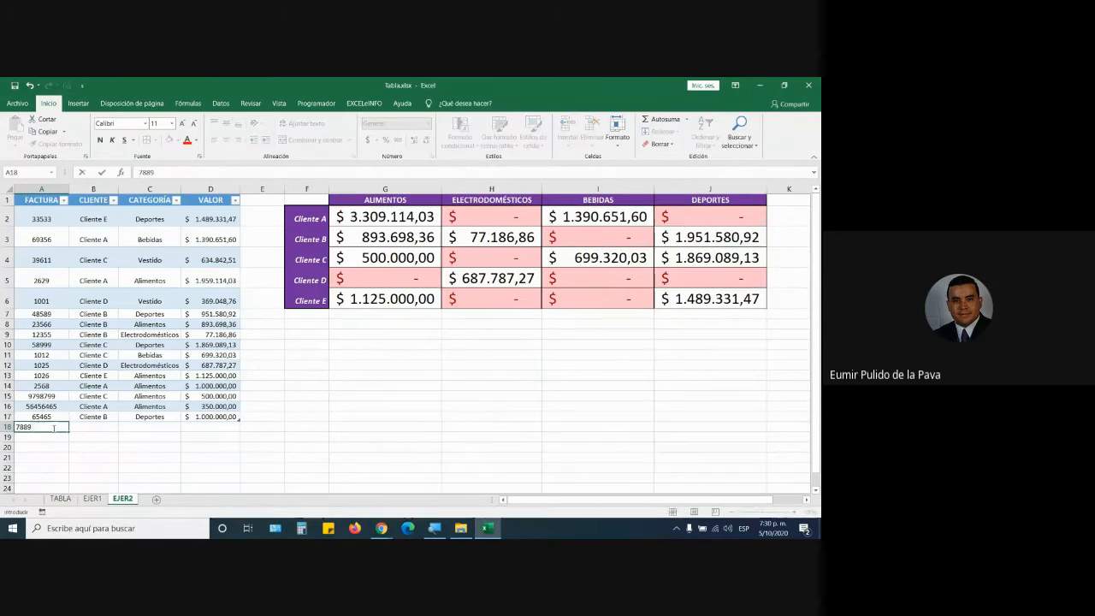
key("Tab")
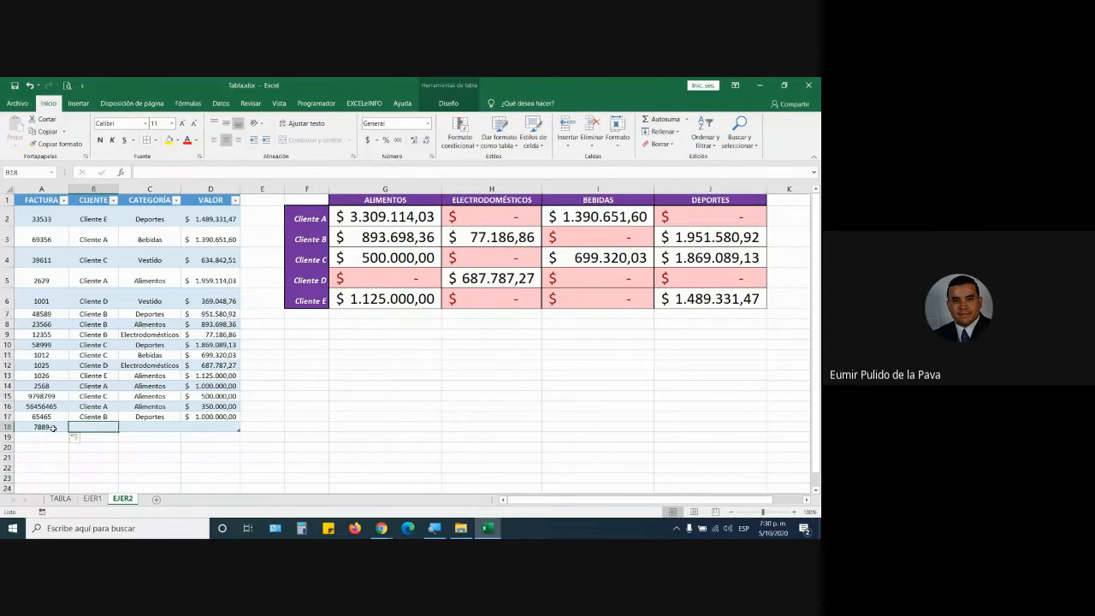
type("Cliente")
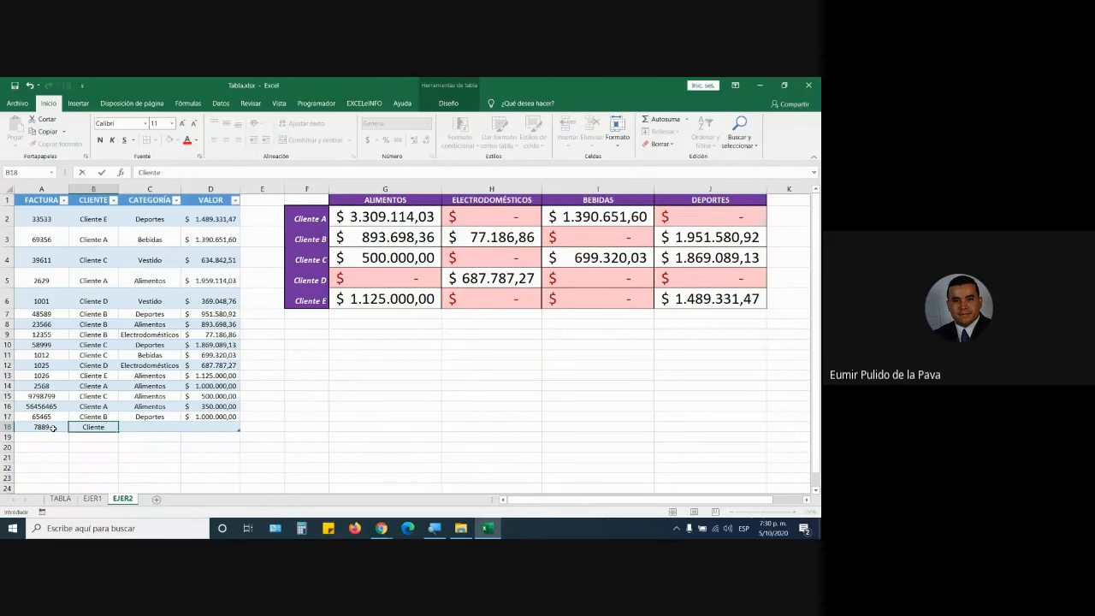
type(" E")
key("Tab")
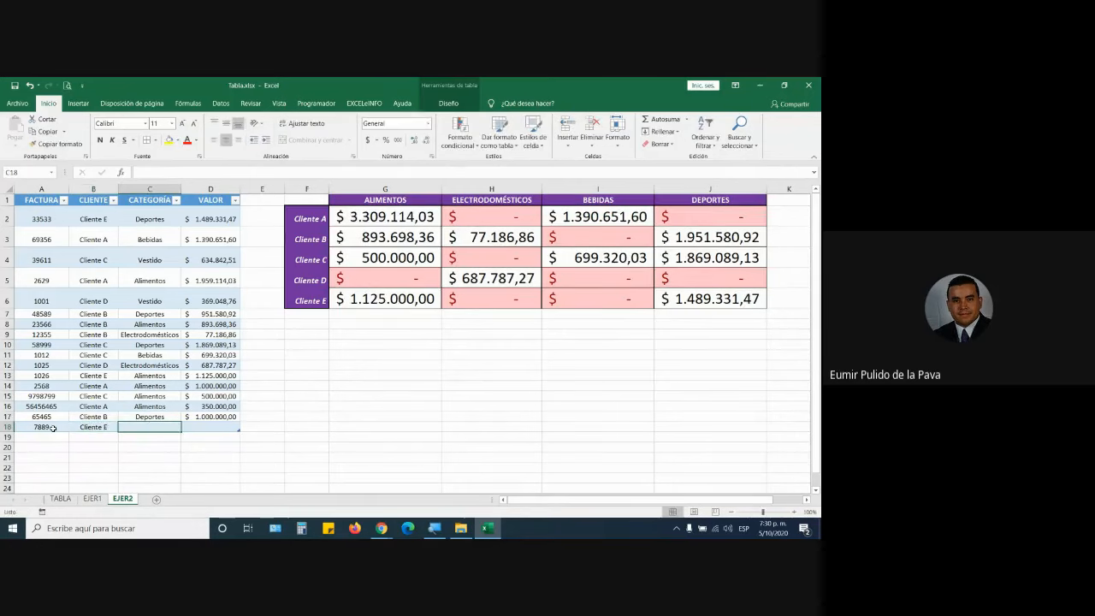
type("V")
key("BackSpace")
key("BackSpace")
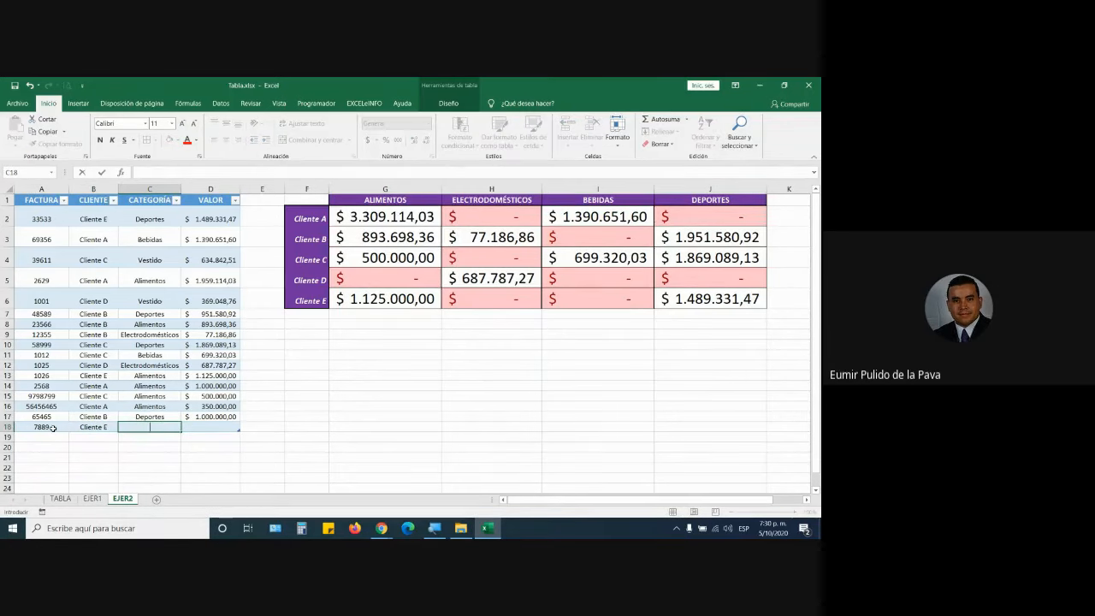
type("bebidas")
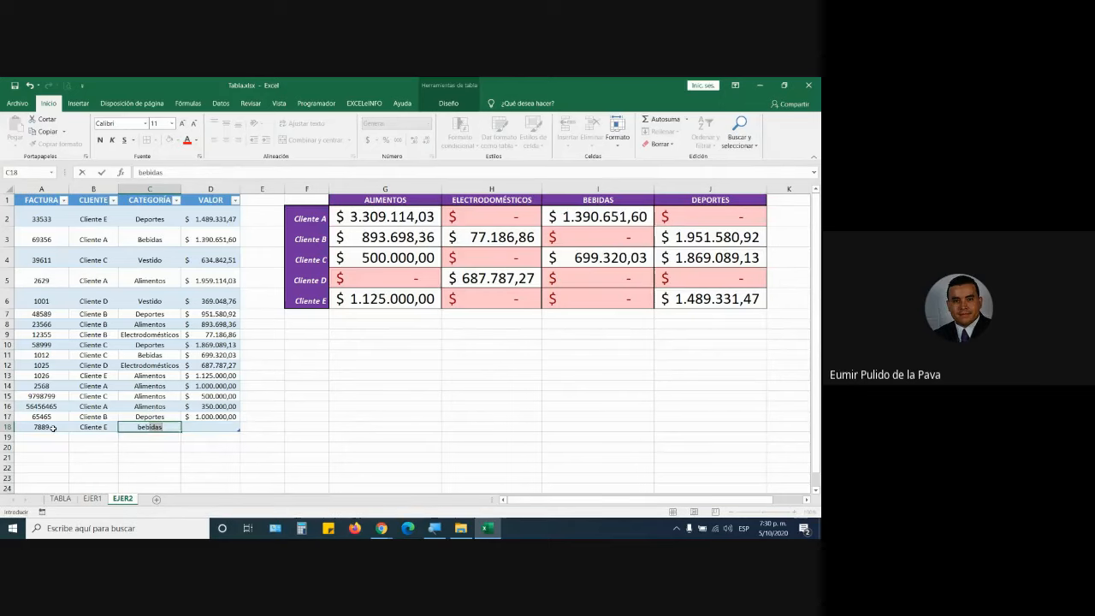
key("Tab")
type("500.00000")
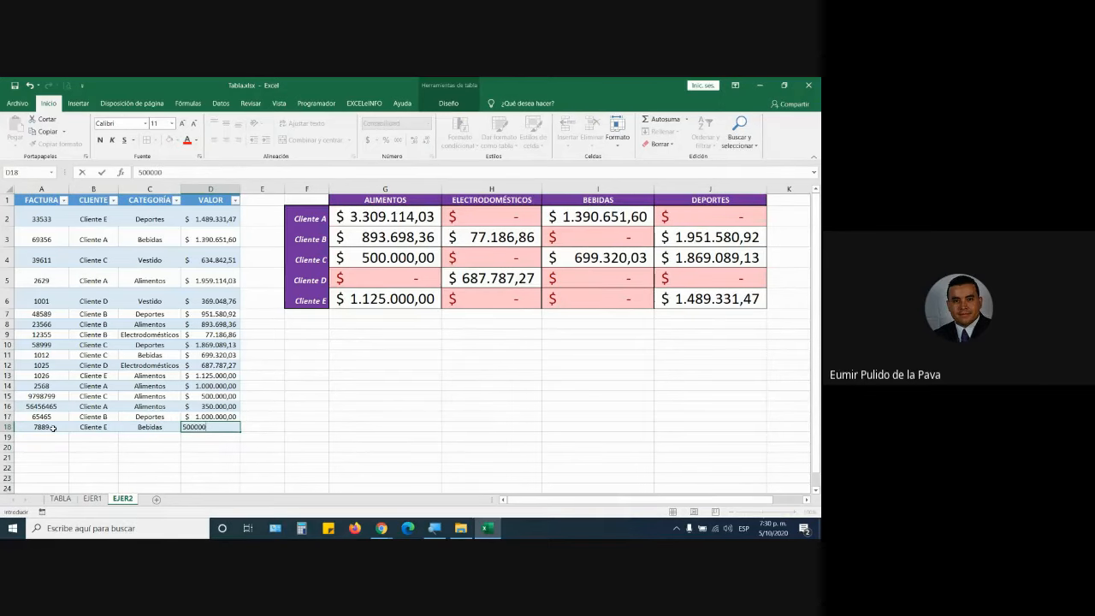
key("Return")
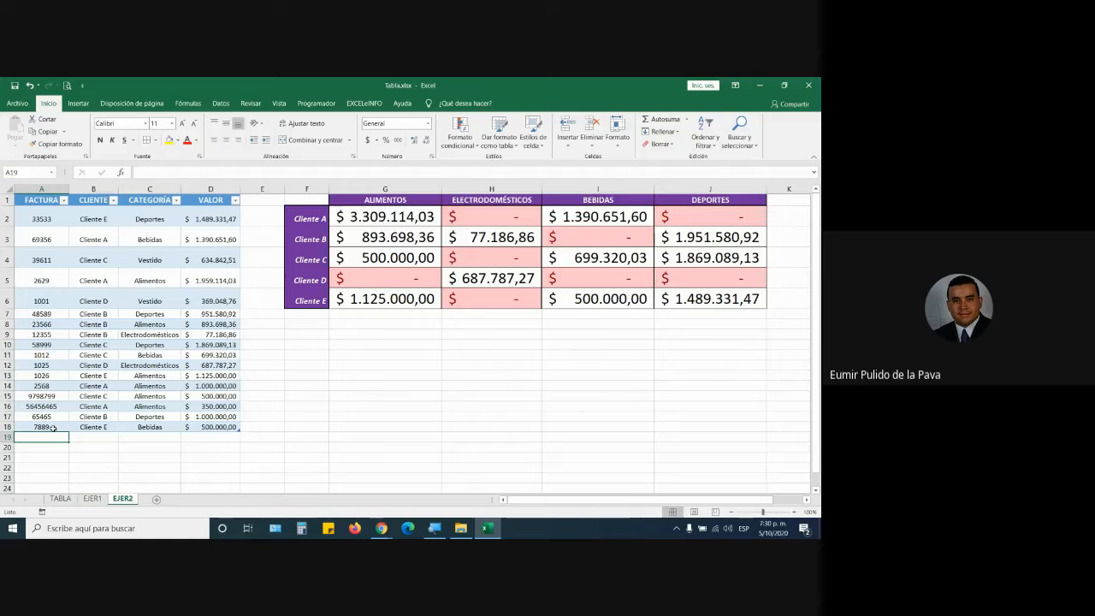
mouse_move(381, 528)
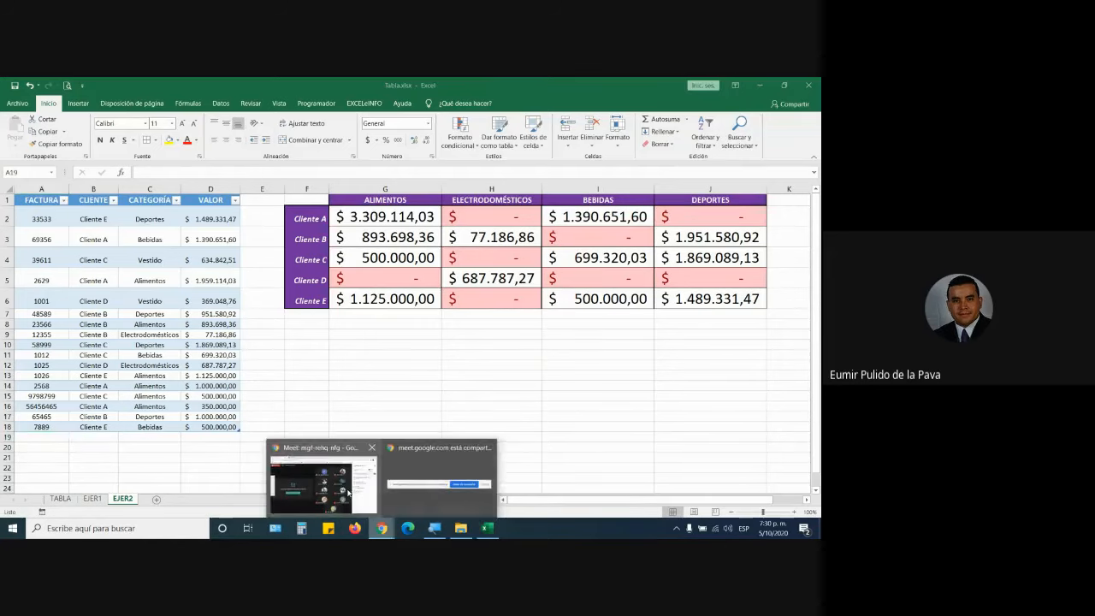
left_click(348, 493)
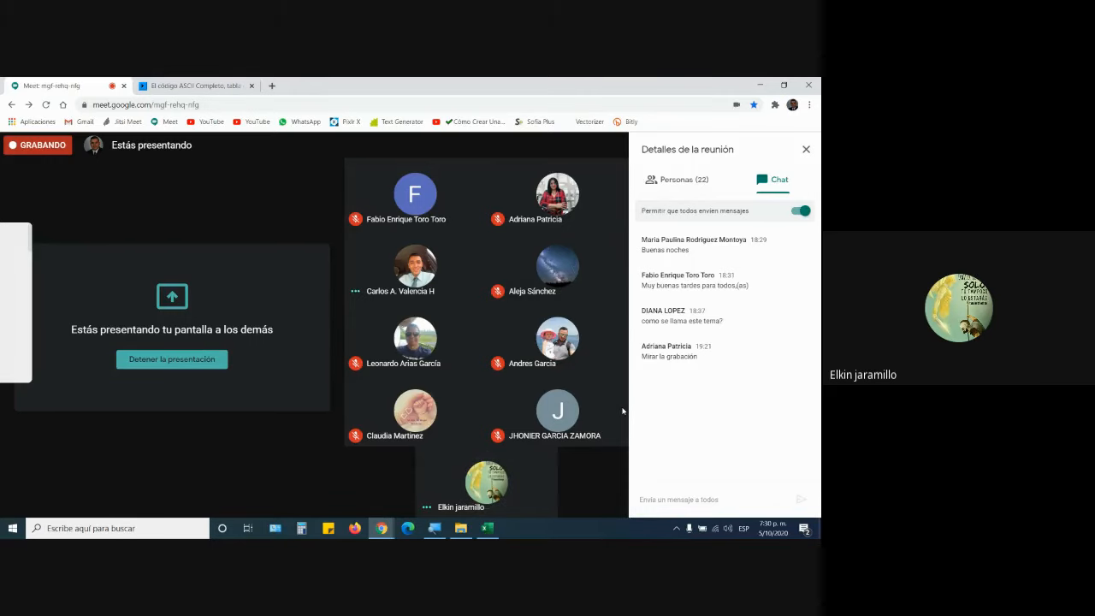
left_click(487, 532)
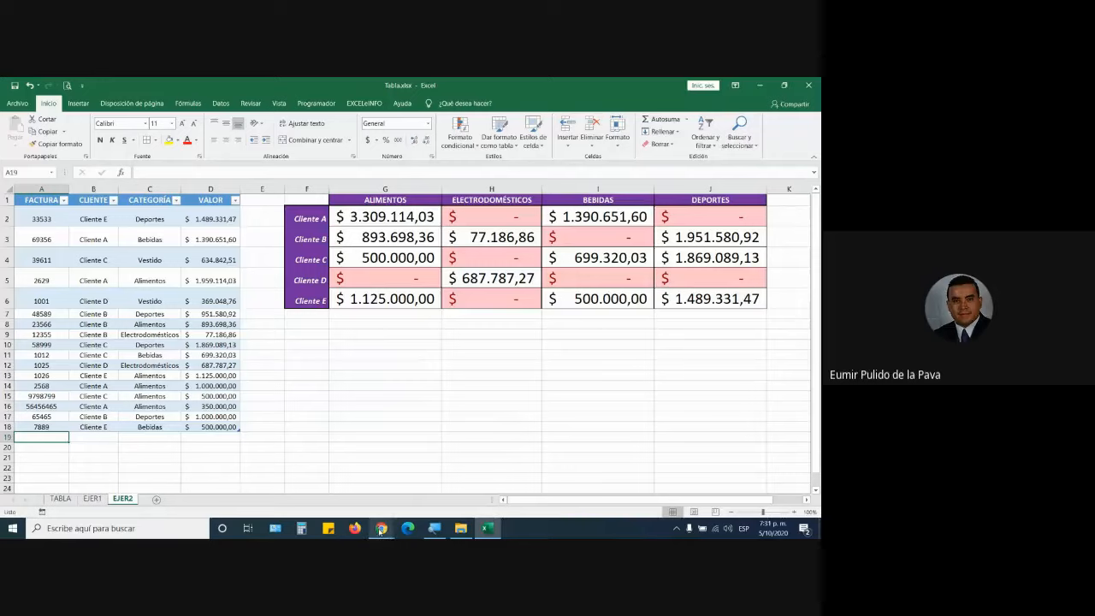
mouse_move(382, 527)
left_click(337, 479)
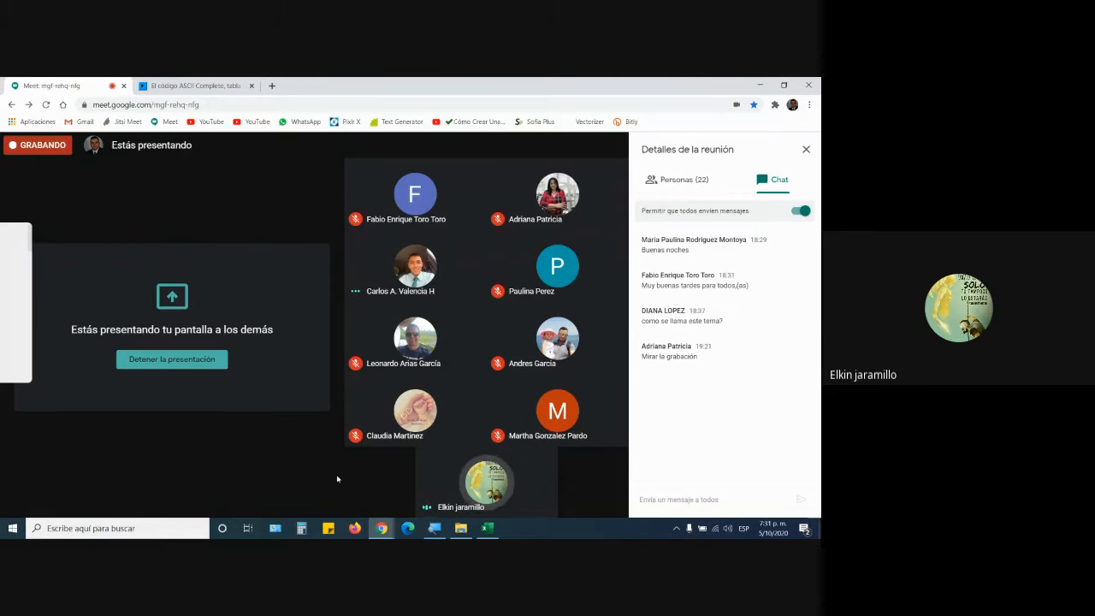
left_click(486, 527)
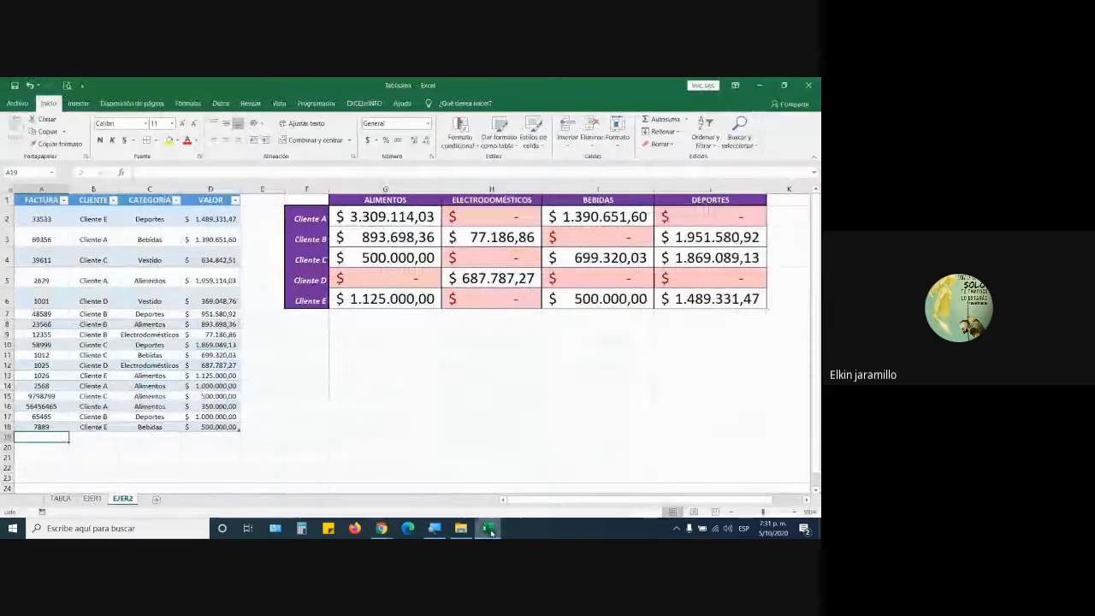
left_click(349, 201)
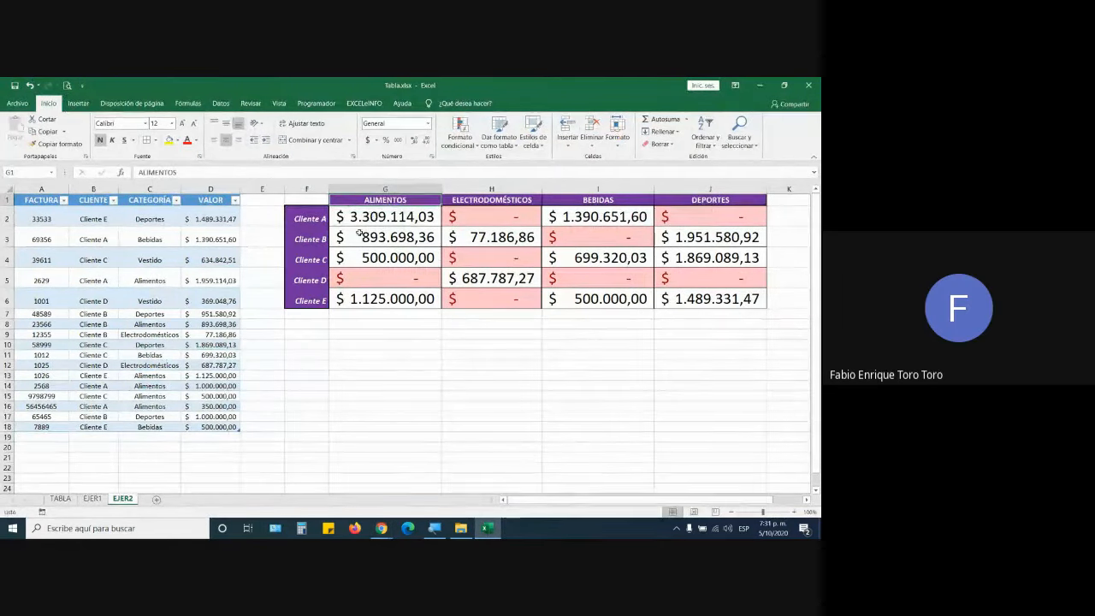
left_click(323, 219)
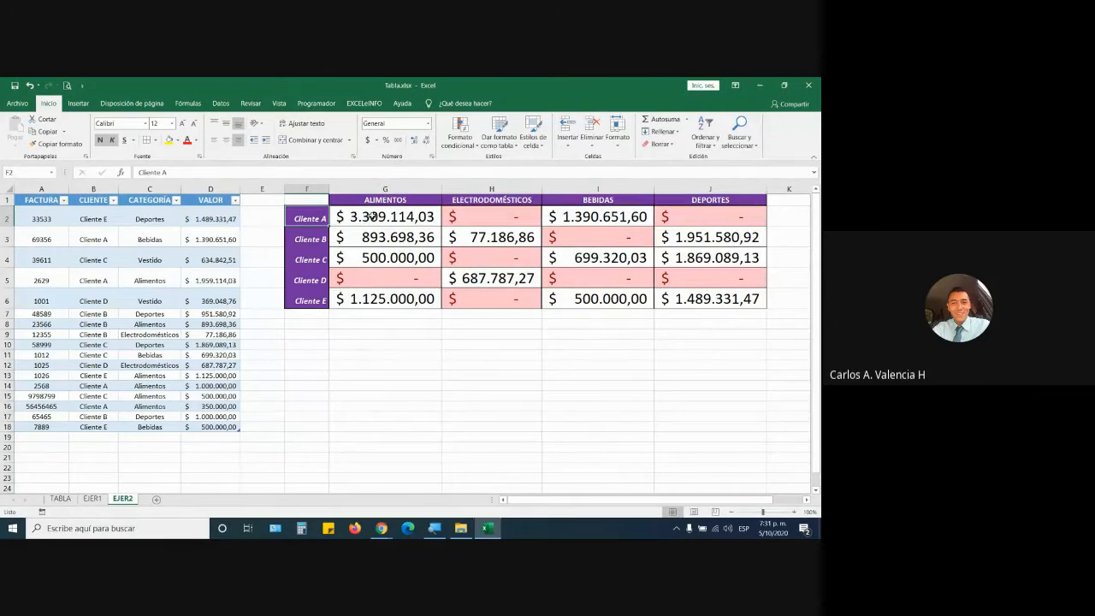
Enlarge the G2:J6 totals to 26-point font and show G2's SUMAR.SI.CONJUNTO formula.
double_click(368, 216)
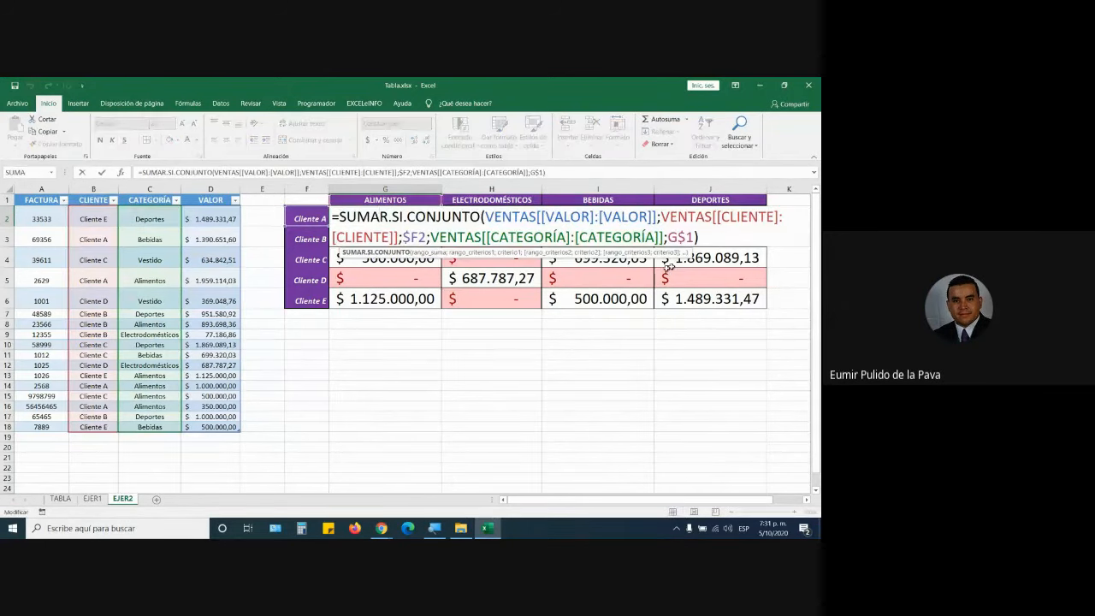
key("ctrl+Return")
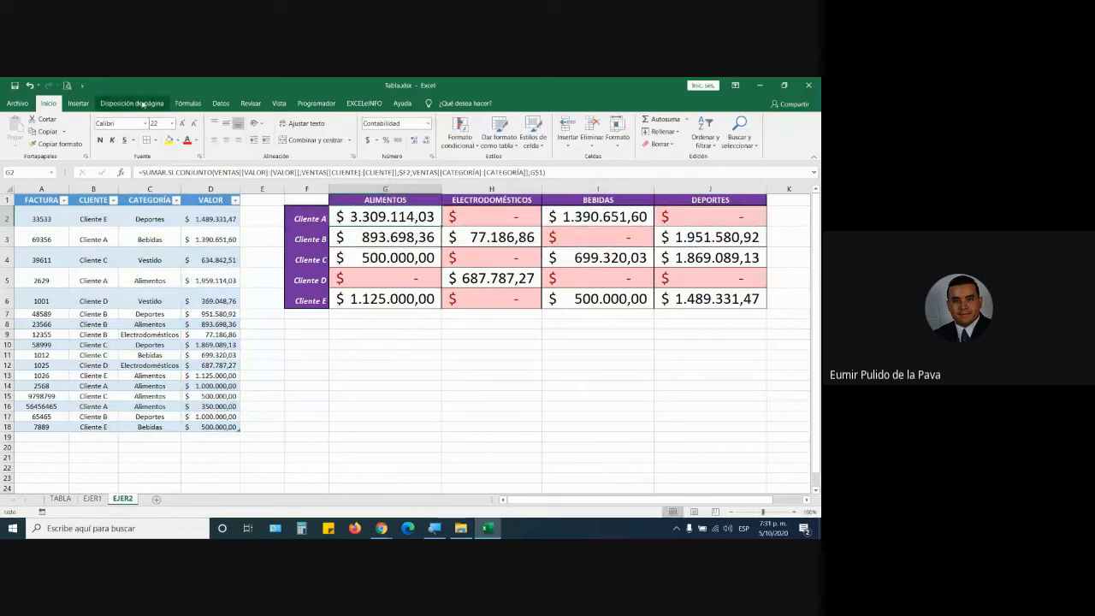
left_click(185, 124)
left_click(184, 124)
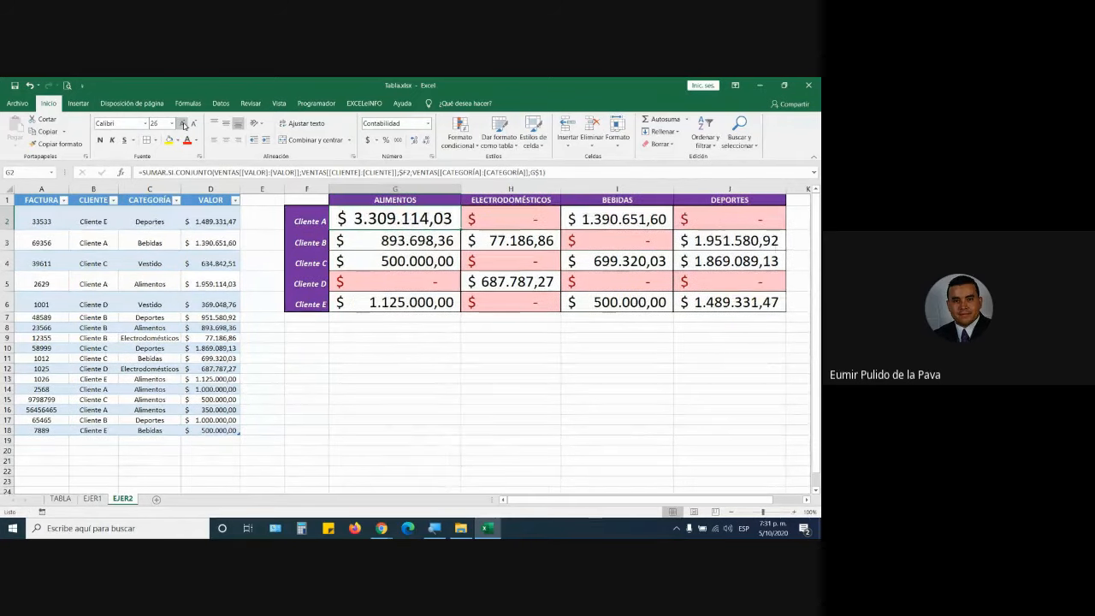
double_click(431, 221)
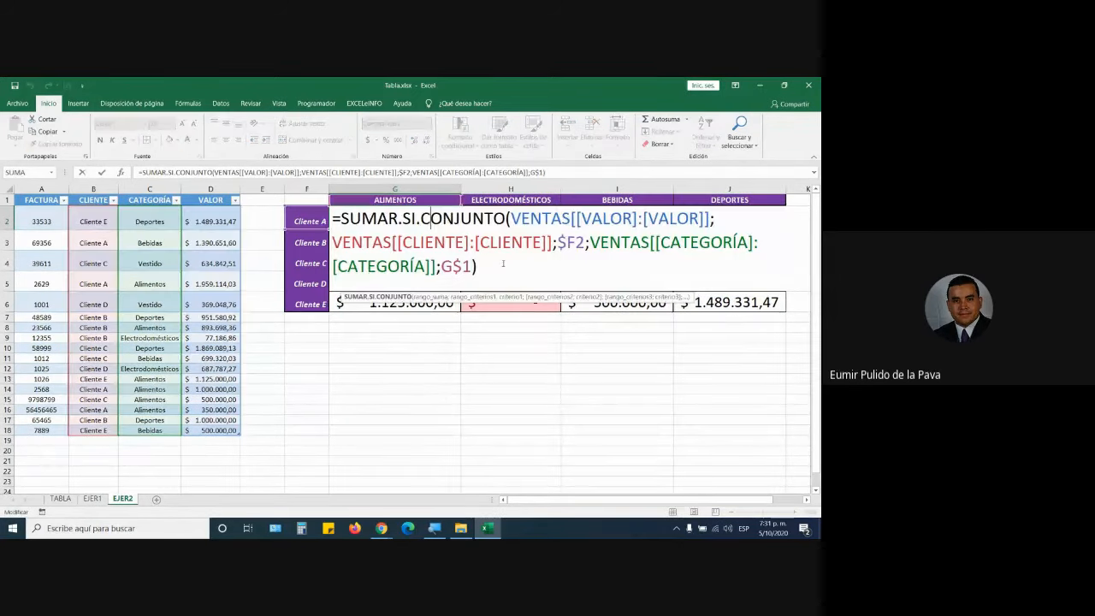
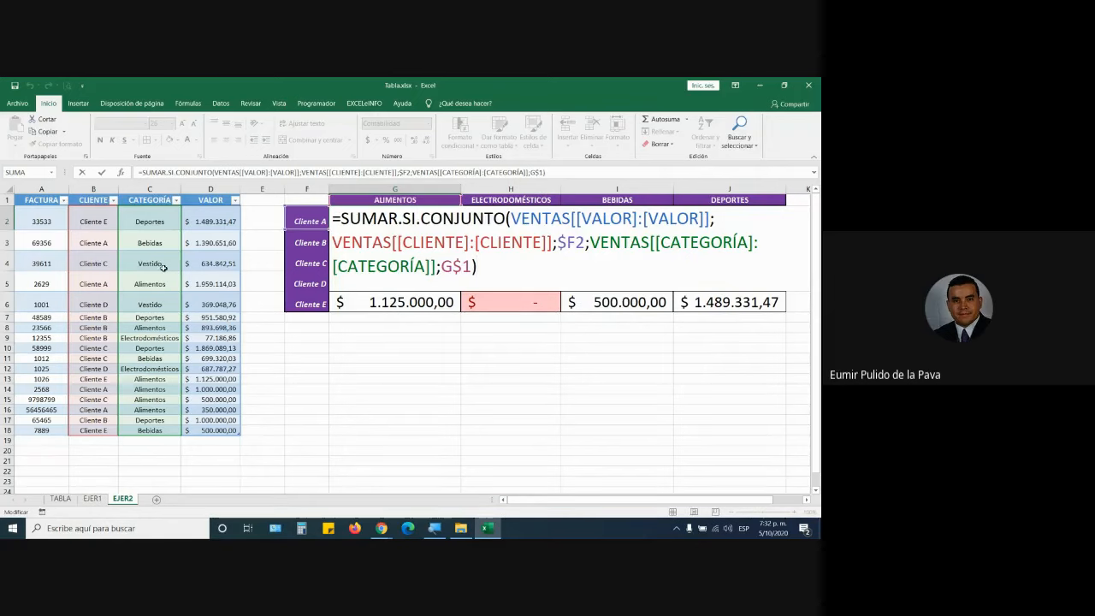
Review the sum range in G2's Cliente A Alimentos formula without changing it.
left_click(212, 222)
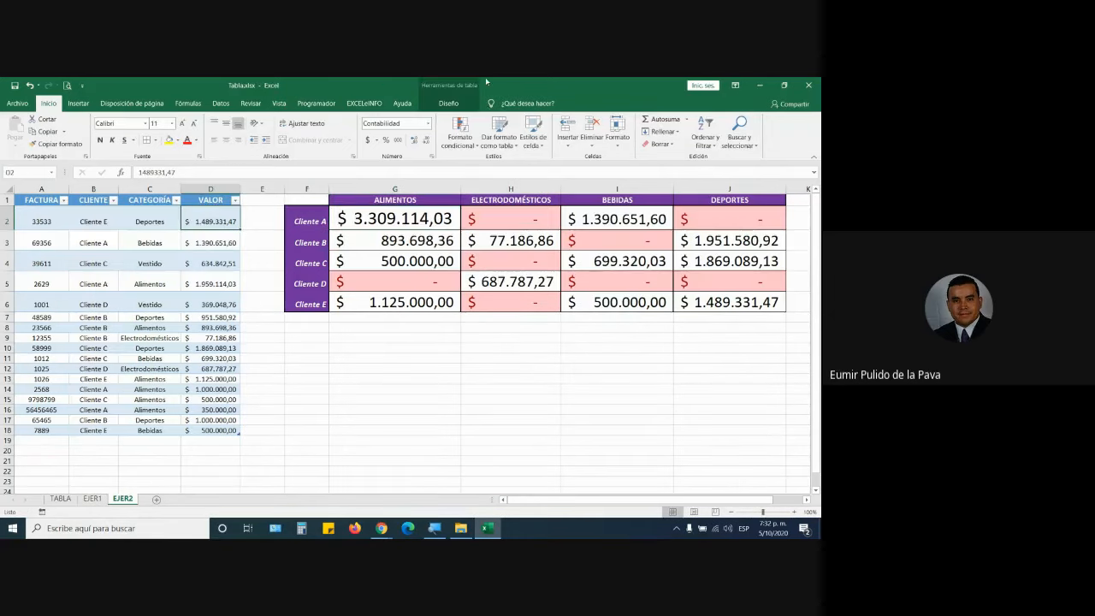
left_click(430, 209)
double_click(430, 215)
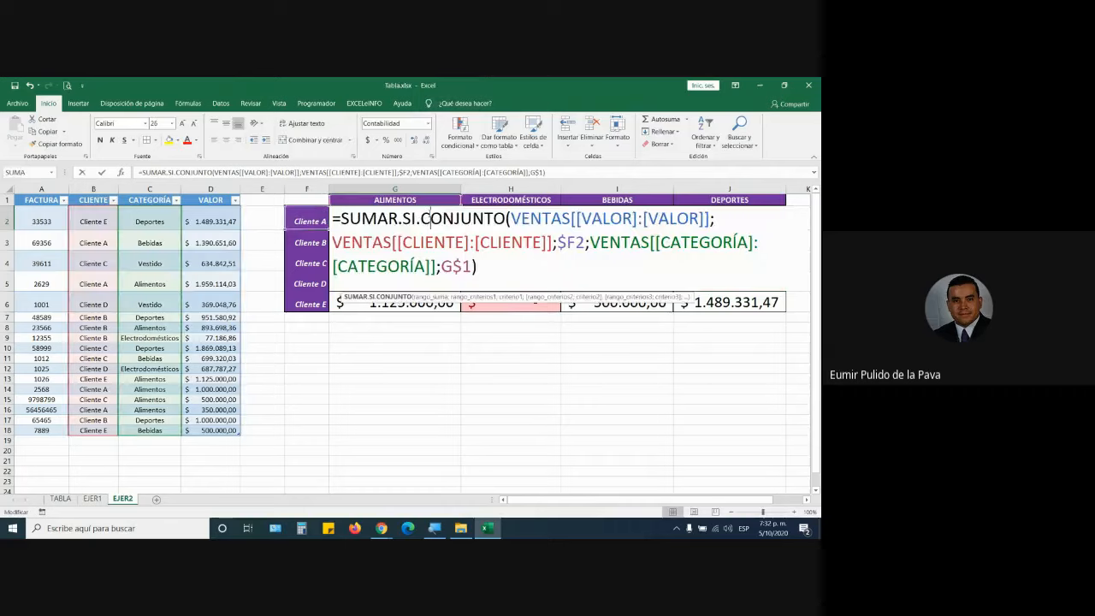
left_click_drag(512, 219, 710, 219)
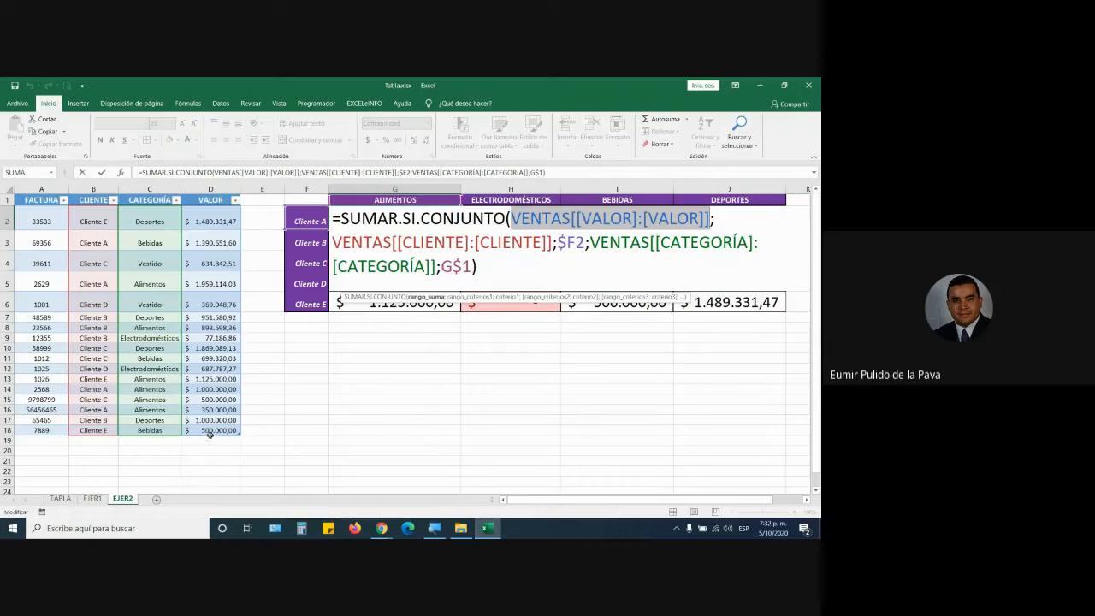
key("Escape")
Add invoice 98798 for Cliente A, Alimentos, 2.000.000 as sales row 19.
left_click(50, 443)
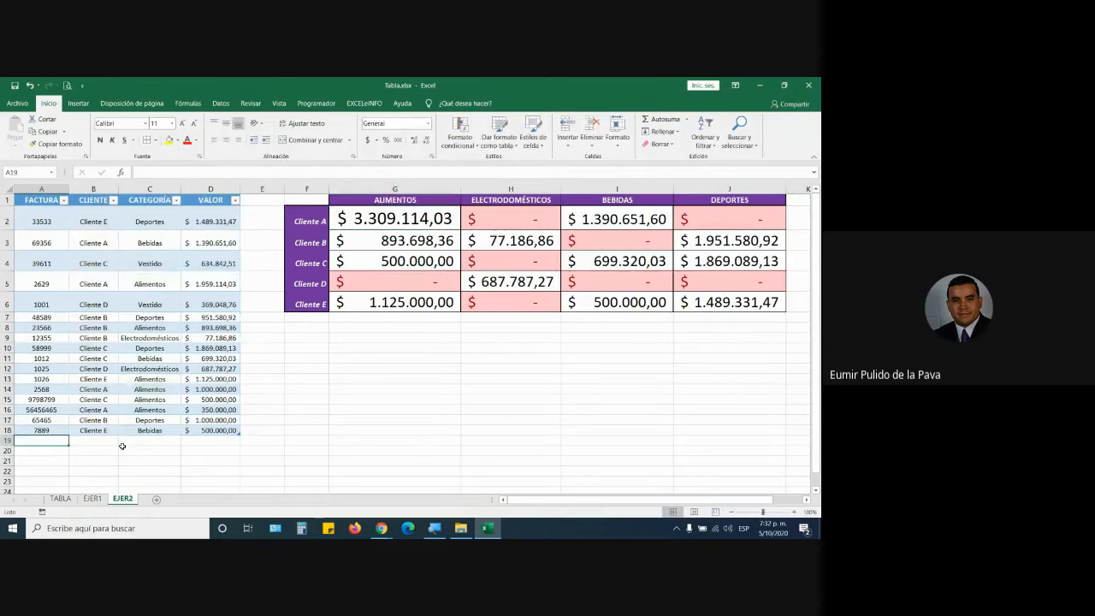
type("98798")
key("Tab")
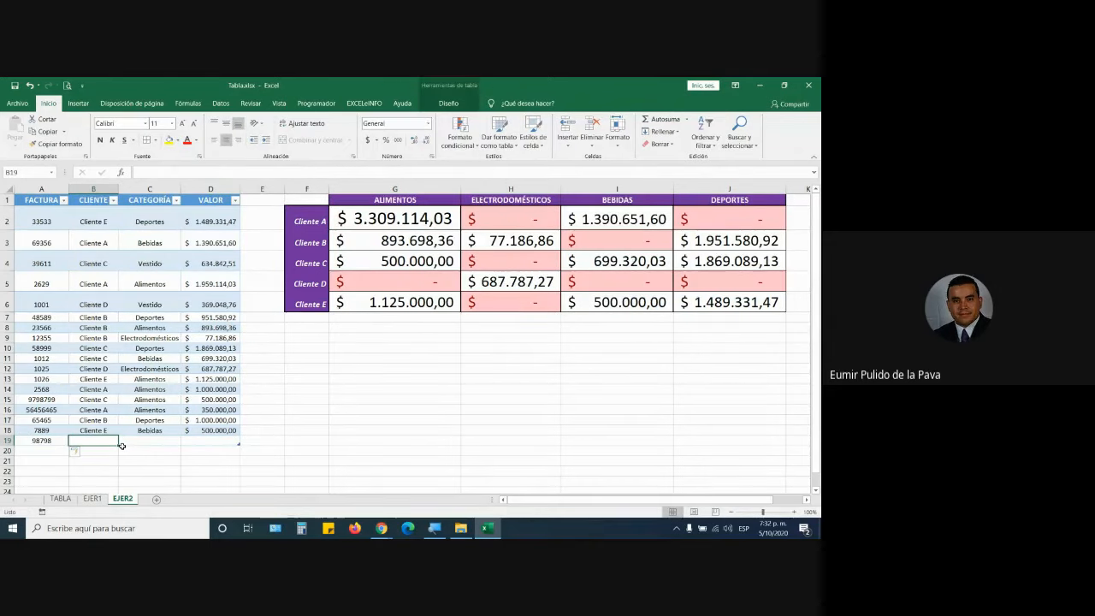
type("Cliente")
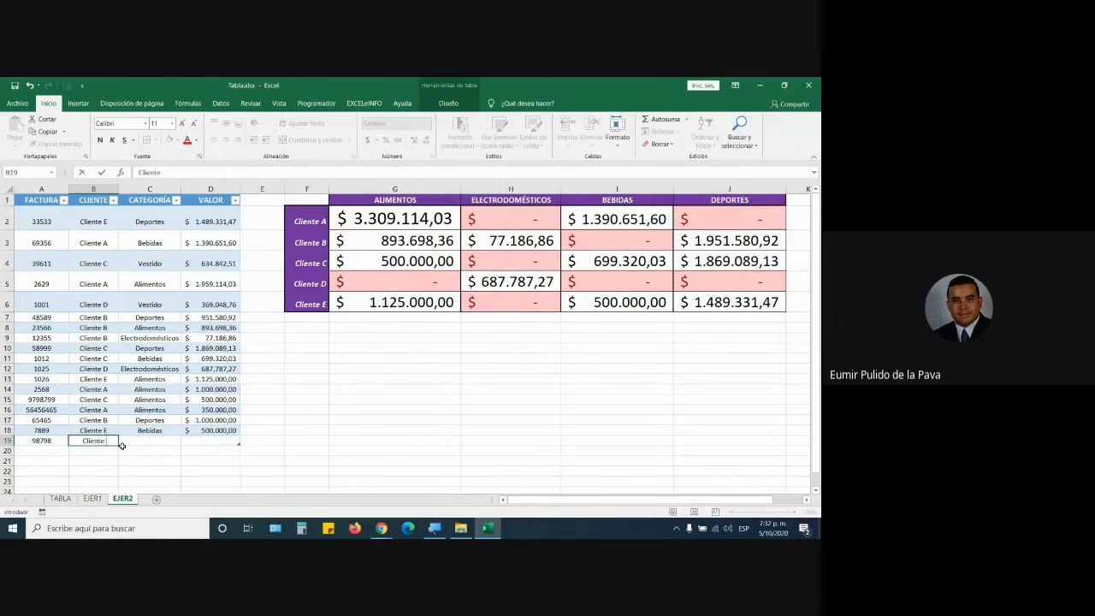
type(" A")
key("Tab")
type("Alimen")
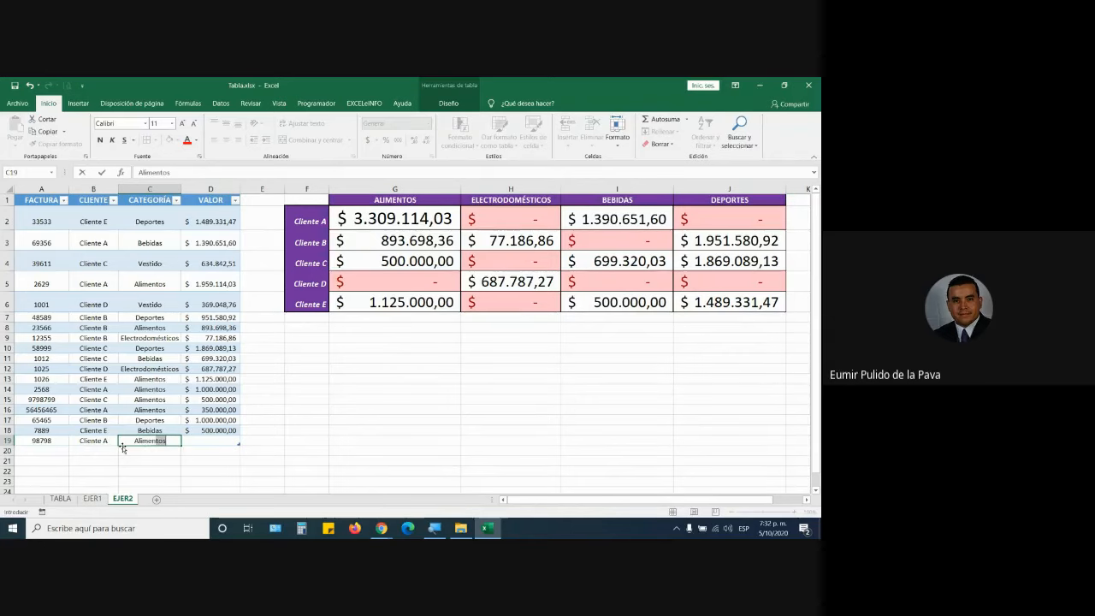
key("Tab")
type("200")
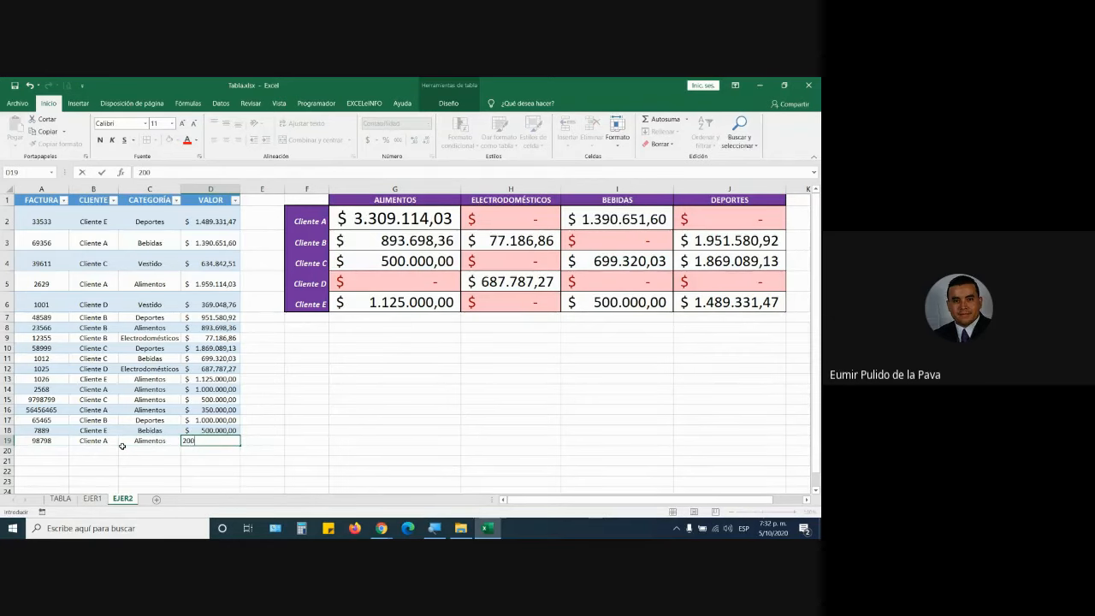
type("0000")
key("Return")
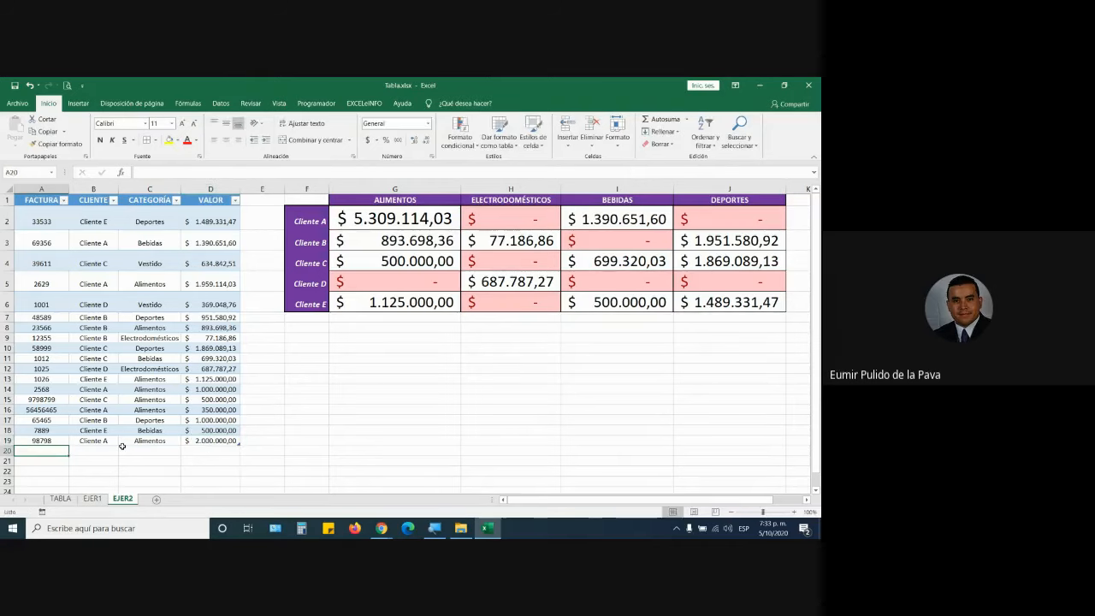
Recheck G2's formula, which now totals 5.309.114,03 for Cliente A Alimentos.
double_click(389, 221)
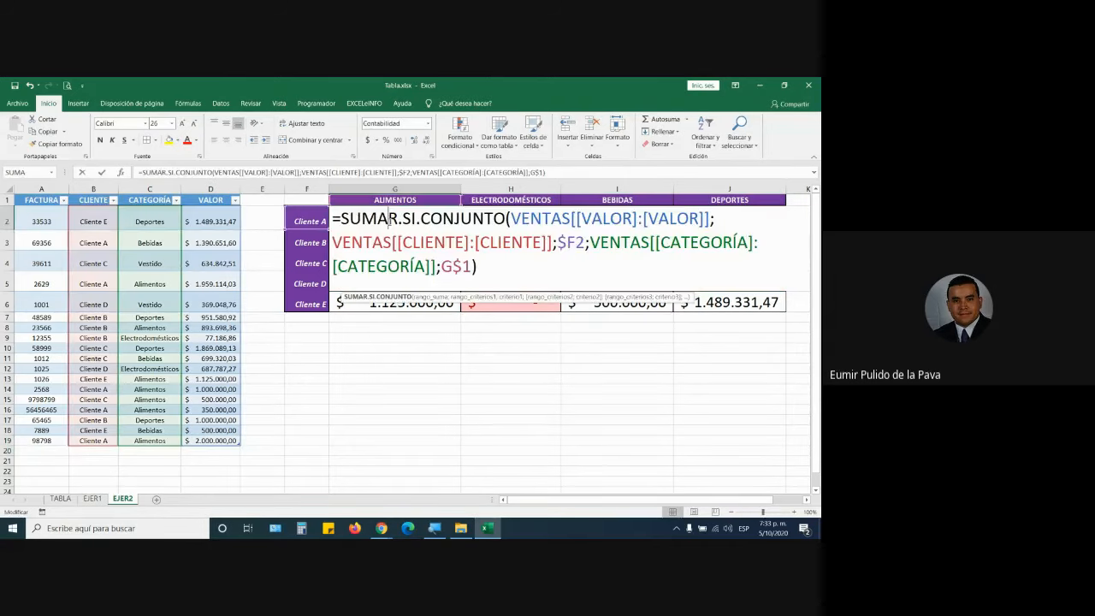
left_click_drag(511, 218, 710, 219)
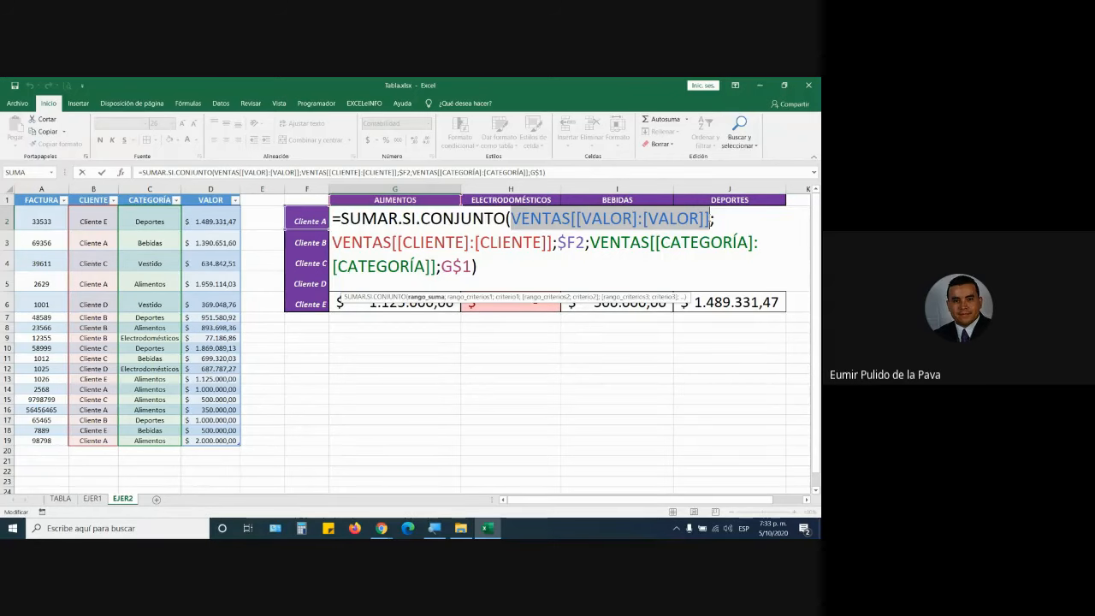
key("Return")
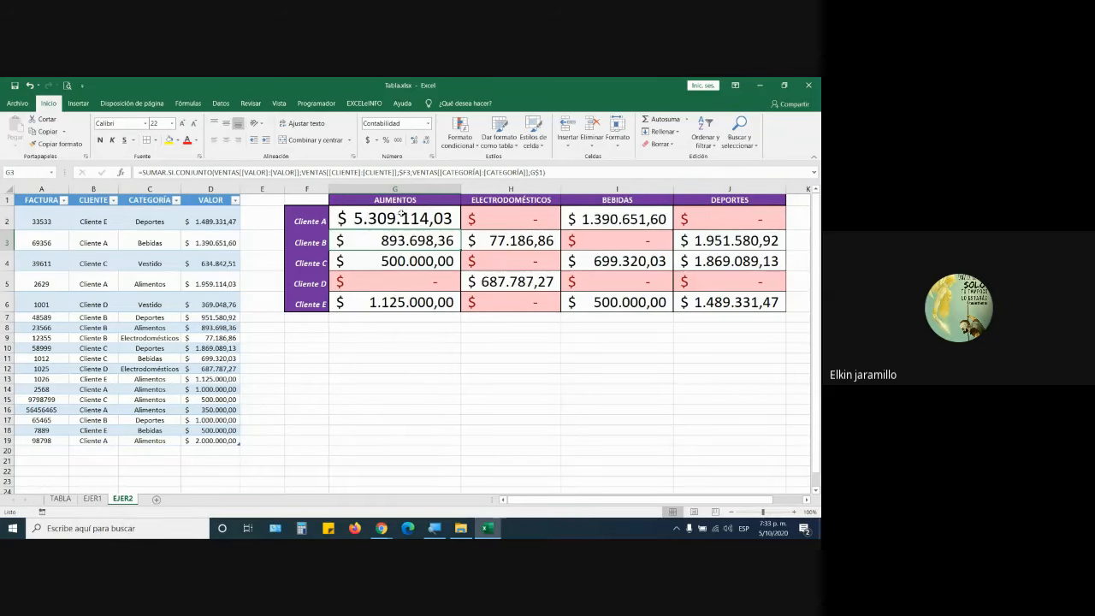
Copy G2's formula across to J2 and down to Cliente E, then autofit the grid columns.
left_click(376, 214)
left_click_drag(460, 230, 777, 227)
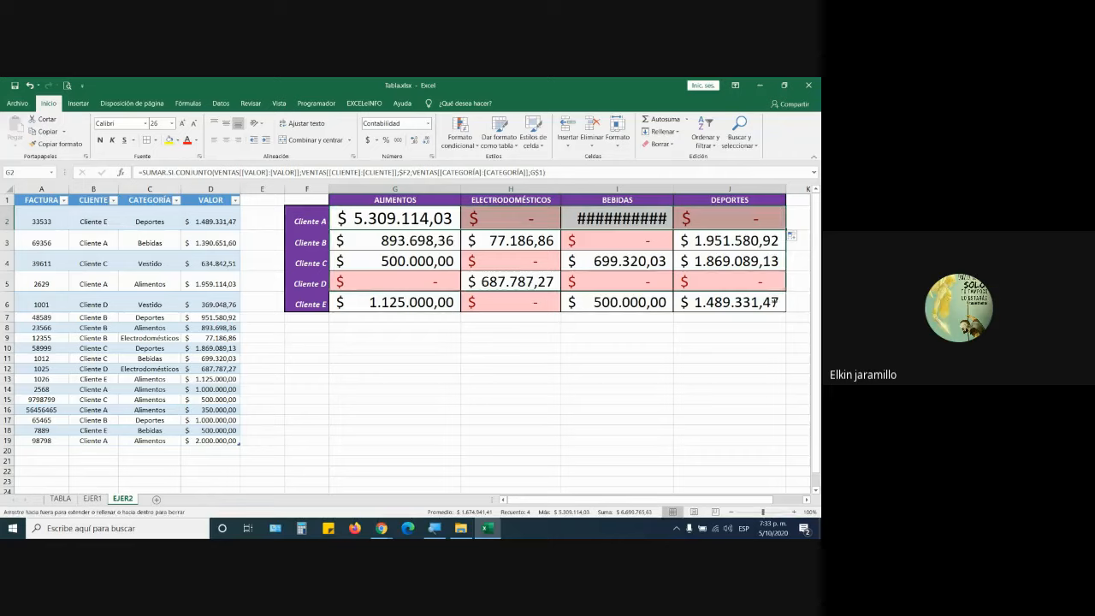
left_click_drag(773, 313, 774, 313)
left_click(617, 130)
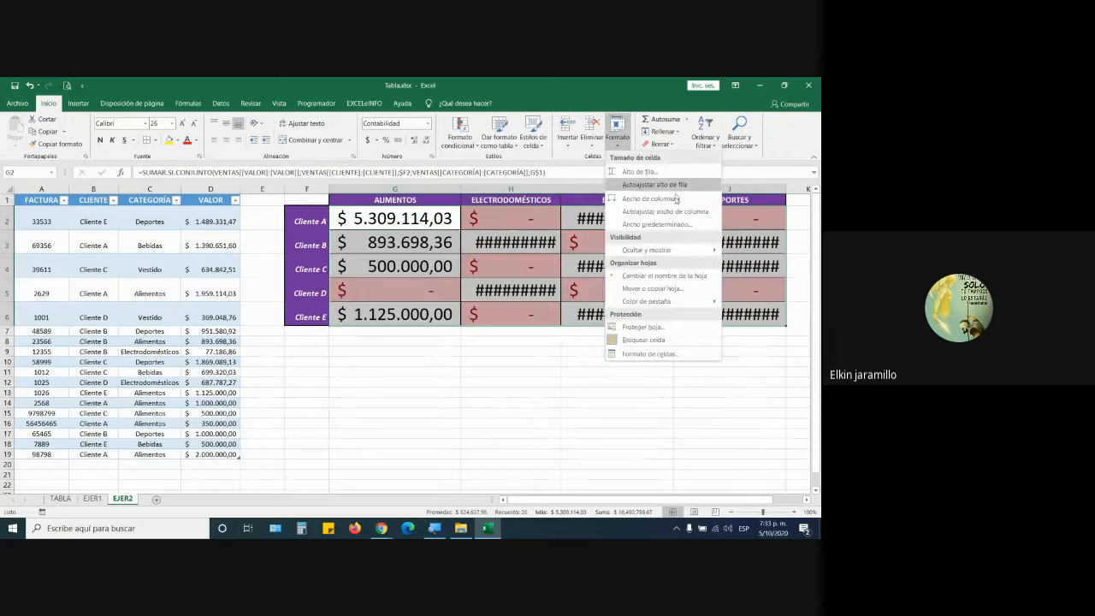
left_click(676, 214)
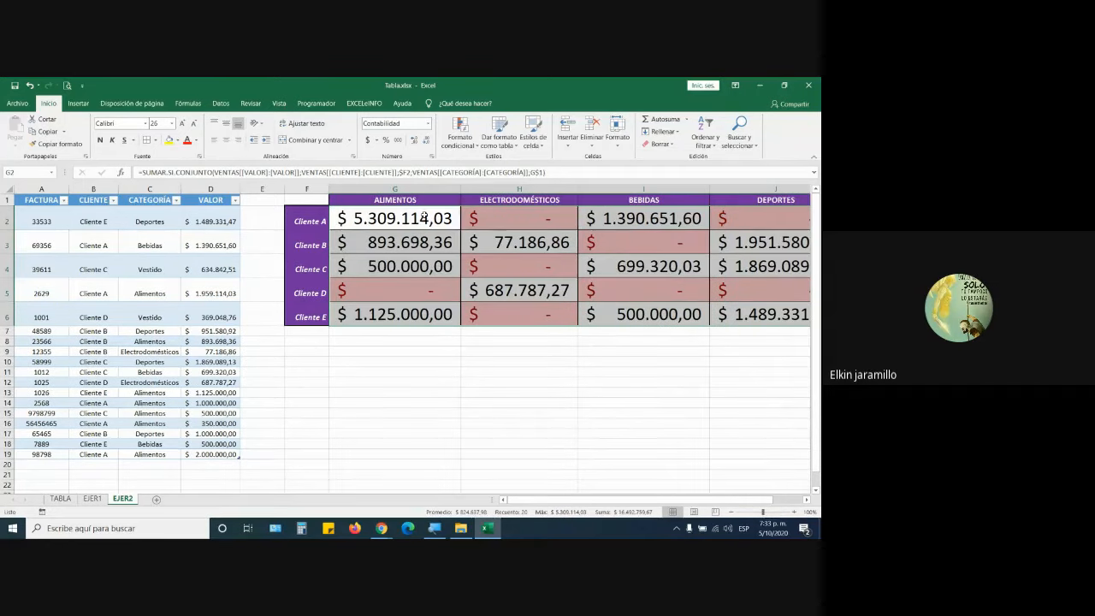
Re-edit G2's formula, then reselect the Cliente A row and the whole grid.
left_click(449, 226)
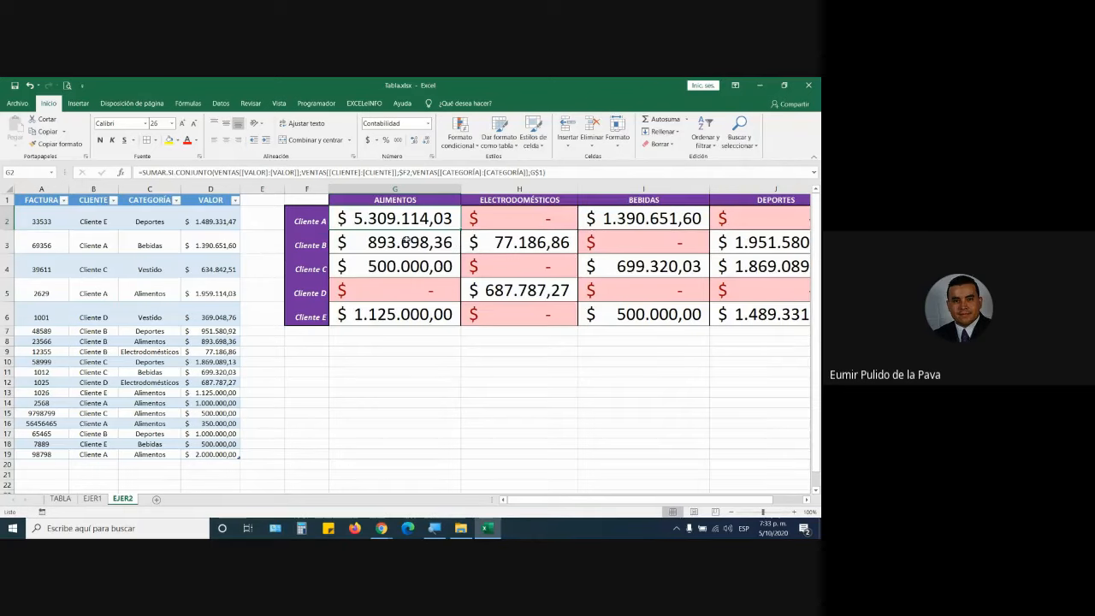
double_click(421, 217)
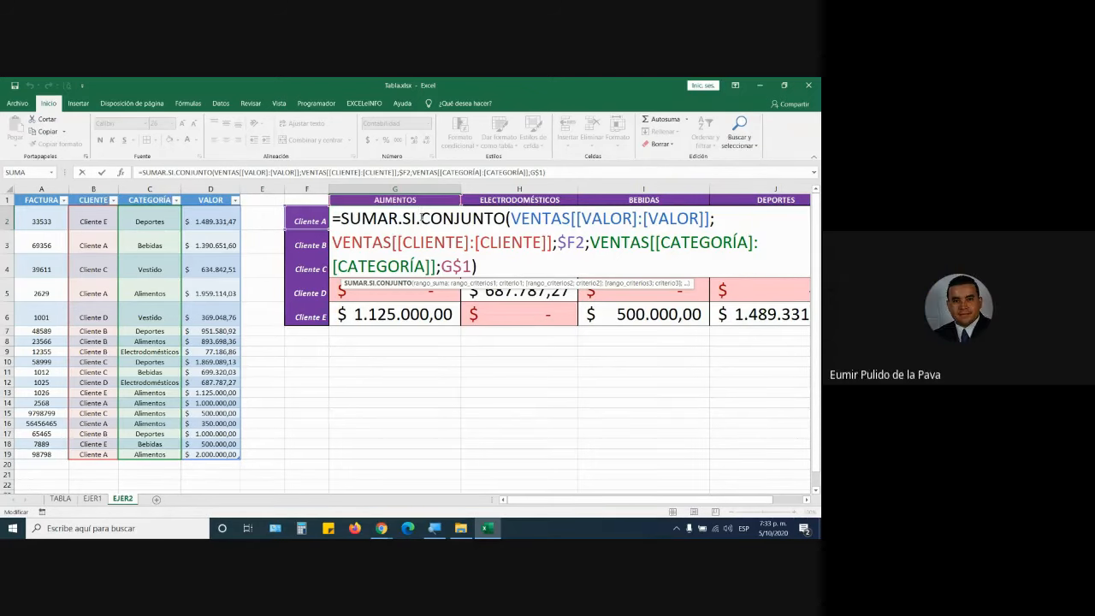
key("ctrl+Return")
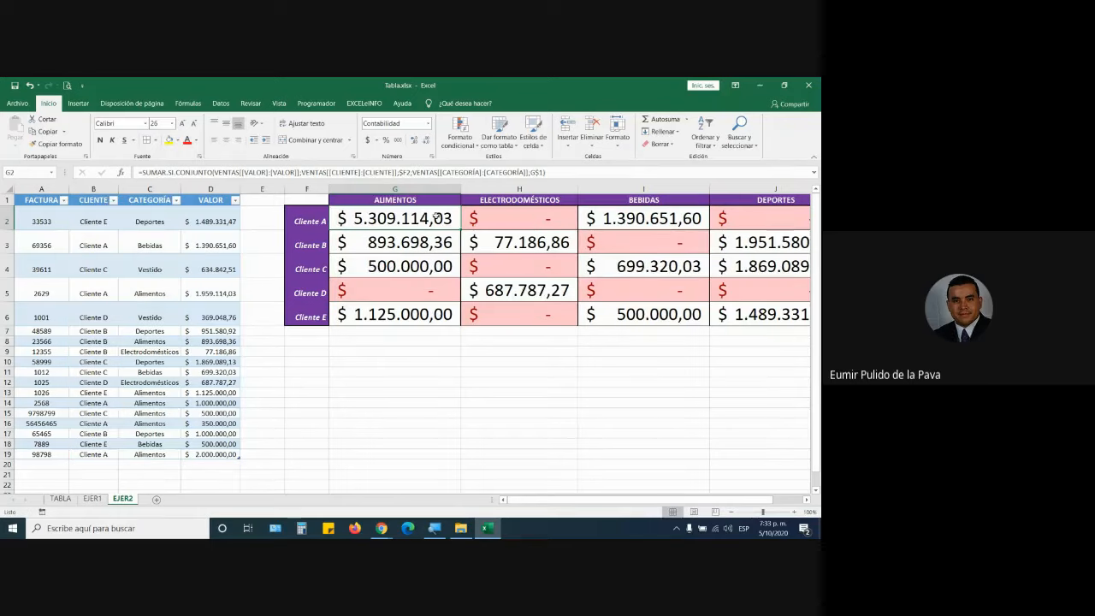
left_click_drag(459, 229, 770, 223)
left_click_drag(681, 500, 766, 500)
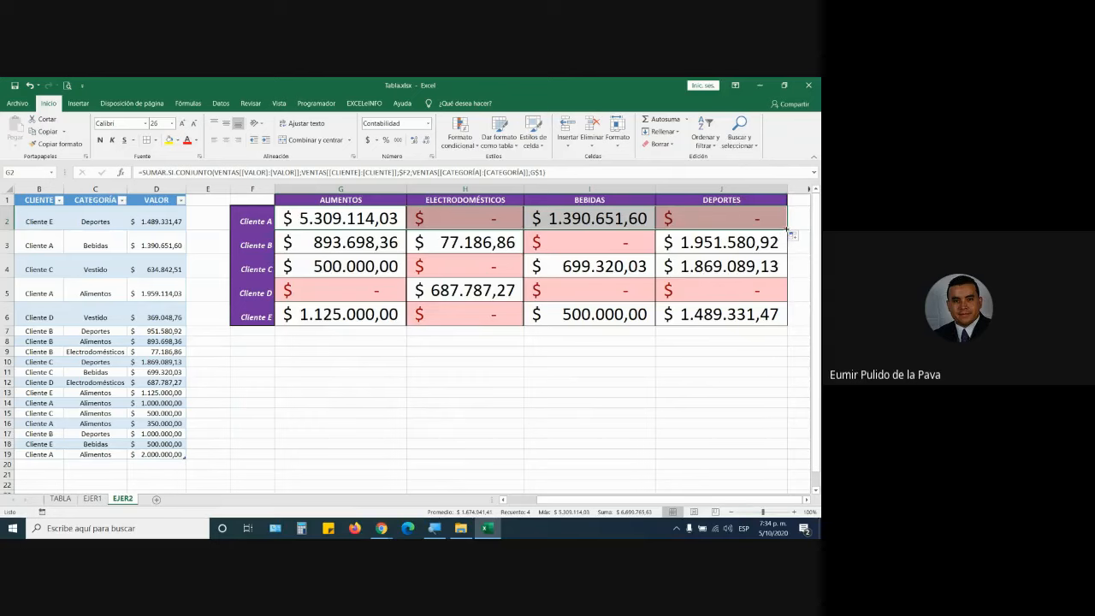
left_click_drag(787, 227, 787, 321)
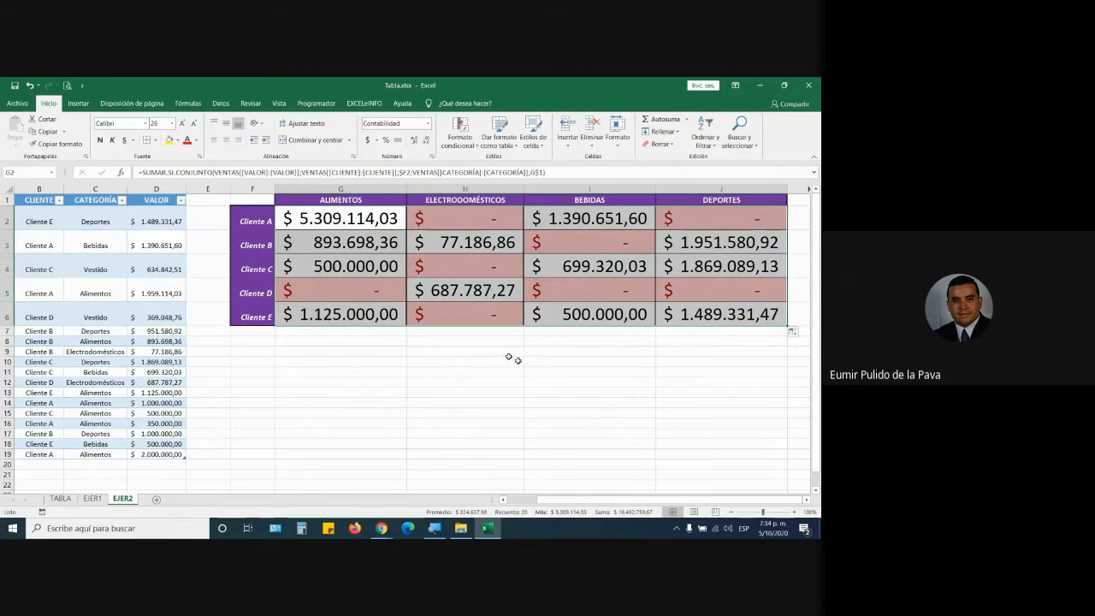
left_click(378, 222)
Fill G2's formula across to J2 and clear the Cliente B–E totals in G3:J6.
left_click_drag(407, 229, 784, 231)
left_click_drag(378, 251, 729, 318)
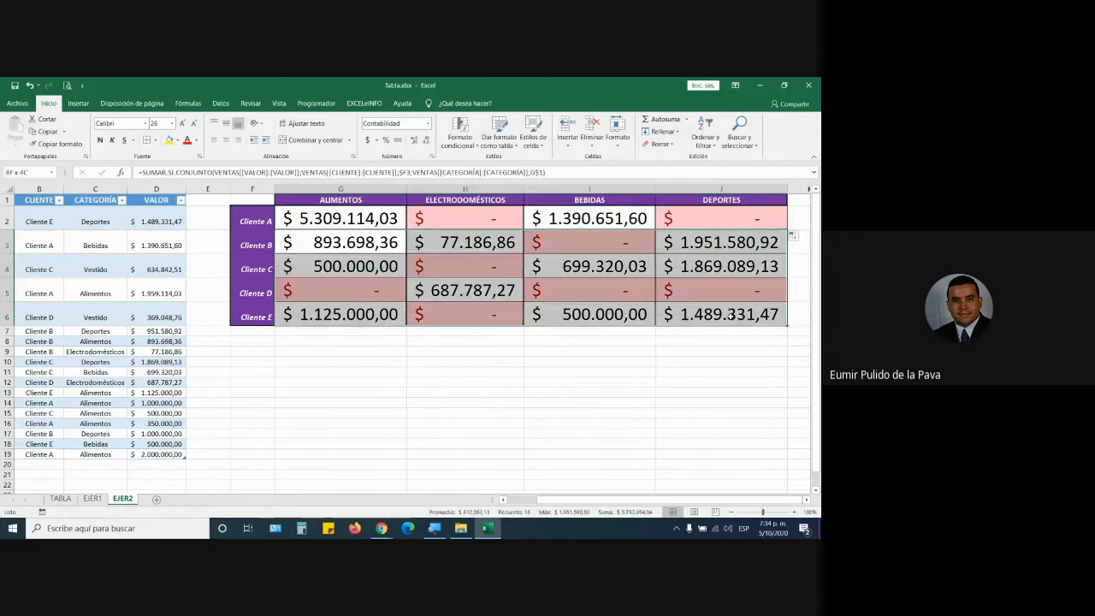
key("Delete")
left_click(418, 262)
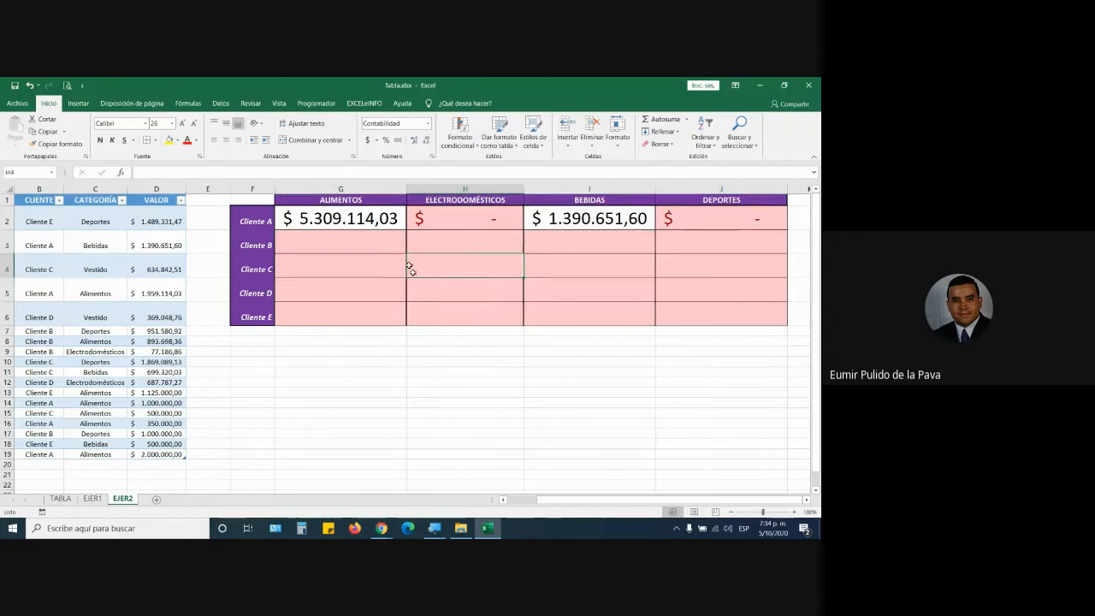
Refill the Alimentos, Electrodomésticos, Bebidas and Deportes columns down to Cliente E.
left_click(392, 227)
left_click_drag(407, 230, 409, 326)
left_click(463, 232)
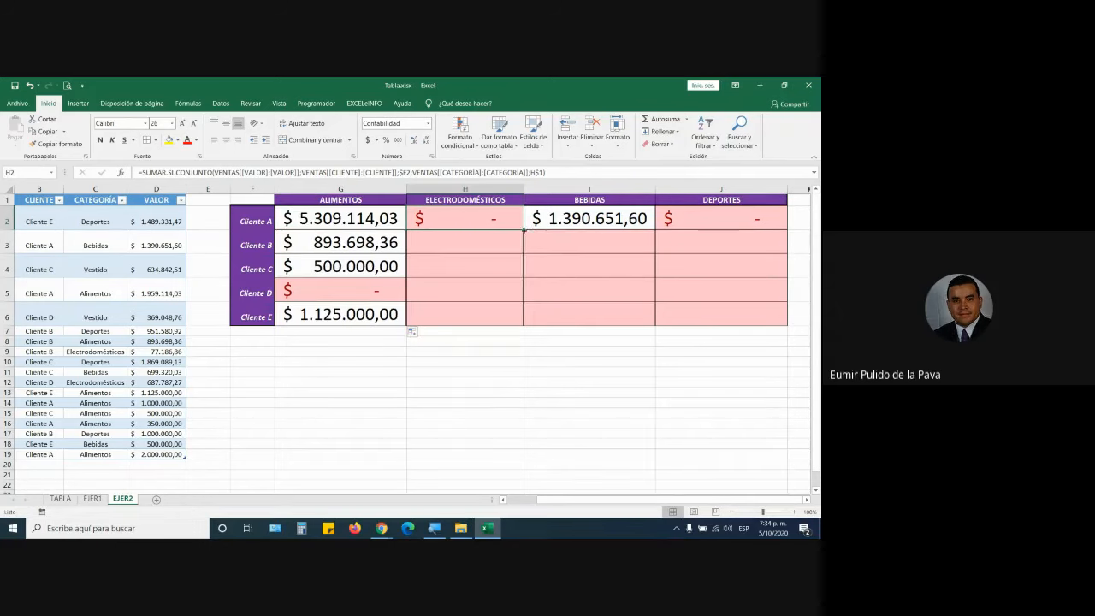
left_click_drag(523, 230, 522, 325)
left_click(590, 226)
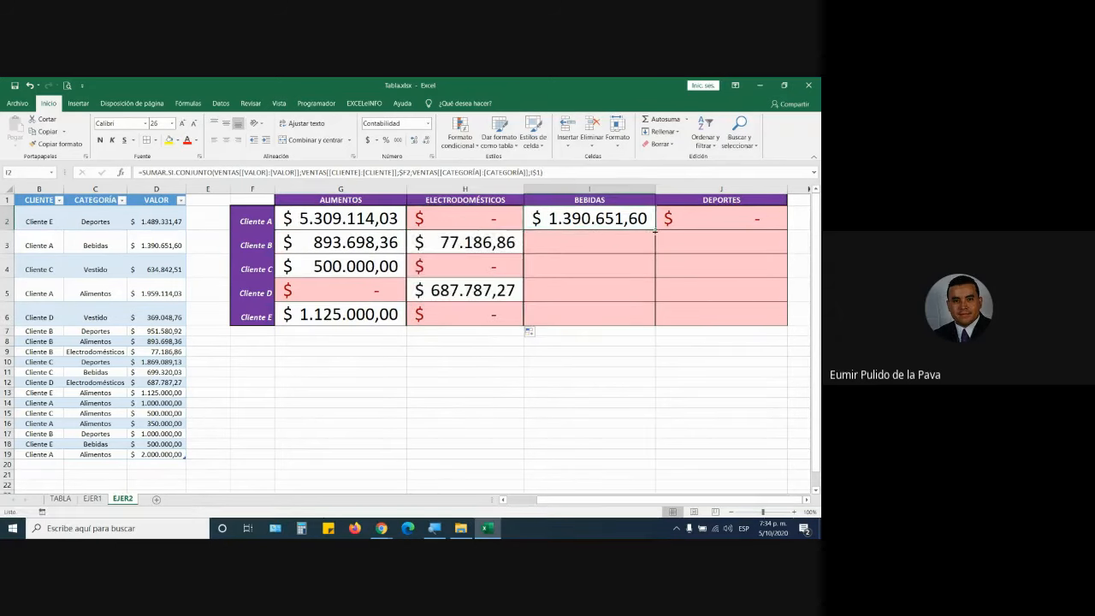
left_click_drag(655, 229, 655, 325)
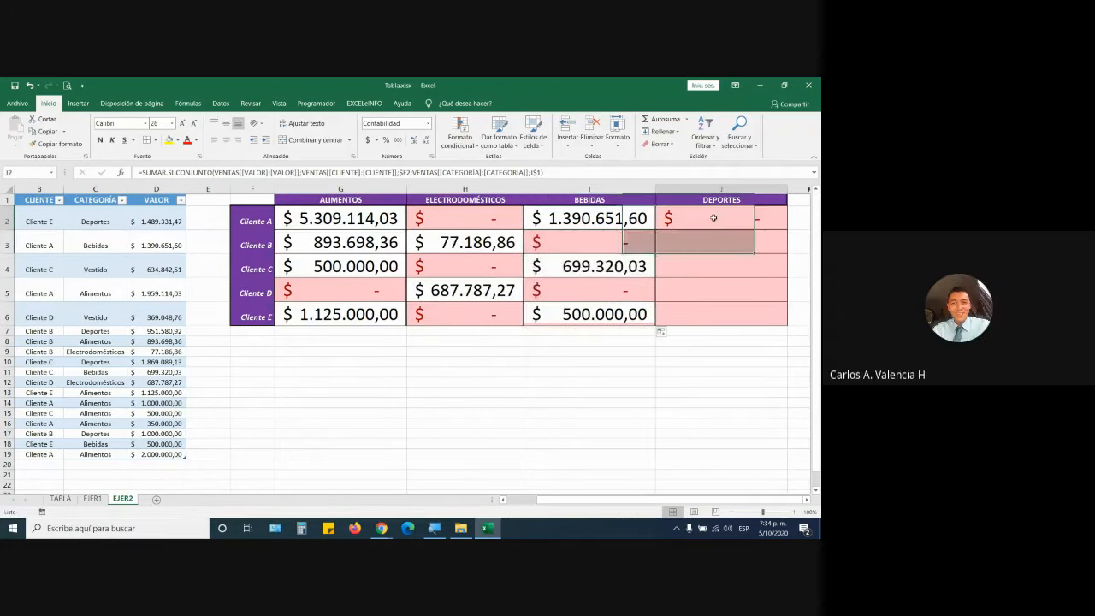
left_click(789, 228)
left_click(766, 220)
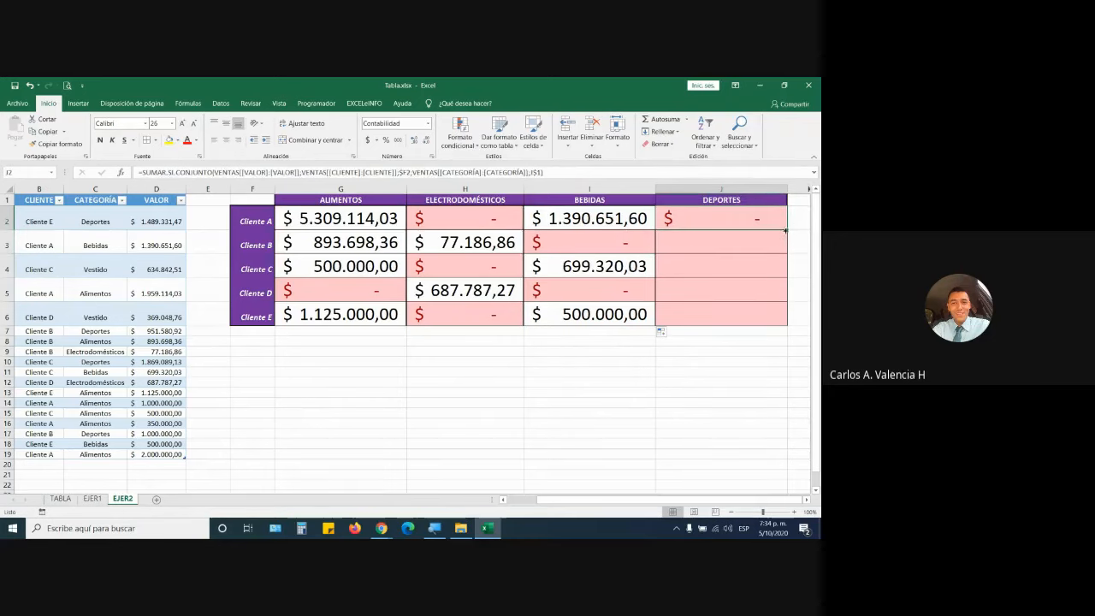
left_click_drag(785, 229, 772, 322)
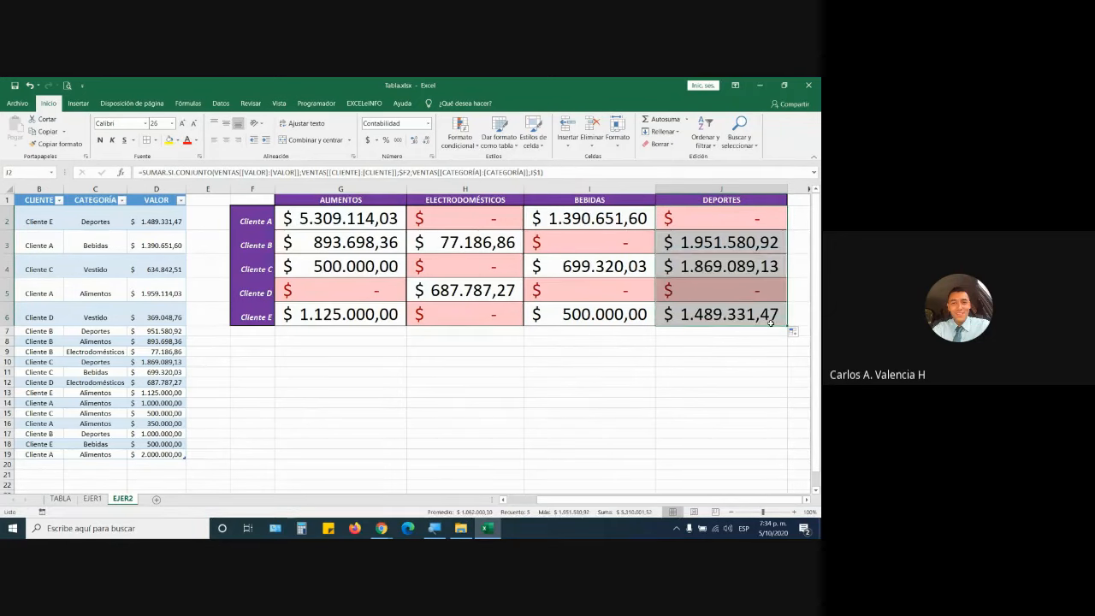
left_click(375, 221)
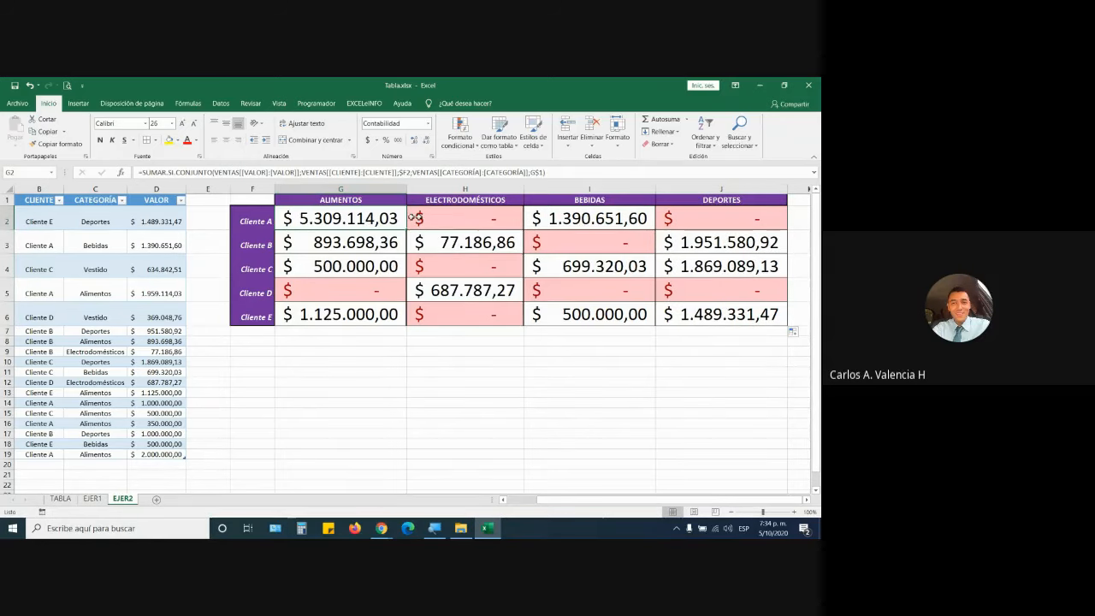
Change G2's category header reference to $G1 and fill the formula over the grid.
double_click(376, 218)
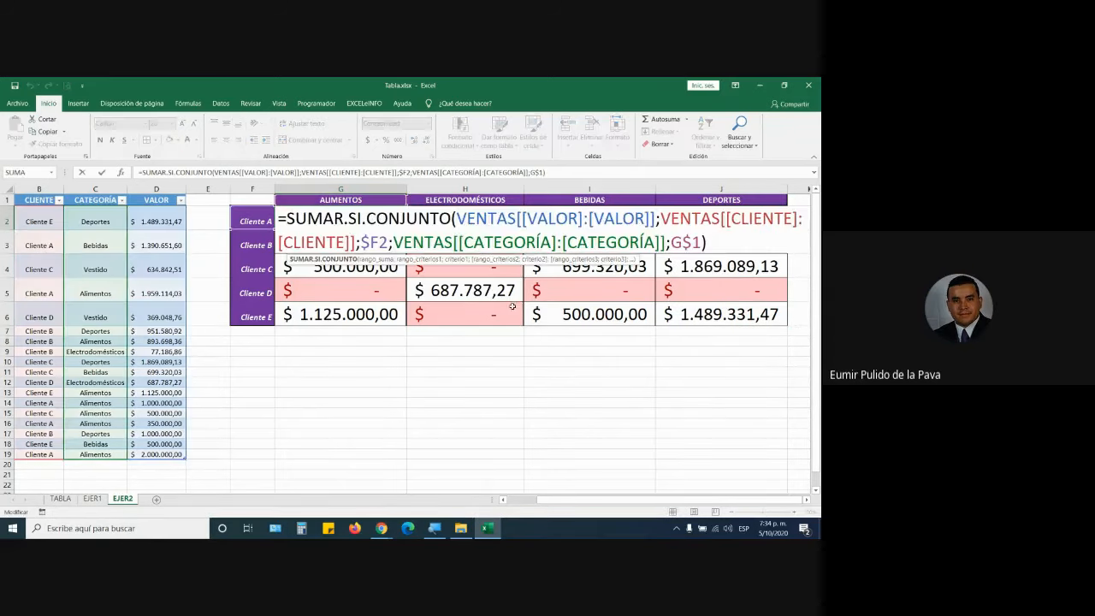
left_click_drag(673, 242, 701, 243)
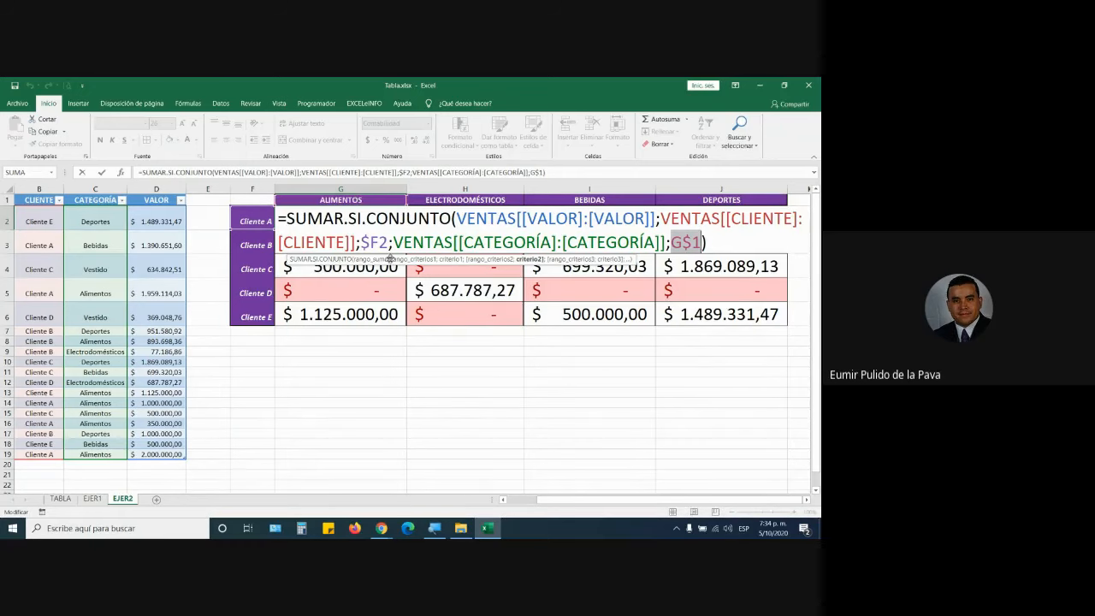
left_click_drag(362, 242, 389, 242)
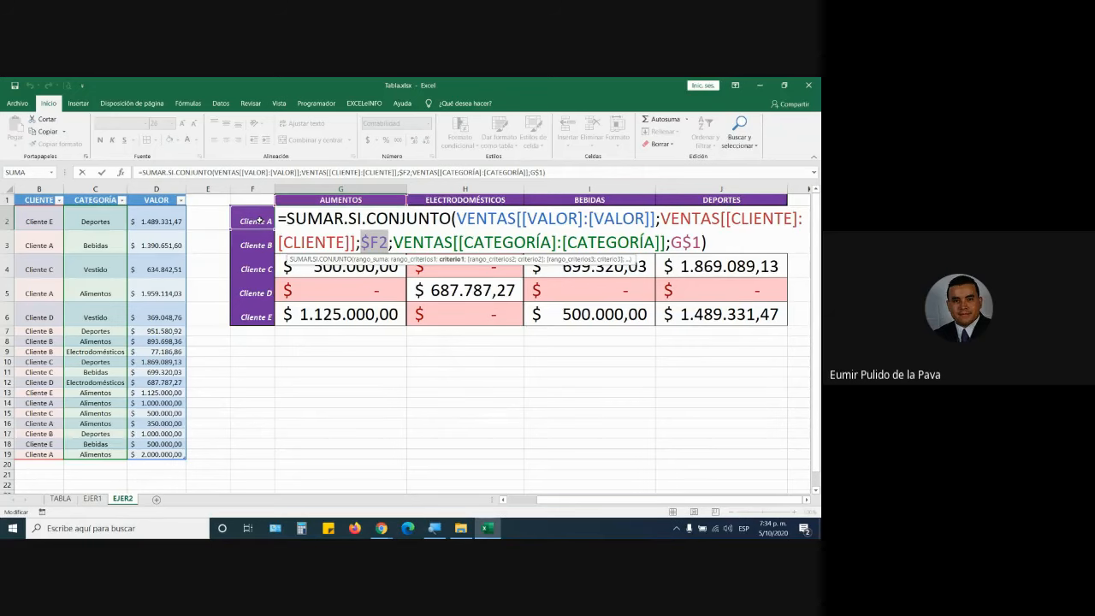
left_click(691, 243)
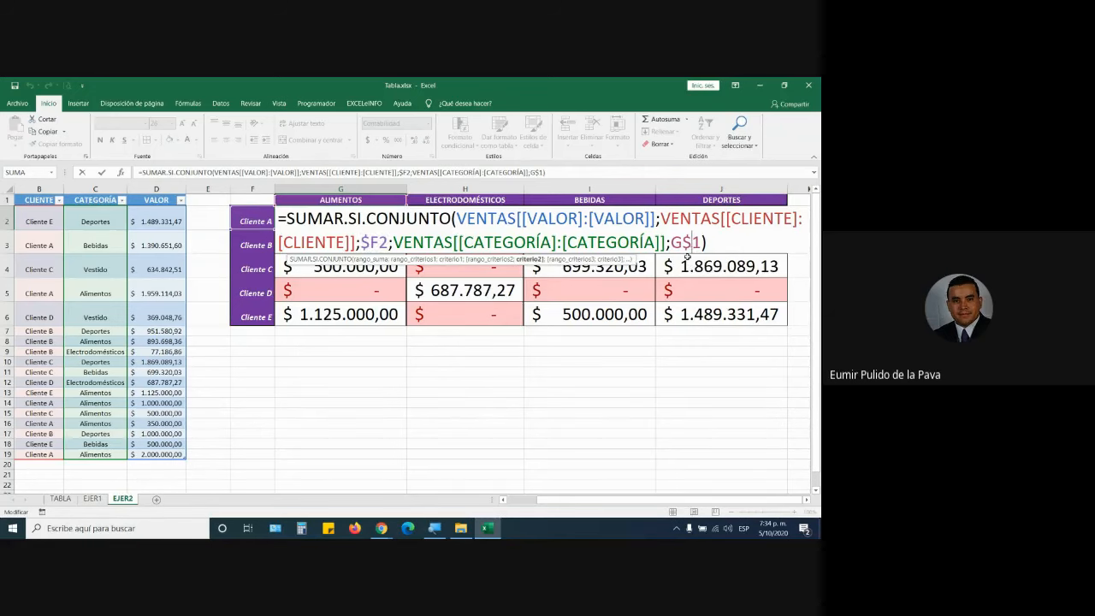
key("F4")
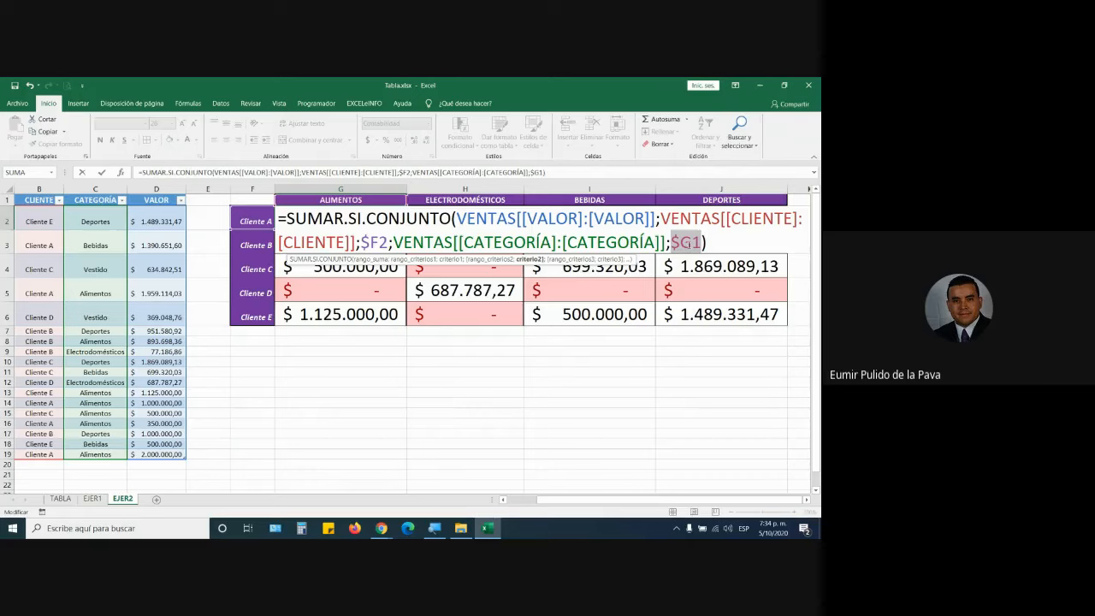
key("ctrl+Return")
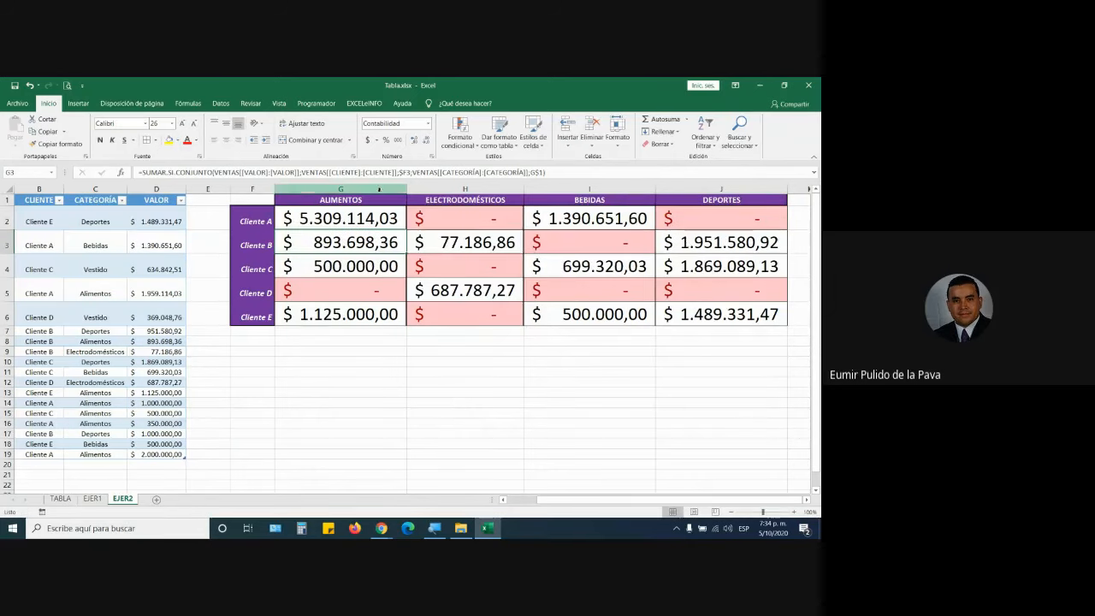
left_click_drag(407, 230, 787, 324)
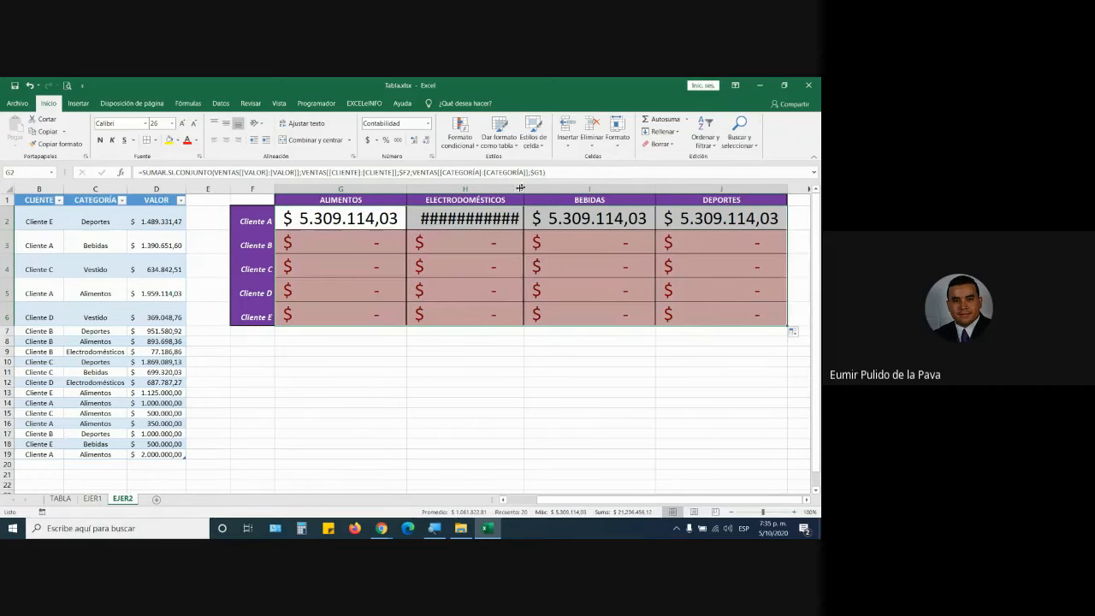
Restore G$1 anchoring in G2's formula and fill it through J2 again.
double_click(373, 220)
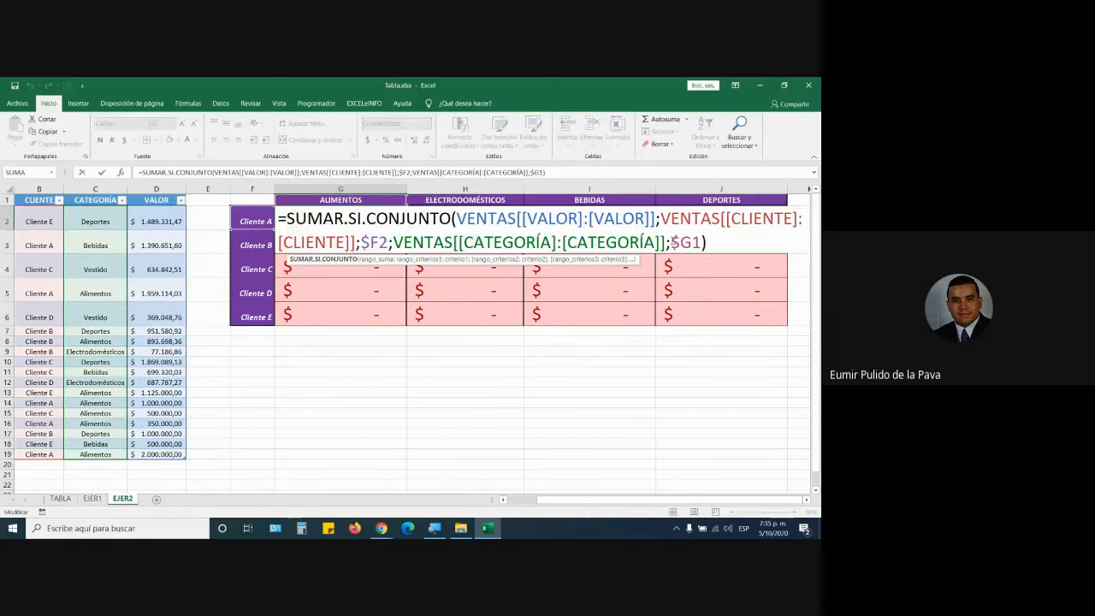
left_click_drag(672, 242, 698, 242)
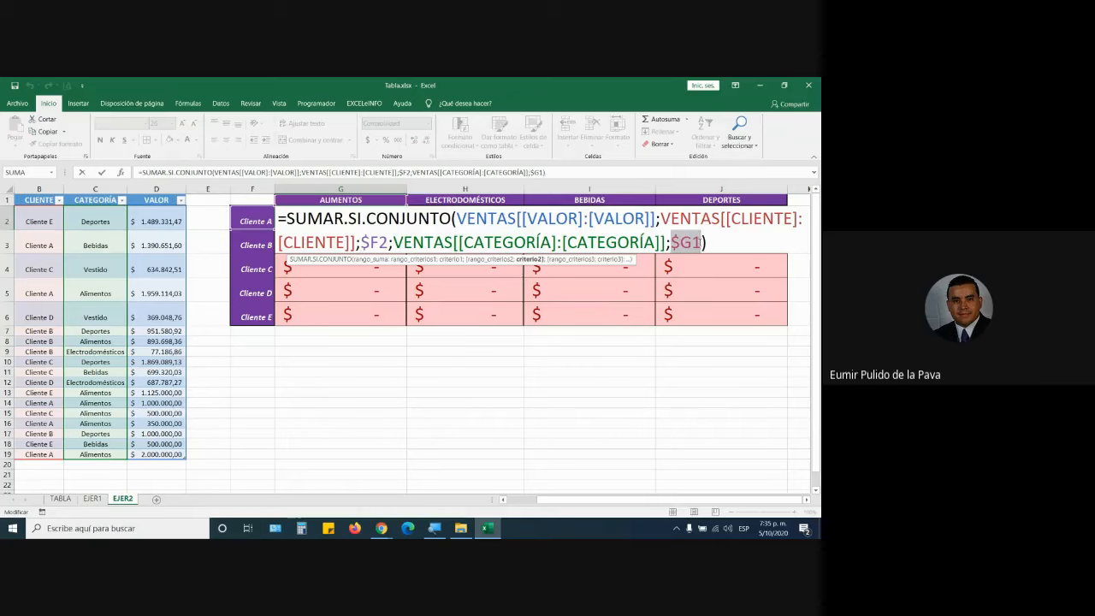
key("F4")
key("F4")
key("F4")
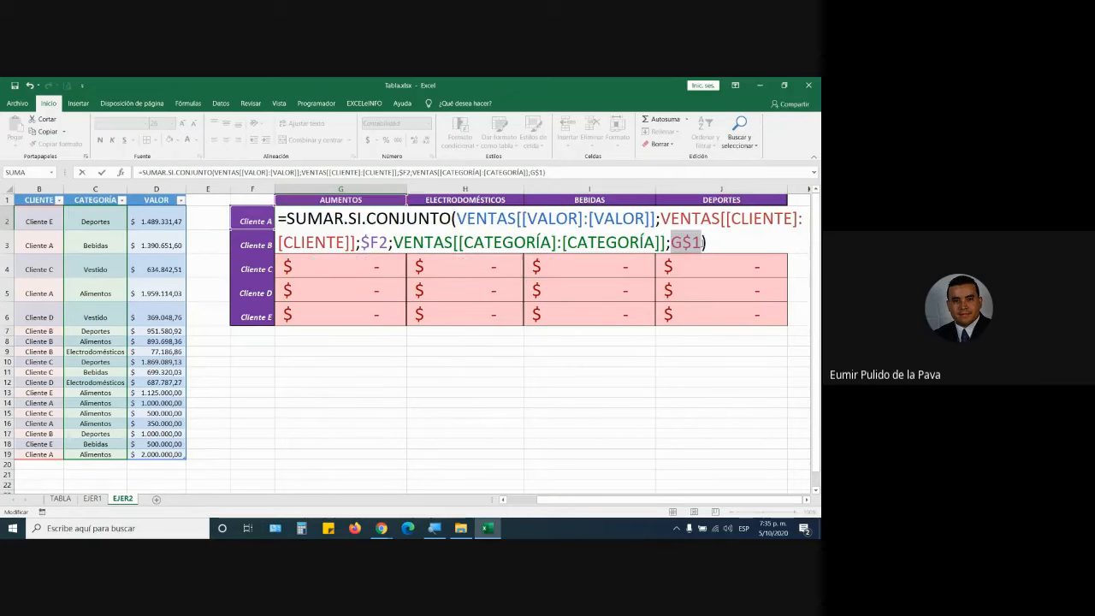
key("Return")
left_click(340, 218)
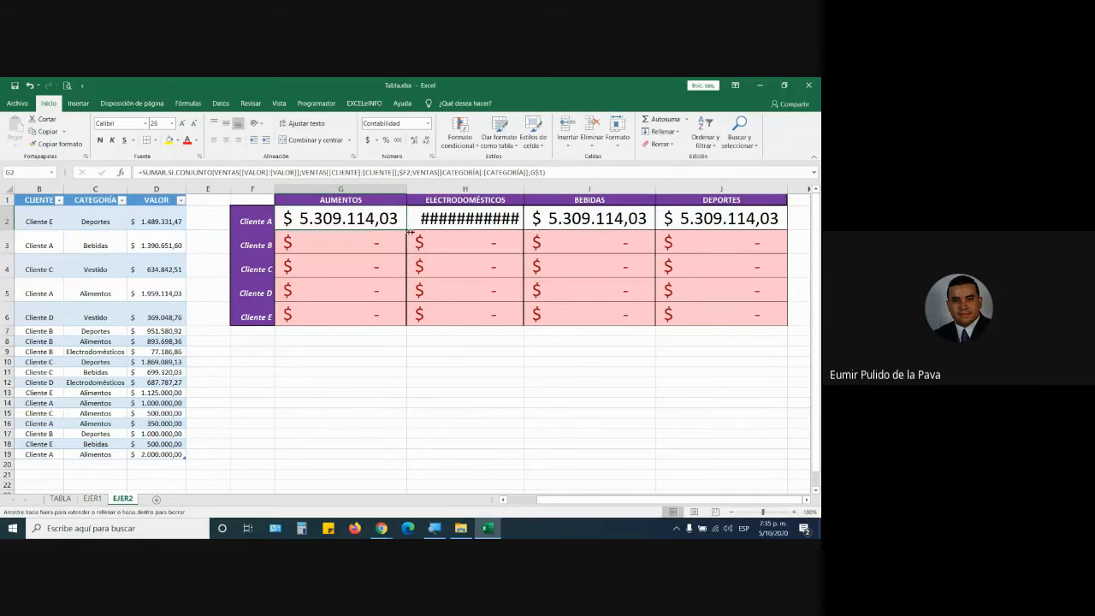
left_click_drag(406, 230, 778, 325)
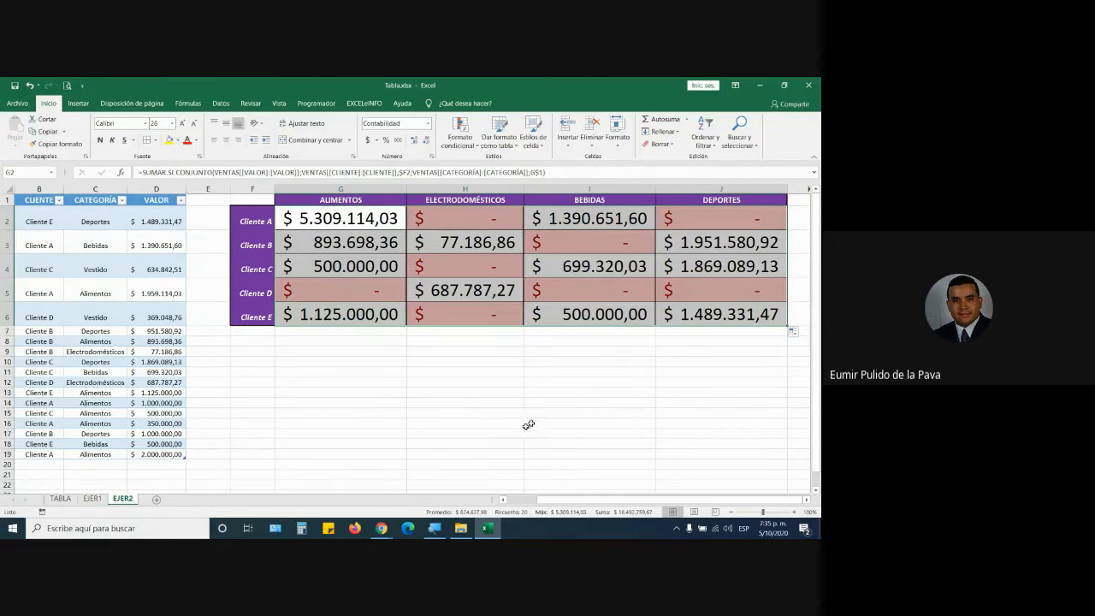
Admit the participant waiting to join the Google Meet call, then return to Excel.
left_click(378, 524)
left_click(373, 509)
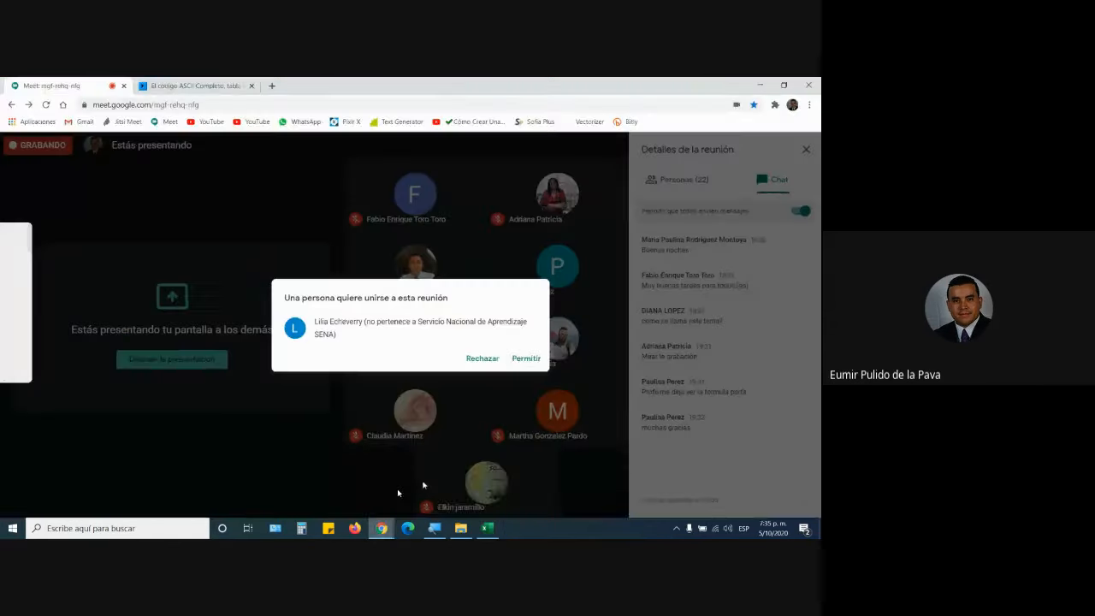
left_click(520, 362)
left_click(489, 528)
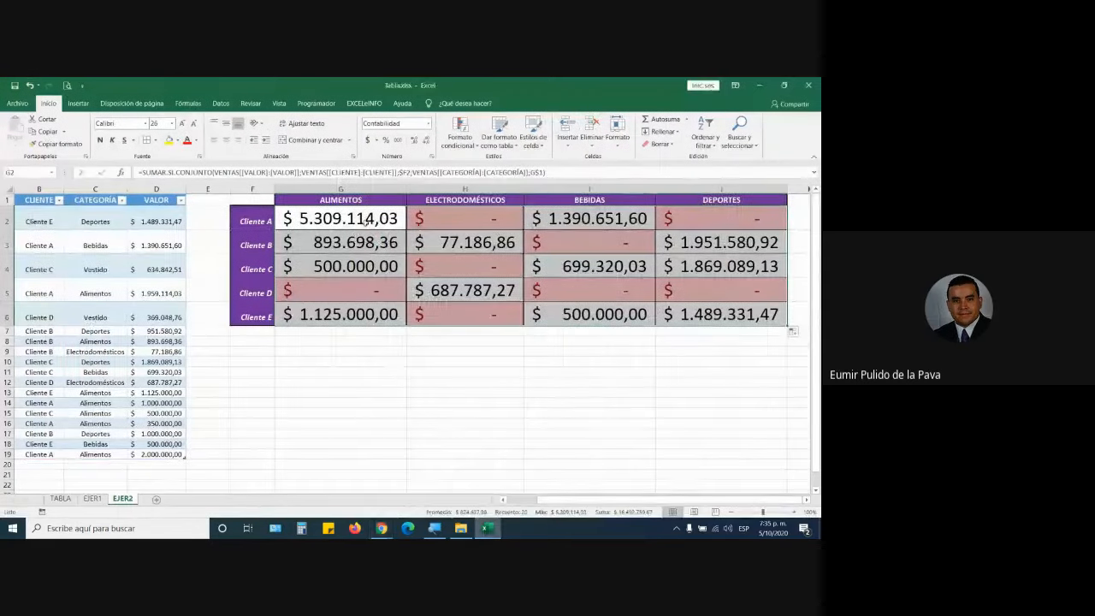
Set G2's formula to use $F2 and G$1 and commit it across the grid.
key("F2")
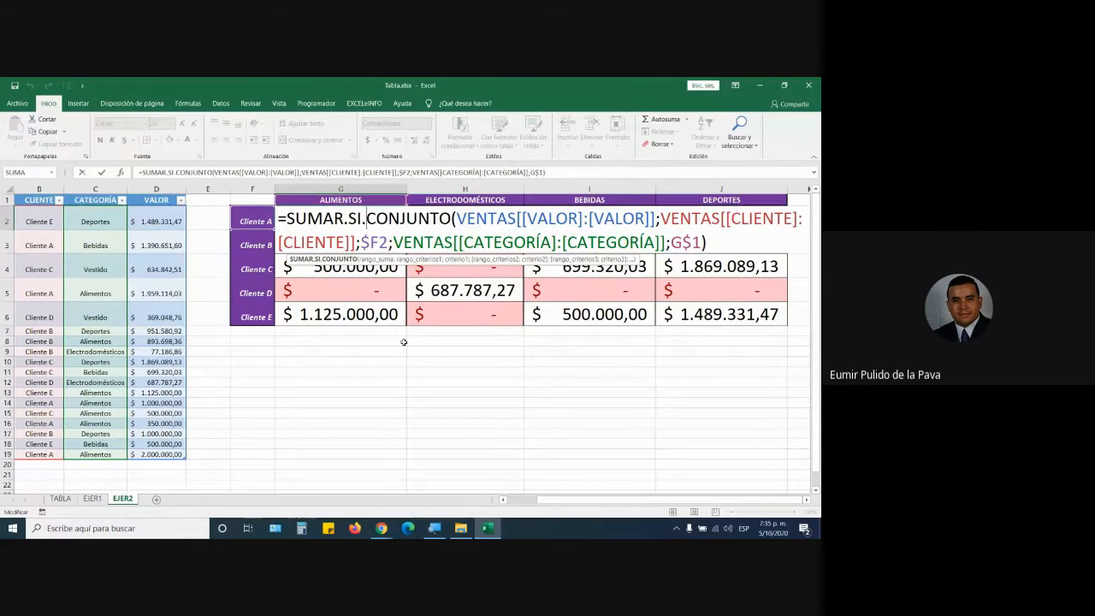
double_click(374, 242)
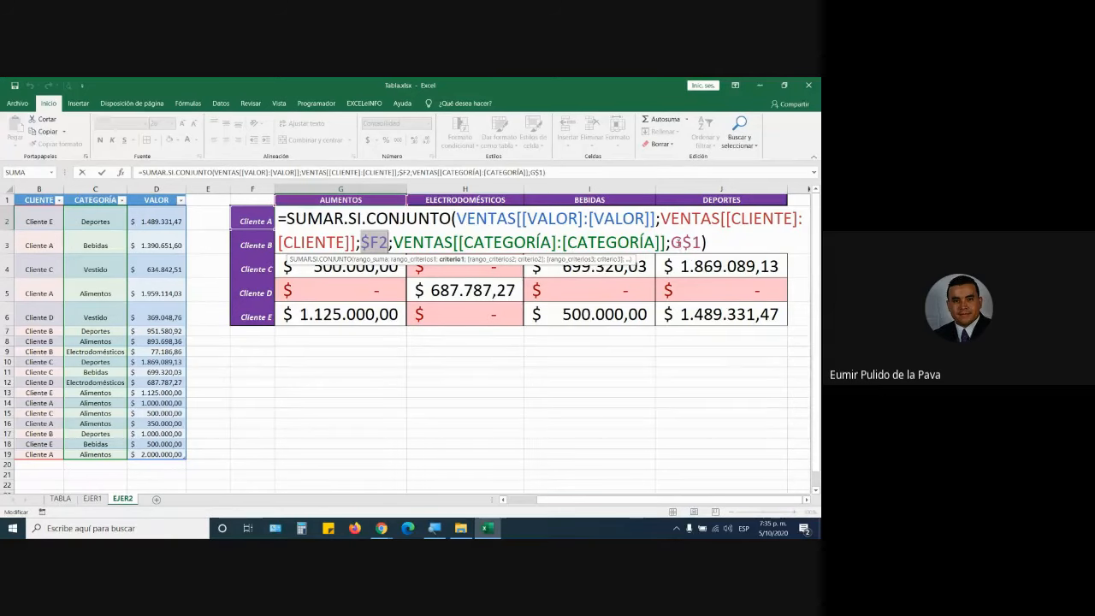
left_click_drag(681, 243, 692, 243)
double_click(684, 243)
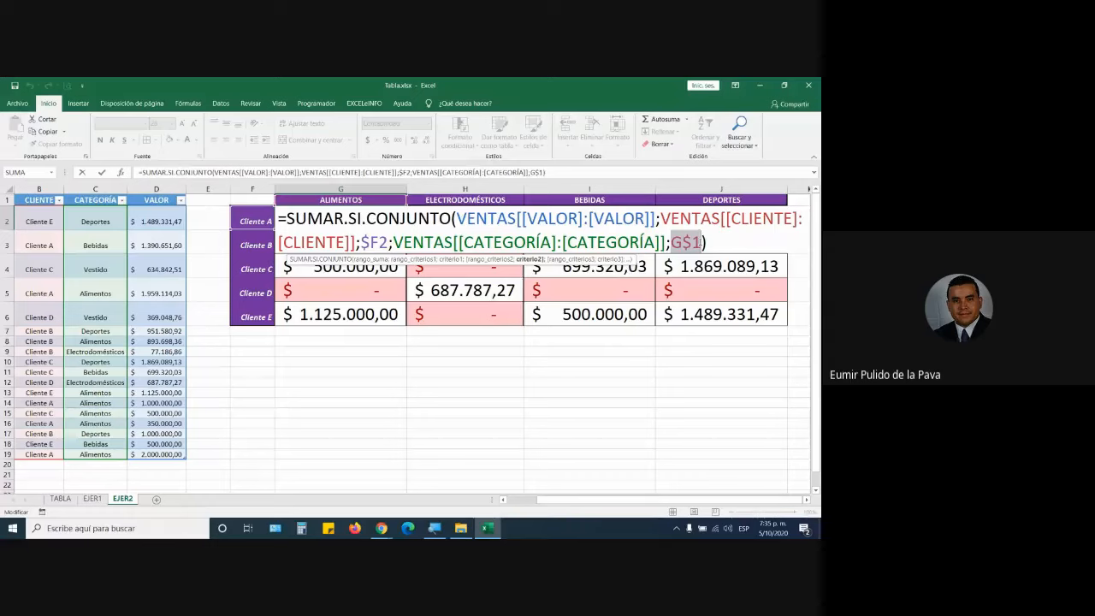
double_click(374, 242)
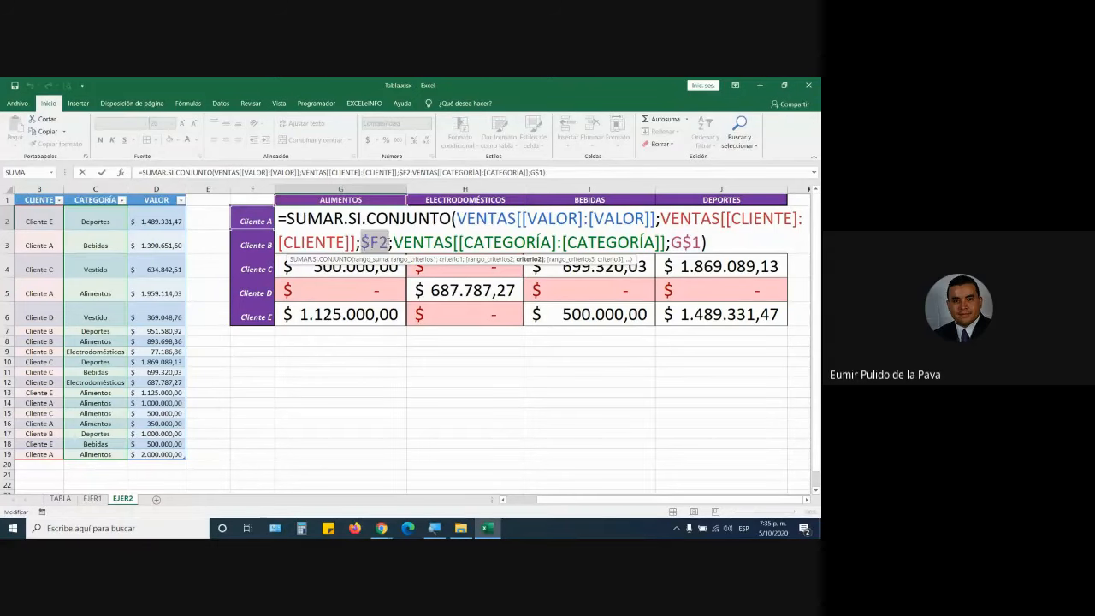
key("ctrl+Return")
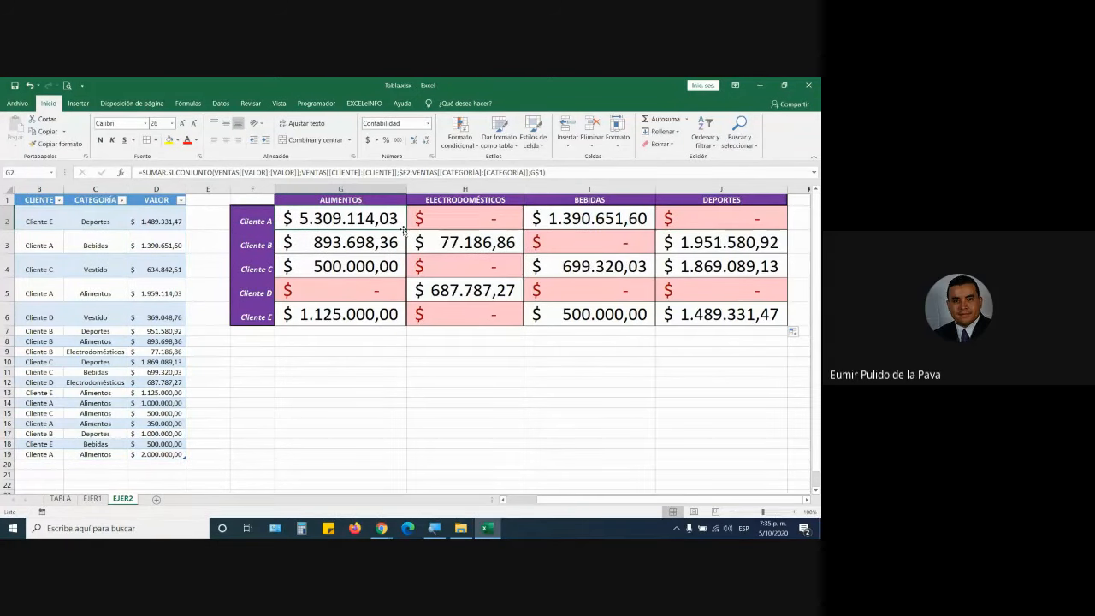
Confirm H2 and I2 pair $F2 with their own H$1 and I$1 headers.
double_click(460, 221)
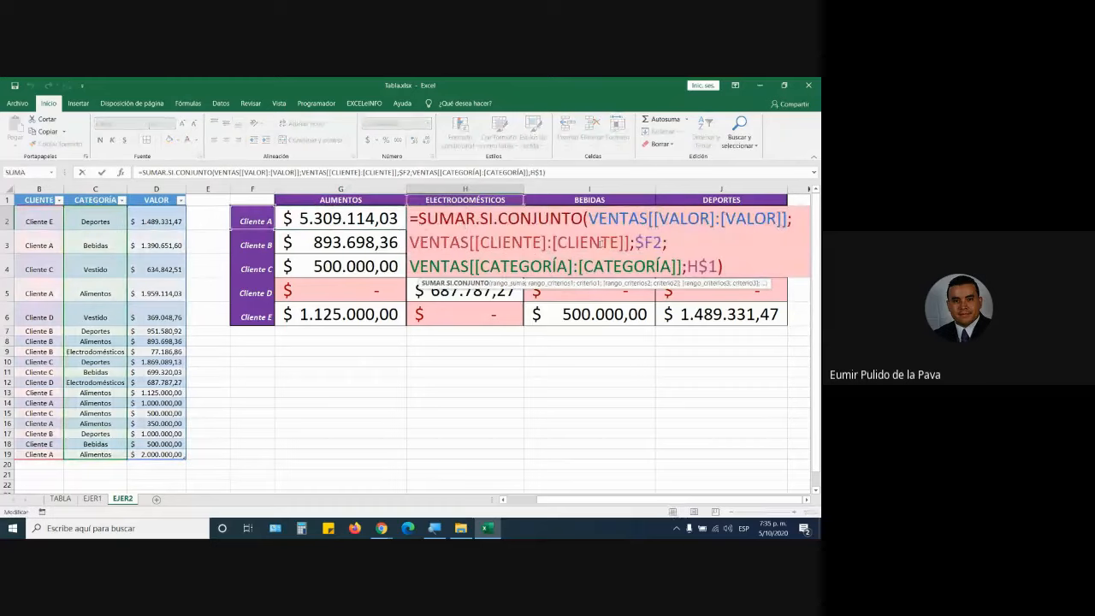
left_click_drag(636, 243, 715, 267)
key("Return")
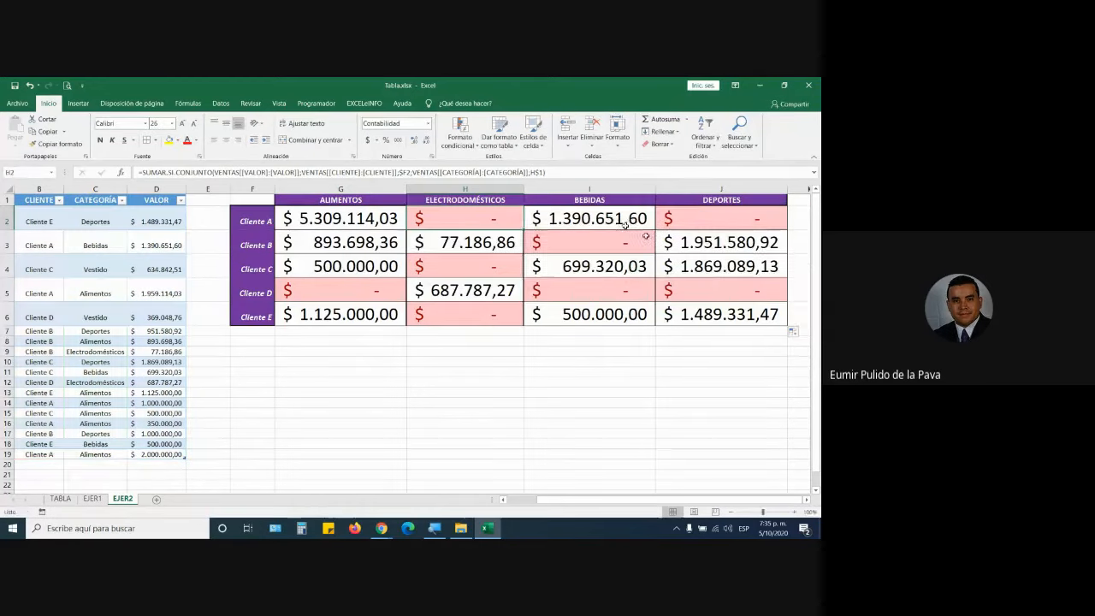
double_click(557, 219)
key("ctrl+Return")
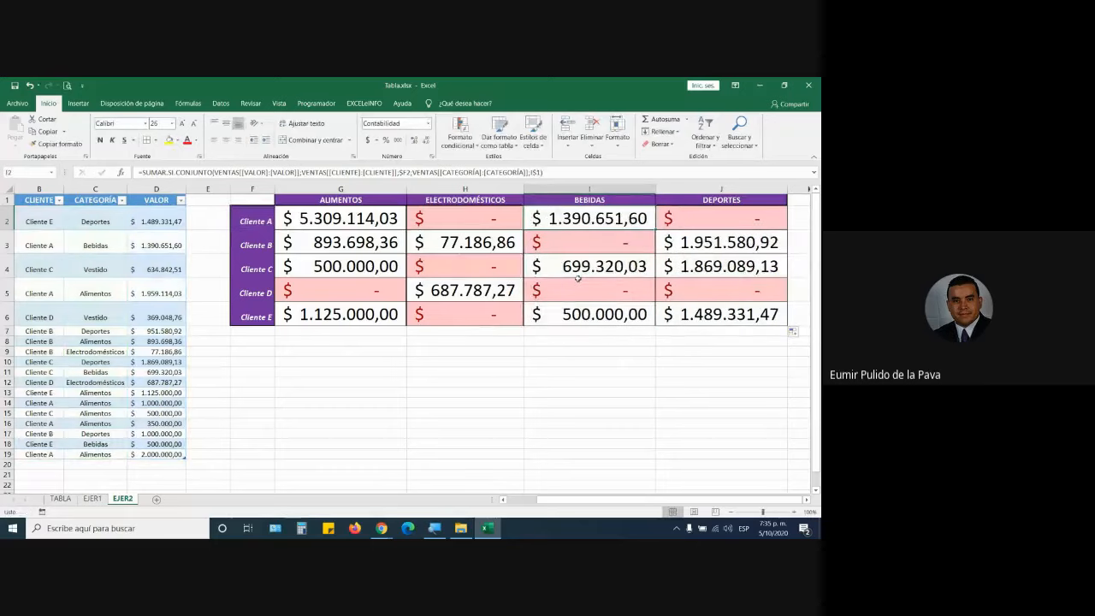
Add Cliente F as a new row label and ASEO as a new category header in K1.
left_click(263, 330)
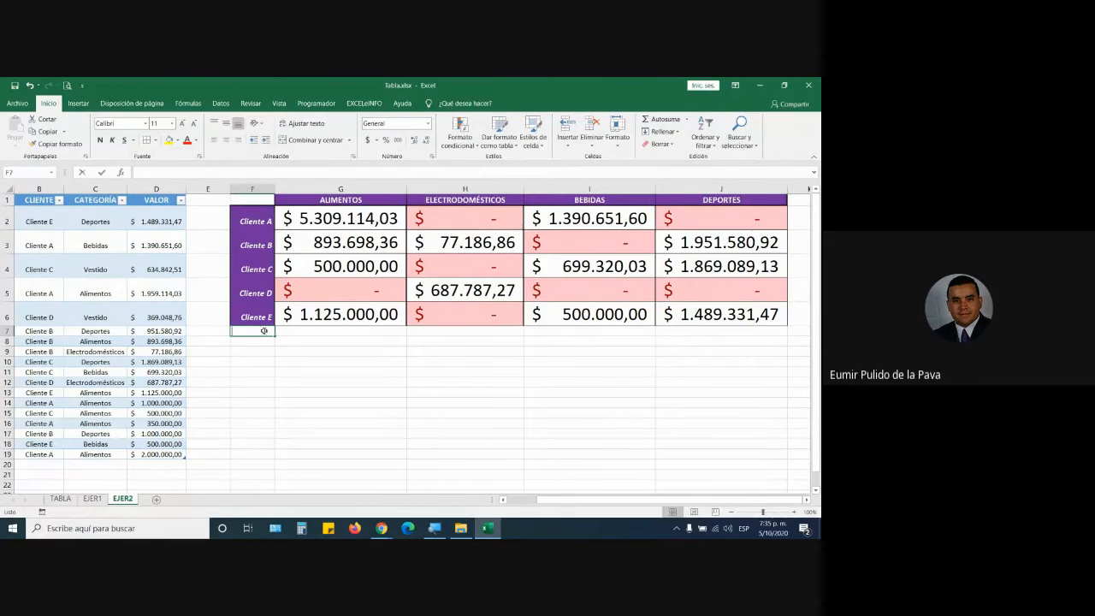
type("Cliente")
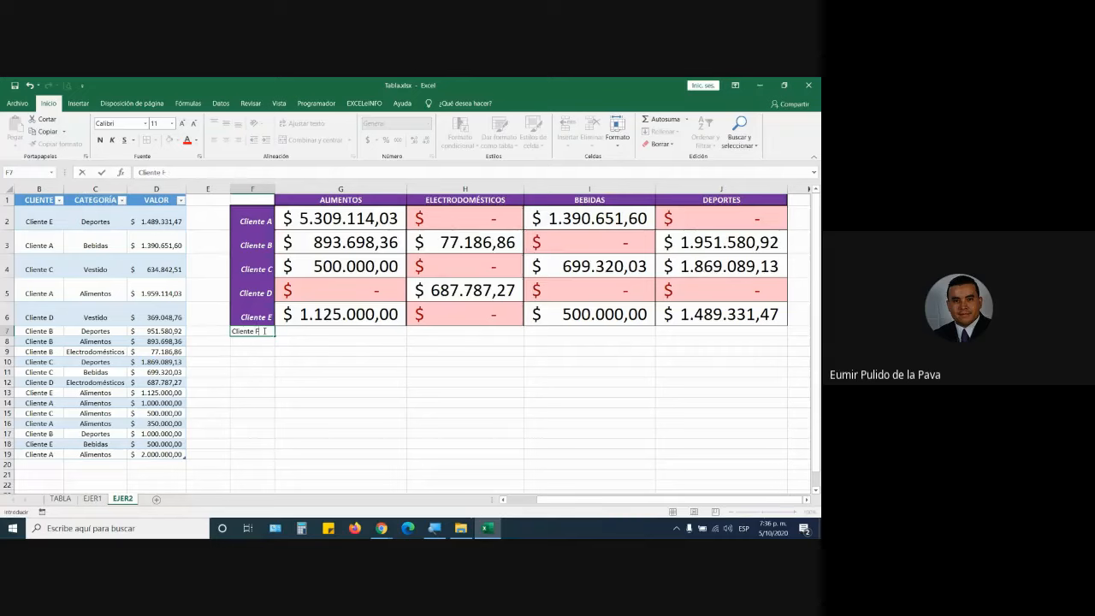
type(" F")
key("Tab")
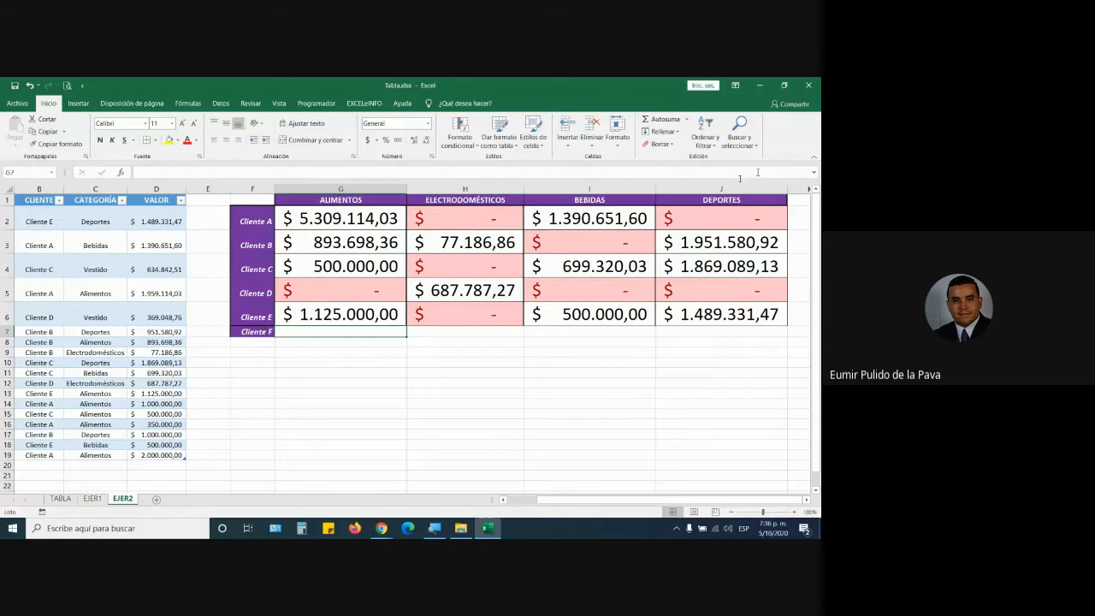
left_click(799, 201)
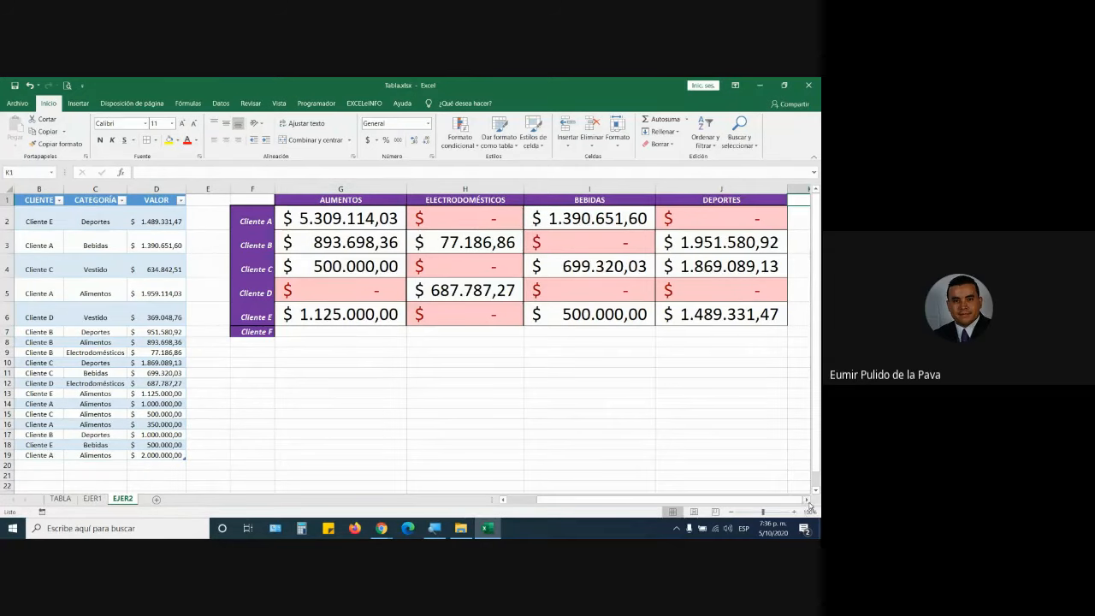
left_click(806, 500)
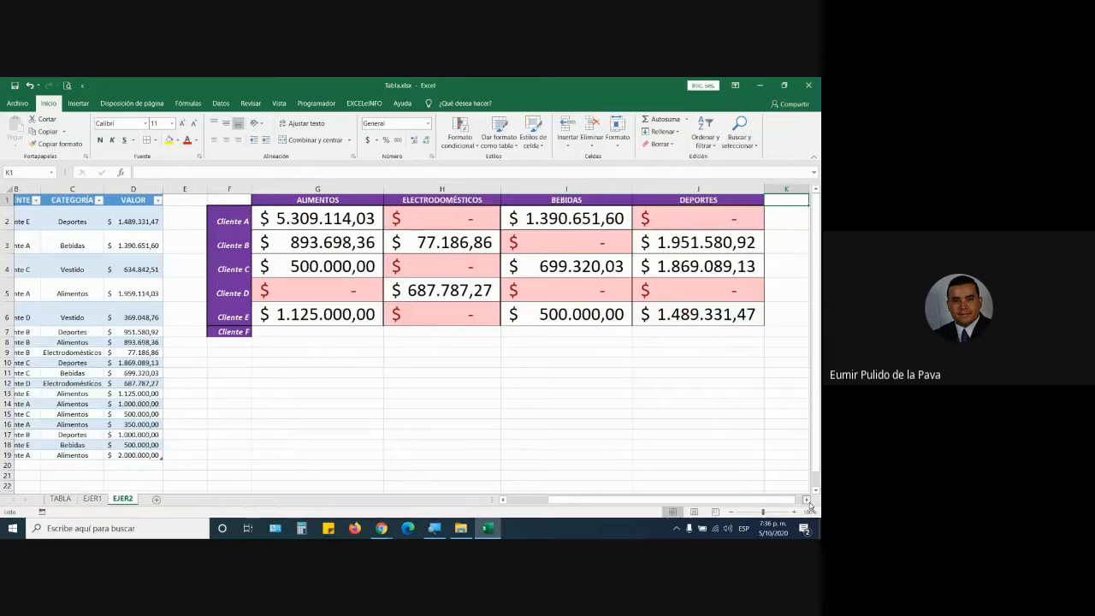
left_click(806, 500)
type("ASEO")
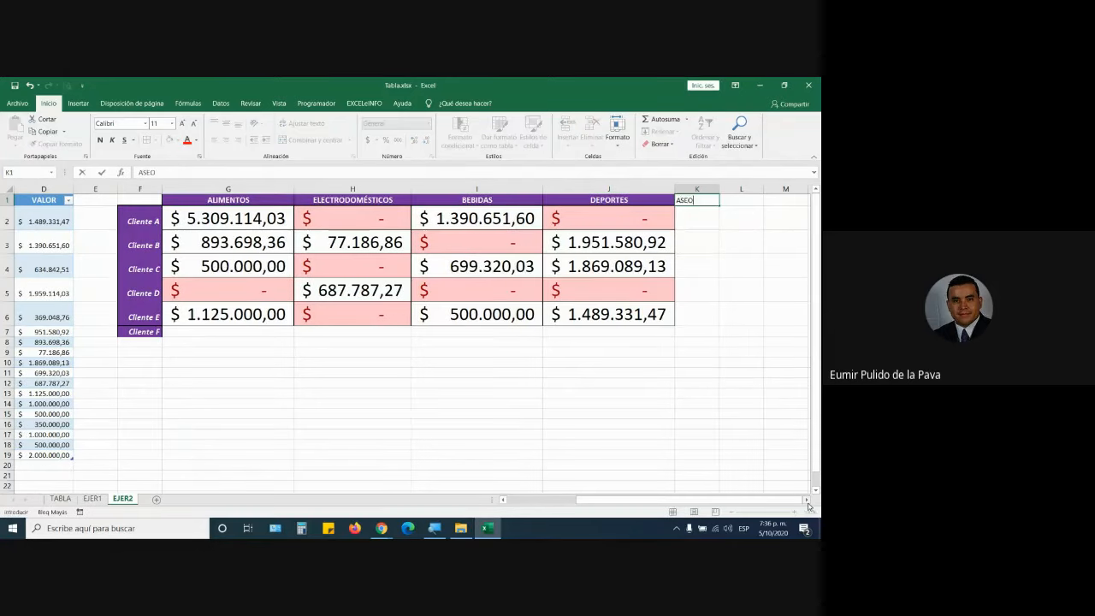
key("Return")
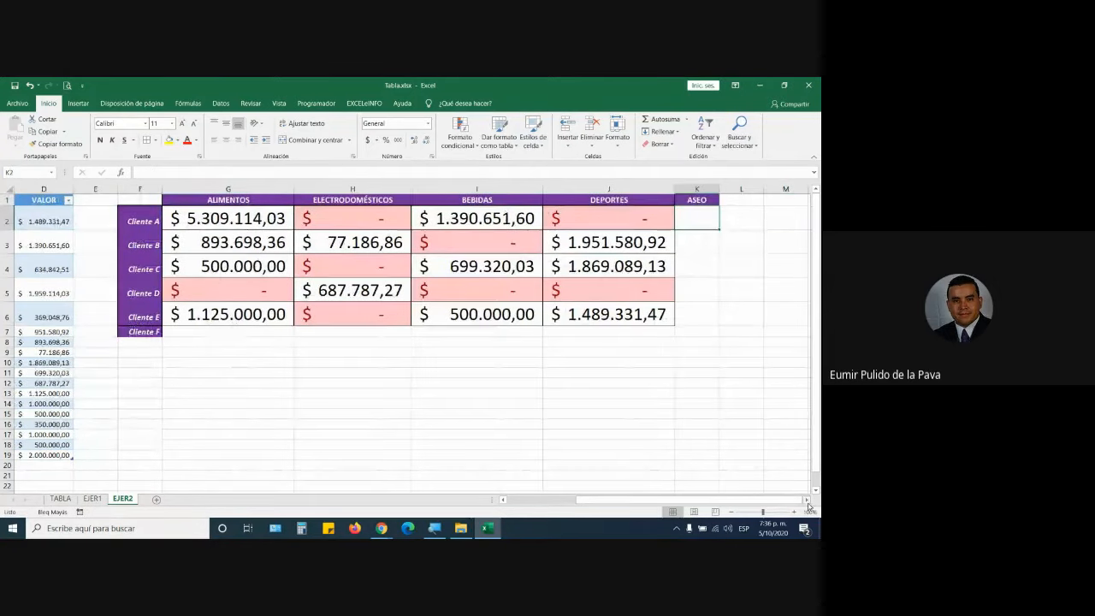
Extend the totals formula to the ASEO column, fill down to Cliente F, and widen column K.
left_click(268, 226)
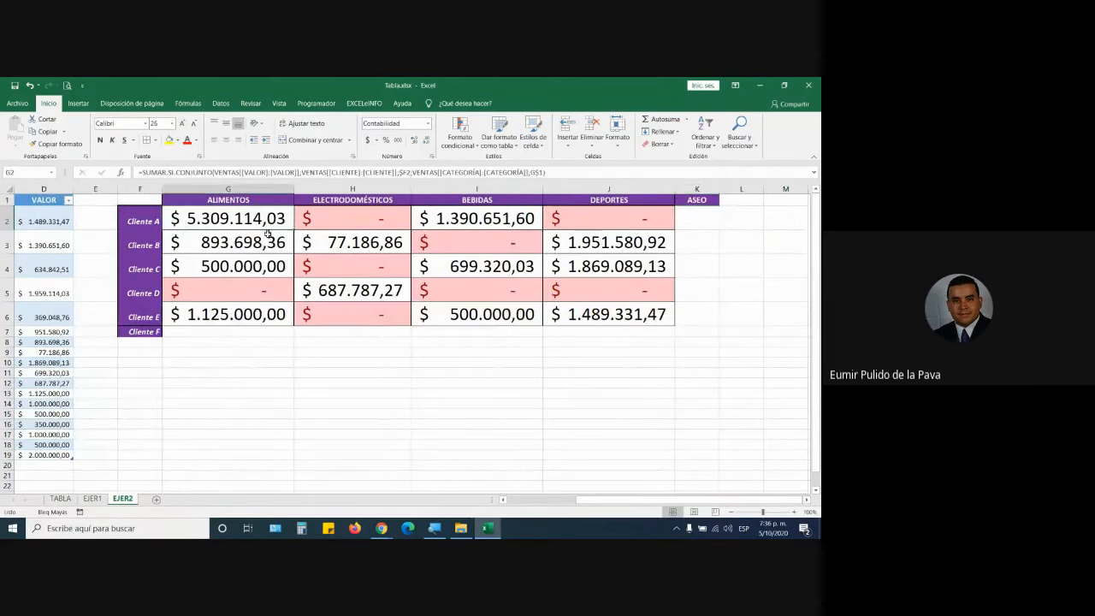
mouse_move(295, 229)
left_mouse_down()
mouse_move(659, 238)
mouse_move(721, 227)
mouse_move(721, 318)
mouse_move(708, 342)
left_mouse_up()
double_click(720, 183)
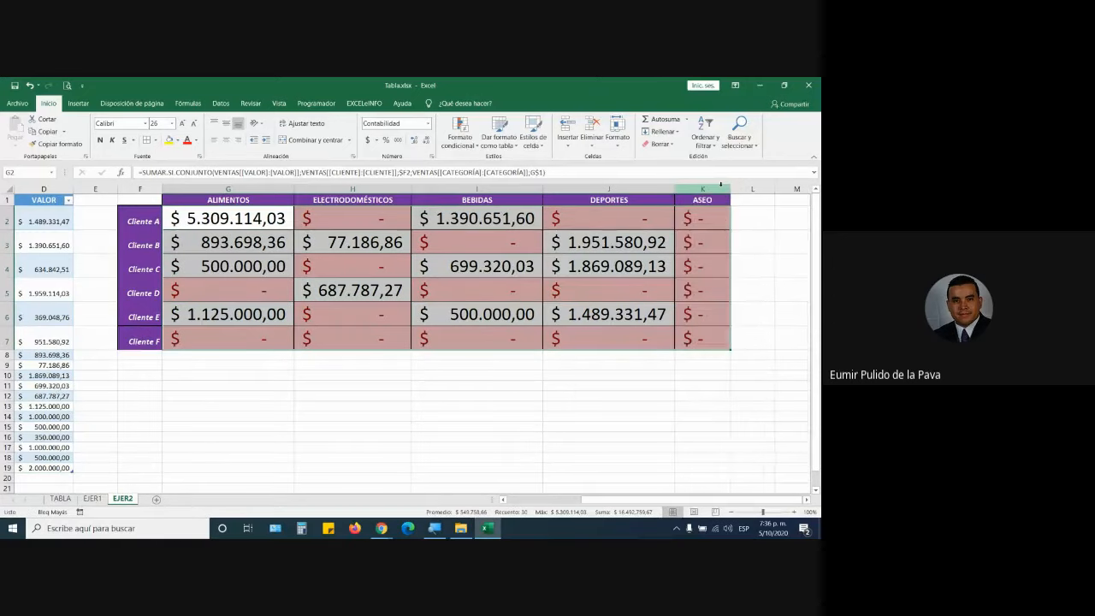
left_click_drag(721, 183, 742, 188)
left_click_drag(735, 189, 788, 189)
left_click(759, 237)
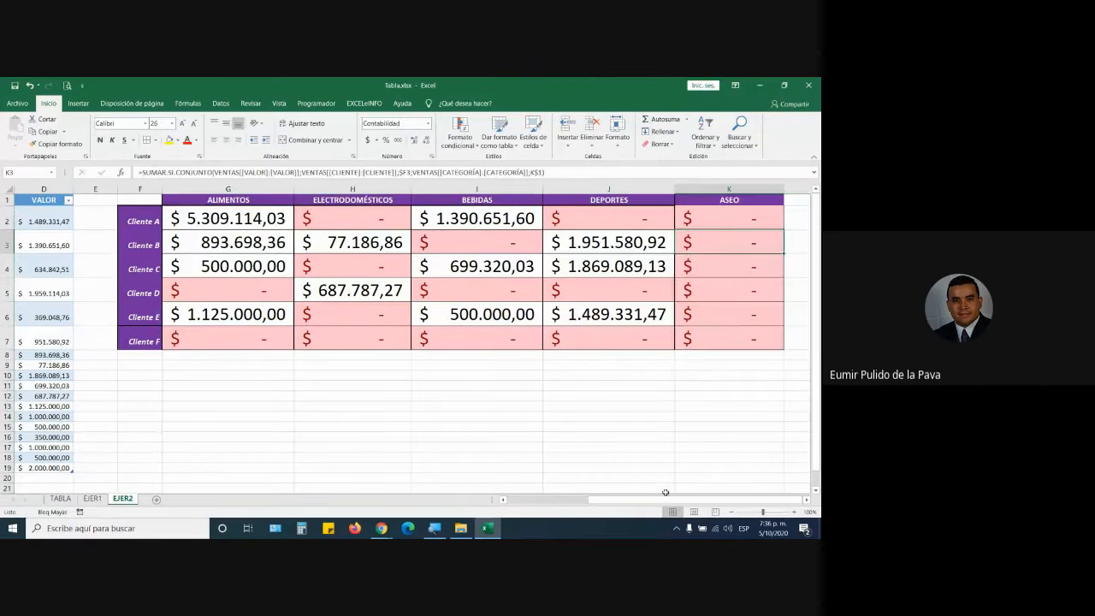
Add invoice 98798 for Cliente F, Aseo, 385.000 as sales row 20.
left_click_drag(654, 504, 573, 504)
scroll(171, 385, "down", 1)
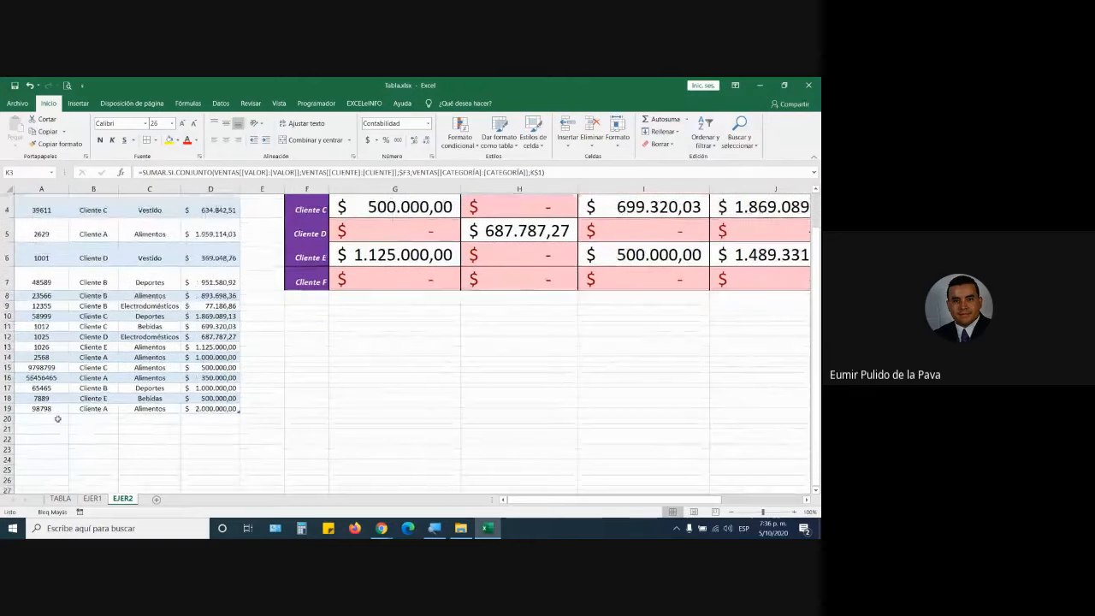
left_click(41, 419)
type("98798")
key("Tab")
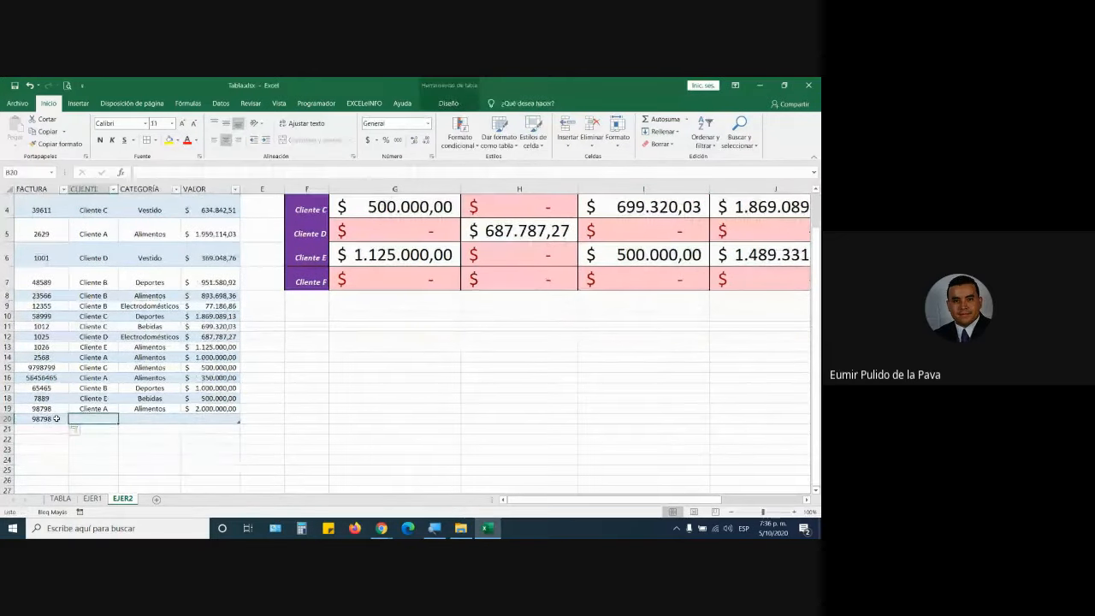
type("Cliente F")
key("Tab")
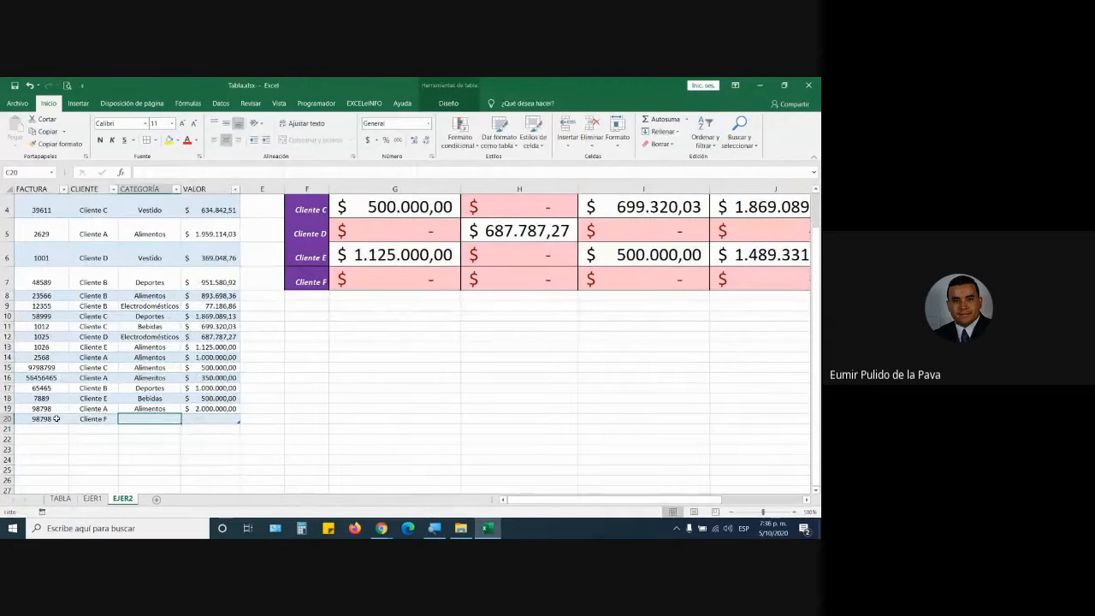
type("Aseo")
key("Tab")
type("3")
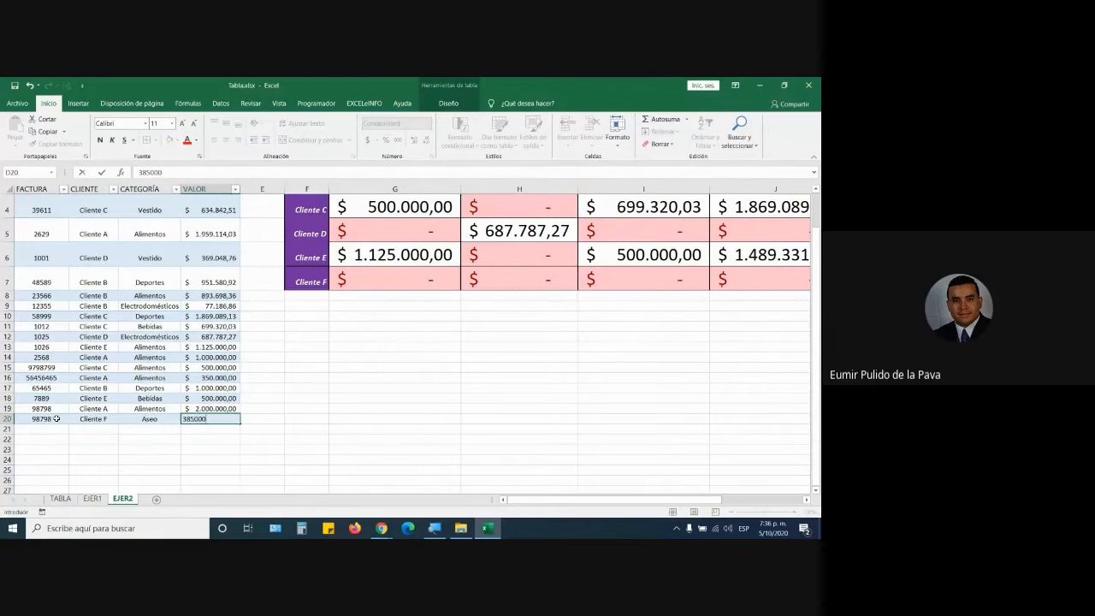
key("Return")
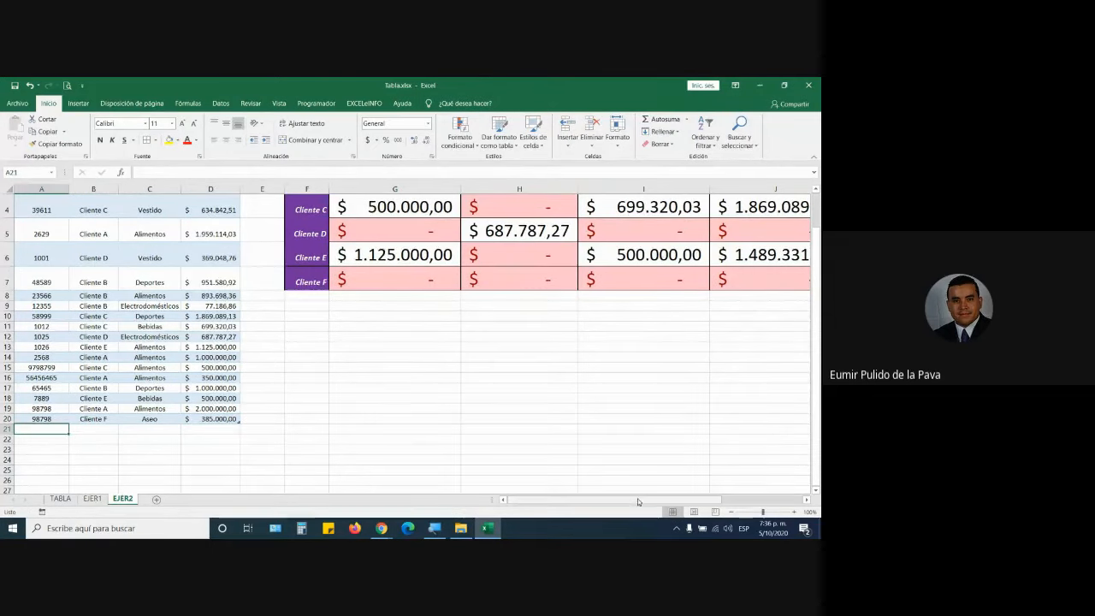
Autofit the ASEO column to show Cliente F's $385.000,00 total and inspect G2's formula.
left_click_drag(639, 500, 733, 507)
left_click_drag(816, 286, 819, 255)
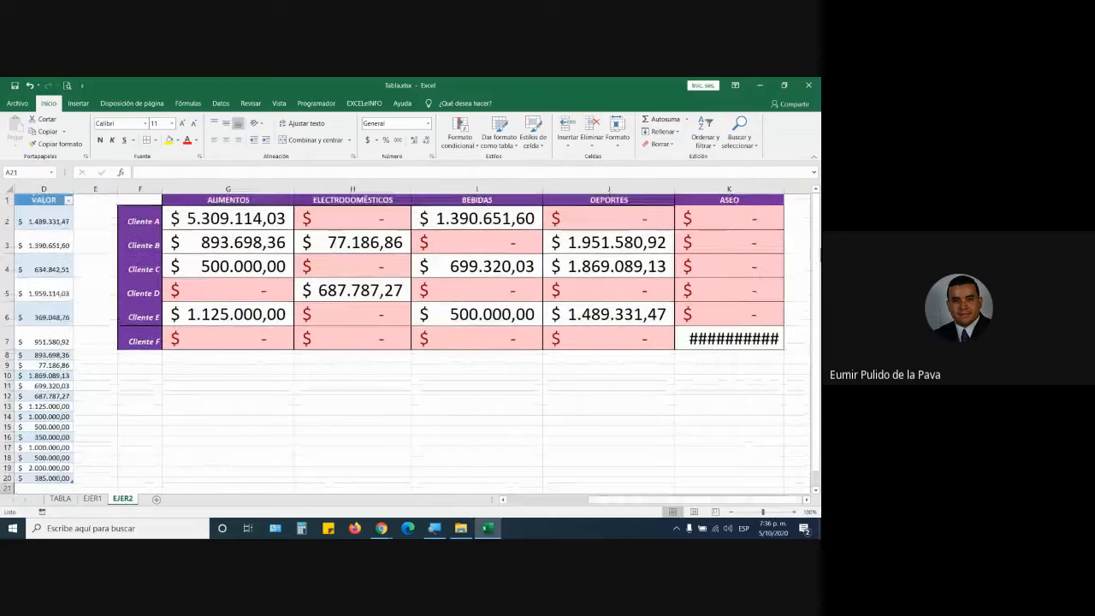
double_click(783, 190)
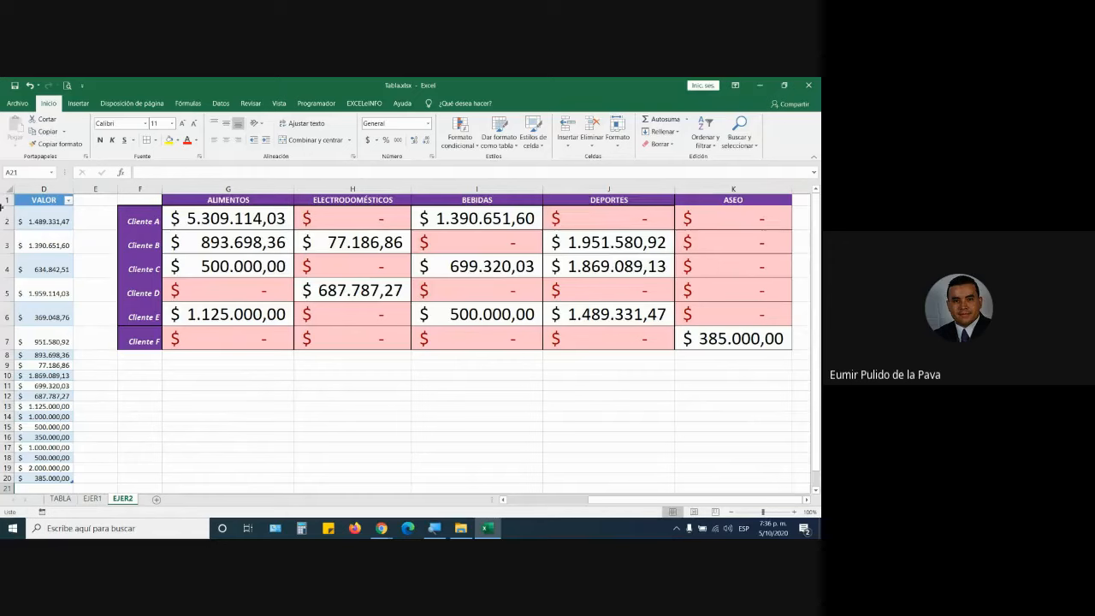
left_click(283, 226)
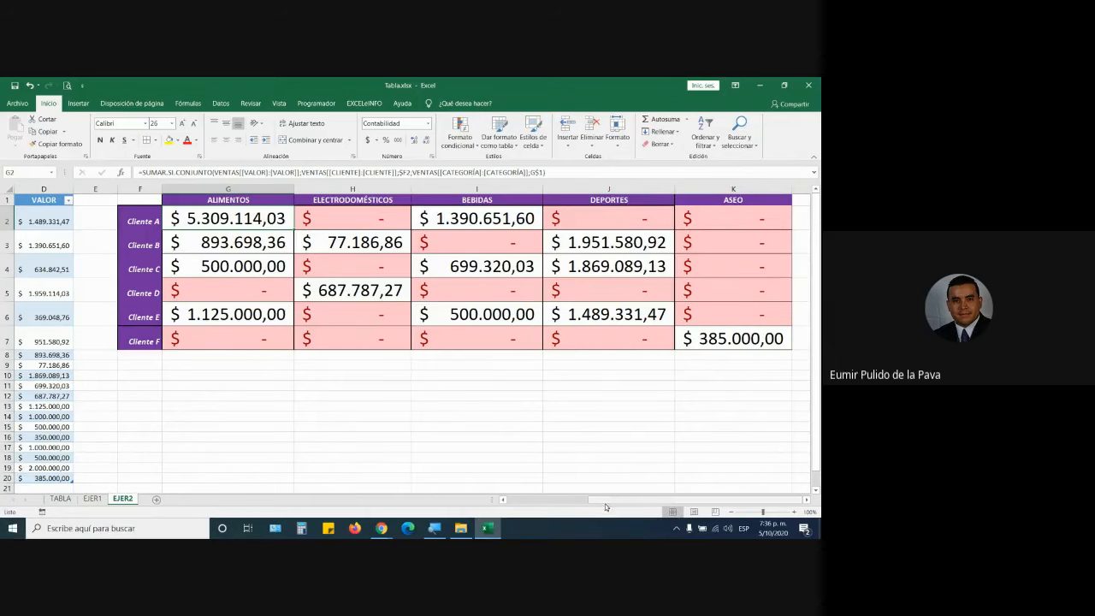
left_click_drag(603, 505, 480, 507)
Add invoice 98989 for Cliente F, Alimentos, 1.000.000 as sales row 21.
scroll(47, 306, "down", 3)
left_click(51, 310)
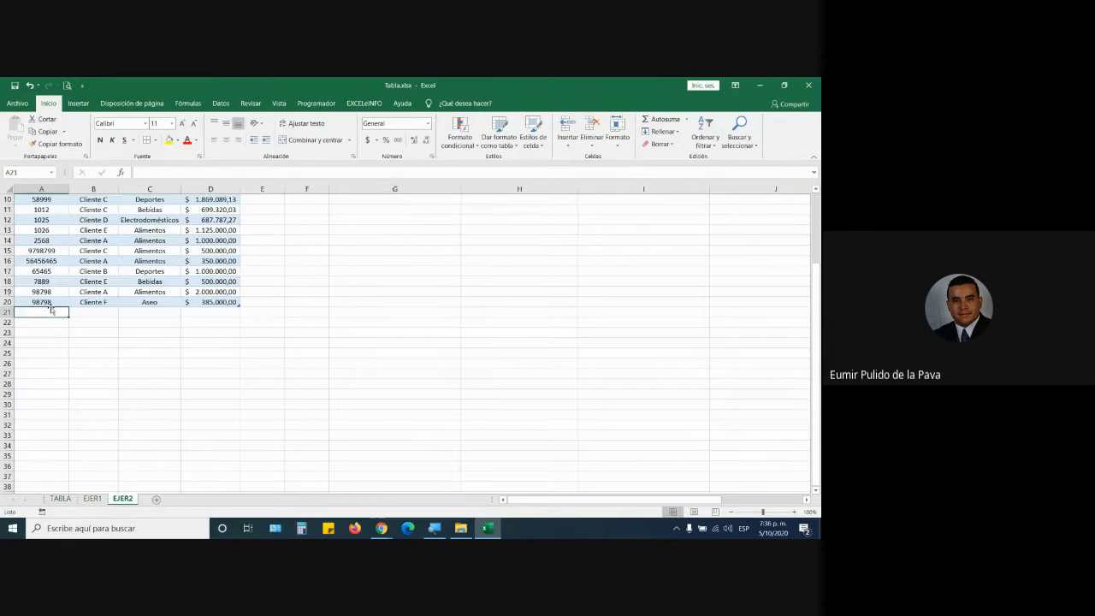
type("98989")
key("Tab")
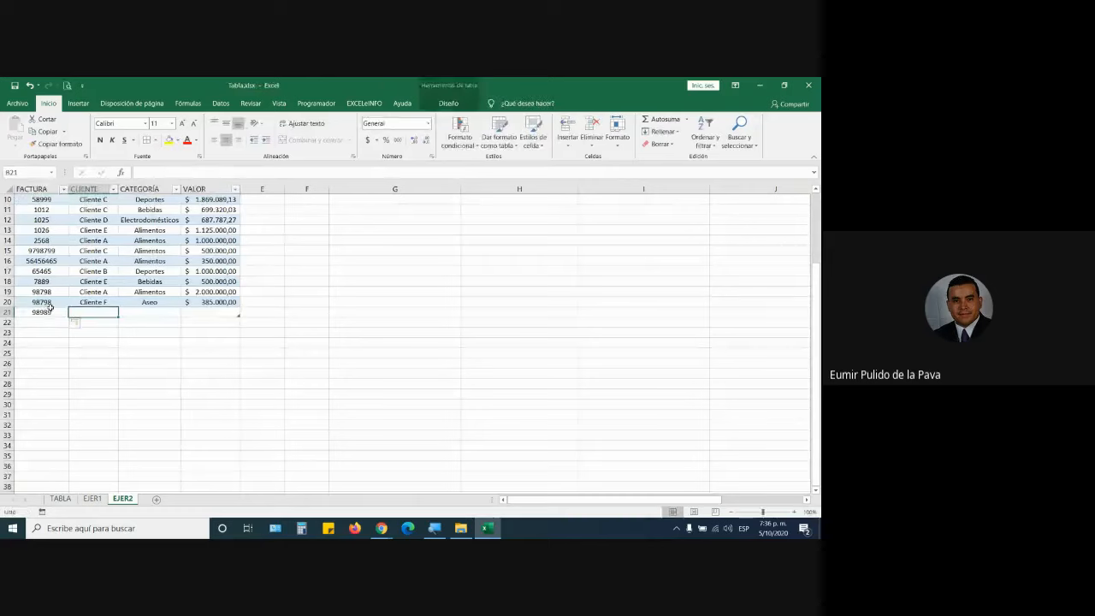
type("Cliente")
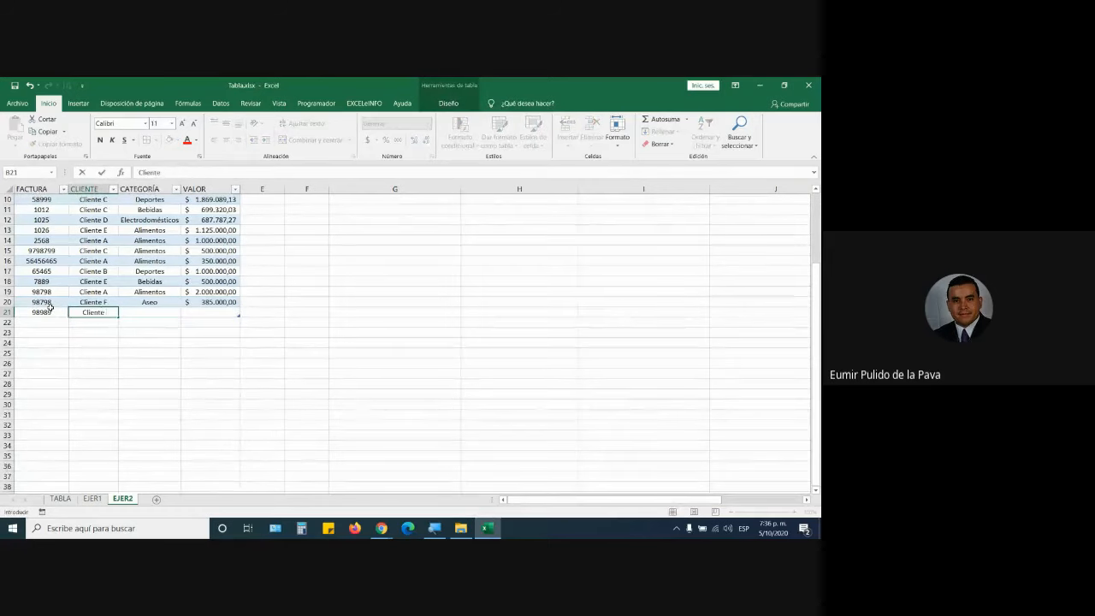
type(" F")
key("Tab")
type("A")
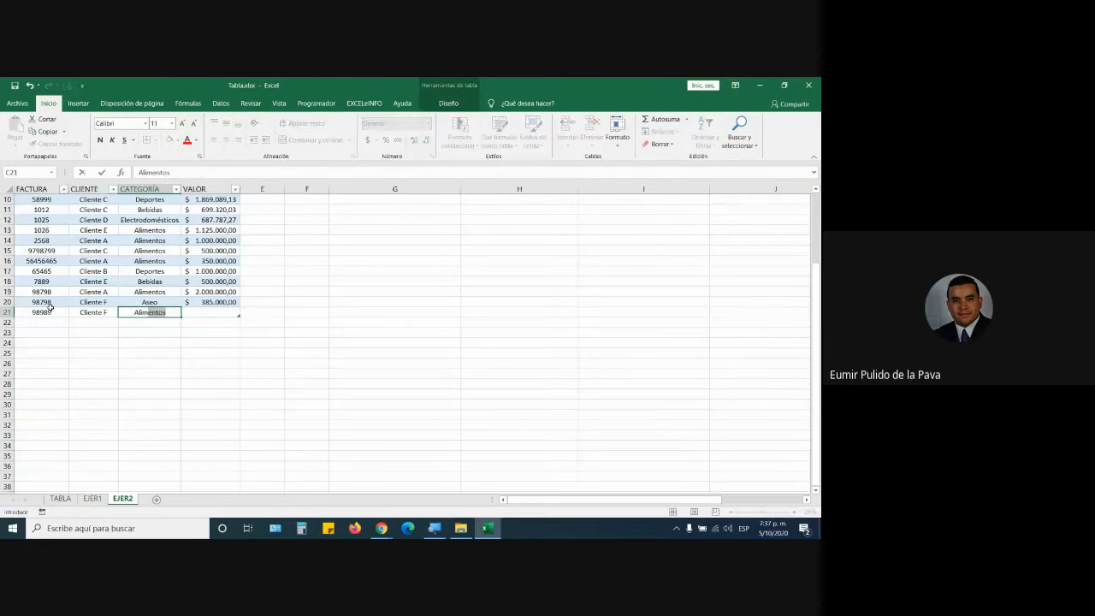
key("Tab")
type("1.000.0")
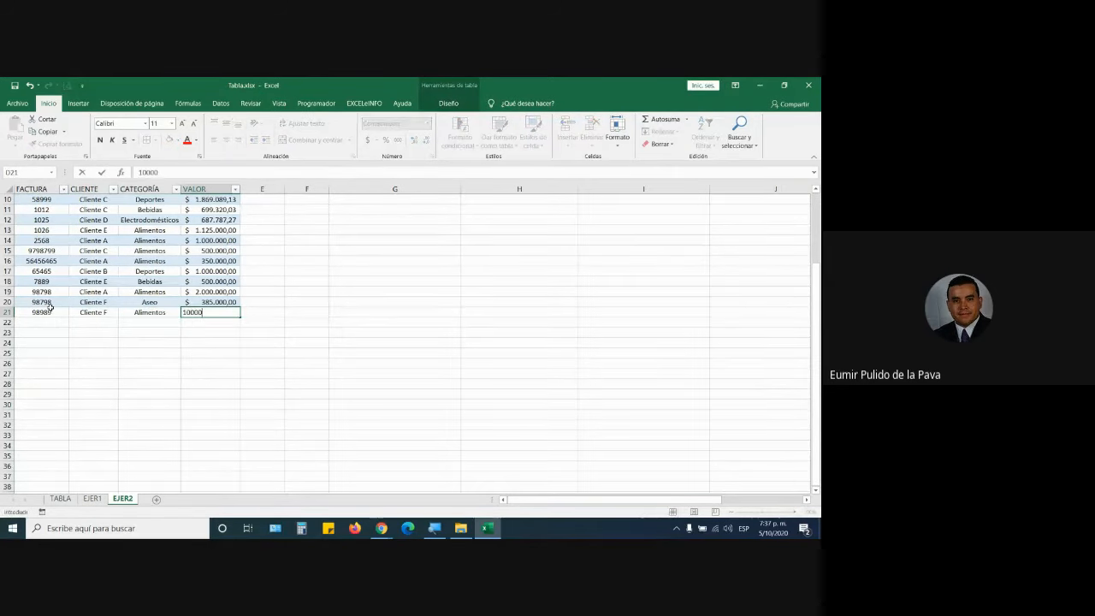
type("00")
key("Return")
Review G2's SUMAR.SI.CONJUNTO formula and its ranges without changing it.
scroll(410, 285, "up", 1)
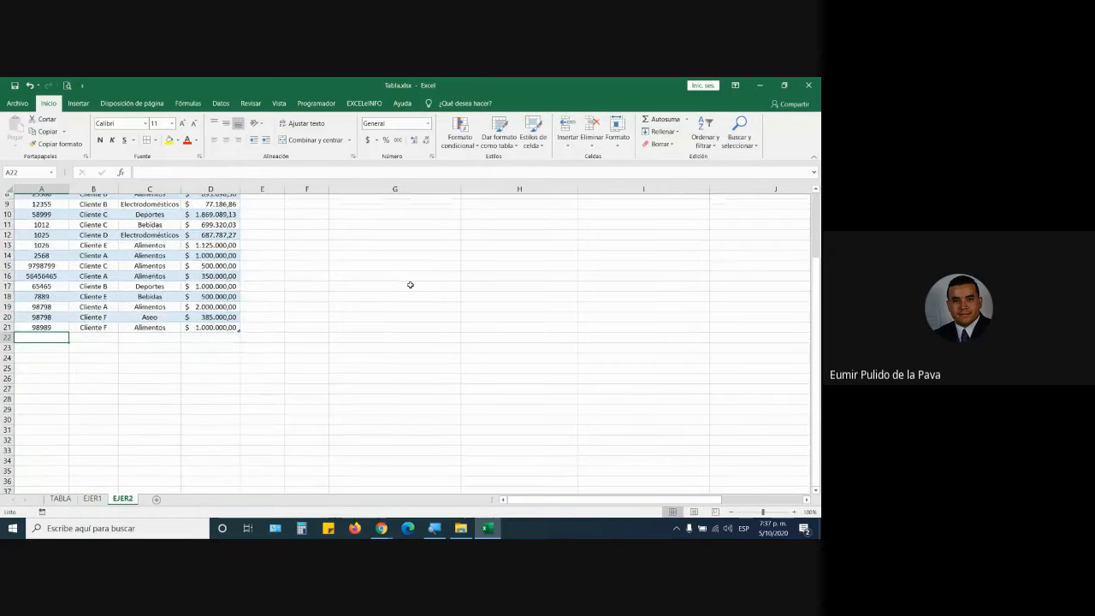
scroll(409, 285, "up", 3)
scroll(780, 498, "right", 3)
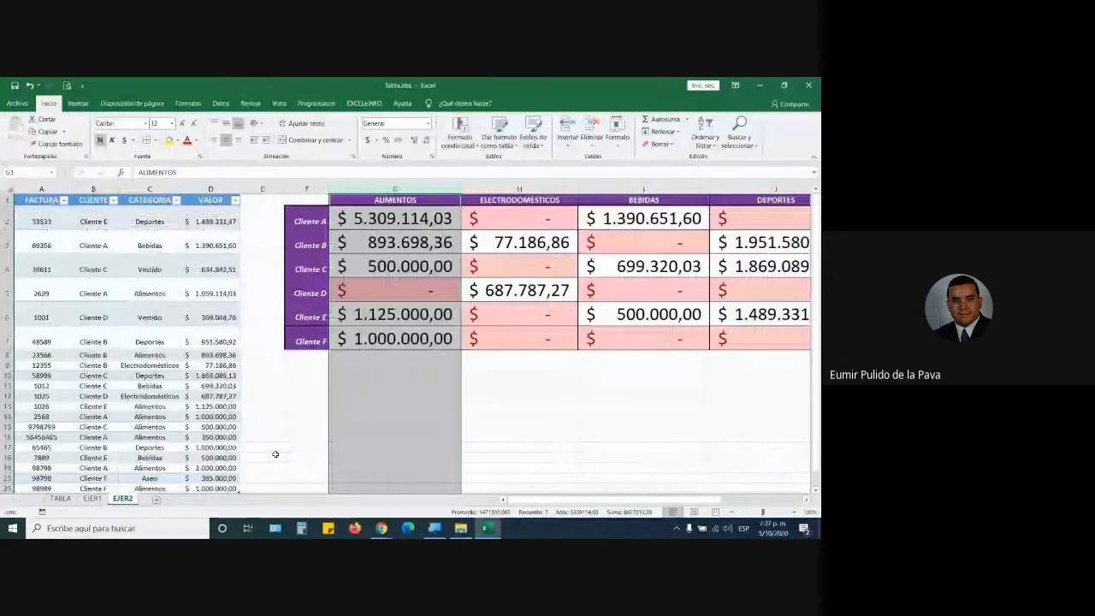
left_click(122, 274)
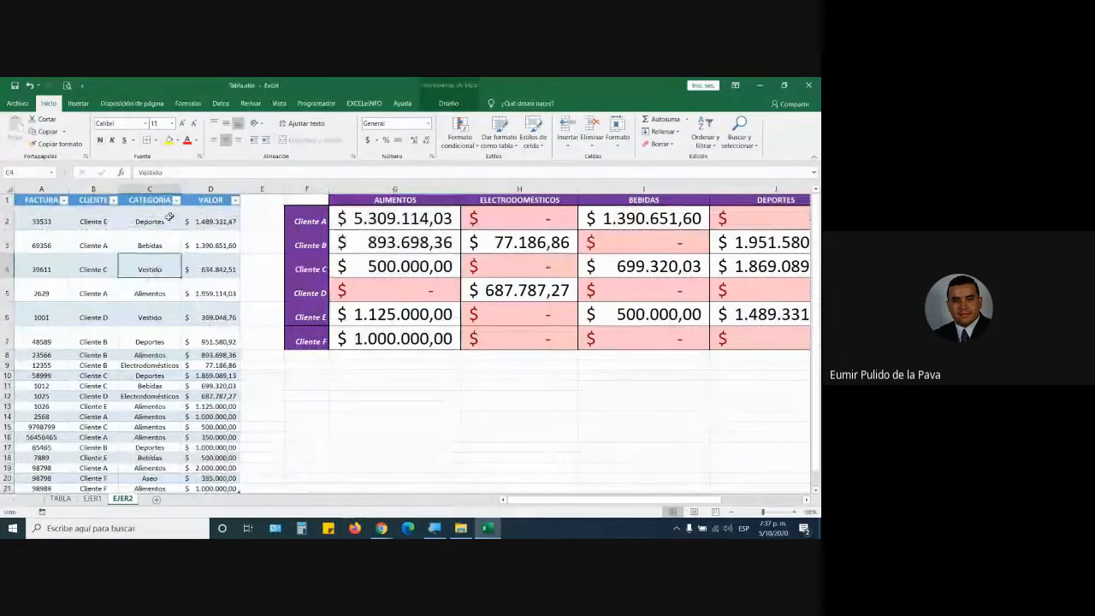
double_click(424, 219)
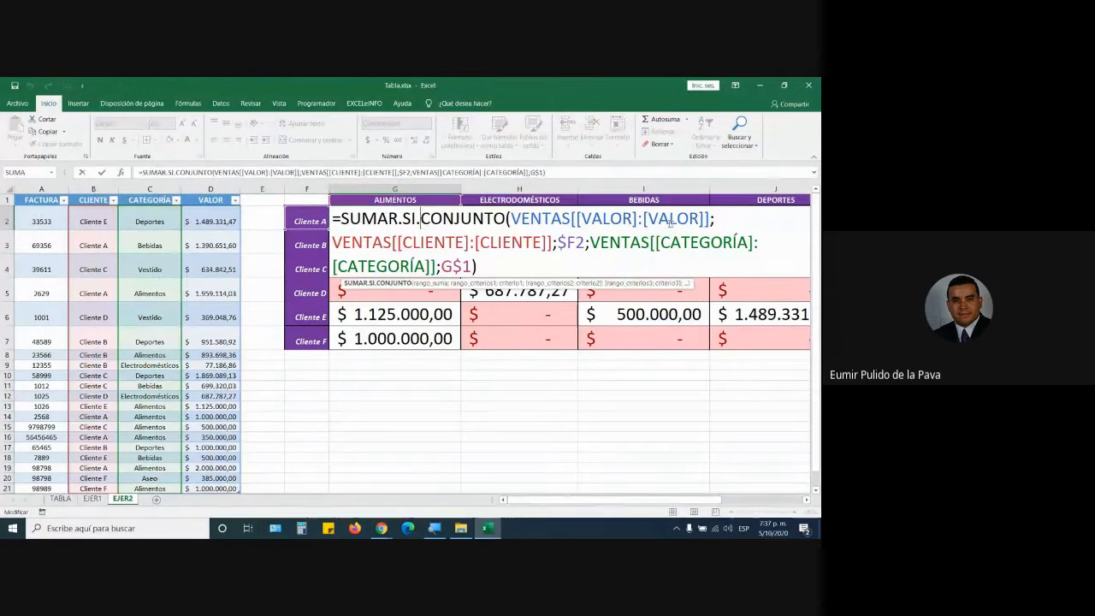
scroll(154, 430, "down", 3)
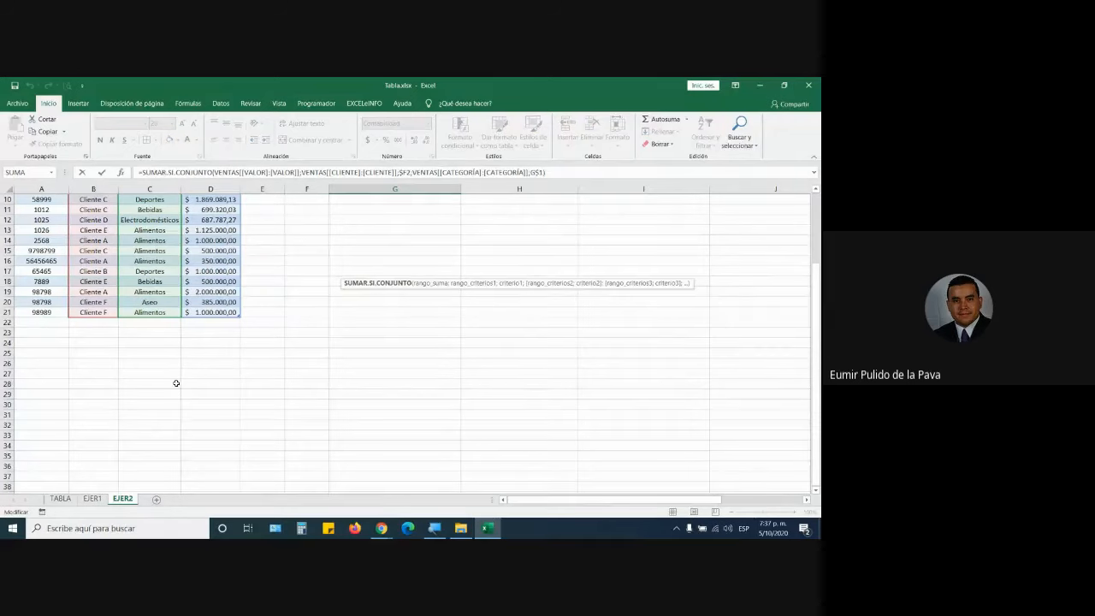
scroll(177, 383, "up", 3)
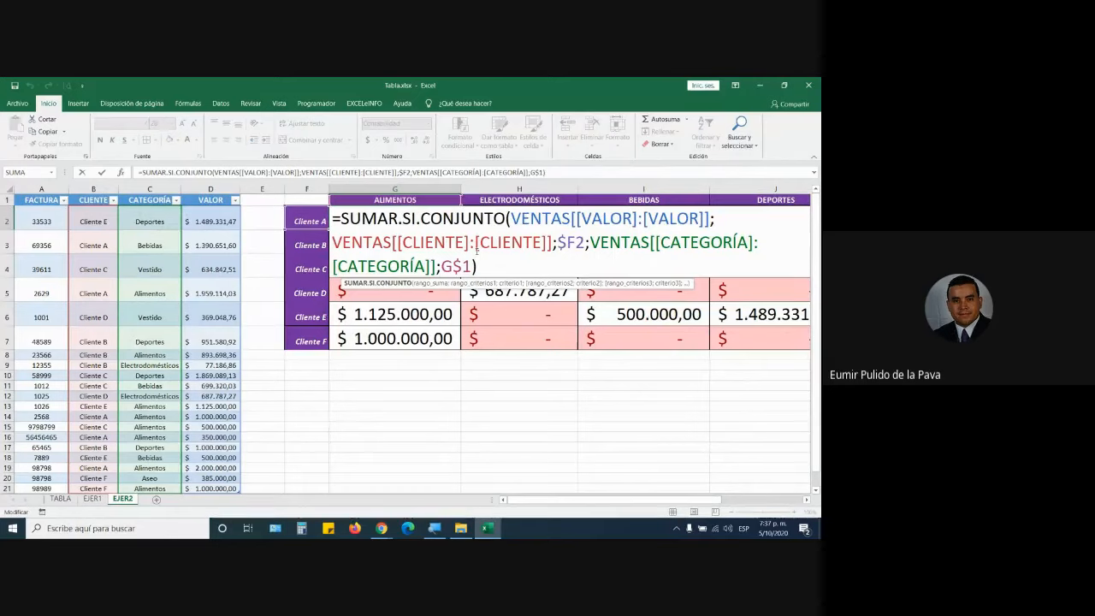
key("Return")
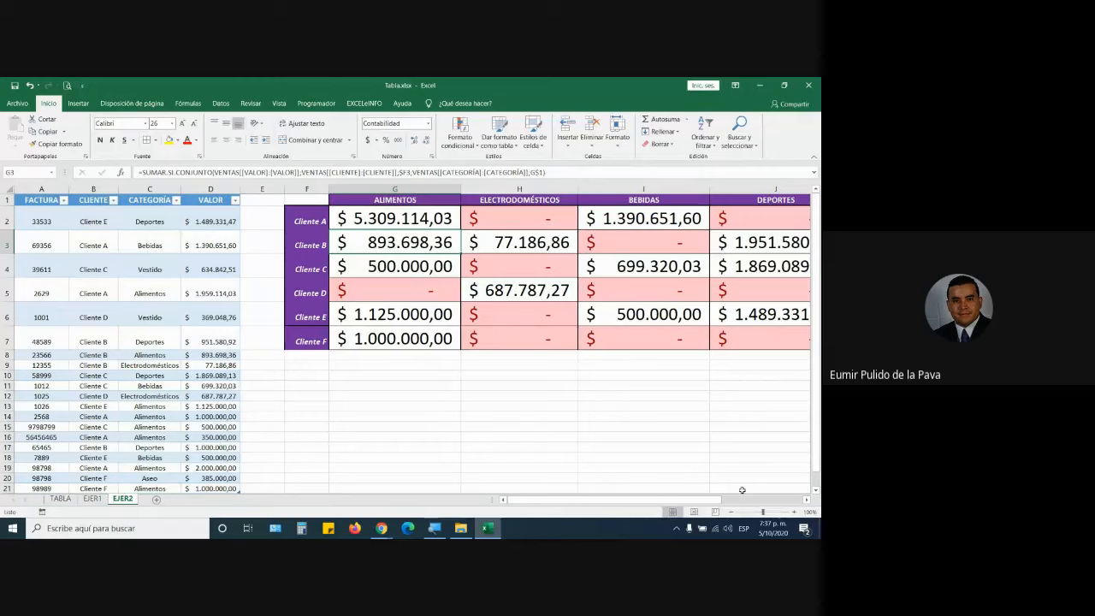
Bring the ASEO column into view, then switch back to the Google Meet call.
left_click(809, 502)
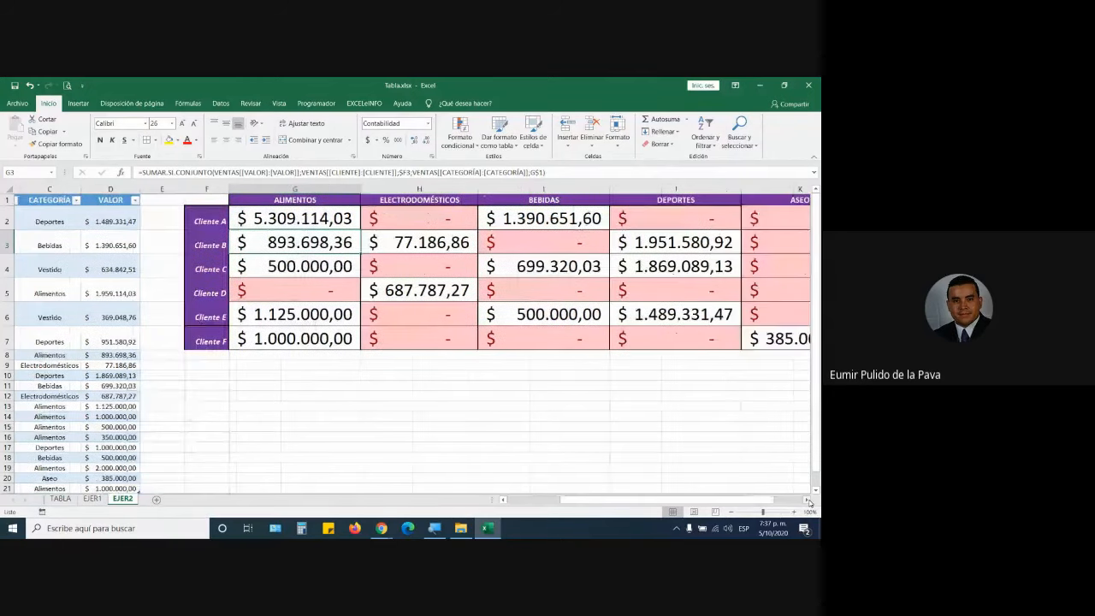
left_click(809, 502)
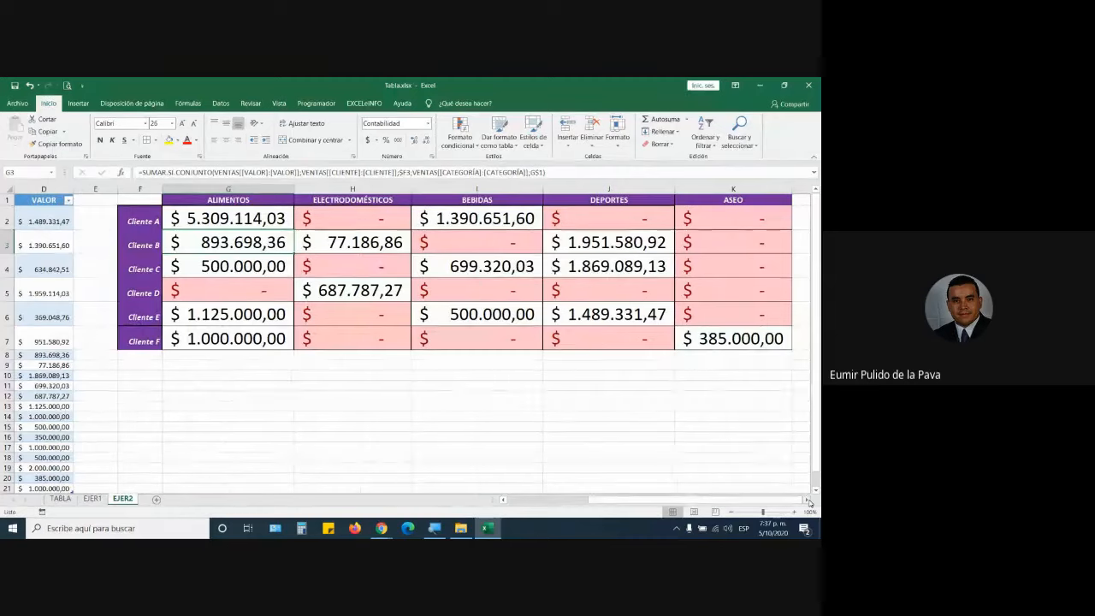
left_click(382, 527)
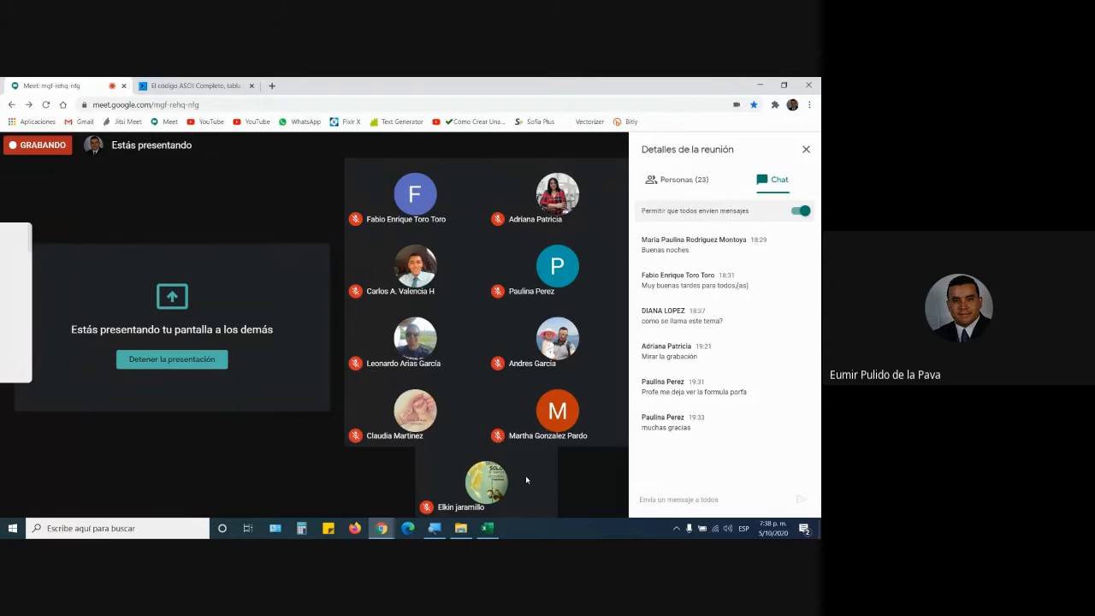
Open a new Firefox window showing a blank tab in front of the Meet call.
mouse_move(494, 534)
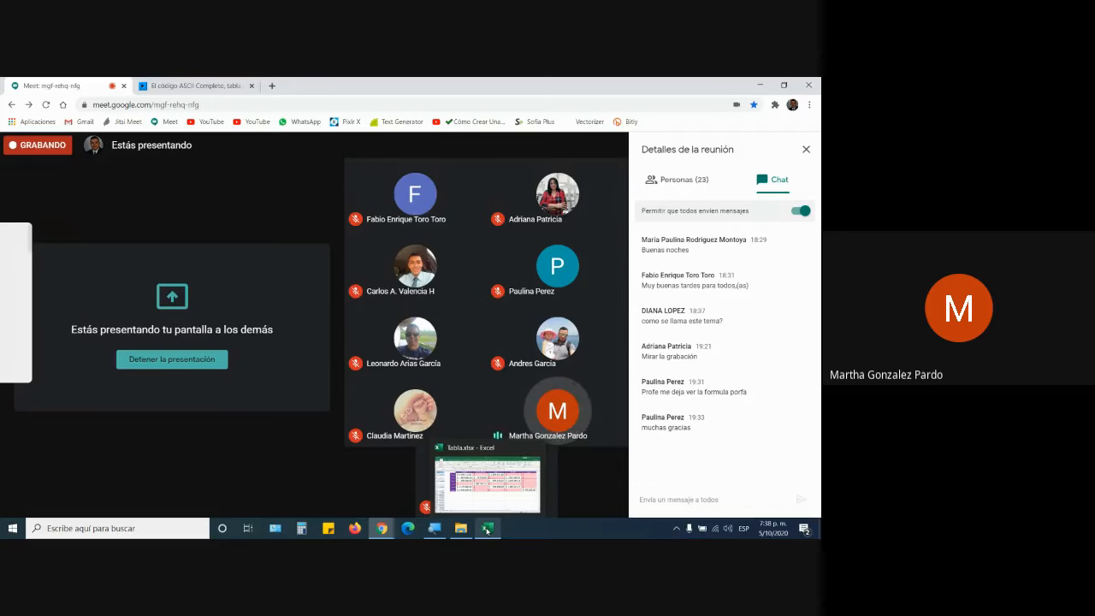
left_click(355, 528)
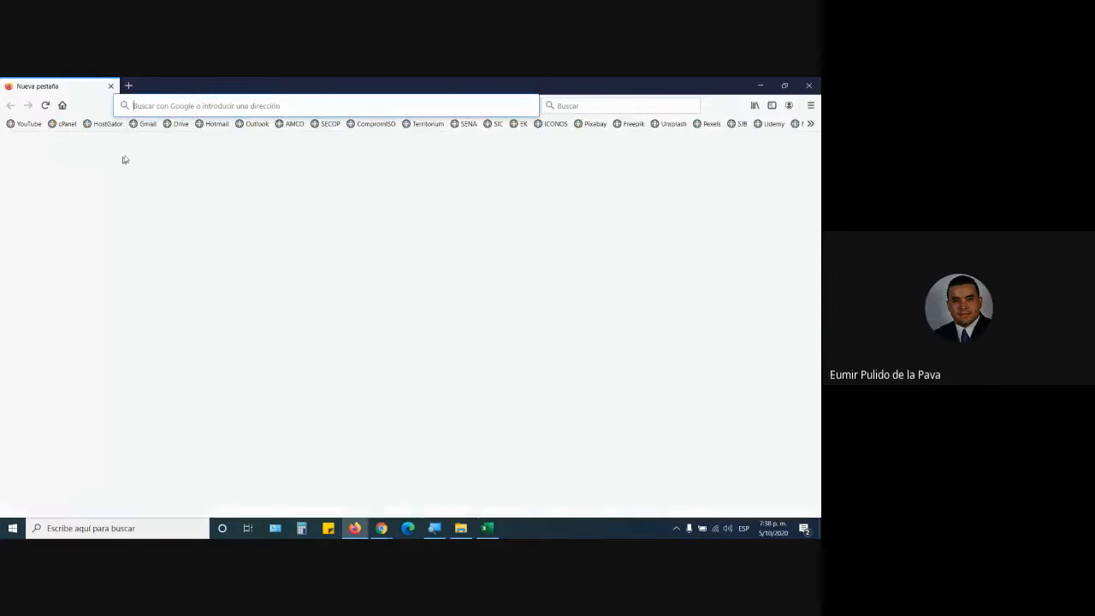
Go to Google Drive and sign in with the saved account.
left_click(178, 124)
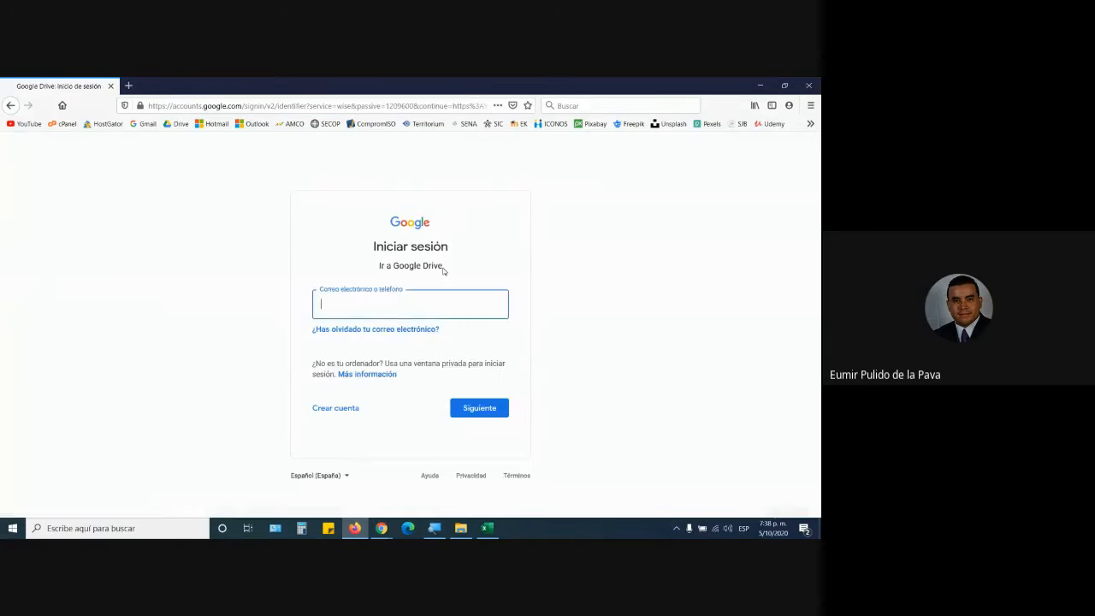
left_click(416, 302)
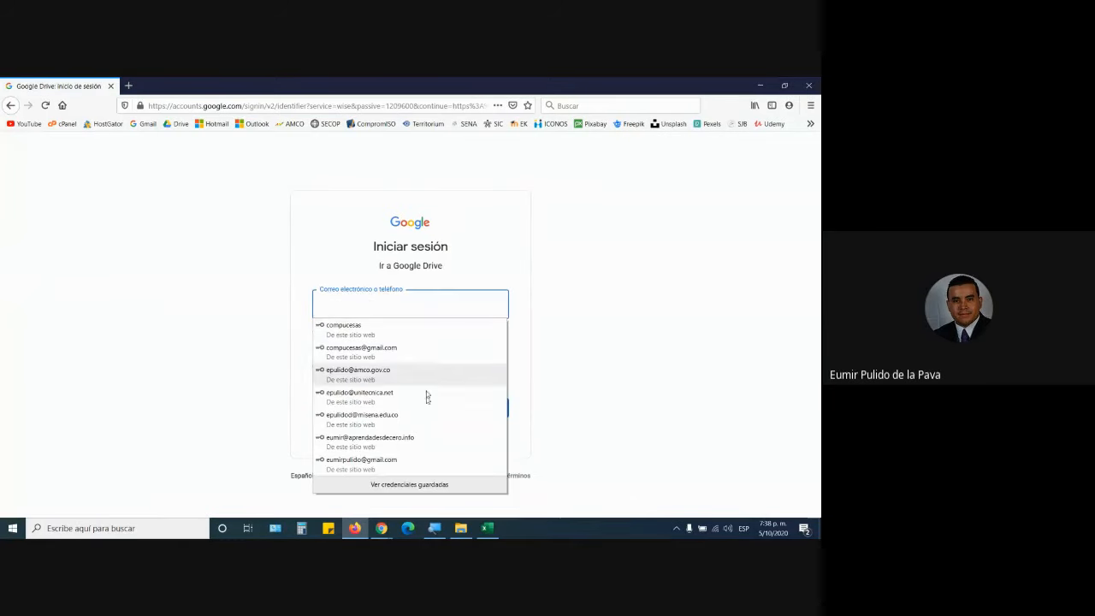
left_click(410, 419)
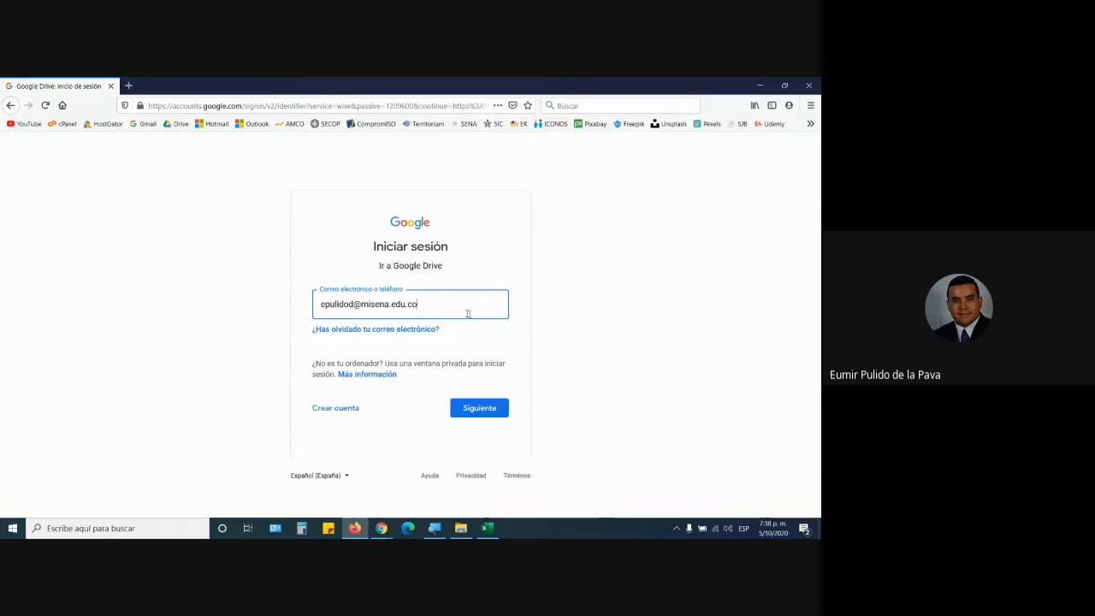
left_click(482, 405)
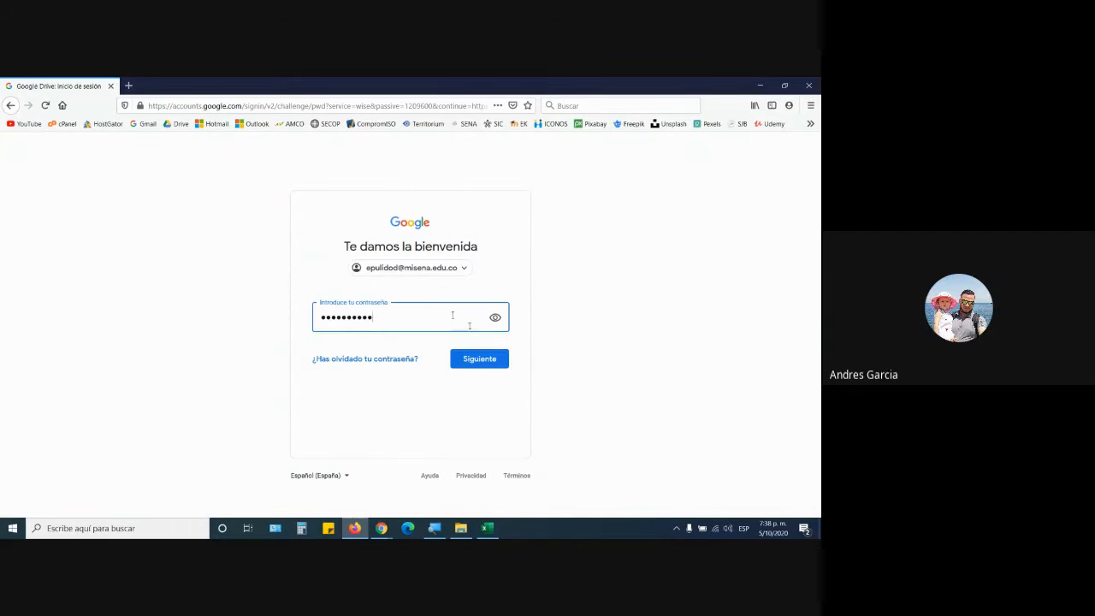
left_click(485, 361)
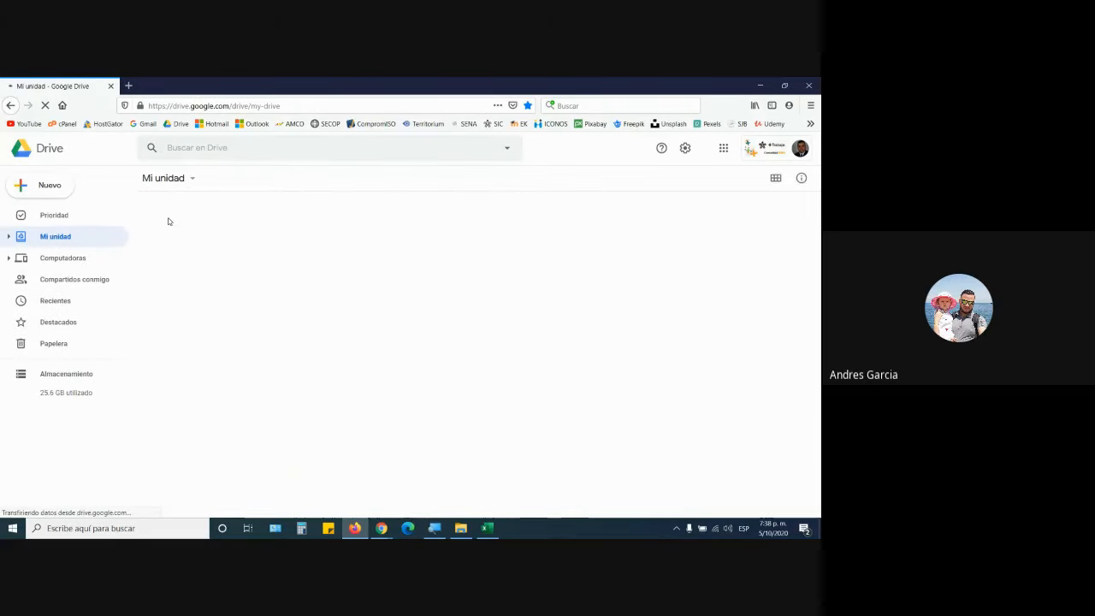
Open the FICHA 2163053 spreadsheet from COMPLEMENTARIO EXCEL > 2163053.
double_click(158, 230)
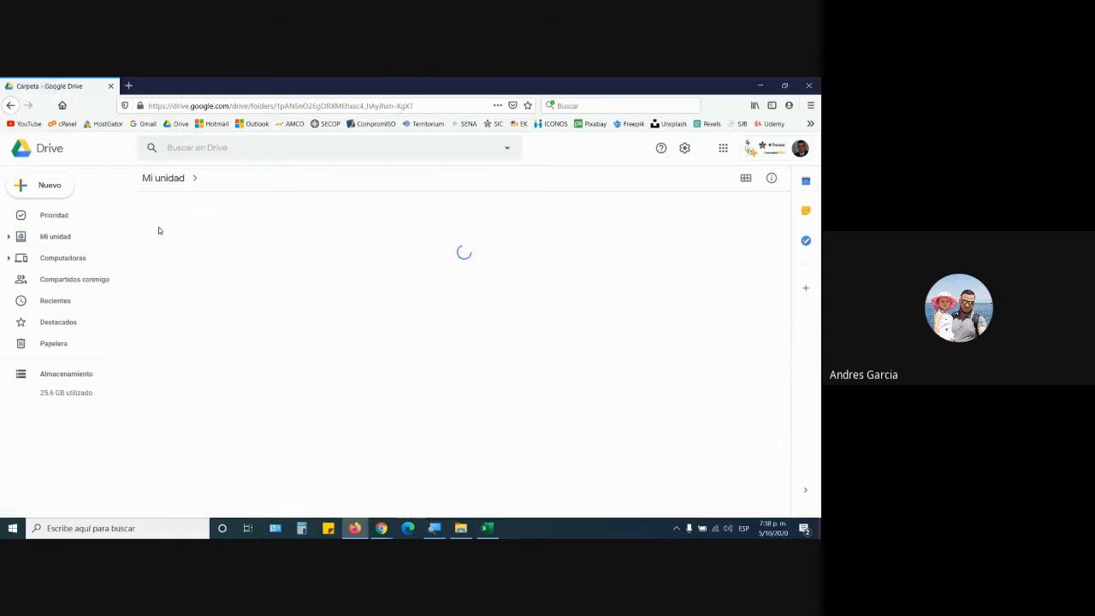
double_click(159, 335)
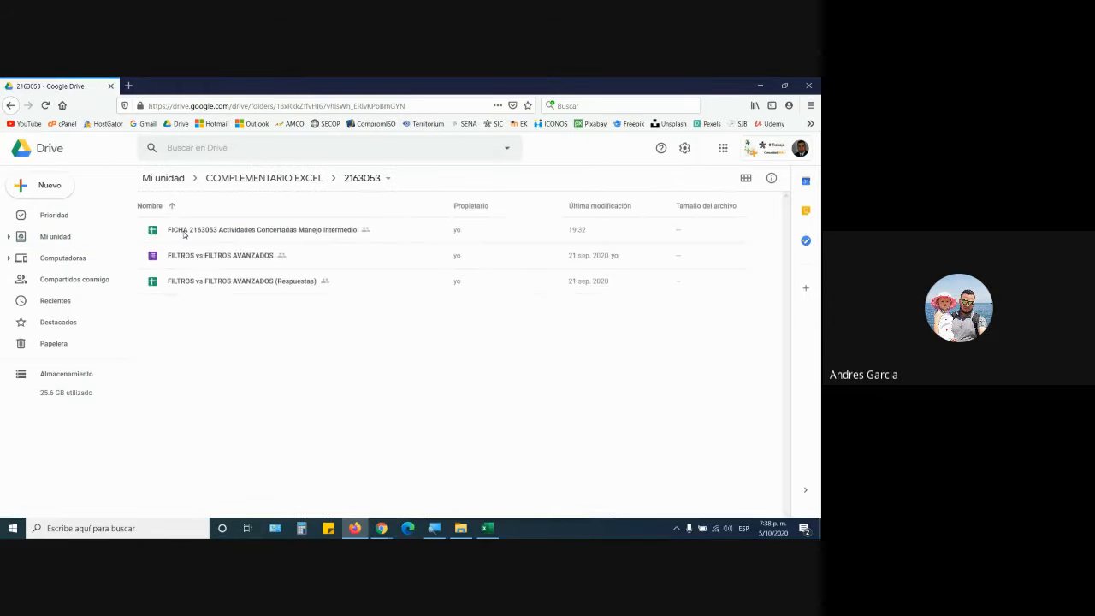
double_click(182, 231)
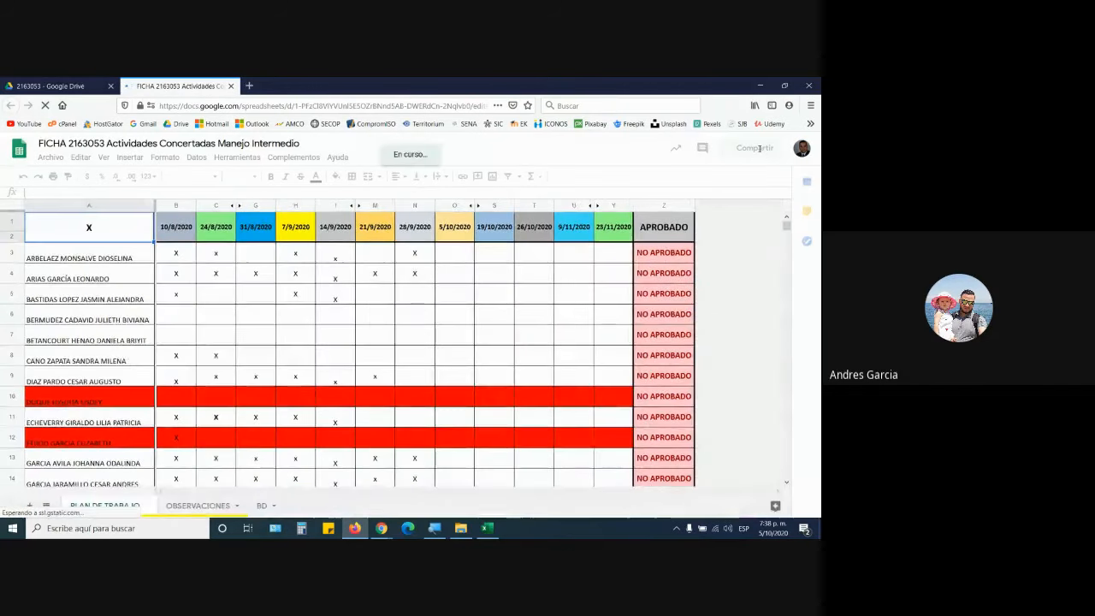
Copy the FICHA 2163053 spreadsheet's share link and switch back to the Meet call.
left_click(752, 148)
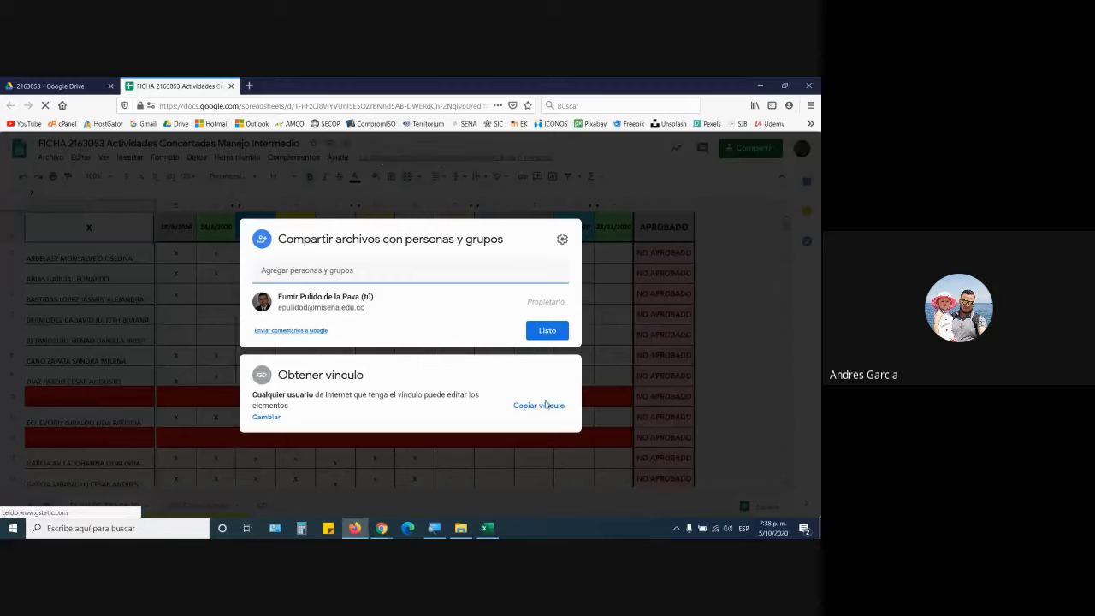
left_click(547, 408)
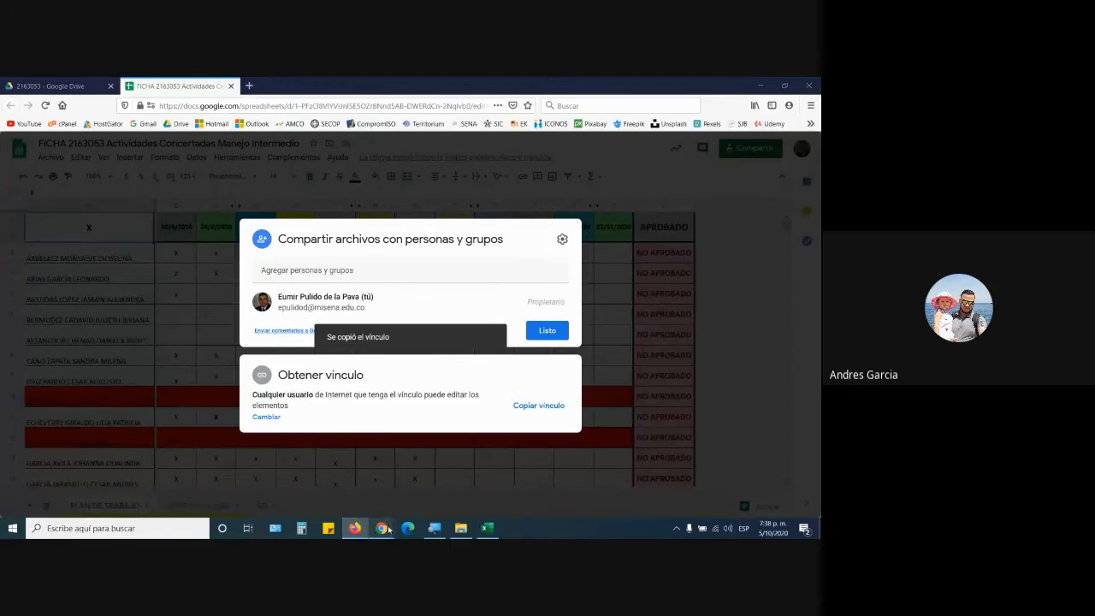
mouse_move(388, 529)
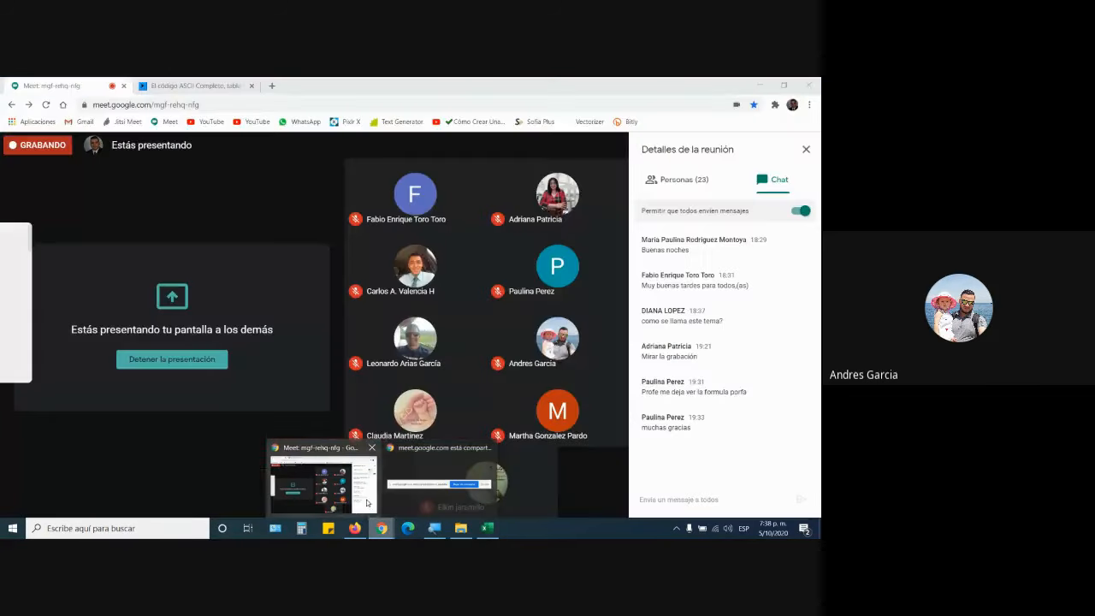
left_click(367, 503)
left_click(673, 501)
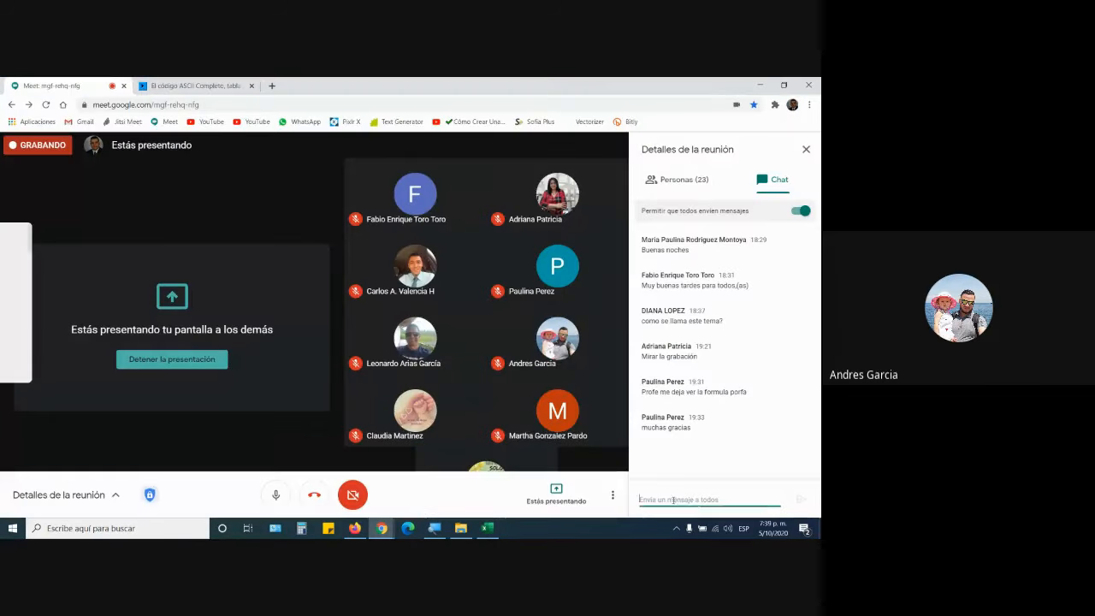
Post the spreadsheet's share link as a Meet chat message.
key("Return")
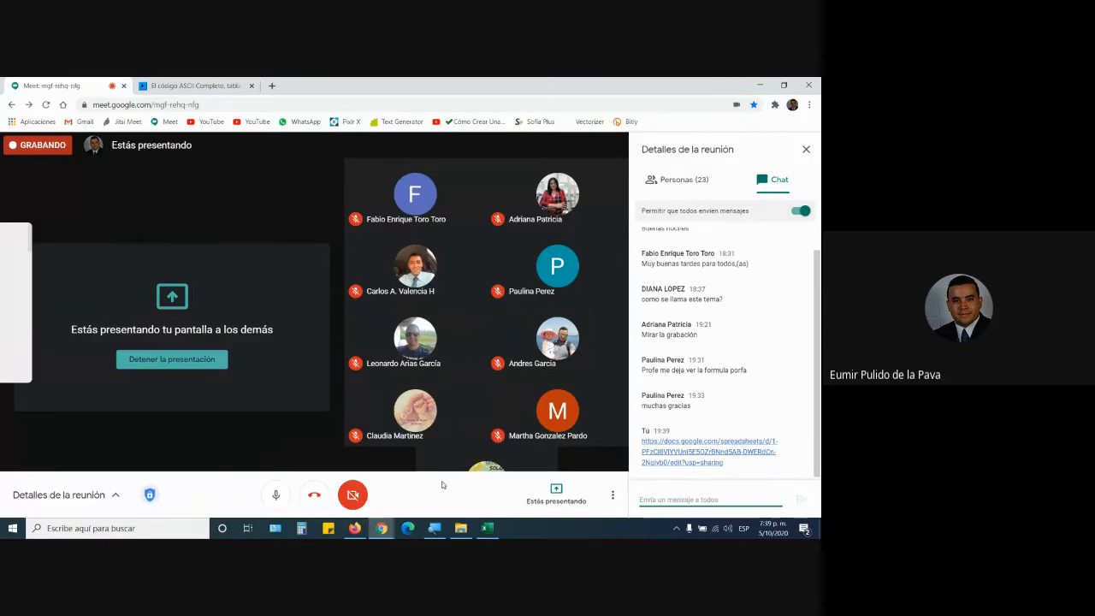
left_click(487, 528)
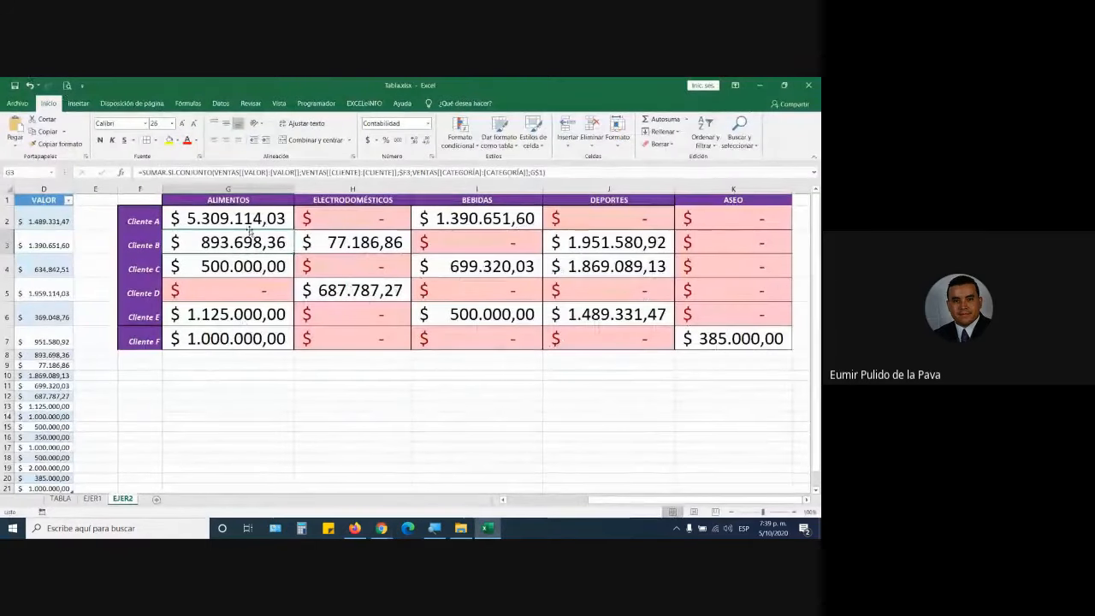
Copy the SUMAR.SI.CONJUNTO formula from EJER2 cell G2 and send it in the Meet chat.
double_click(254, 216)
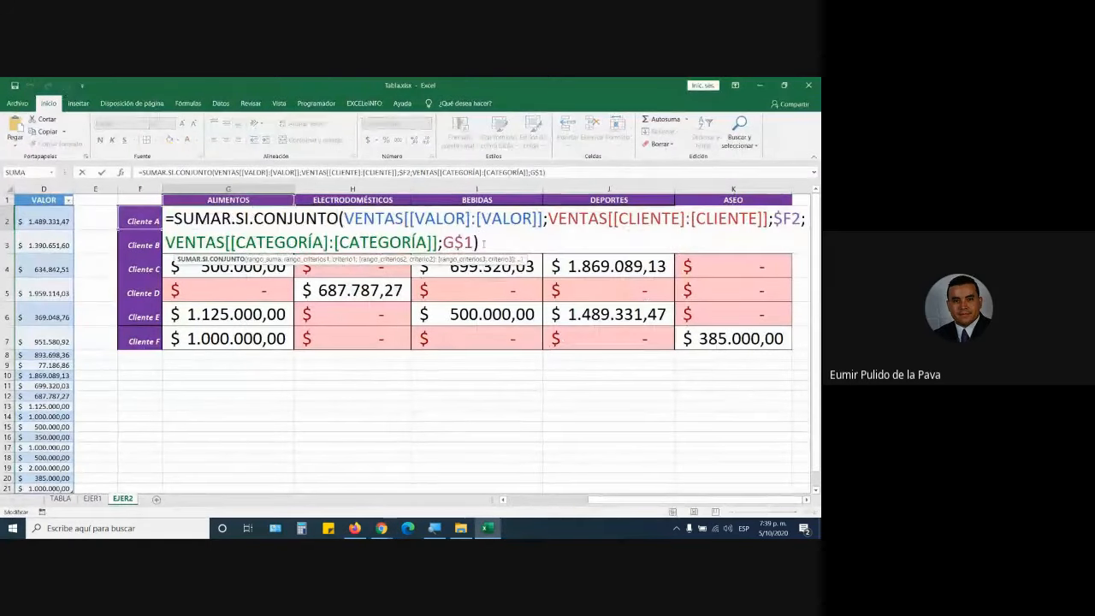
left_click_drag(481, 243, 165, 218)
key("ctrl+c")
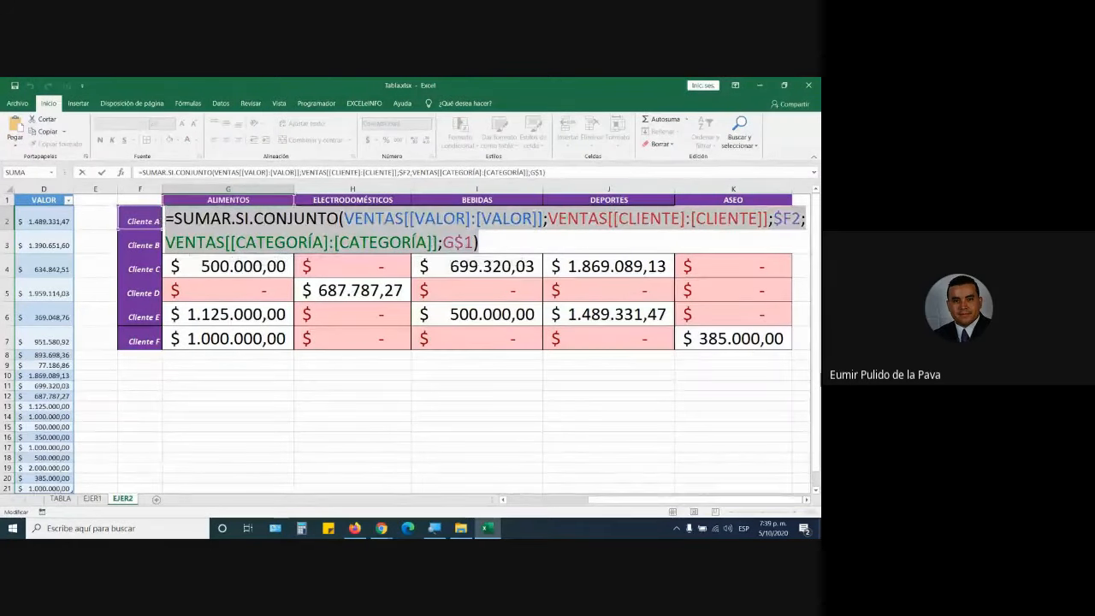
key("alt+Tab")
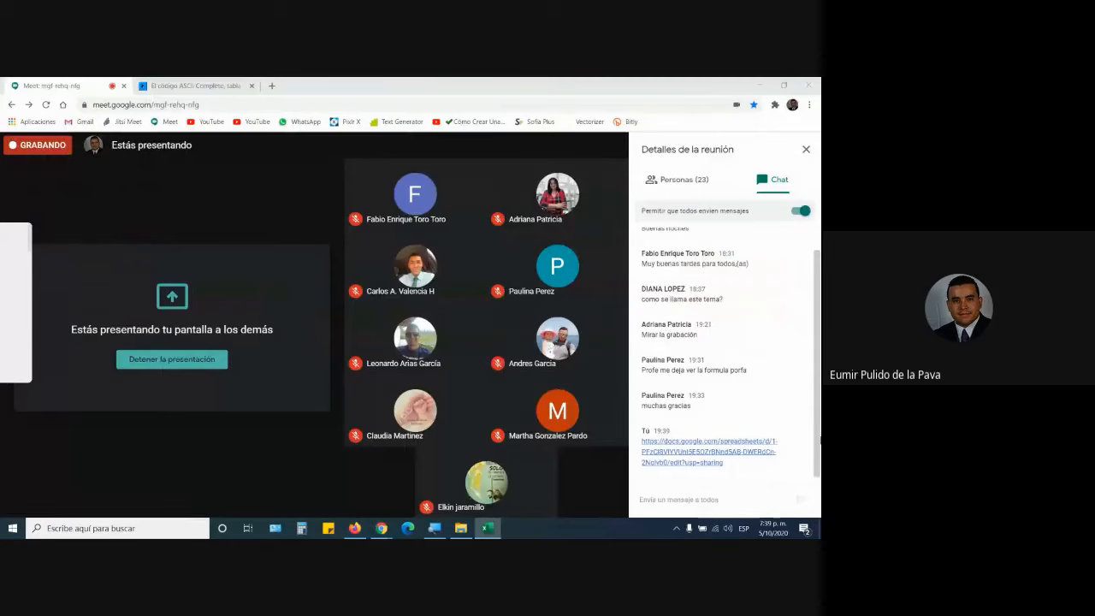
left_click(727, 500)
key("ctrl+v")
key("Return")
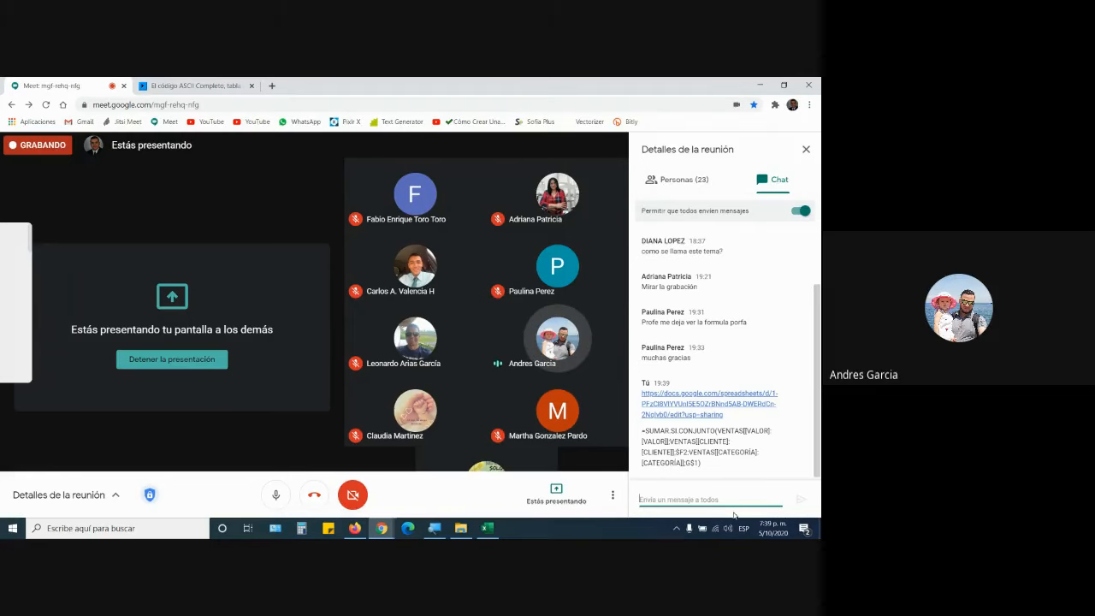
left_click(356, 528)
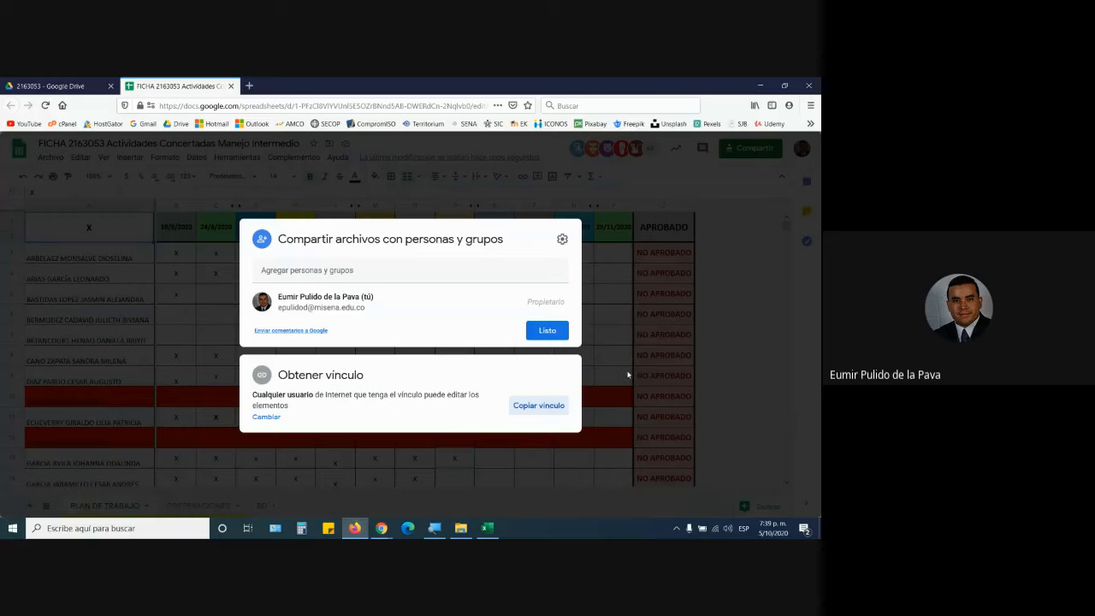
Close the share dialog and search YouTube for the instructor's channel by name.
key("Escape")
left_click(249, 85)
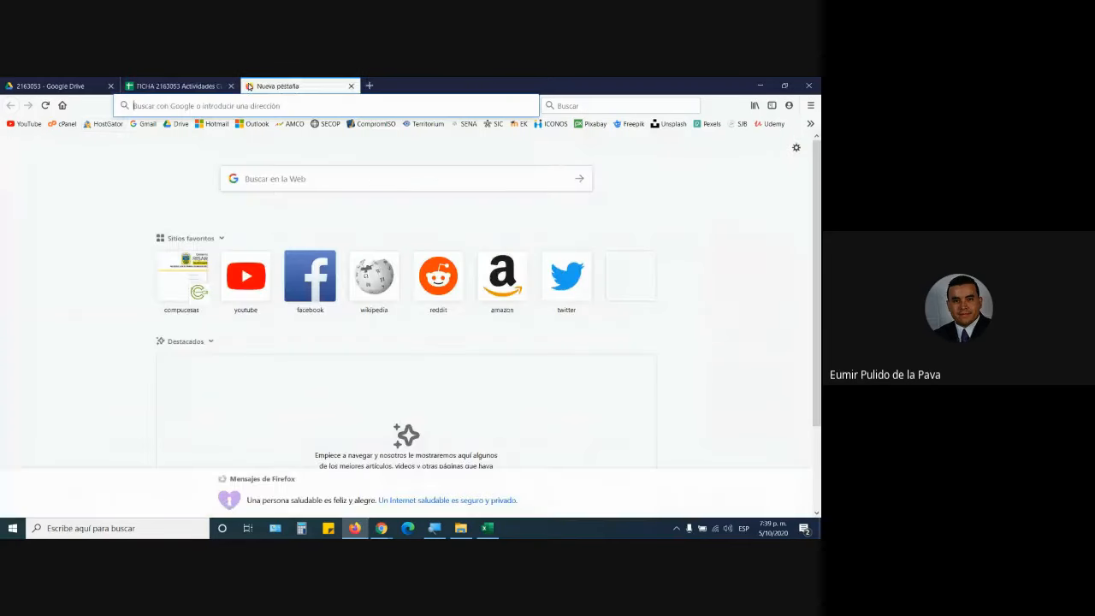
left_click(21, 124)
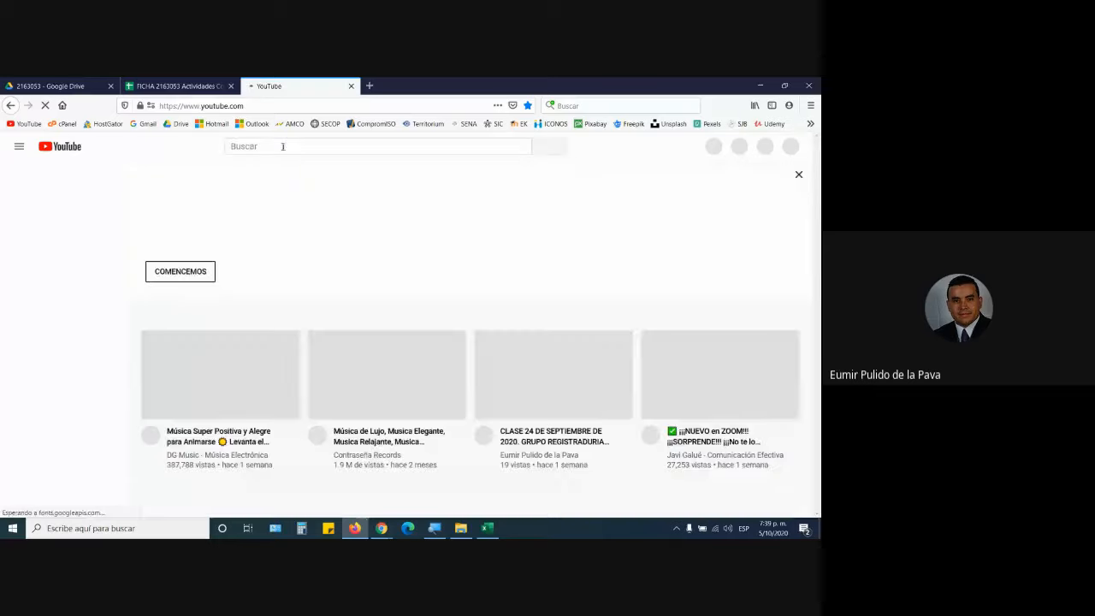
left_click(282, 146)
type("eumi")
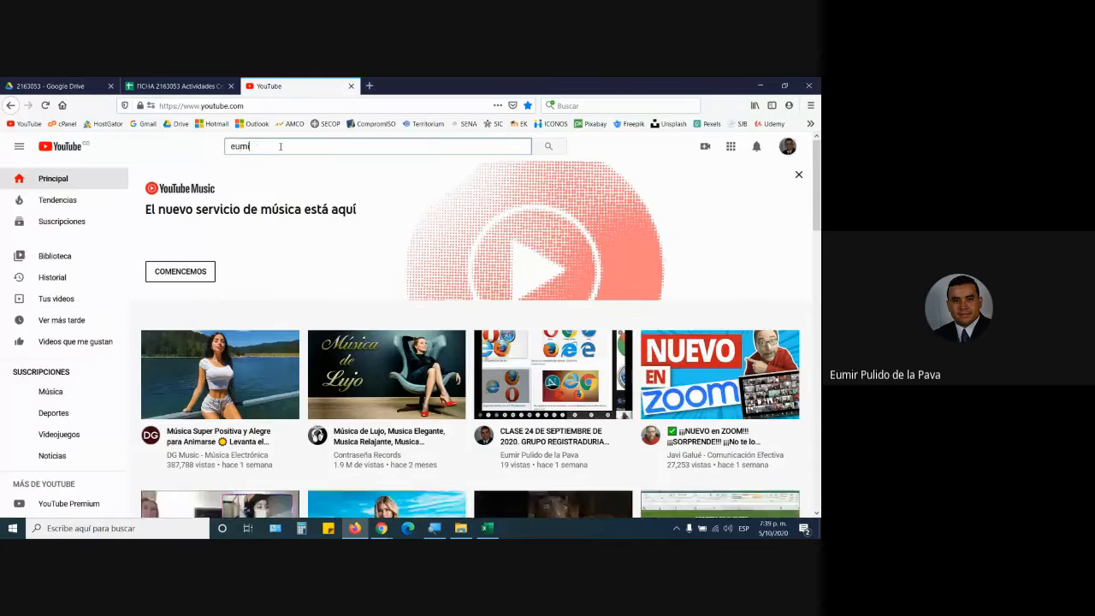
type("r pulid")
type("o")
key("Return")
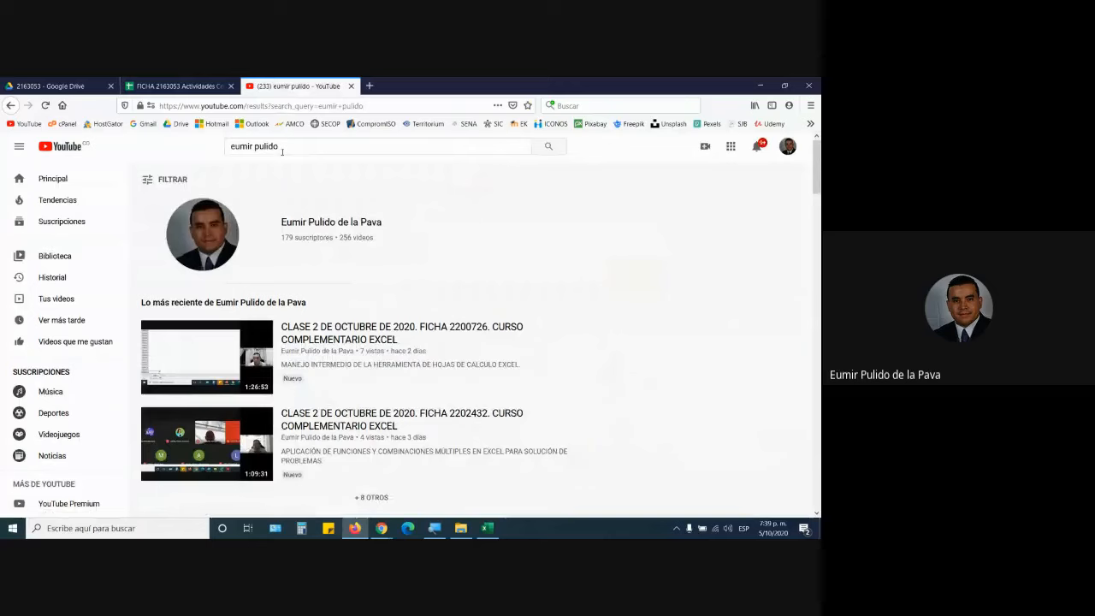
Open the instructor's channel, list all its uploaded videos, then return to Meet.
left_click(265, 211)
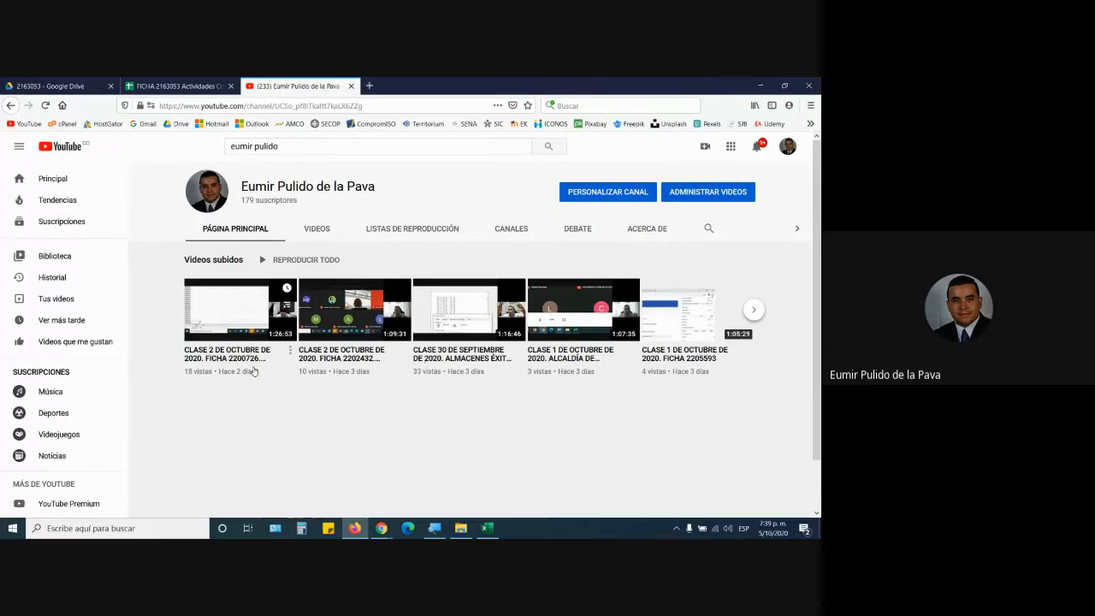
left_click(317, 228)
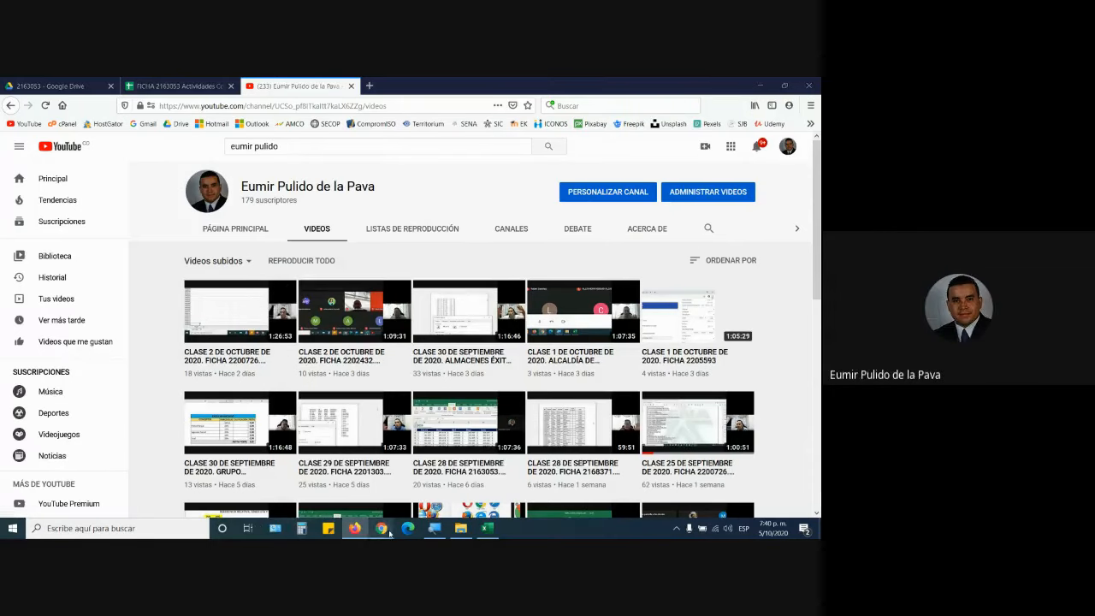
mouse_move(381, 528)
left_click(315, 487)
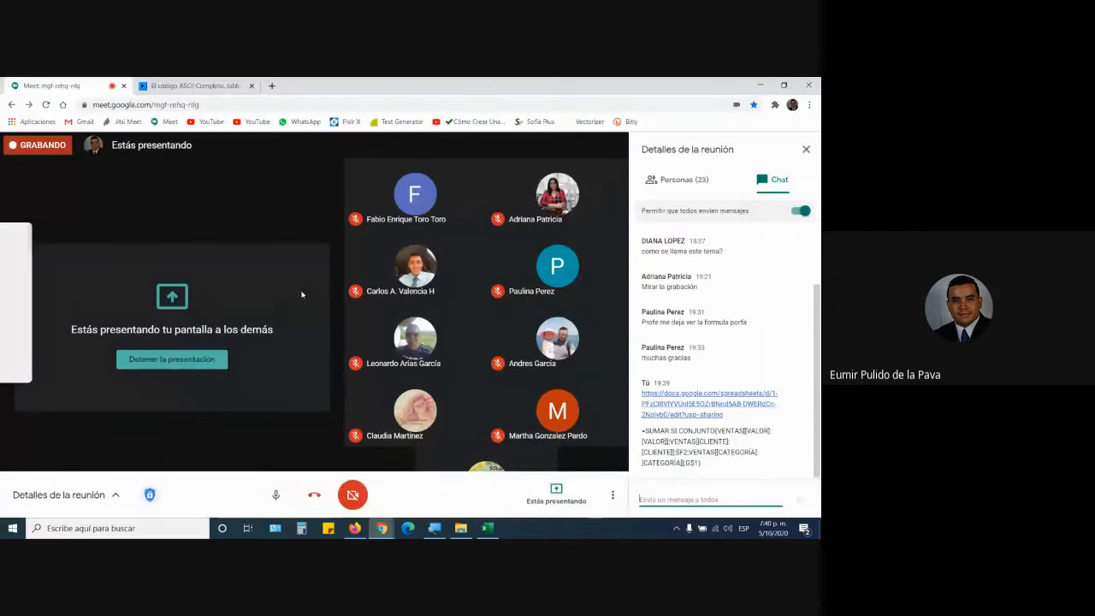
Cancel an accidental Excel cell edit, then choose Detener la grabación in Meet's more options.
left_click(489, 528)
left_click(482, 392)
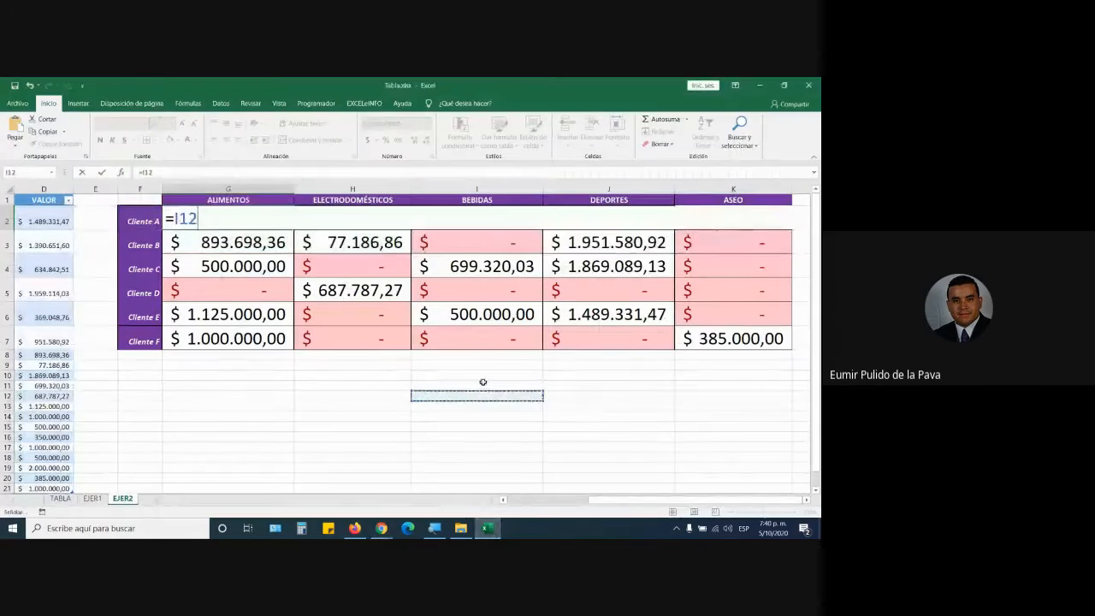
key("Escape")
mouse_move(384, 533)
left_click(346, 485)
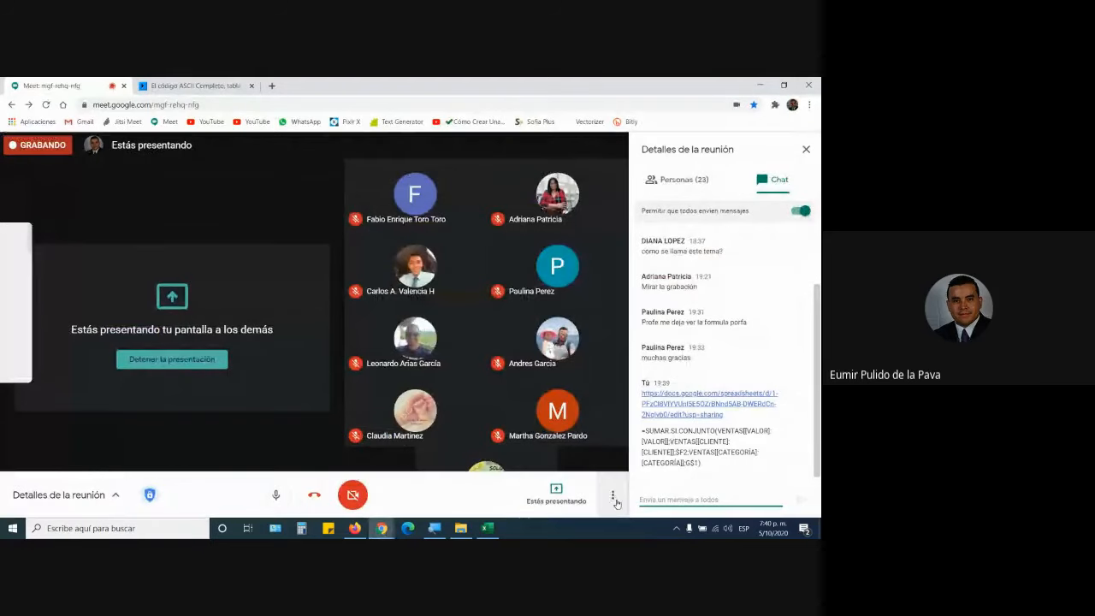
left_click(612, 496)
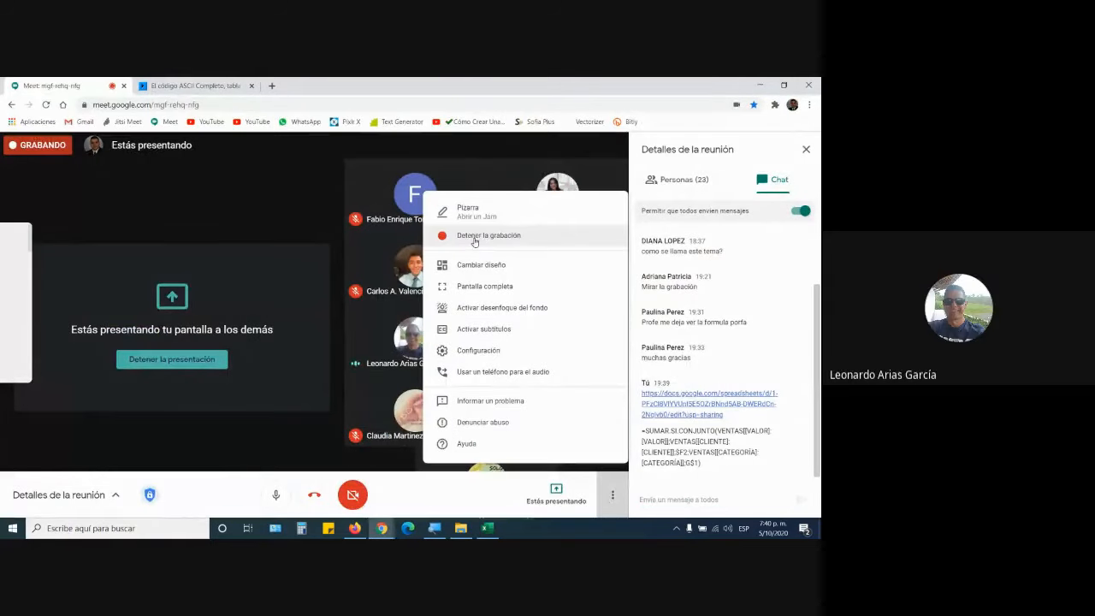
left_click(474, 236)
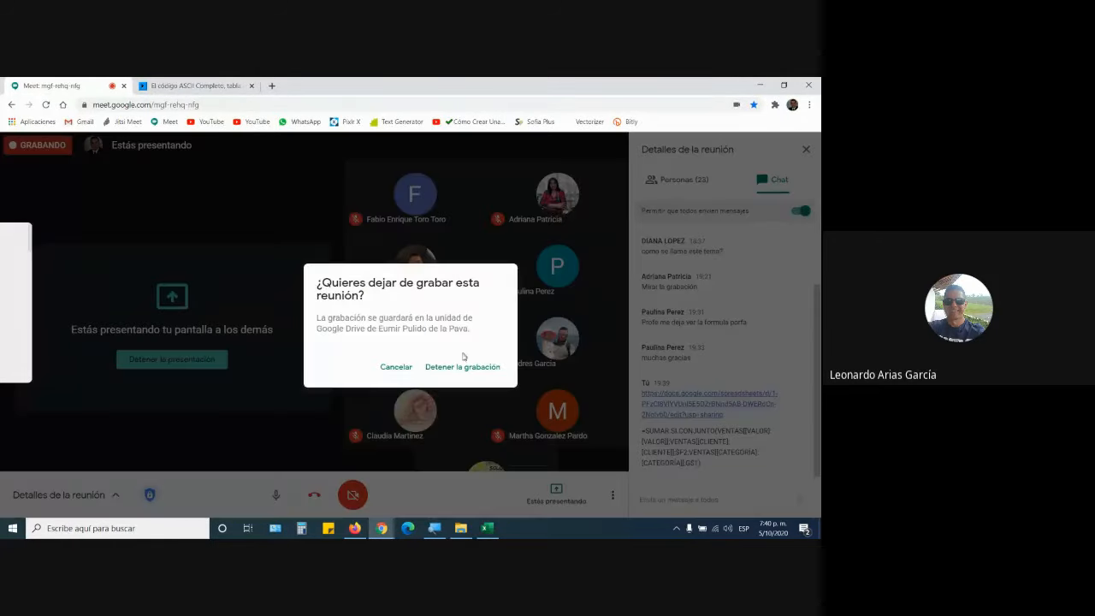